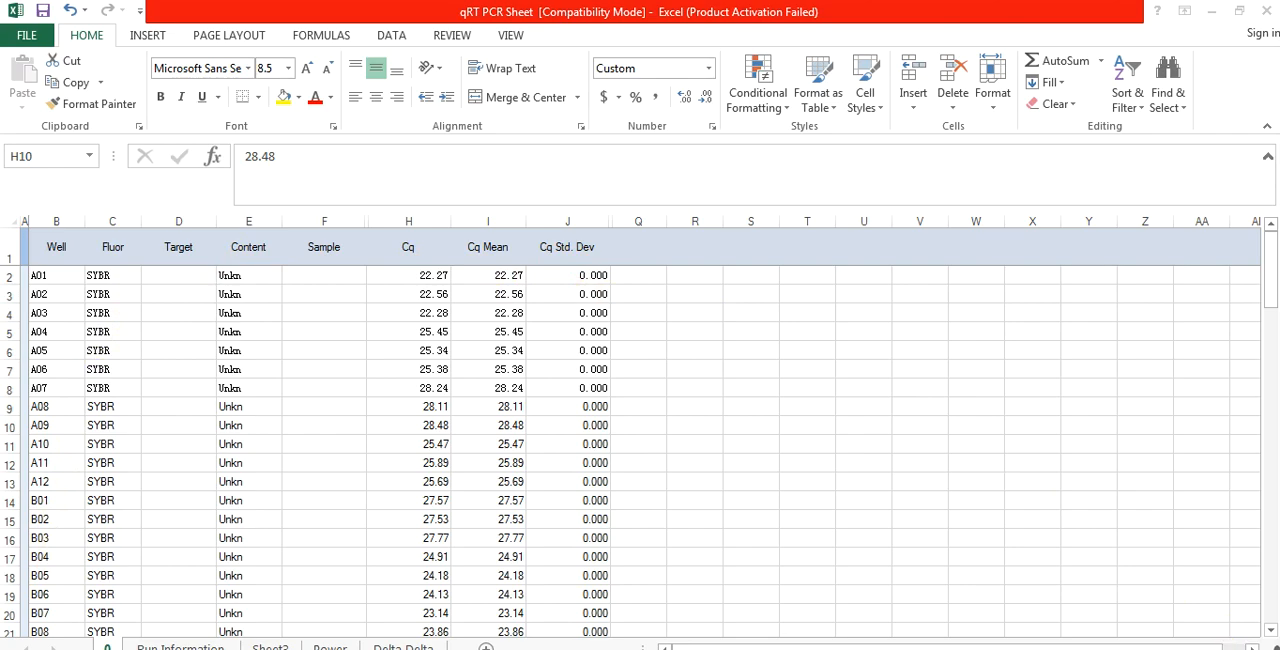
Step: Look over the Cq results on sheet 0 and the run details on the Run Information sheet, ending back on sheet 0
click(1240, 648)
click(1240, 648)
click(1240, 648)
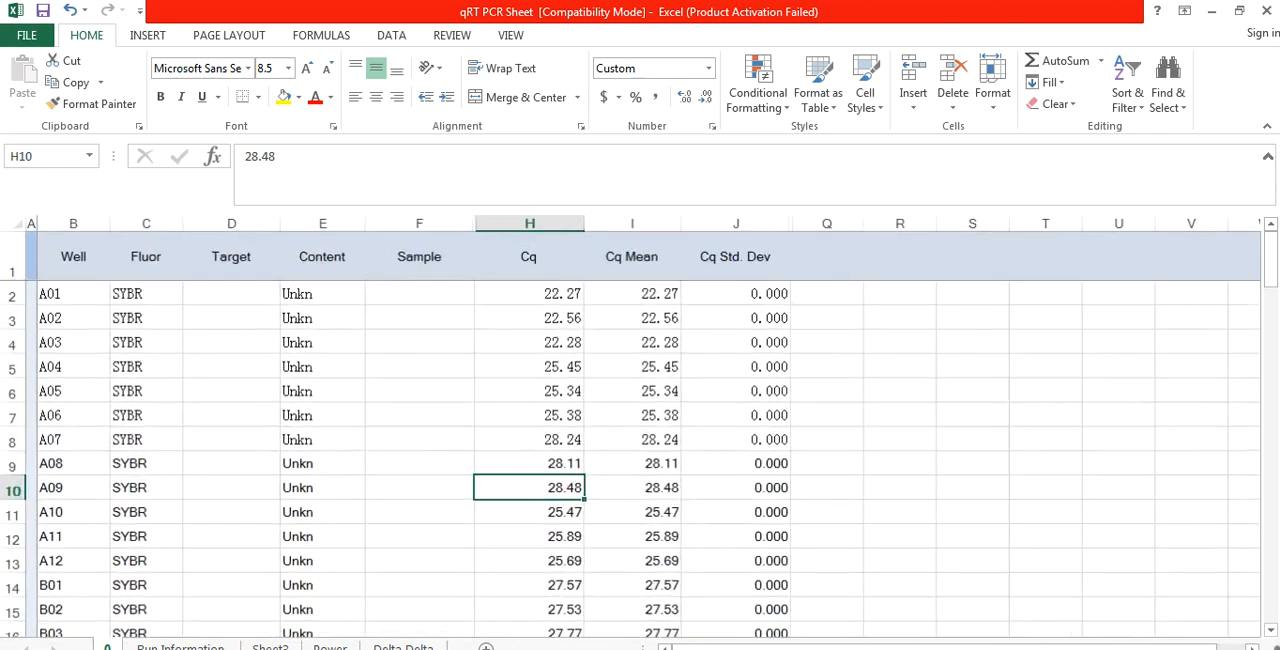
click(1240, 648)
click(1240, 648)
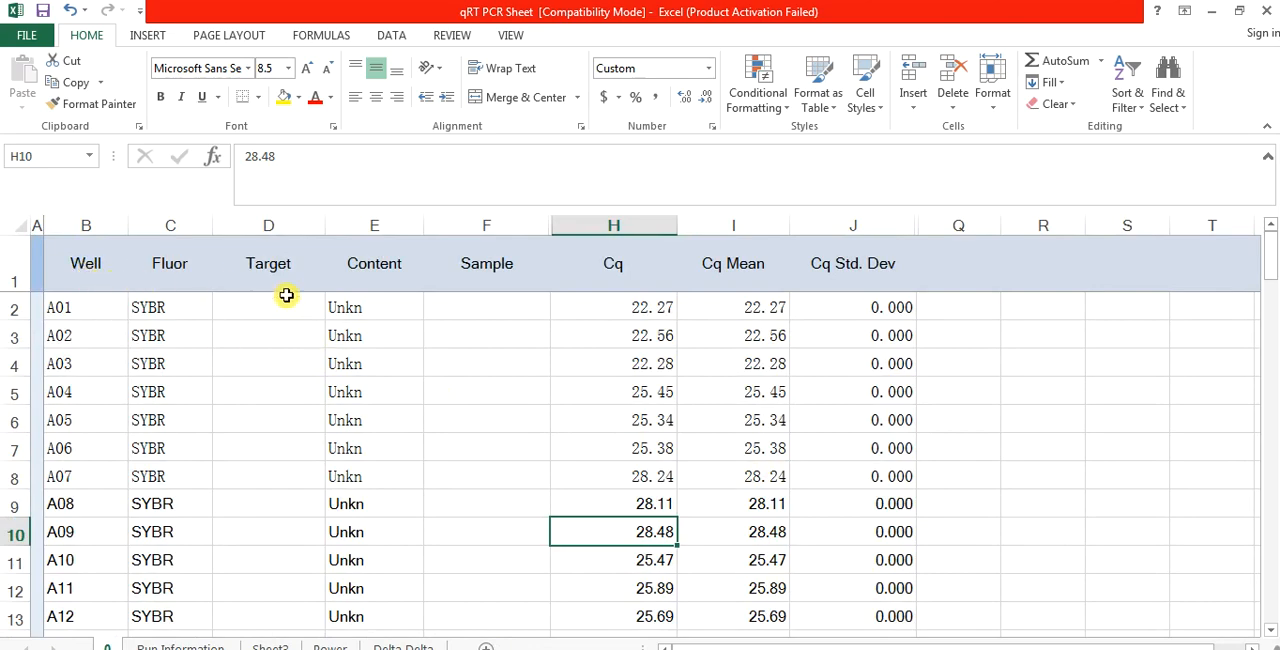
click(172, 646)
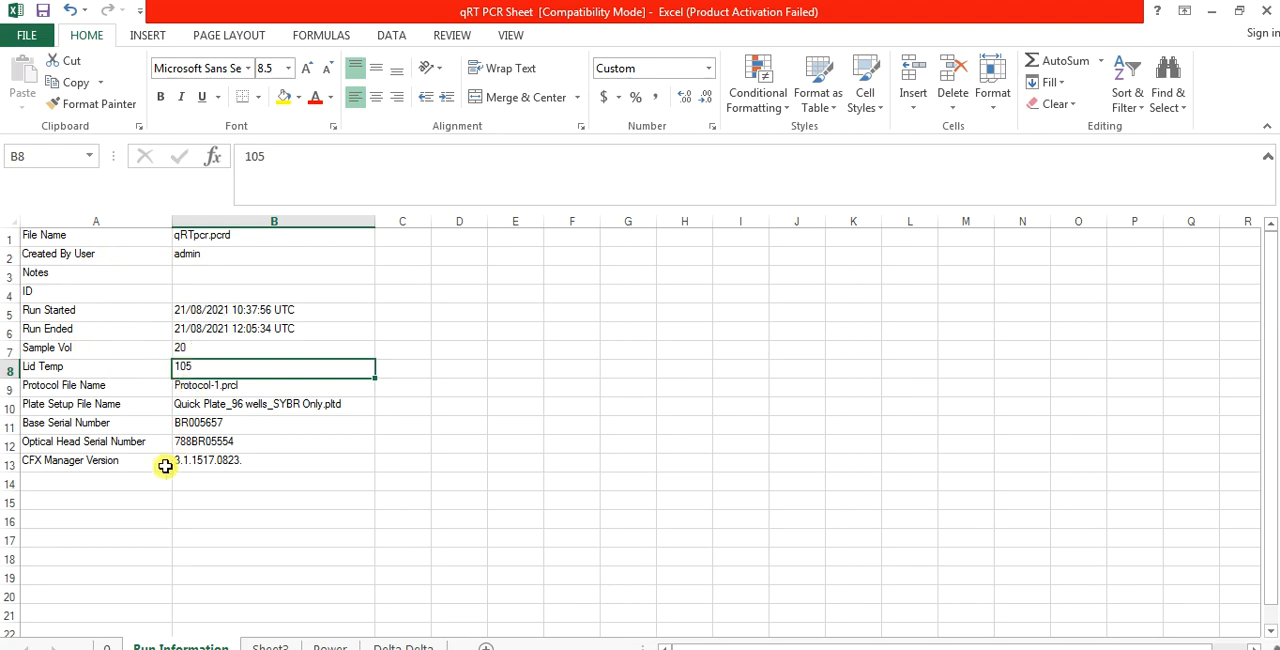
click(110, 645)
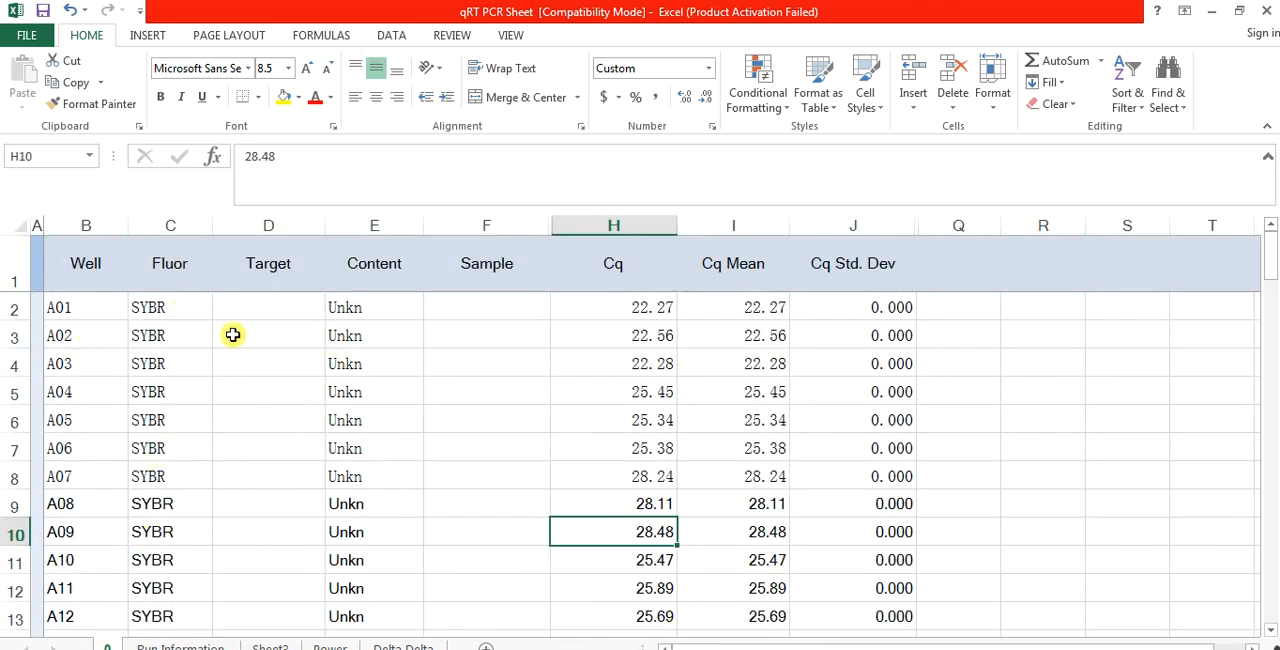
click(85, 224)
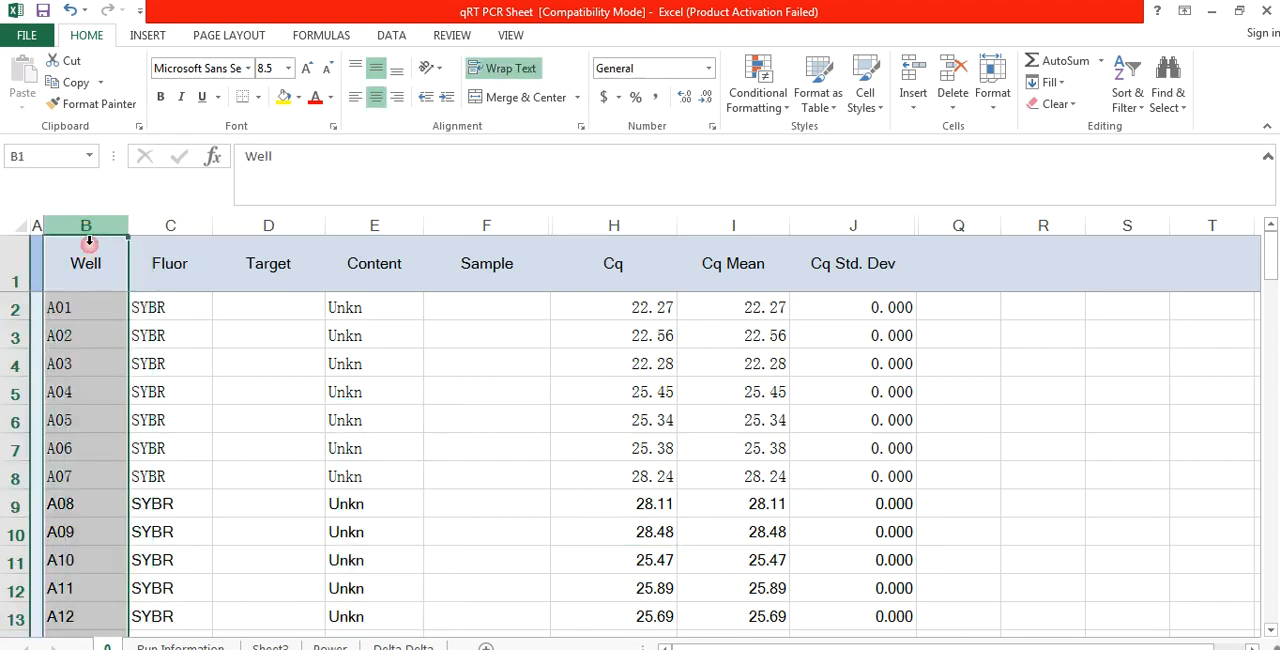
click(626, 222)
drag(90, 260, 82, 632)
drag(177, 224, 641, 237)
drag(569, 222, 569, 221)
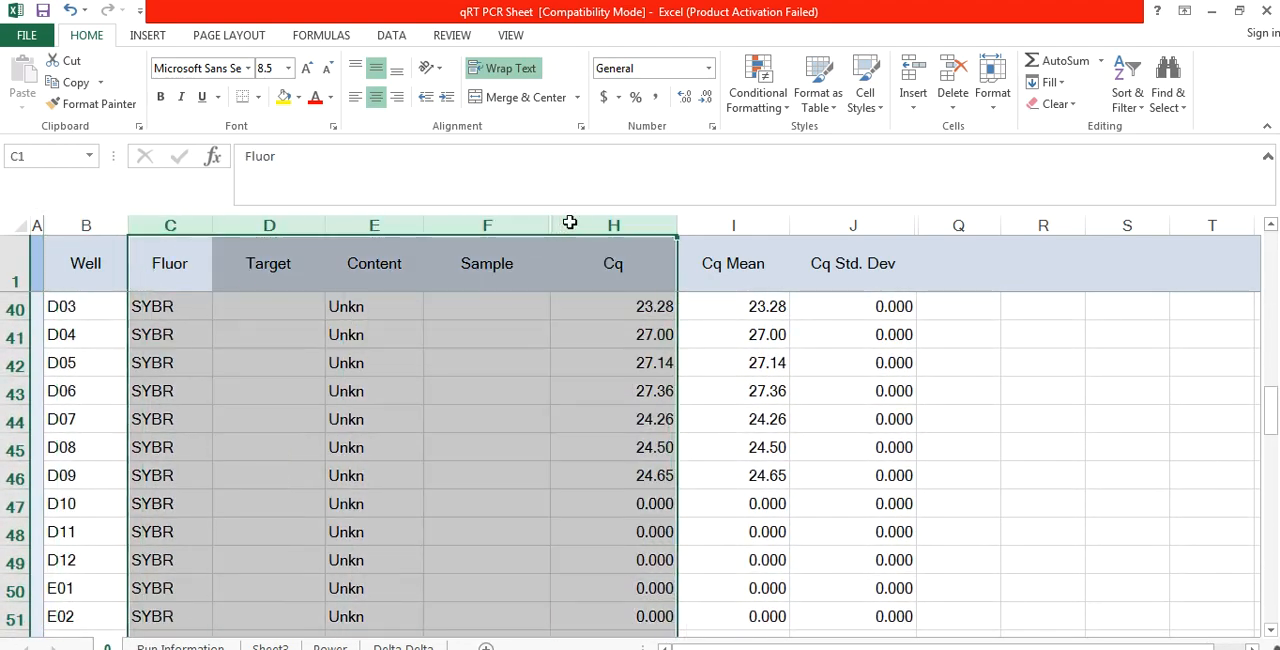
Step: Copy the whole Well column including its header, cells B1 to B97
click(101, 268)
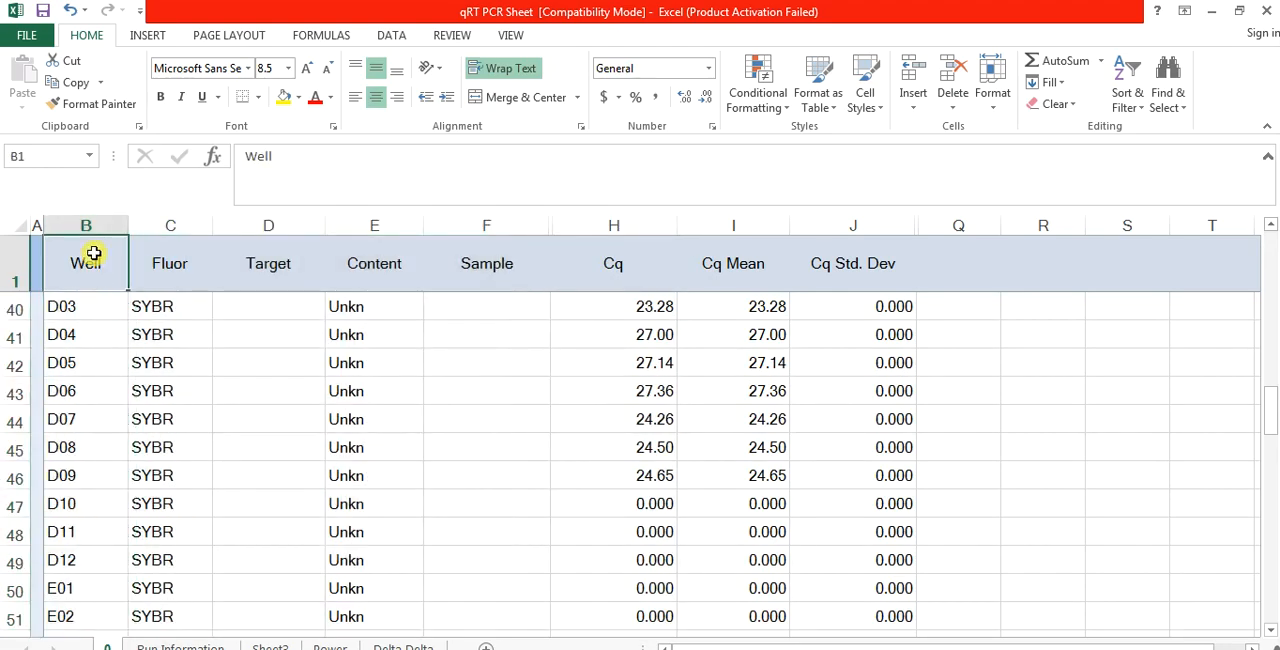
click(83, 310)
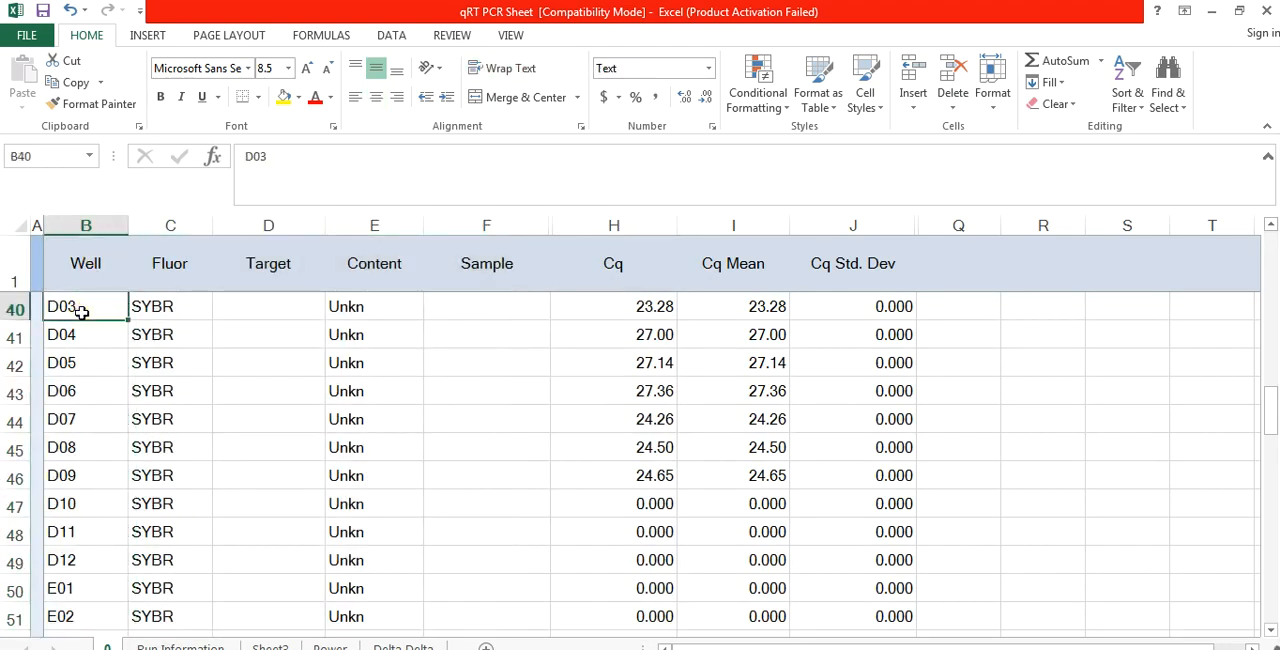
key(Up)
key(Up)
key(Up)
key(Up)
key(Up)
key(Up)
key(Up)
key(Up)
key(Up)
key(Up)
key(Up)
key(Up)
key(Up)
key(Up)
key(Up)
key(Up)
key(Up)
key(Up)
key(Up)
key(Up)
key(Up)
key(Up)
key(Up)
key(Up)
key(Up)
key(Up)
key(Up)
key(Up)
key(Up)
key(Up)
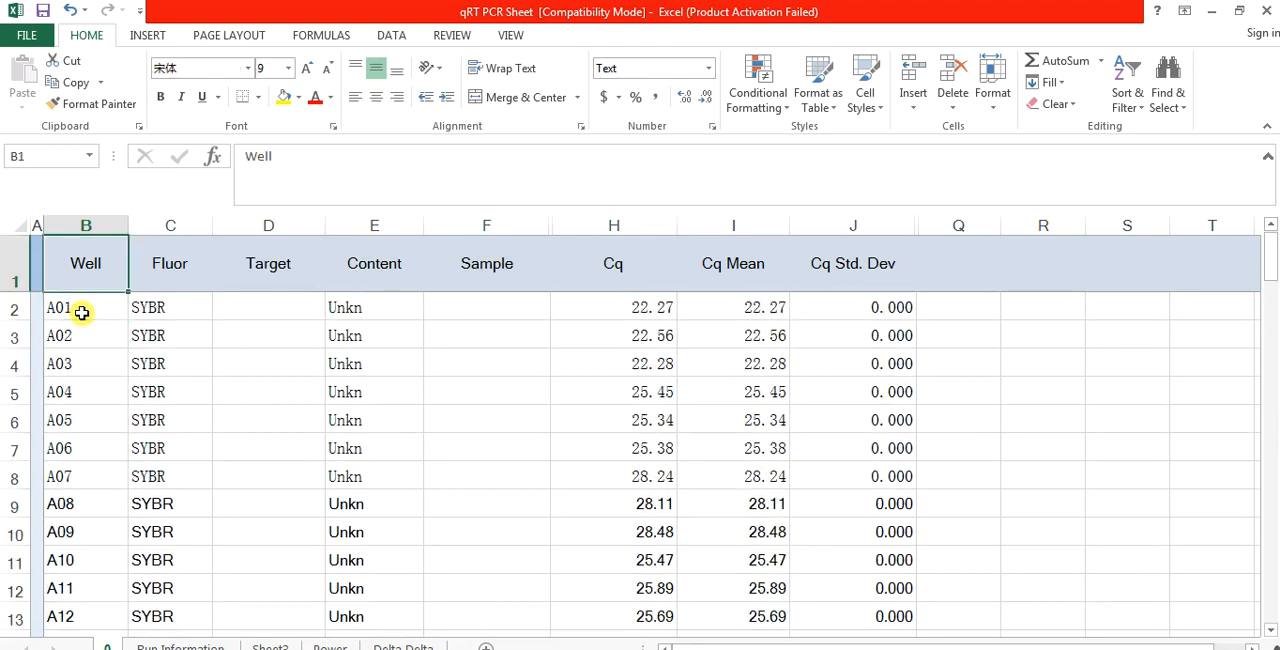
drag(73, 435, 57, 599)
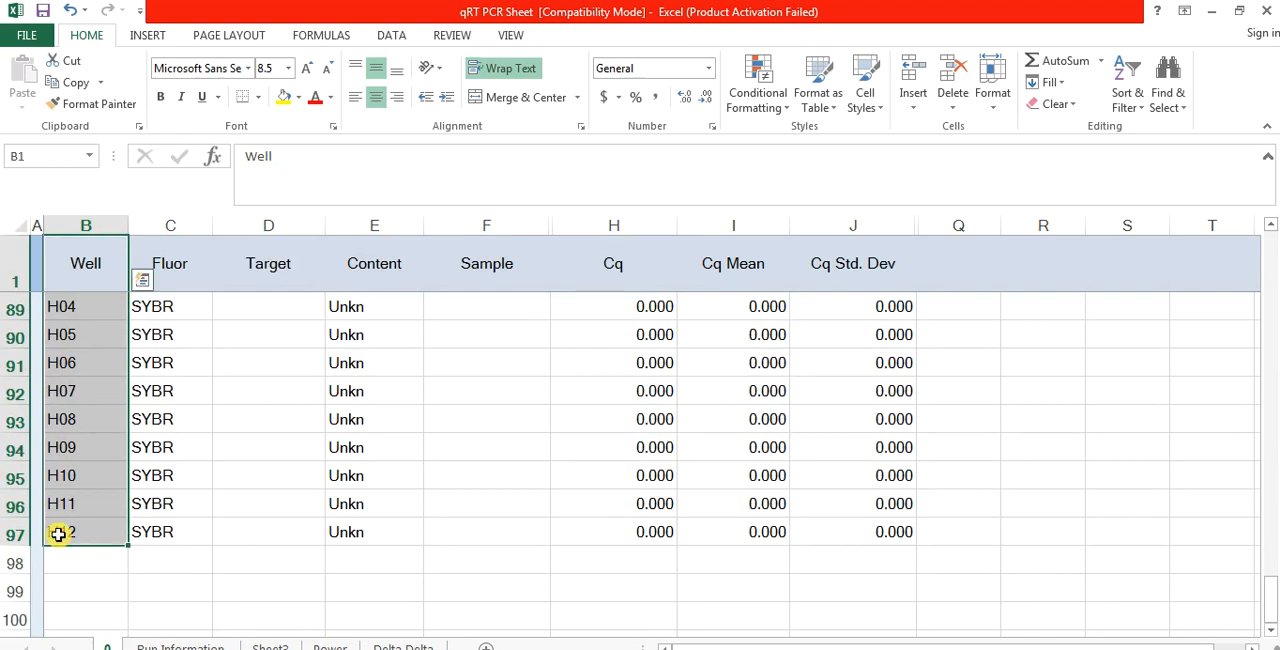
key(ctrl+c)
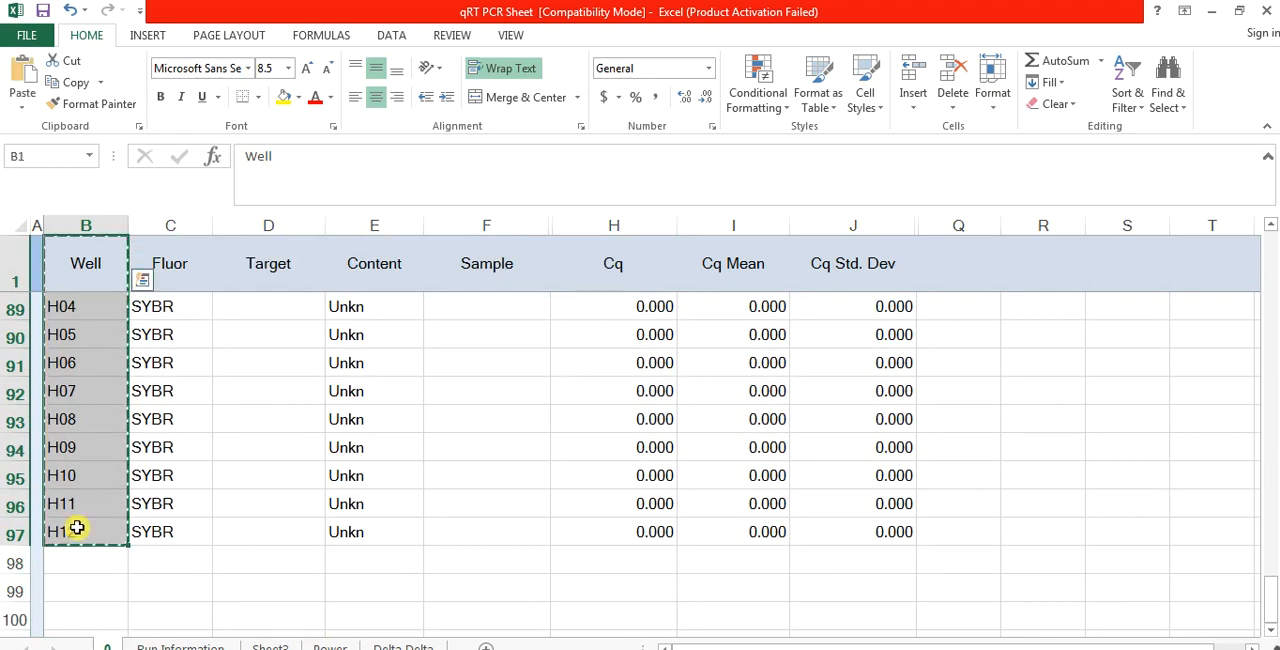
Step: Paste the copied well list over the Sample column starting at F1, beside the Cq column
click(512, 318)
key(Up)
key(Up)
key(Up)
key(Up)
key(Up)
key(Up)
key(Up)
key(Up)
key(Up)
key(Up)
key(Up)
key(Up)
key(Up)
key(Up)
key(Up)
key(Up)
key(Up)
key(Up)
key(Up)
key(Up)
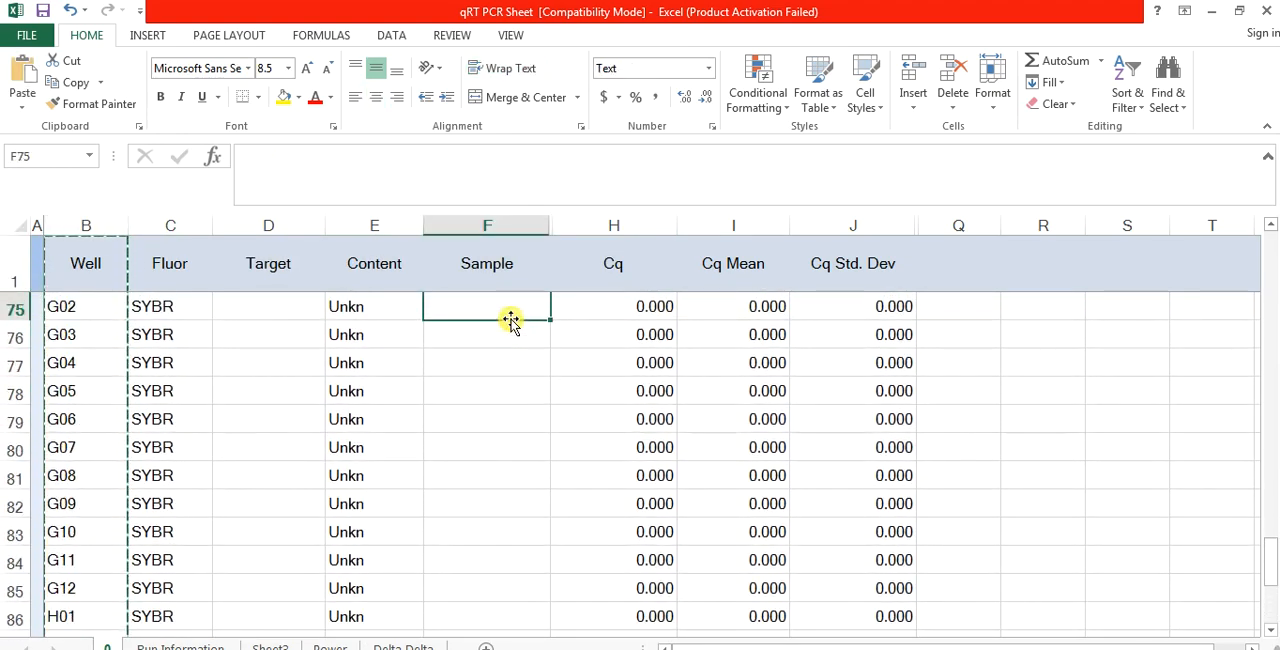
key(Up)
key(Up)
key(Up)
key(Up)
key(Up)
key(Up)
key(Up)
key(Up)
key(Up)
key(Up)
key(Up)
key(Up)
key(Up)
key(Up)
key(Up)
key(Up)
key(Up)
key(Up)
key(Up)
key(Up)
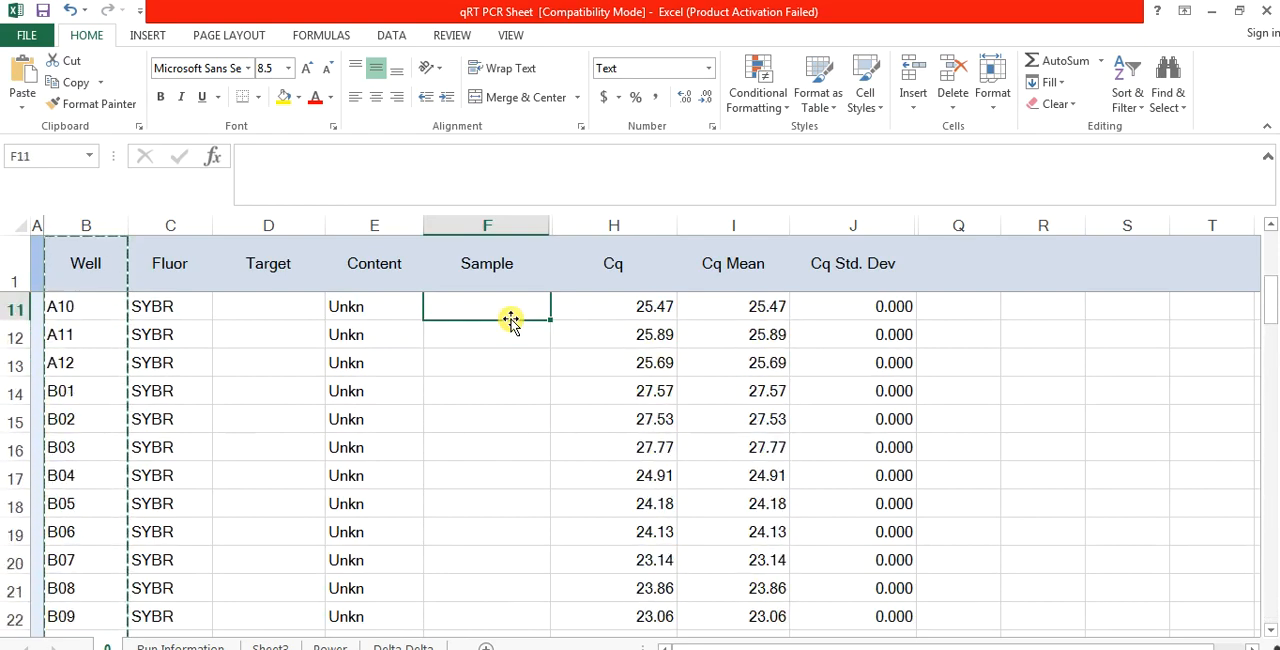
key(ctrl+v)
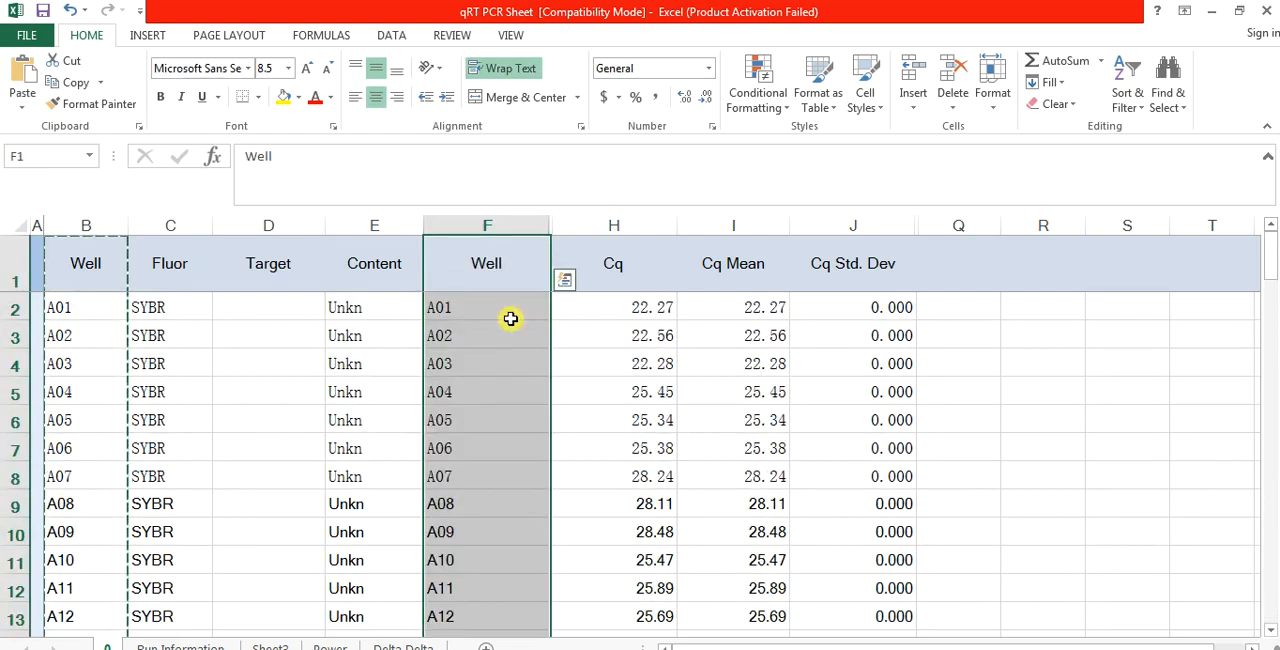
Step: Copy the adjacent Well and Cq columns down to row 97 and paste them into Sheet3 at D1
drag(508, 275, 597, 529)
key(ctrl+c)
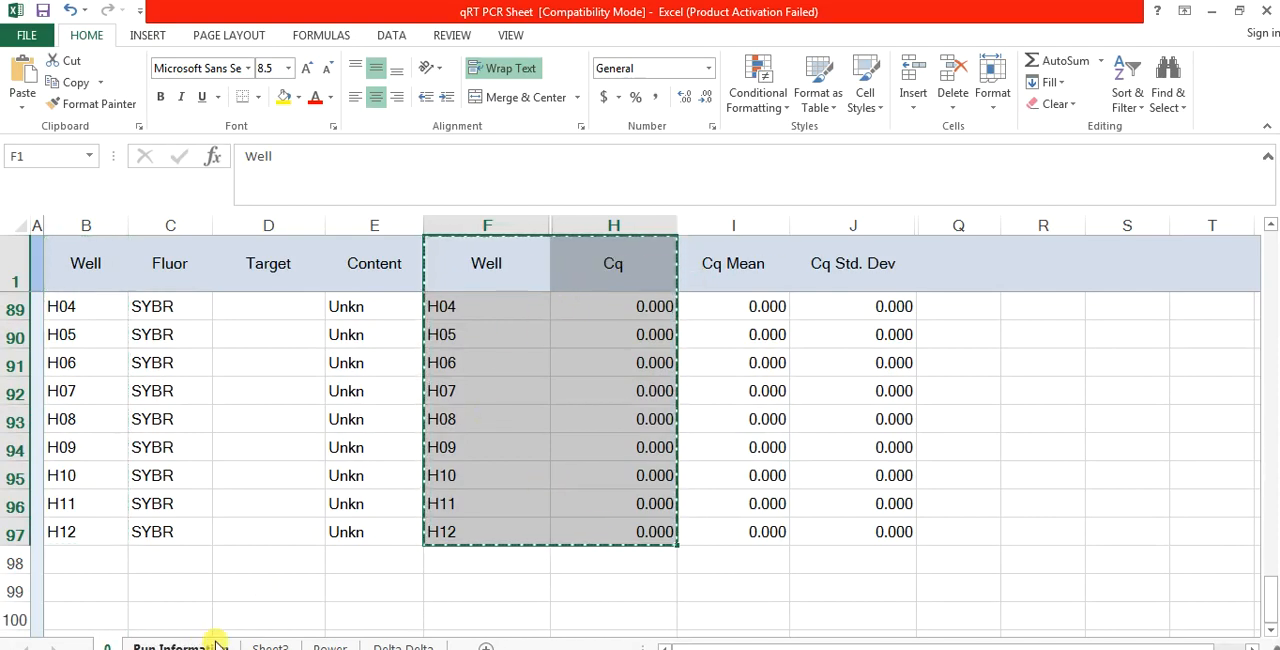
click(268, 645)
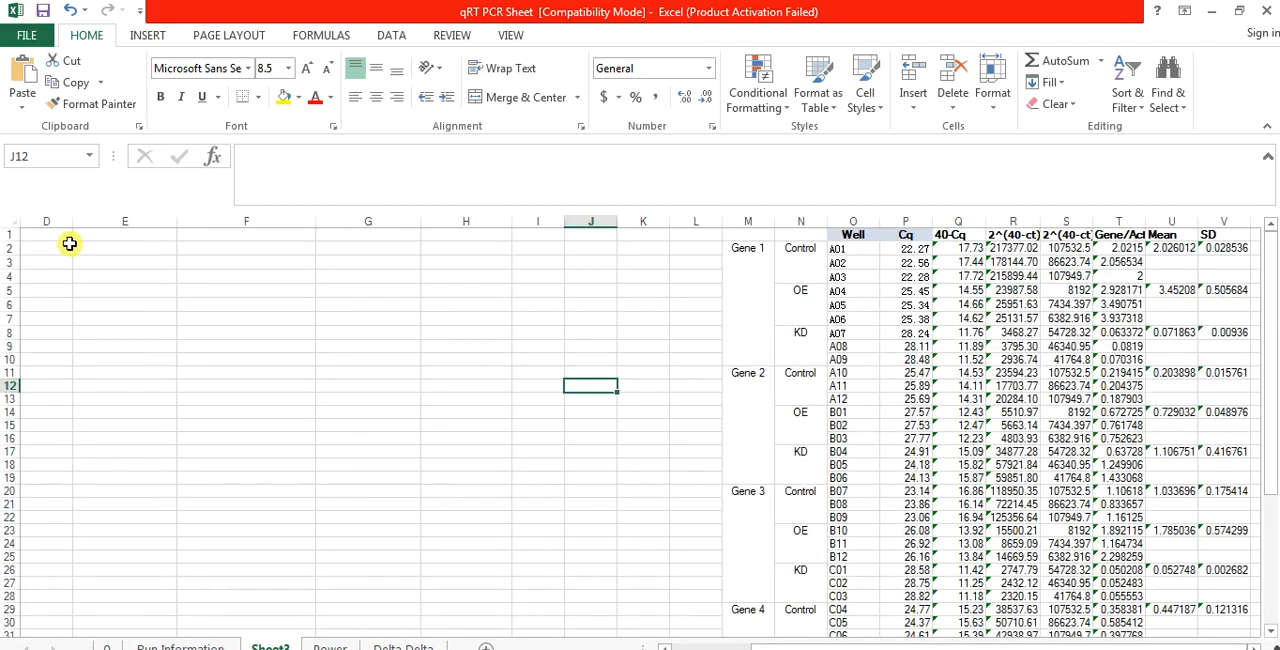
click(47, 233)
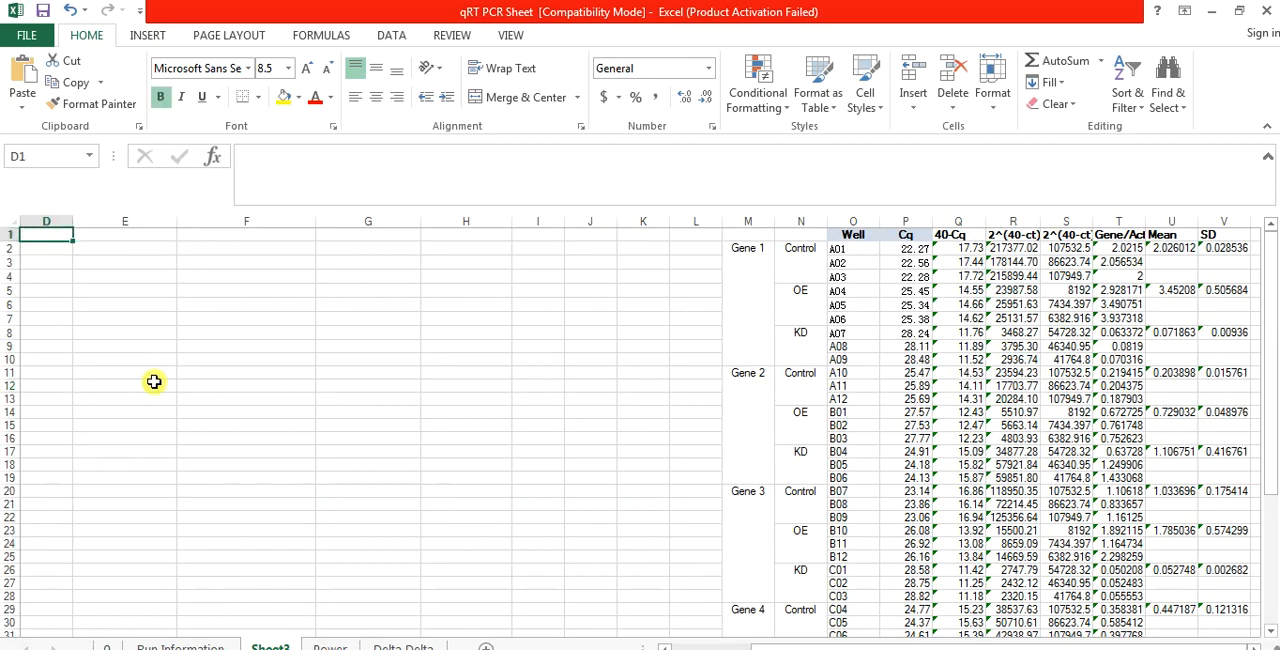
key(ctrl+v)
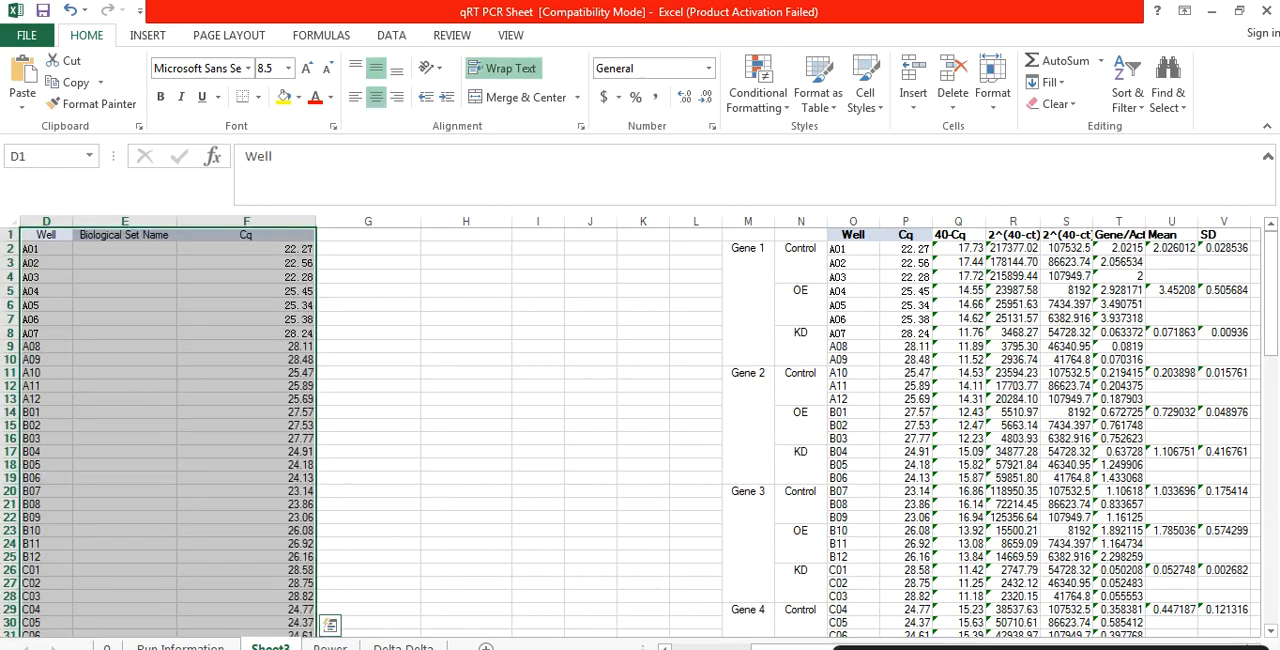
Step: Delete the empty Biological Set Name column between Well and Cq on Sheet3
key(alt+Tab)
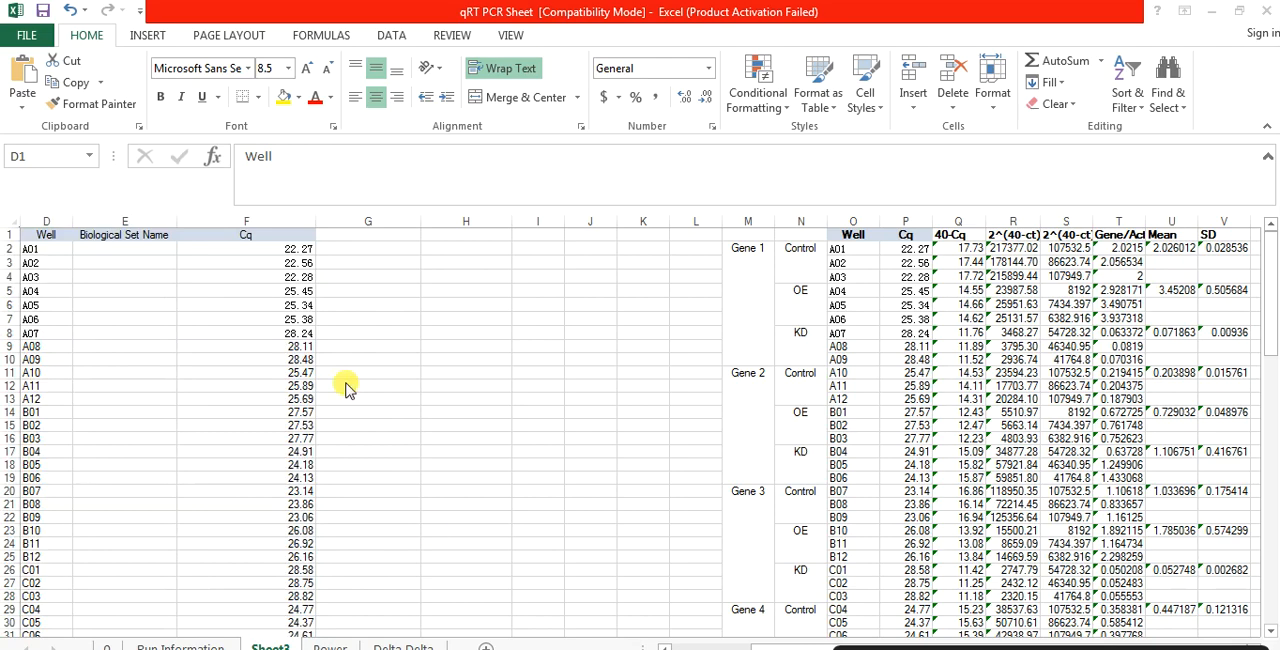
key(alt+Tab)
drag(137, 221, 141, 232)
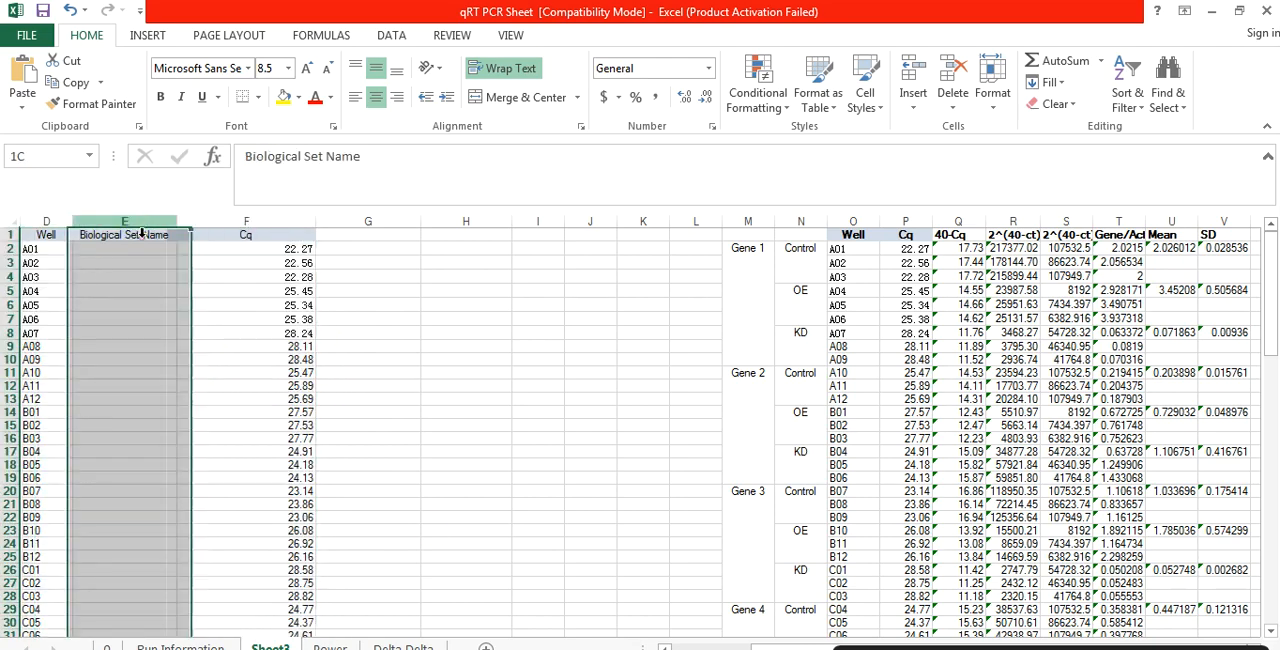
right_click(140, 231)
click(197, 382)
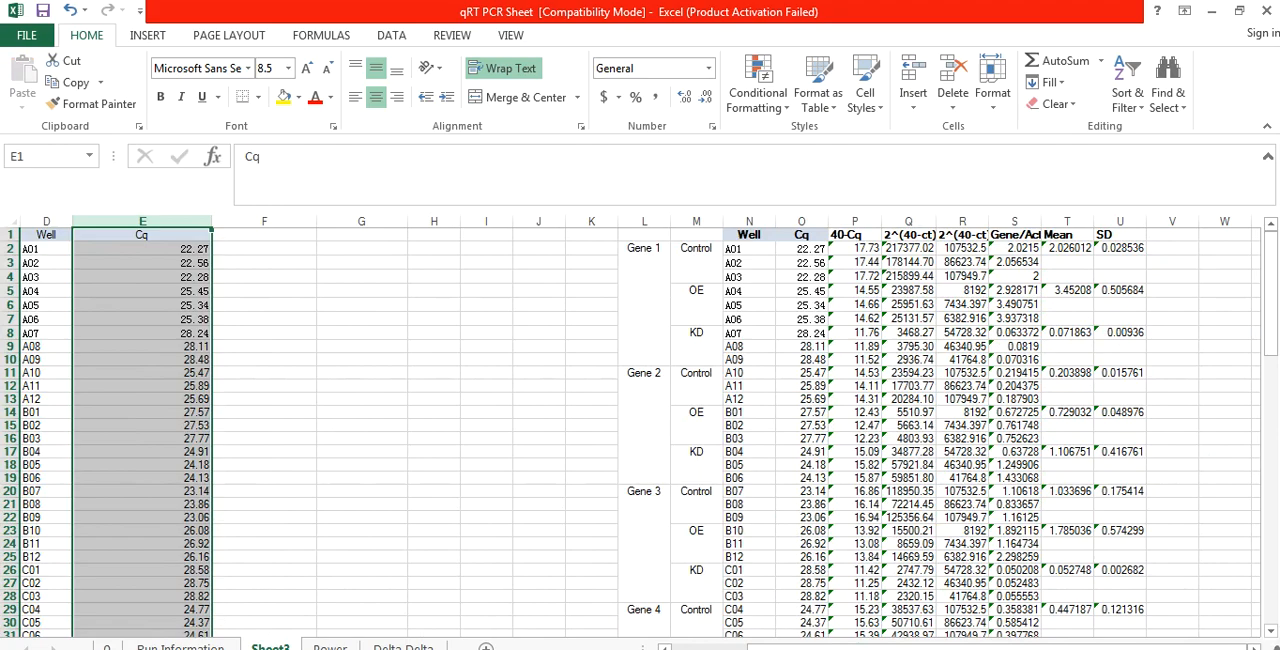
Step: Enter the label Gene 1 in cell B2, in the row of well A01
scroll(640, 430, up, 5)
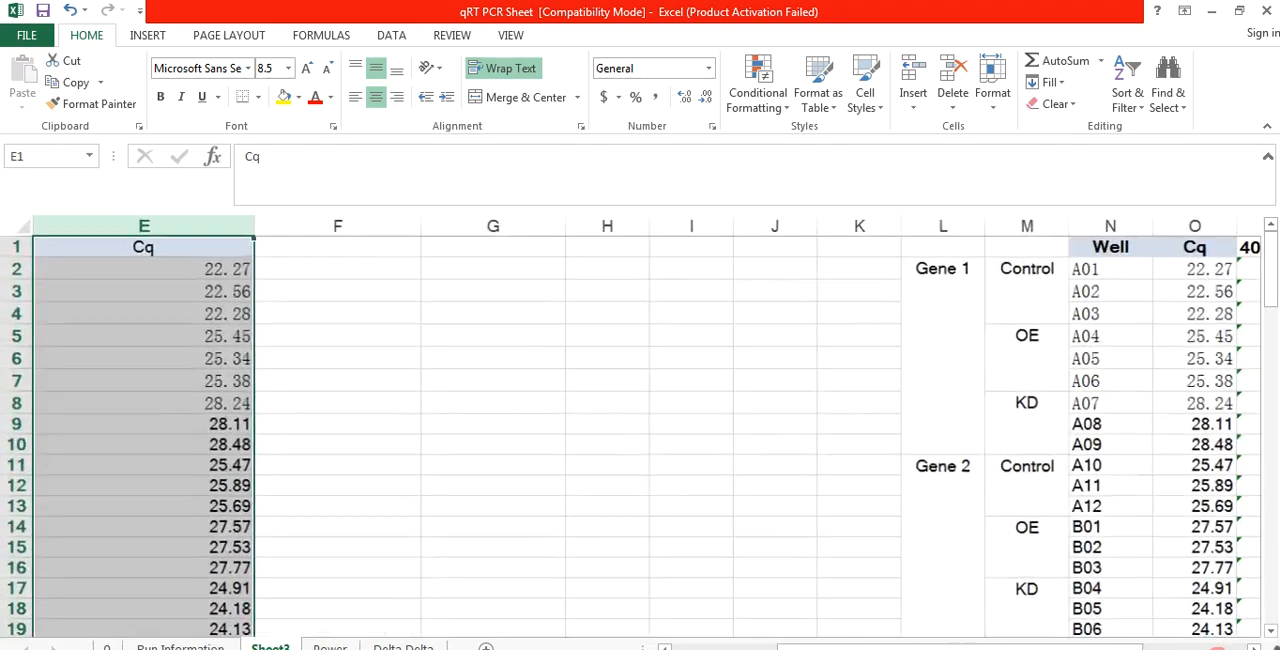
scroll(640, 430, up, 1)
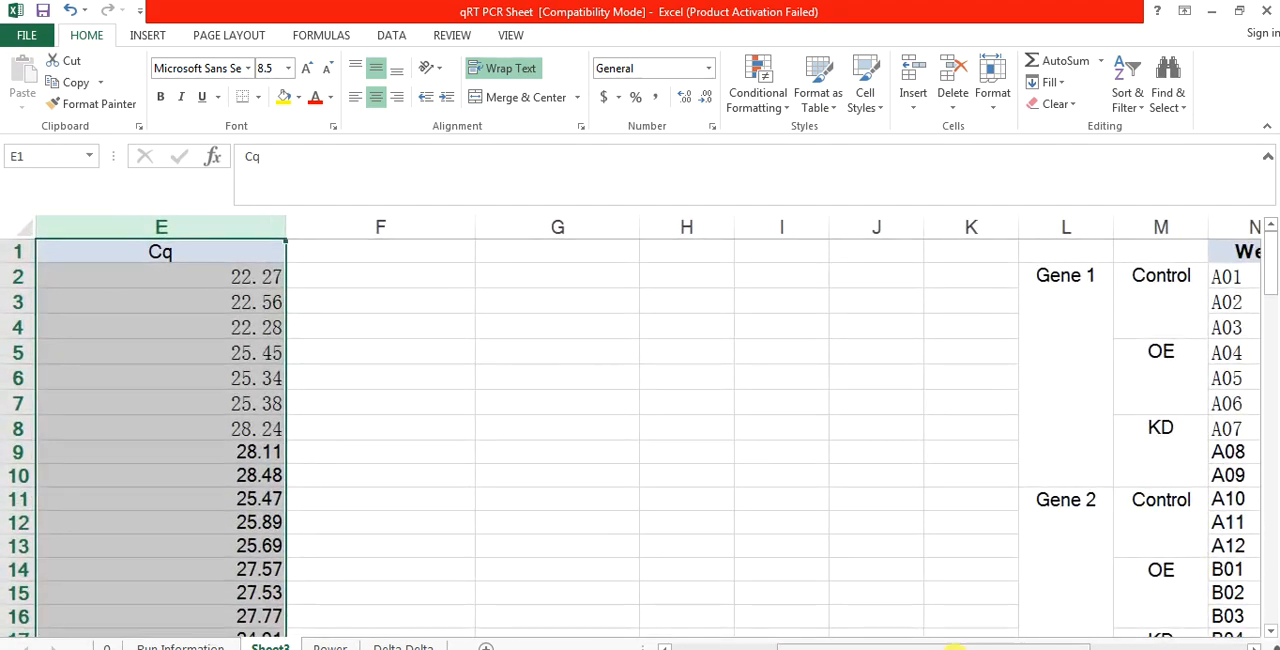
drag(948, 648, 843, 648)
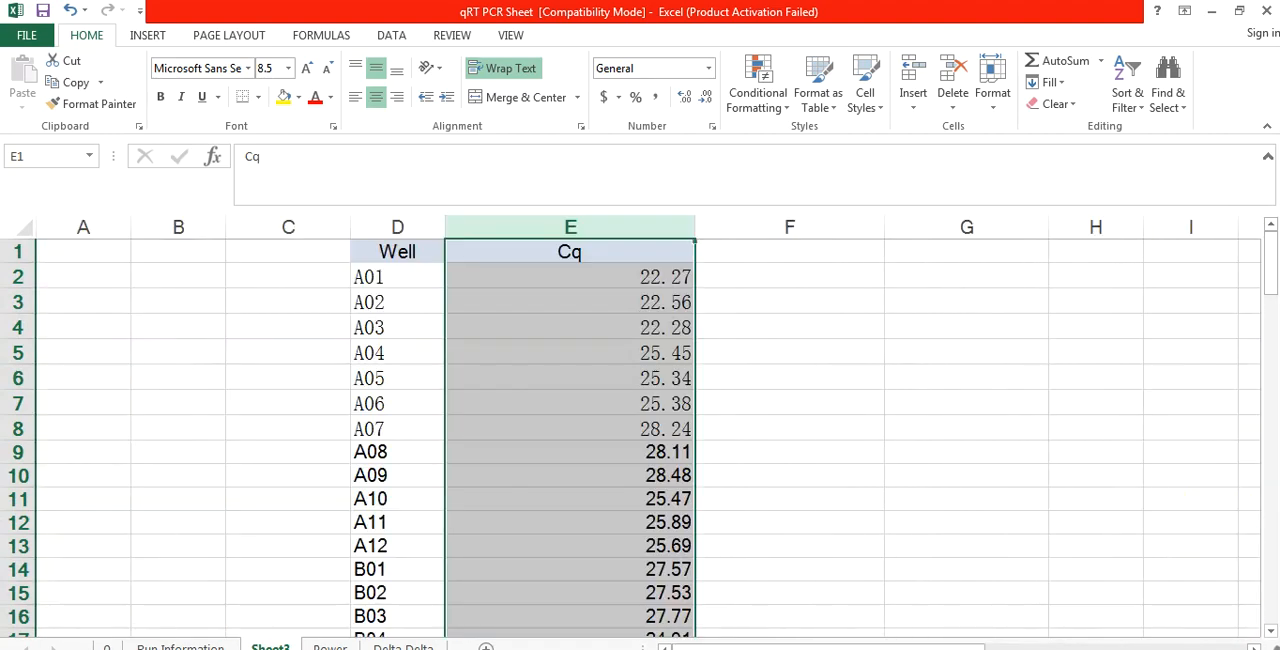
click(469, 436)
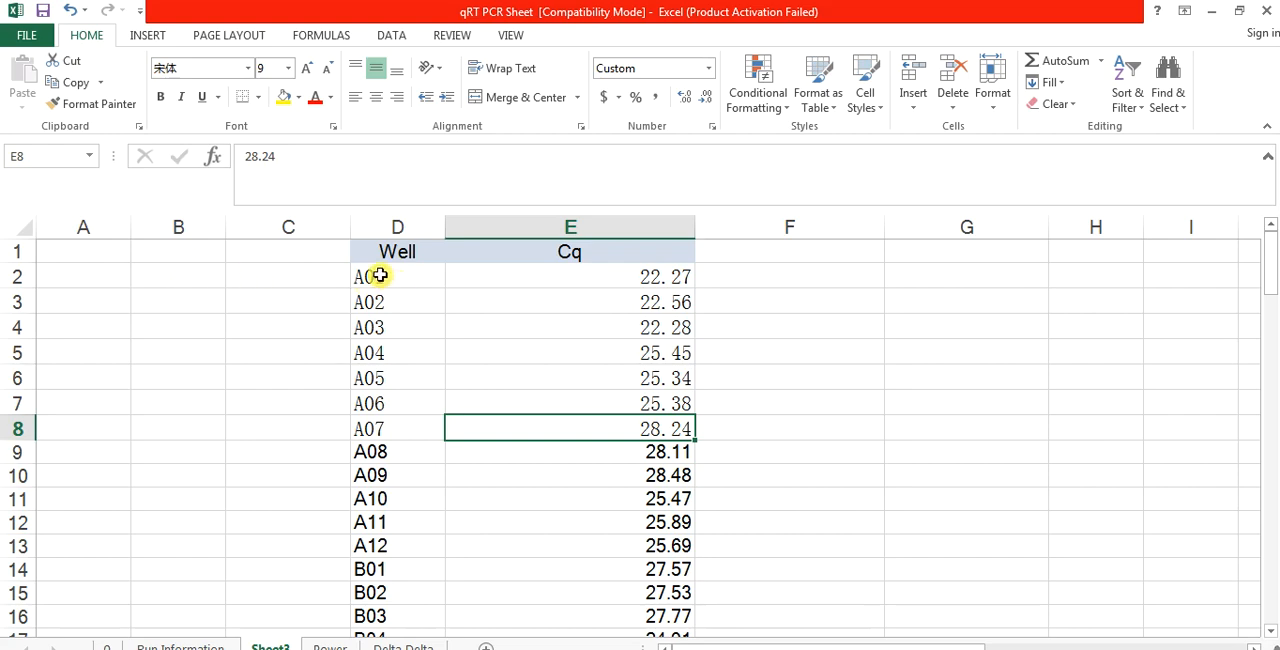
drag(380, 276, 380, 478)
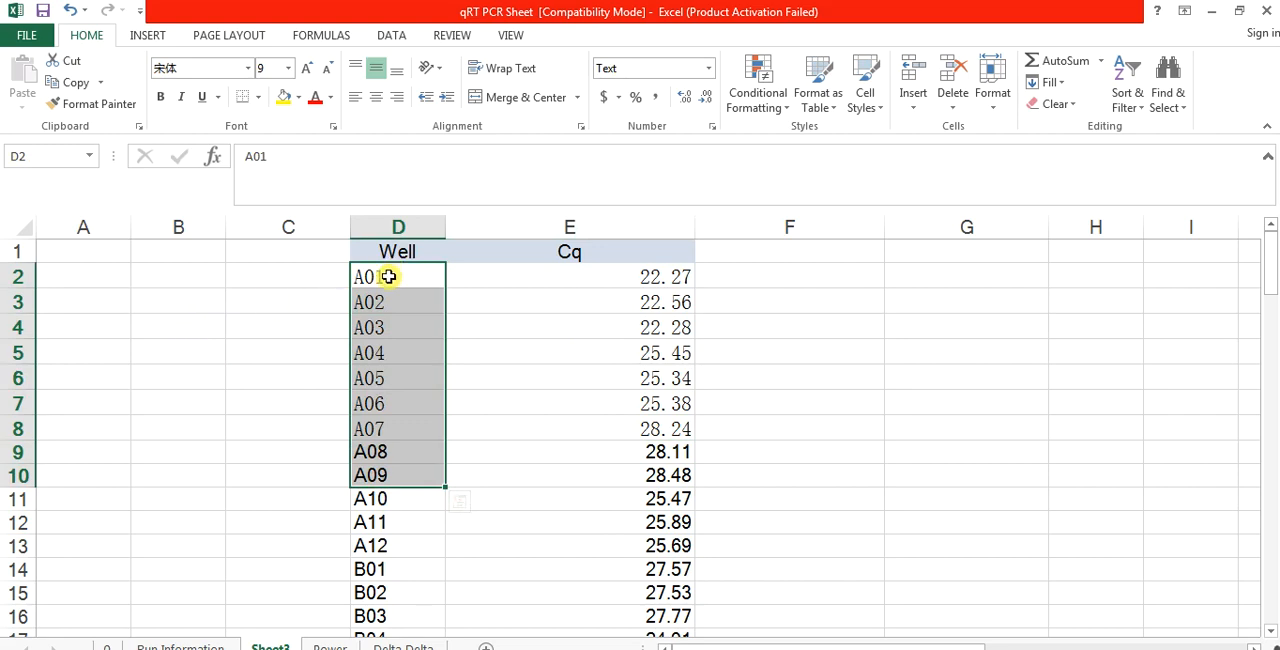
drag(388, 276, 384, 483)
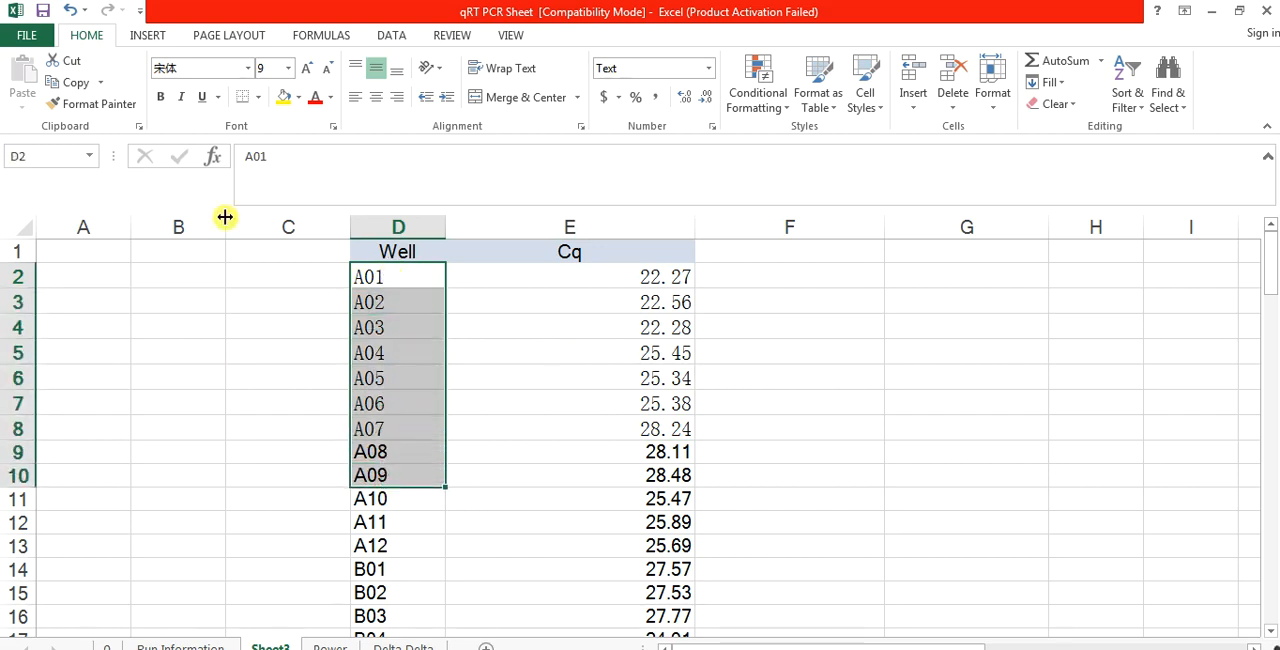
drag(200, 282, 194, 471)
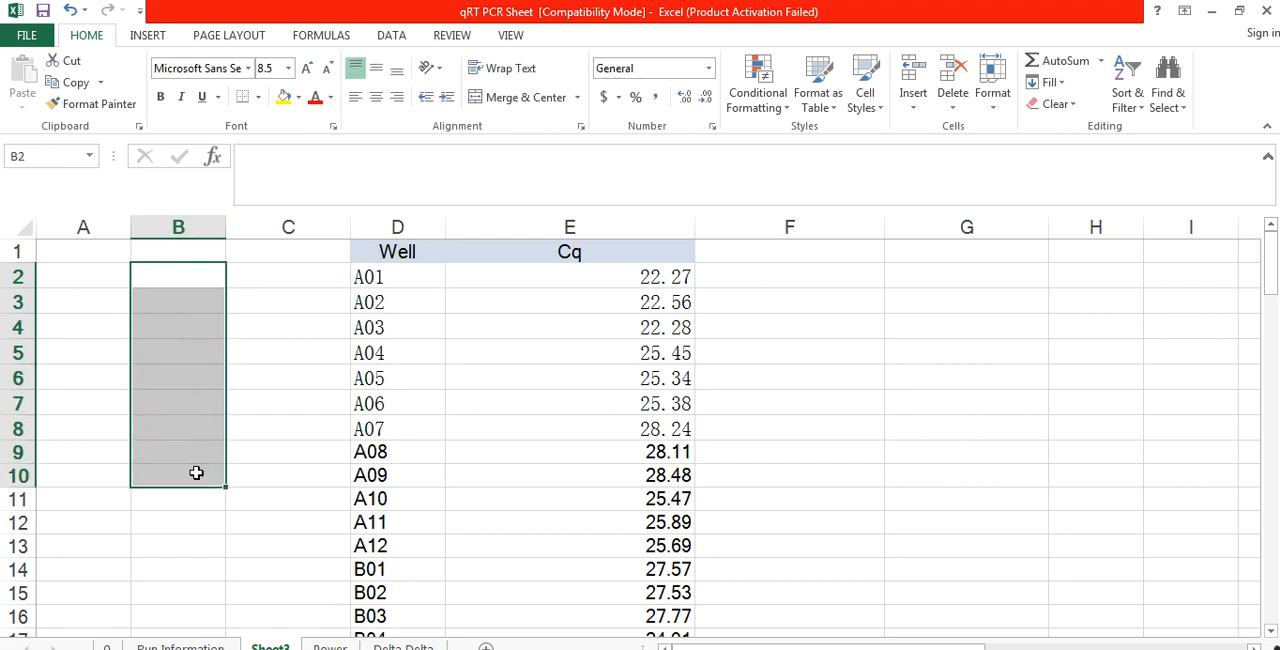
click(163, 285)
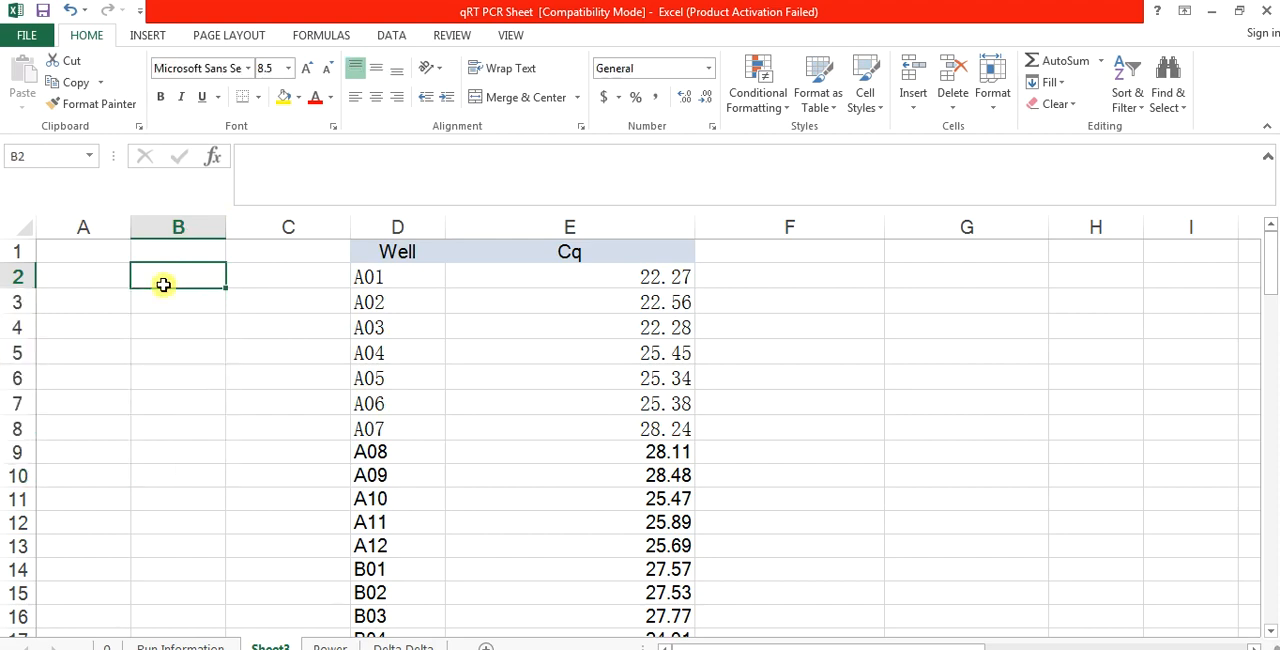
text(Gene 1)
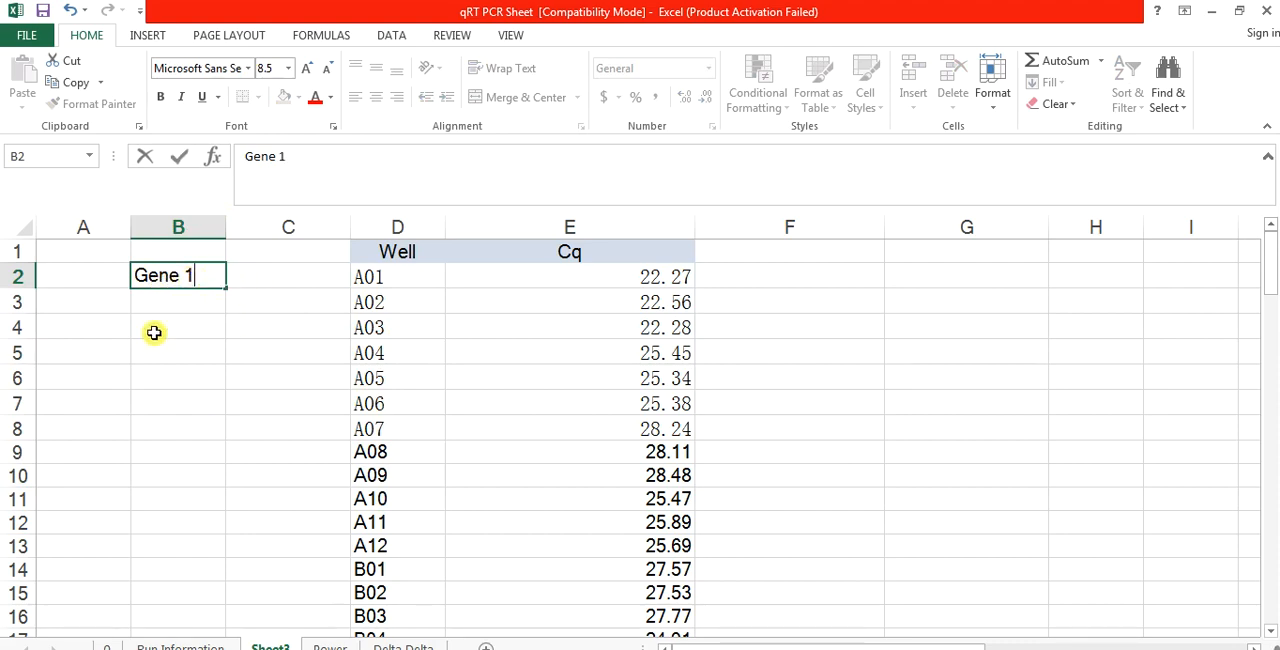
click(154, 333)
Step: Delete the empty column A, and merge and center the Gene 1 label across A2:A10
click(91, 222)
right_click(91, 224)
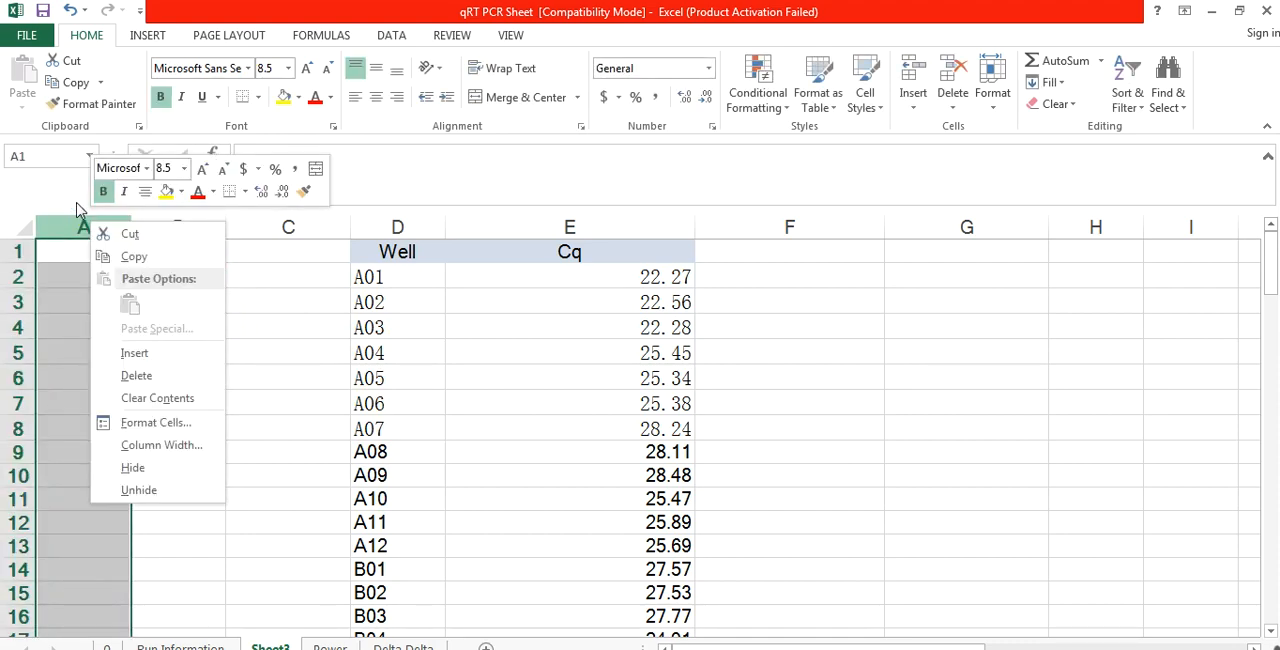
click(137, 375)
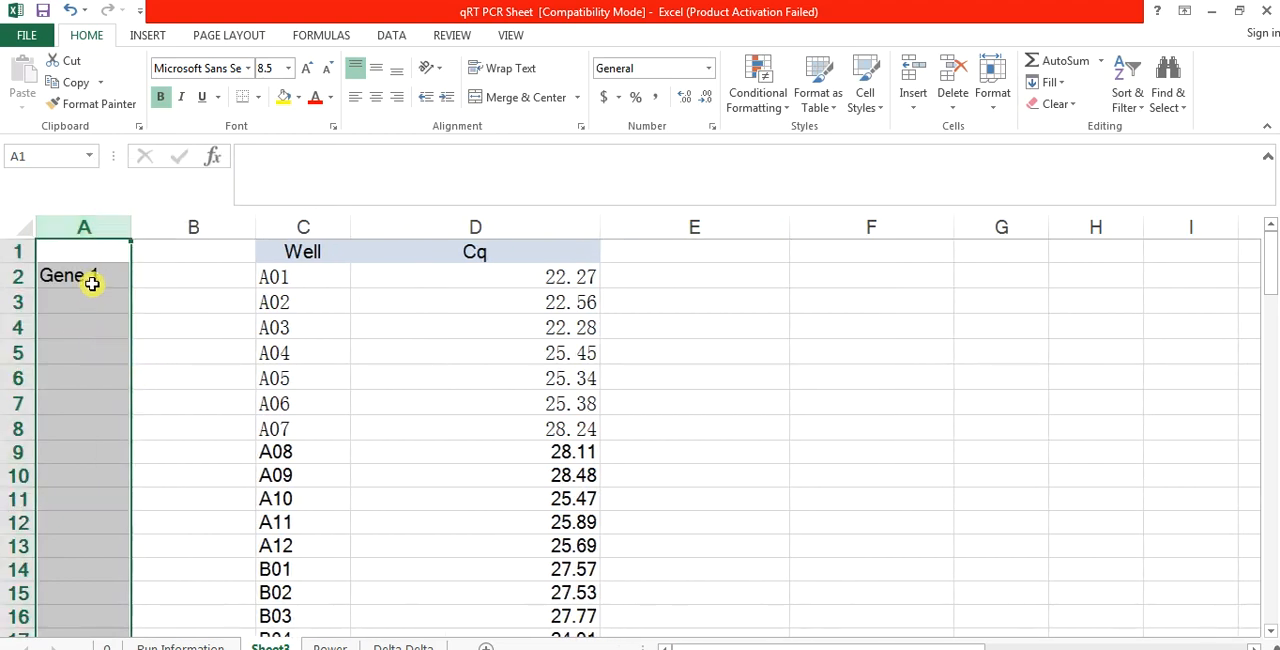
drag(91, 284, 91, 472)
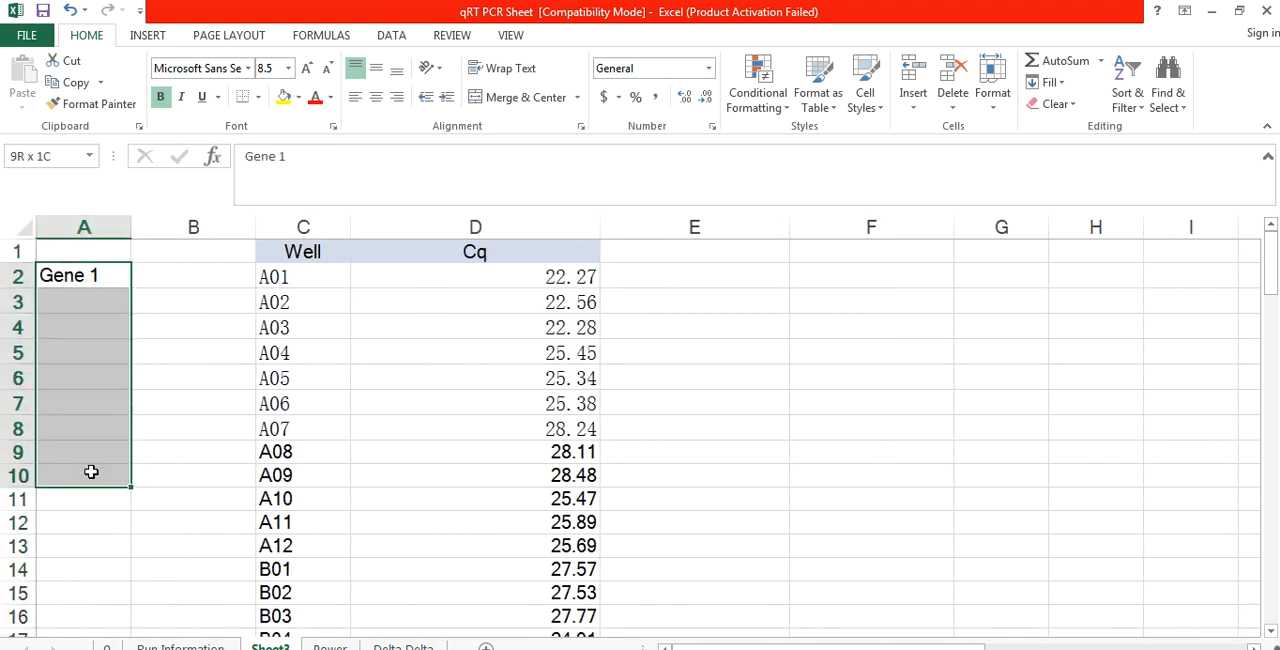
click(520, 105)
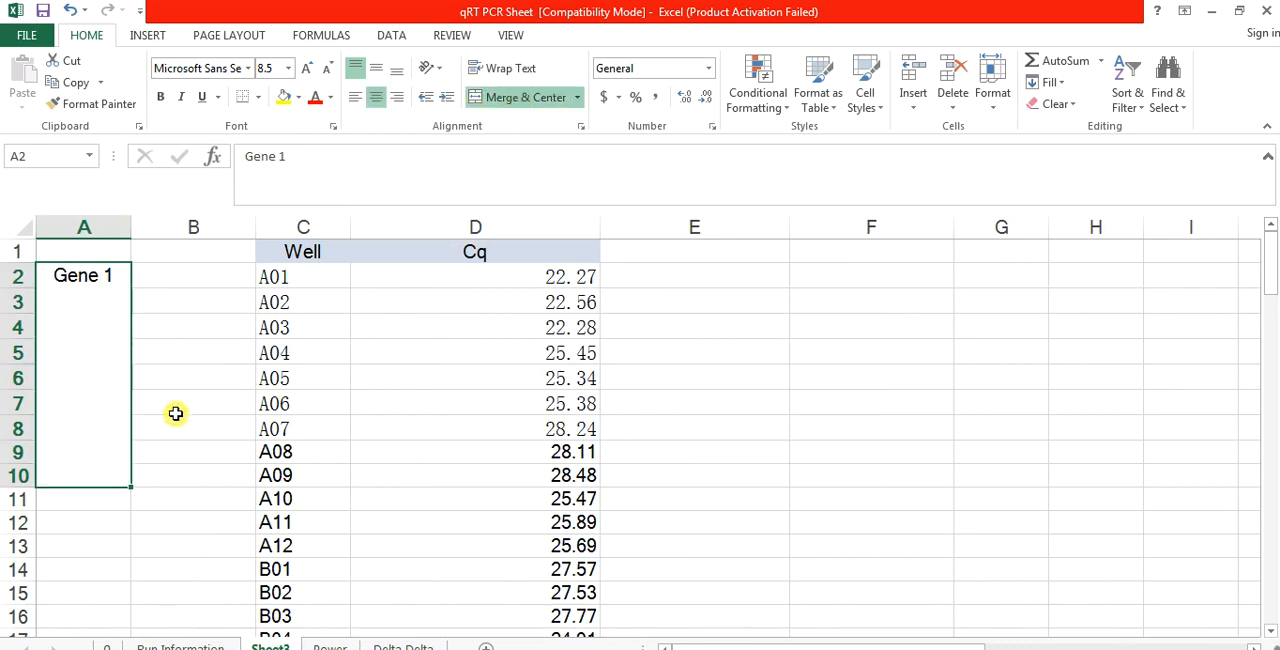
Step: Merge and center the empty cells A11:A19, and likewise merge and center A20:A28
drag(106, 498, 95, 435)
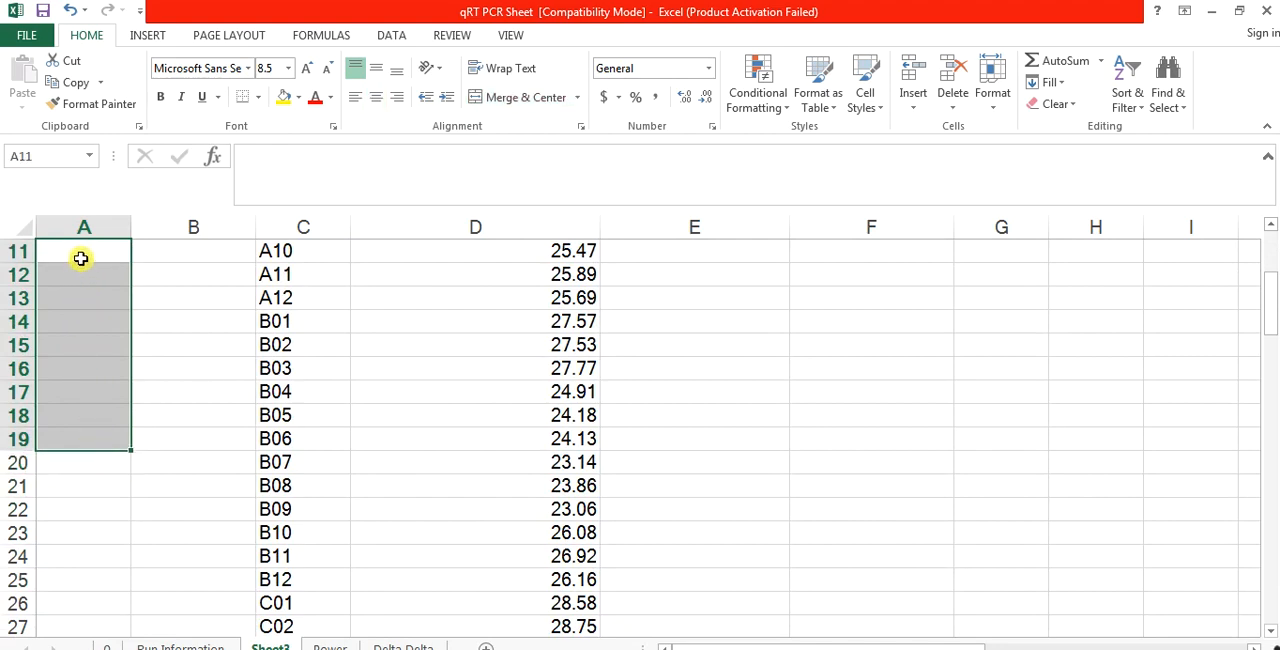
click(500, 97)
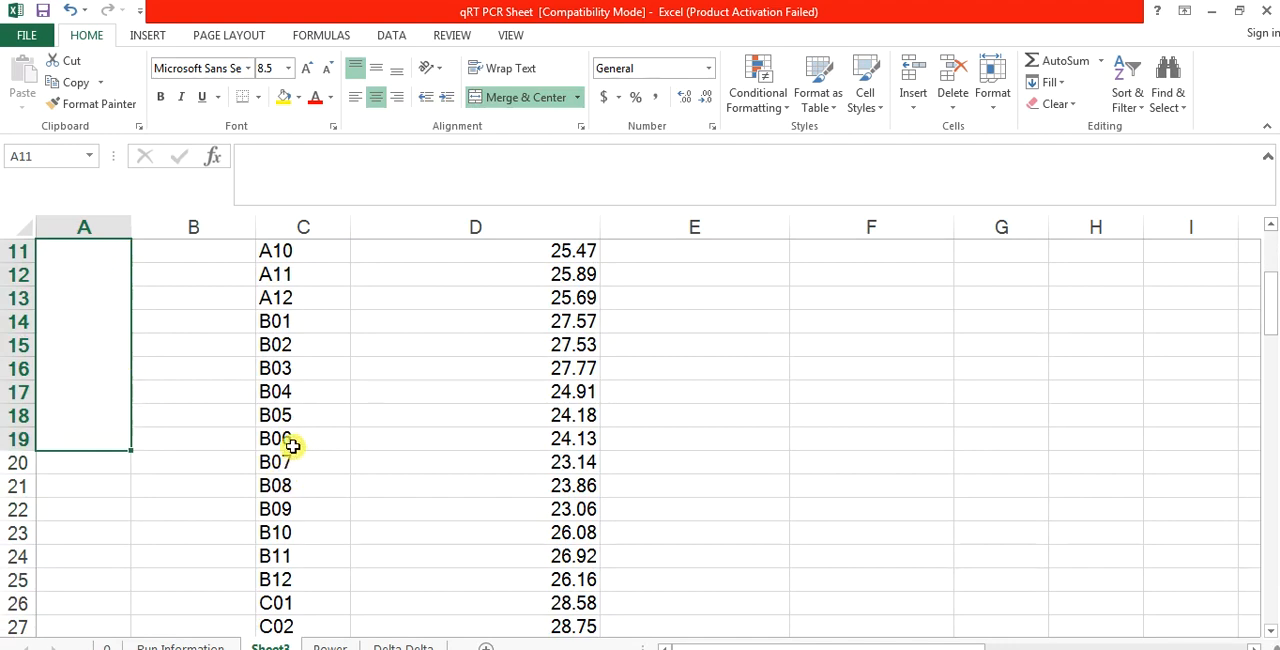
drag(110, 460, 95, 371)
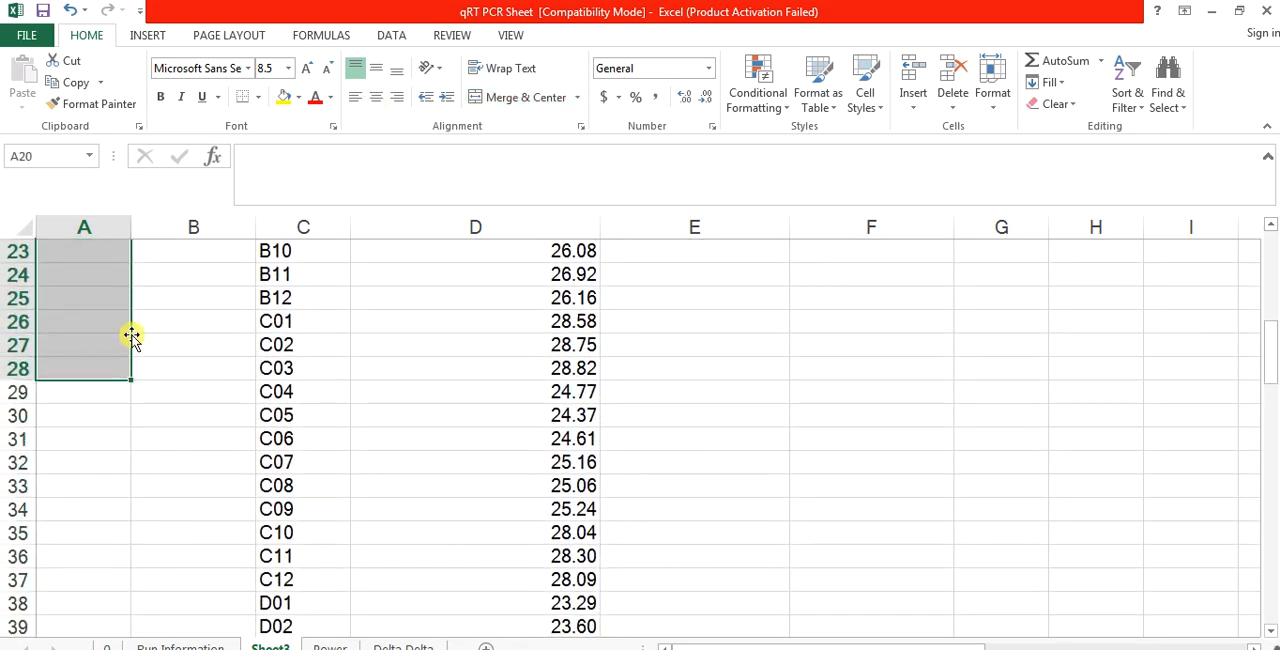
click(508, 97)
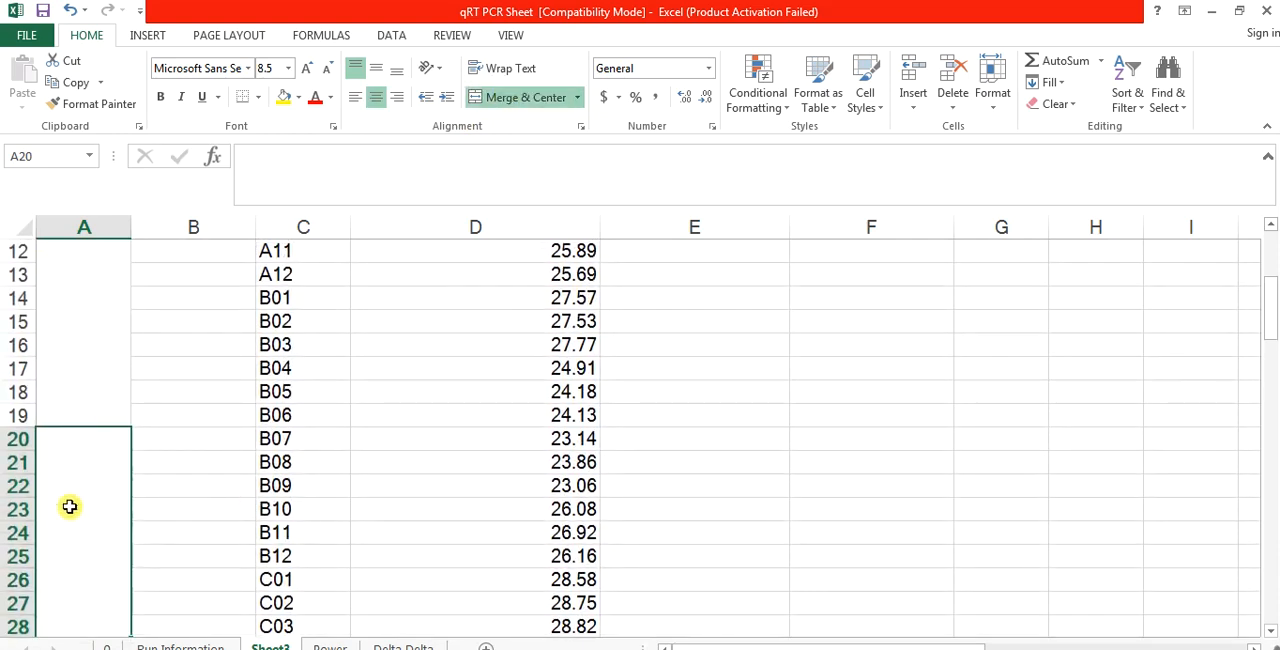
Step: Enter the label Gene 2 in the merged cell A11:A19 and Gene 3 in the merged cell A20:A28
click(74, 280)
text(Gene 1)
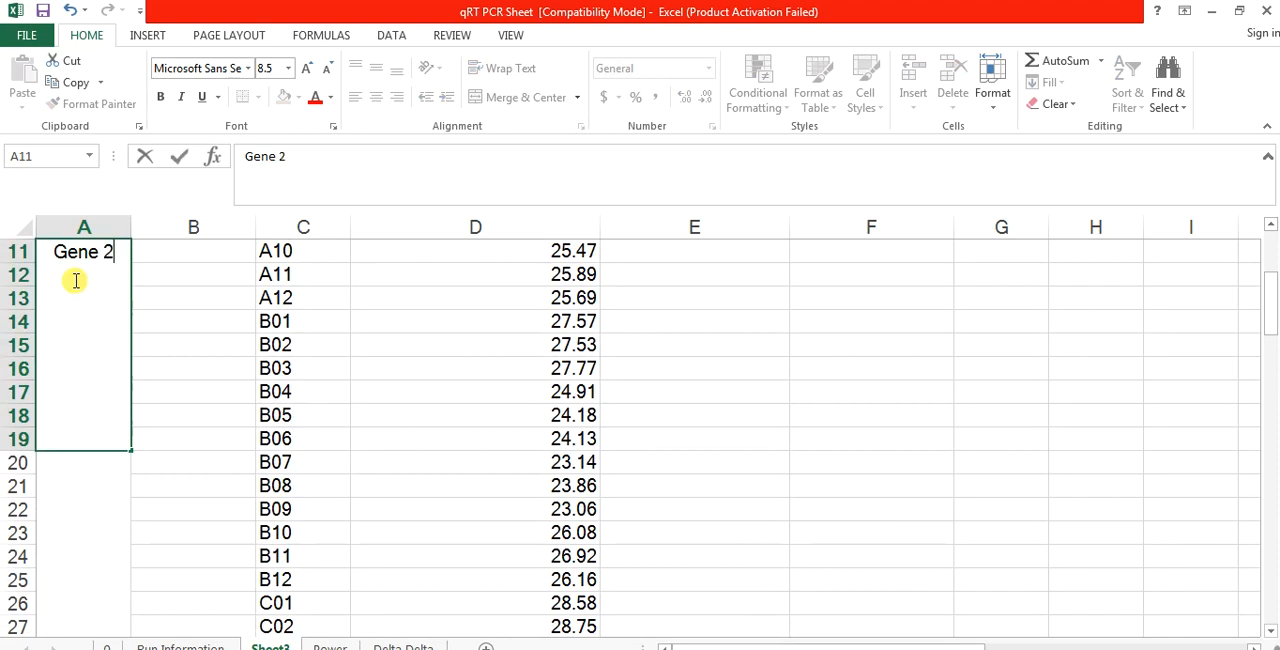
key(Return)
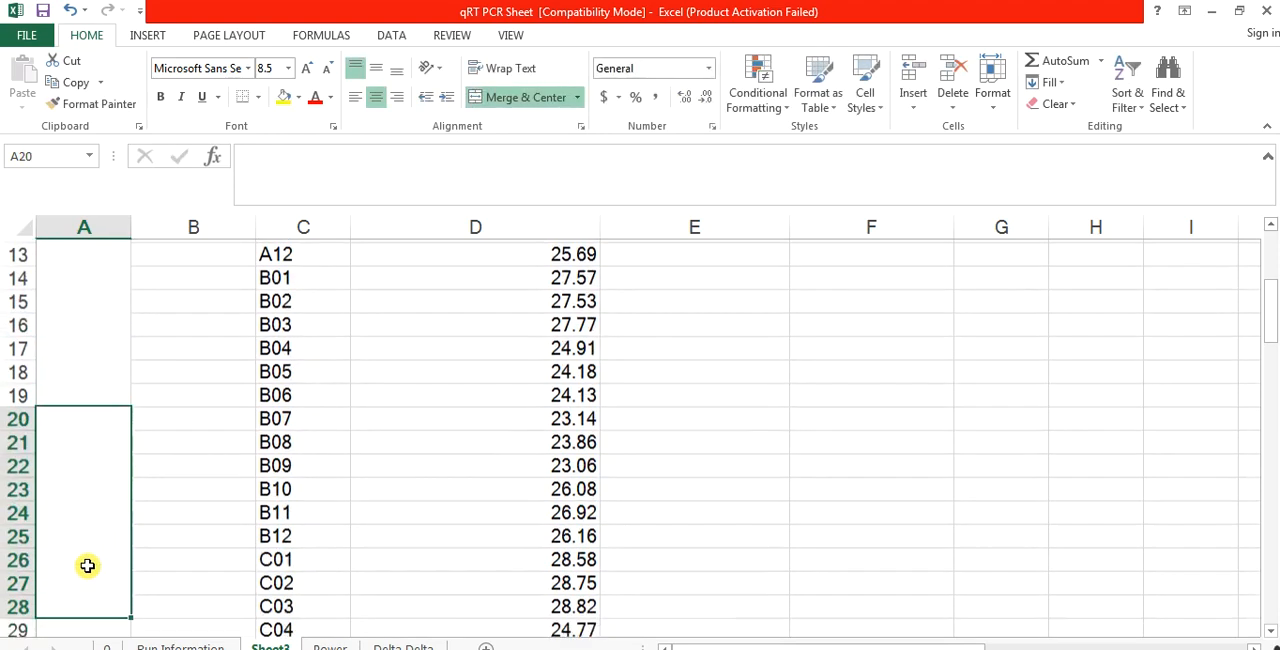
text(Gene)
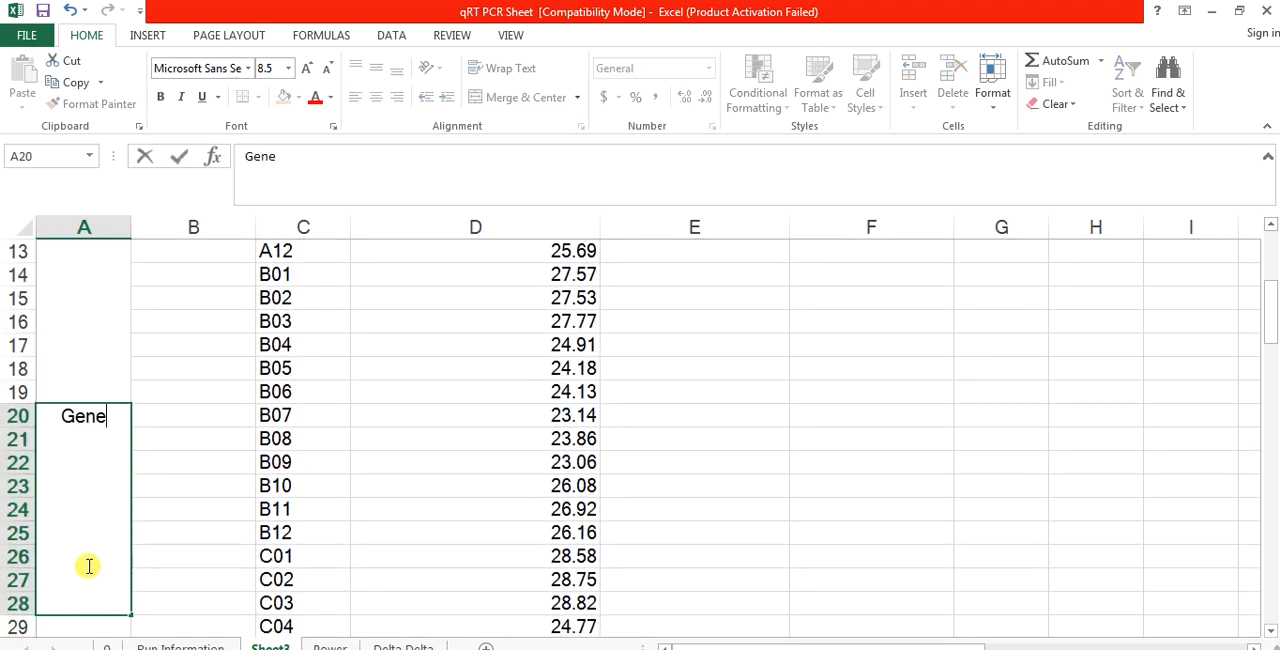
text( 3)
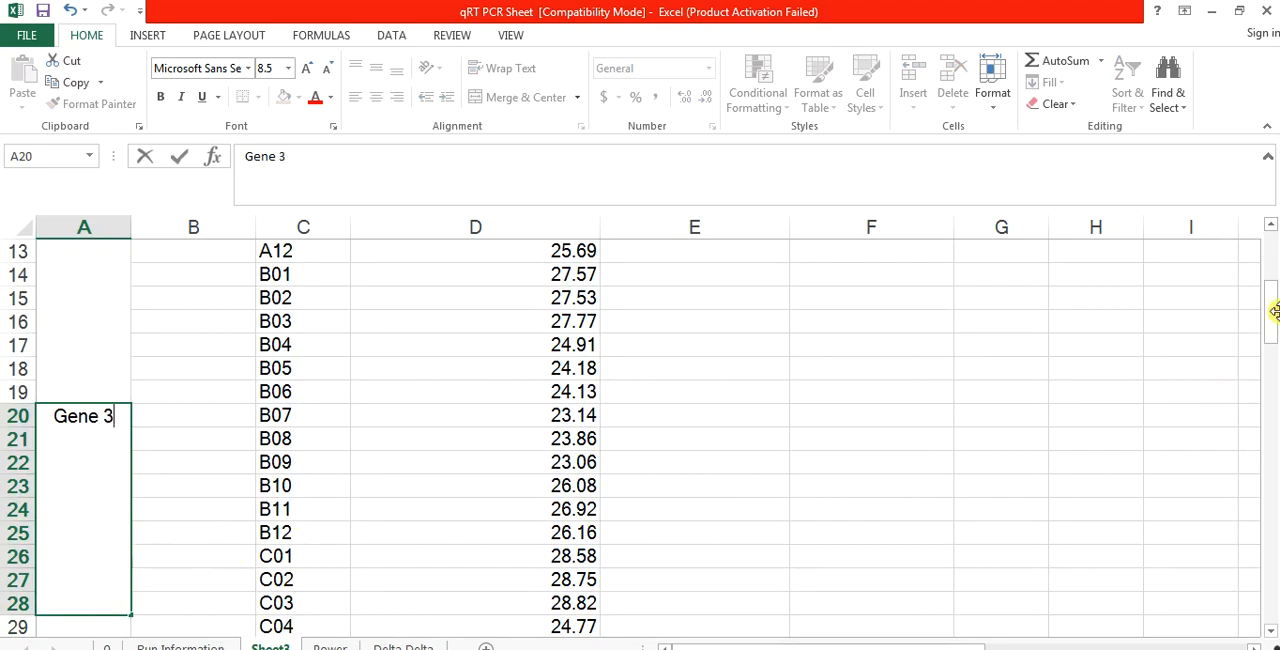
Step: Merge and center A29:A37 and enter the label Gene 4 in it
drag(1270, 333, 1270, 356)
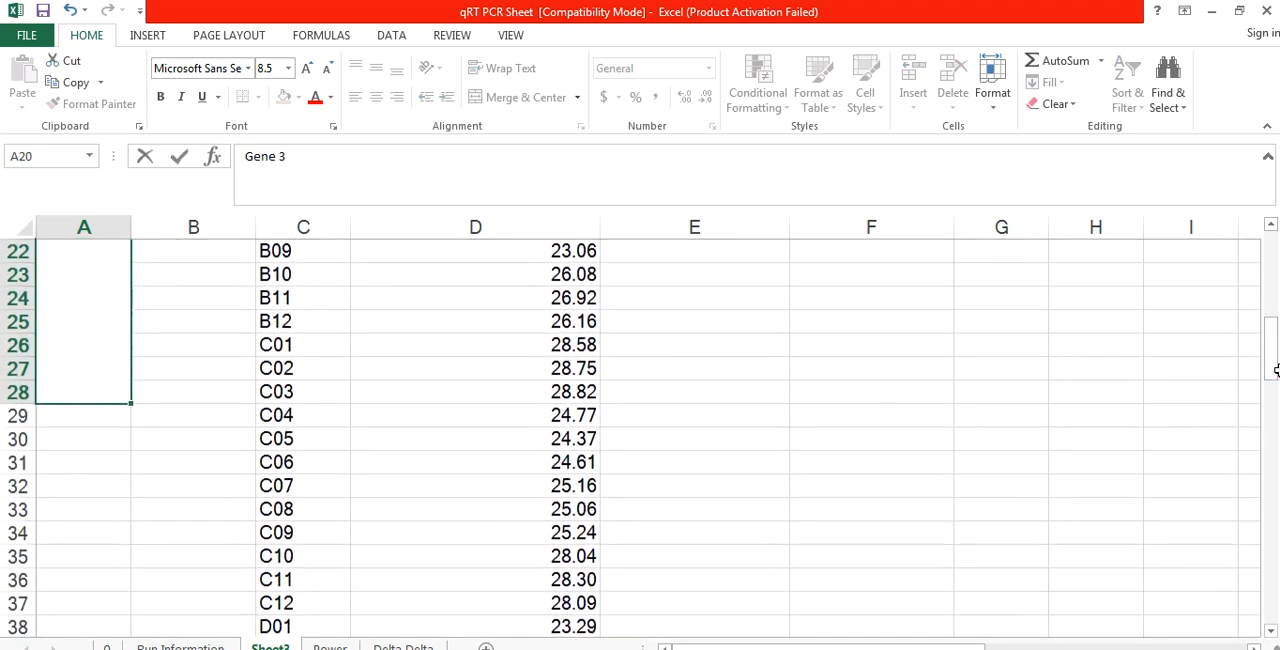
drag(89, 415, 94, 606)
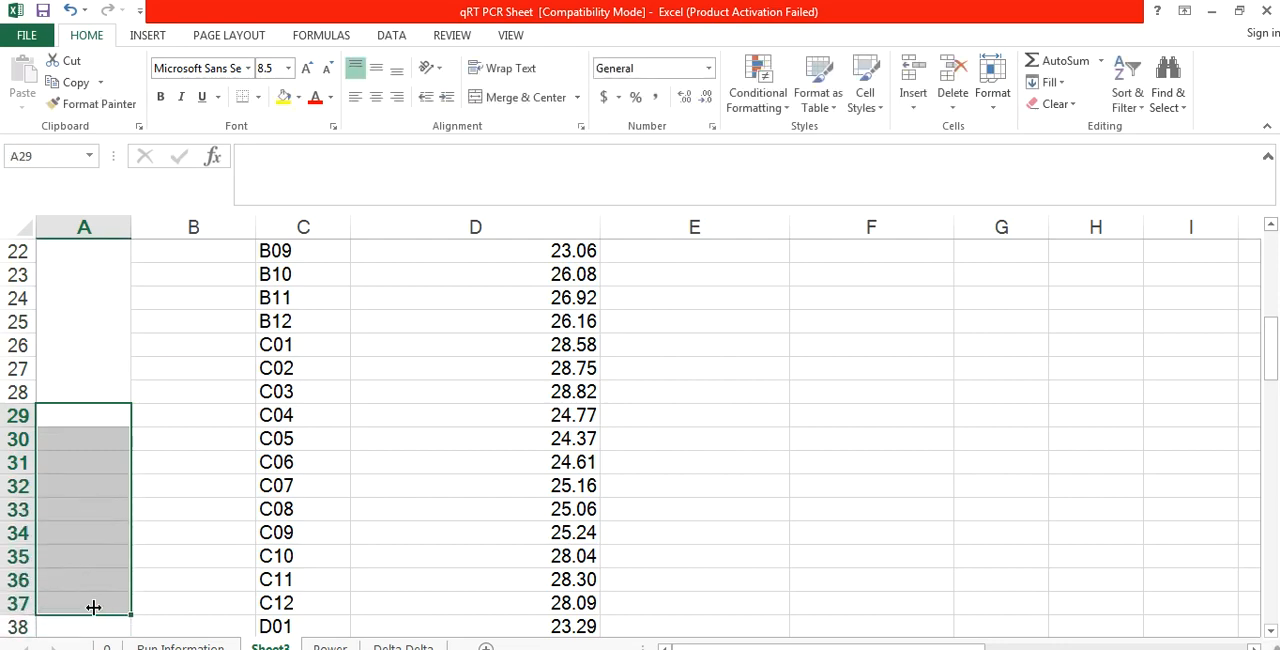
click(528, 101)
text(Gene)
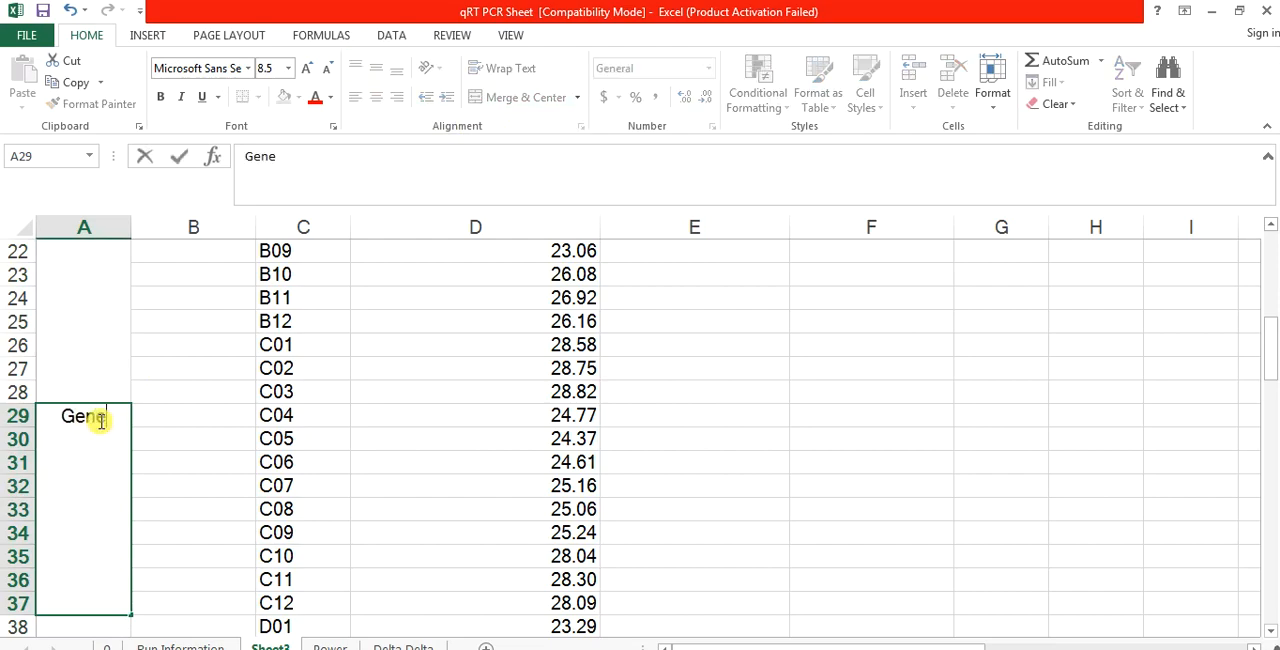
text( 4)
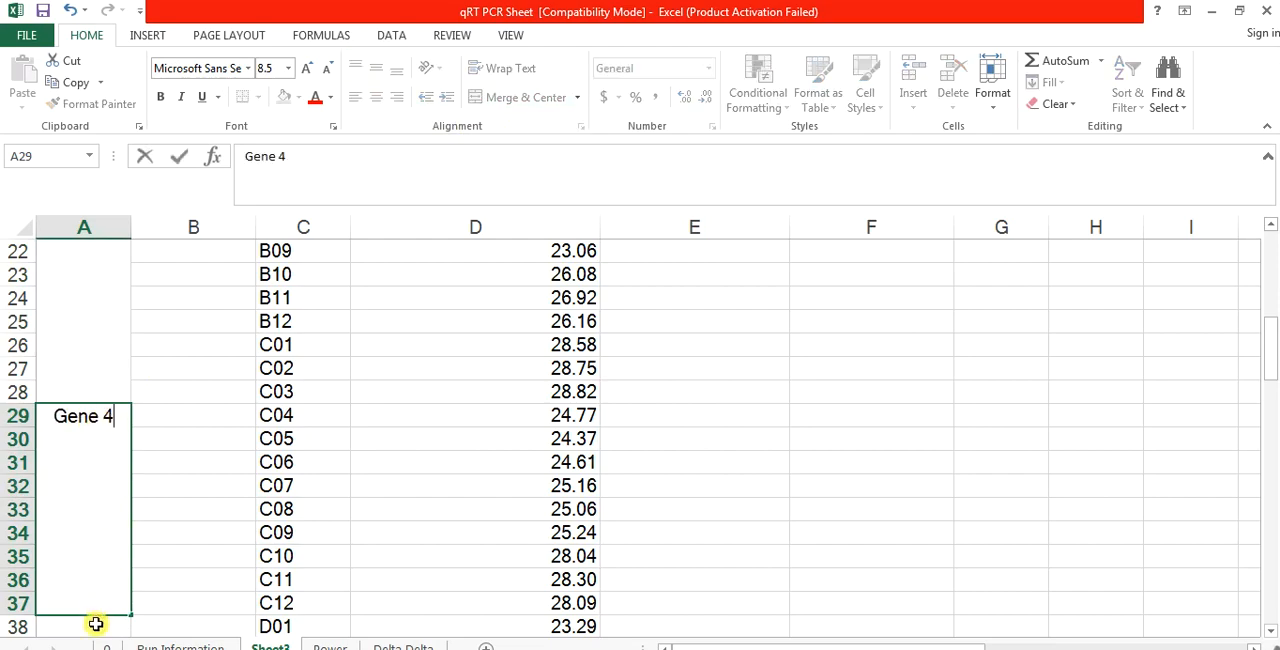
Step: Merge and center A38:A45 and enter the label Actin in it
drag(94, 620, 95, 624)
key(shift+Up)
key(shift+Up)
key(shift+Up)
key(shift+Up)
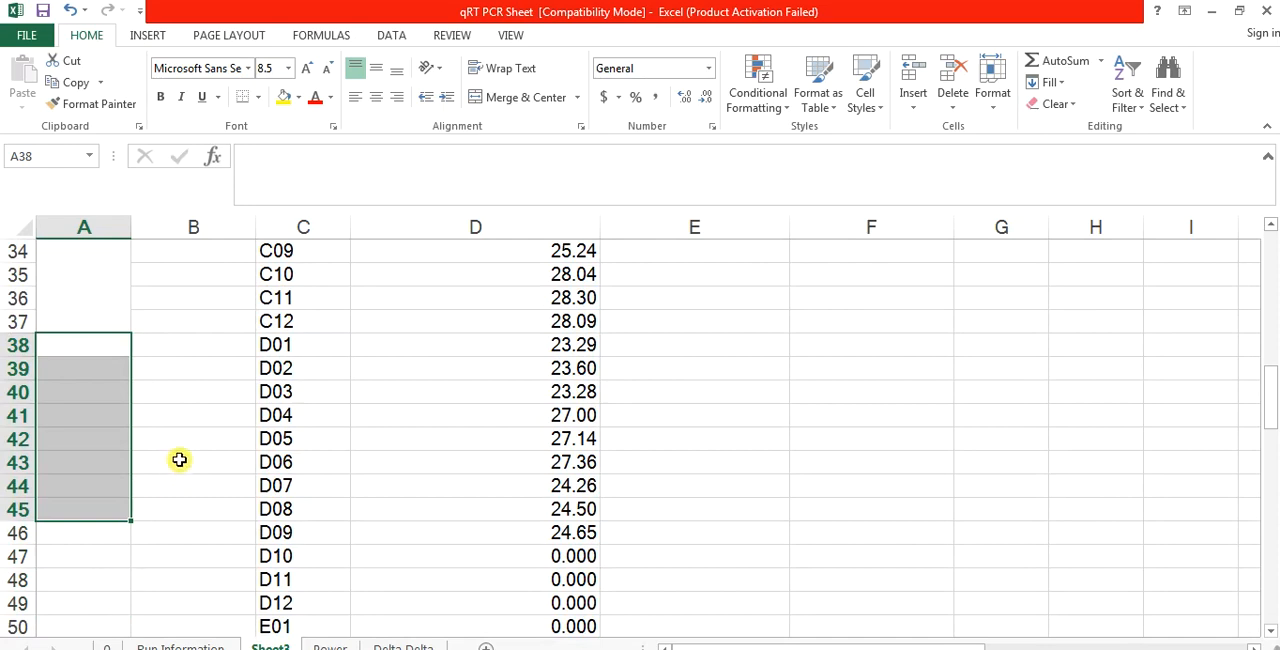
click(514, 100)
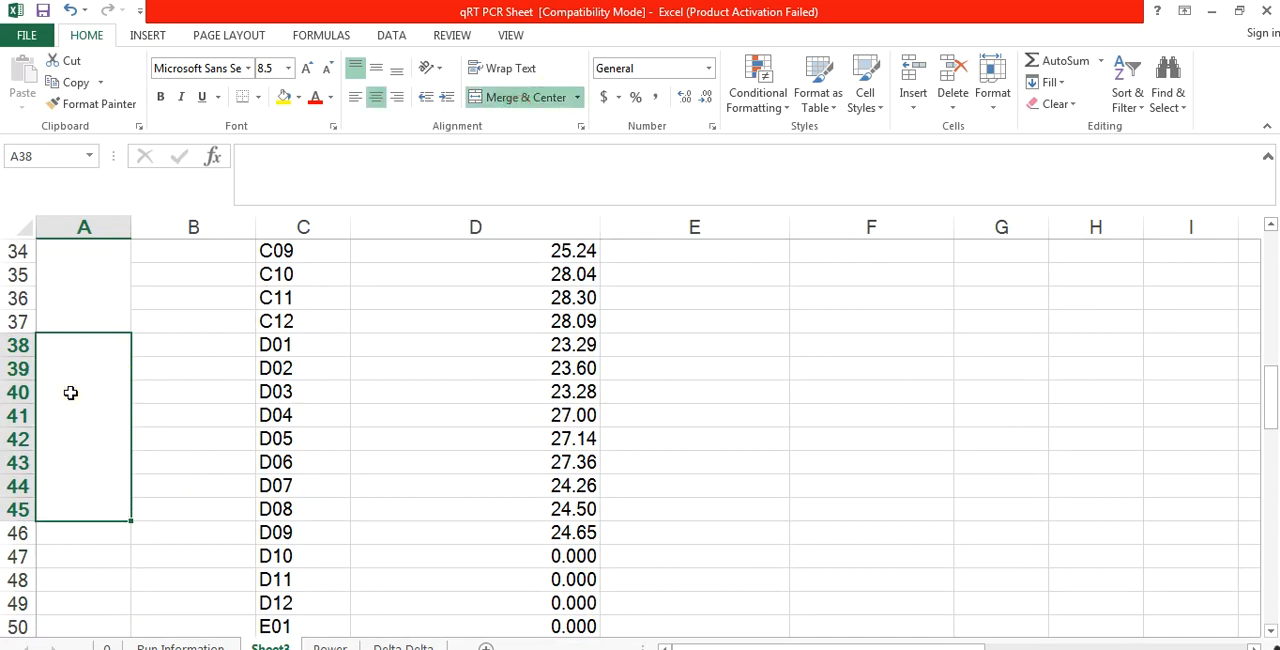
text(Actin)
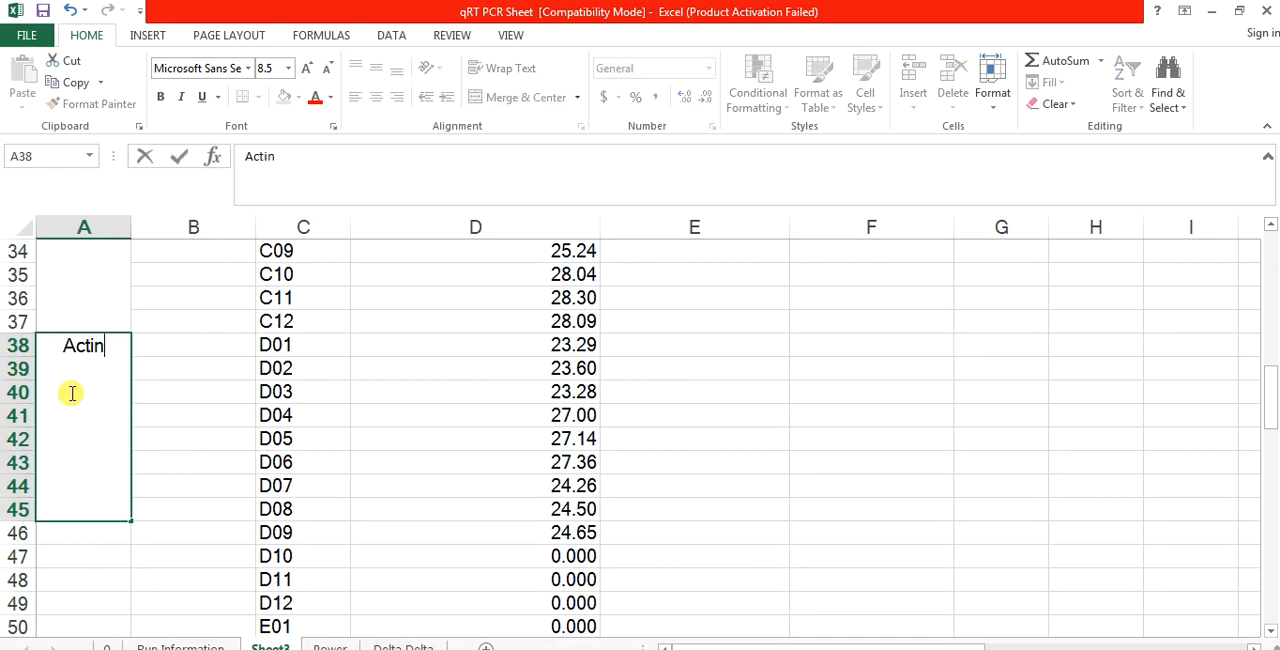
click(177, 369)
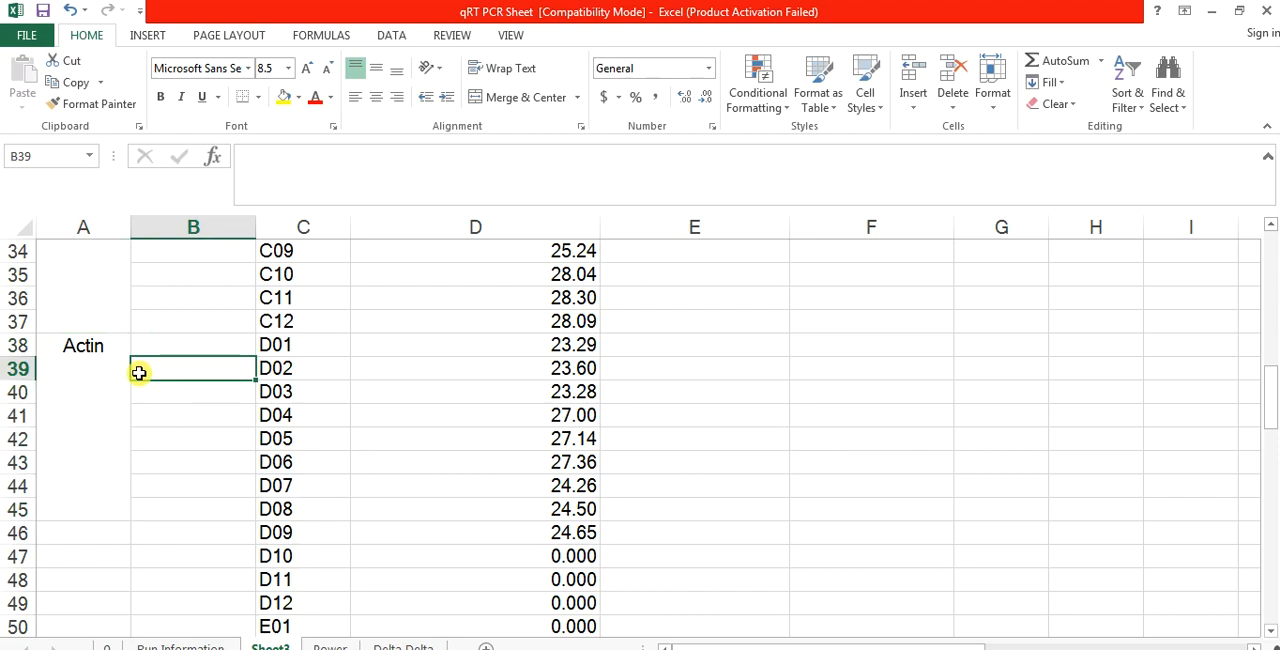
Step: Check the merged gene labels in column A from Gene 1 down to Actin against their wells
click(97, 318)
click(83, 472)
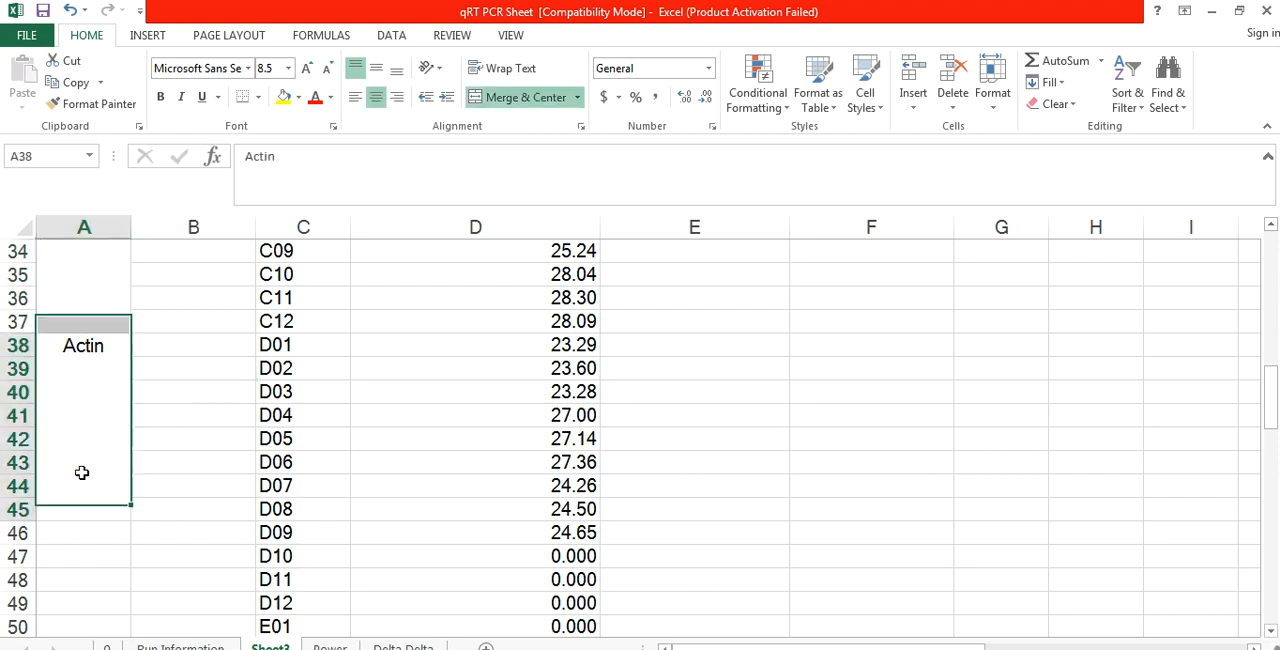
key(Up)
key(Up)
key(Up)
key(Up)
key(Up)
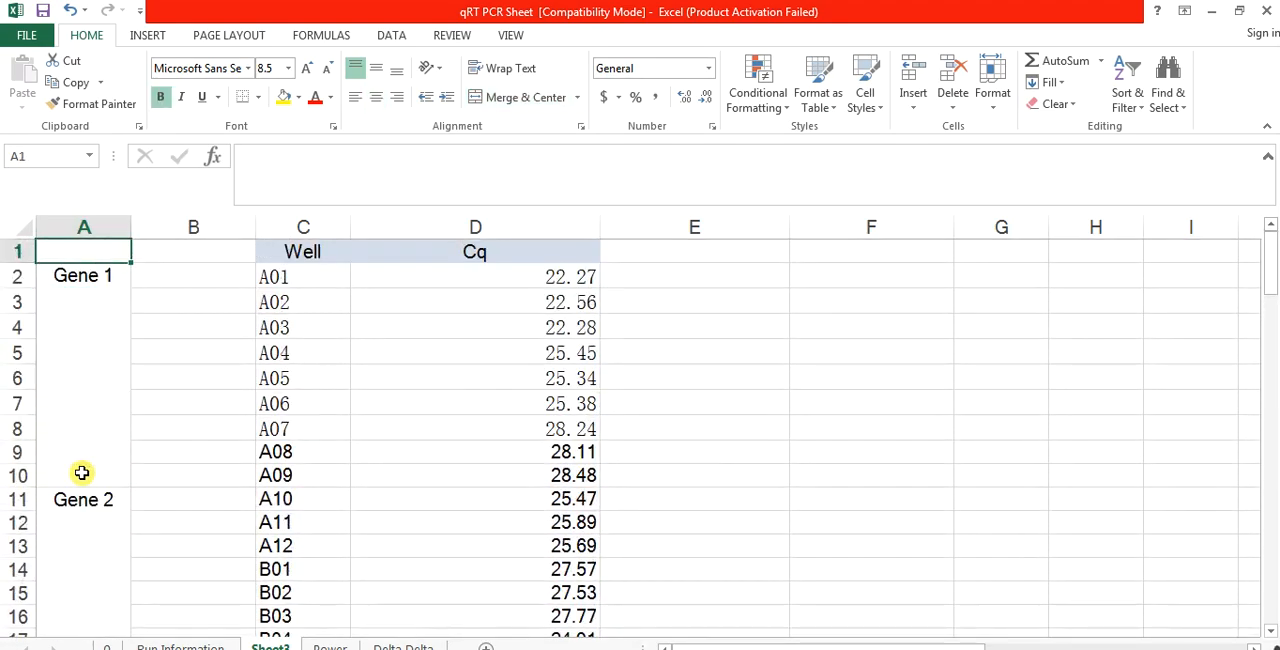
key(Down)
key(Down)
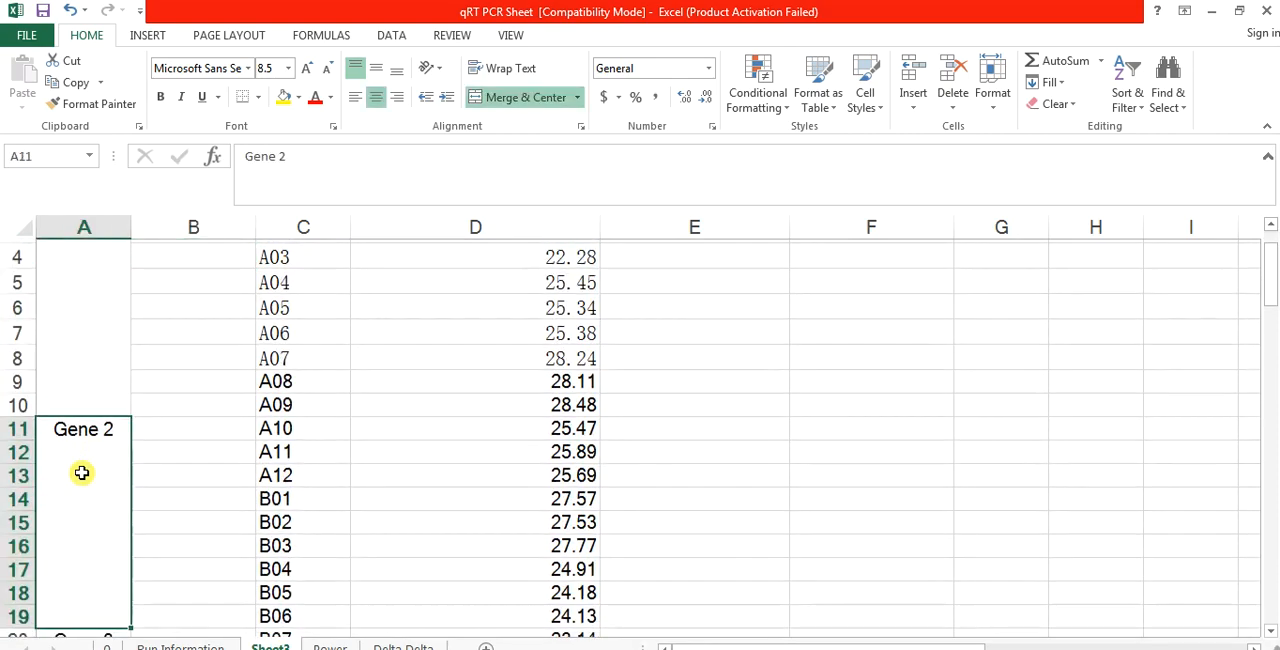
key(Down)
key(Down)
key(Down)
key(Up)
key(Up)
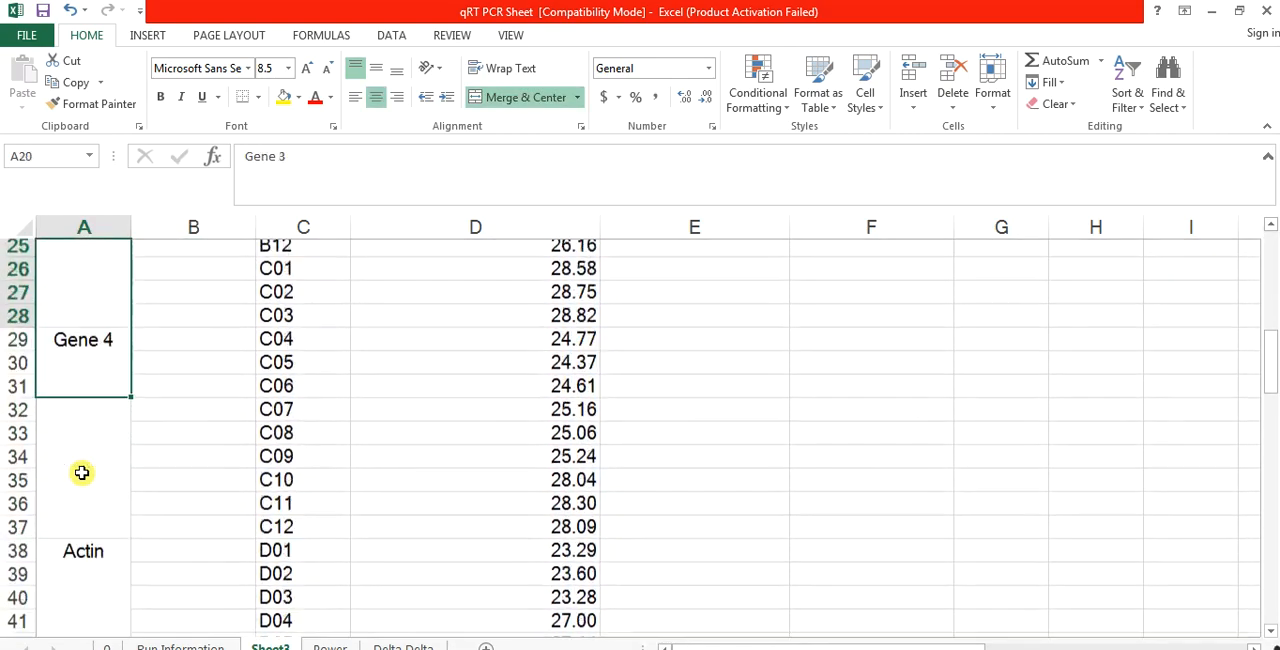
key(Up)
key(Up)
key(Up)
key(Right)
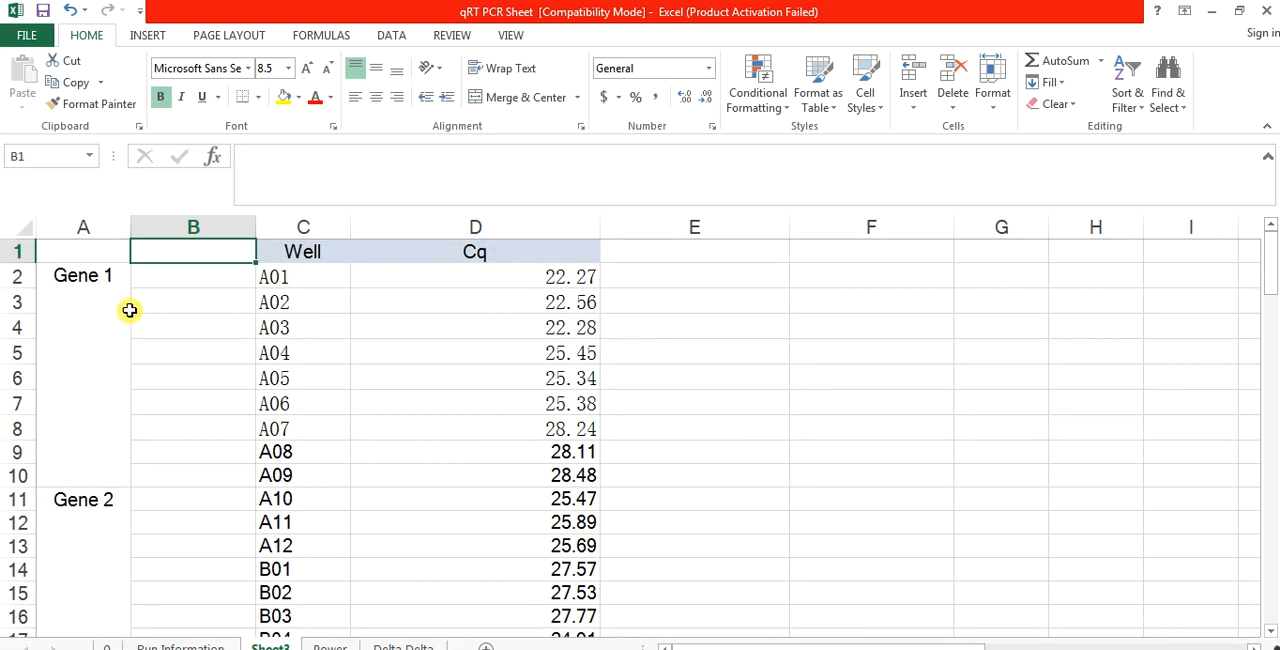
Step: Merge and center B2:B4 beside wells A01 to A03 and enter the label Control
click(193, 281)
drag(193, 281, 189, 326)
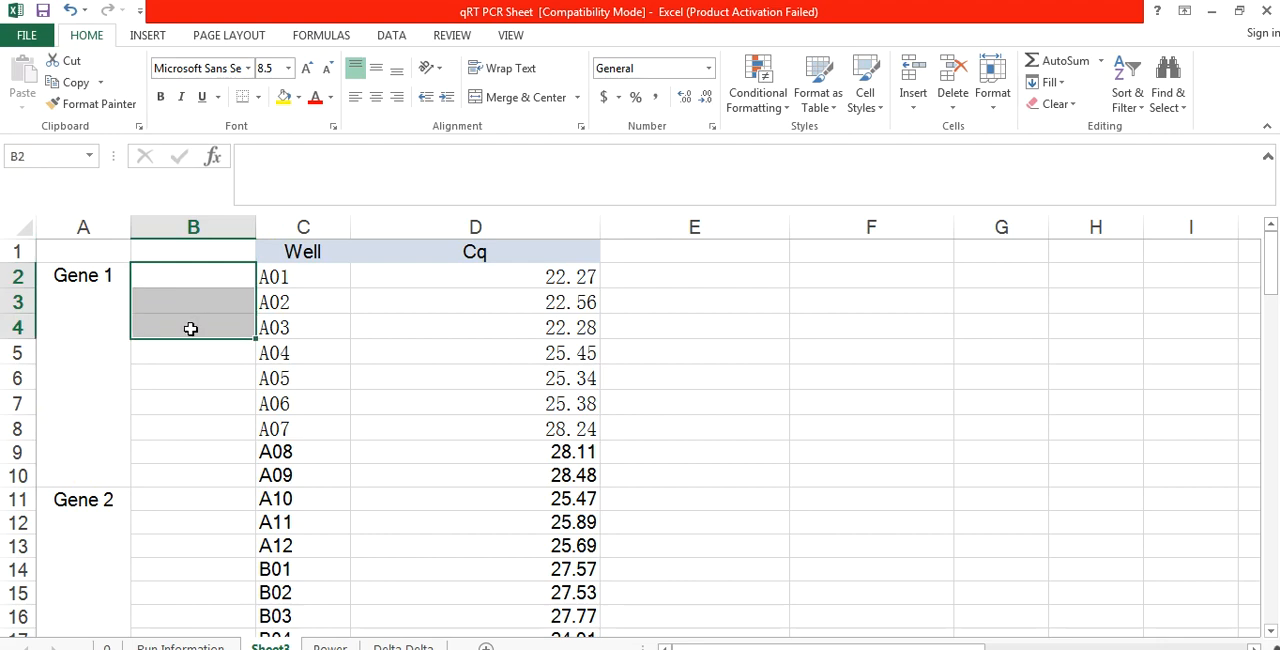
click(520, 100)
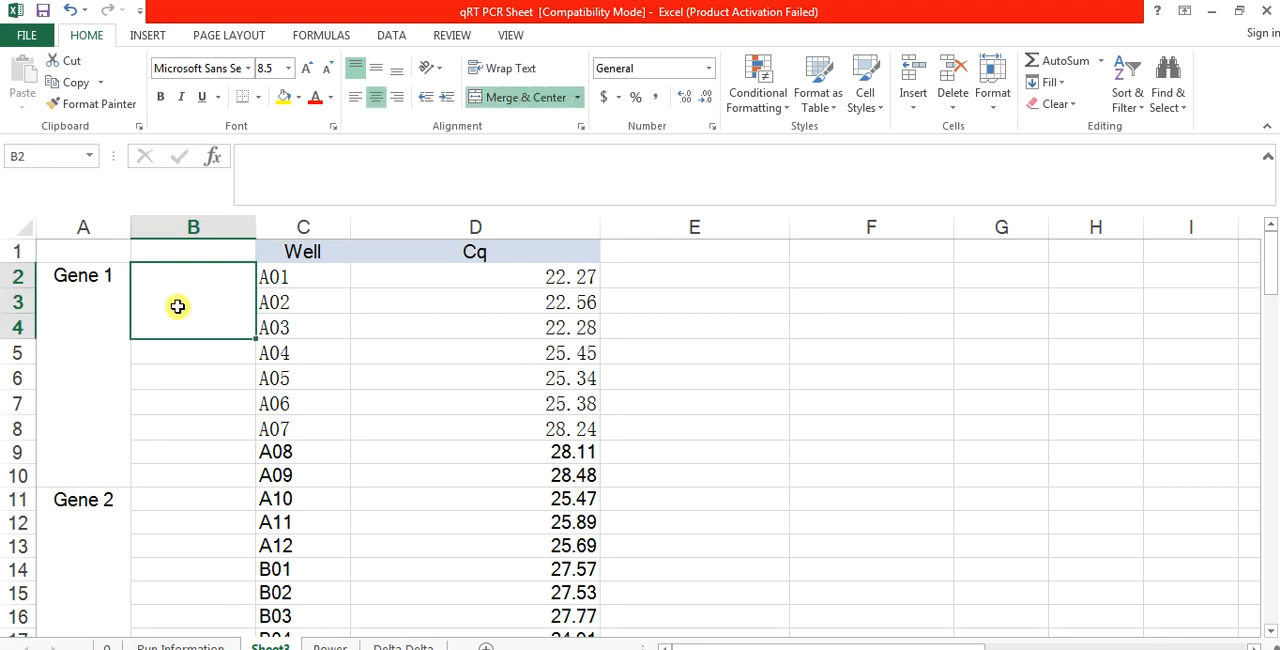
text(Control)
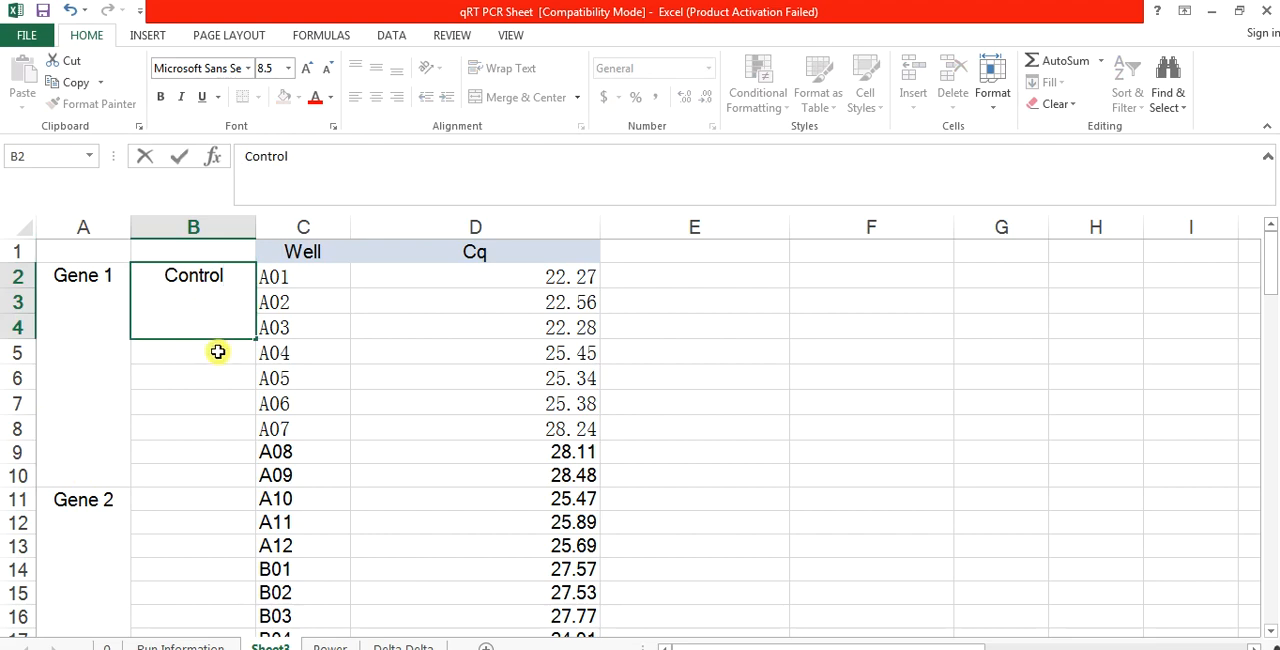
Step: Merge and center B5:B7 beside wells A04 to A06 and enter the label OE
drag(218, 352, 214, 406)
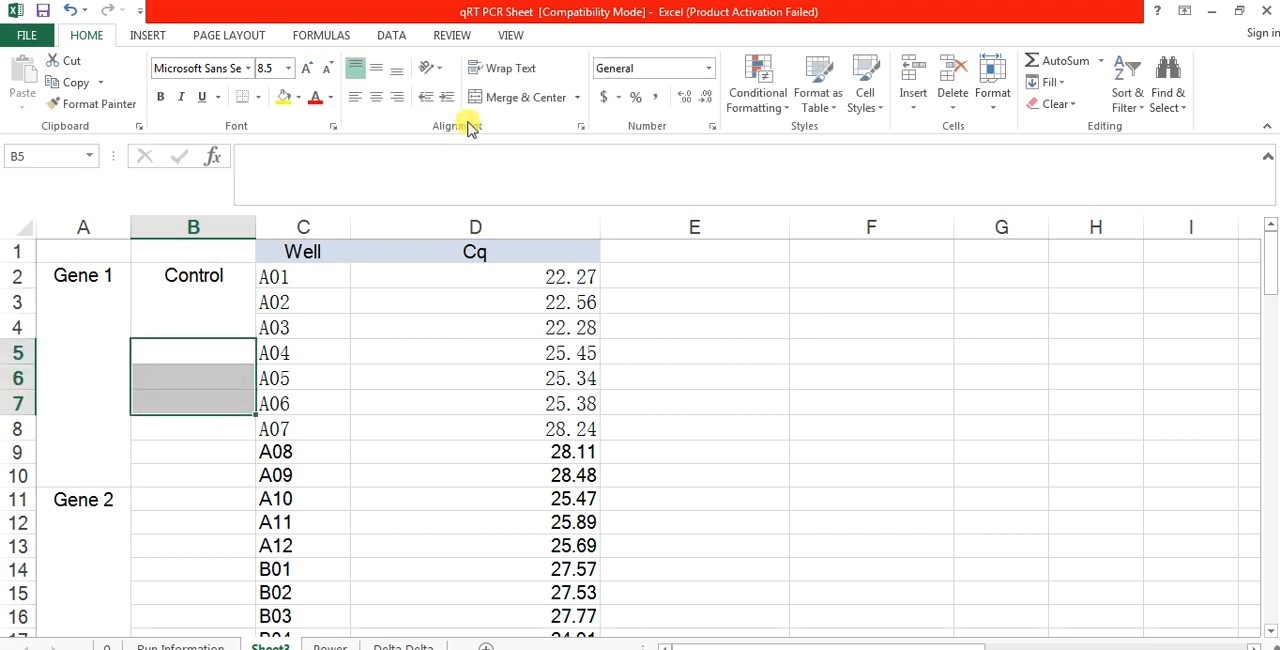
click(530, 97)
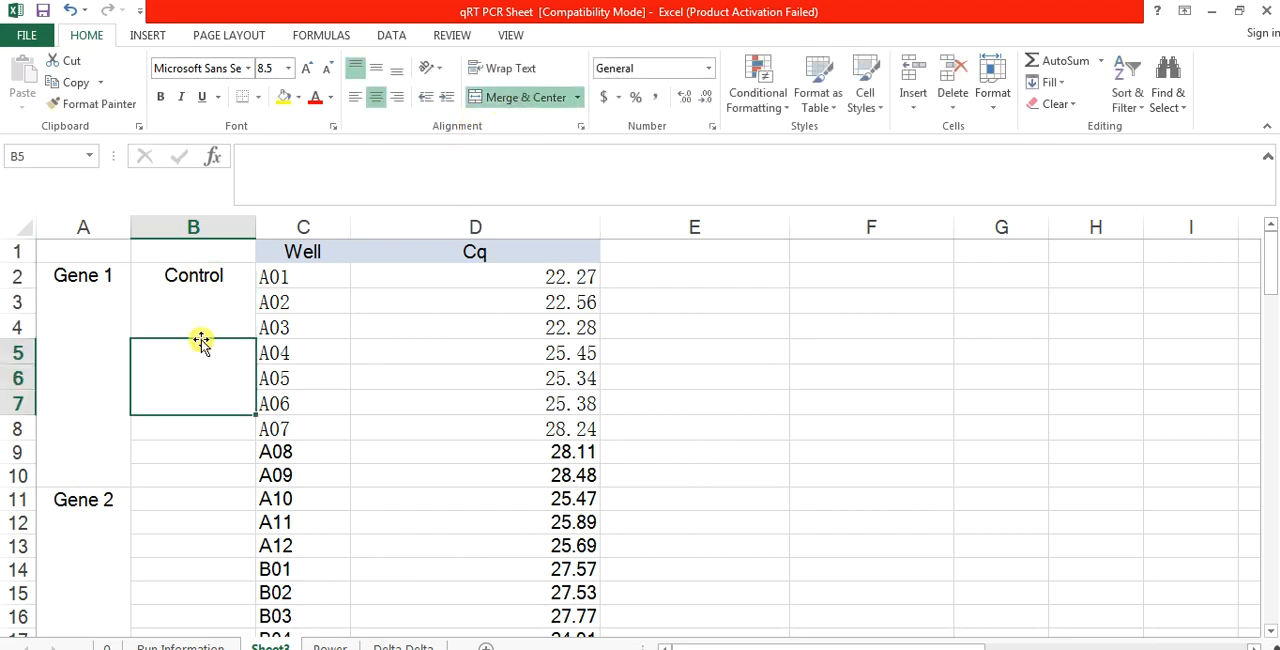
text(OE)
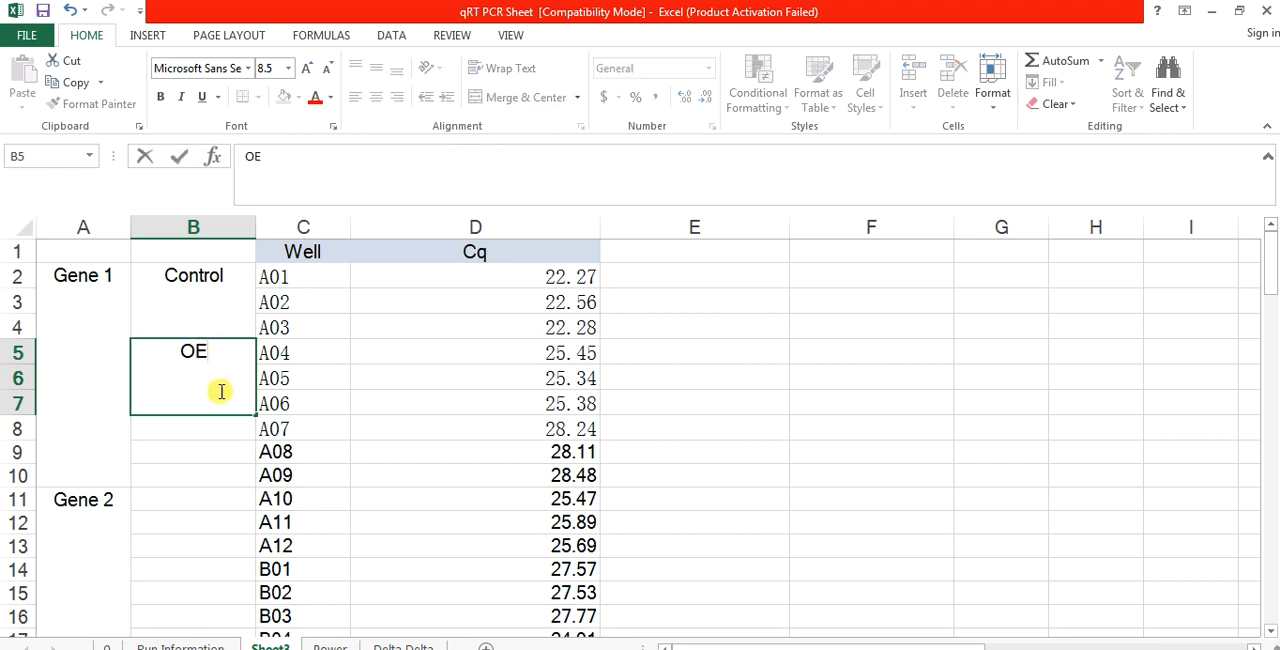
Step: Merge and center B8:B10 beside wells A07 to A09 and enter the label KD
click(208, 437)
drag(208, 437, 206, 480)
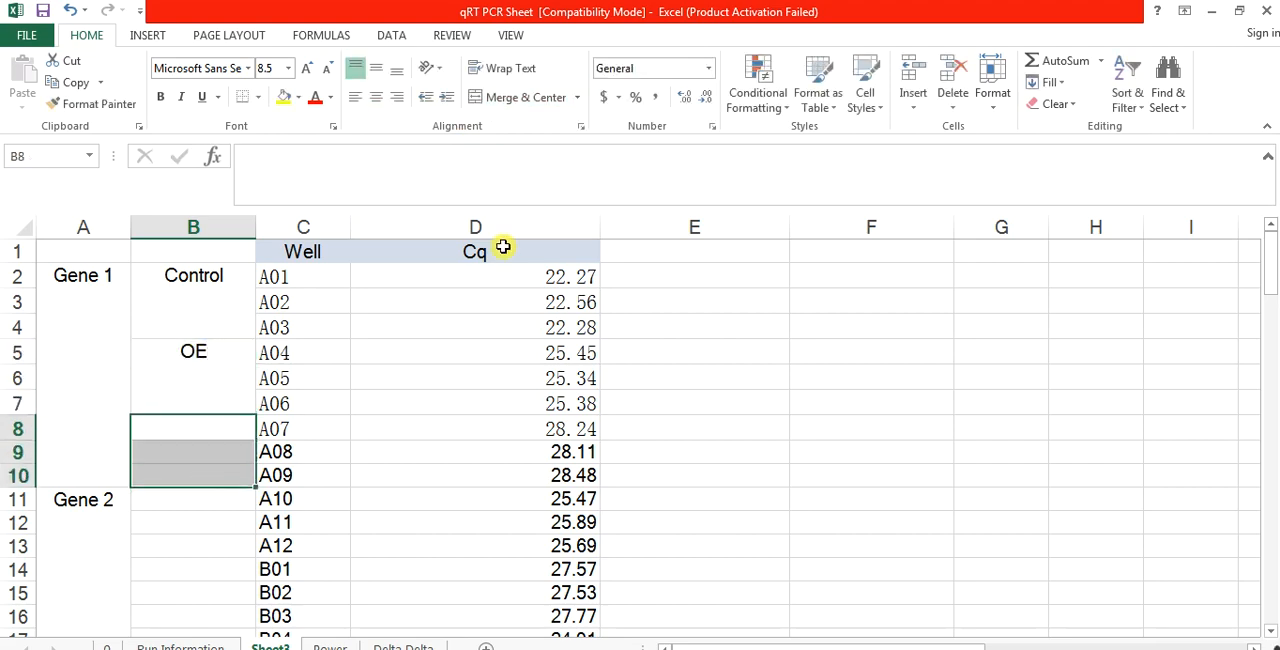
click(513, 100)
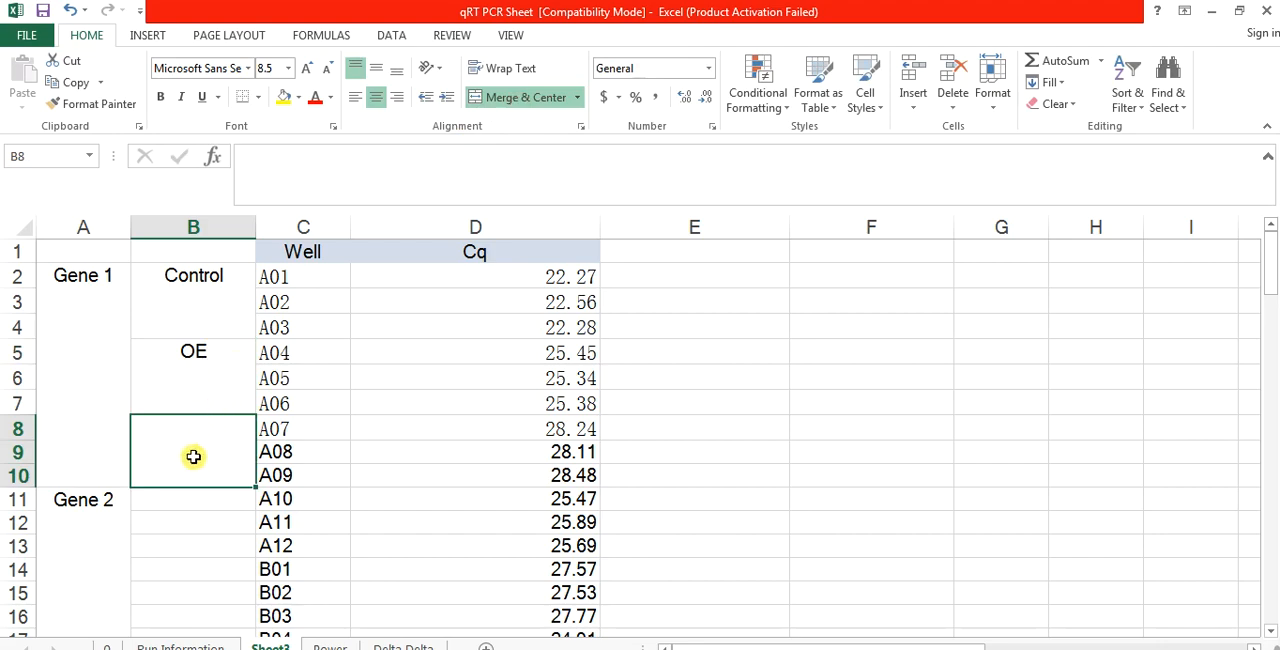
text(KD)
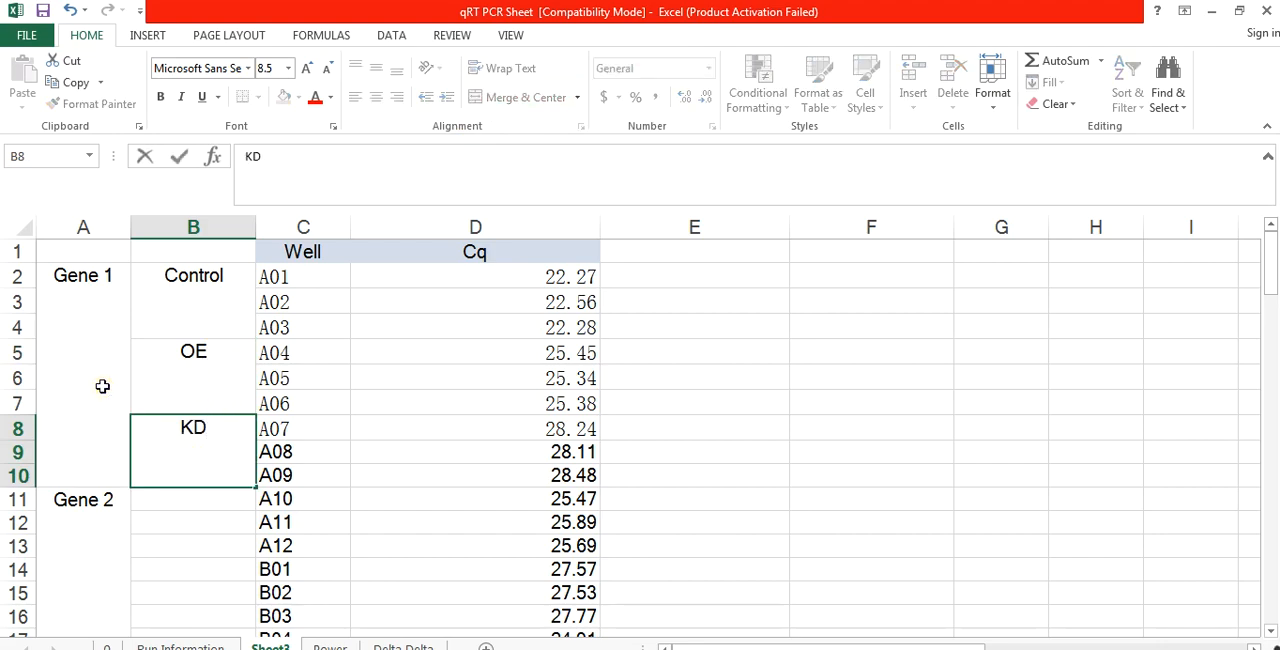
click(100, 383)
Step: Copy the Control, OE and KD labels in B2:B10 and paste them at B11 for Gene 2 and B20 for Gene 3
drag(193, 280, 193, 470)
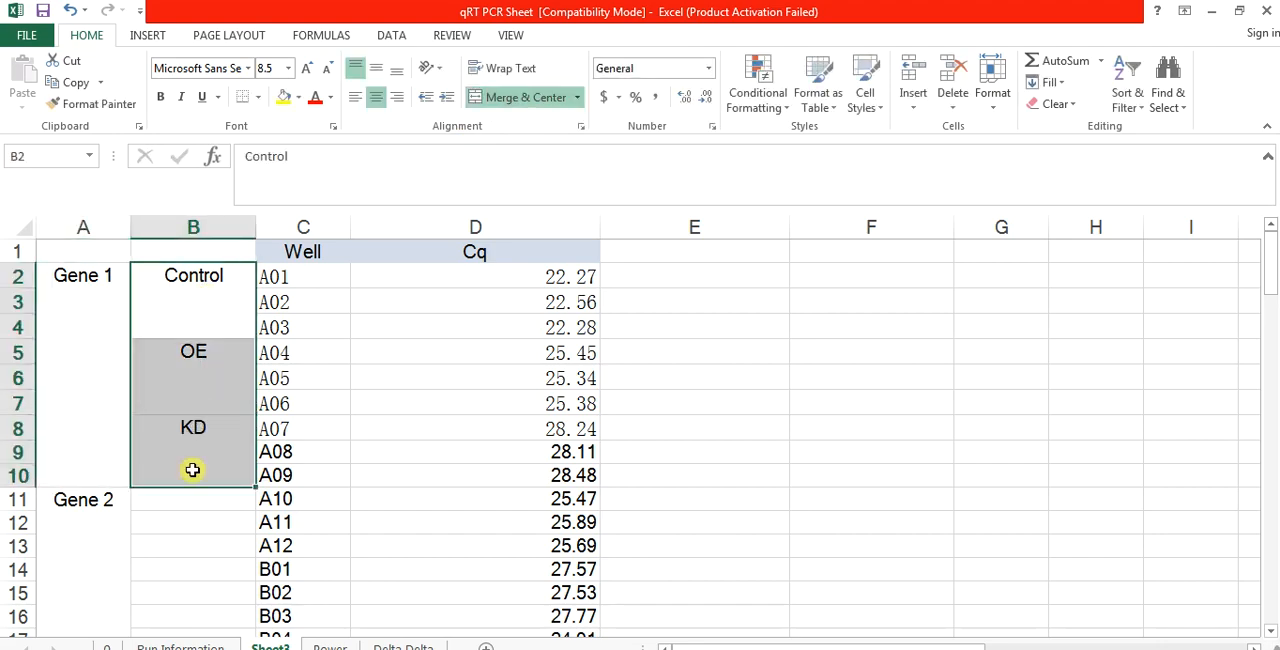
key(ctrl+c)
click(186, 504)
key(ctrl+v)
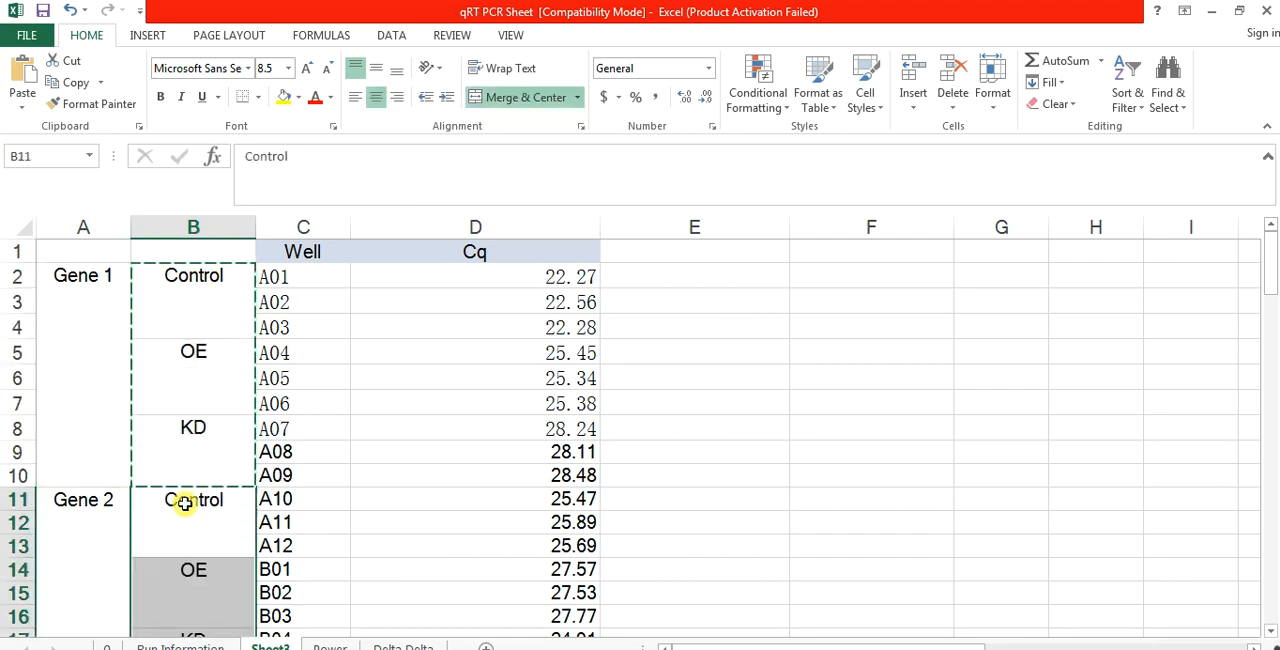
drag(1268, 276, 1275, 331)
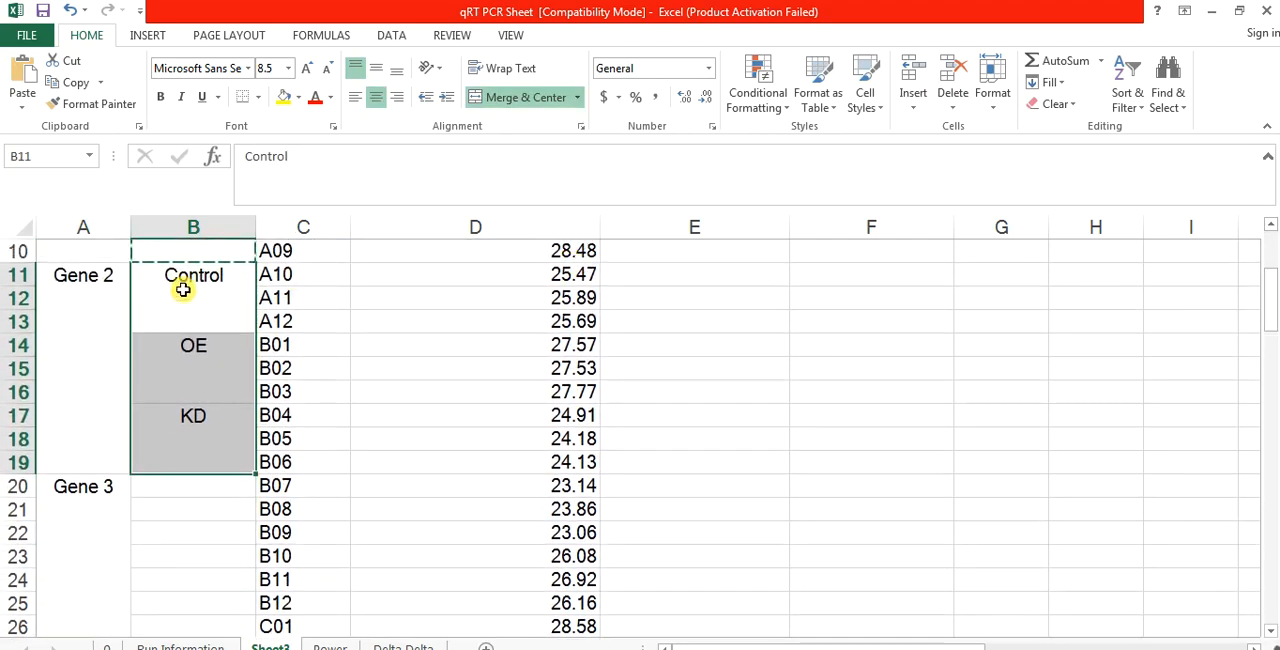
click(177, 486)
key(ctrl+v)
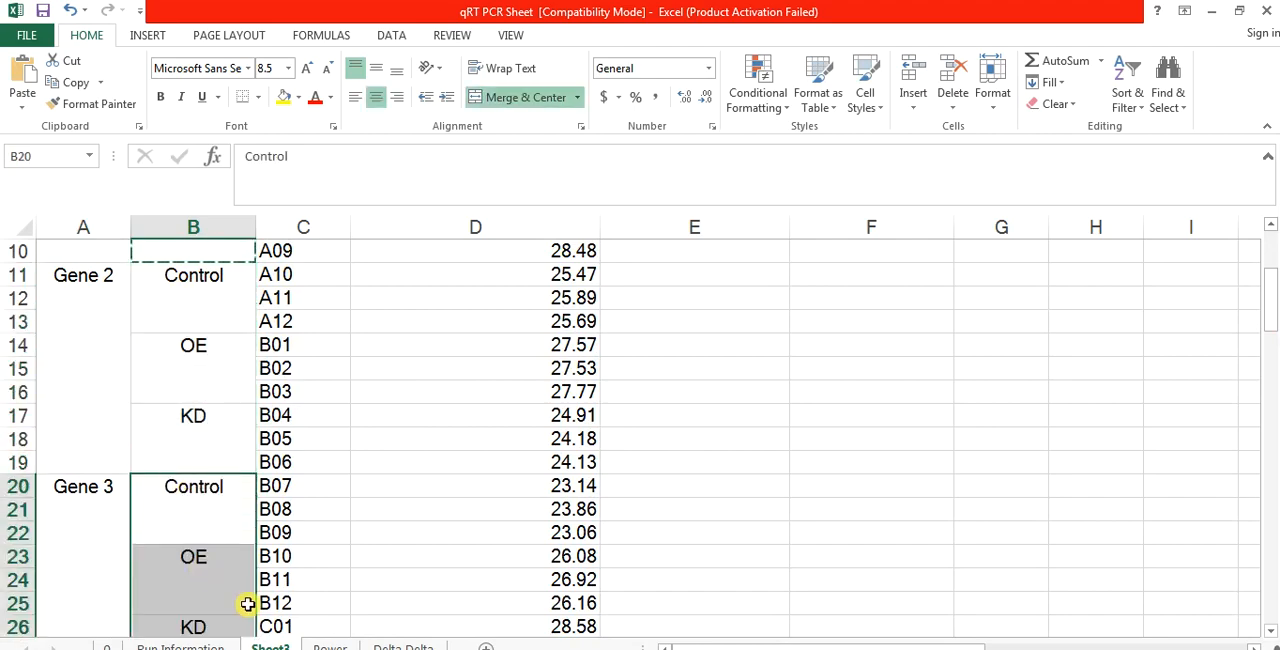
Step: Paste the copied Control, OE and KD labels at B29 for Gene 4 and at B38 for Actin
drag(1268, 300, 1273, 384)
click(200, 320)
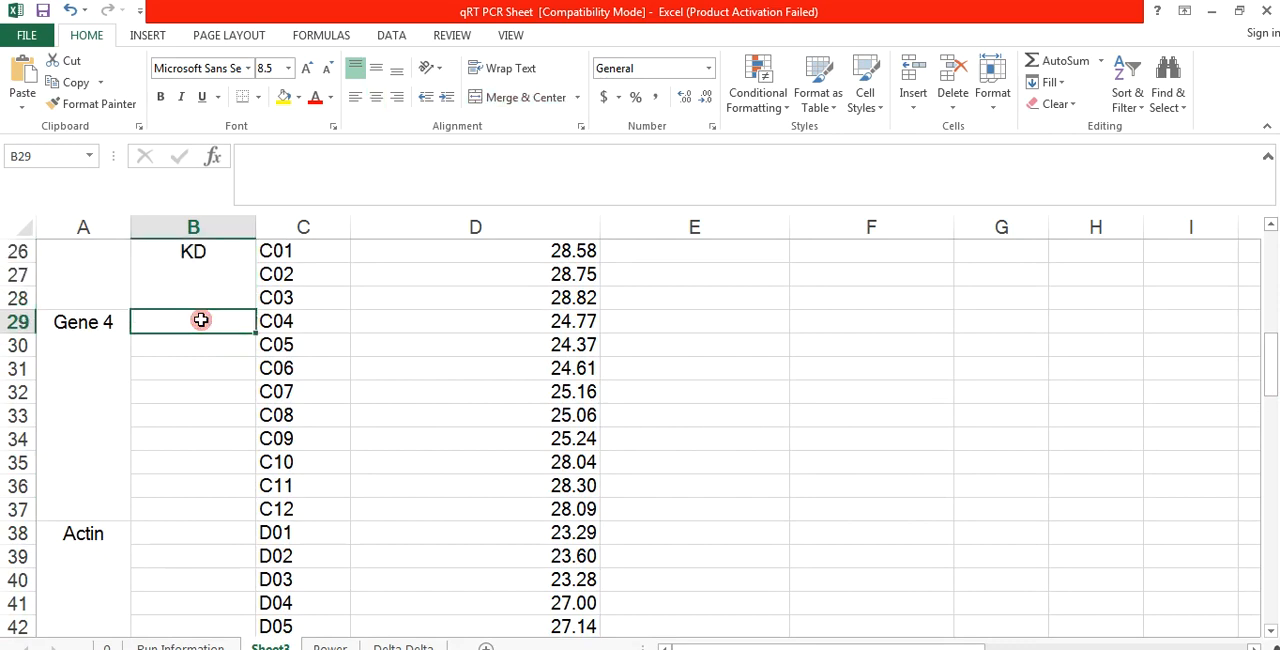
key(ctrl+v)
click(185, 533)
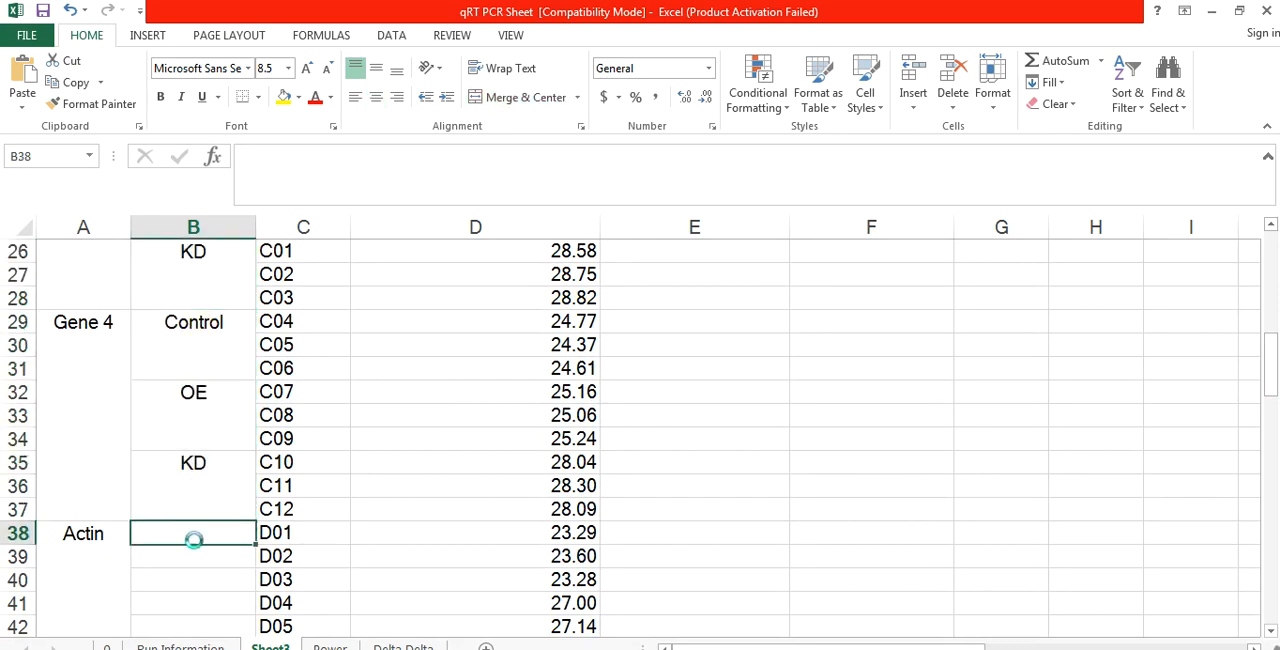
key(ctrl+v)
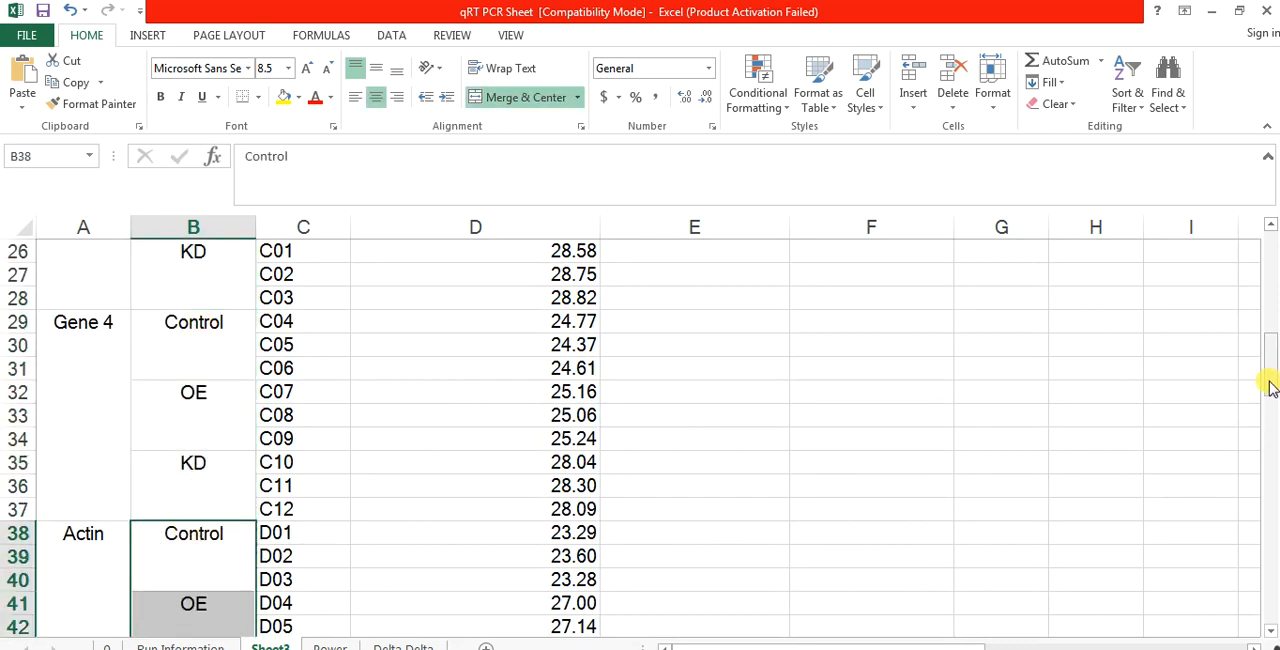
Step: Narrow the Cq column to fit its values and slightly narrow the Well column
drag(1266, 366, 1270, 230)
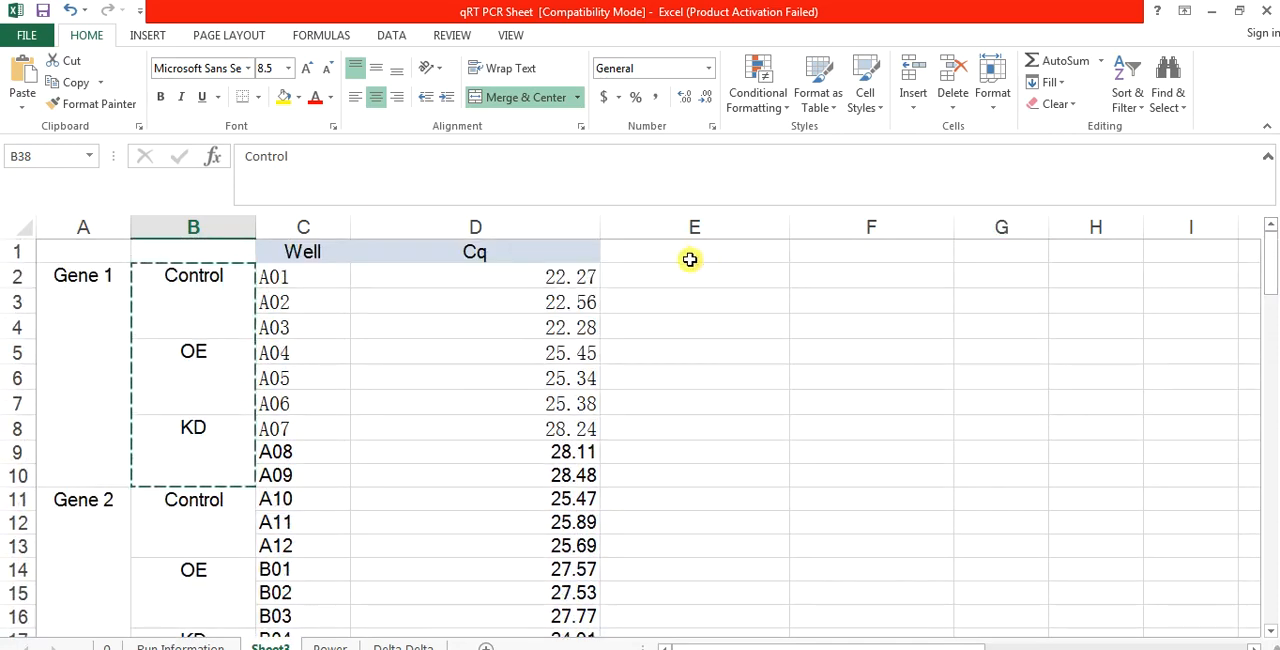
click(441, 299)
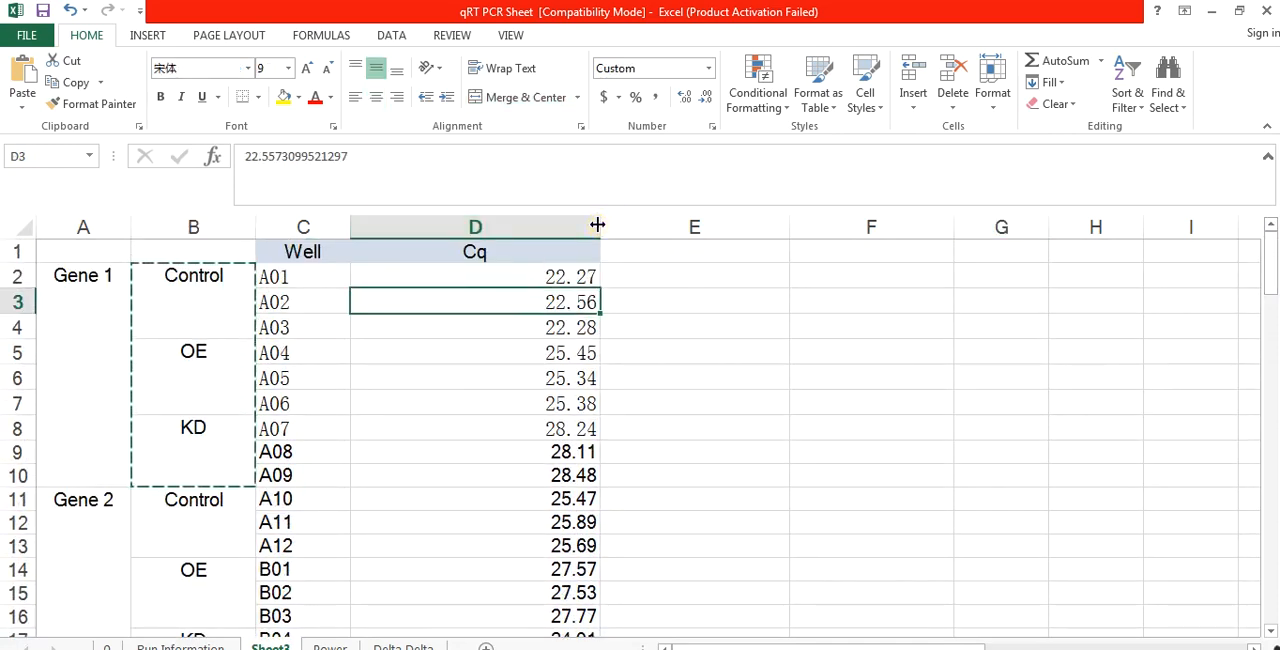
drag(597, 222, 443, 243)
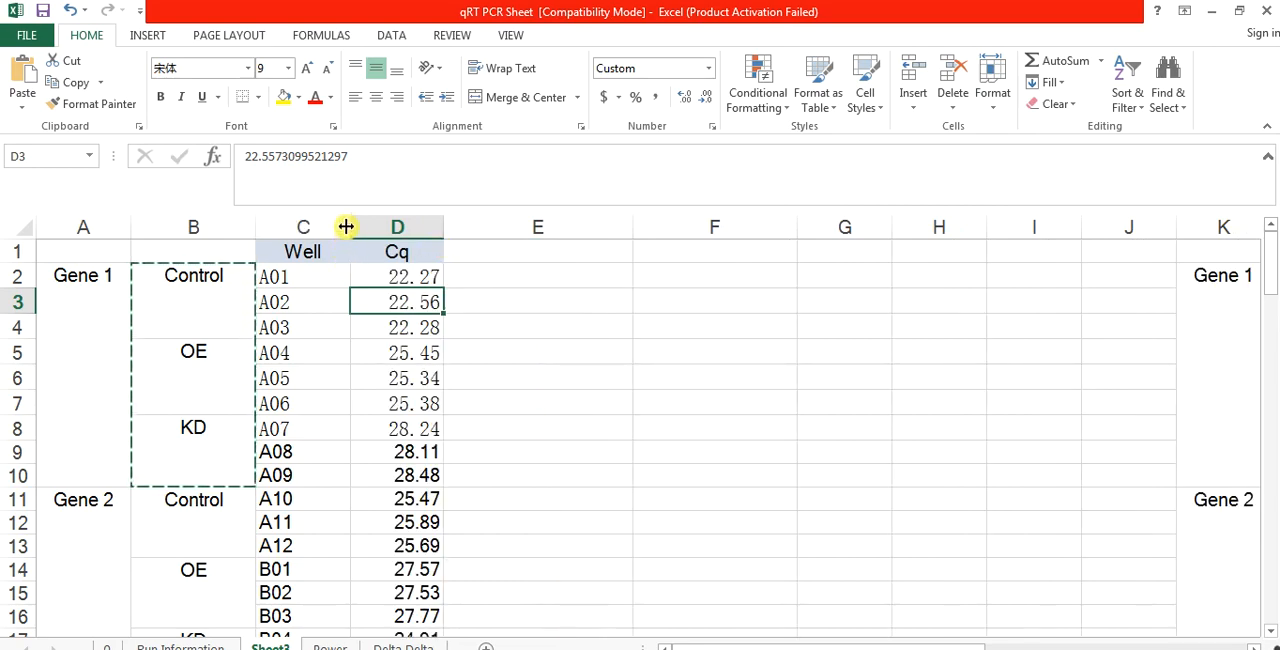
drag(349, 226, 343, 232)
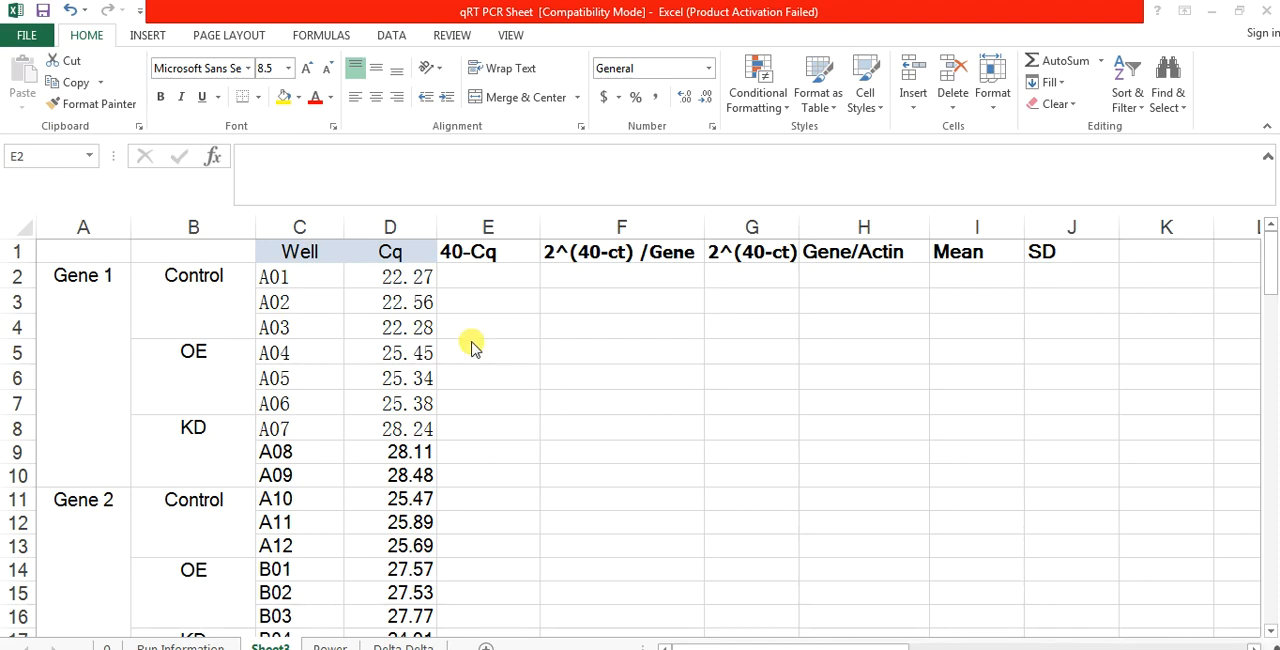
Step: Enter the formula =40-D2 in E2 under 40-Cq and fill it down to E46
click(488, 276)
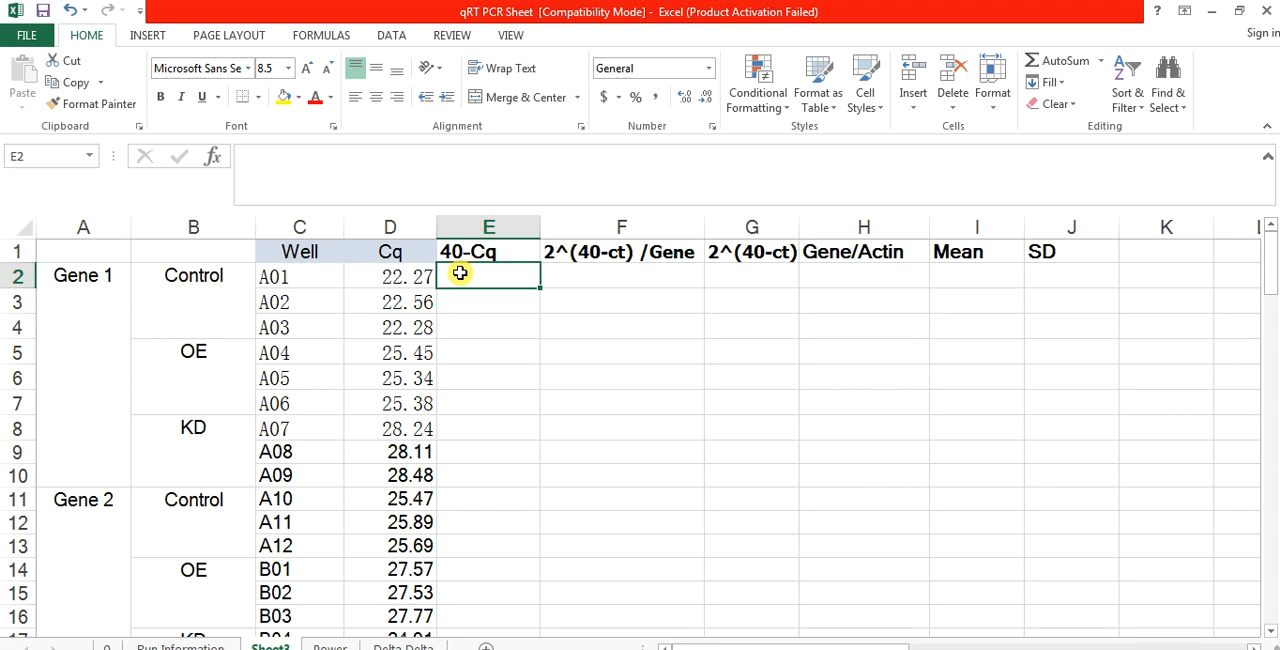
text(=40-)
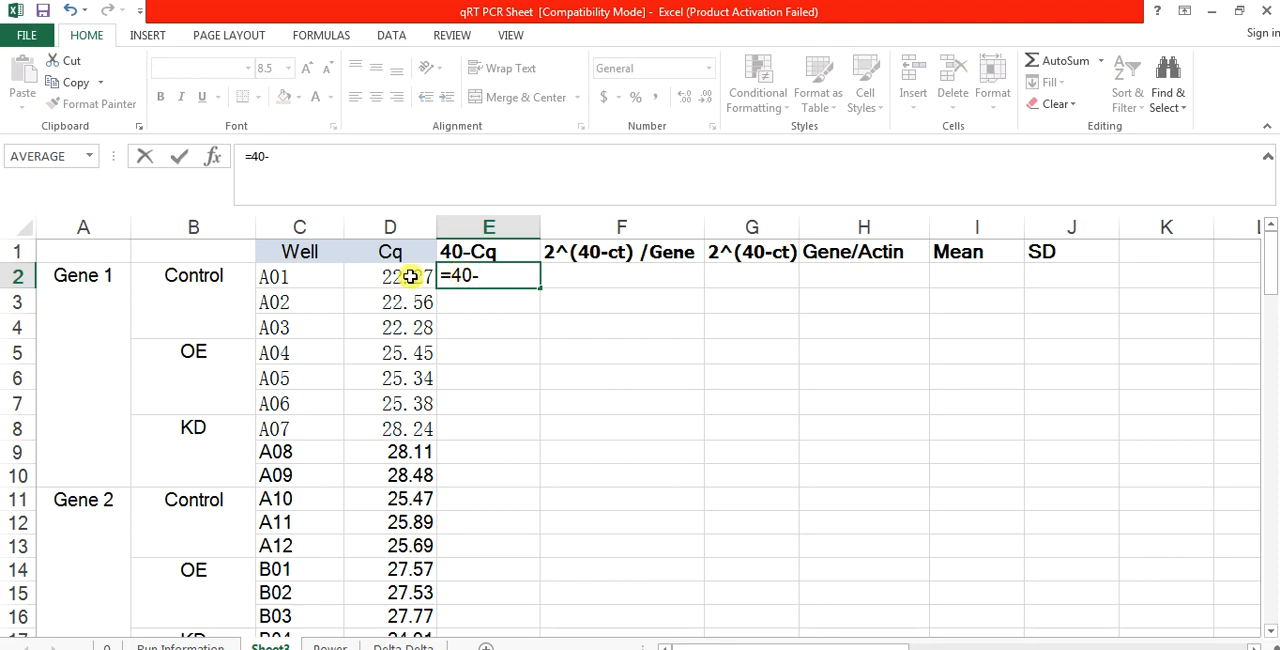
click(411, 276)
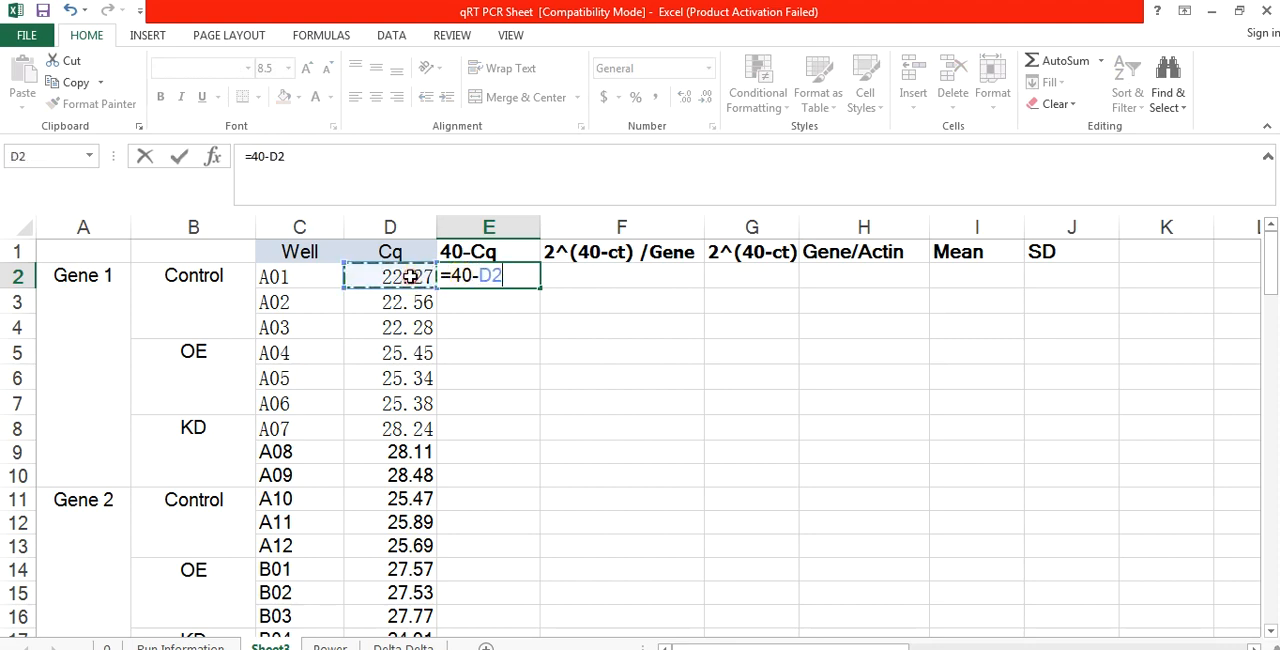
key(Return)
click(514, 276)
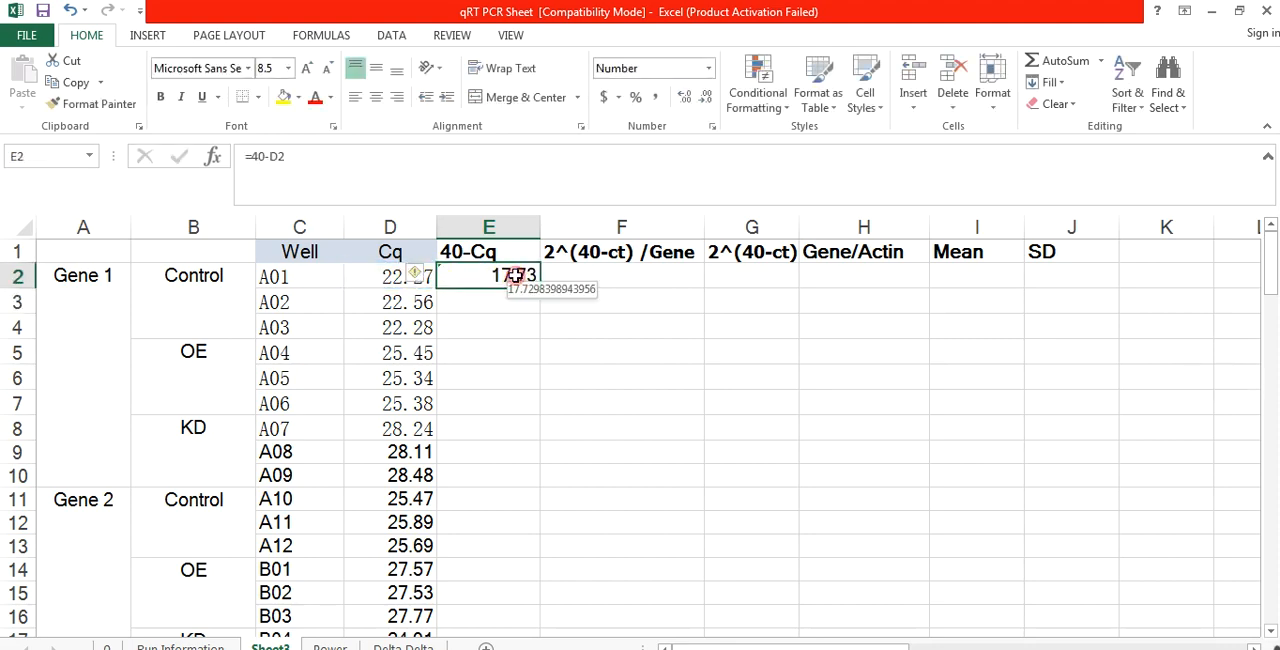
drag(542, 289, 520, 519)
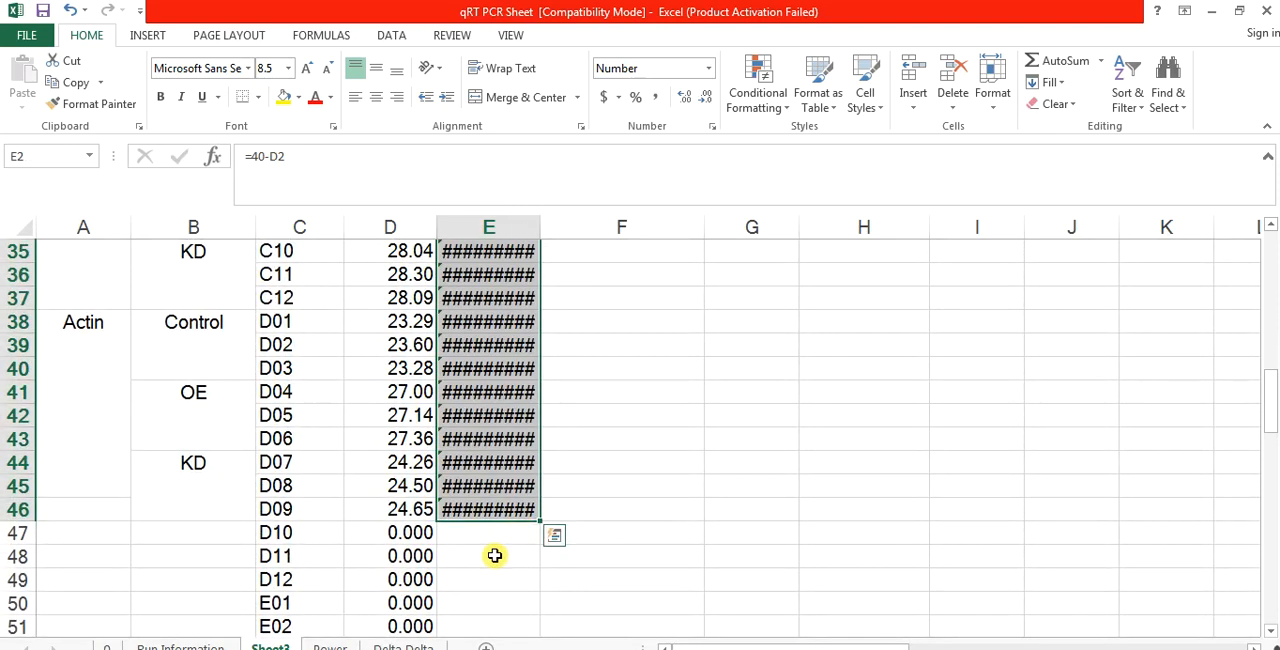
Step: Clear the unused wells and their zero Cq values in columns C and D from row 47 down
click(494, 553)
drag(271, 534, 434, 632)
key(Delete)
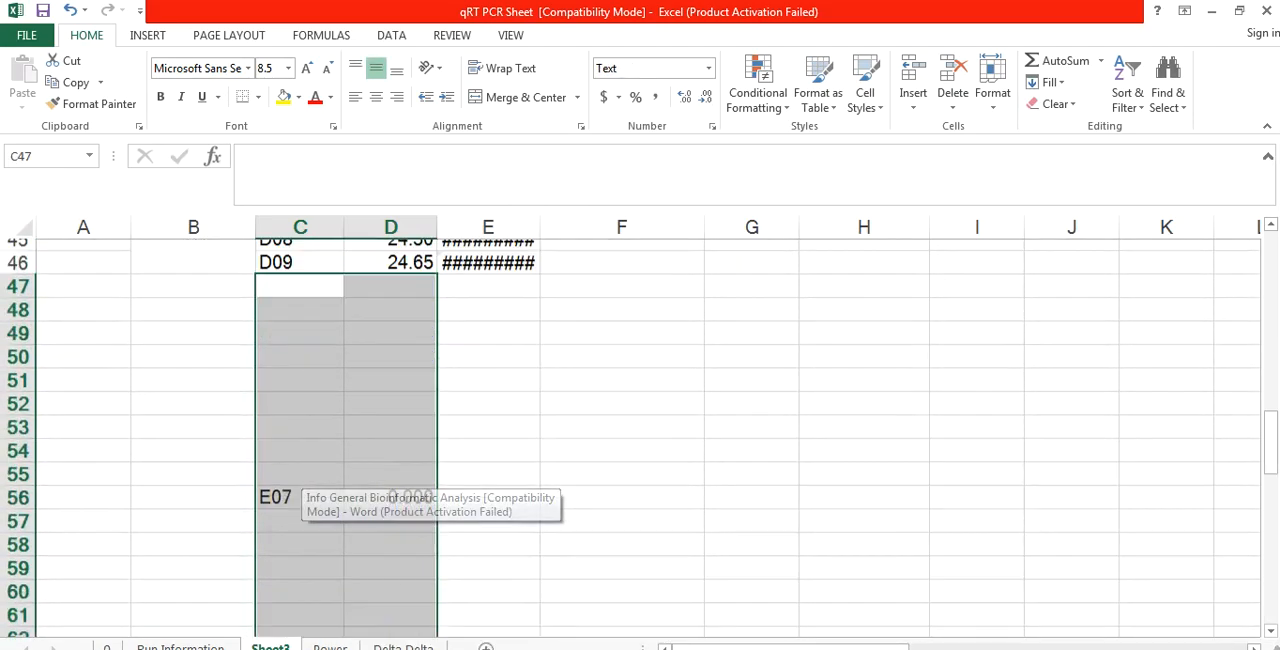
click(623, 471)
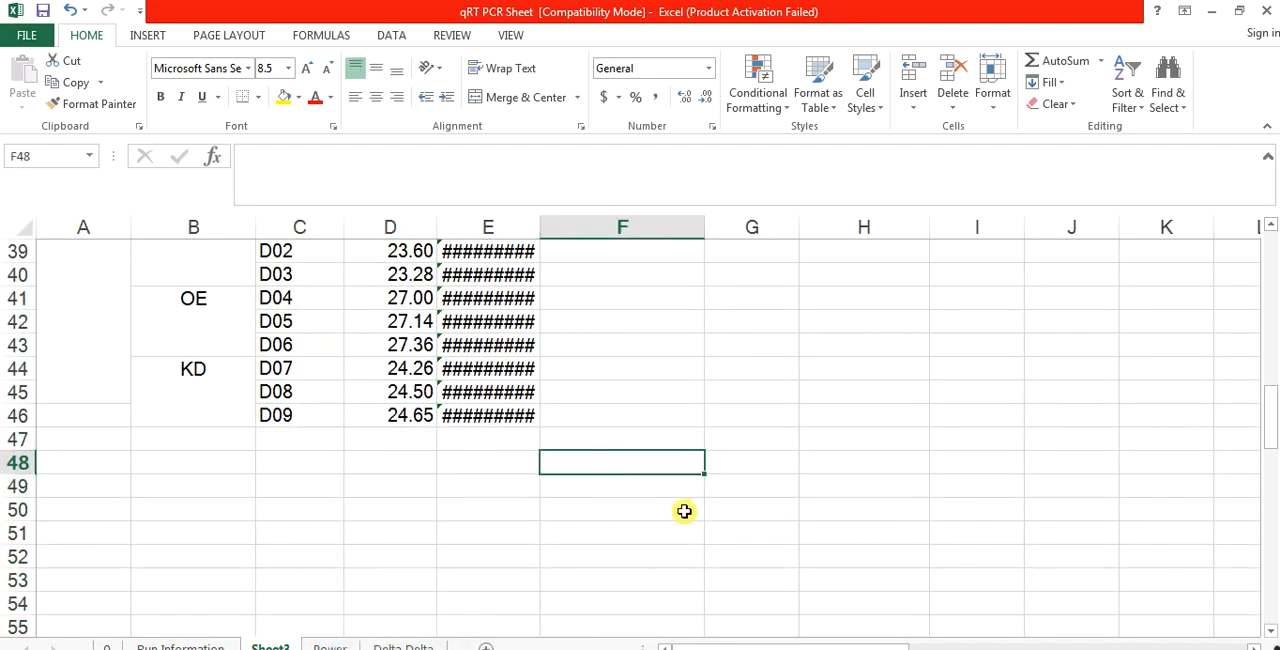
Step: Format E2:I46 as Number with 2 decimal places
drag(1268, 410, 1270, 247)
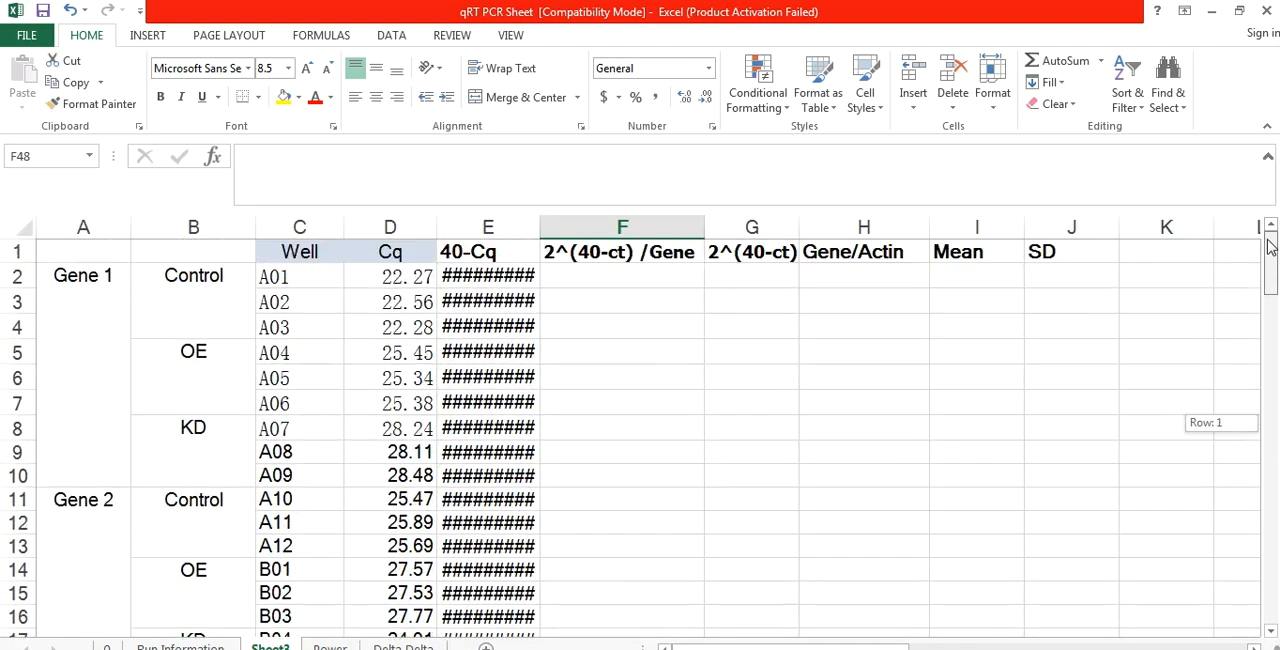
click(494, 279)
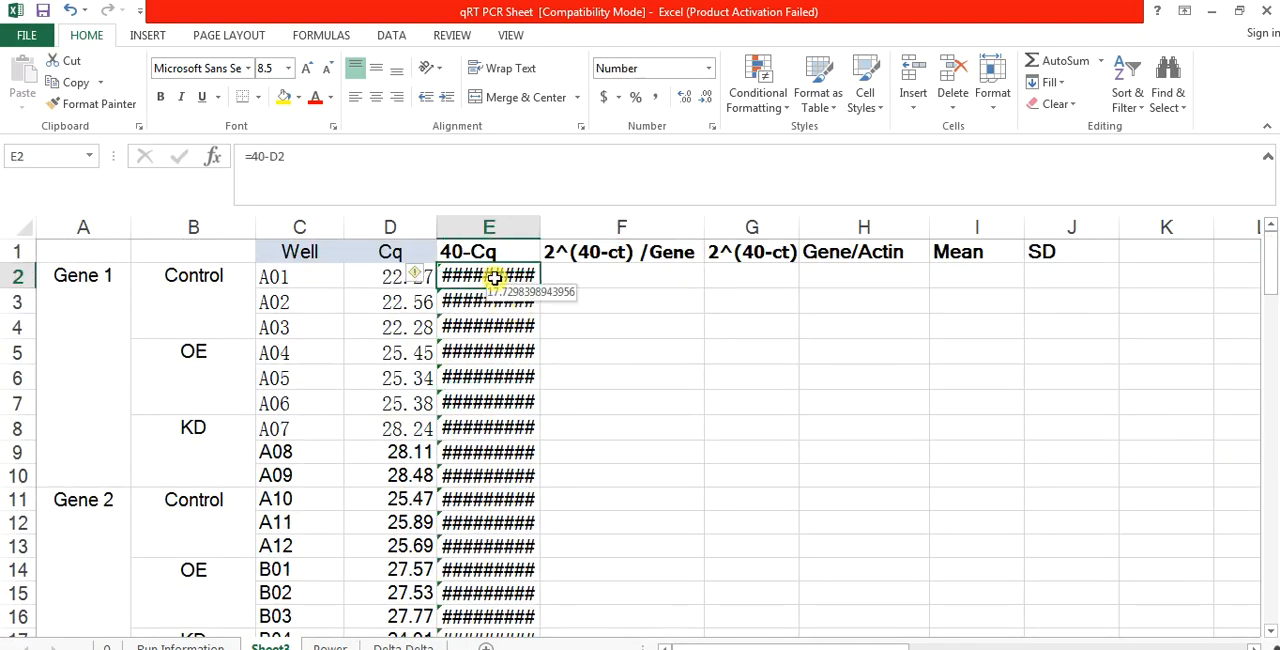
drag(494, 279, 994, 574)
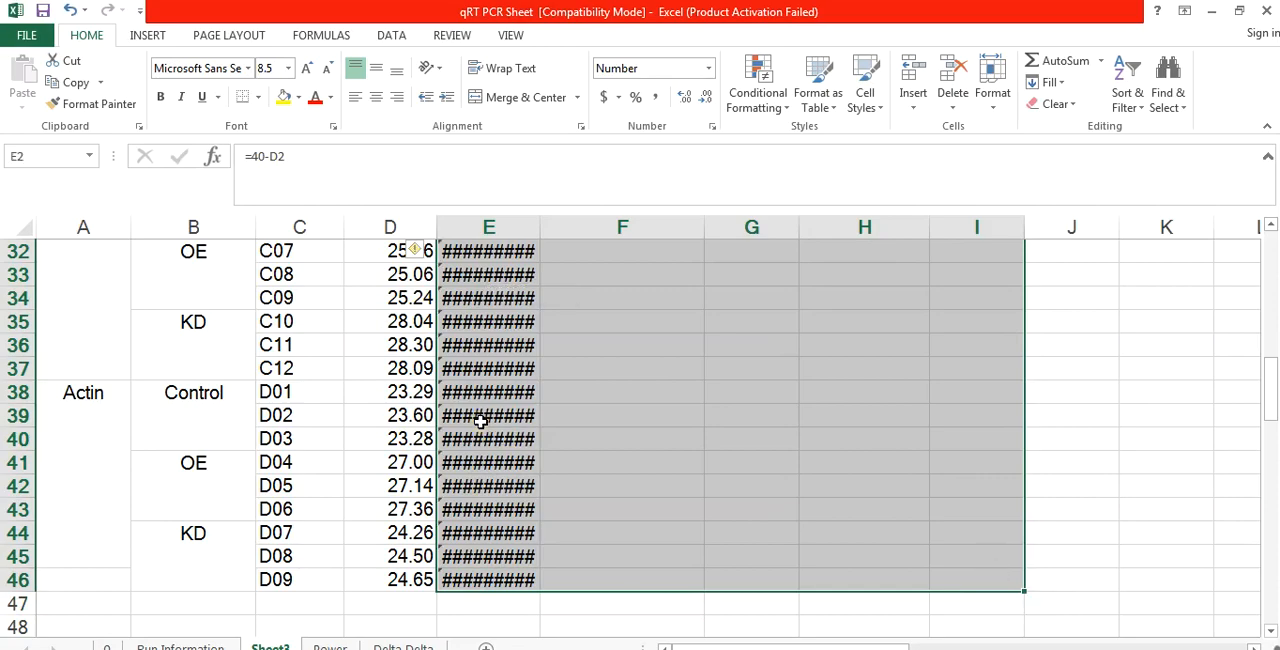
right_click(476, 421)
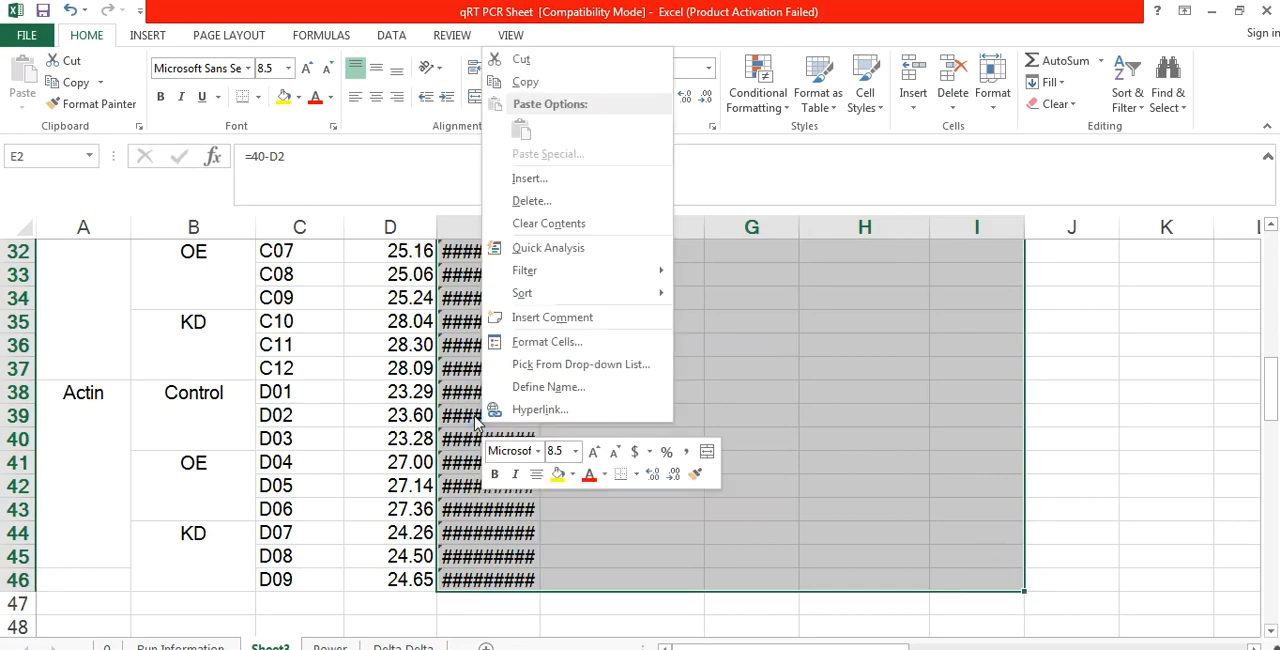
click(547, 343)
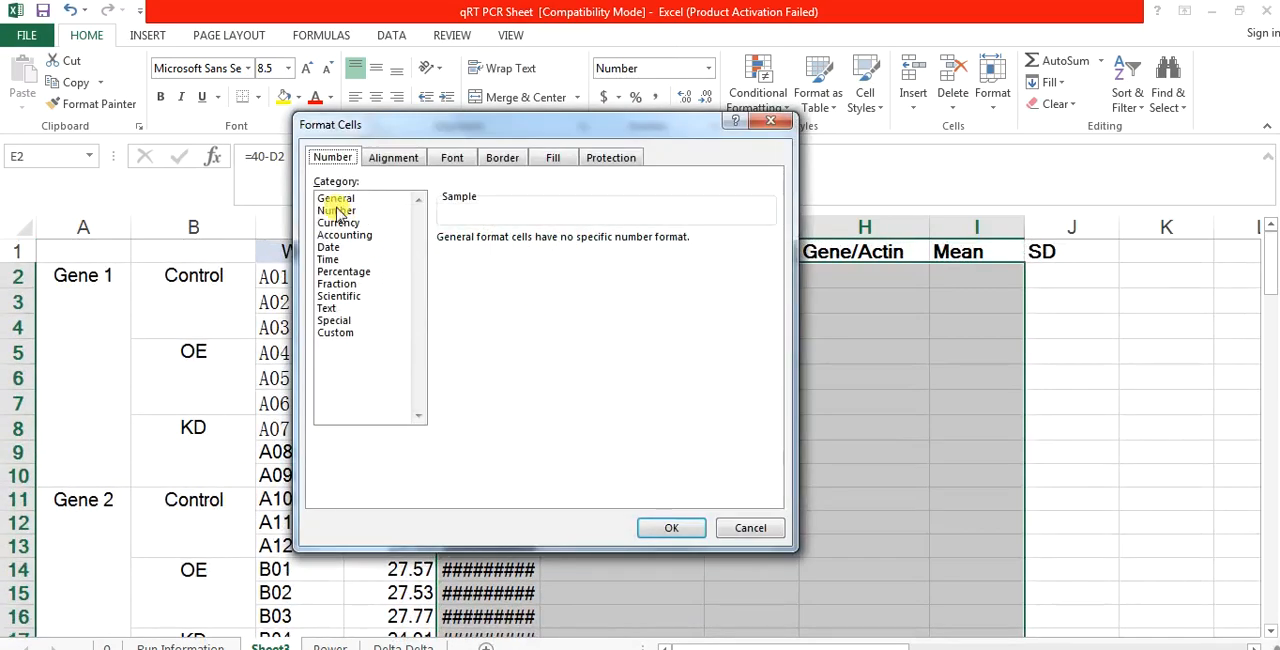
click(338, 210)
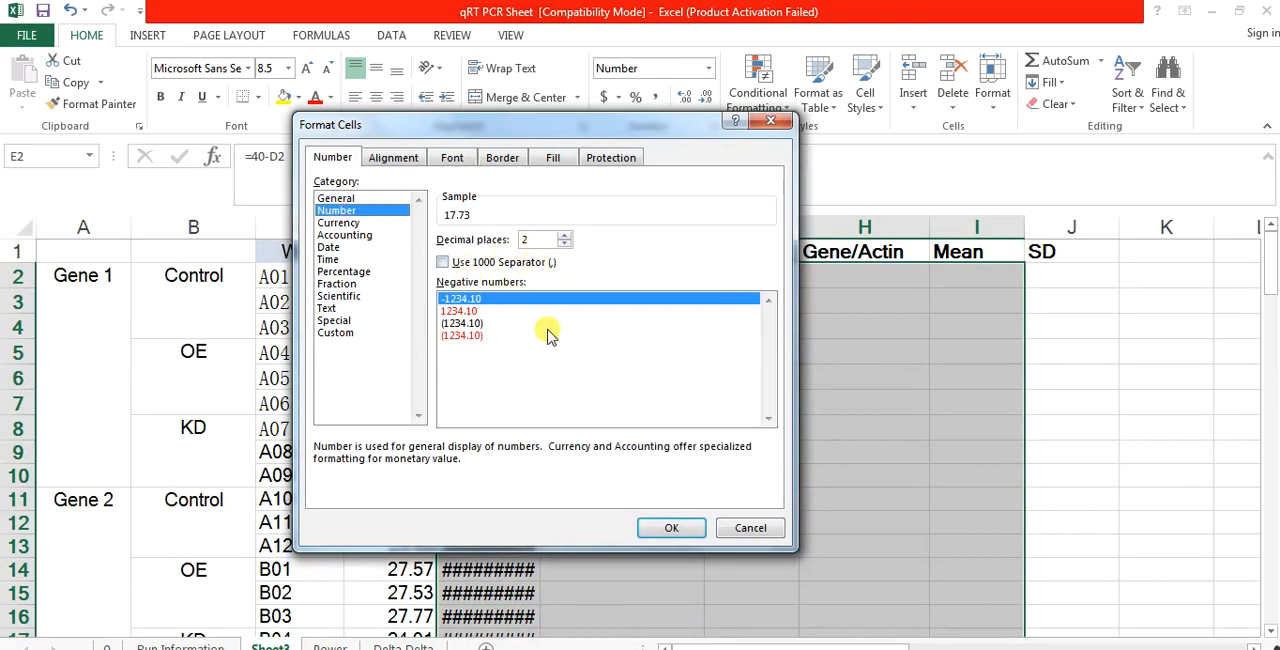
click(670, 532)
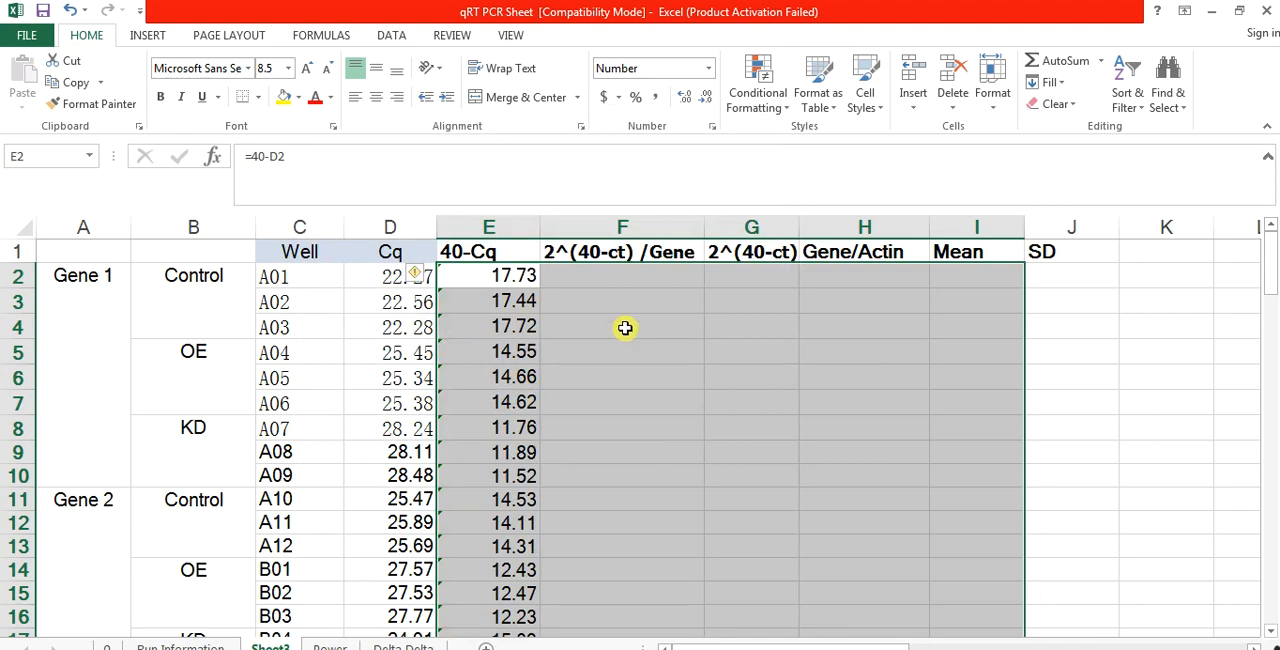
Step: Enter the formula =2^E2 in F2 under 2^(40-ct) /Gene and fill it down to F46
click(581, 282)
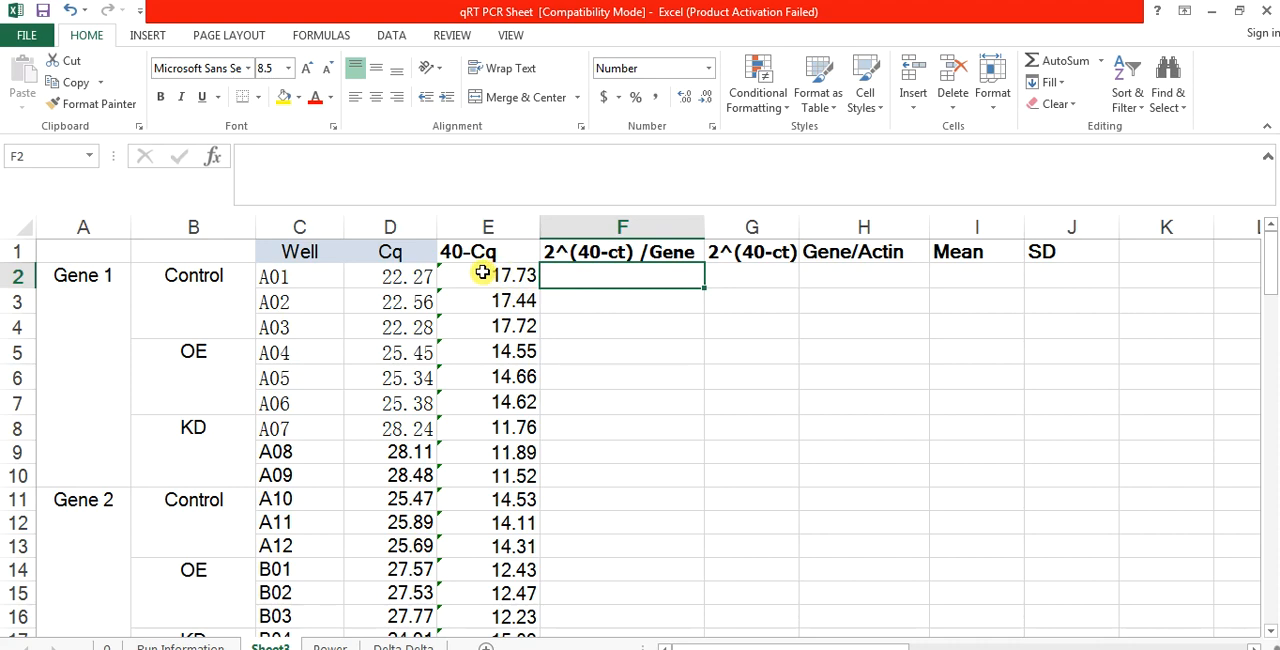
text(=)
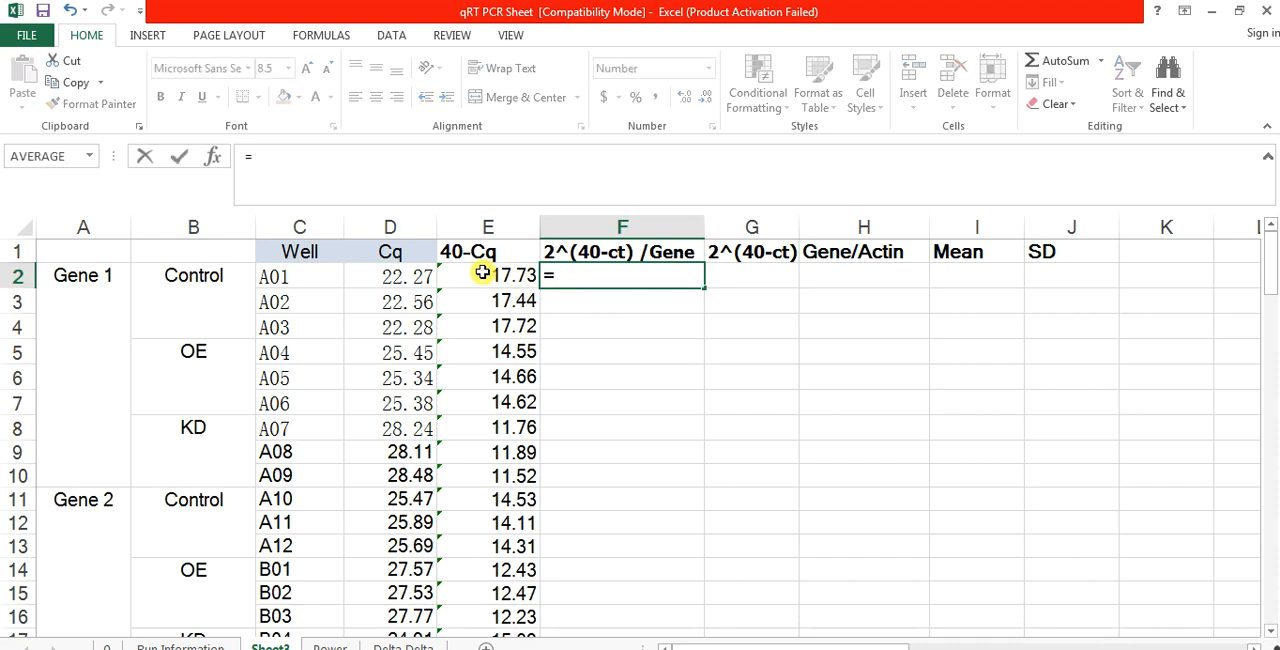
text(2^)
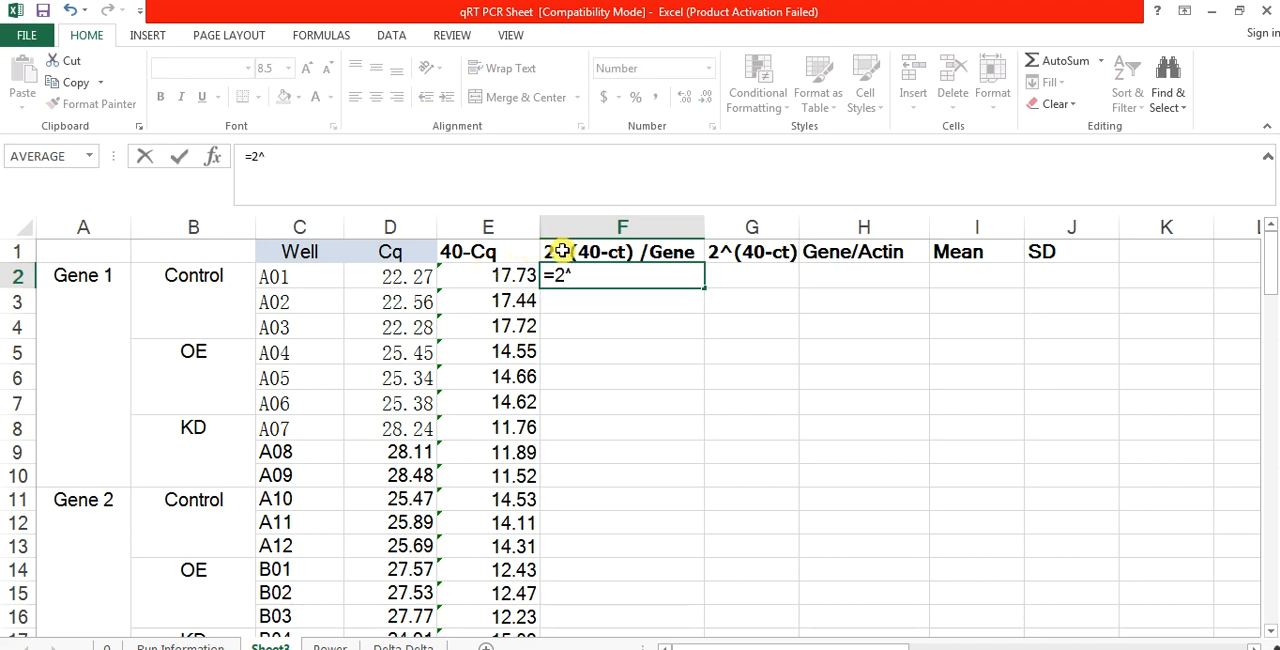
click(504, 275)
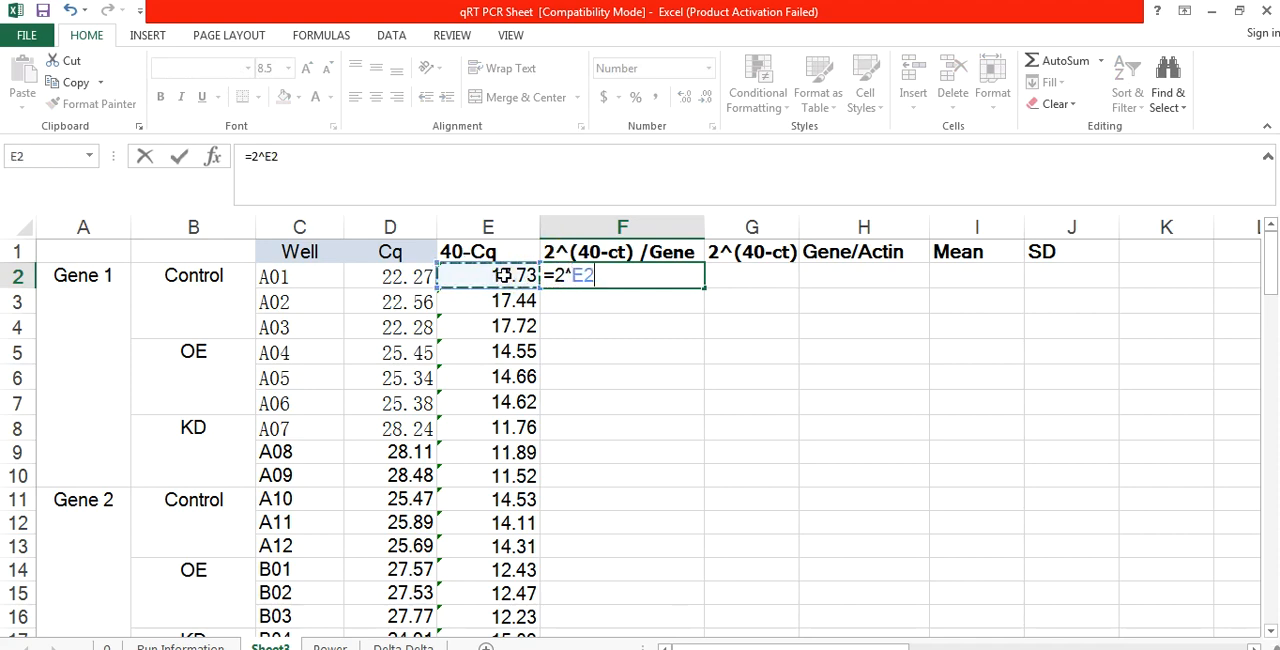
key(Return)
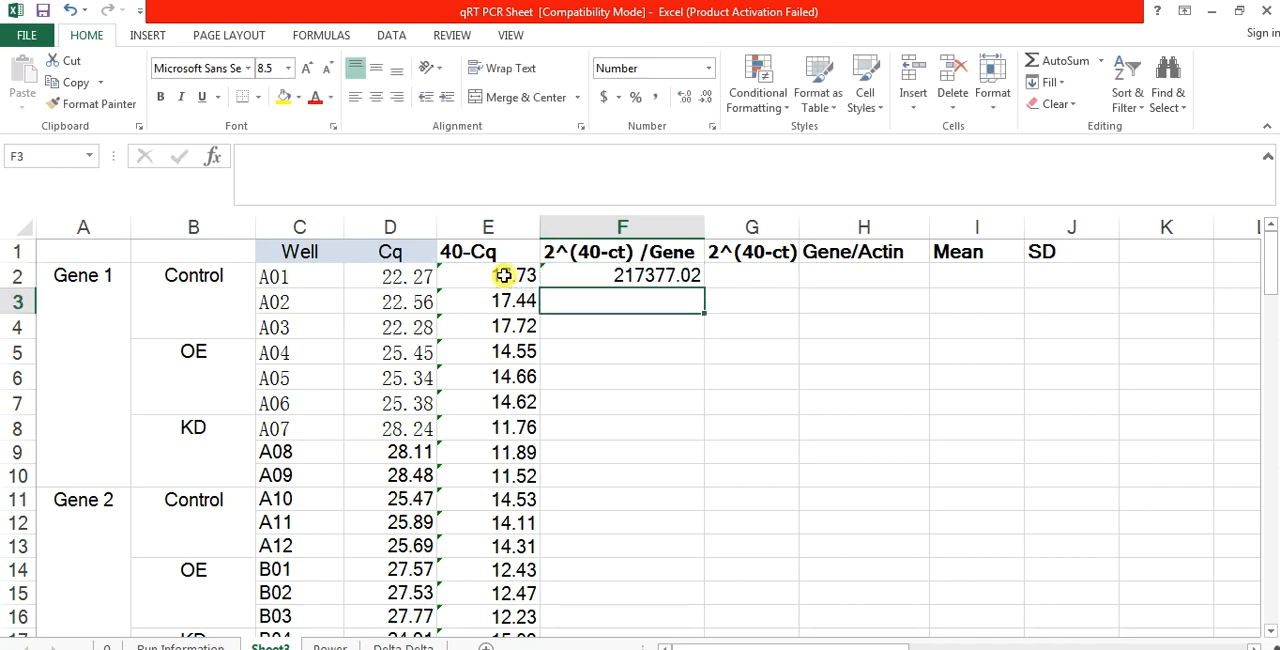
click(666, 281)
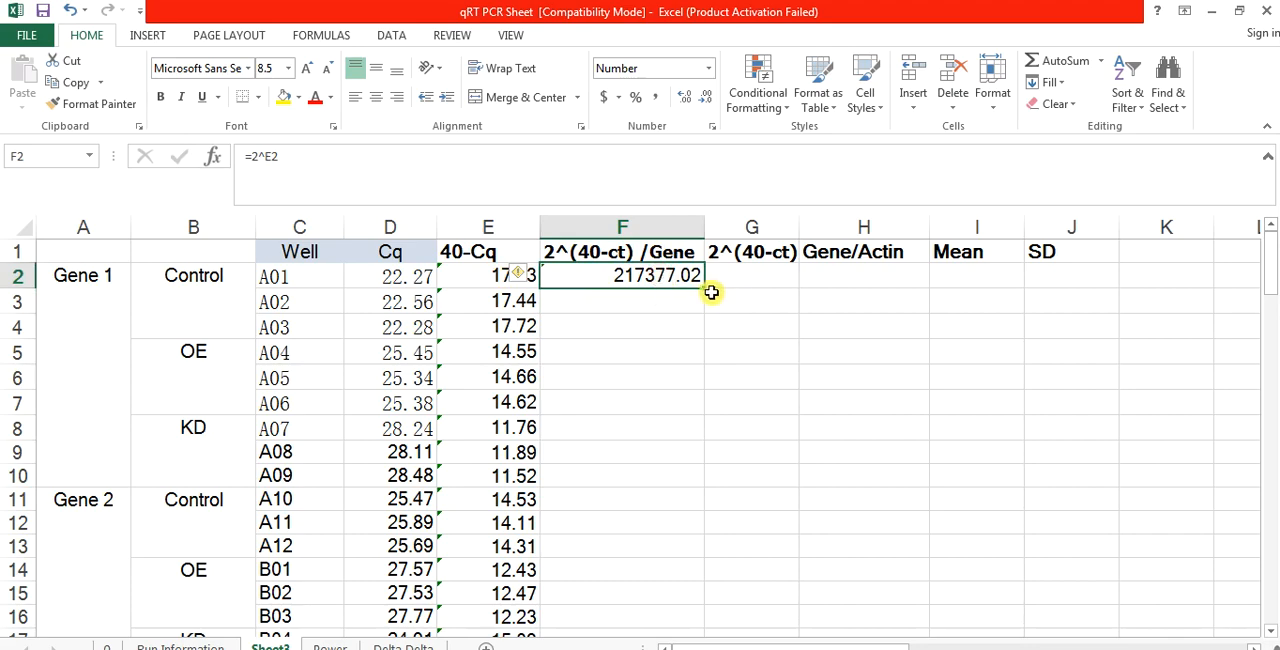
drag(705, 287, 677, 487)
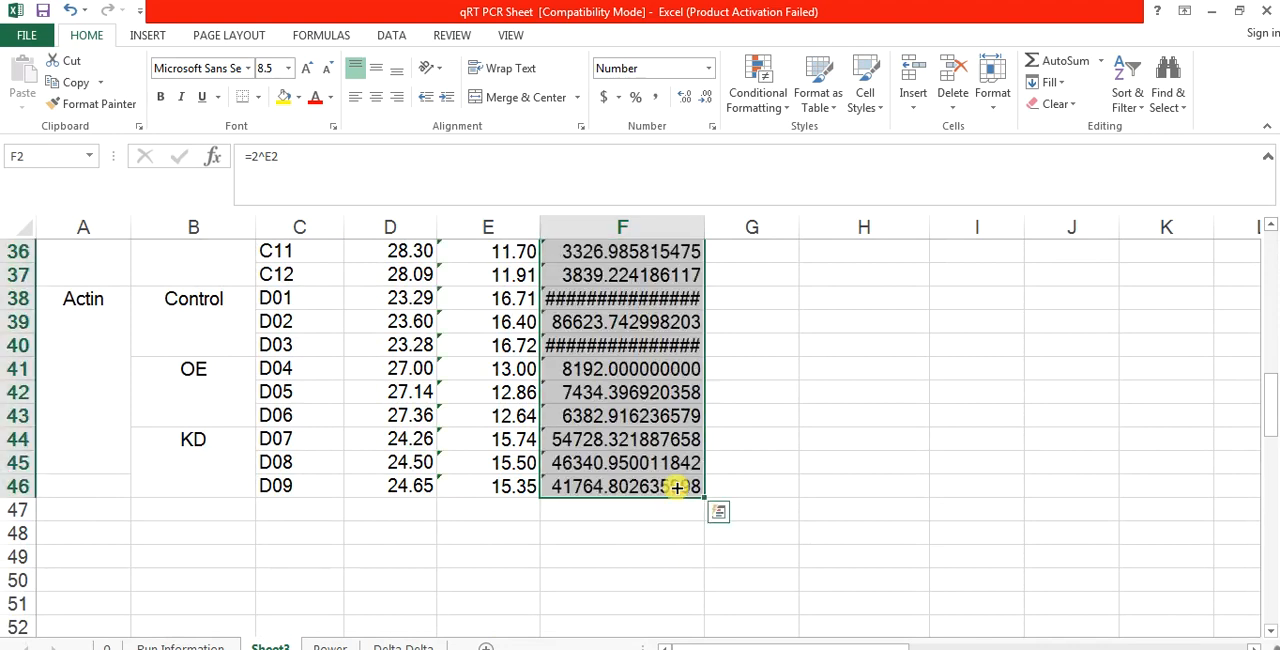
click(670, 345)
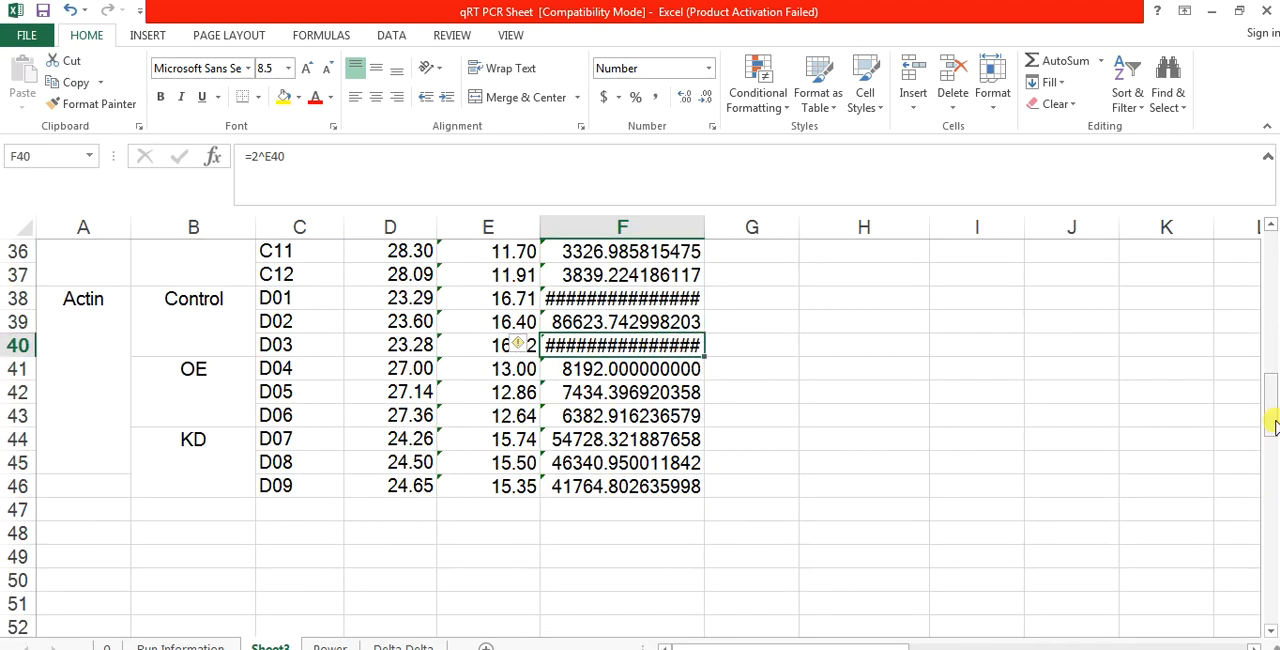
Step: Format F2:H47 as Number with 2 decimal places
drag(1273, 425, 1271, 262)
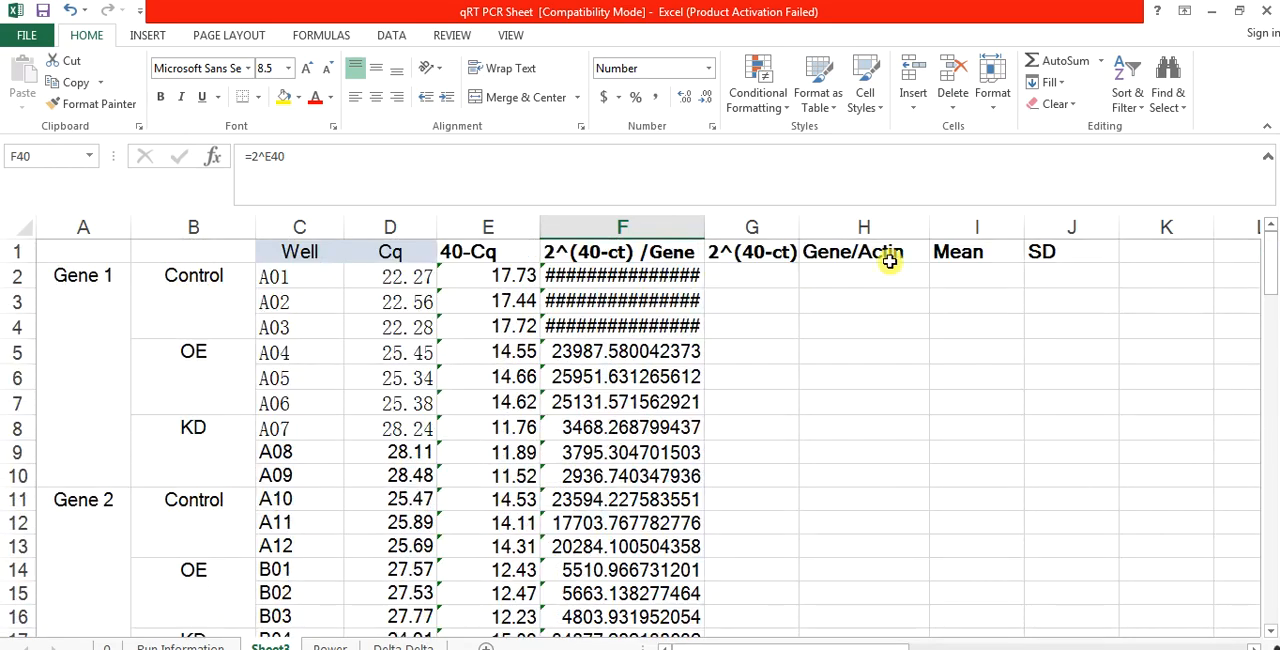
drag(668, 272, 881, 324)
drag(878, 489, 930, 605)
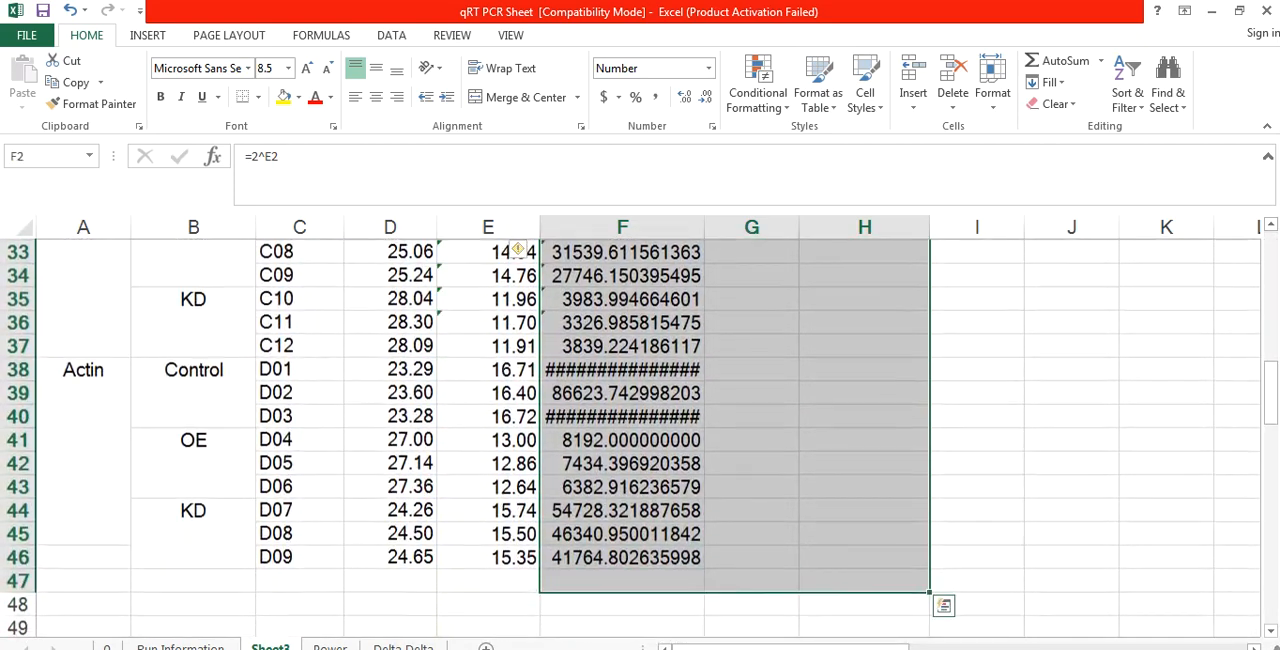
right_click(604, 479)
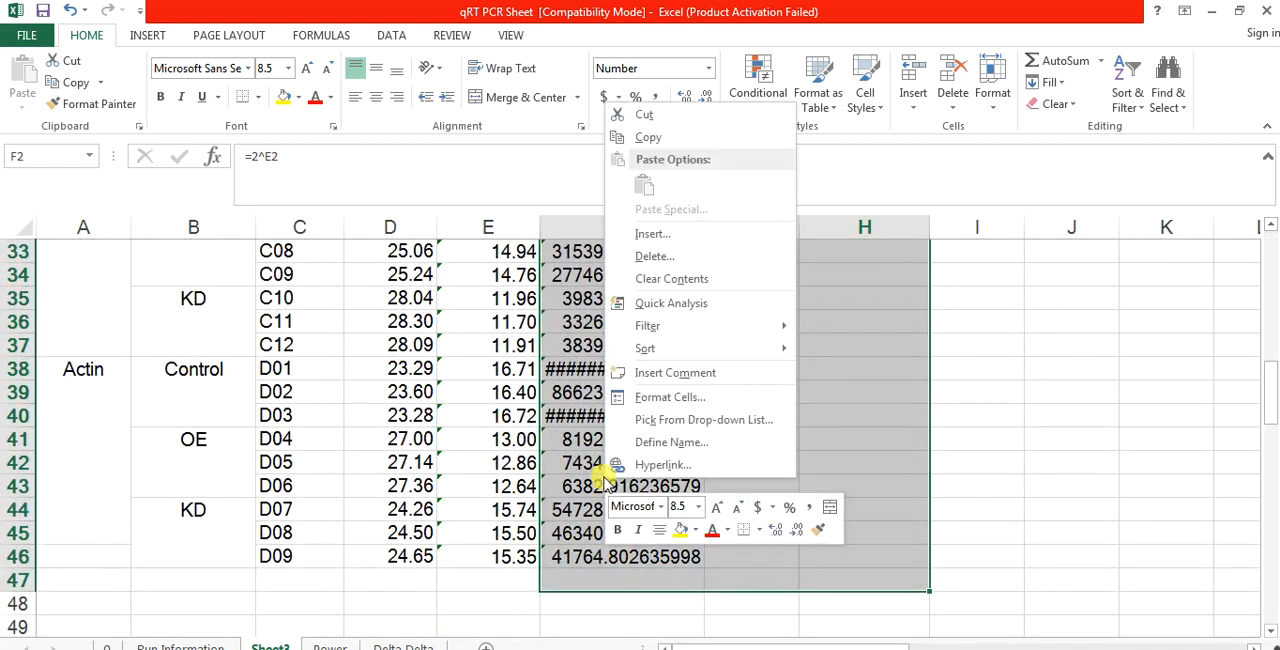
click(669, 398)
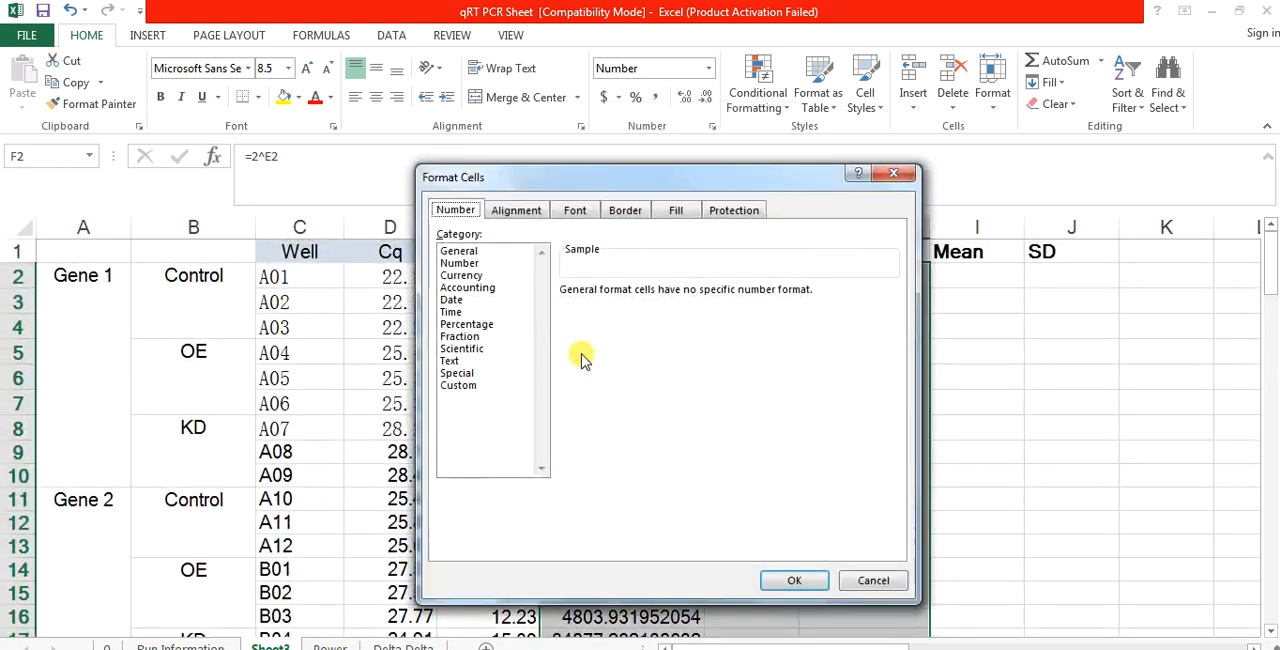
click(461, 264)
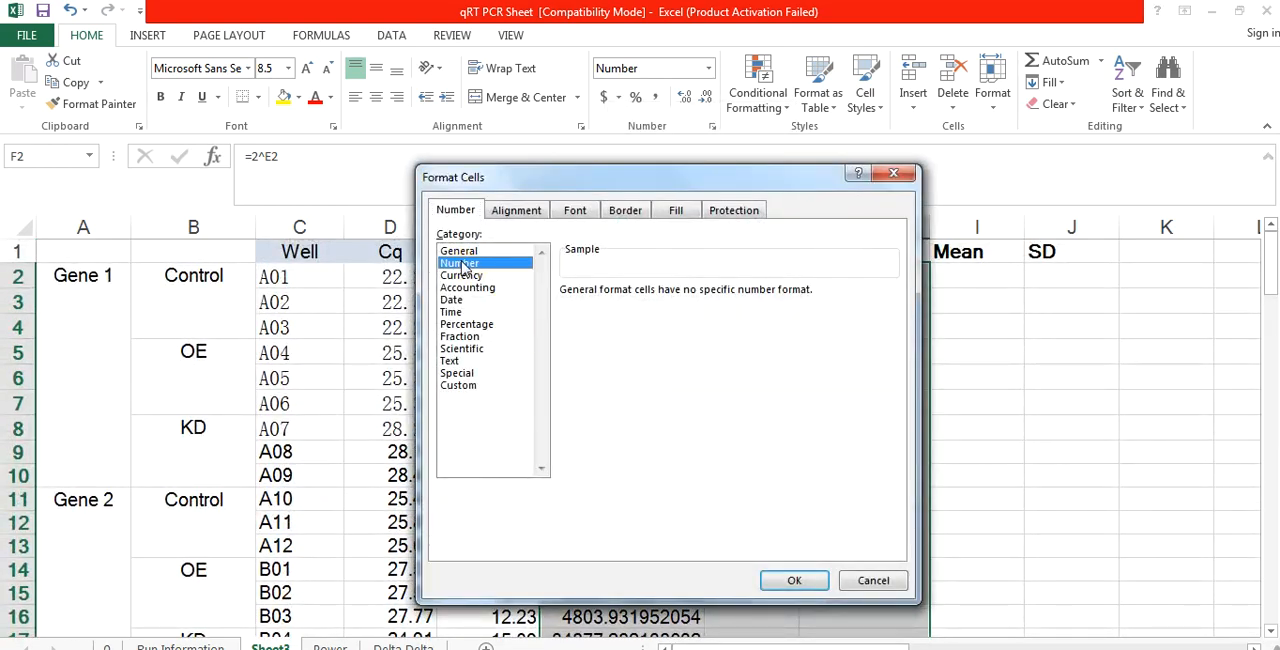
click(796, 584)
click(672, 427)
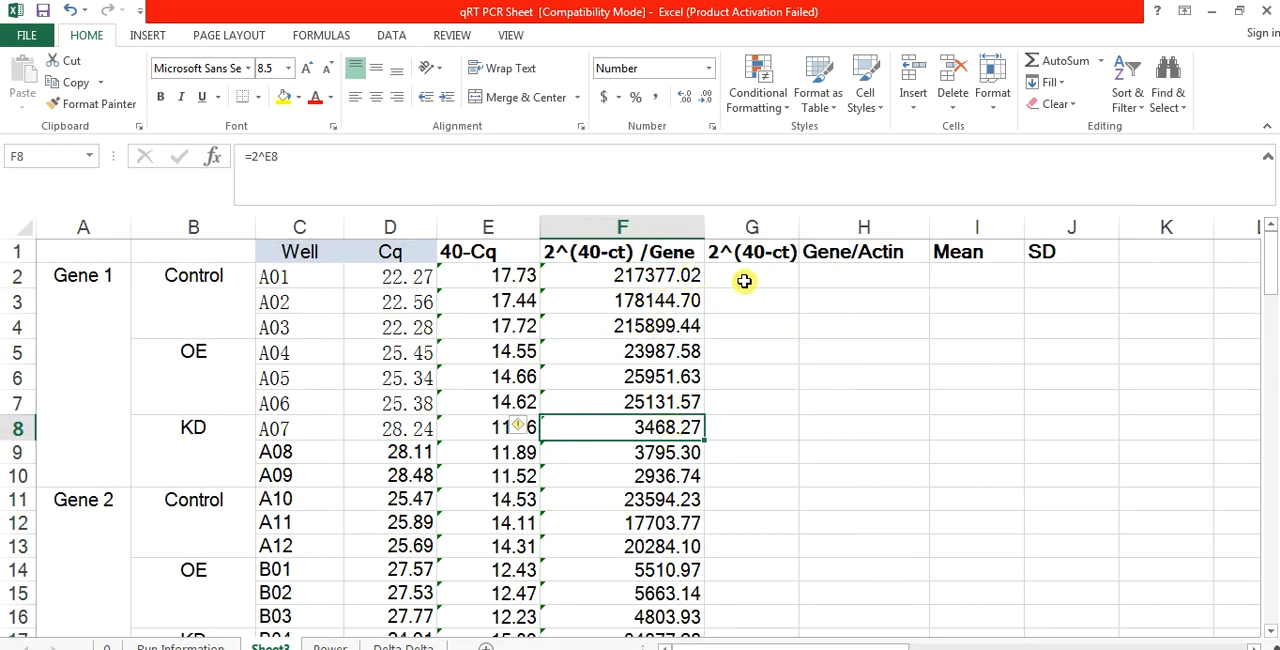
Step: Widen column G and copy the Actin results F38:F46 as values only into G2:G10 under 2^(40-ct) /Actin
drag(799, 222, 846, 225)
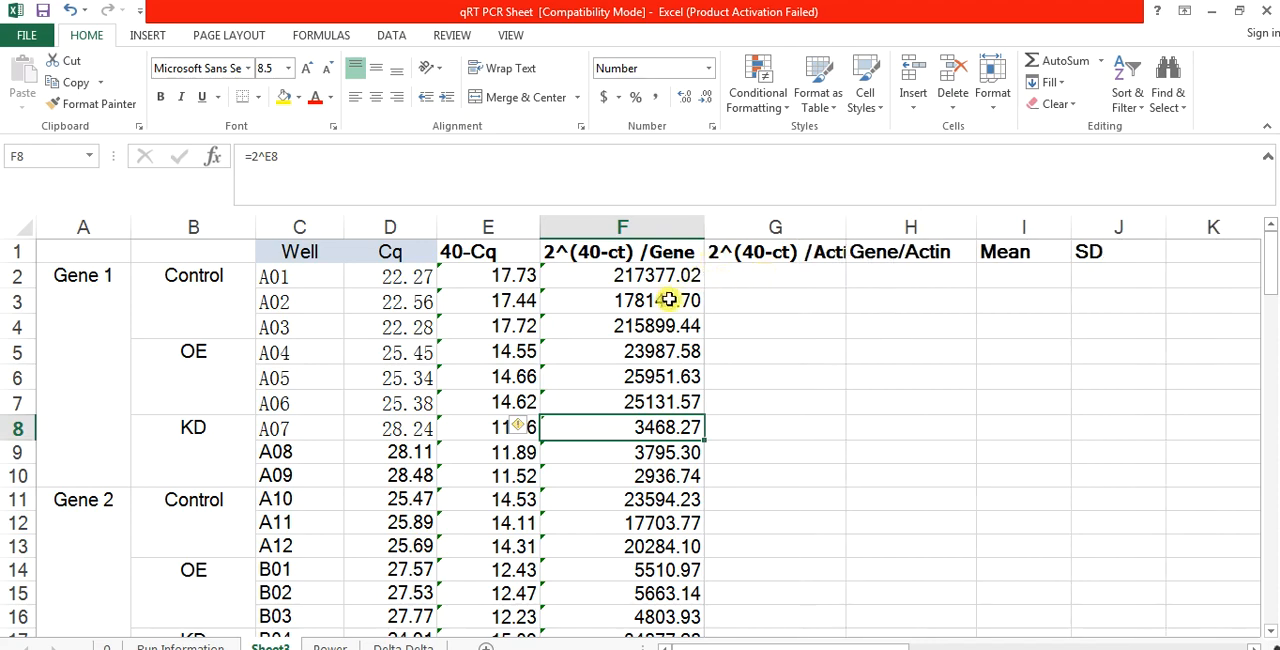
drag(1272, 268, 1272, 390)
drag(634, 368, 632, 557)
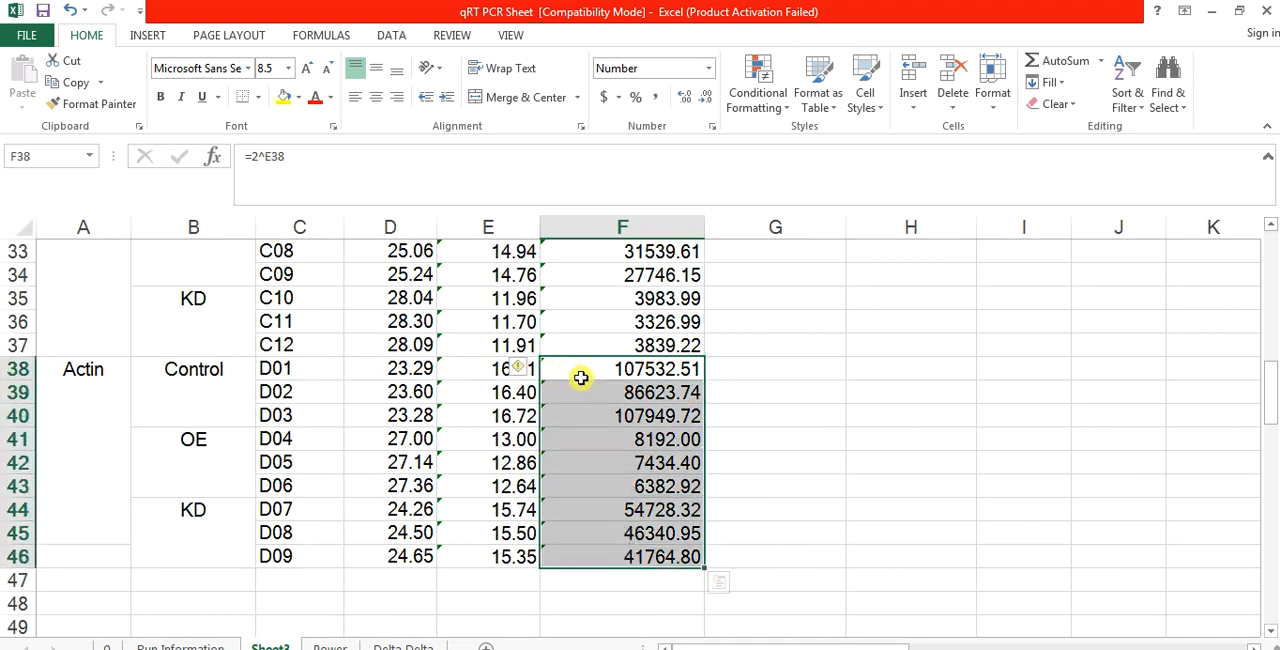
key(ctrl+c)
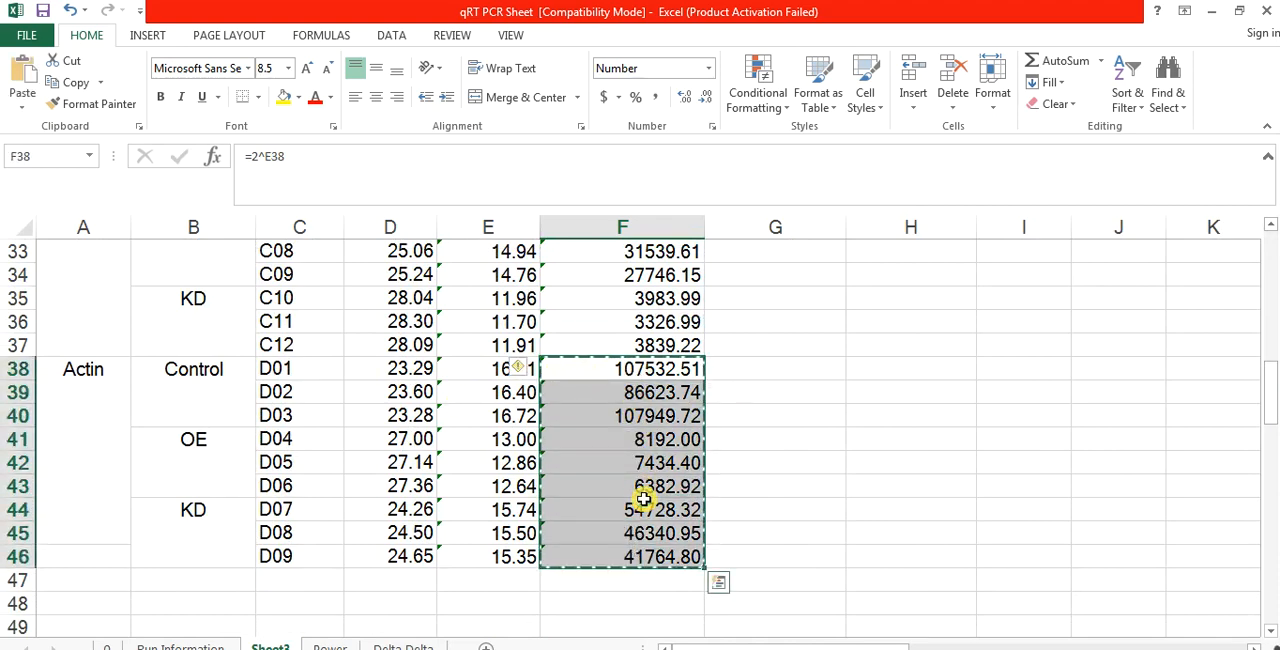
drag(1268, 420, 1268, 240)
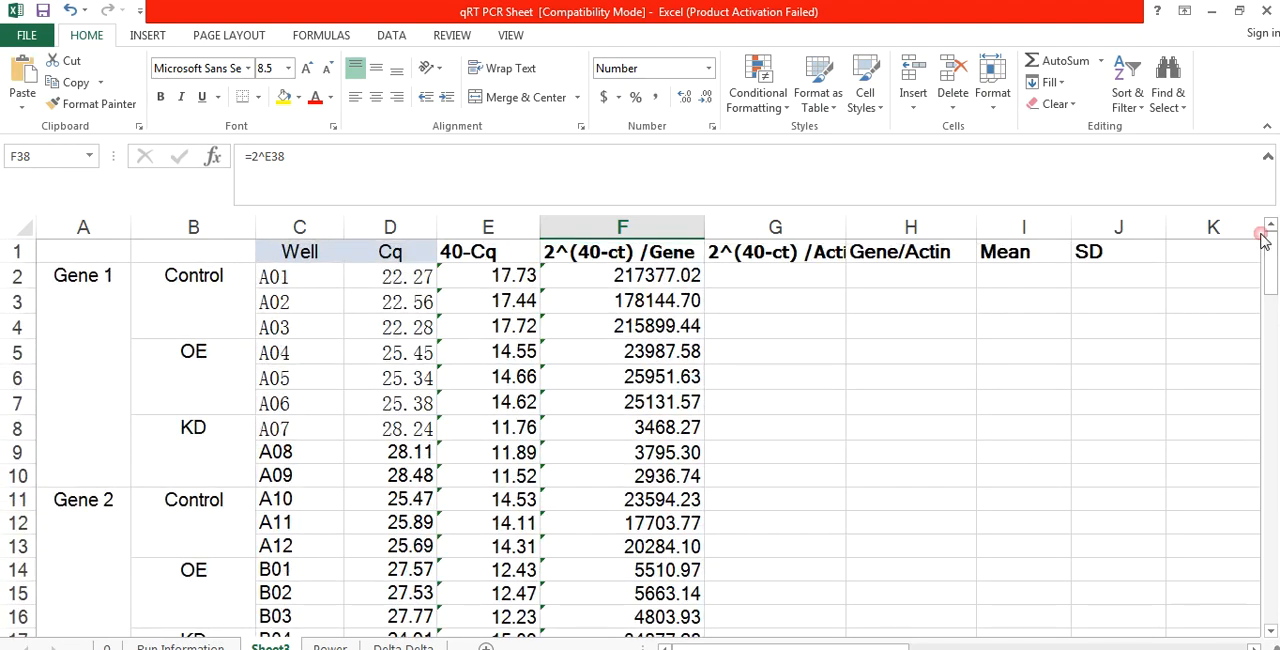
click(792, 279)
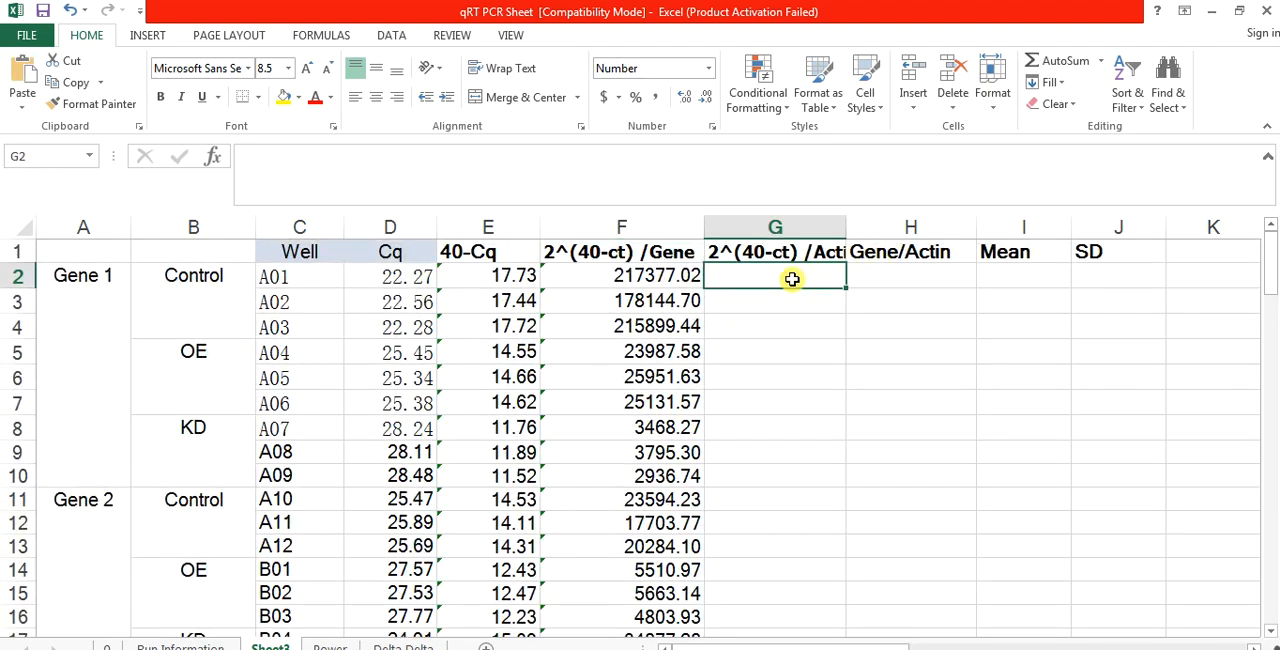
right_click(792, 279)
click(864, 366)
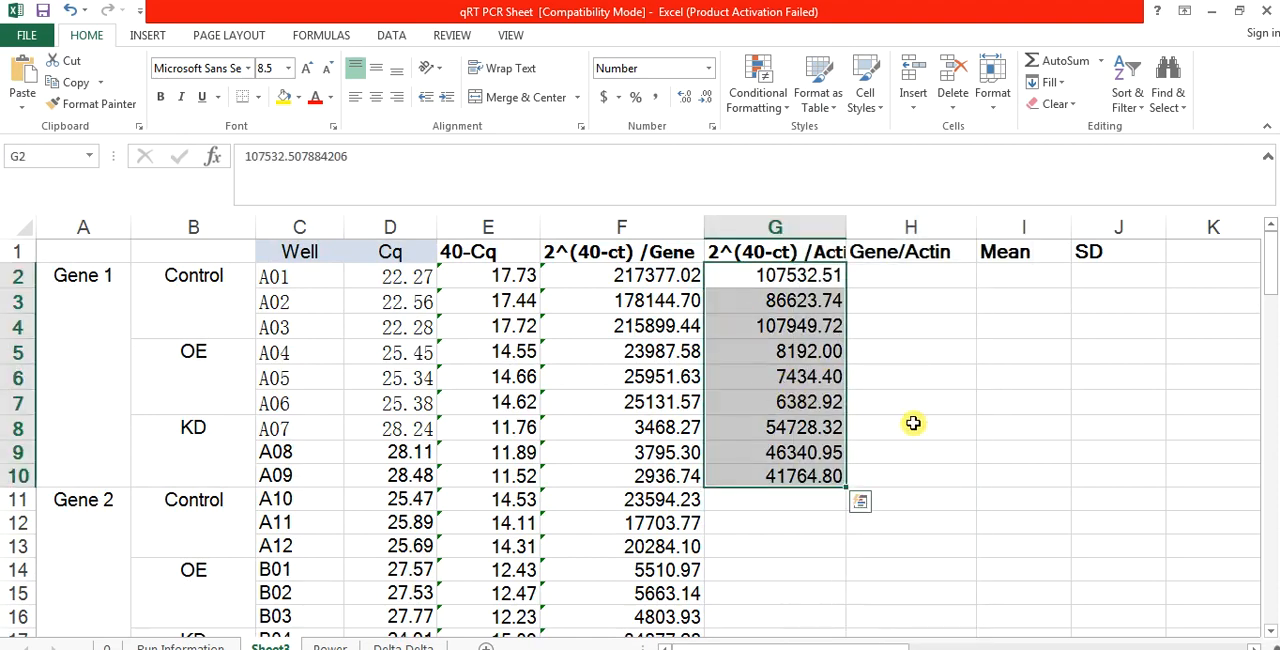
Step: Copy the Actin values in G2:G10 to the Gene 2, Gene 3 and Gene 4 rows, starting at G11, G20 and G29
key(ctrl+c)
click(778, 500)
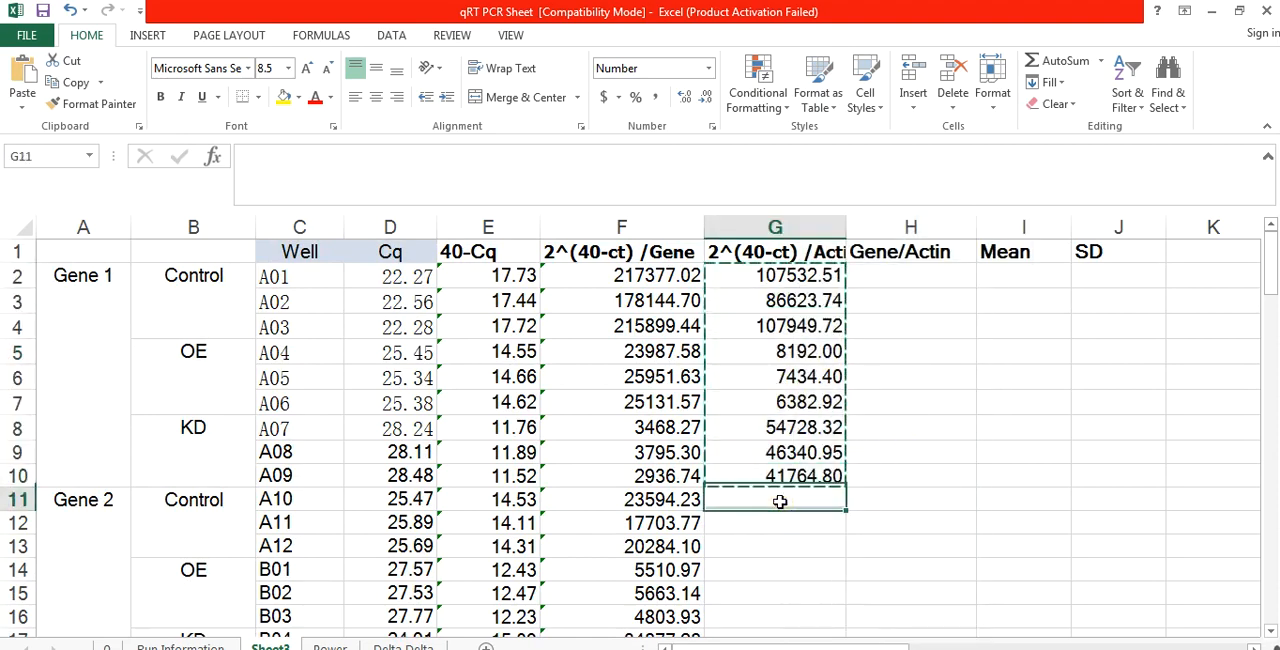
key(ctrl+v)
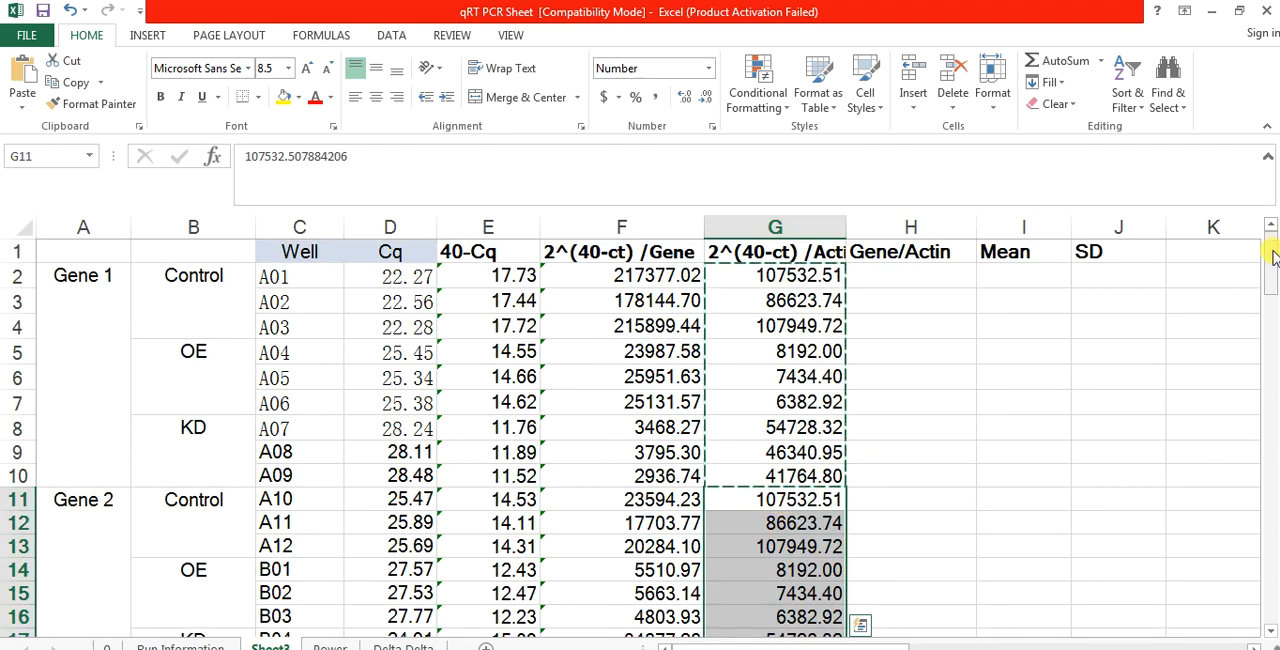
drag(1273, 252, 1274, 345)
click(793, 419)
key(ctrl+v)
click(801, 413)
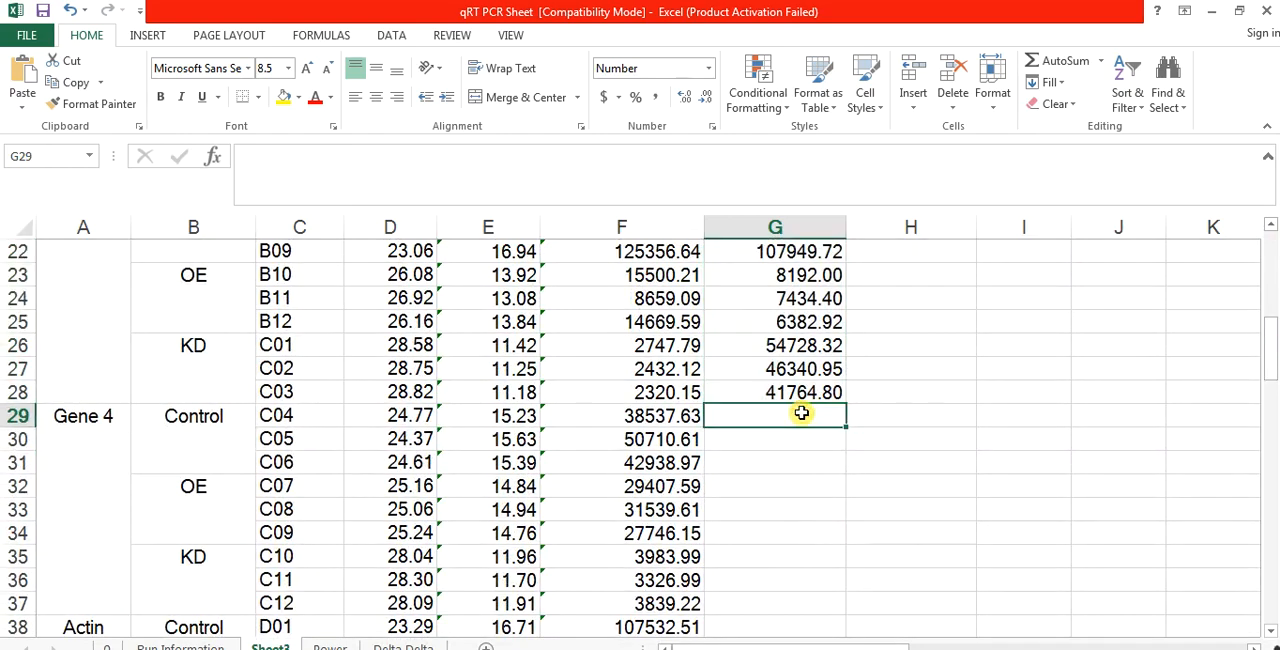
key(ctrl+v)
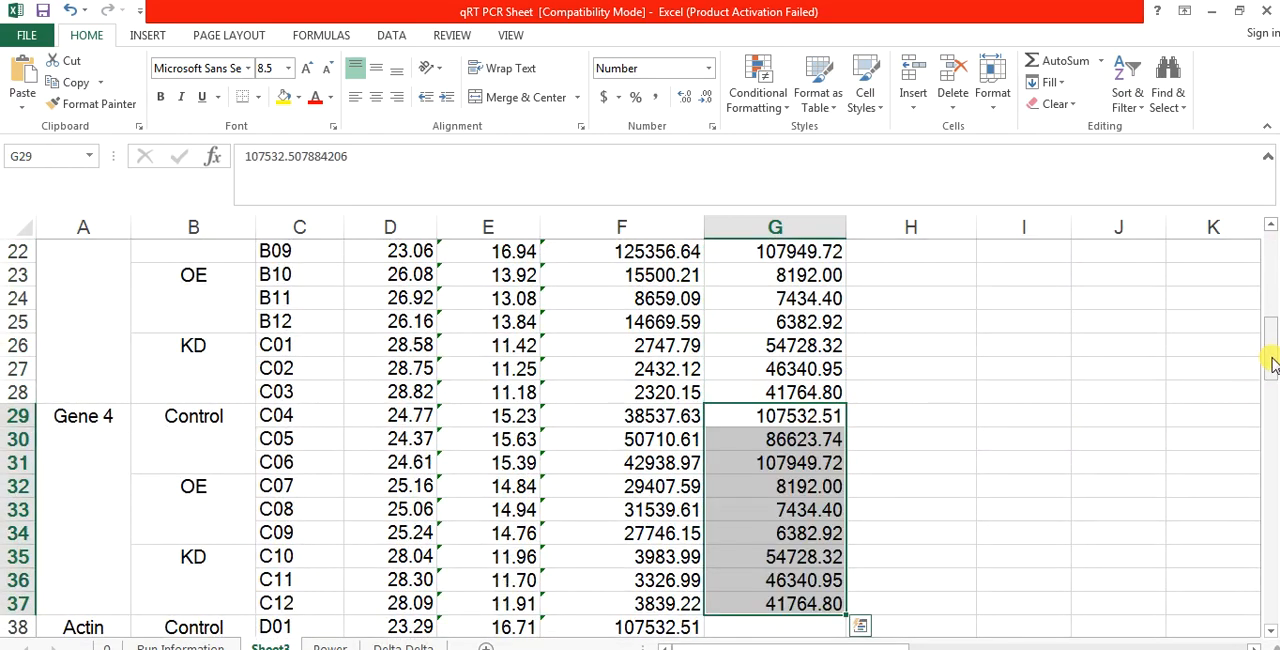
Step: Enter the formula =F2/G2 in H2 under Gene/Actin and fill it down to H37
drag(1266, 357, 1275, 210)
click(888, 277)
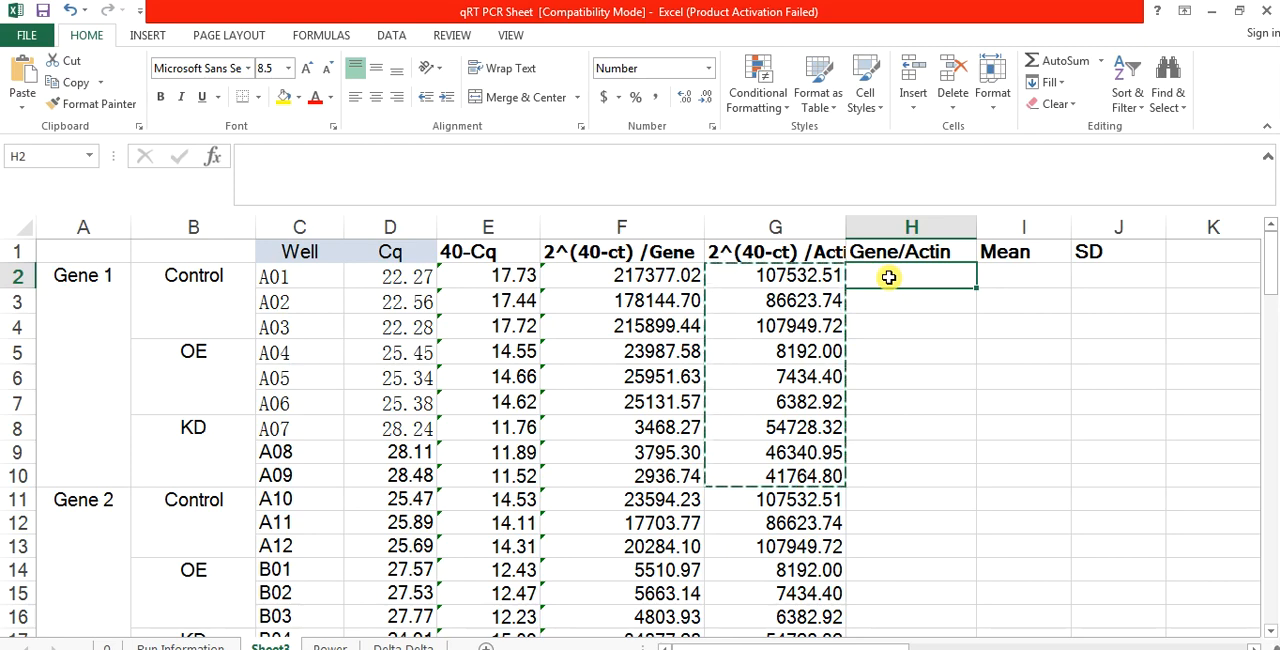
text(=)
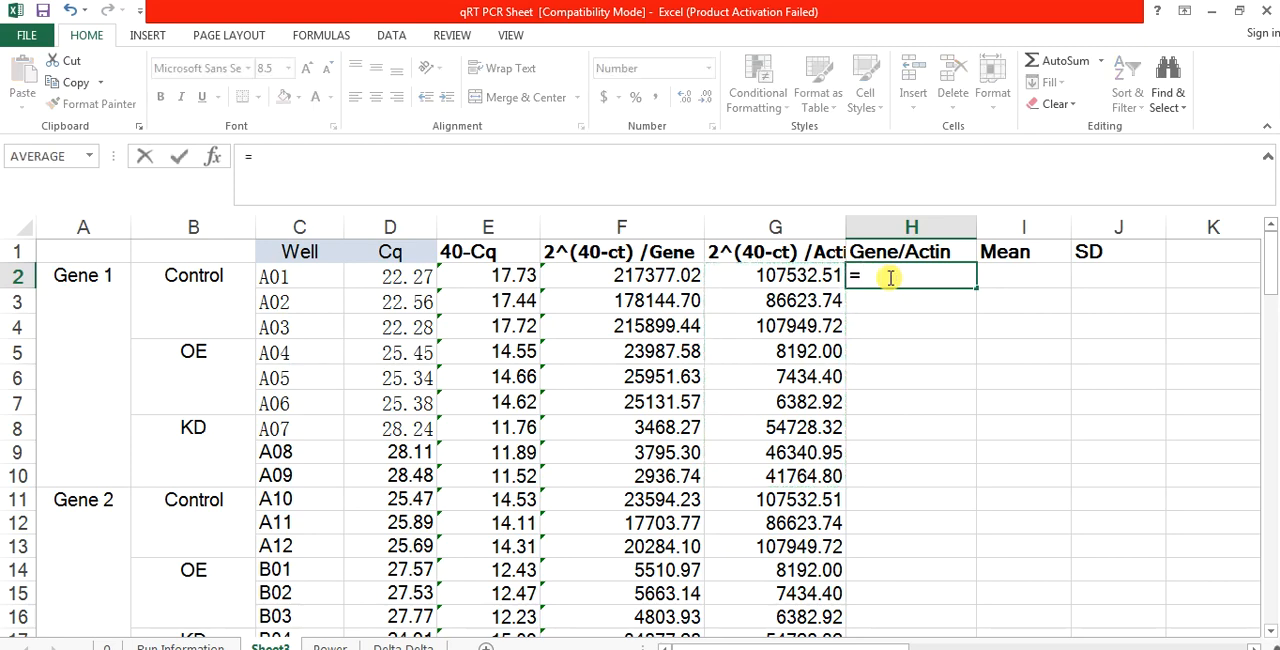
click(652, 274)
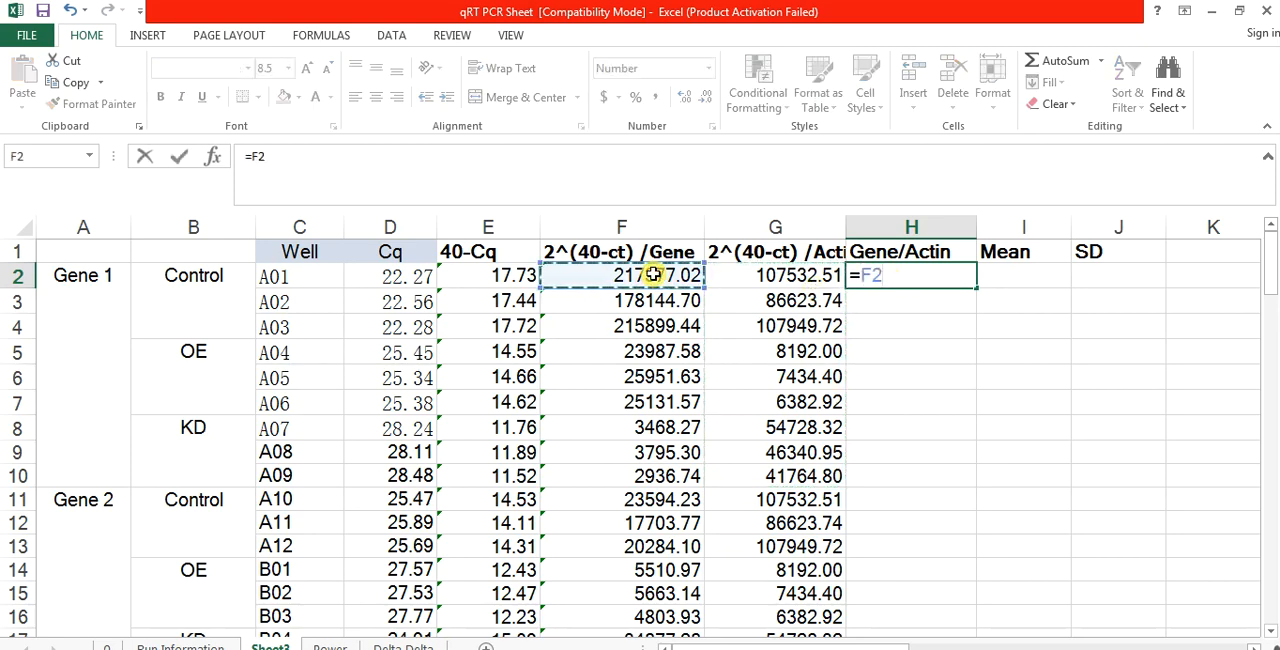
text(/)
click(753, 272)
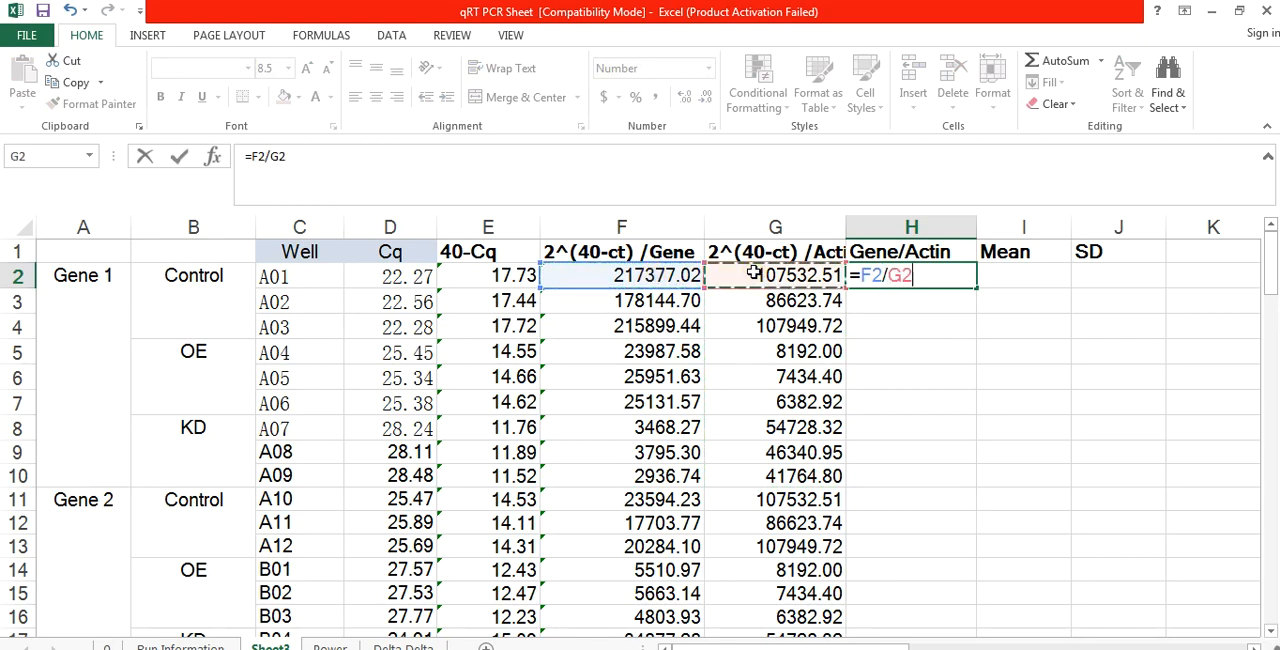
key(Return)
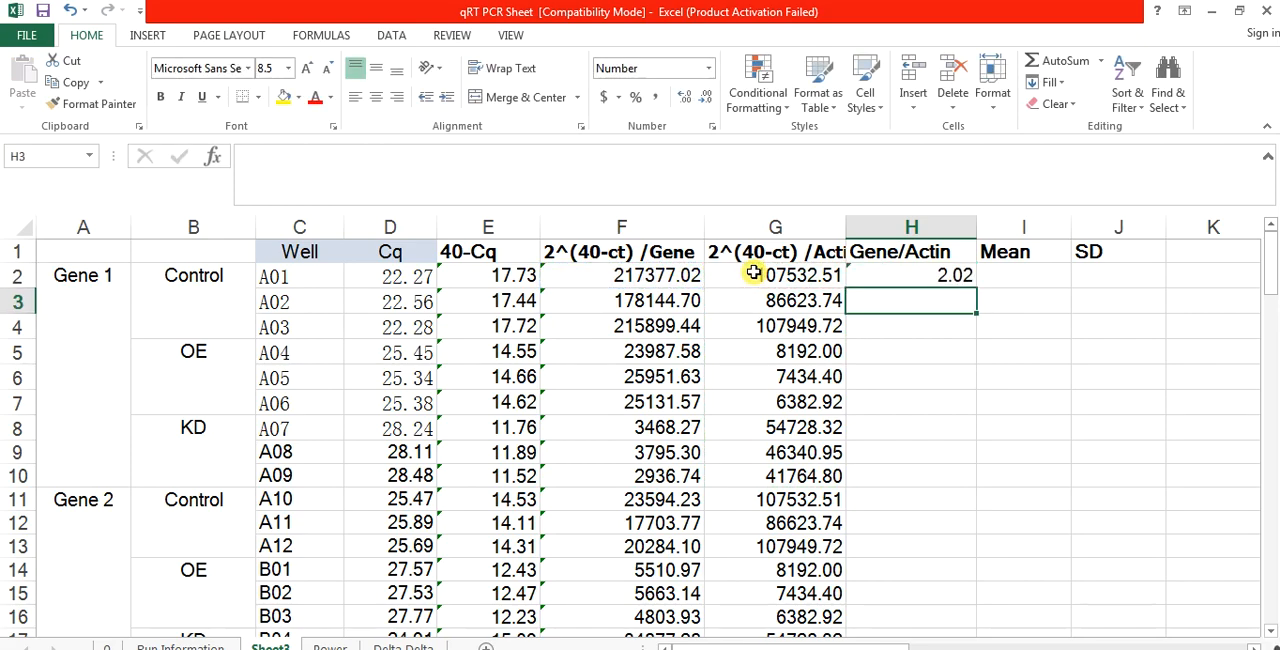
click(933, 271)
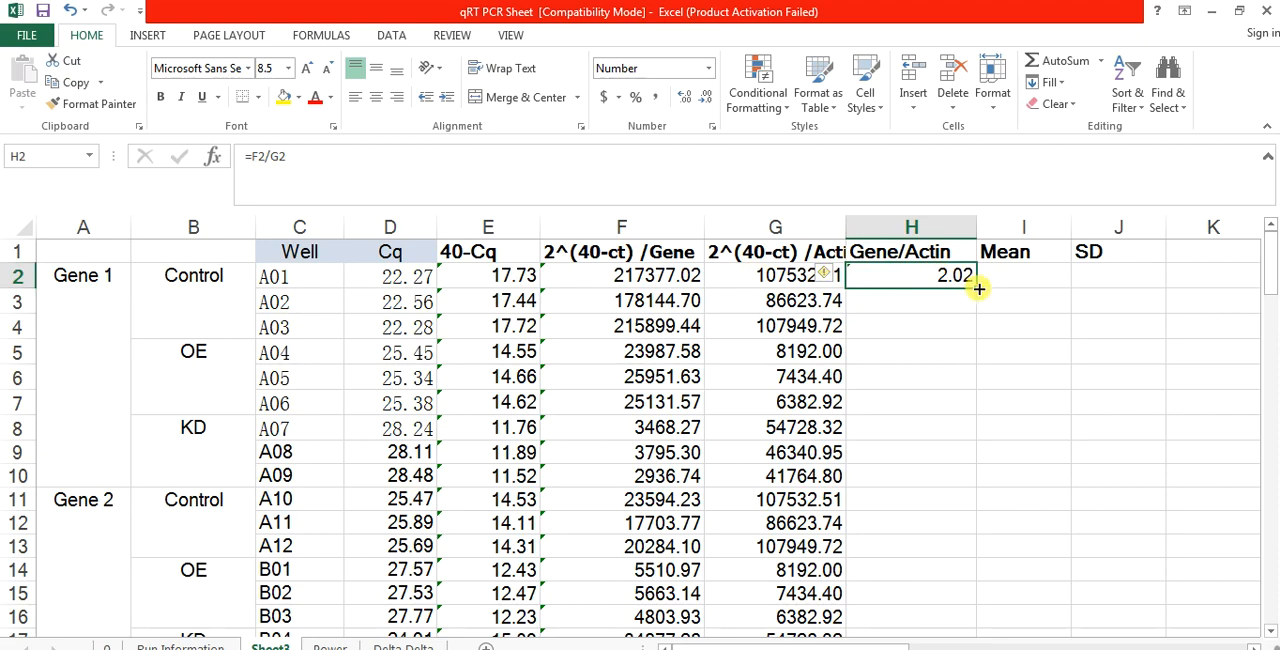
drag(977, 290, 980, 476)
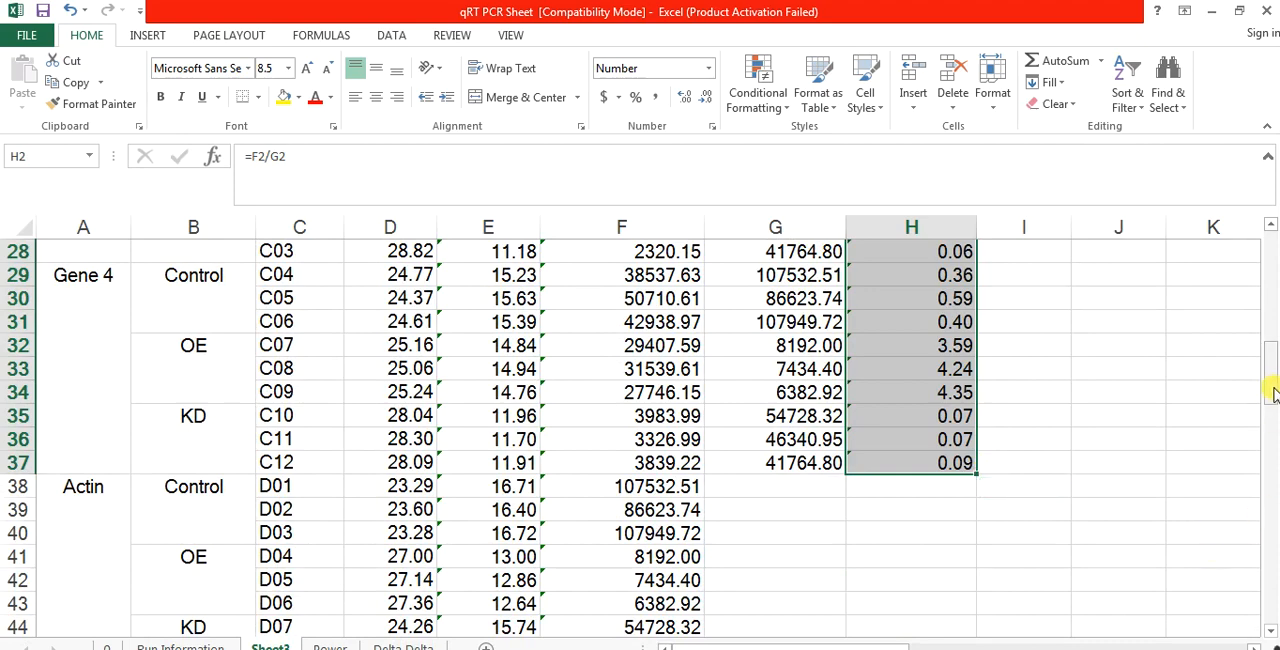
Step: Calculate the Gene 1 Control mean in I2 with =AVERAGE(H2:H4)
drag(1271, 390, 1272, 240)
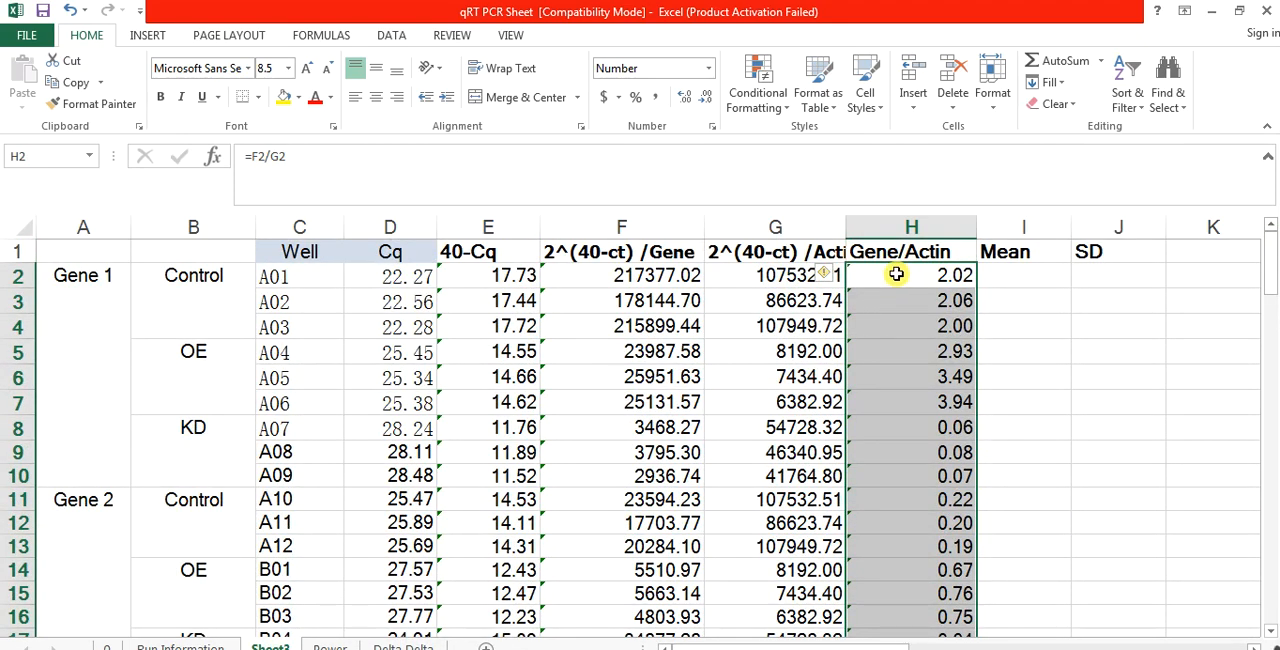
drag(896, 273, 901, 330)
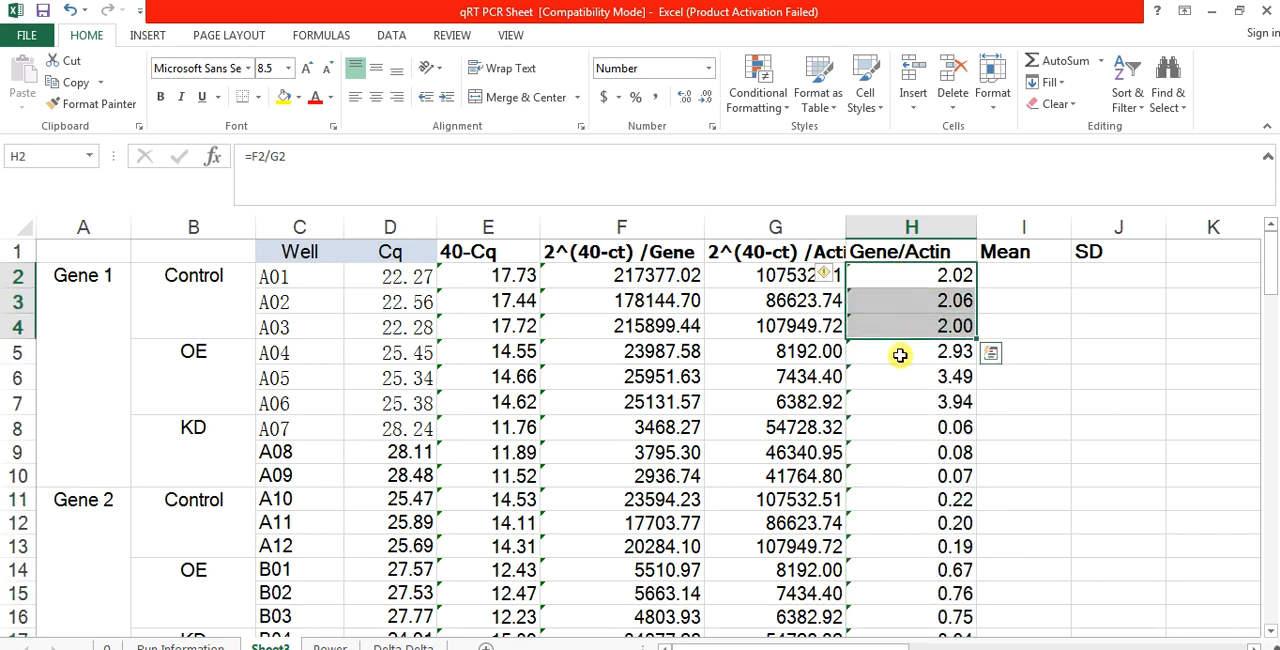
drag(900, 355, 900, 471)
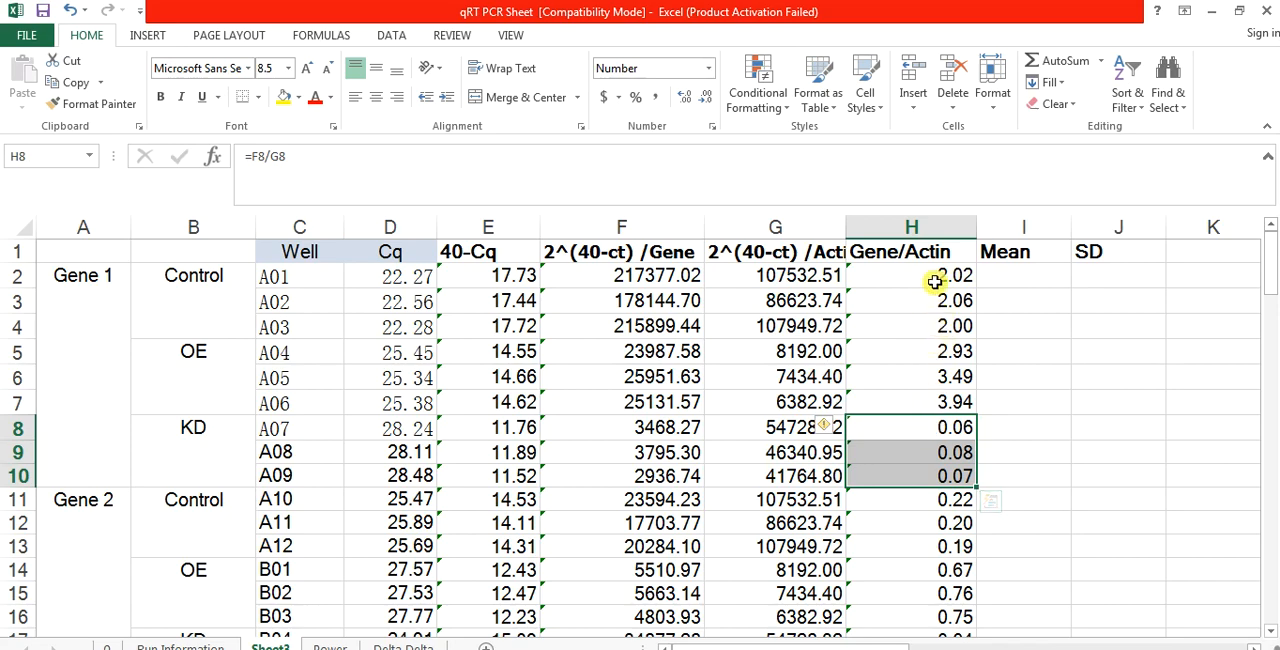
click(993, 278)
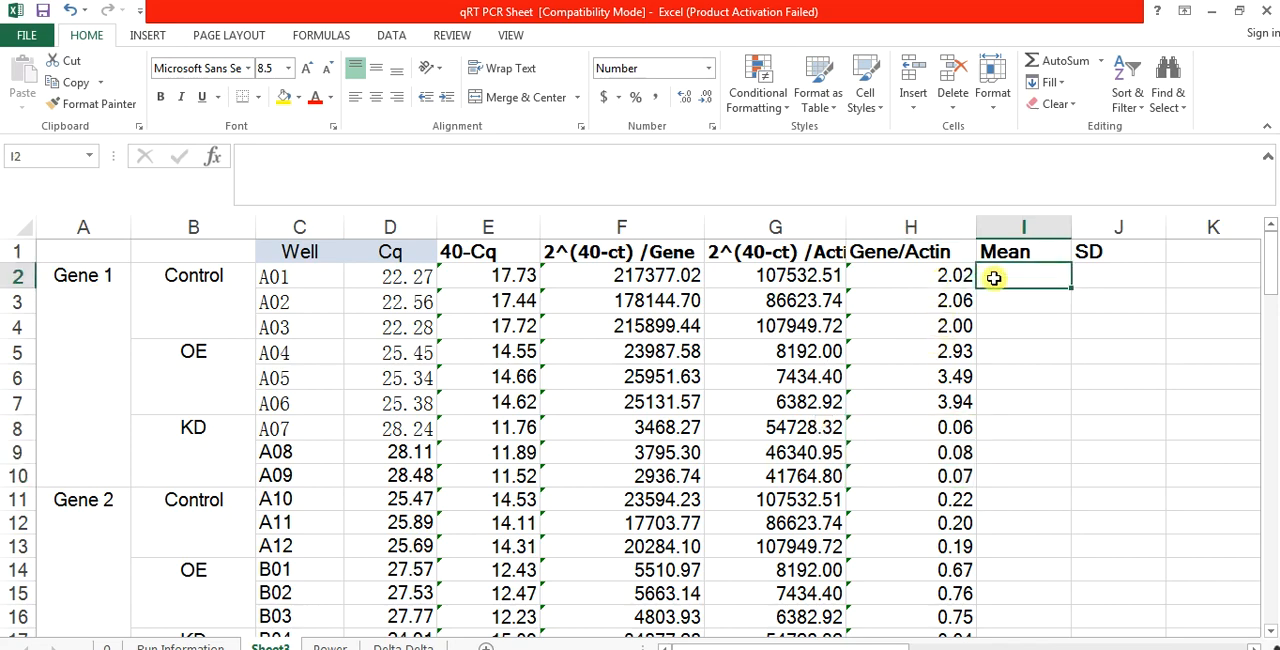
text(=)
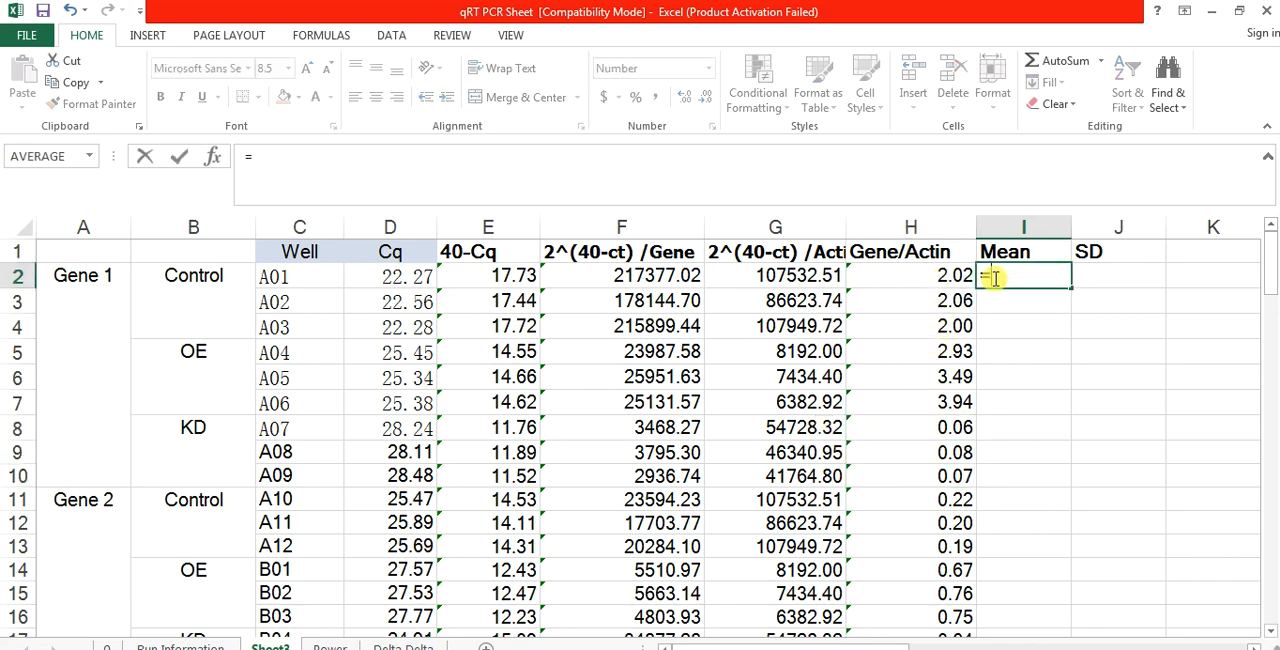
text(avera)
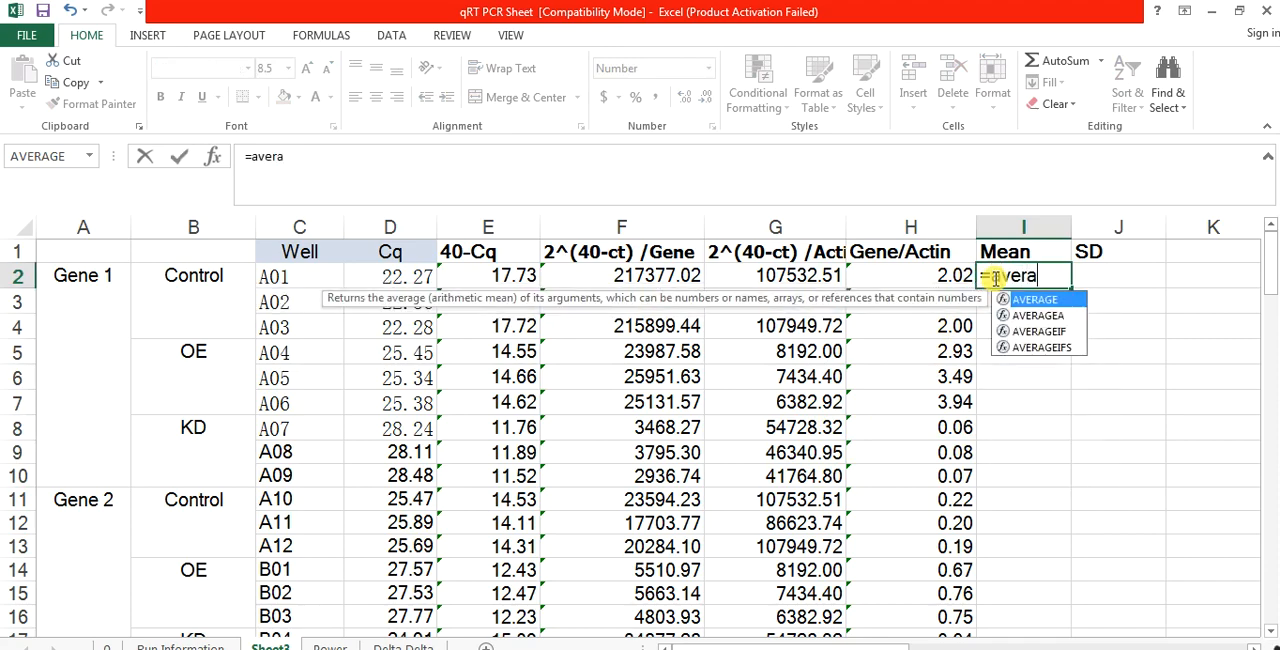
text(ge)
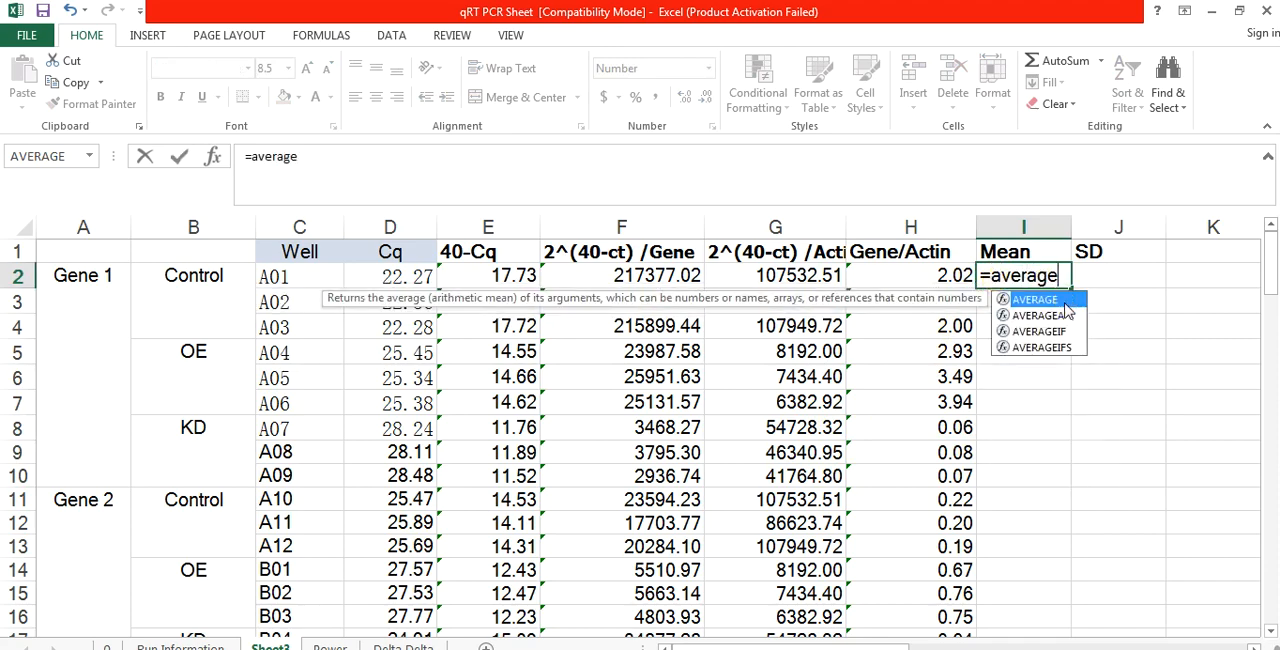
double_click(1062, 299)
drag(937, 275, 930, 328)
text())
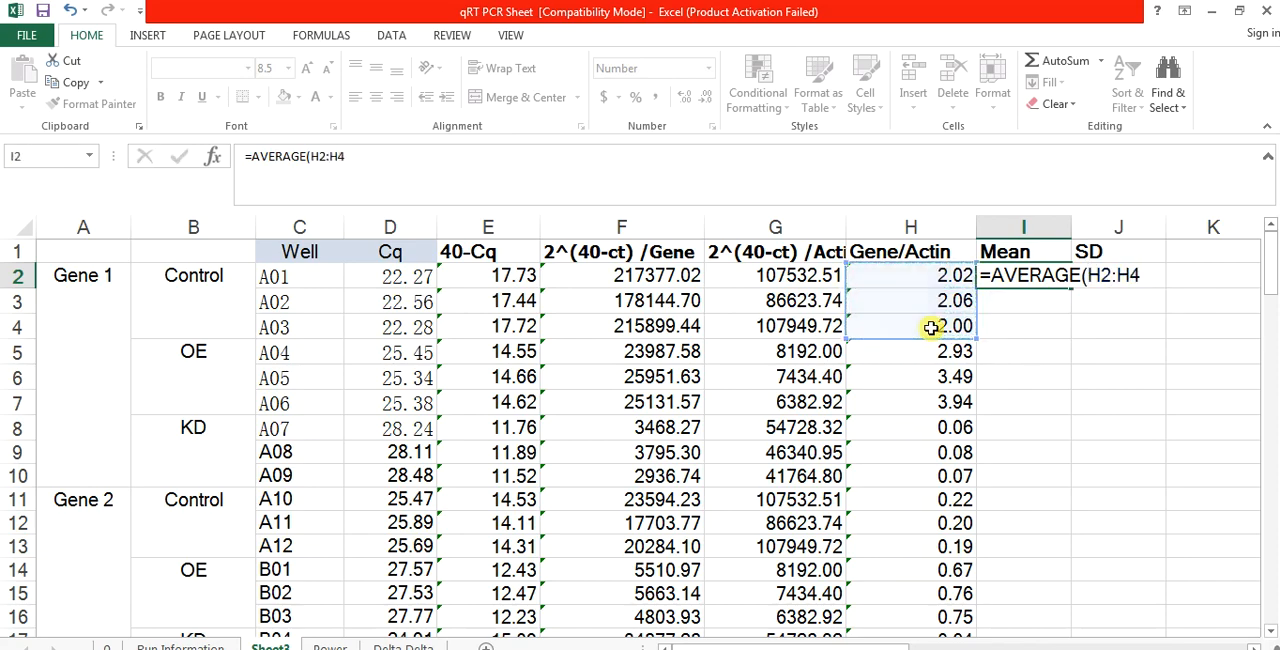
key(Return)
Step: Calculate the Gene 1 OE mean in I5 as the AVERAGE of H5:H7
click(1013, 351)
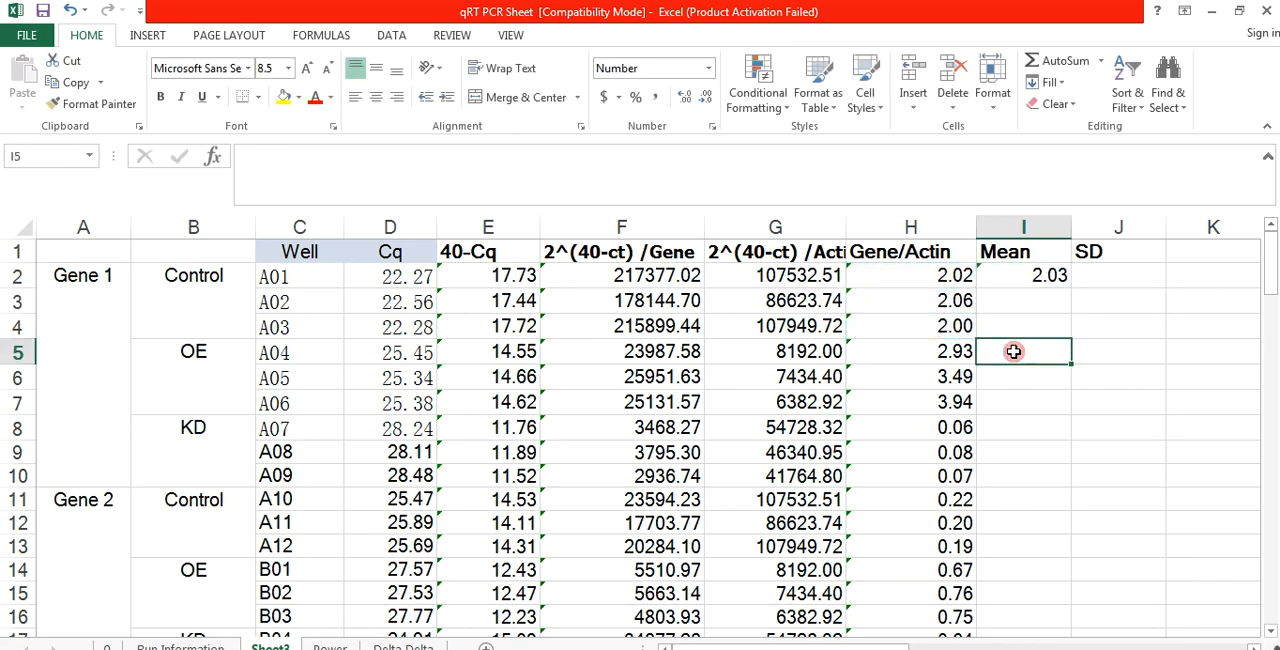
text(=Average)
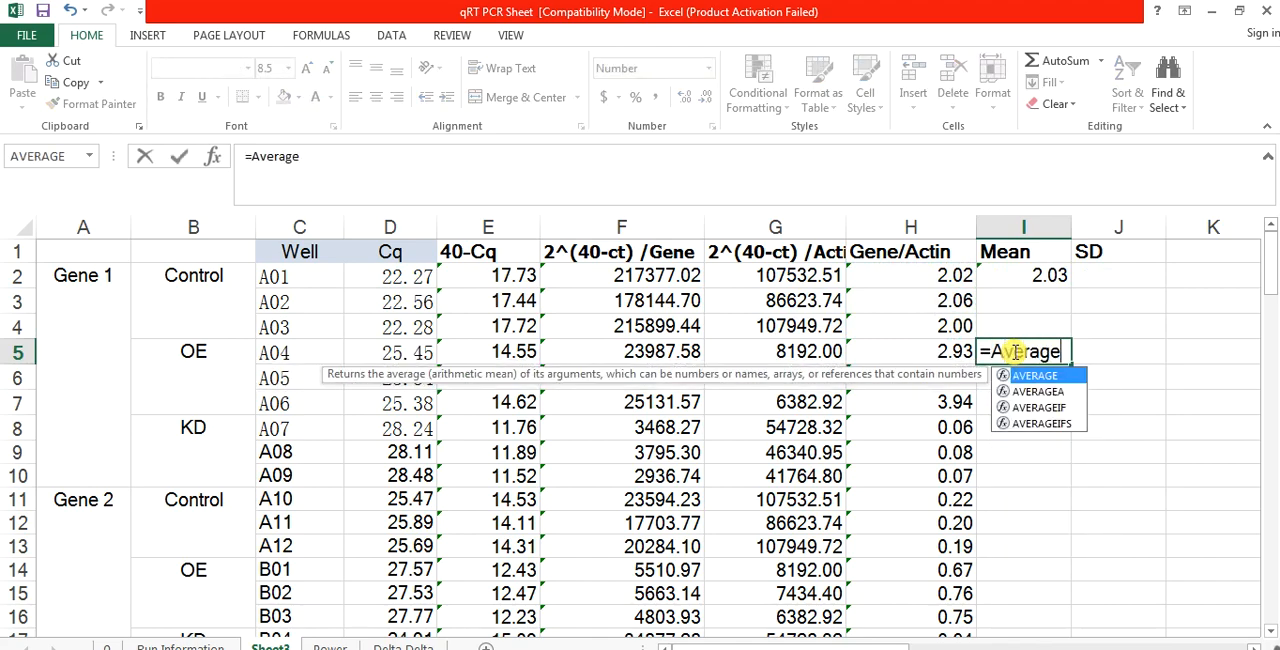
double_click(1058, 379)
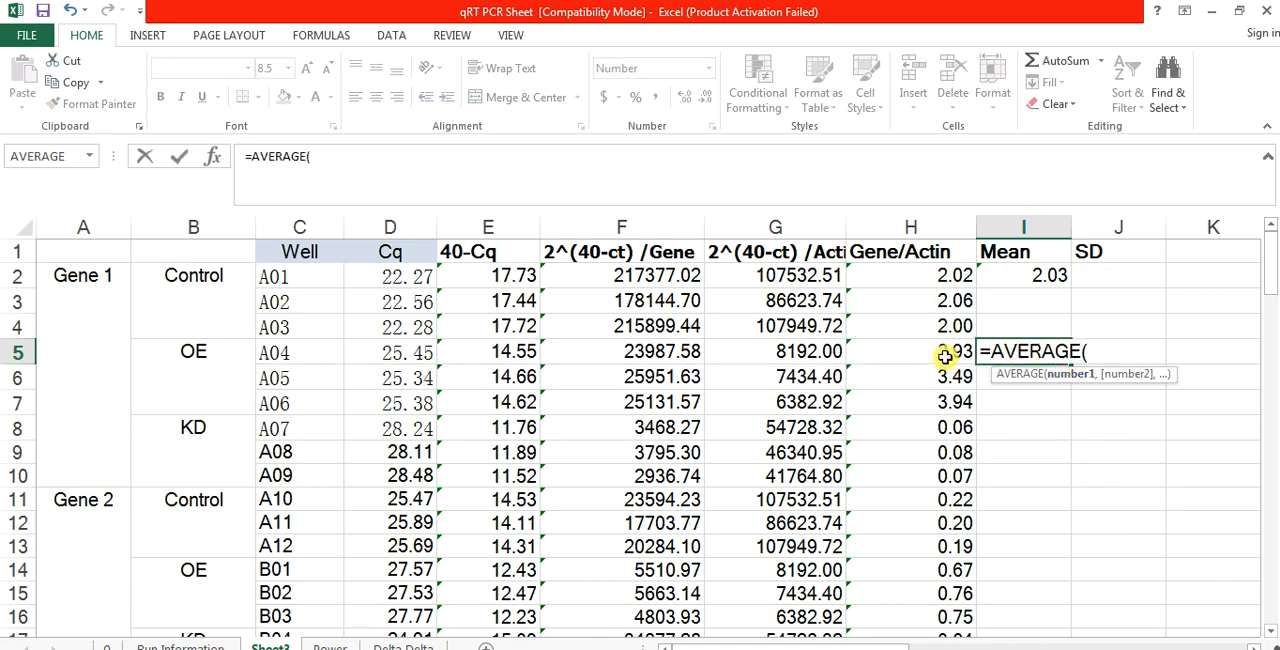
drag(940, 356, 944, 400)
key(Return)
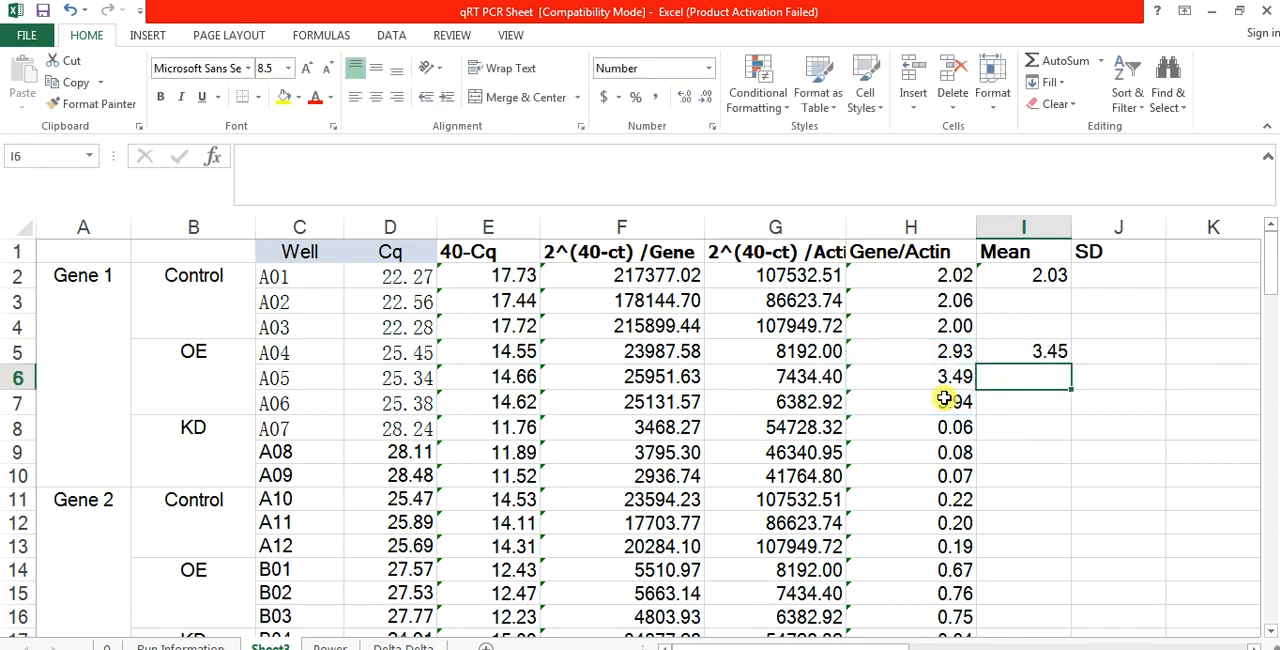
Step: Calculate the Gene 1 KD mean in I8 as the AVERAGE of H8:H10
click(1022, 426)
click(1022, 426)
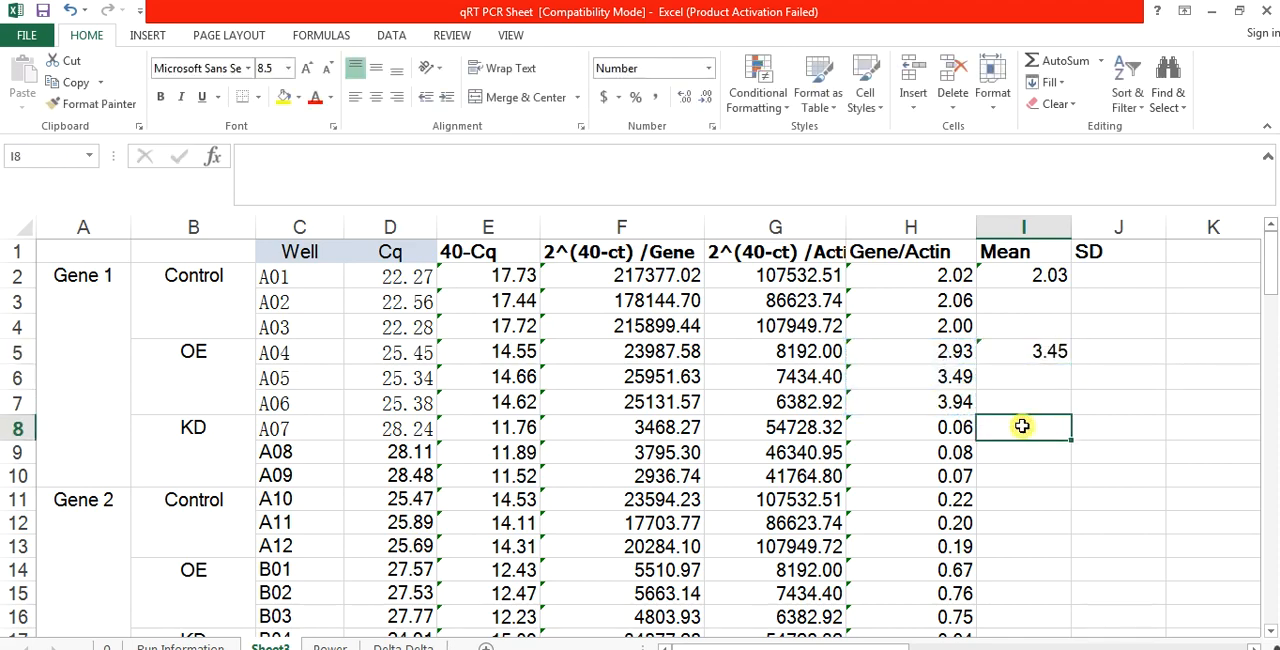
text(=avea)
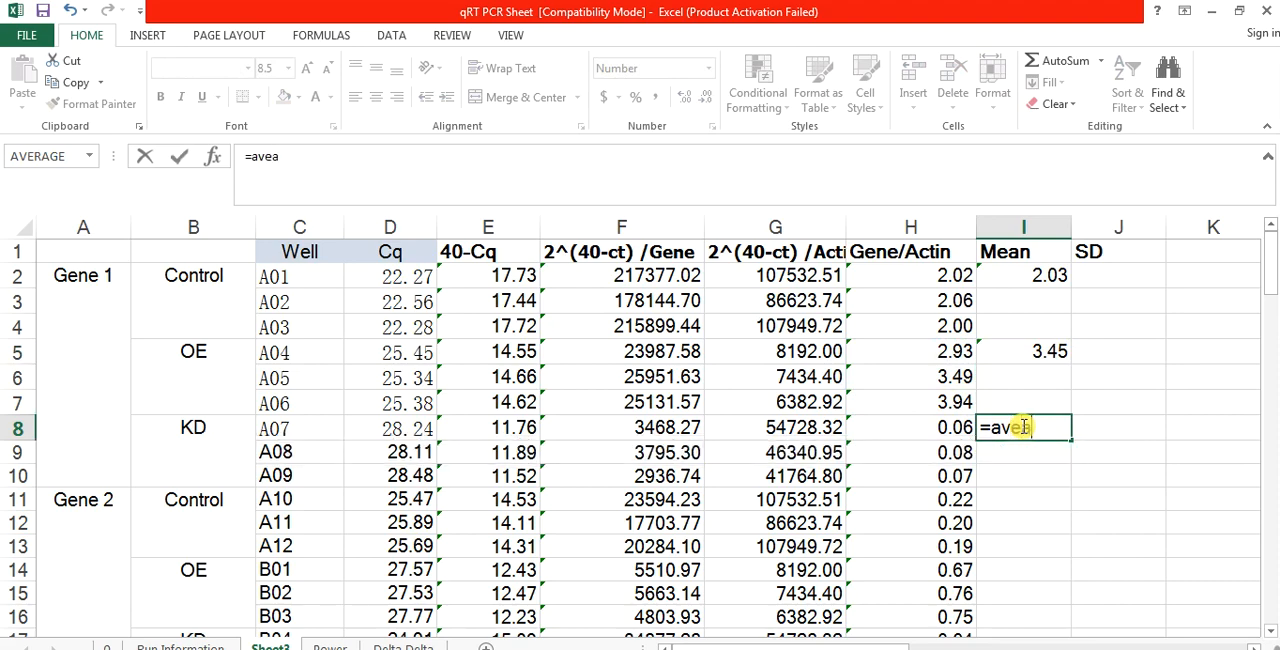
key(BackSpace)
text(r)
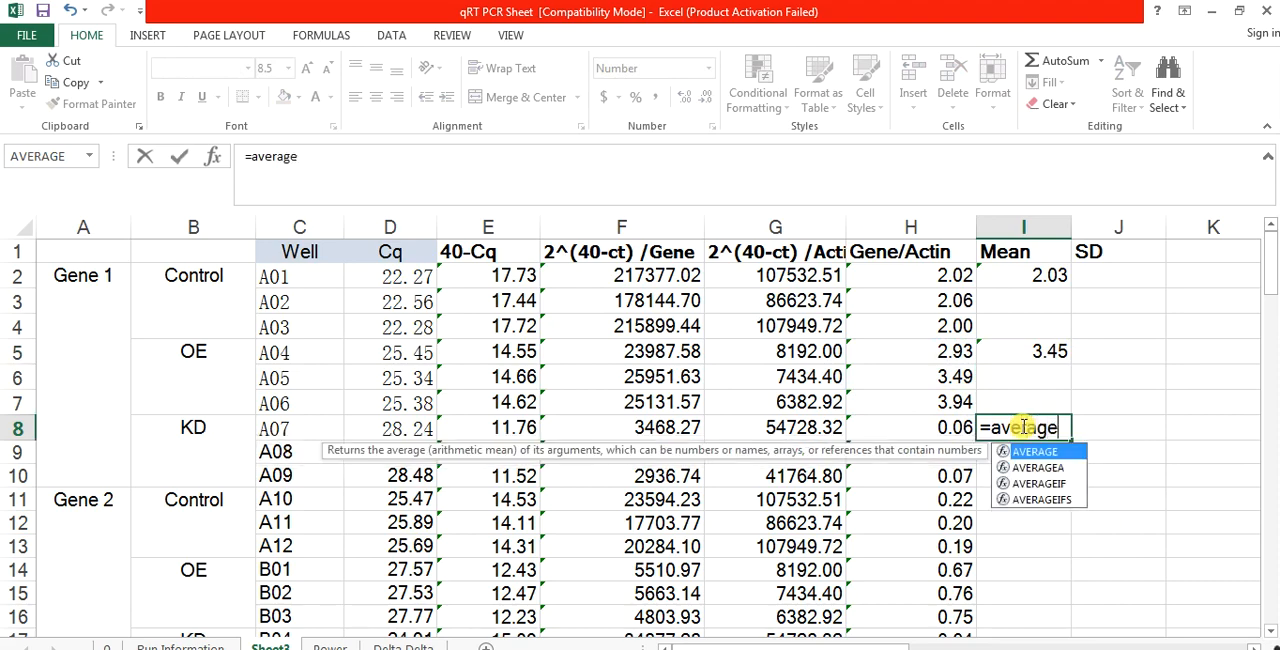
text(age)
double_click(1062, 451)
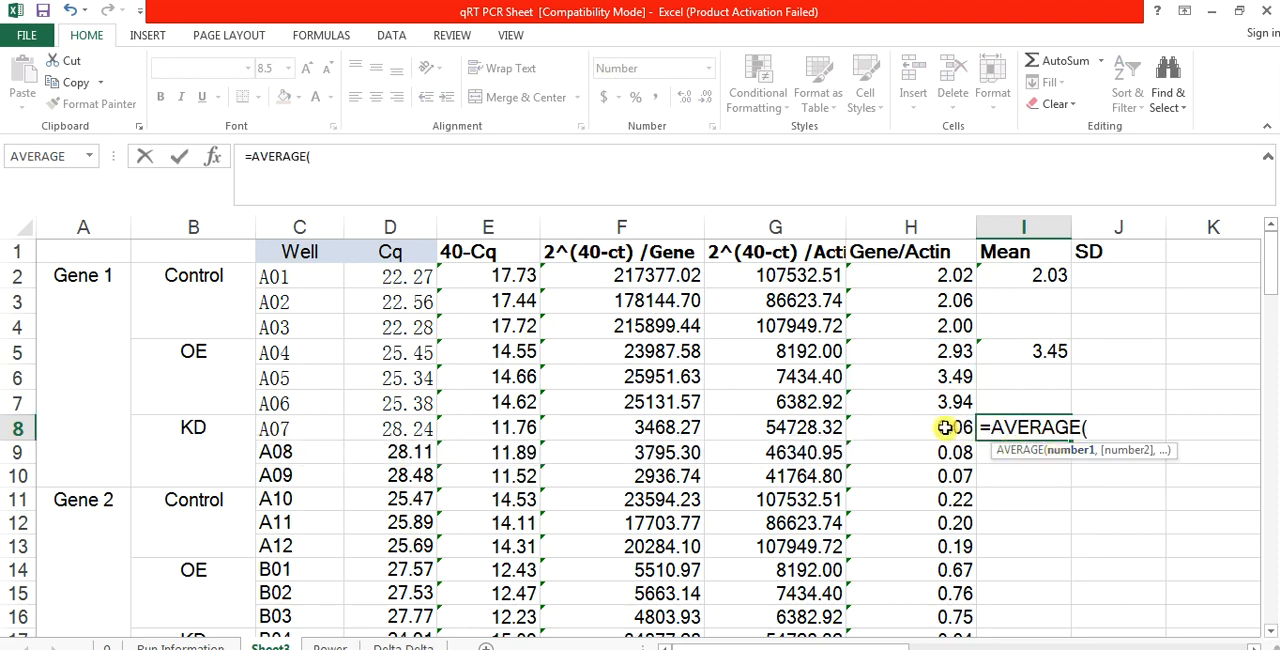
drag(944, 427, 948, 474)
key(Return)
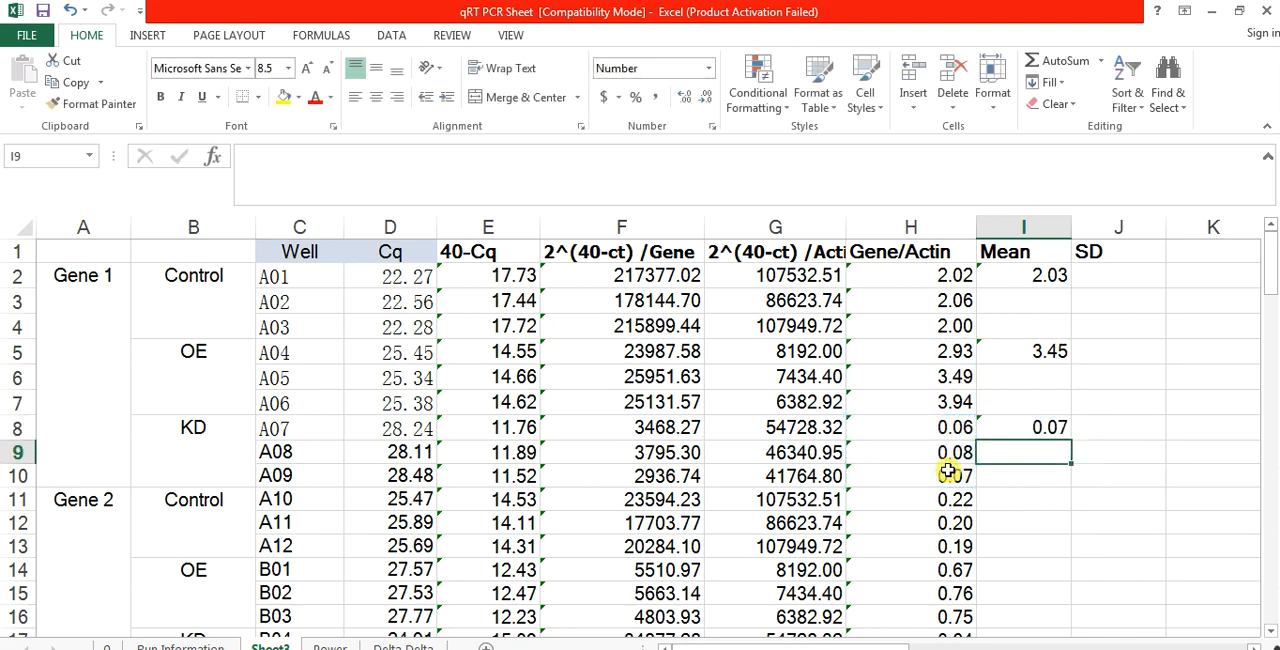
Step: Copy the Gene 1 mean formulas in I2:I8 to the Gene 2 block starting at I11
drag(1045, 276, 1035, 425)
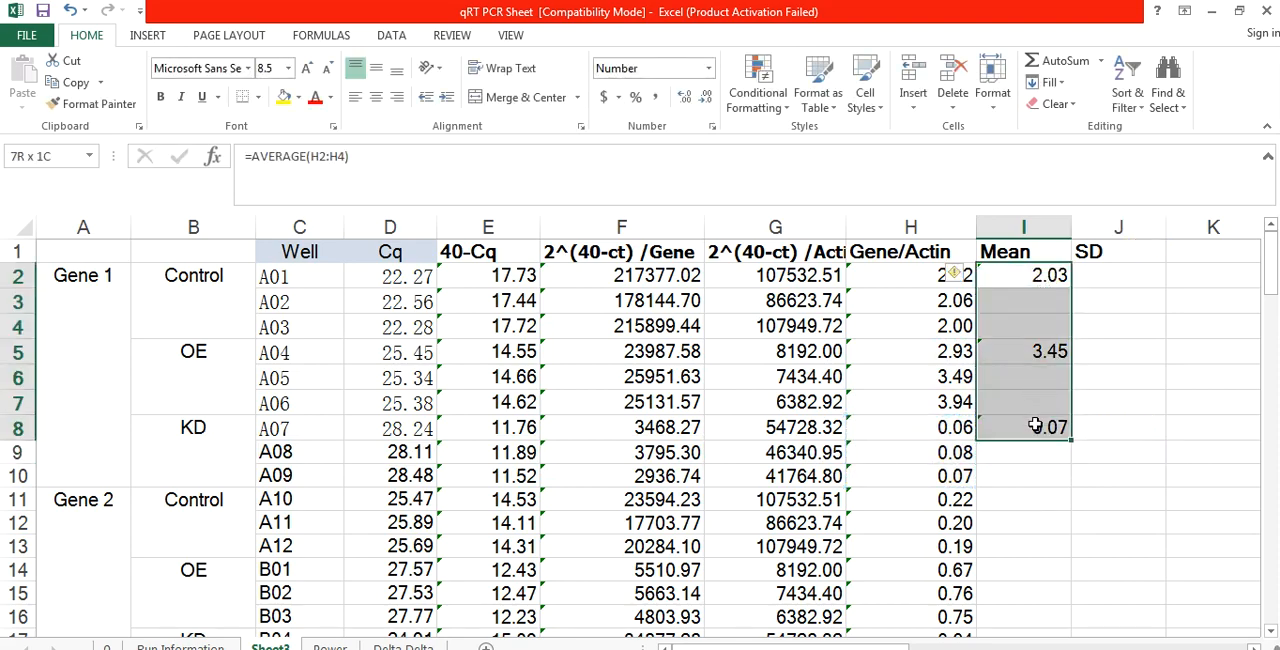
key(ctrl+c)
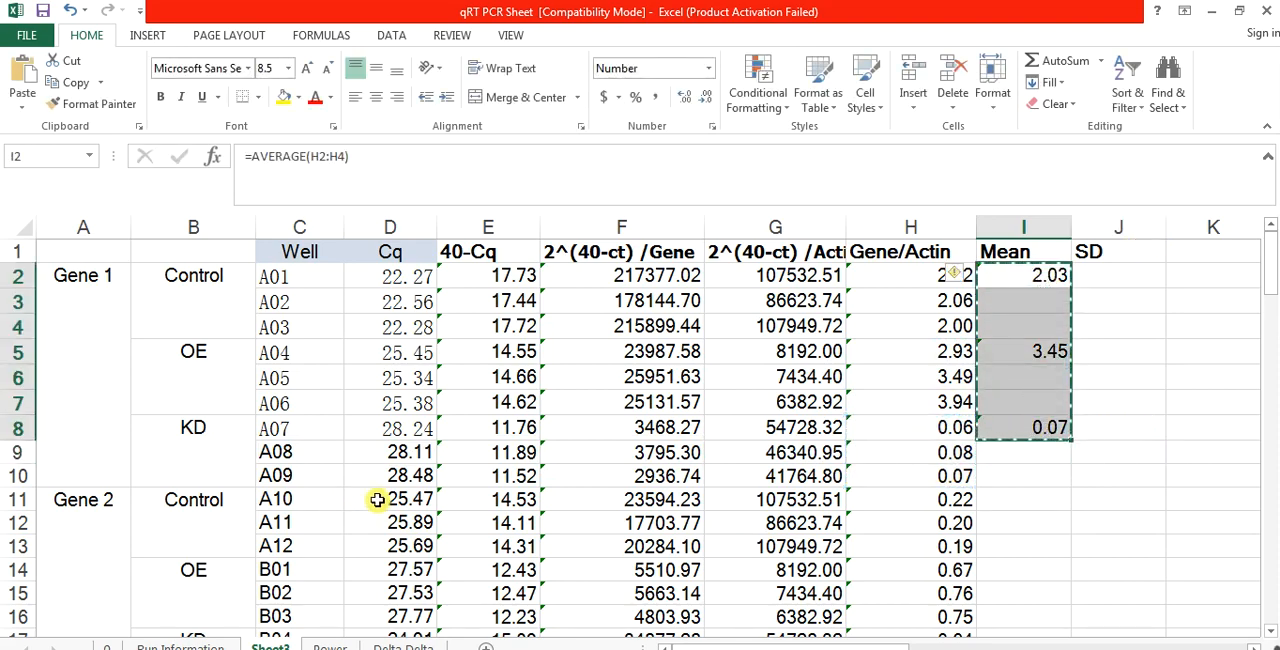
click(1002, 500)
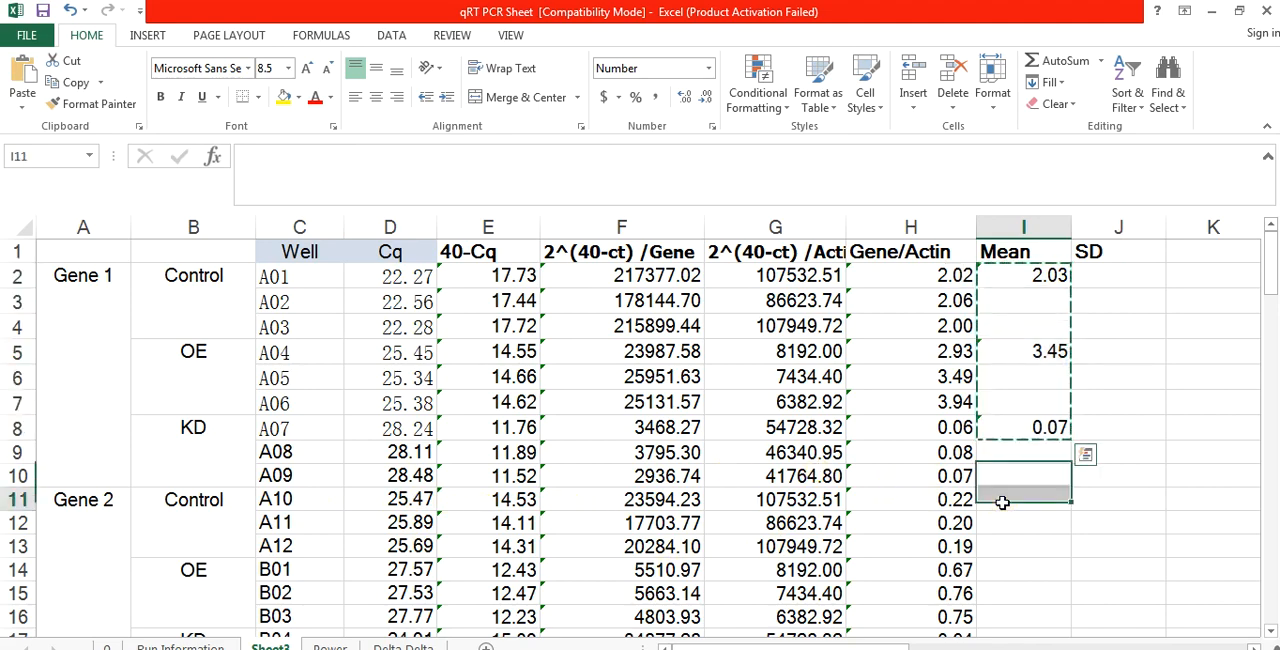
key(ctrl+v)
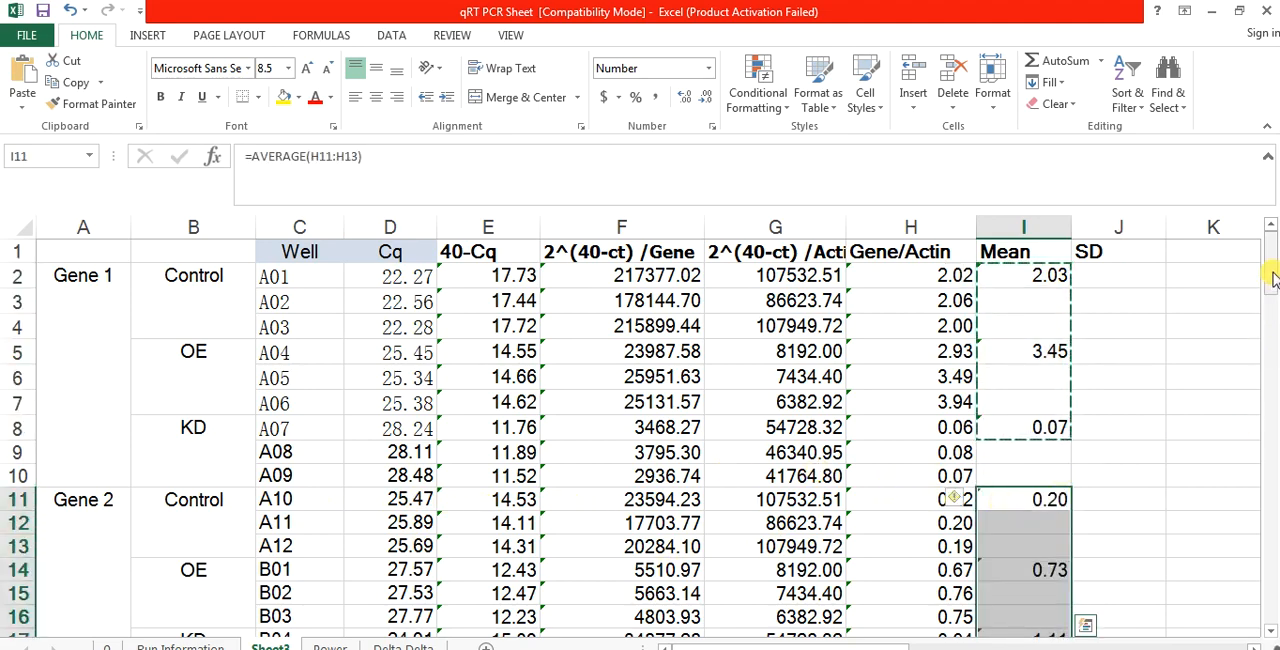
Step: Paste the copied mean formulas into the Gene 3 block at I20 and the Gene 4 block at I29
drag(1272, 280, 1272, 306)
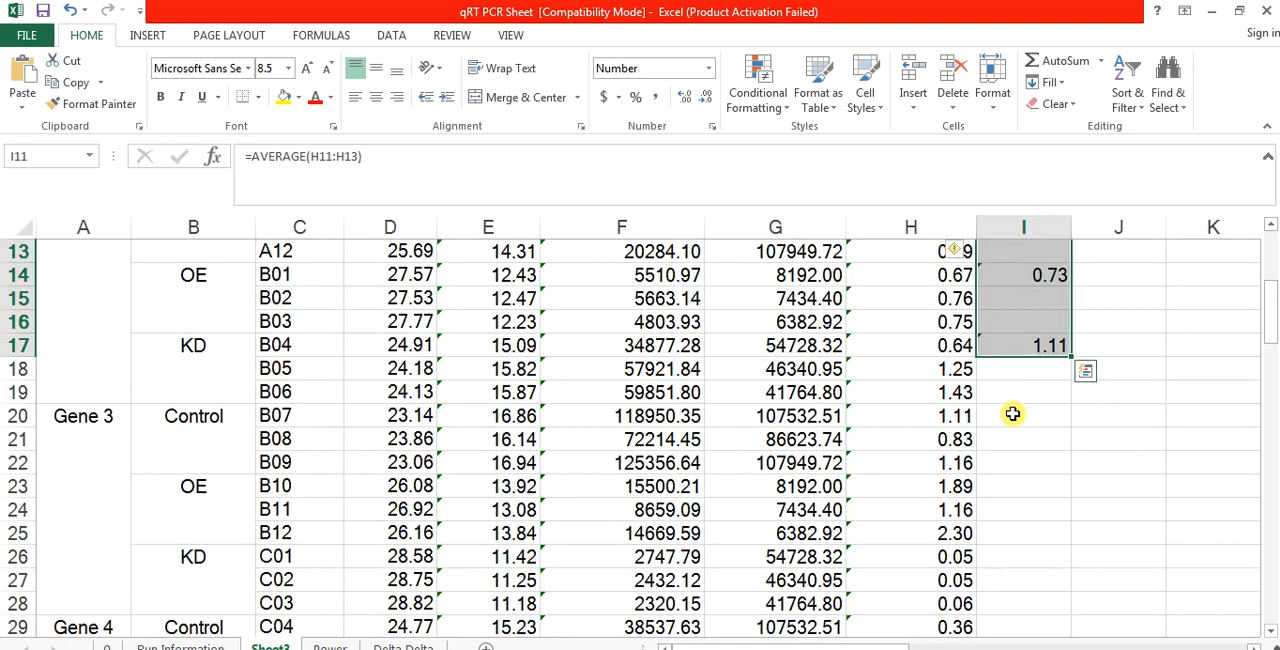
click(1012, 414)
key(ctrl+v)
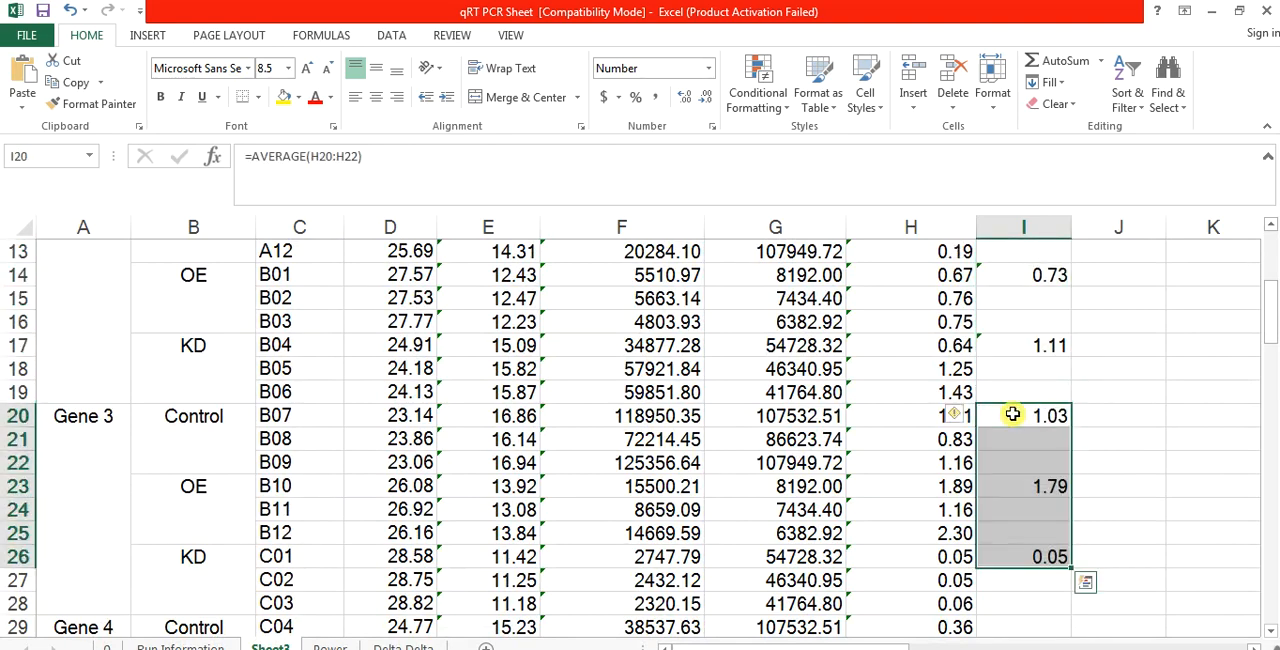
key(ctrl+v)
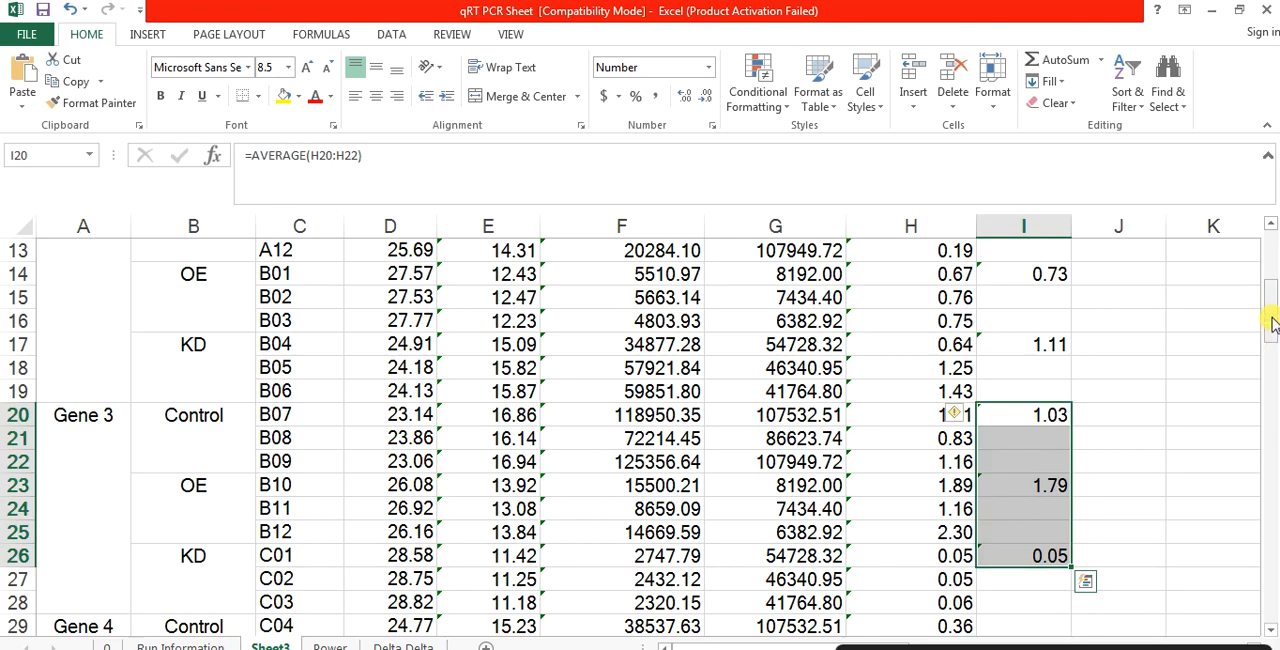
drag(1273, 322, 1273, 365)
click(1011, 394)
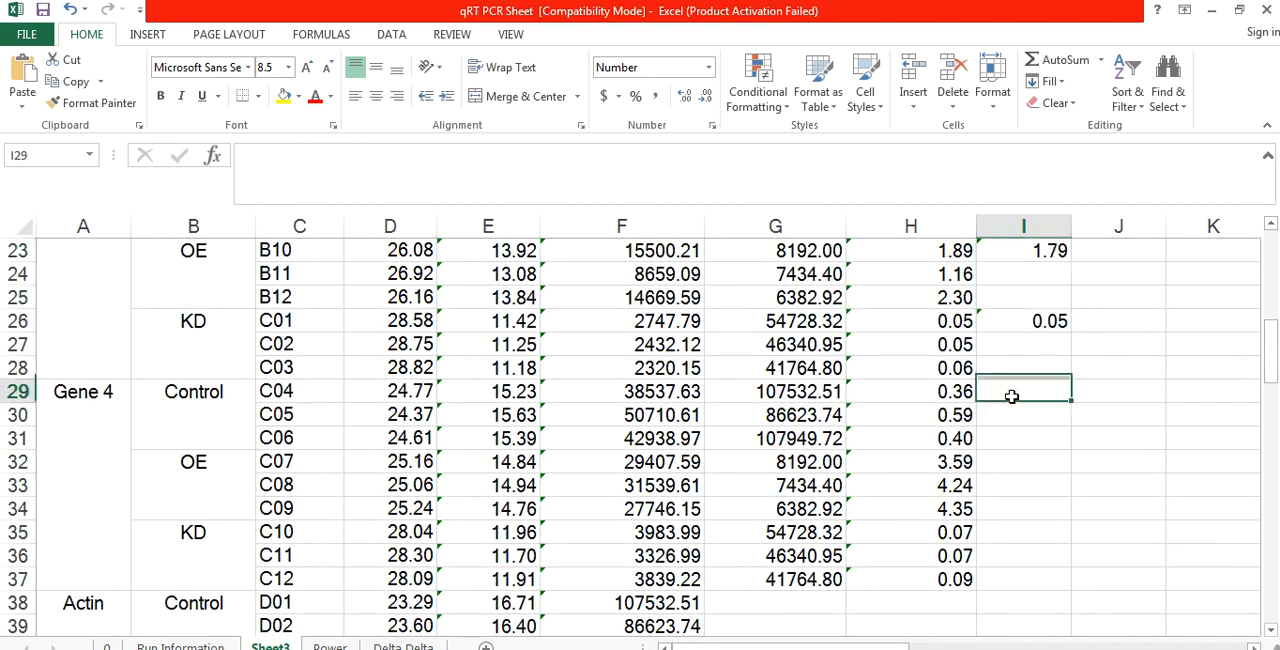
key(ctrl+v)
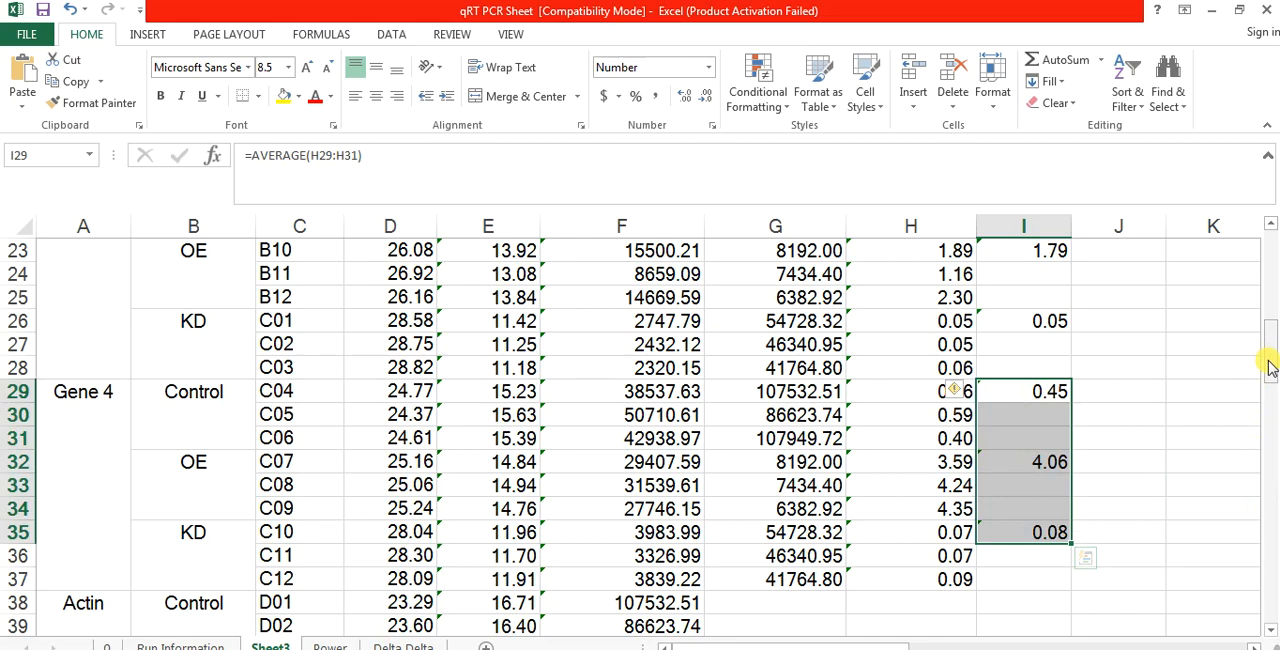
Step: Check the AVERAGE formulas in the Mean column at I2, I5, I8, I11 and I14
drag(1270, 368, 1270, 285)
click(1080, 277)
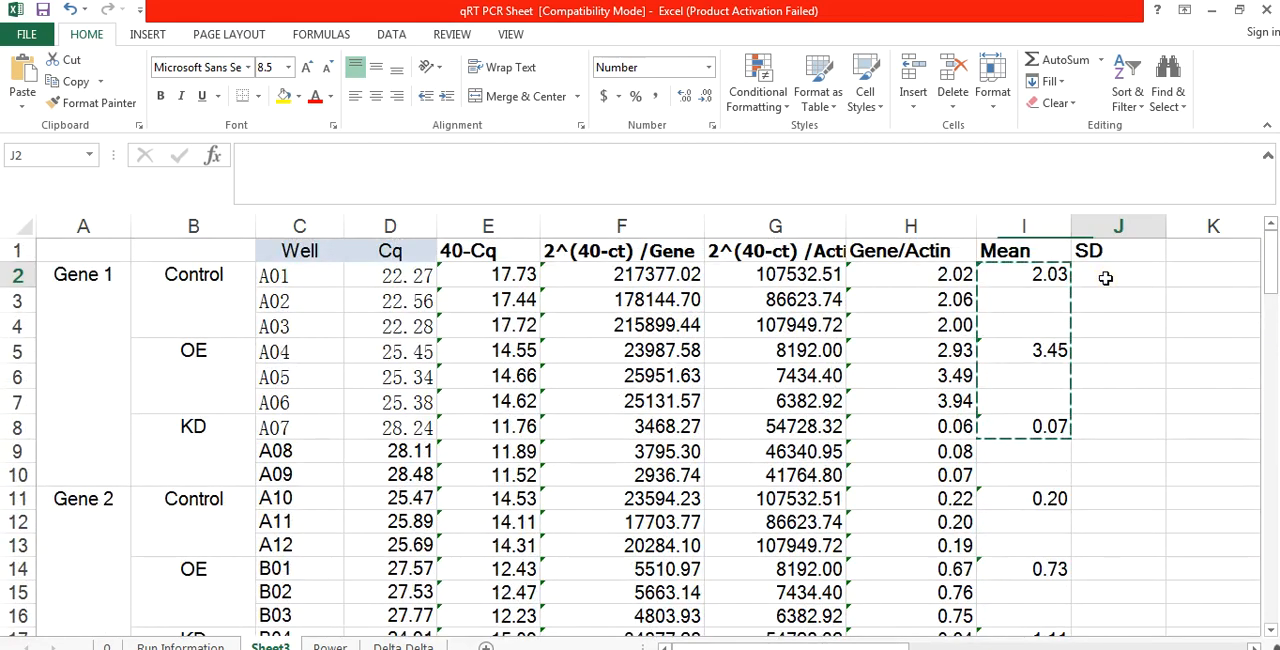
click(1024, 279)
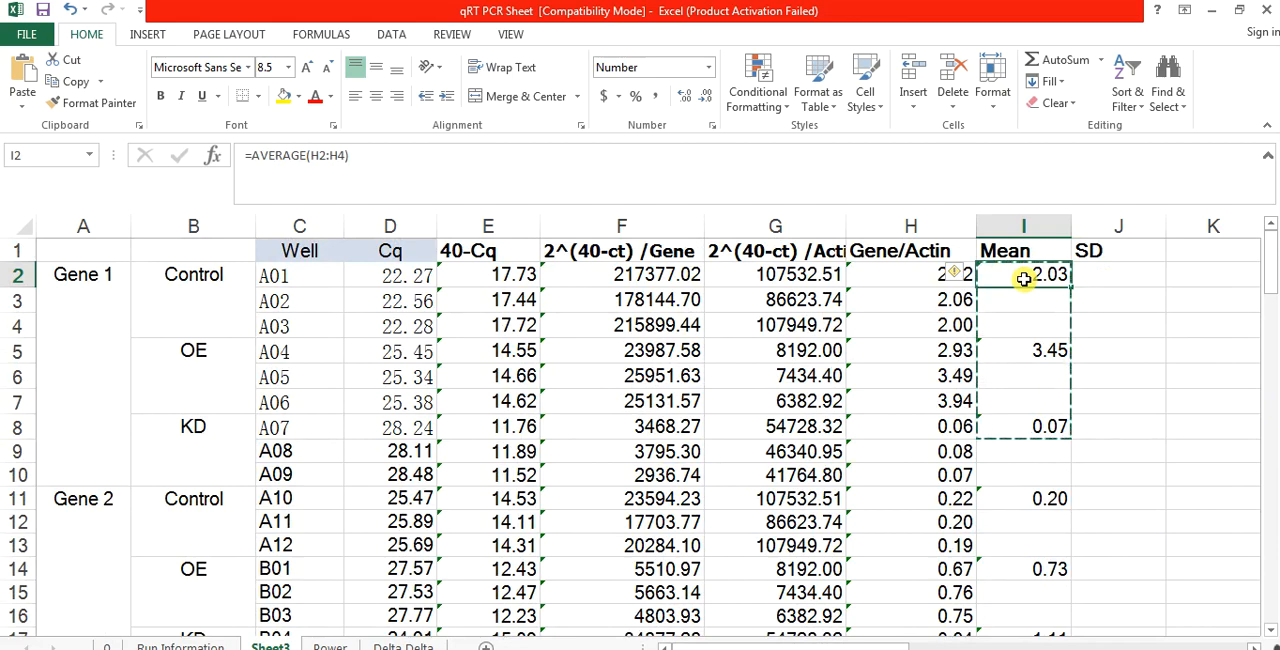
click(1032, 351)
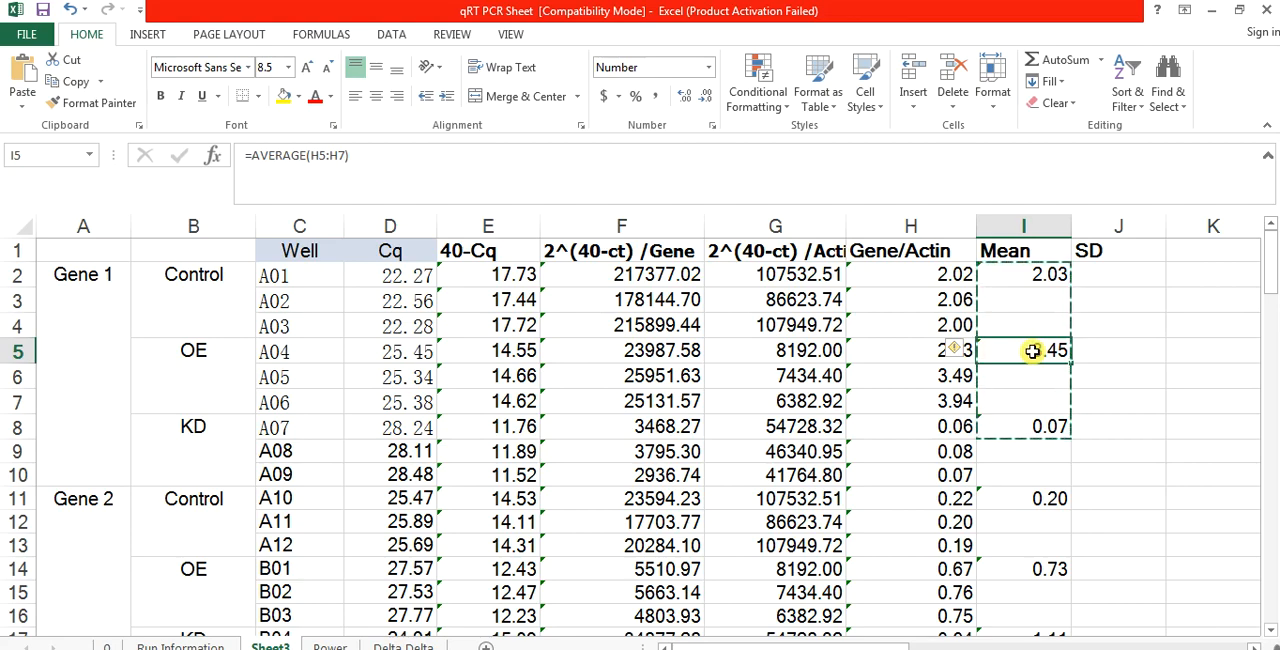
click(1036, 428)
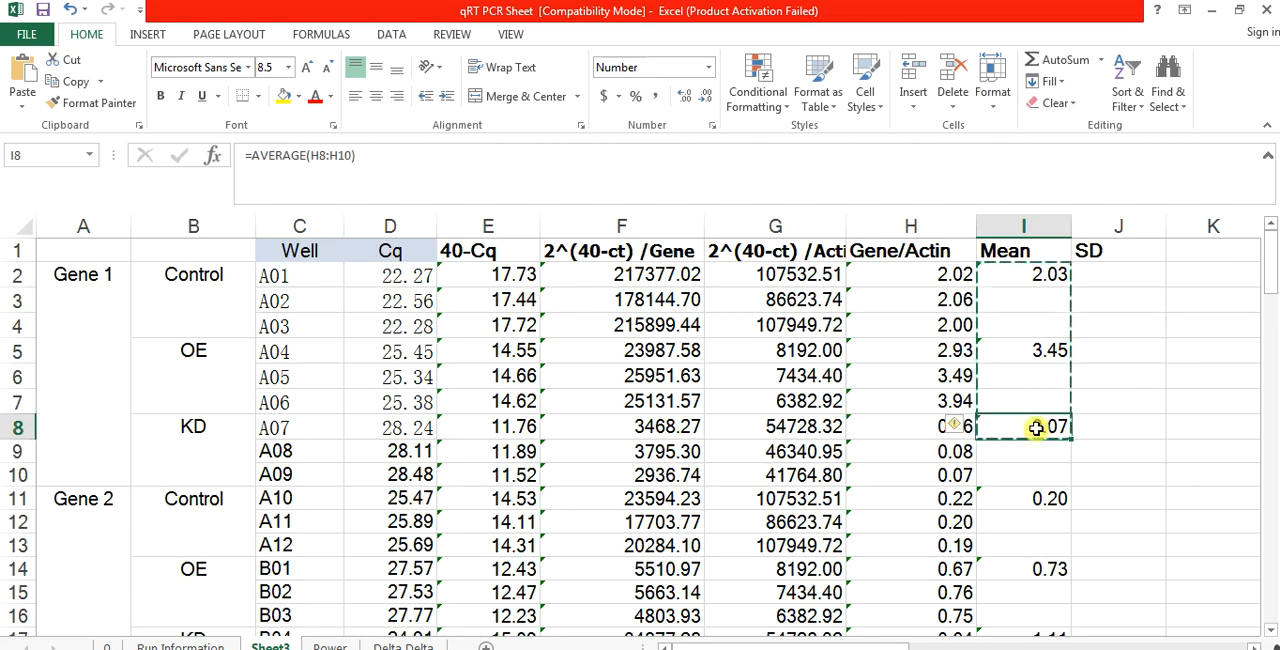
click(1045, 497)
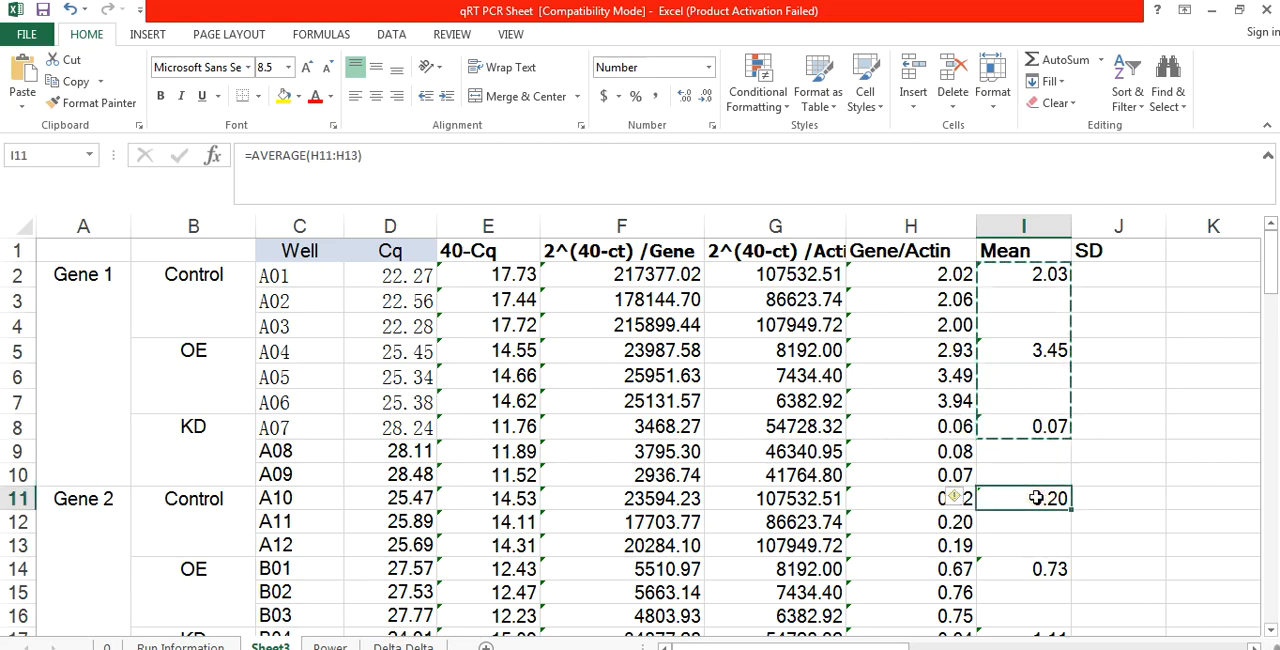
click(1022, 575)
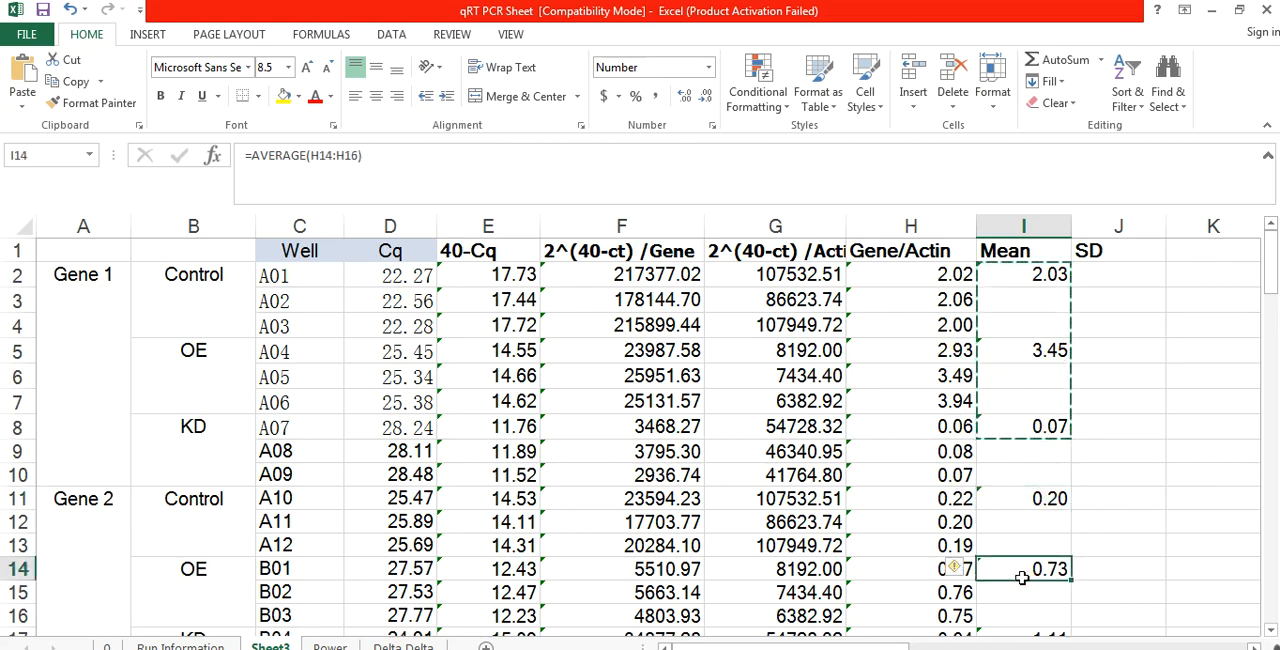
Step: Calculate the Gene 1 Control standard deviation in J2 with =STDEV(H2:H4)
click(1096, 271)
text(=)
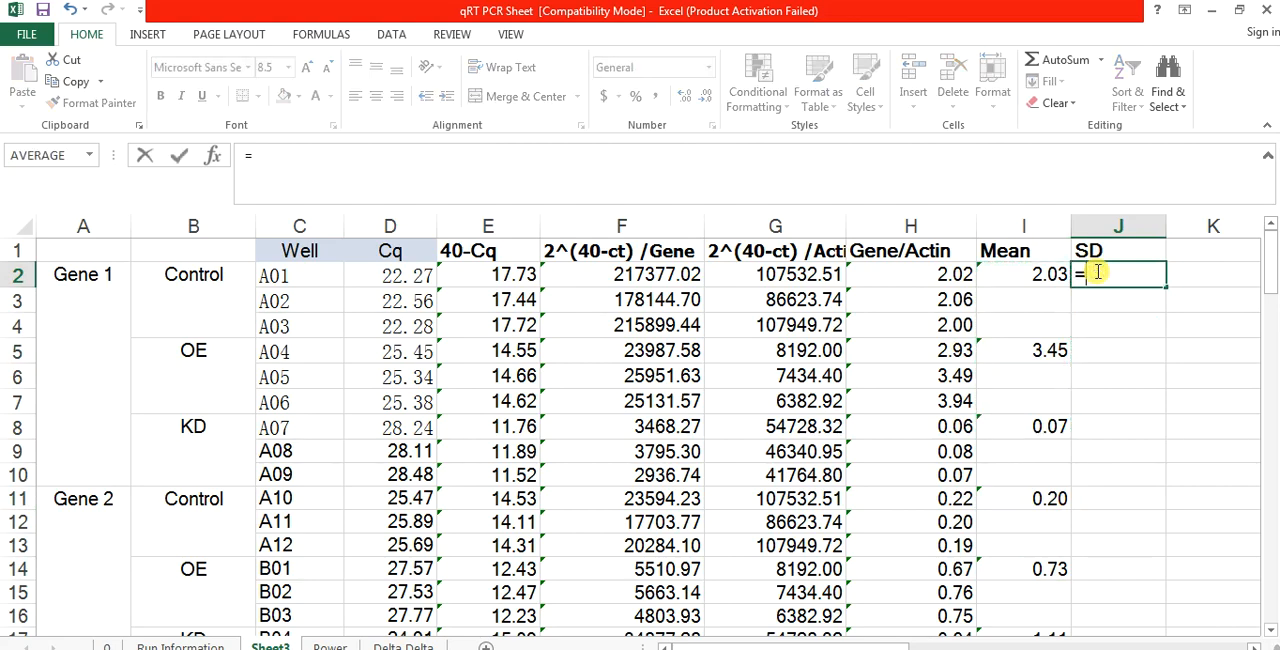
click(213, 158)
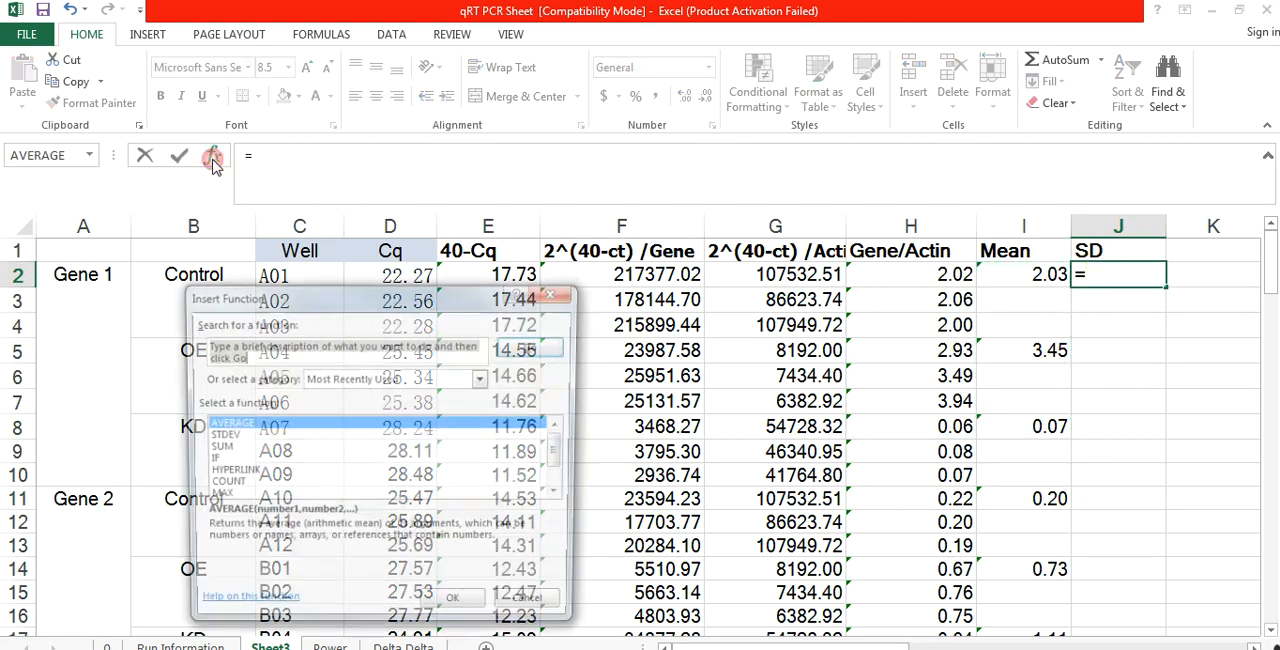
click(224, 437)
click(451, 611)
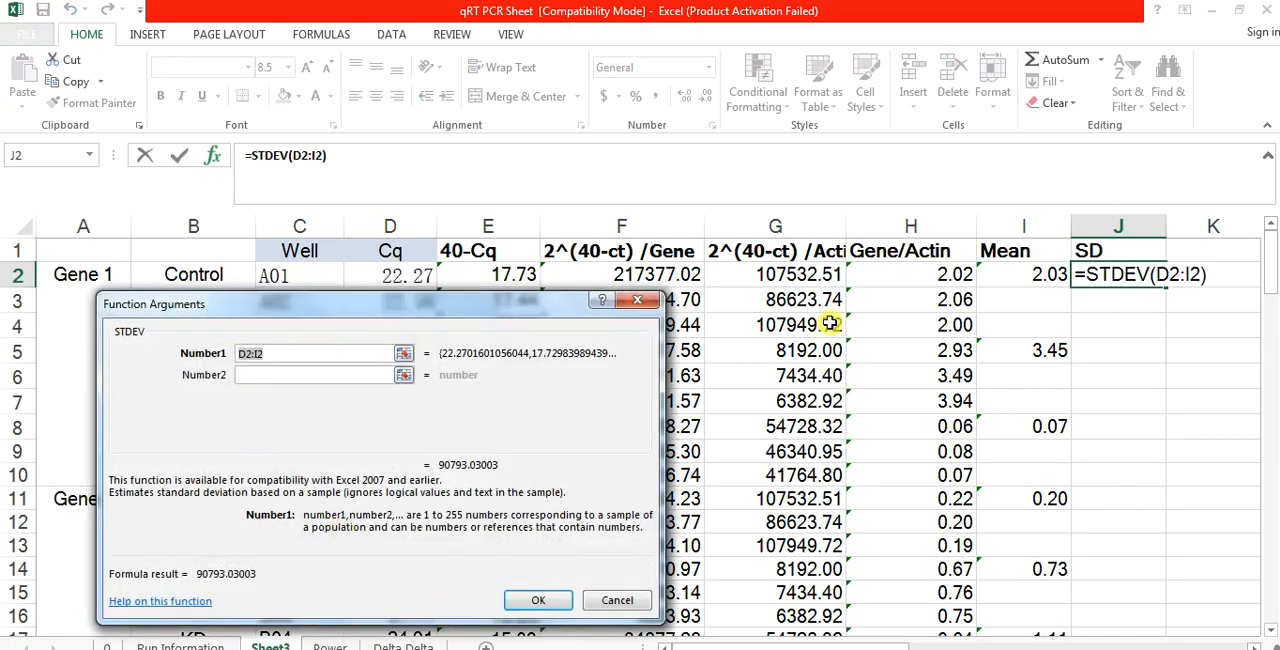
drag(928, 274, 940, 328)
click(538, 600)
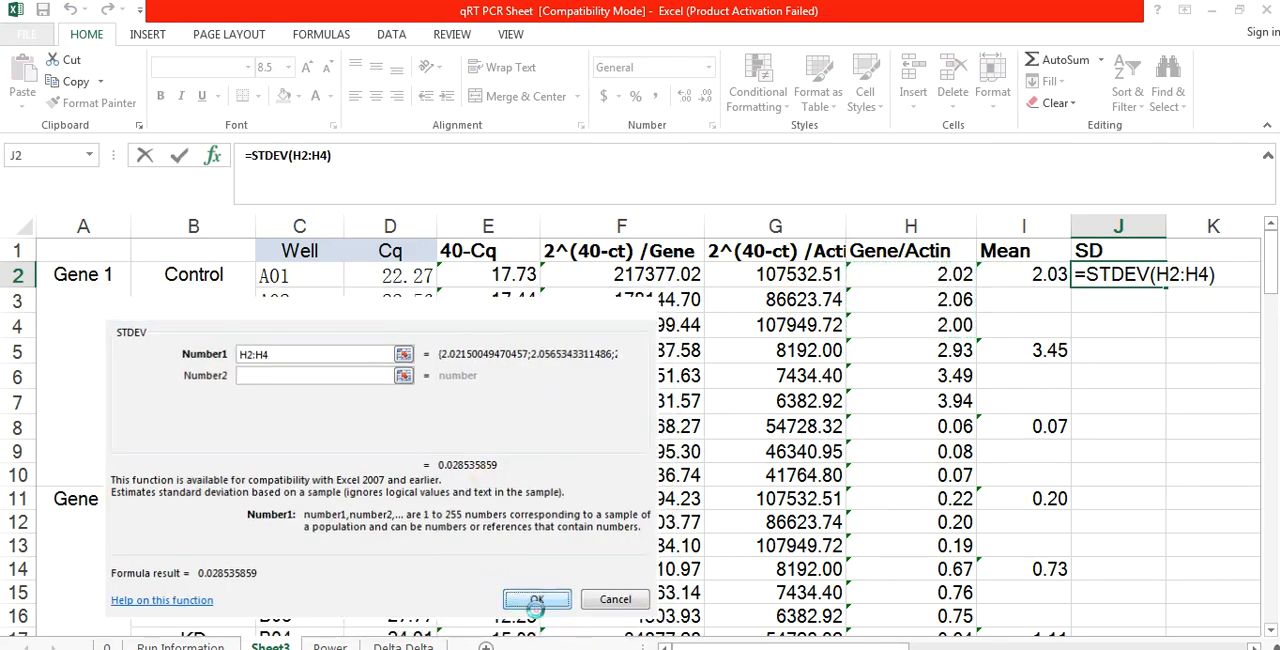
Step: Calculate the Gene 1 OE standard deviation in J5 with =STDEV(H5:H7)
double_click(1093, 352)
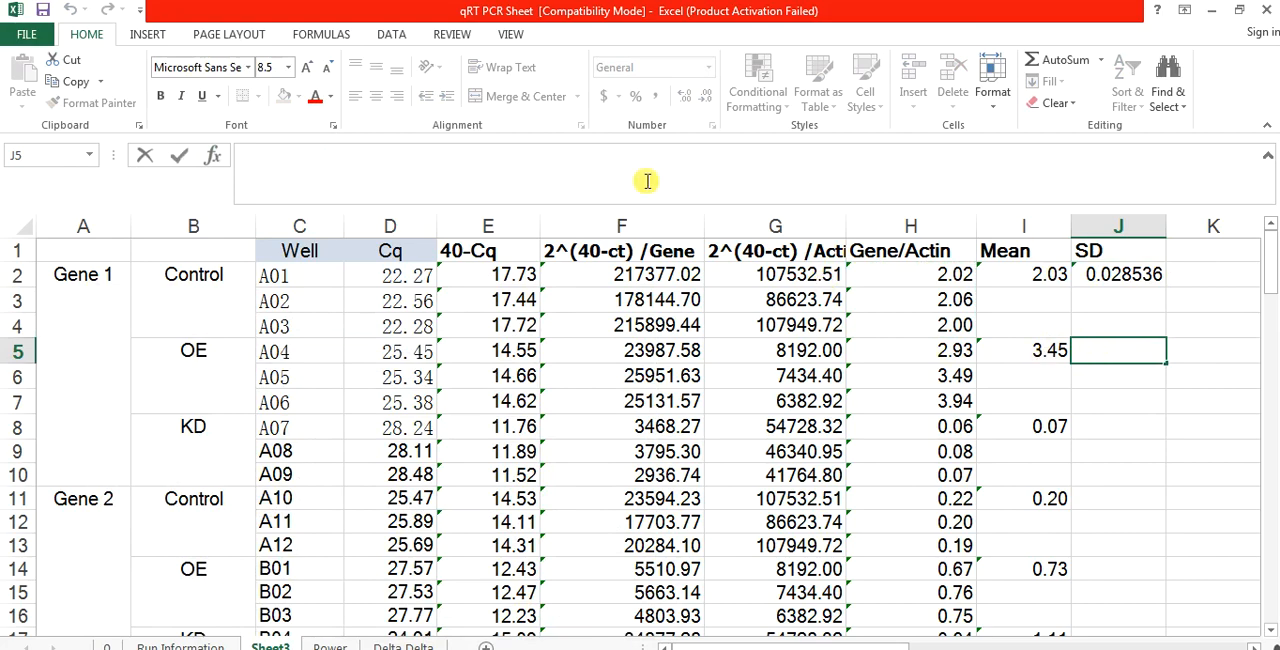
click(212, 155)
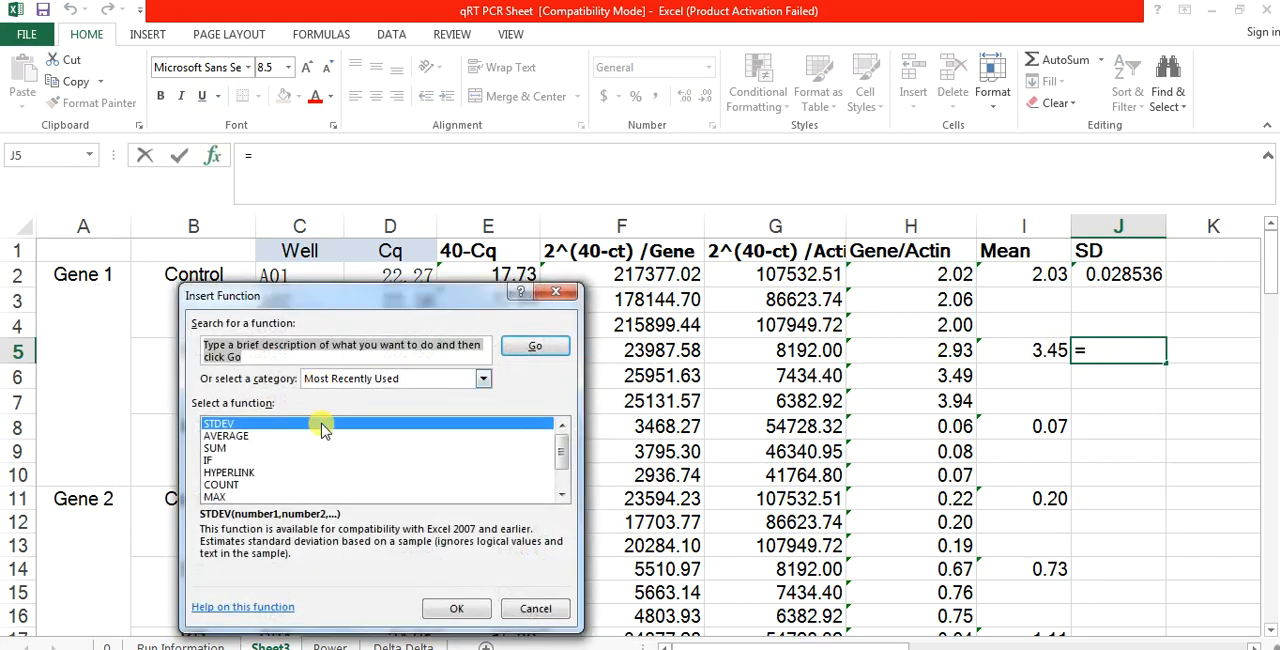
click(462, 612)
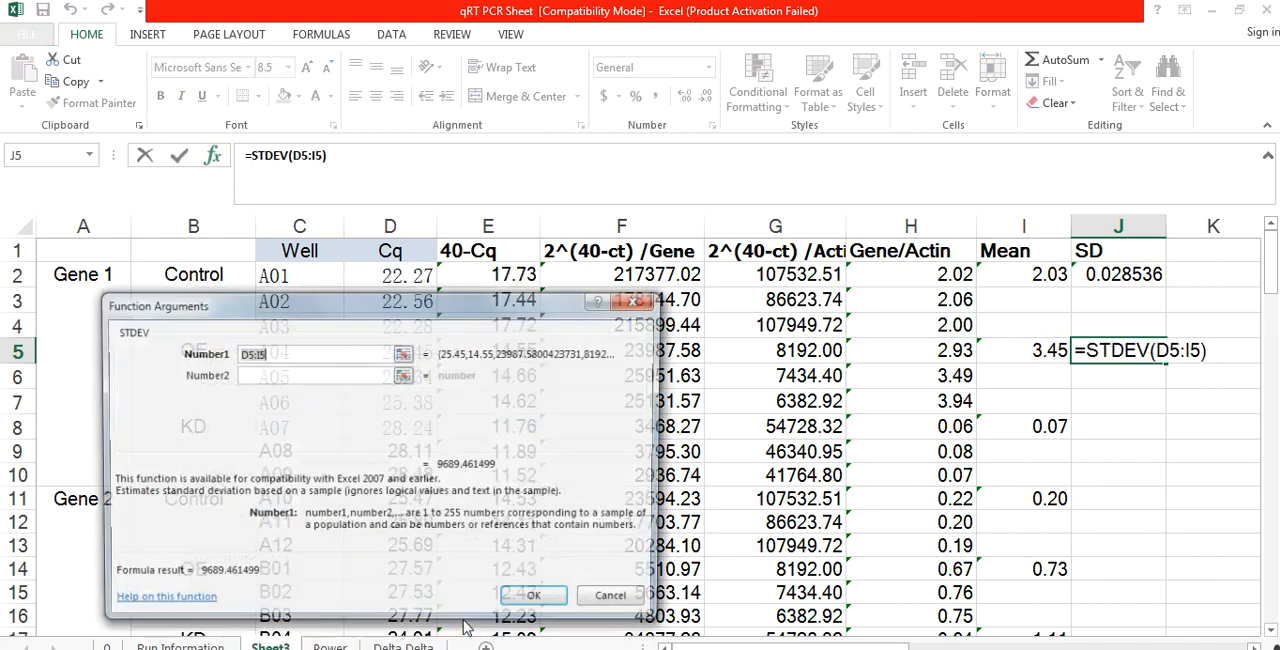
drag(940, 366, 935, 401)
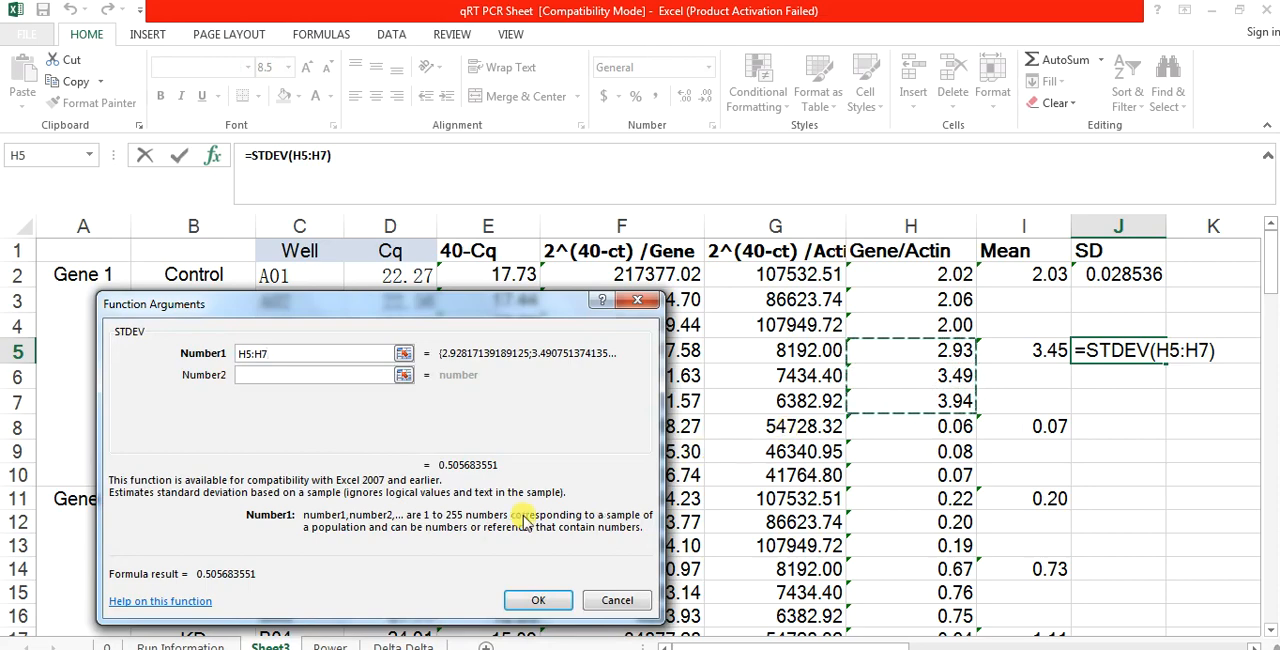
click(537, 600)
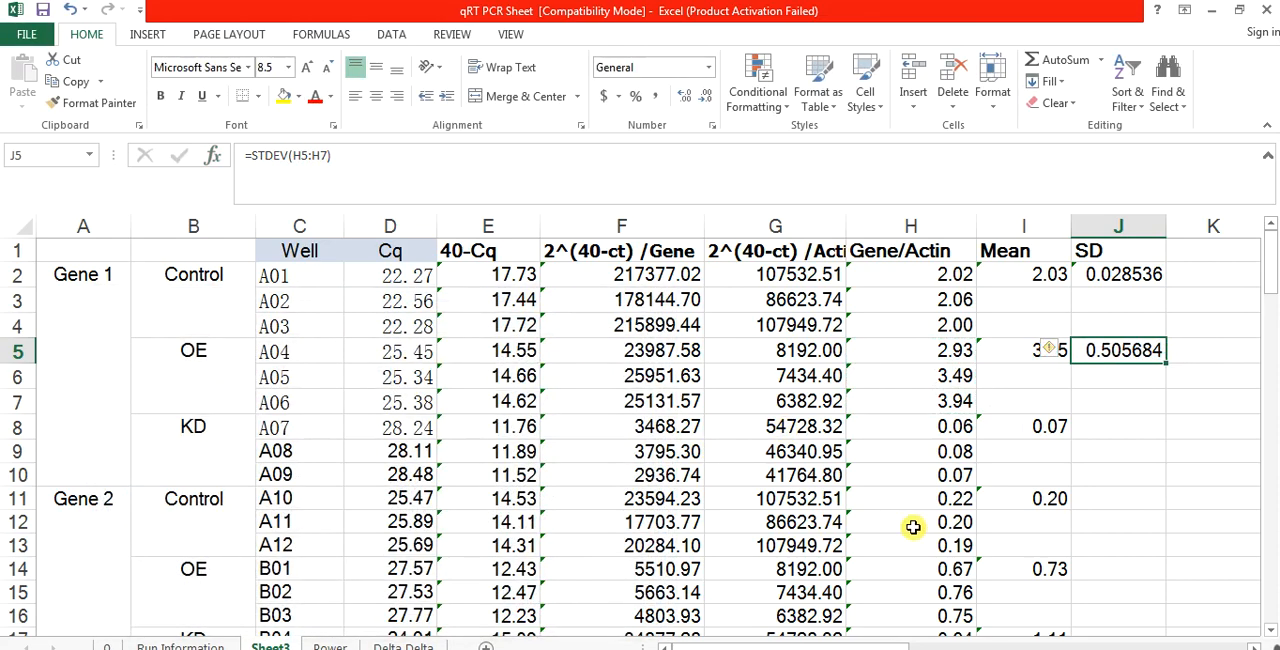
Step: Calculate the Gene 1 KD standard deviation in J8 with =STDEV(H8:H10)
click(1108, 421)
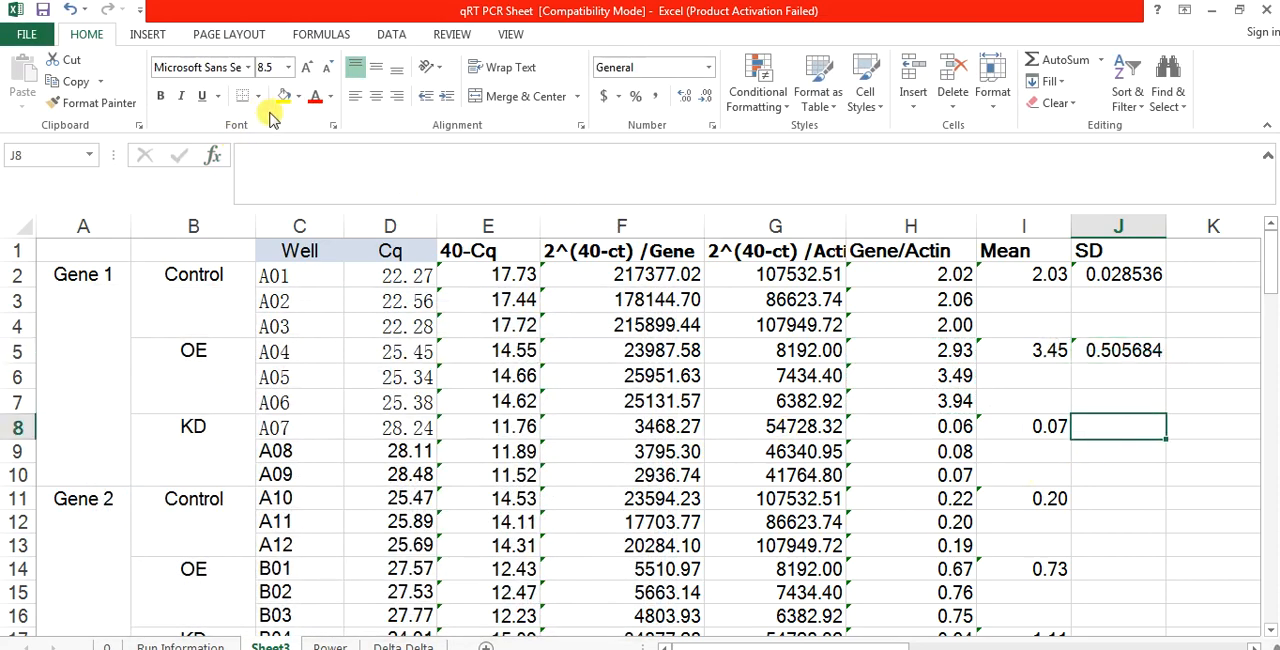
click(213, 155)
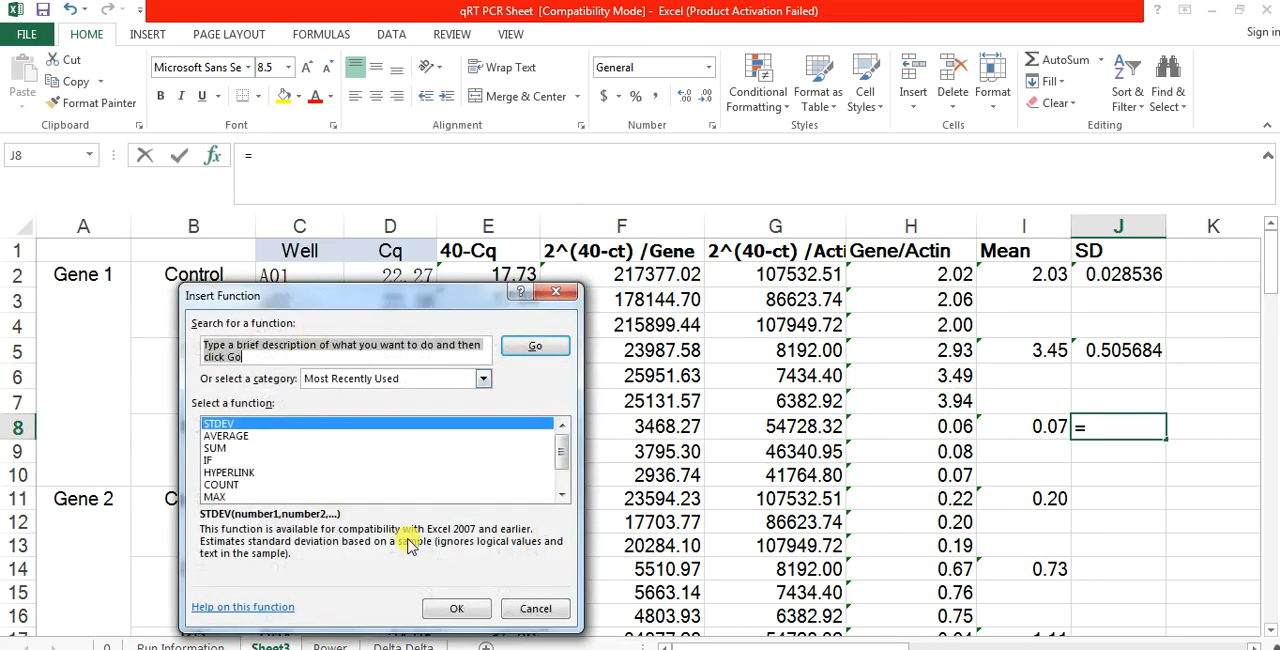
click(462, 609)
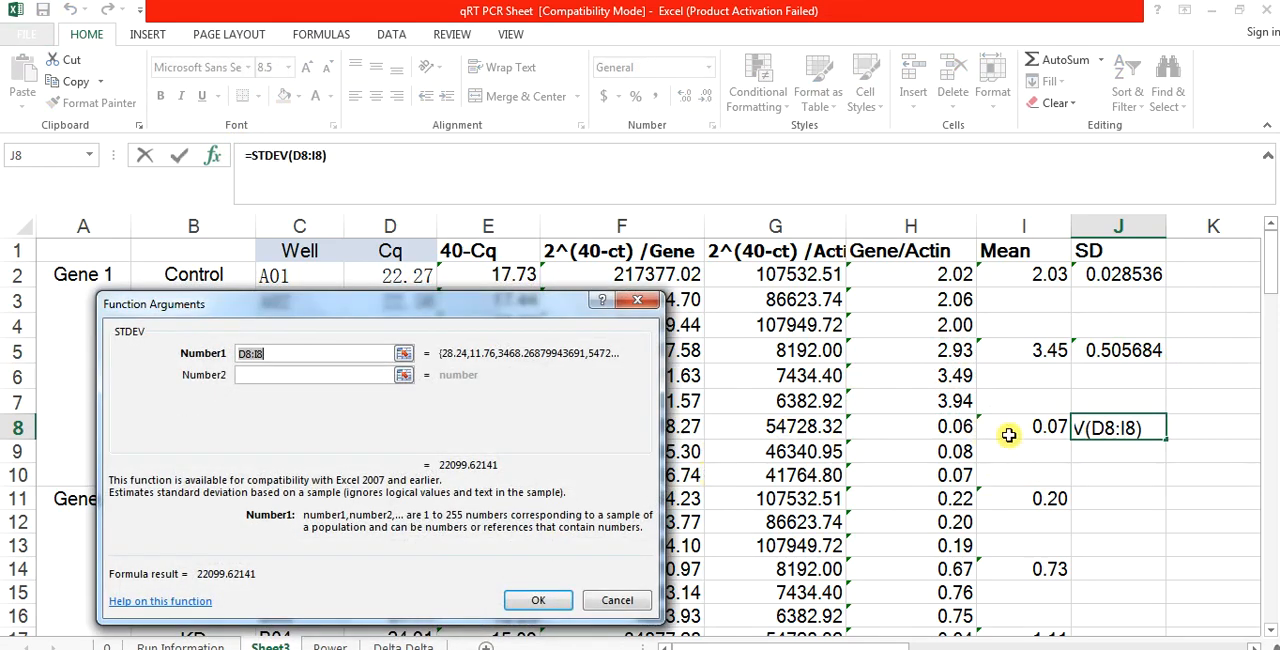
drag(951, 426, 957, 473)
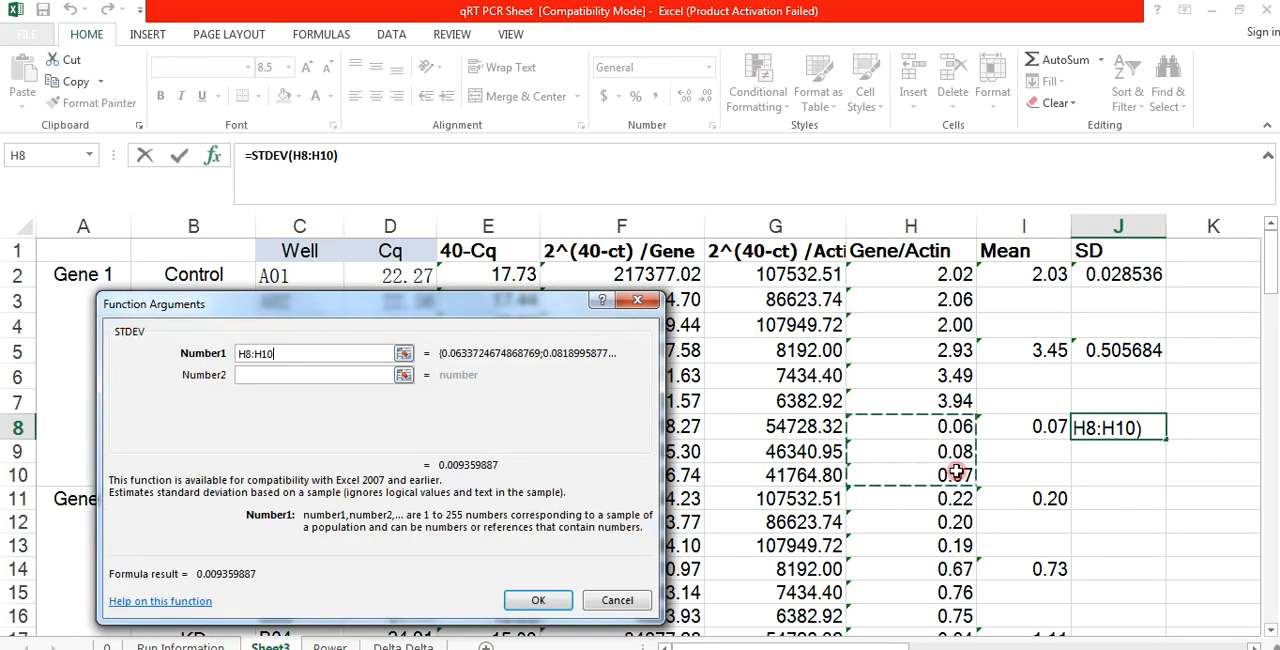
click(538, 601)
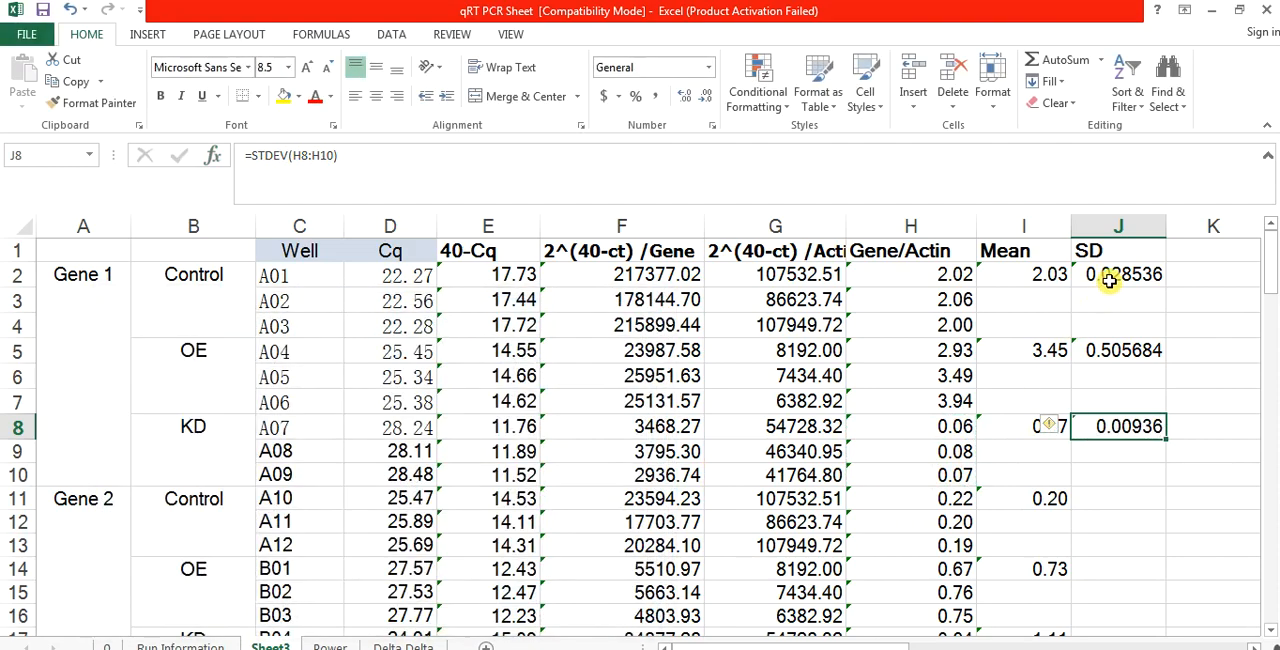
Step: Copy the Gene 1 SD formulas in J2:J8 to the Gene 2 block starting at J11
drag(1109, 280, 1127, 423)
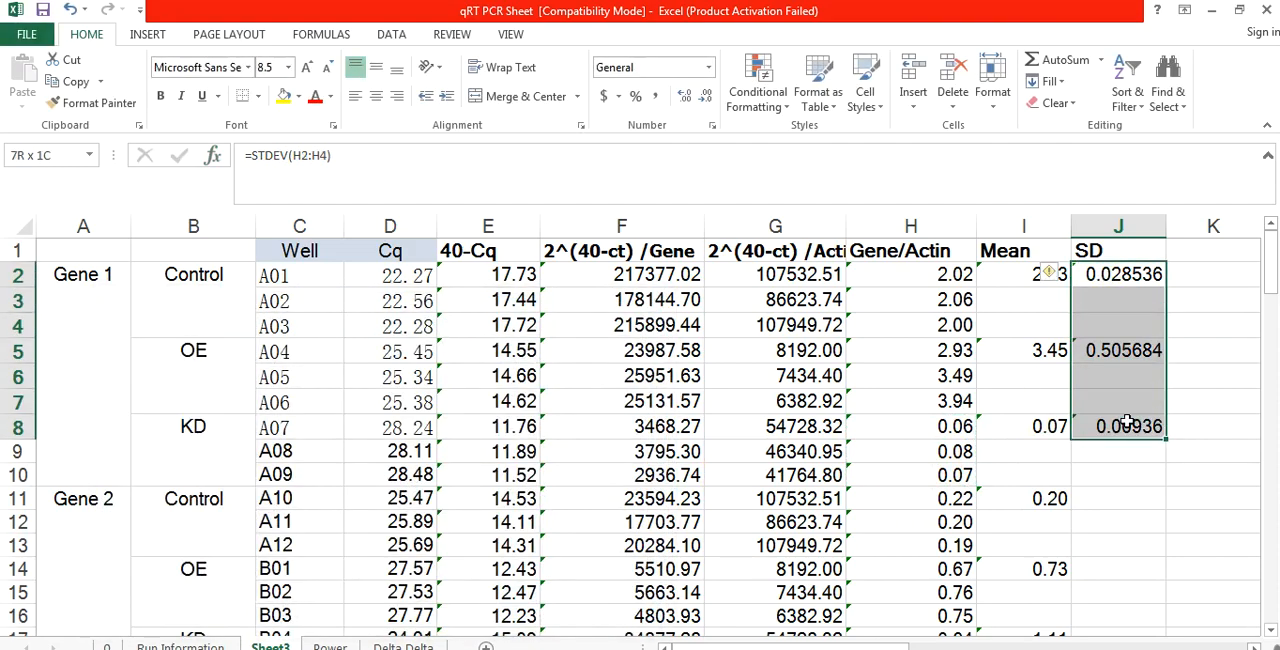
key(ctrl+c)
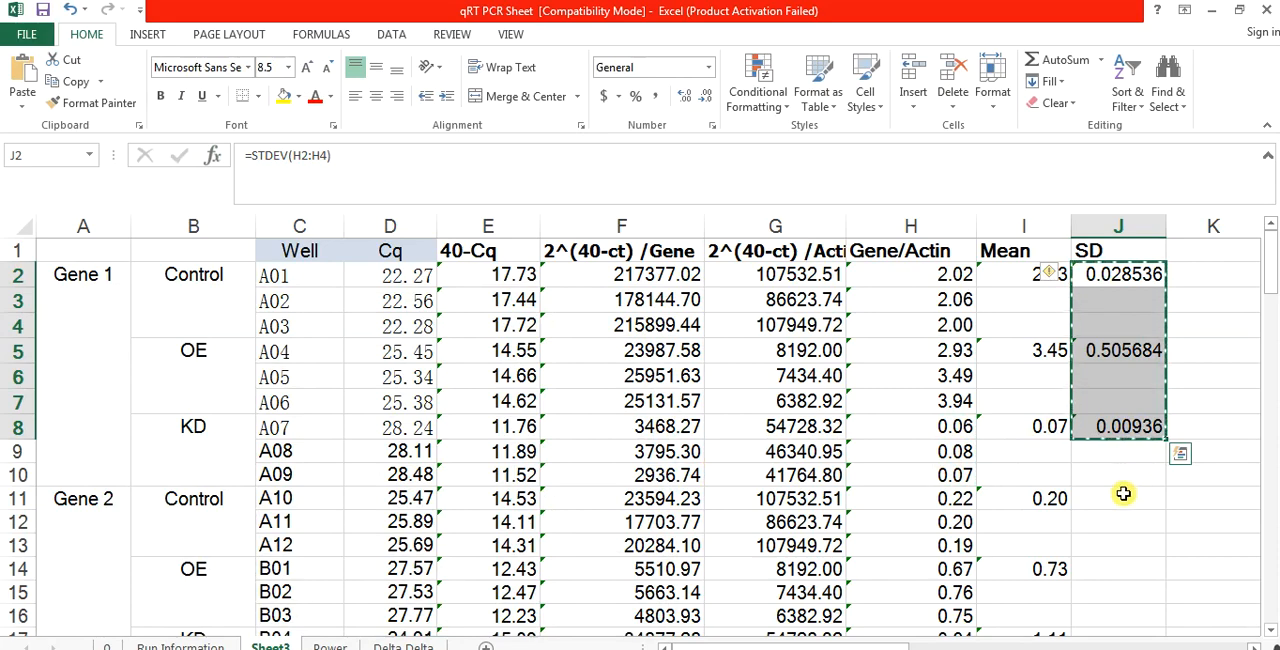
click(1123, 493)
key(ctrl+v)
Step: Paste the copied SD formulas into the Gene 3 block starting at J20
key(Down)
key(Down)
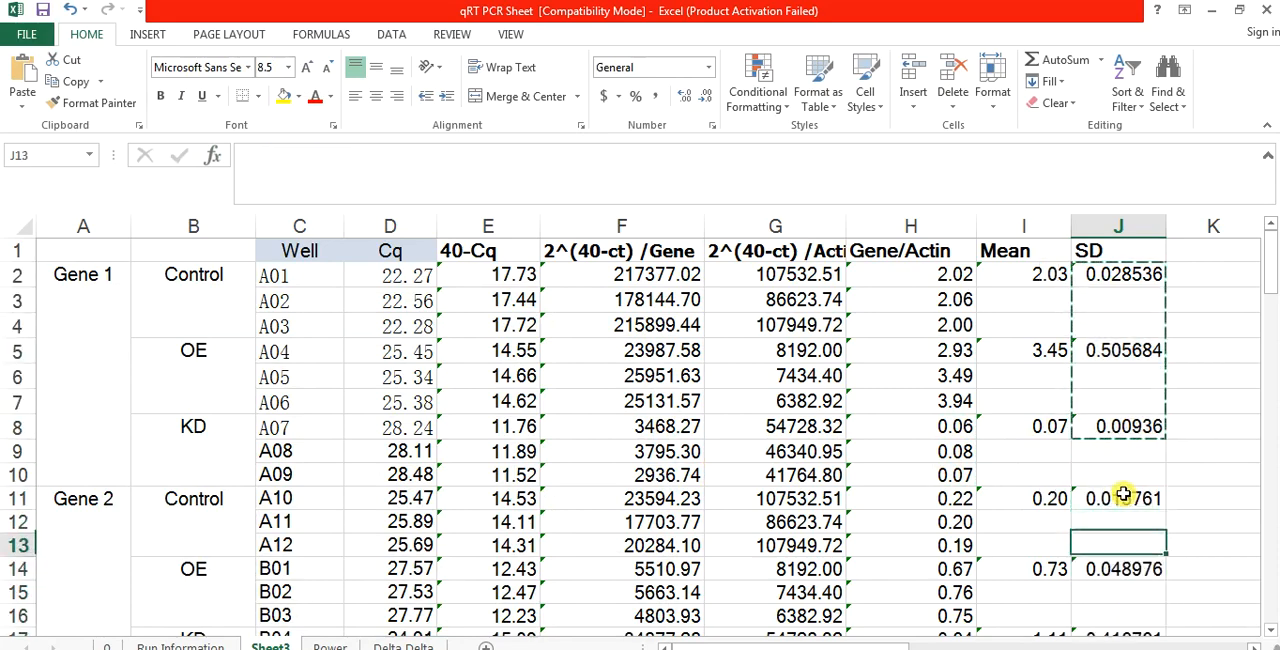
key(Down)
key(Down)
key(Down)
key(Down)
key(Down)
key(Down)
key(Down)
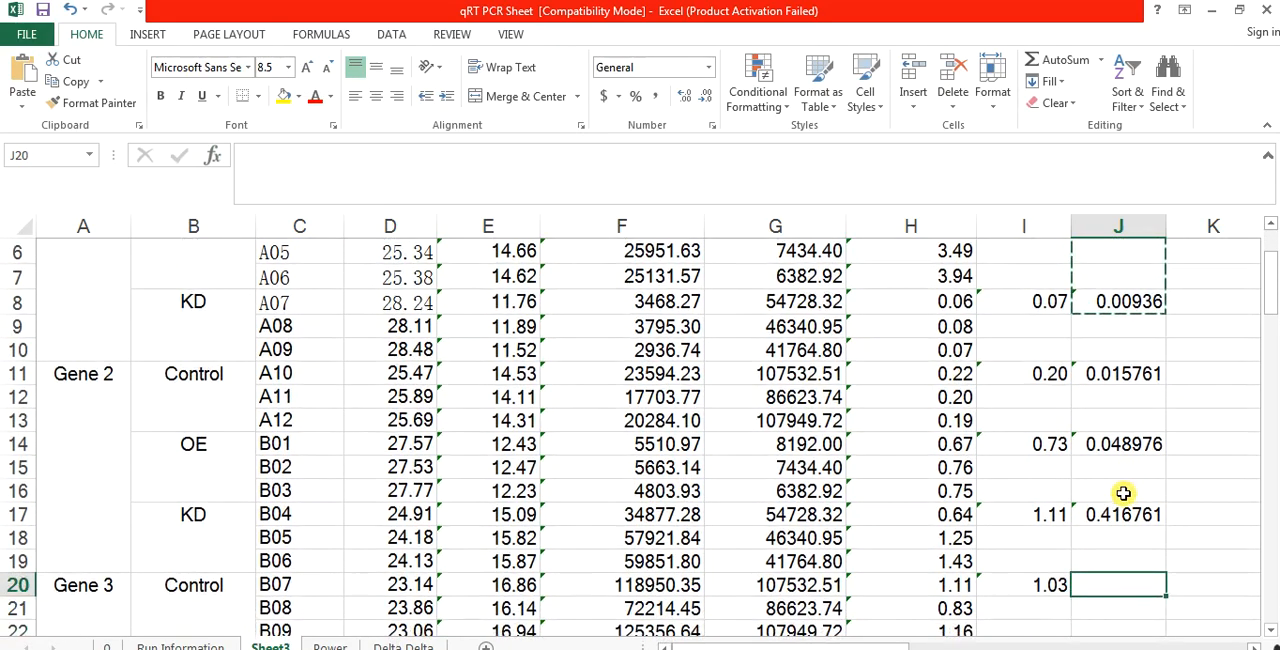
key(ctrl+v)
Step: Paste the copied SD formulas into the Gene 4 block starting at J29
key(Down)
key(Down)
key(Down)
key(Down)
key(Down)
key(Down)
key(Down)
key(Down)
key(Down)
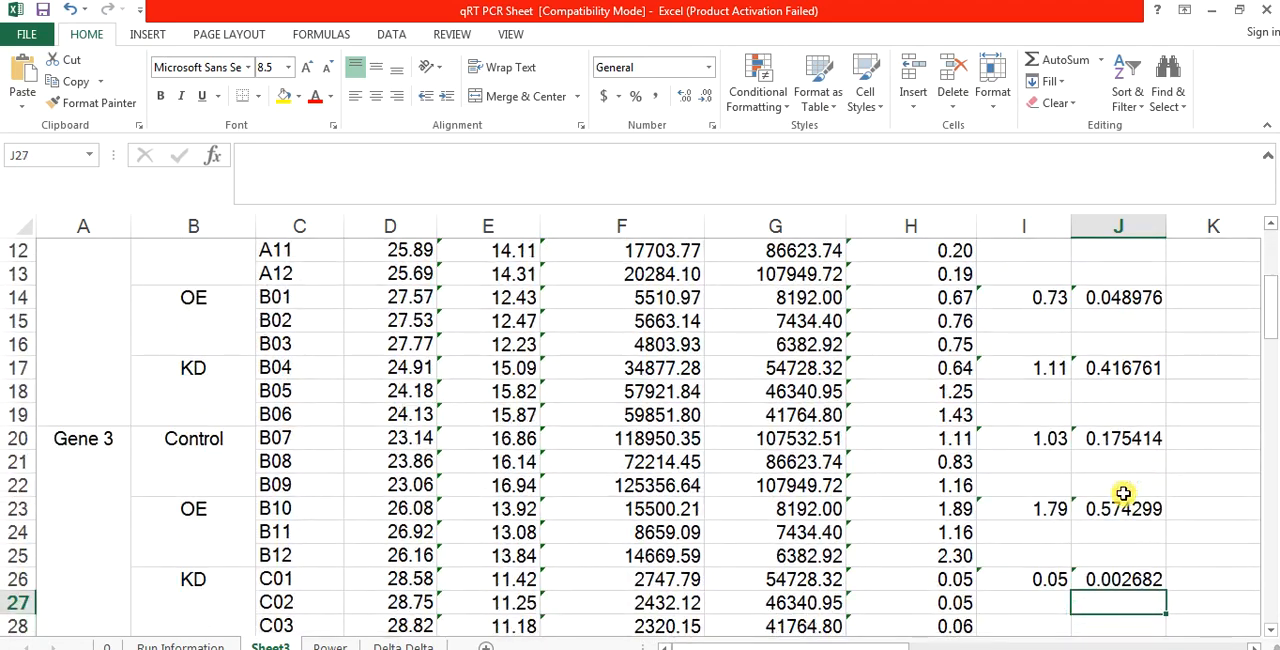
key(ctrl+v)
key(Down)
key(Down)
key(Down)
key(Down)
key(Down)
key(Down)
key(Down)
key(Down)
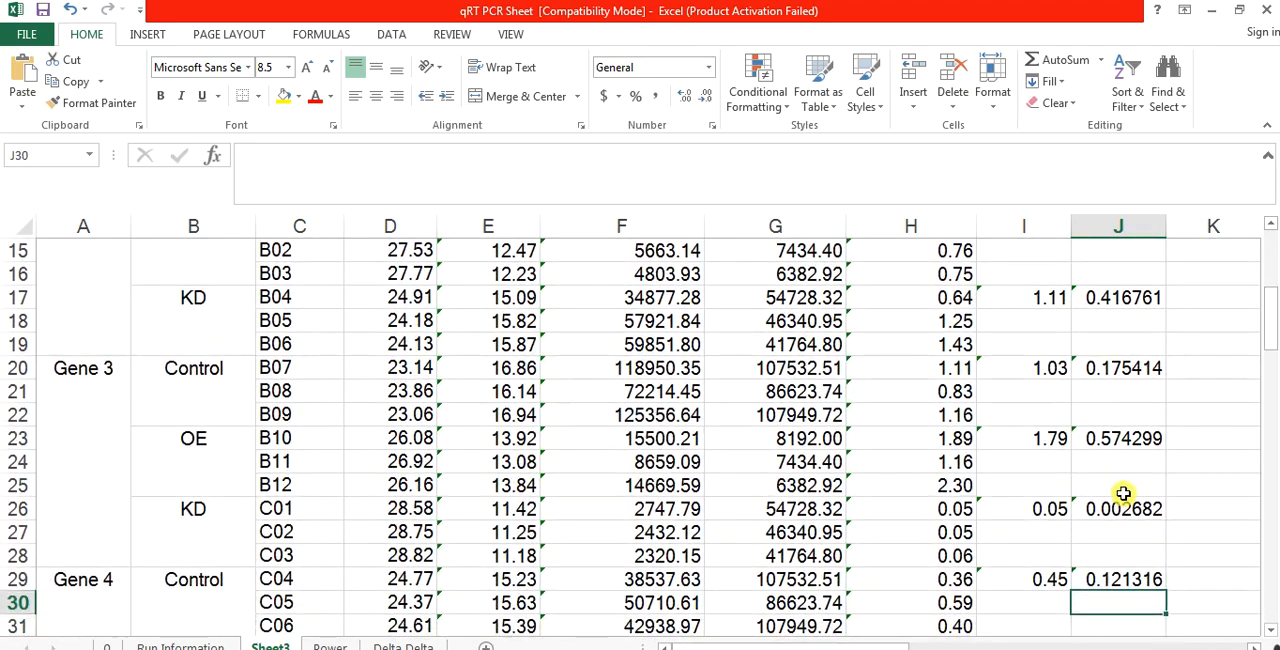
Step: Review the Mean and SD columns from the Gene 4 block back up to Gene 1
key(Up)
key(Up)
key(Up)
key(Up)
key(Up)
key(Up)
key(Up)
key(Up)
key(Up)
key(Up)
key(Up)
key(Up)
key(Up)
key(Up)
key(Up)
key(Up)
key(Up)
key(Up)
key(Up)
key(Up)
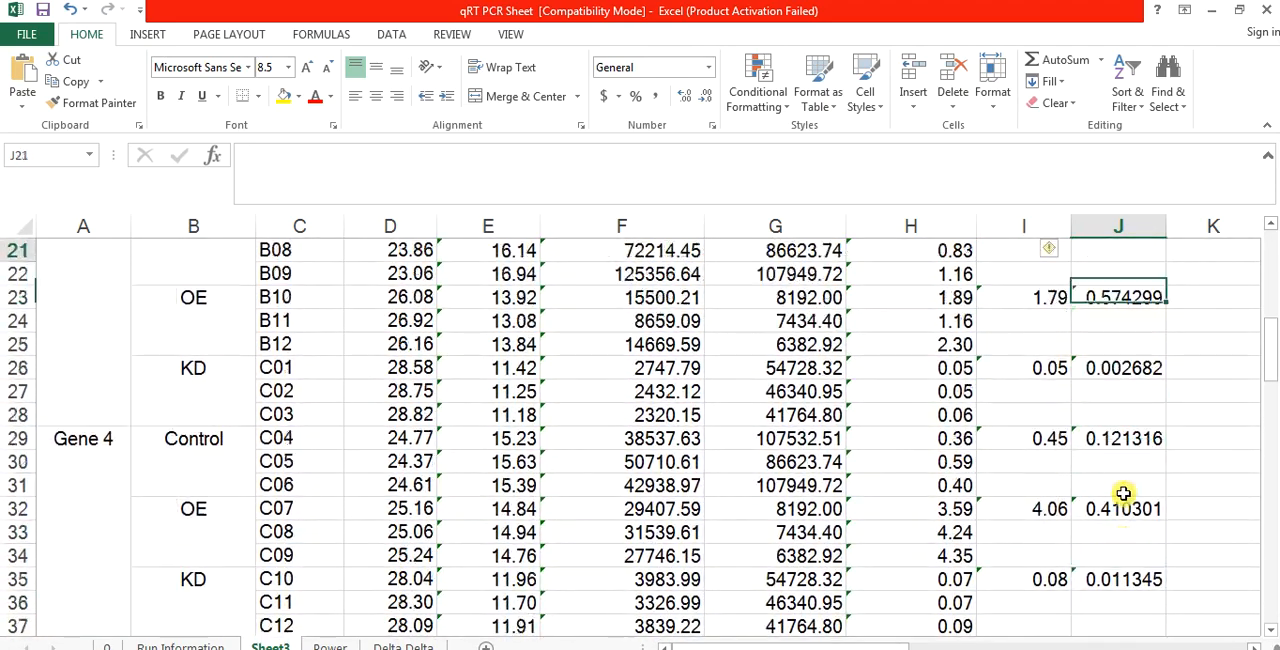
key(Up)
key(Up)
key(Up)
key(Up)
key(Up)
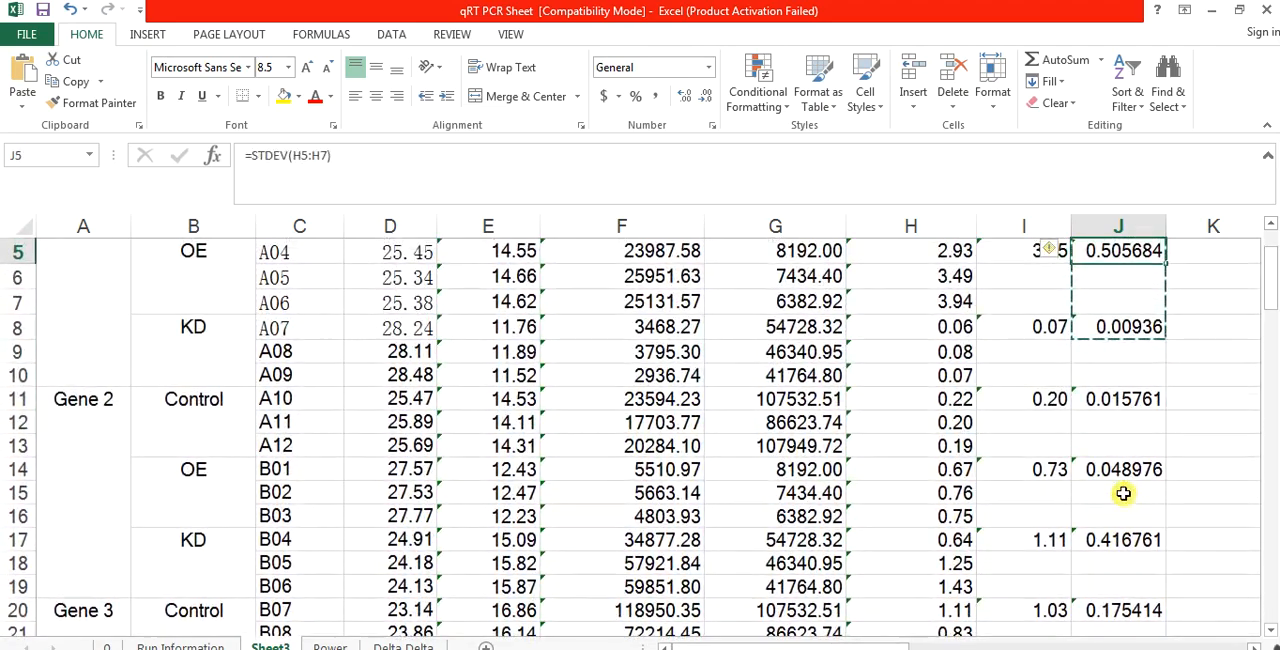
key(Up)
key(Up)
key(Up)
key(Up)
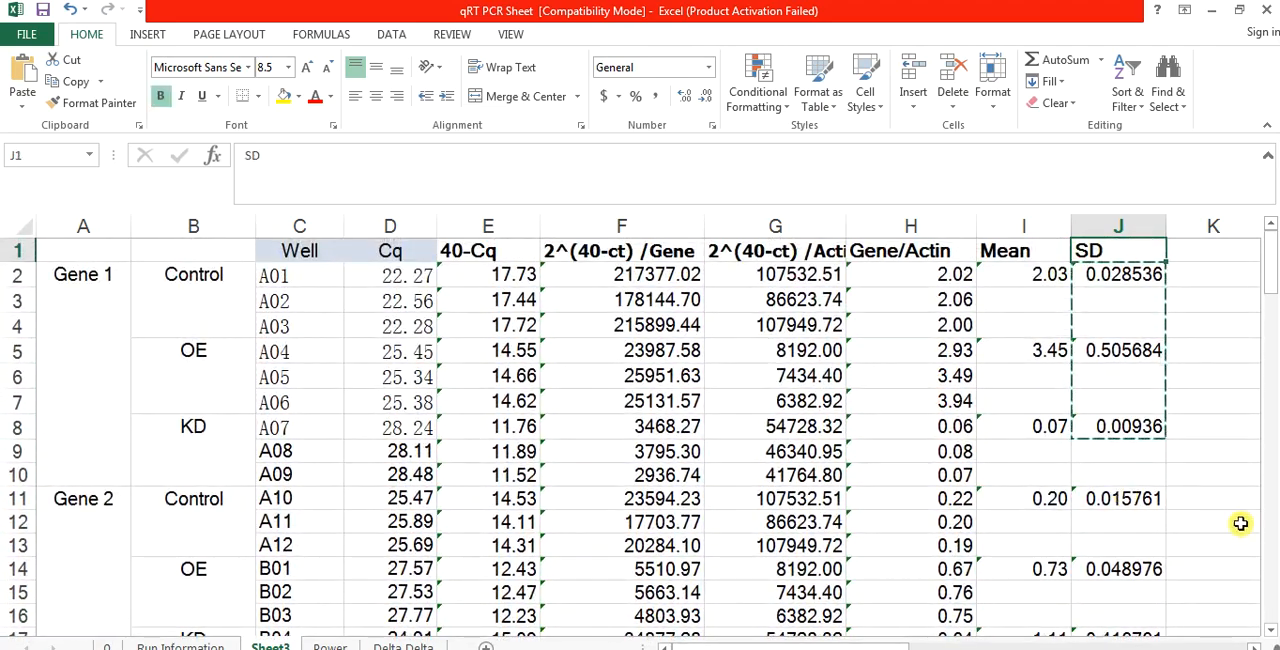
click(1017, 423)
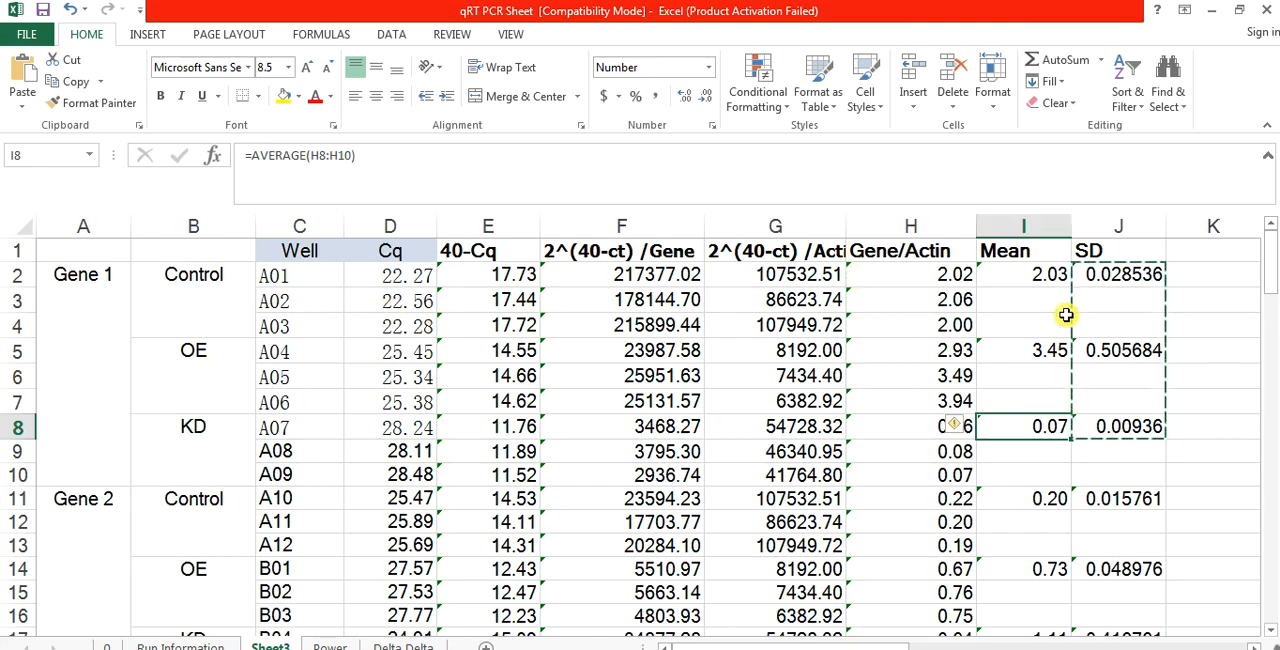
click(1112, 320)
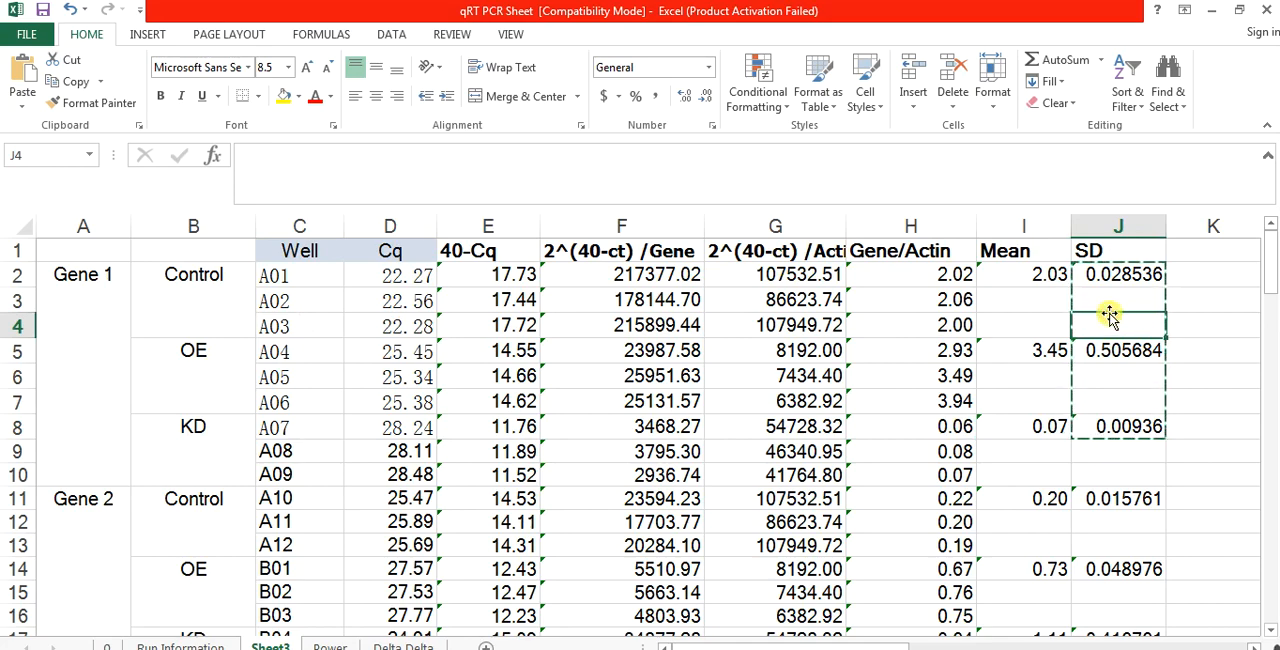
Step: Add an SE heading in K1 and calculate the Gene 1 Control standard error in K2 with =J2/3
click(1204, 254)
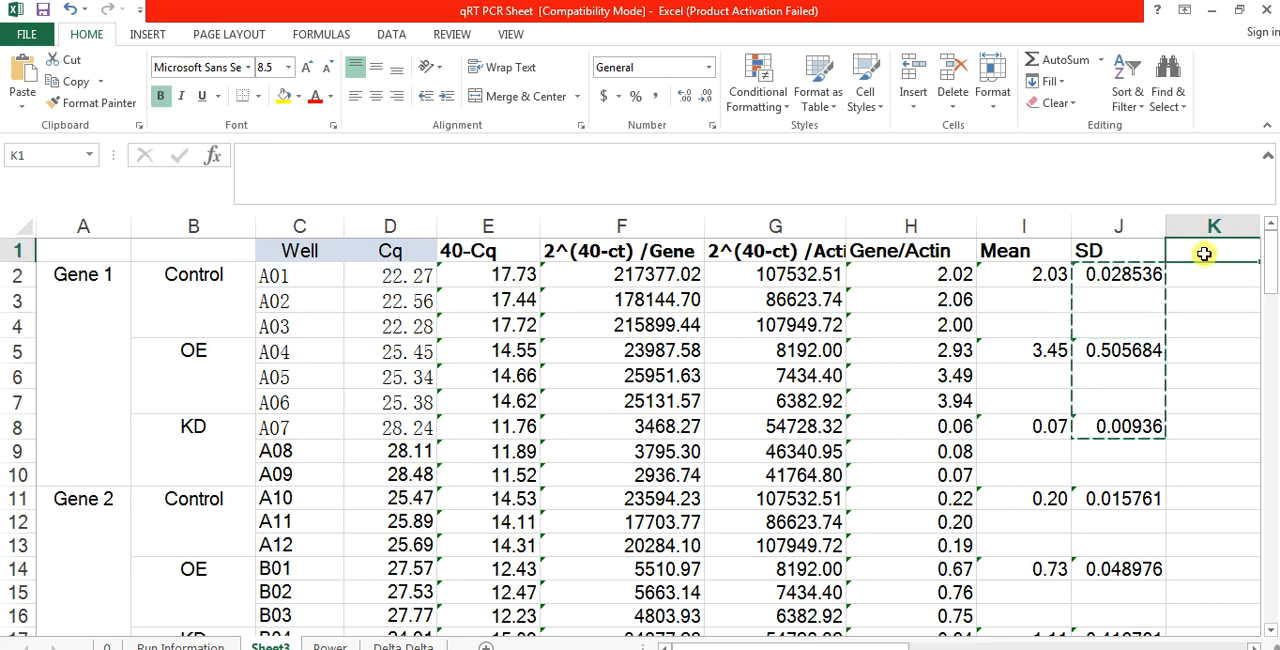
text(SE)
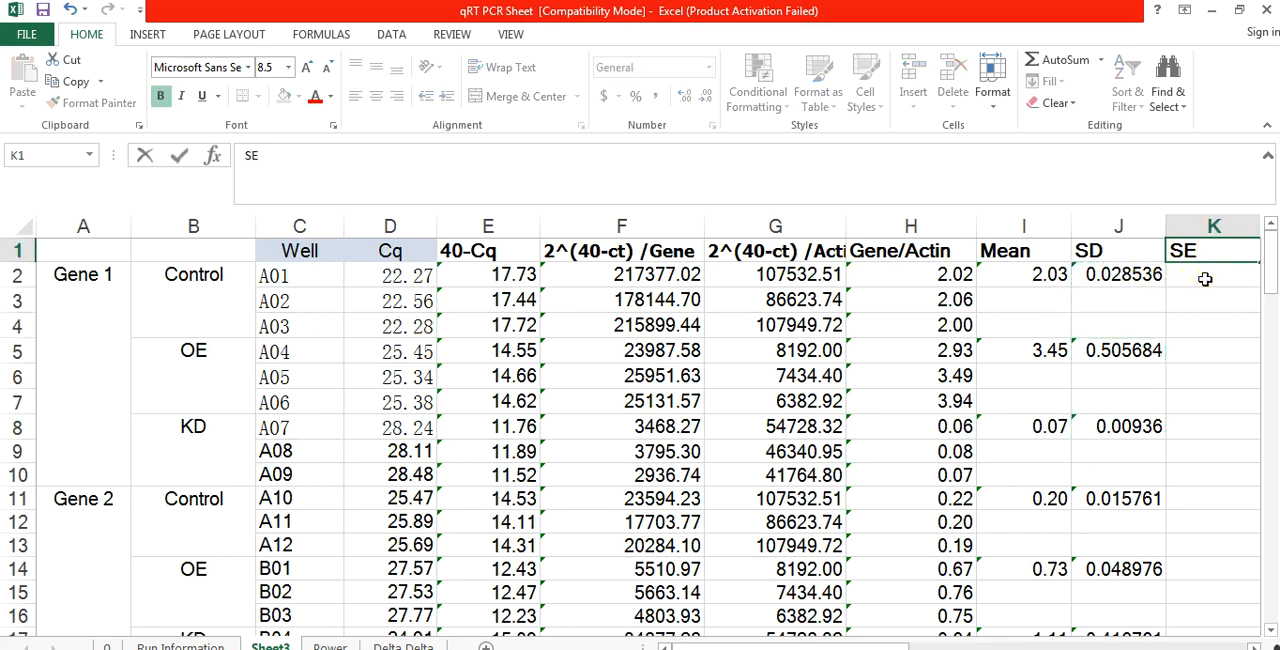
click(1205, 279)
text(=)
click(1140, 277)
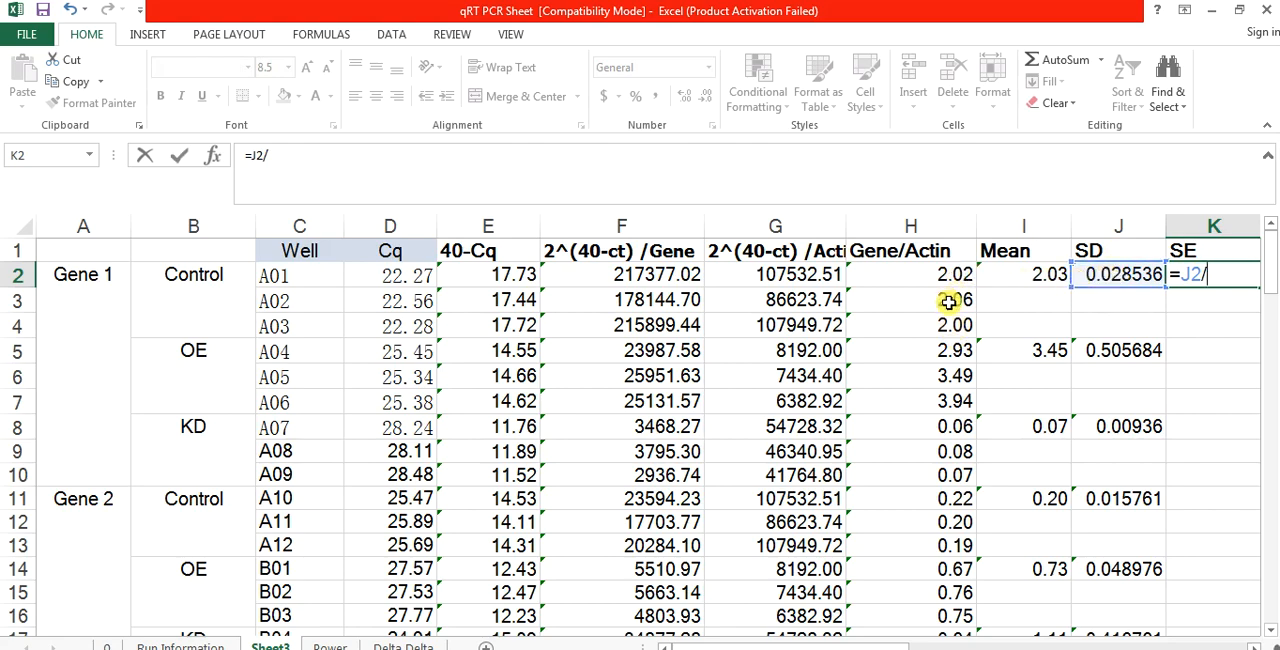
key(Return)
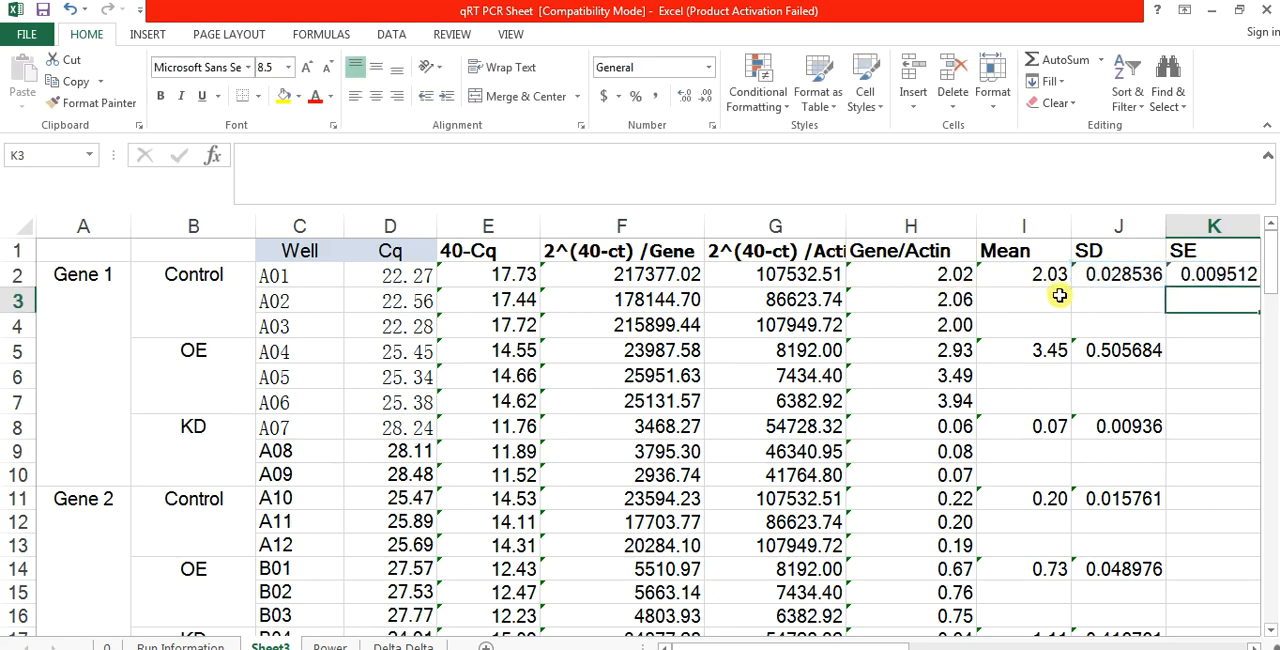
Step: Clear the SE formula in K2 and the SE heading in K1
click(1205, 273)
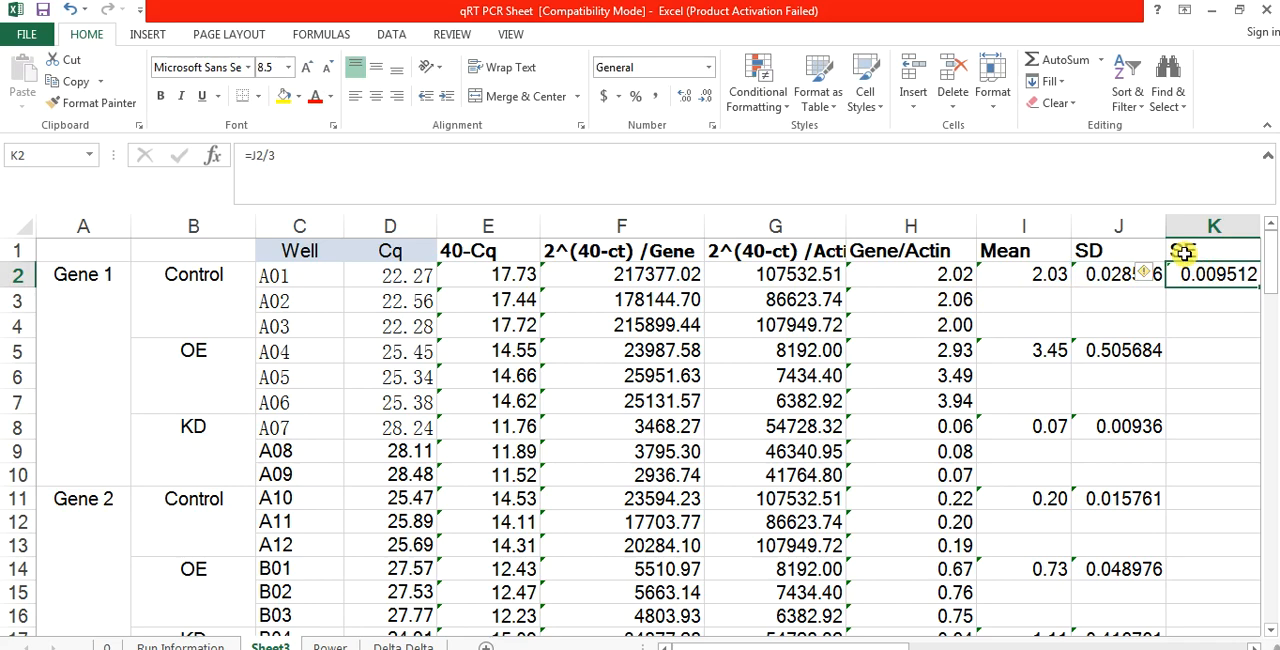
key(Delete)
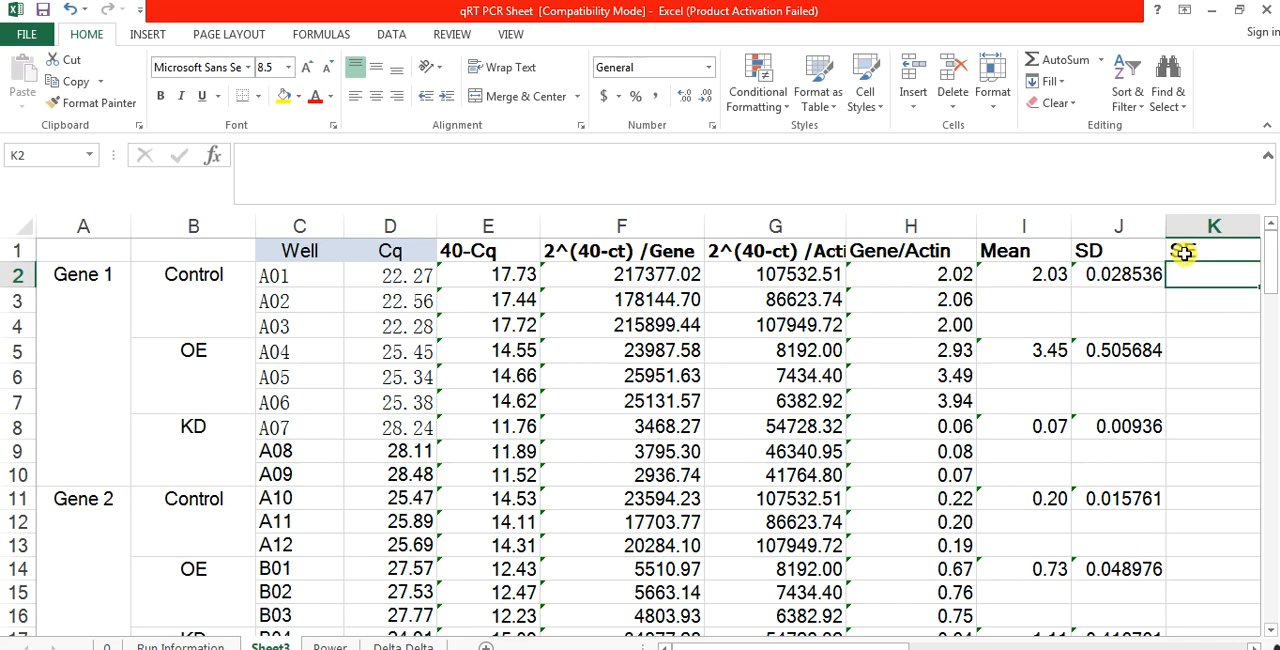
click(1183, 253)
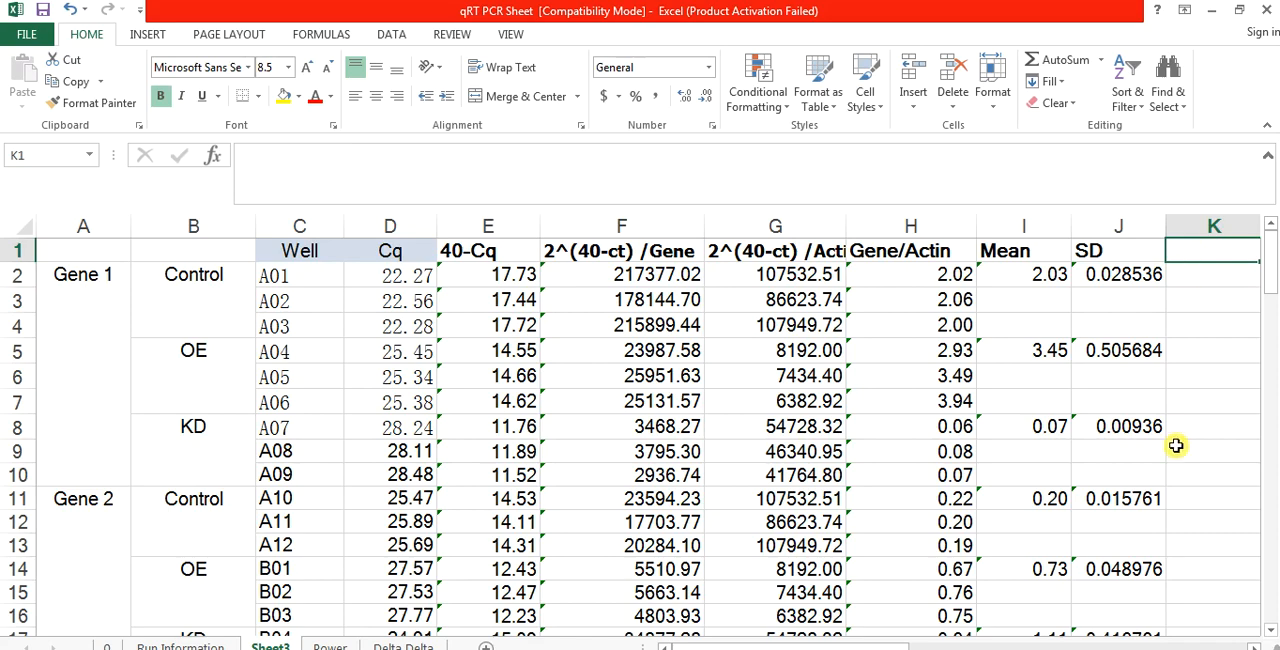
Step: Enter the summary table column headings Control, OE and KD in L2, M2 and N2
drag(876, 640, 945, 647)
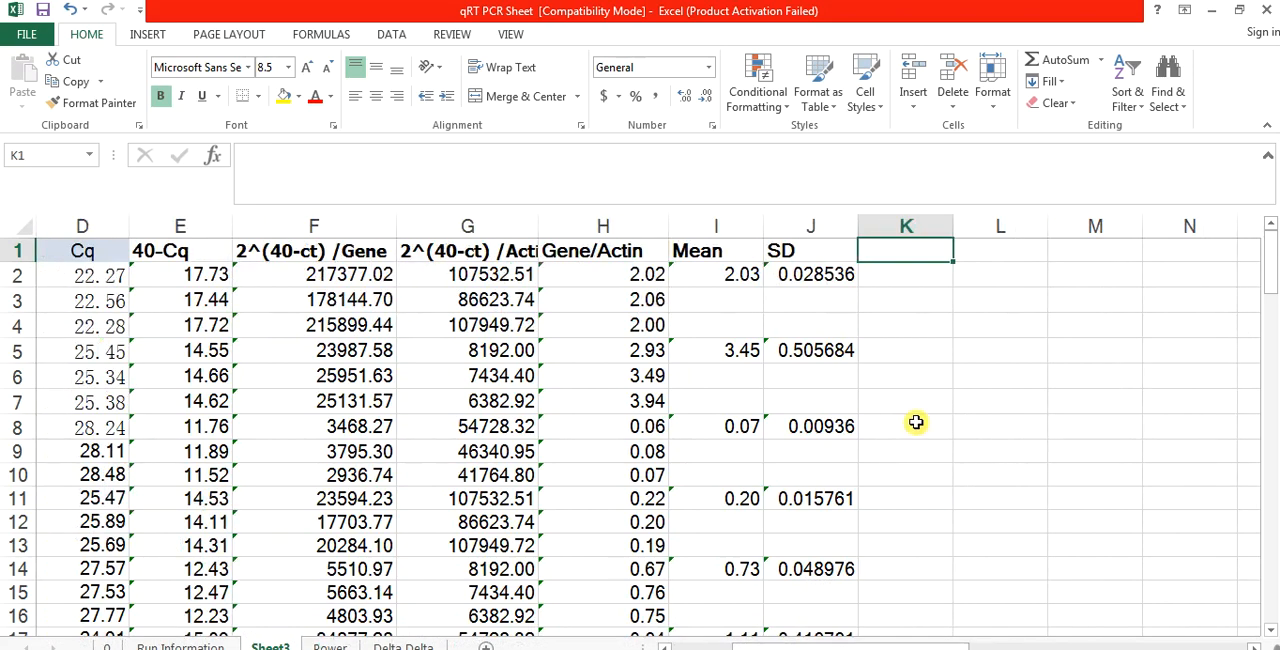
click(980, 306)
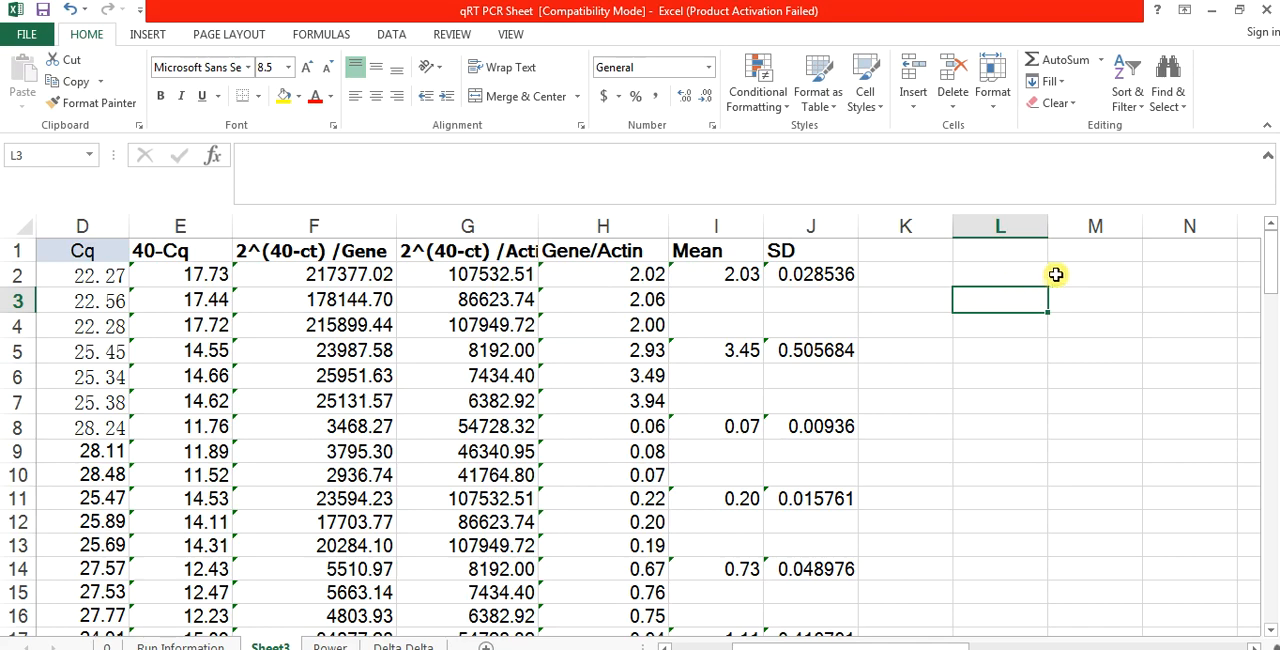
click(1064, 274)
click(1064, 274)
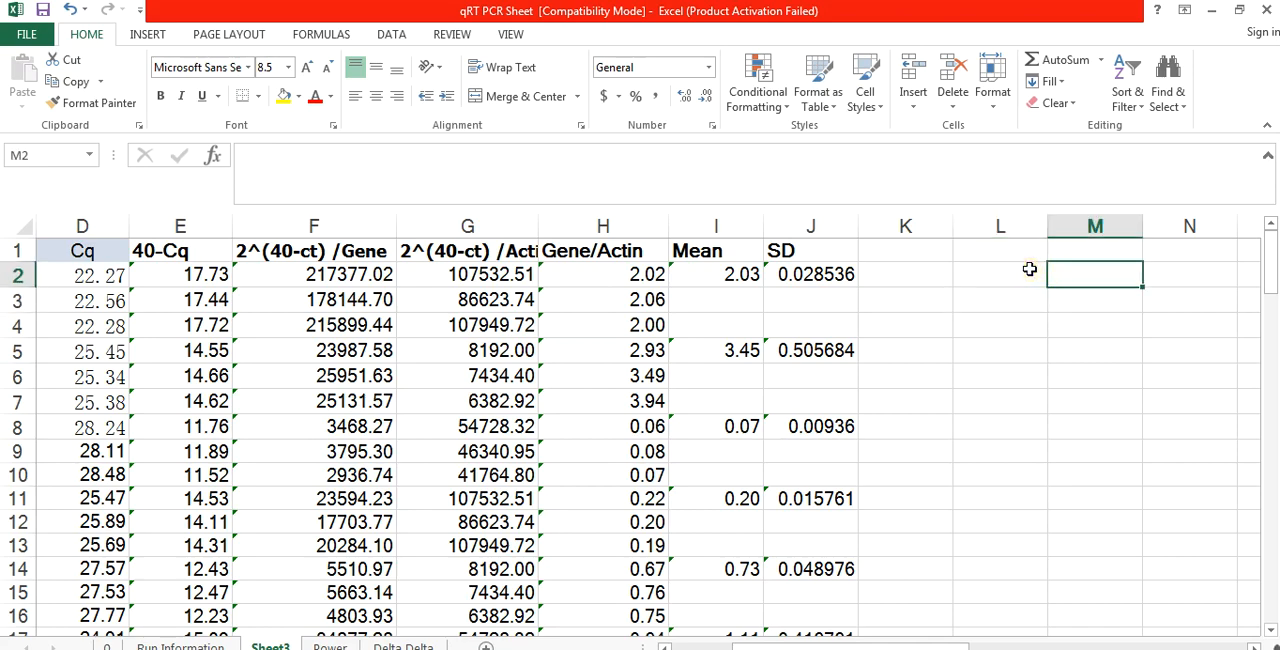
click(1029, 269)
text(Control)
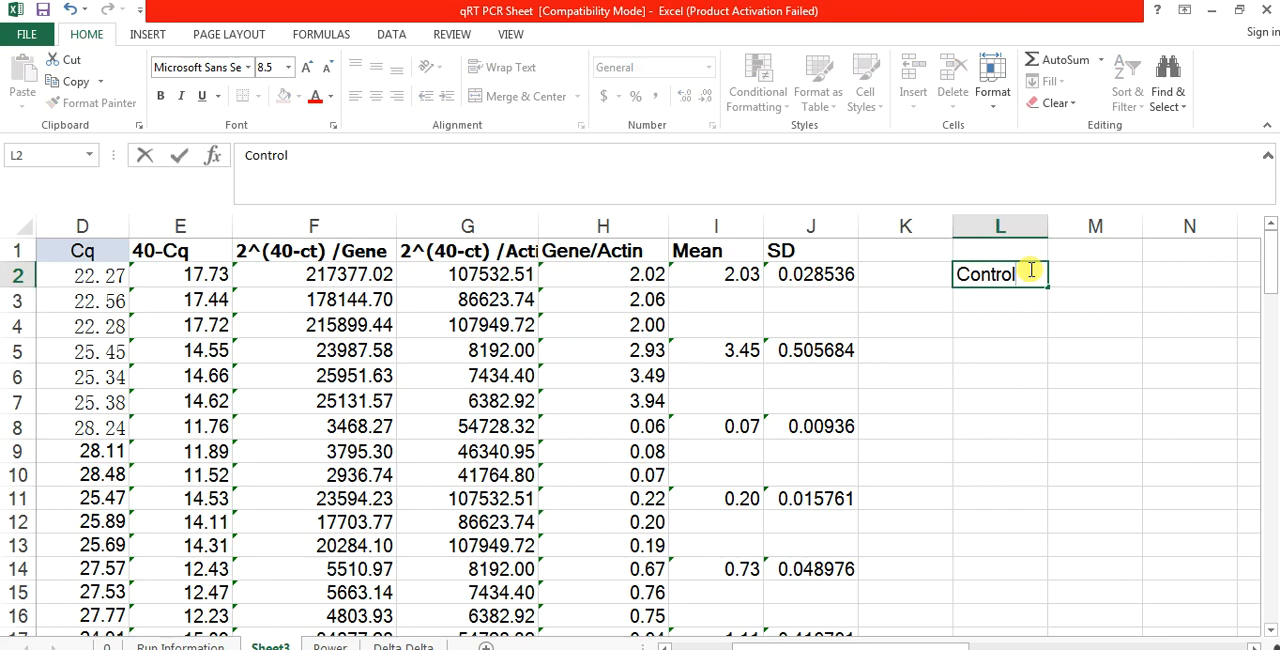
click(1085, 272)
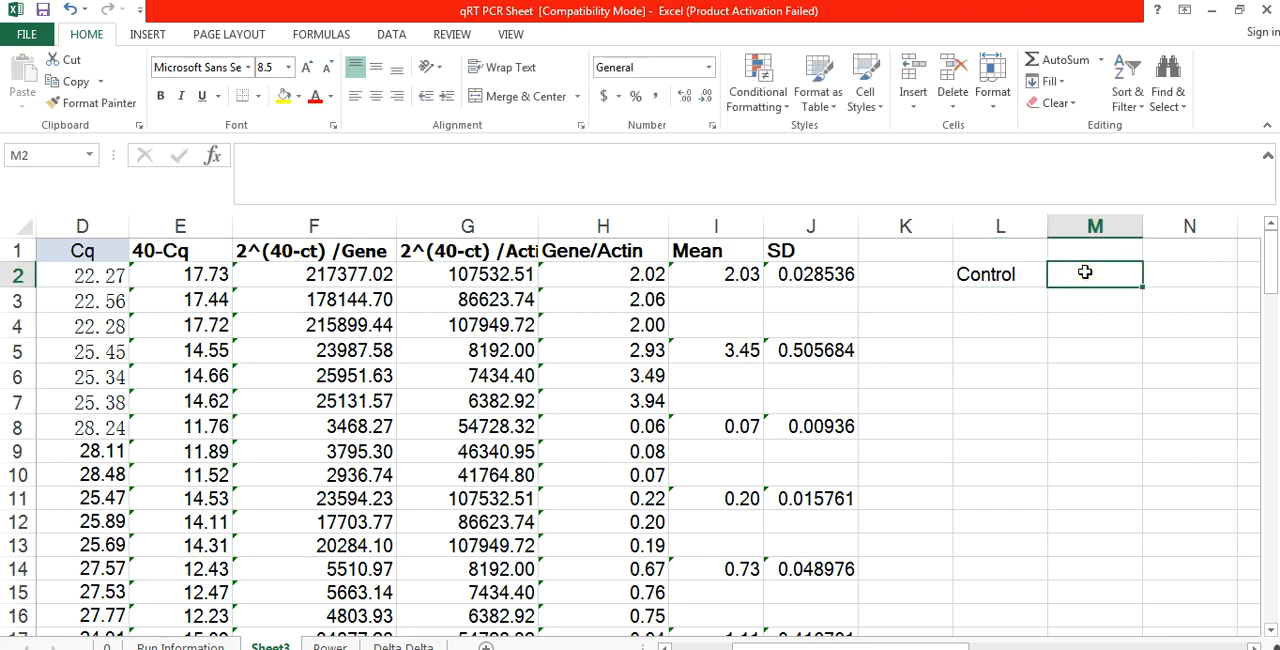
text(OE)
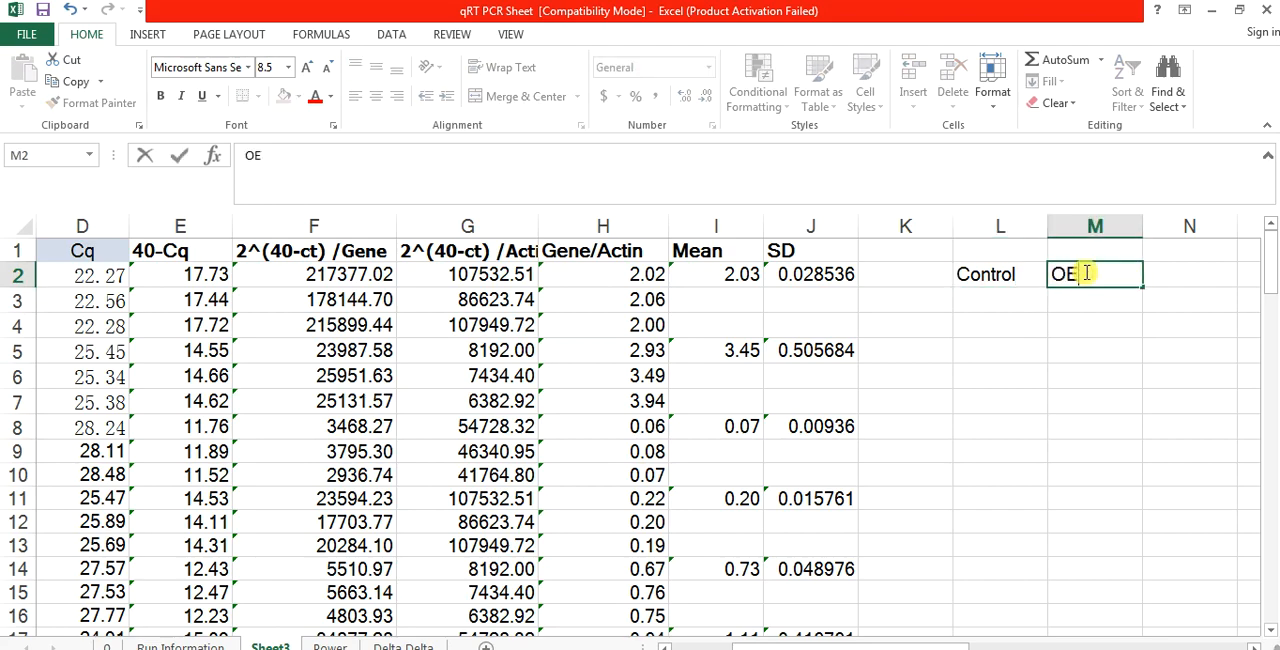
click(1150, 272)
text(KD)
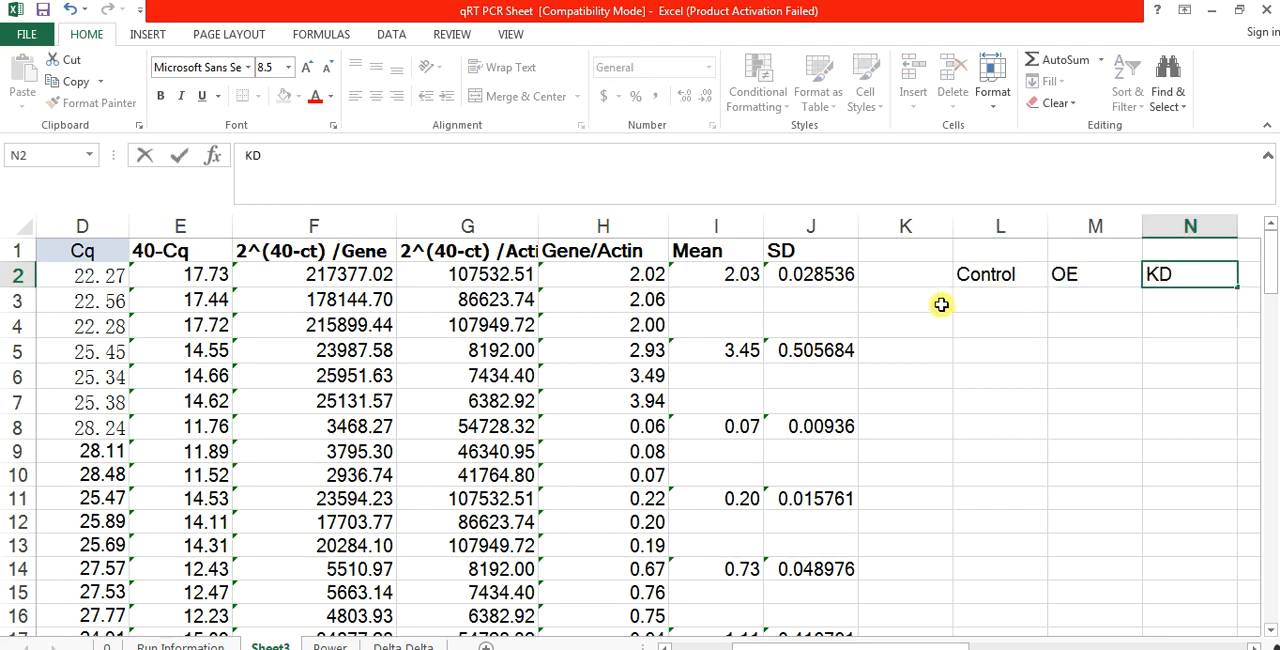
Step: Enter the summary table row labels Gene1, Gene2, Gene3 and Gene4 in K3 through K6
click(937, 304)
text(Gene)
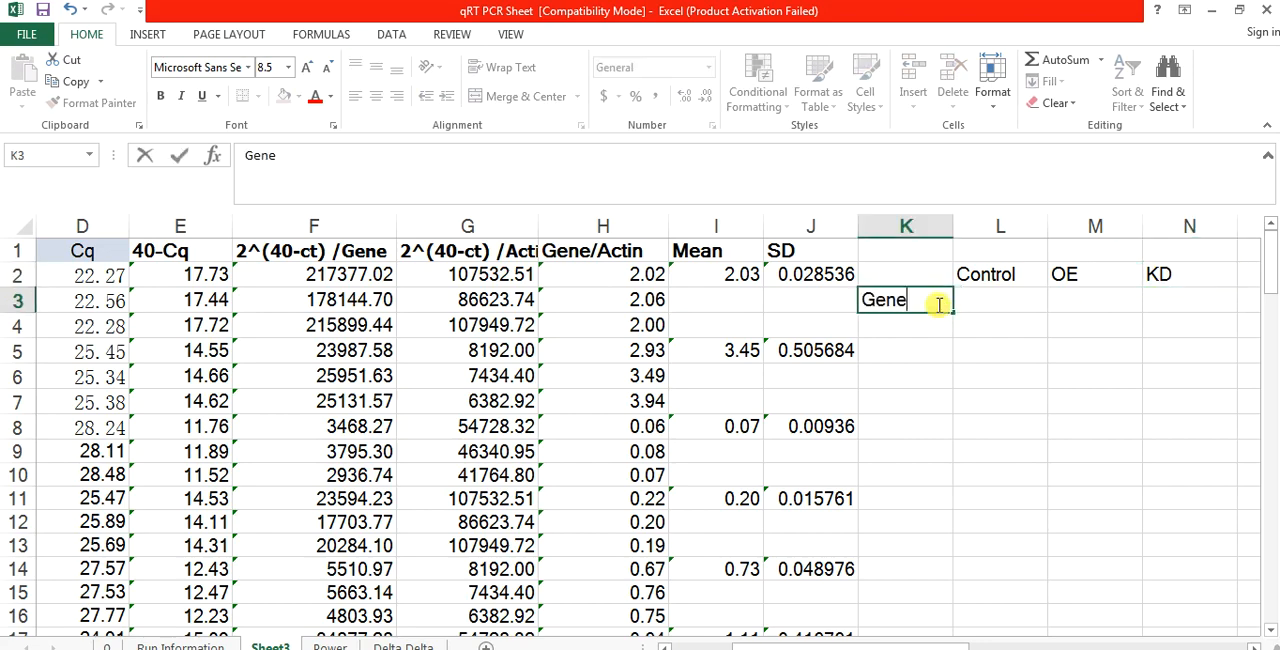
text(1)
key(Return)
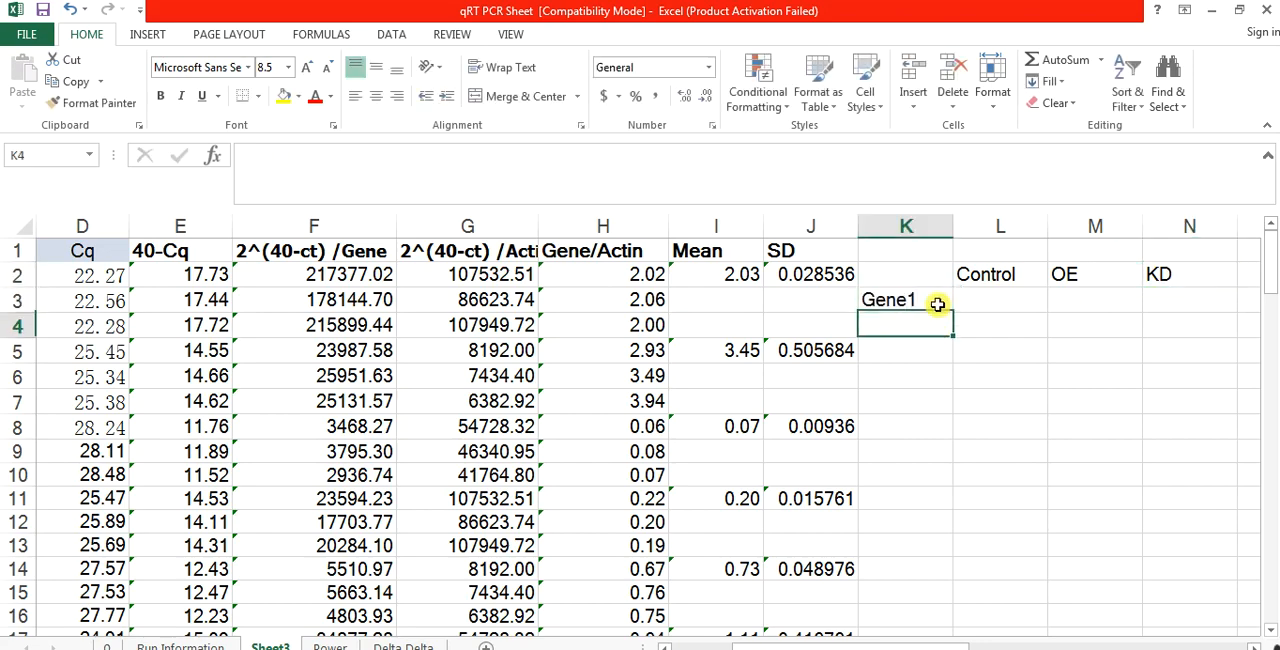
text(G)
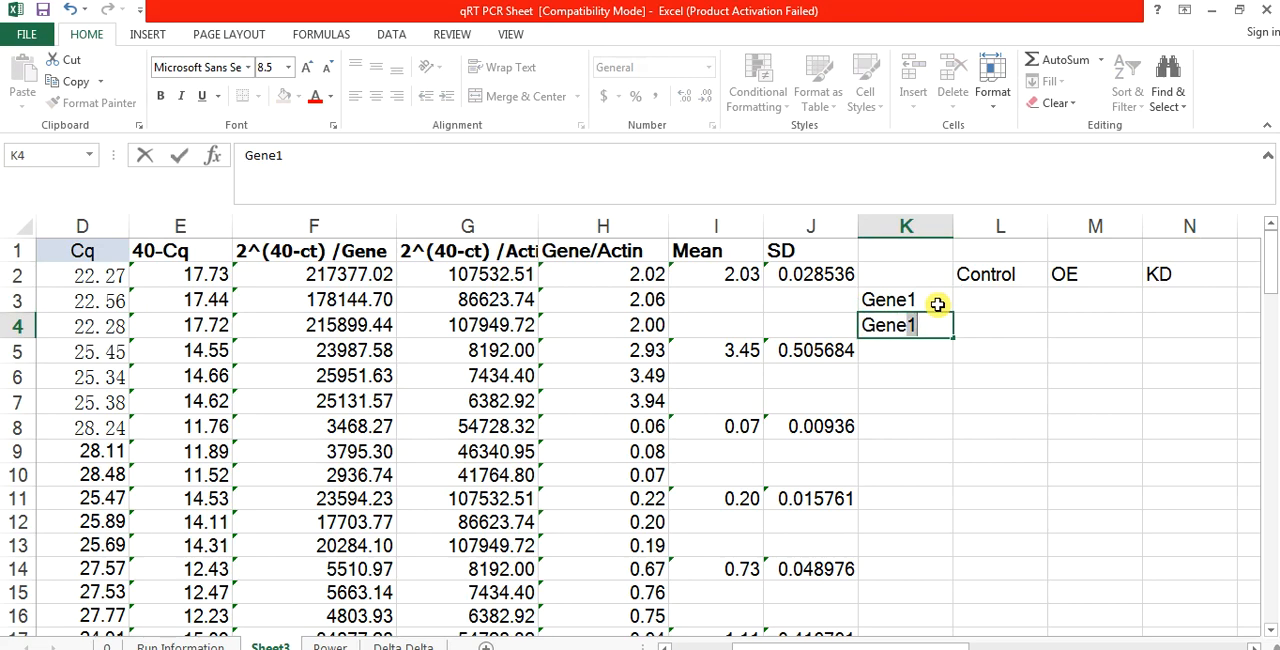
text(ene2)
key(Return)
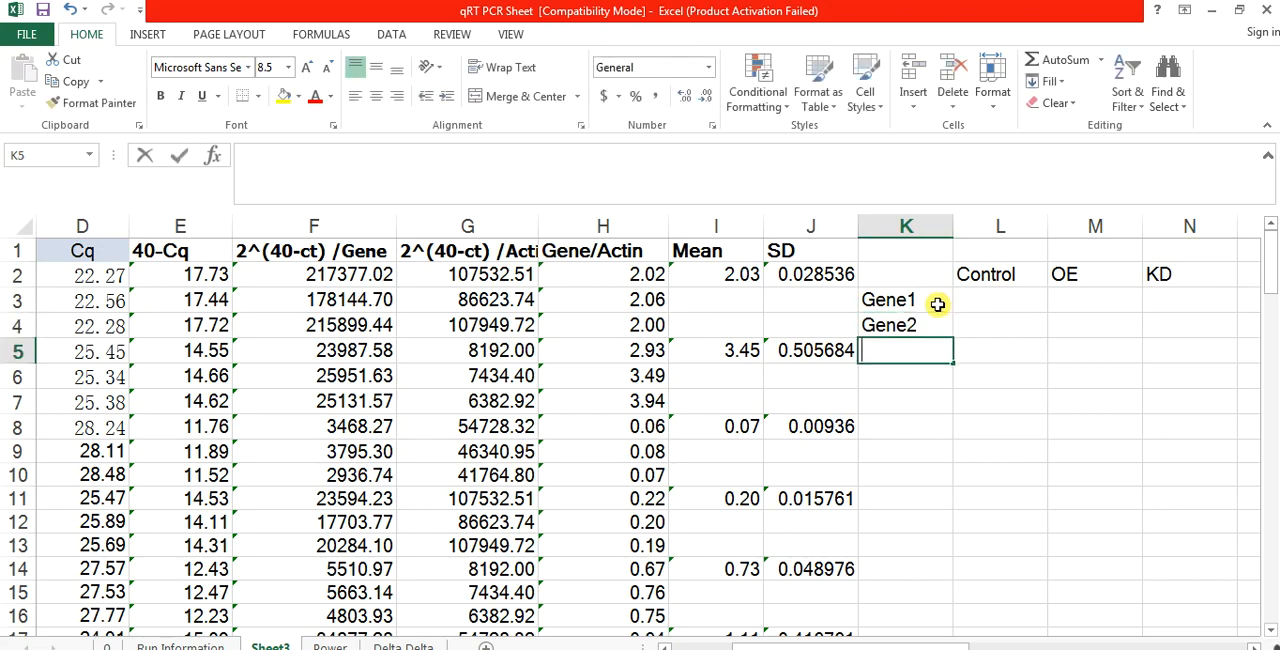
text(Gene3)
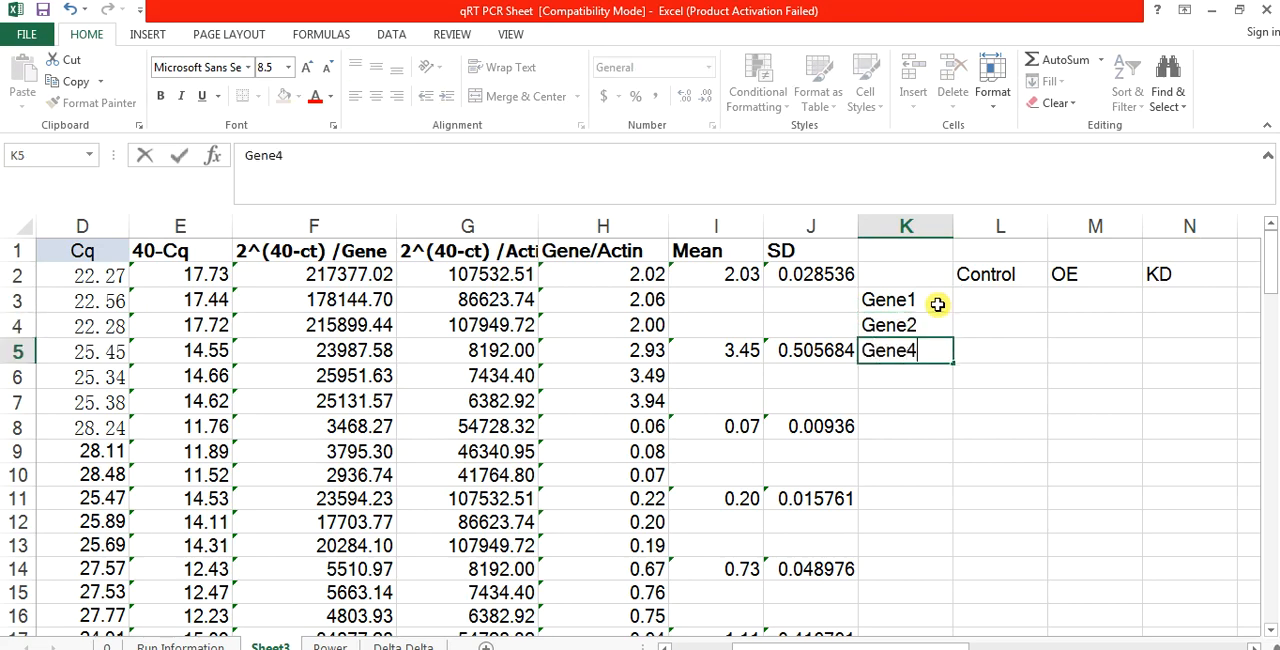
key(Return)
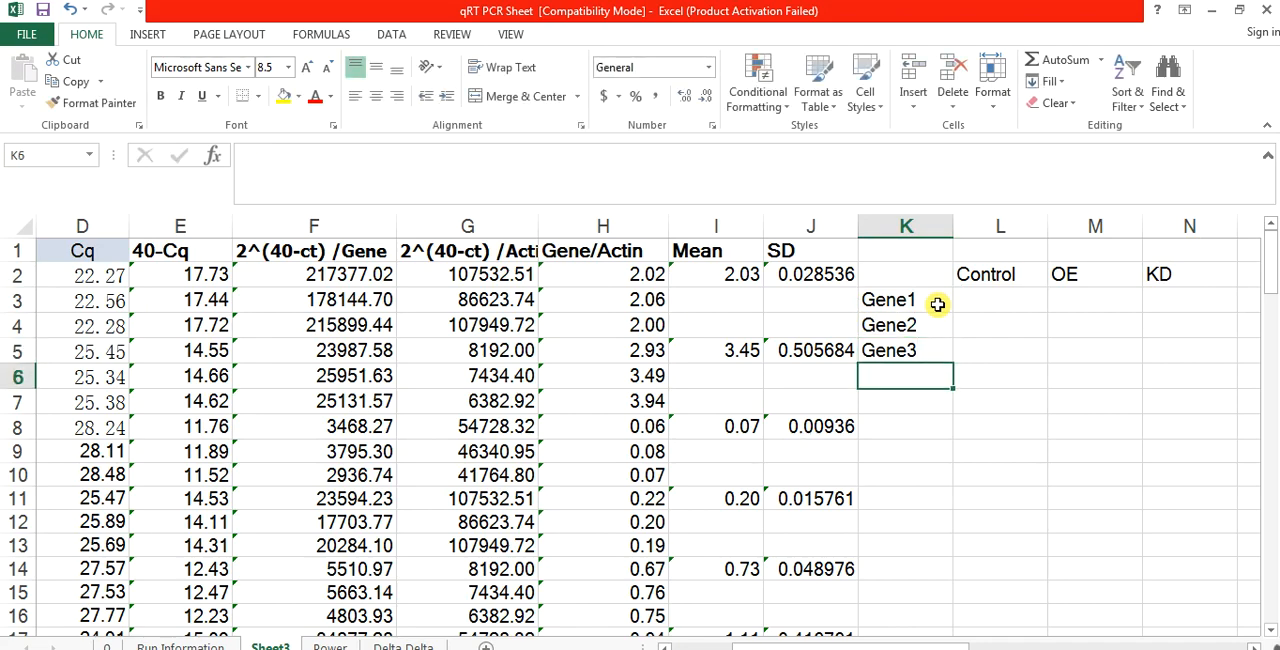
text(Gene4)
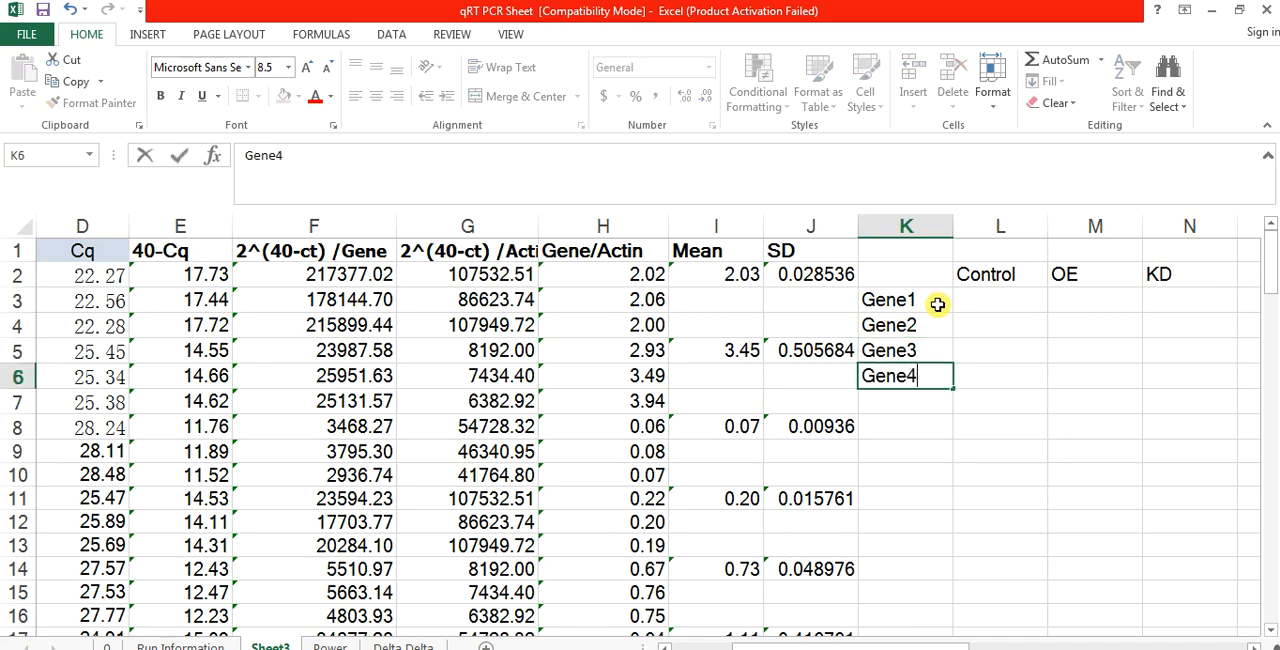
Step: Try to copy the Gene 1 means in I2, I5 and I8 across the Gene1 row from L3, using Paste Special with All and Transpose
click(716, 268)
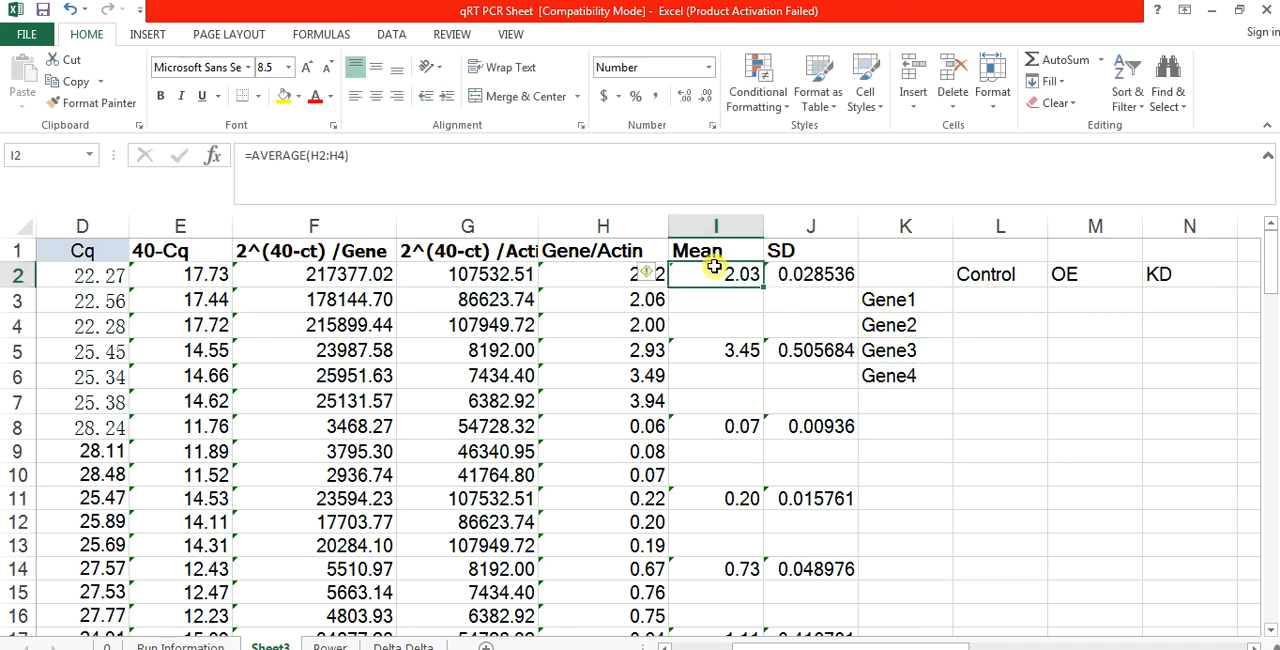
ctrl+click(727, 344)
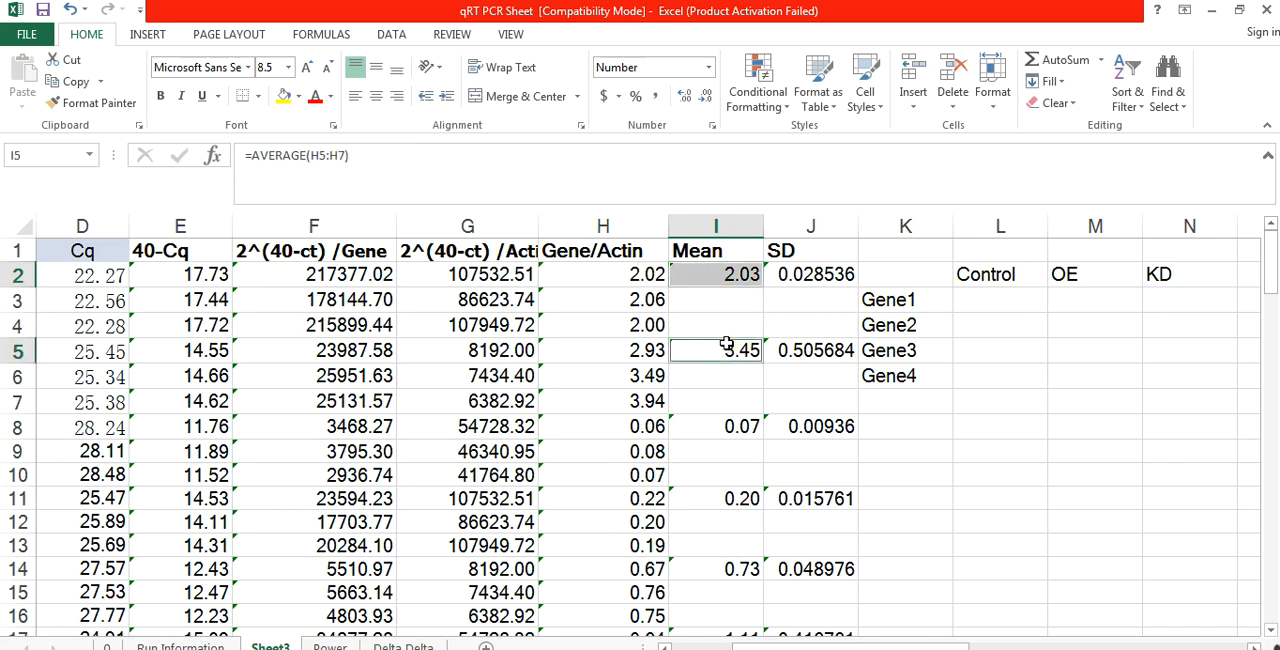
ctrl+click(722, 426)
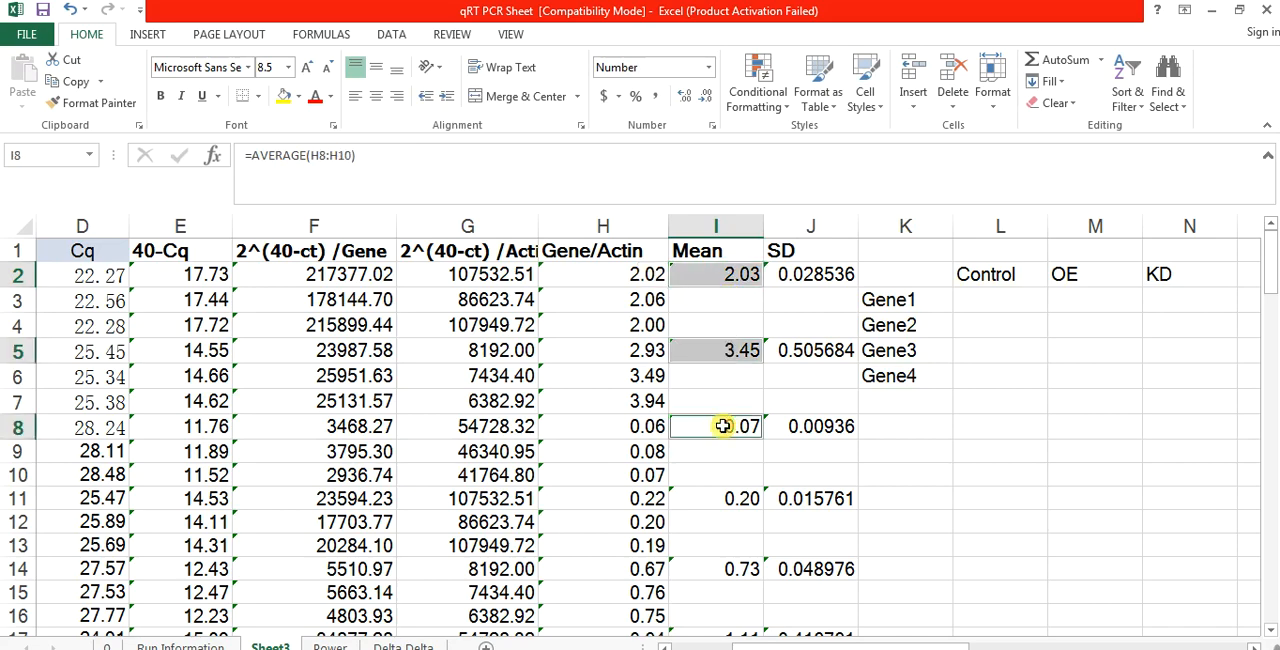
key(ctrl+c)
click(1016, 296)
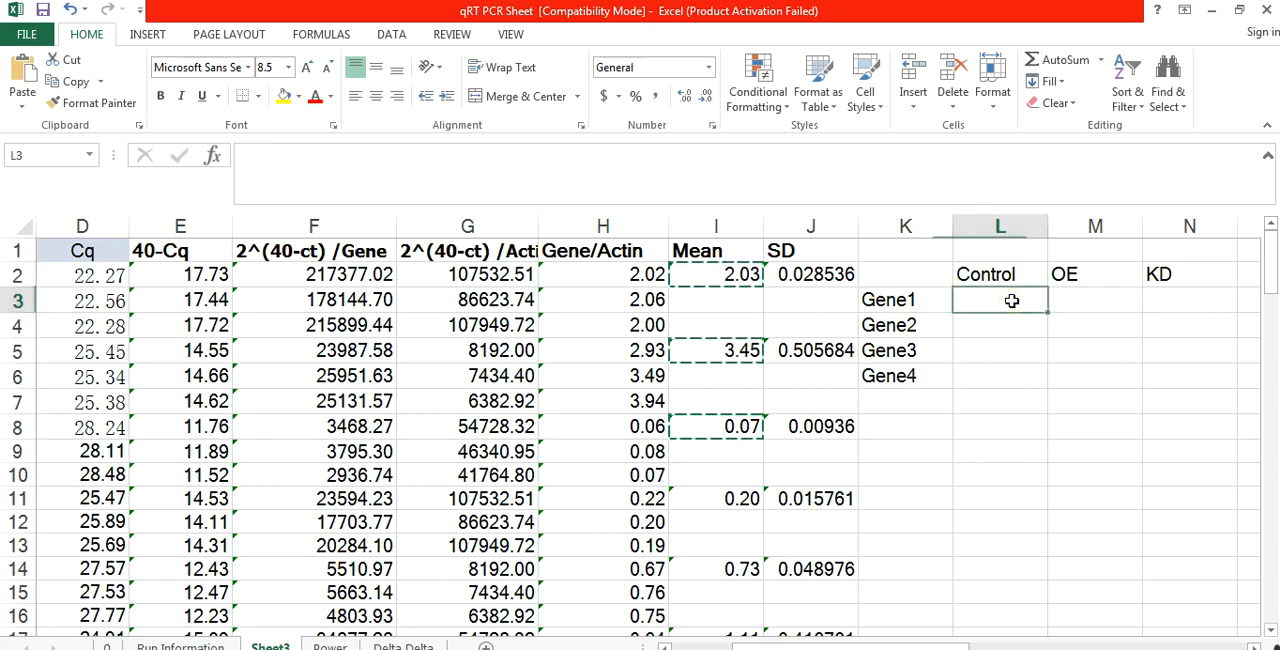
right_click(1014, 296)
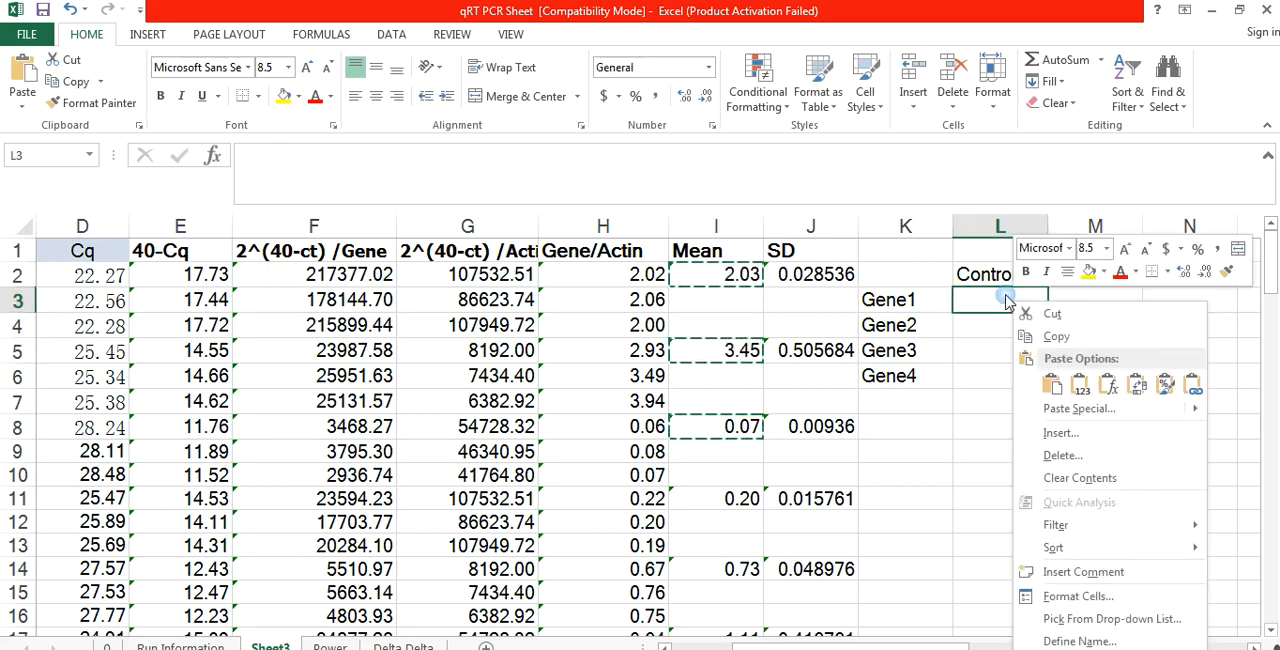
click(1072, 410)
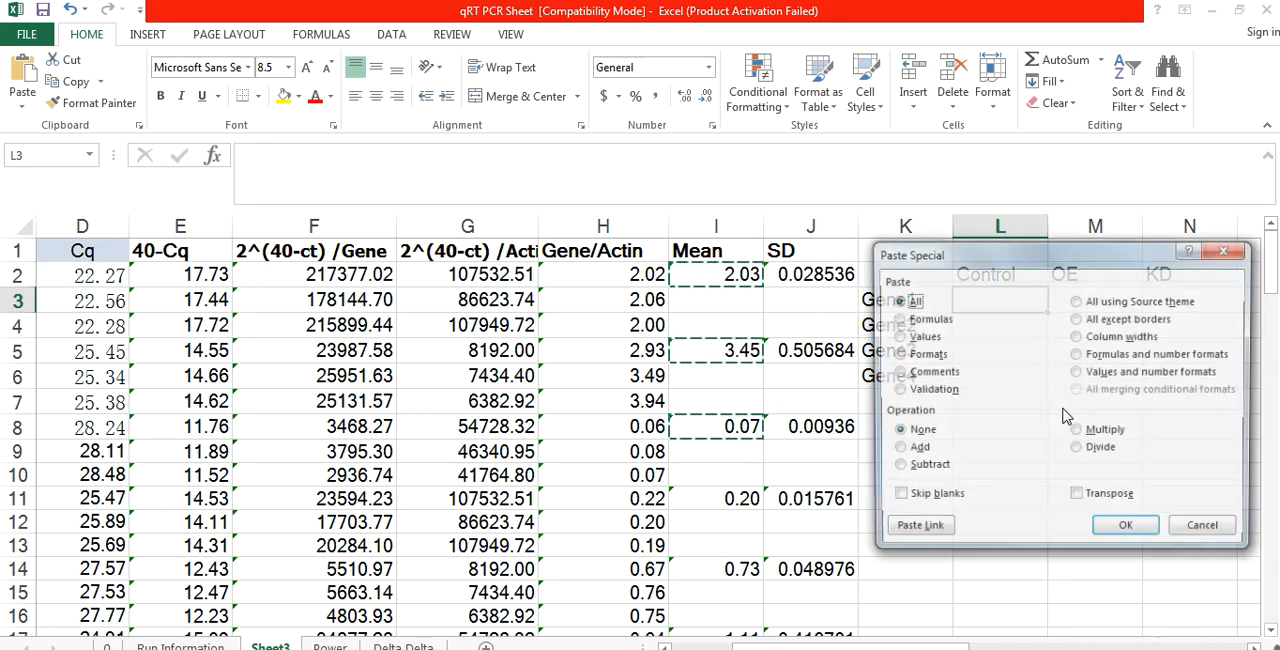
click(1078, 495)
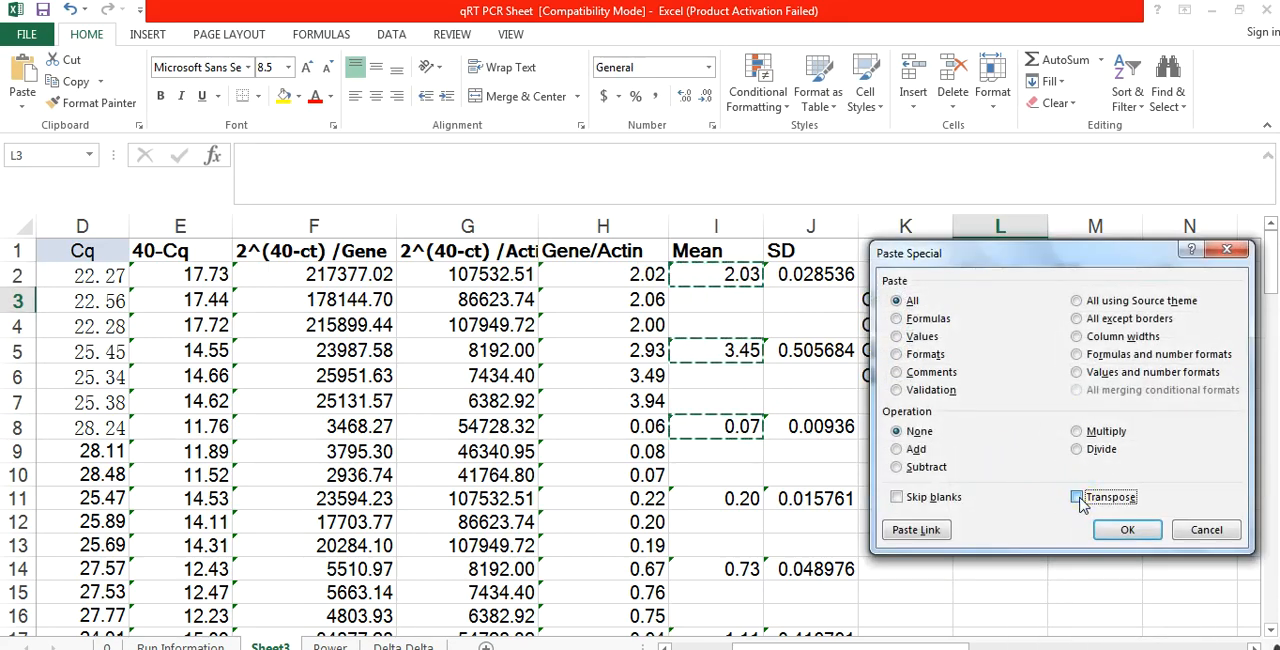
click(1125, 533)
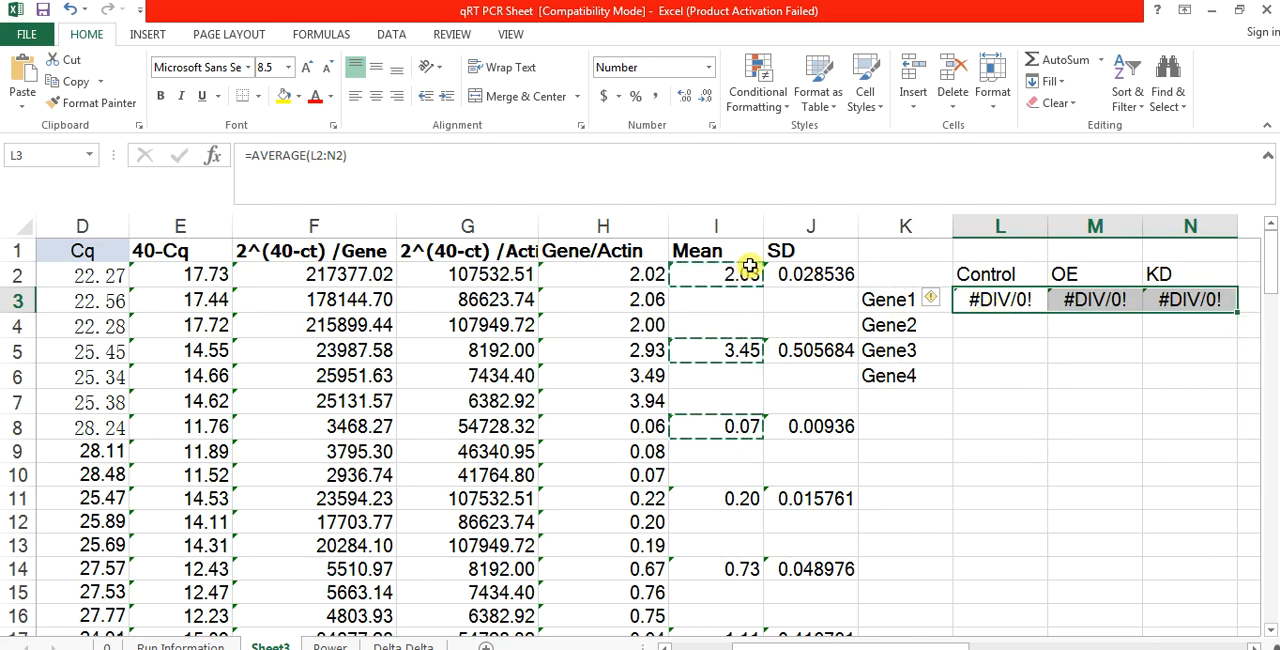
Step: Replace the Mean and SD formulas in I2:J36 with their values by copying and pasting them in place as values only
drag(735, 278, 838, 478)
key(ctrl+c)
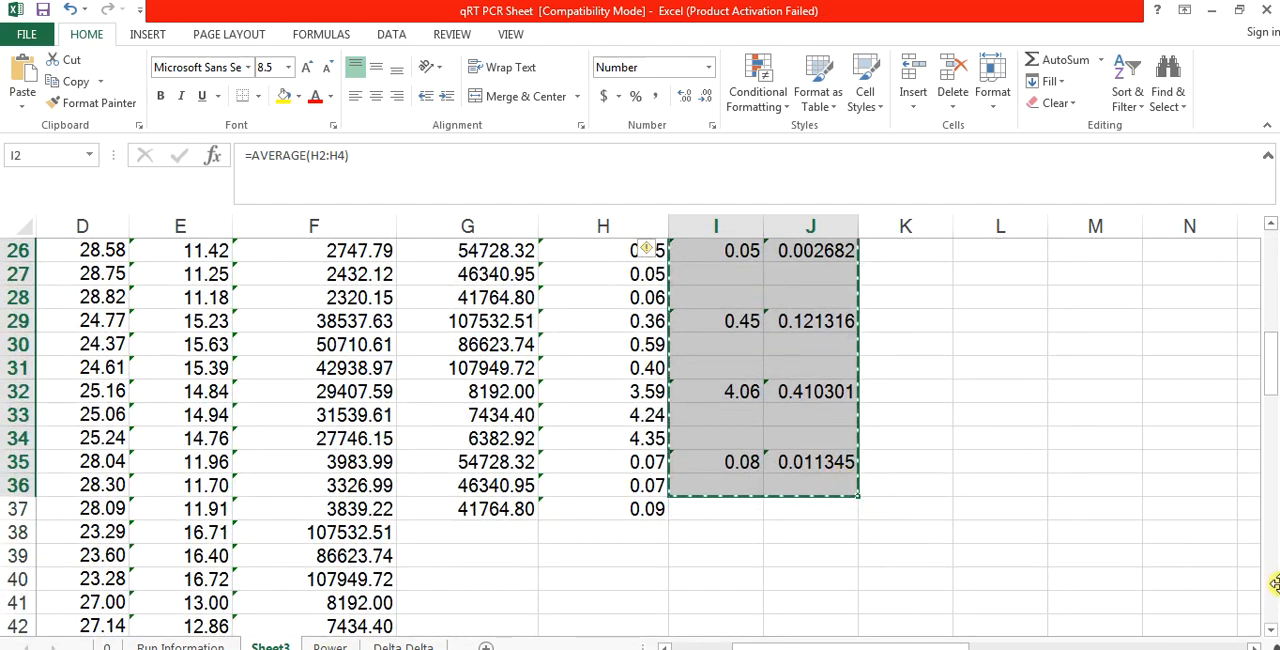
click(730, 341)
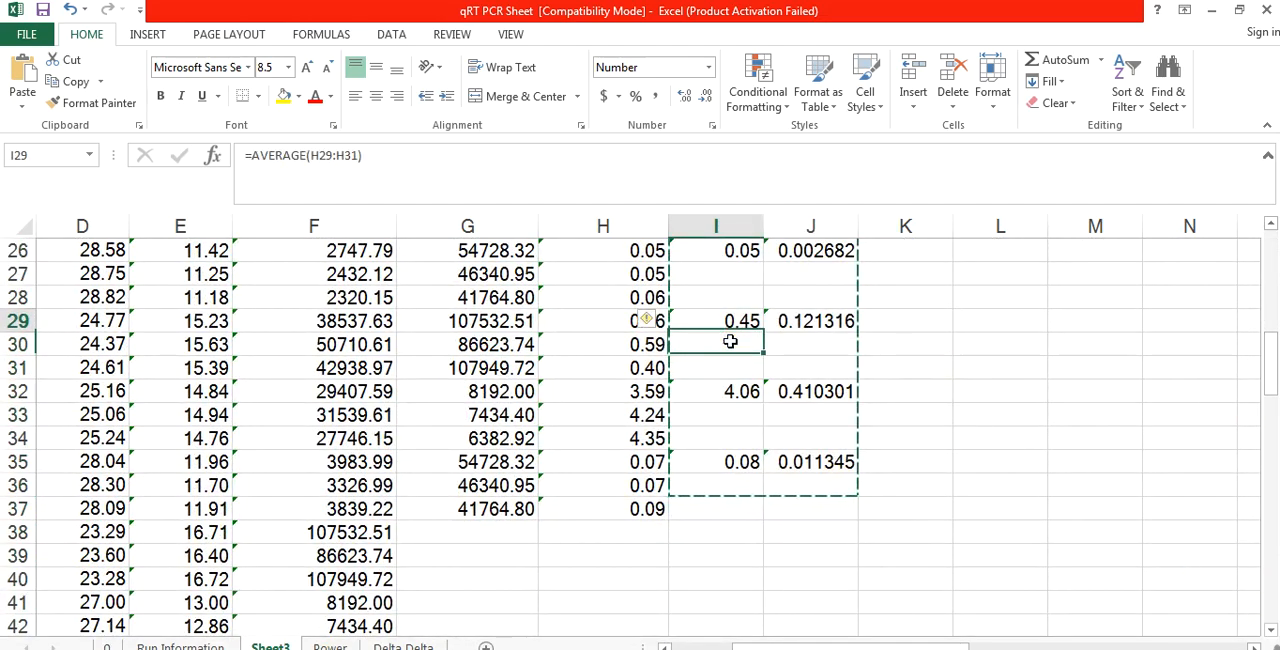
key(Up)
key(Up)
key(Up)
key(Up)
key(Up)
key(Up)
key(Up)
key(Up)
key(Up)
key(Up)
key(Up)
key(Up)
key(Up)
key(Up)
key(Up)
key(Up)
key(Up)
key(Up)
key(Up)
key(Up)
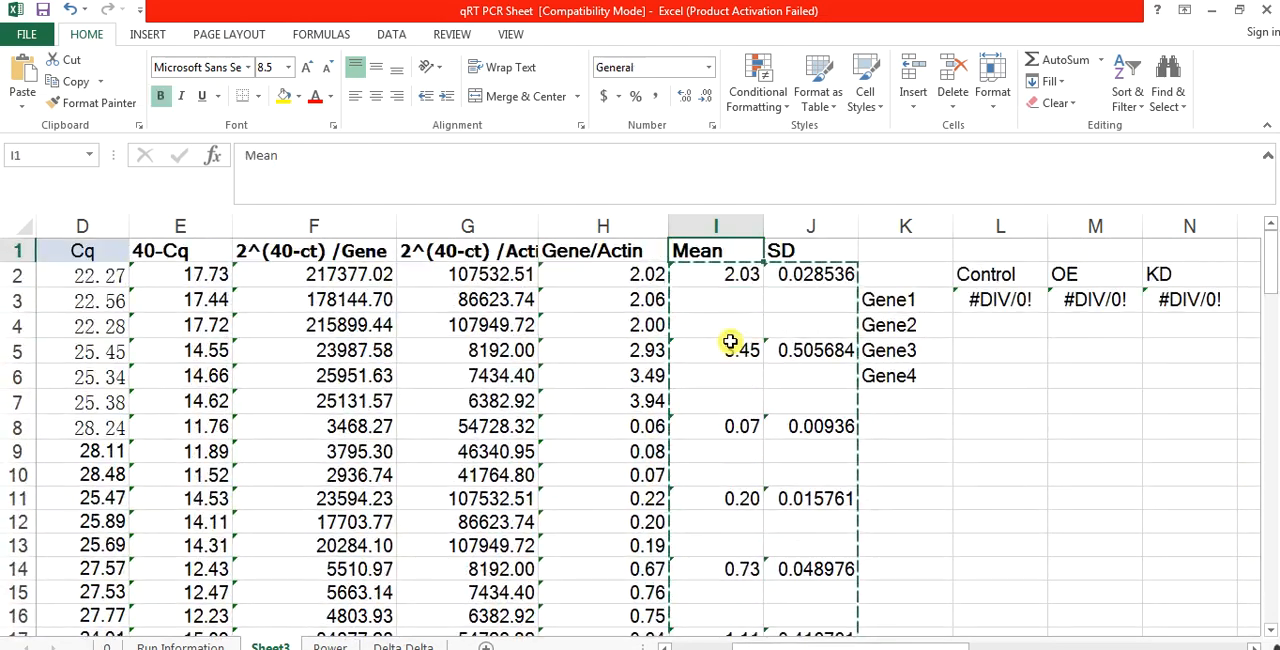
right_click(716, 280)
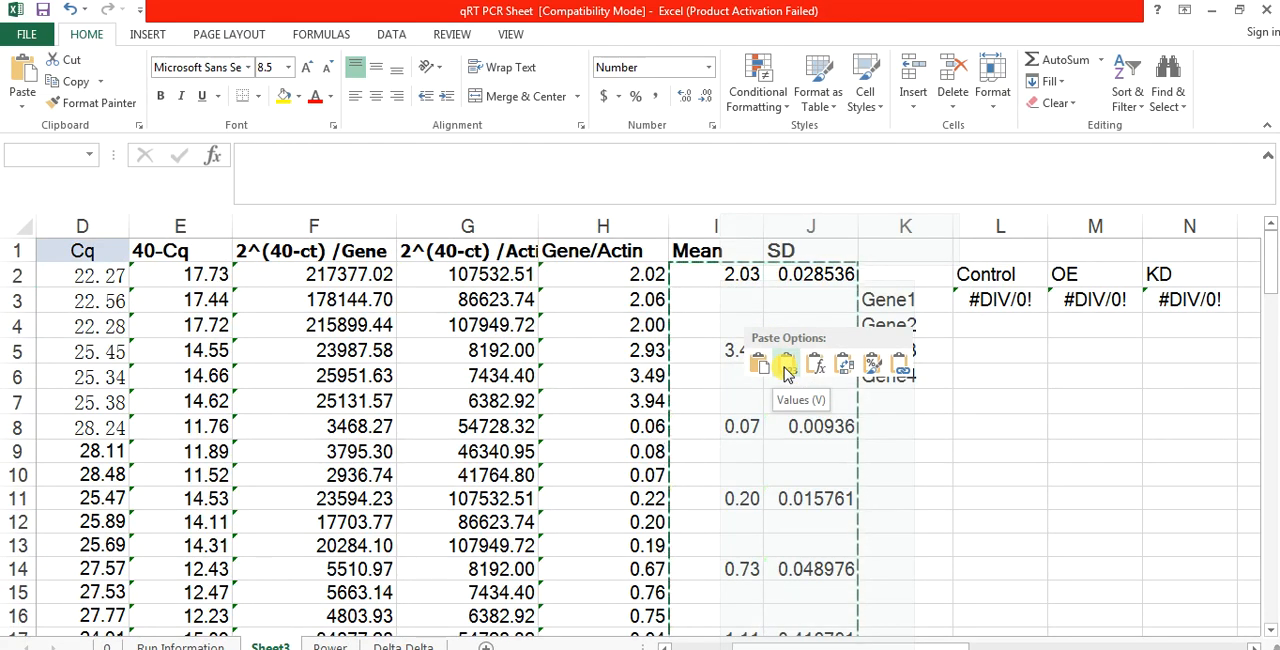
click(787, 366)
Step: Copy the Gene 1 means in I2, I5 and I8 across the Gene1 row from L3, using Paste Special with All and Transpose
click(725, 279)
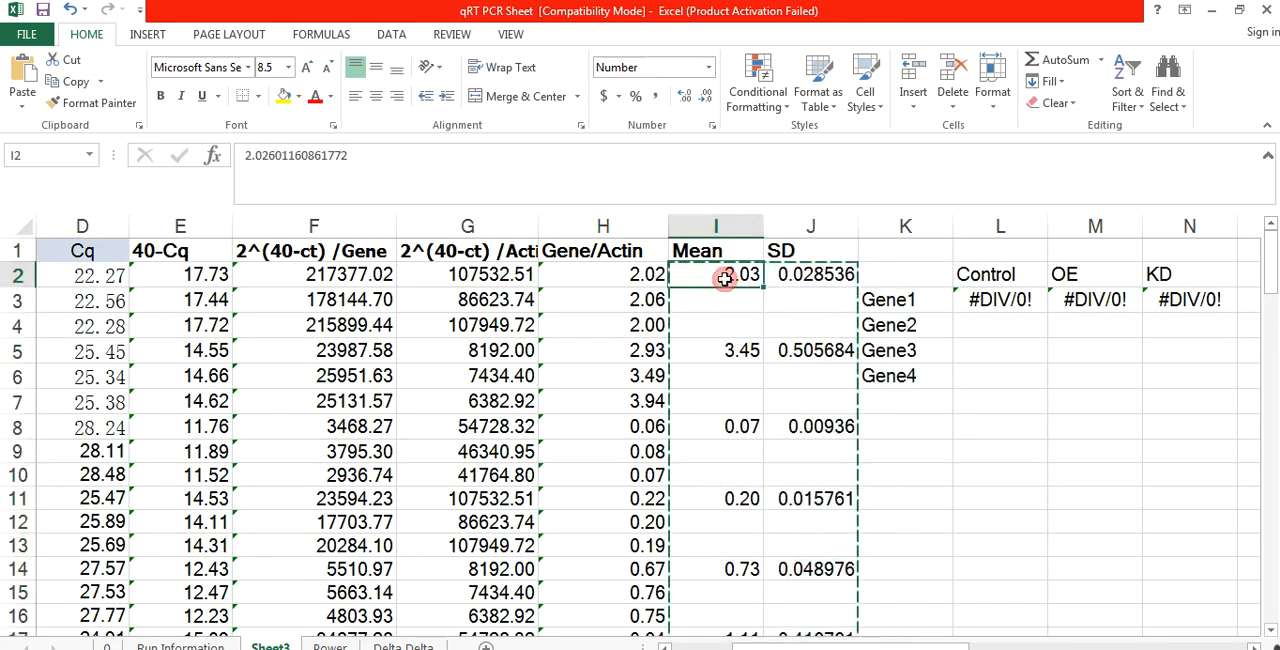
ctrl+click(718, 352)
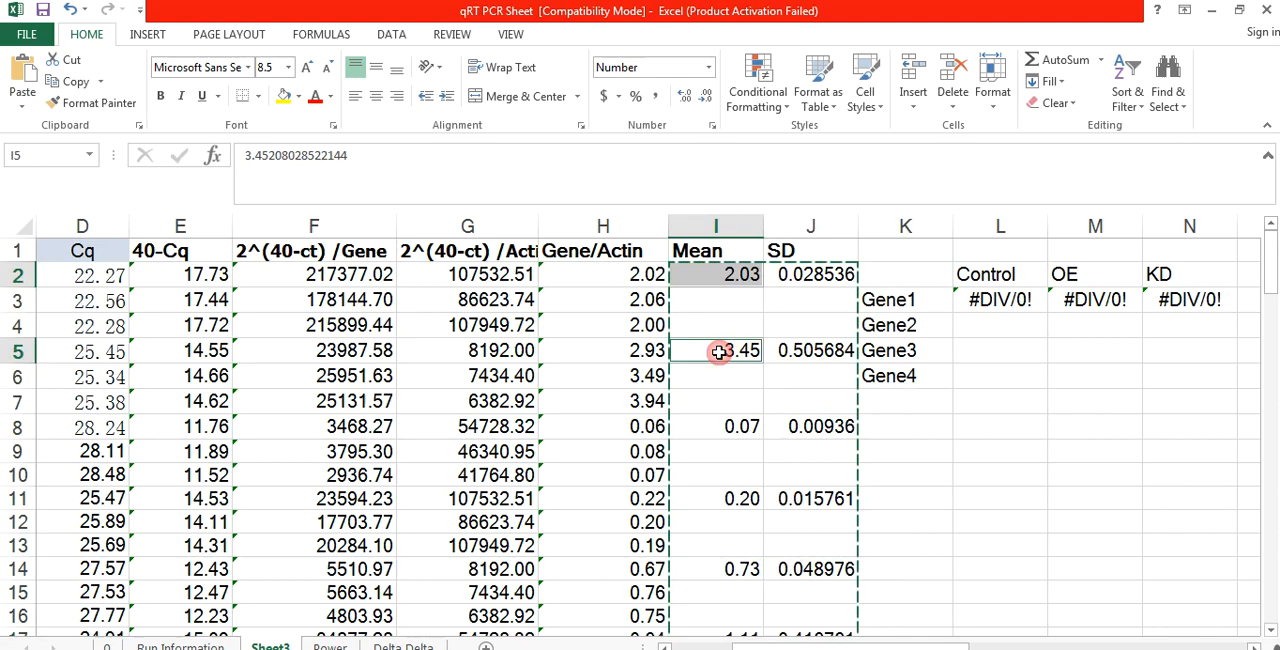
ctrl+click(720, 427)
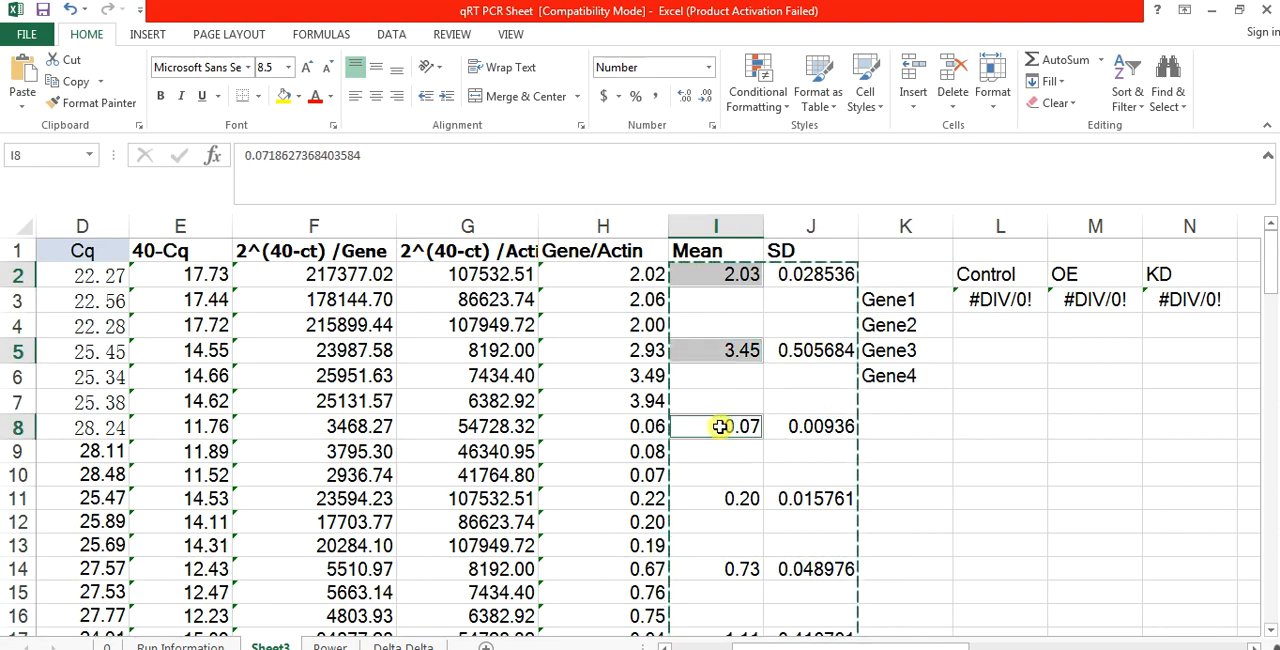
click(1000, 300)
right_click(1000, 301)
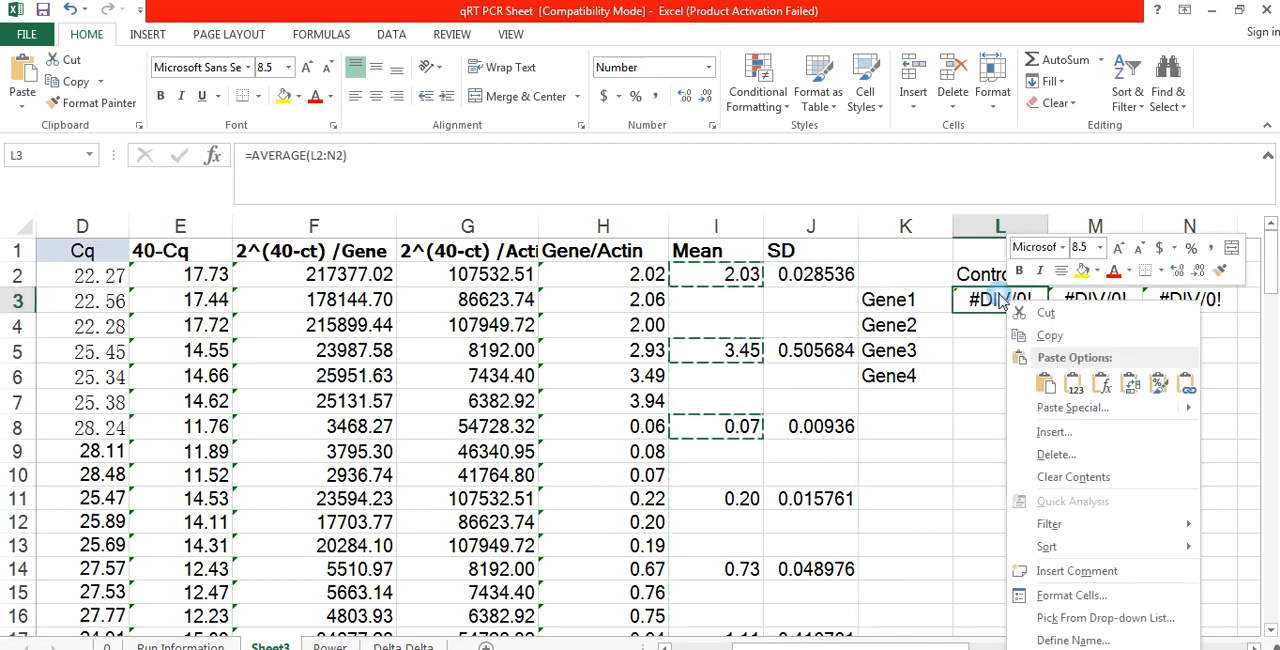
click(1148, 407)
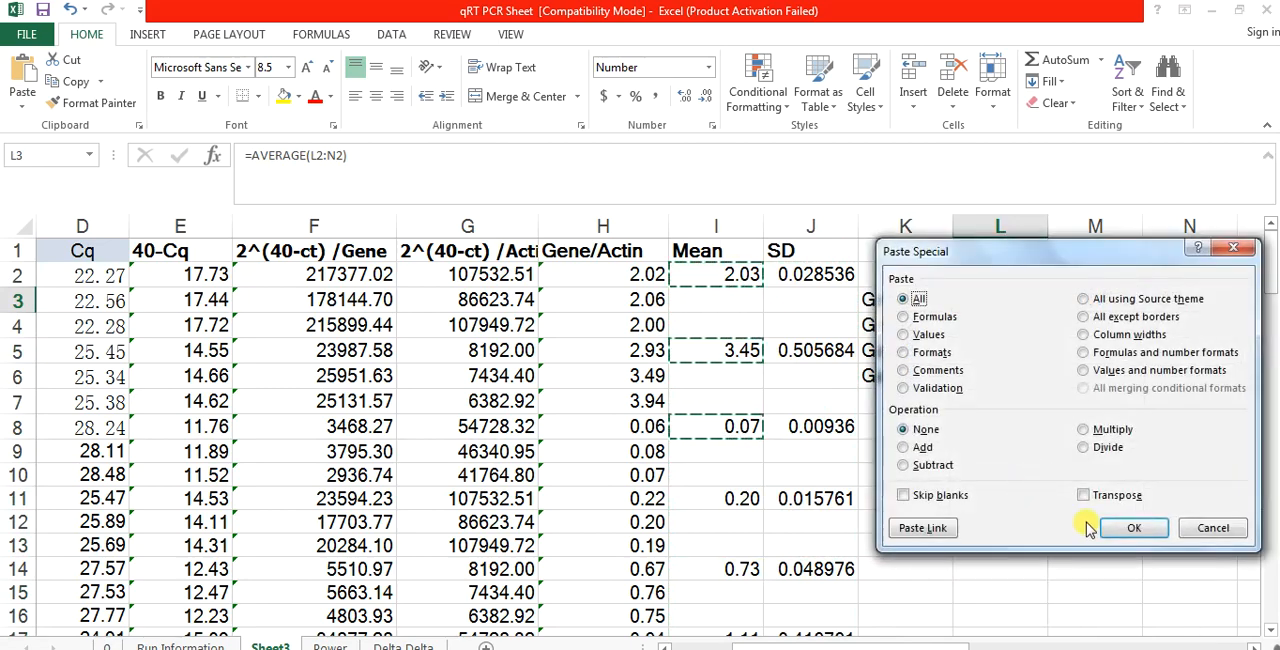
click(1084, 495)
click(1134, 527)
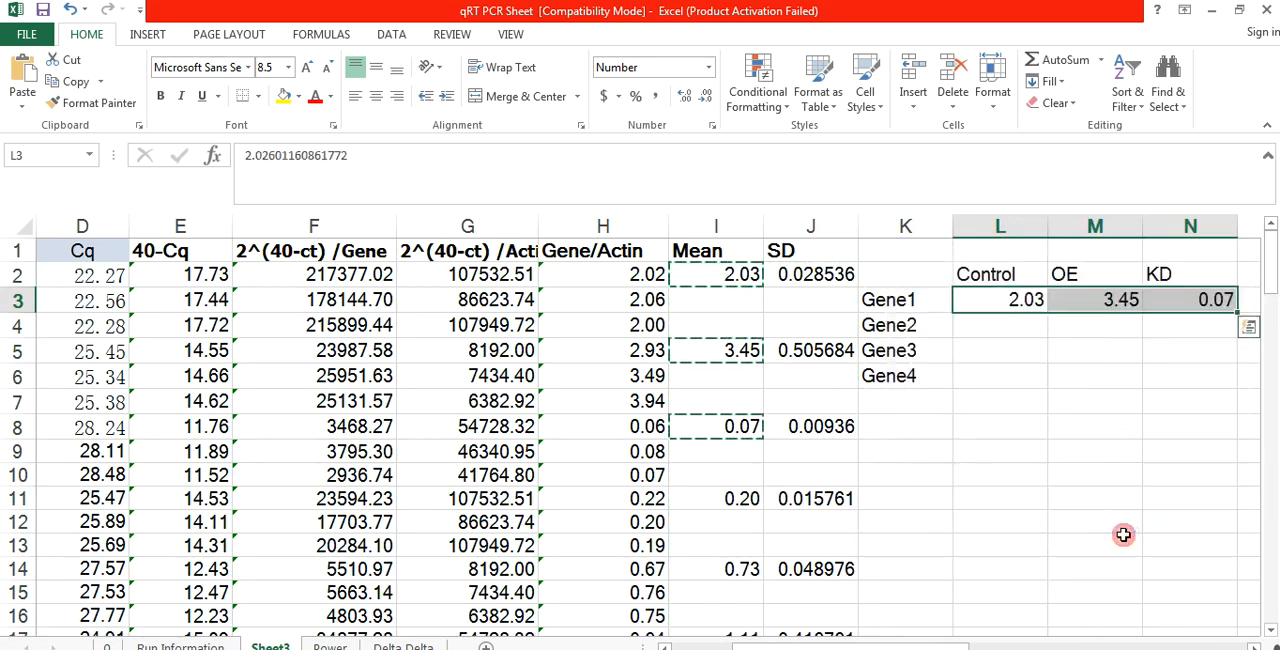
Step: Copy the Gene 2 means in I11, I14 and I17 across the Gene2 row from L4, transposing them with Paste Special
click(740, 499)
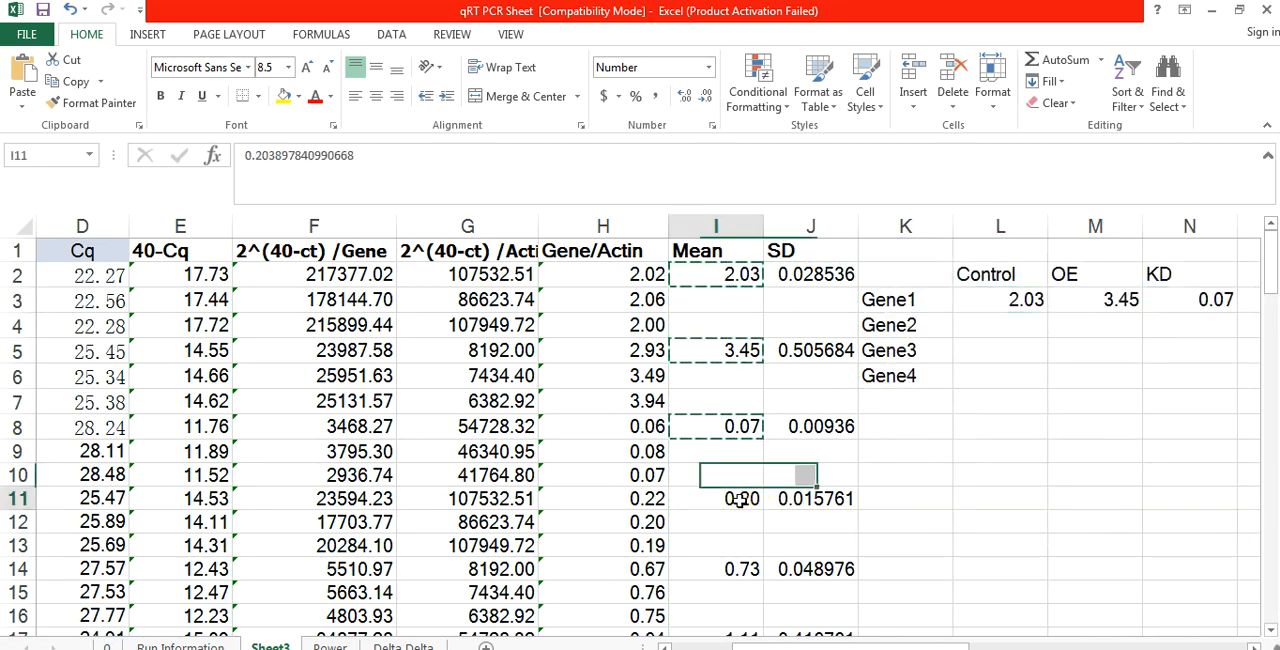
ctrl+click(735, 568)
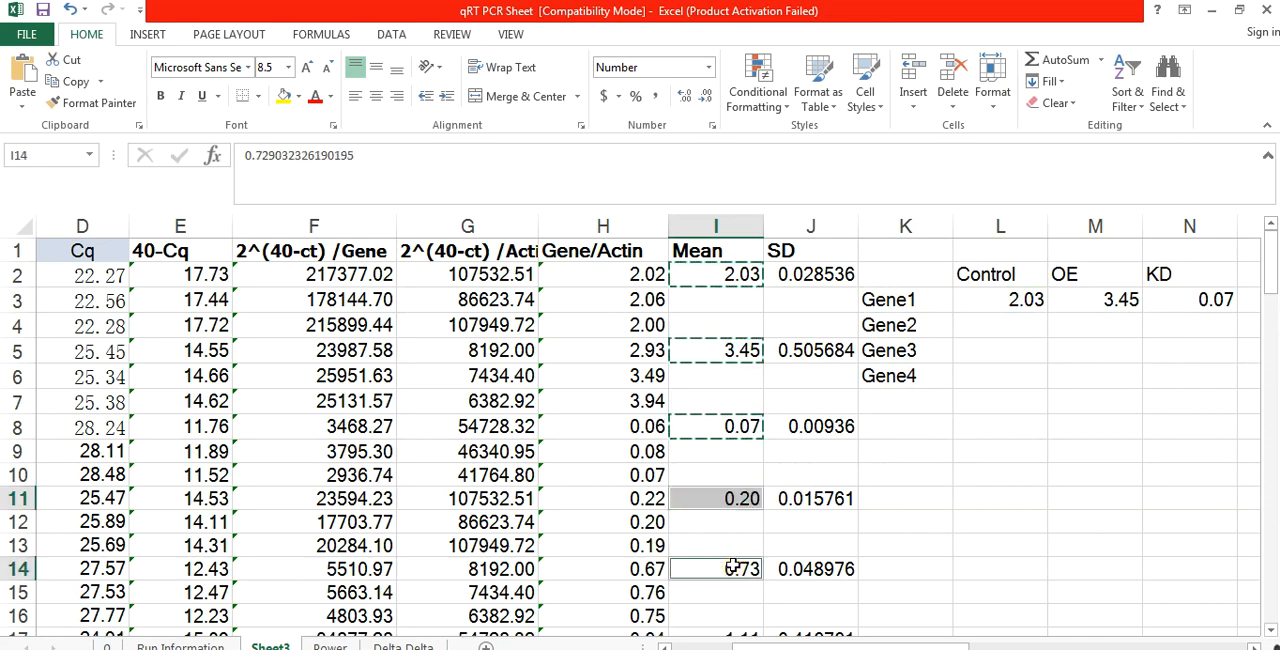
ctrl+click(733, 631)
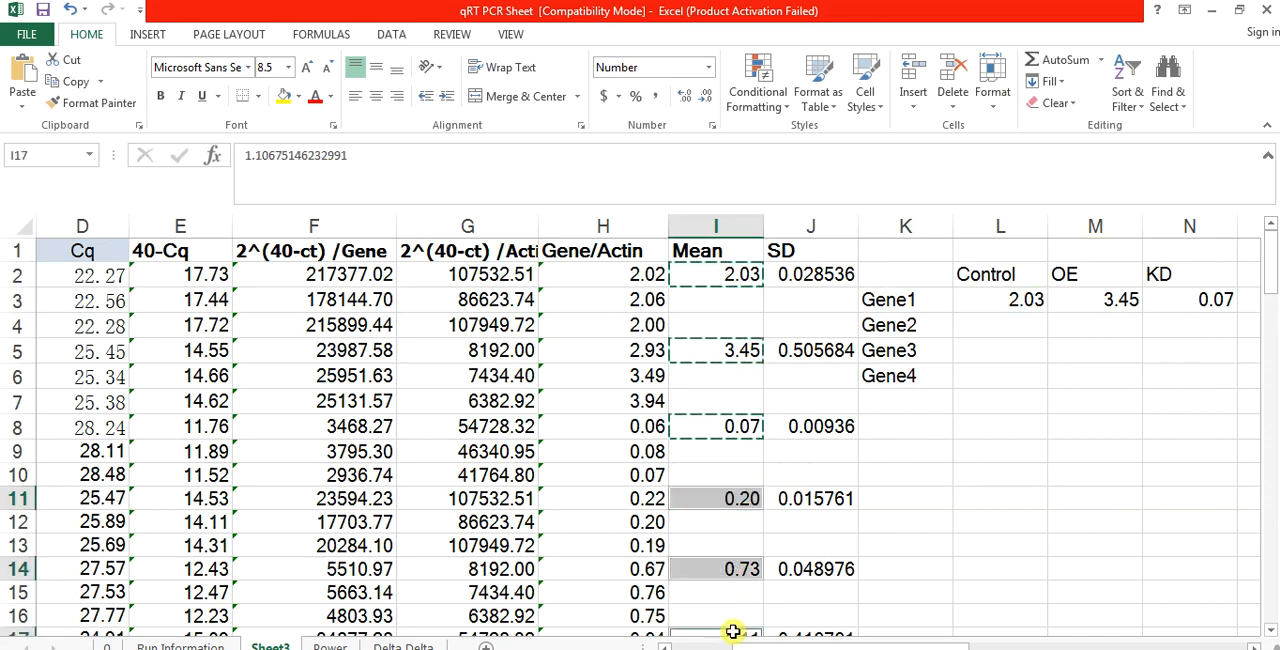
key(ctrl+c)
click(990, 323)
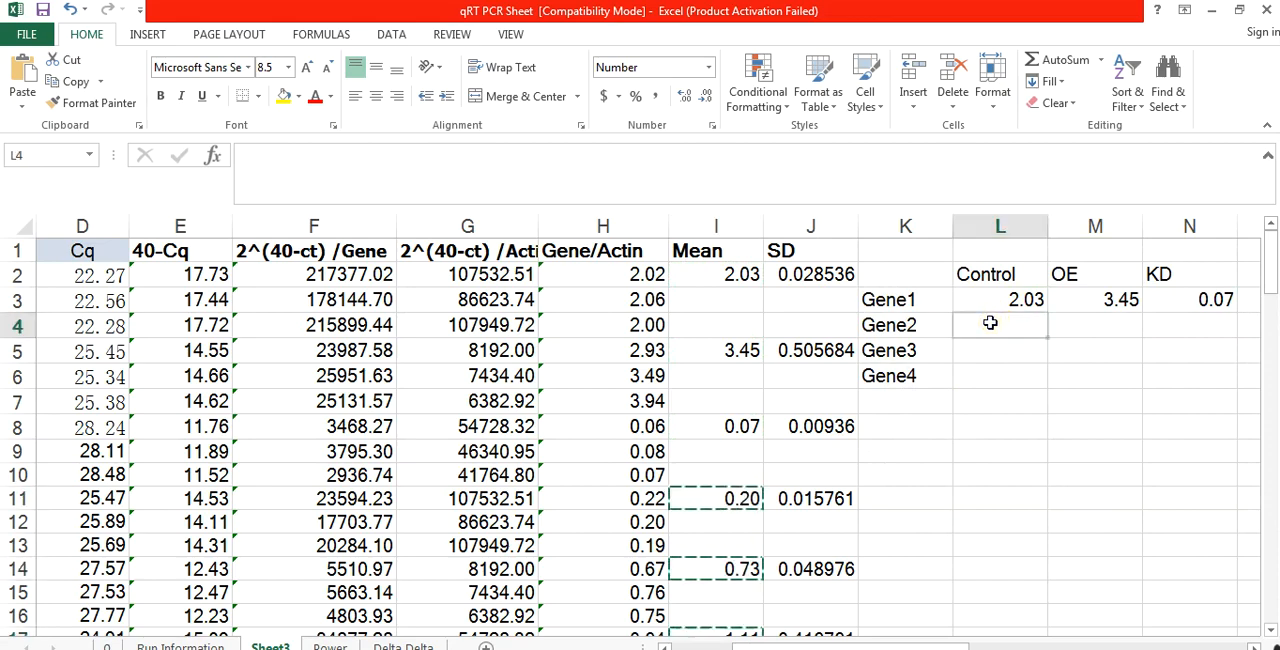
right_click(990, 323)
click(1045, 404)
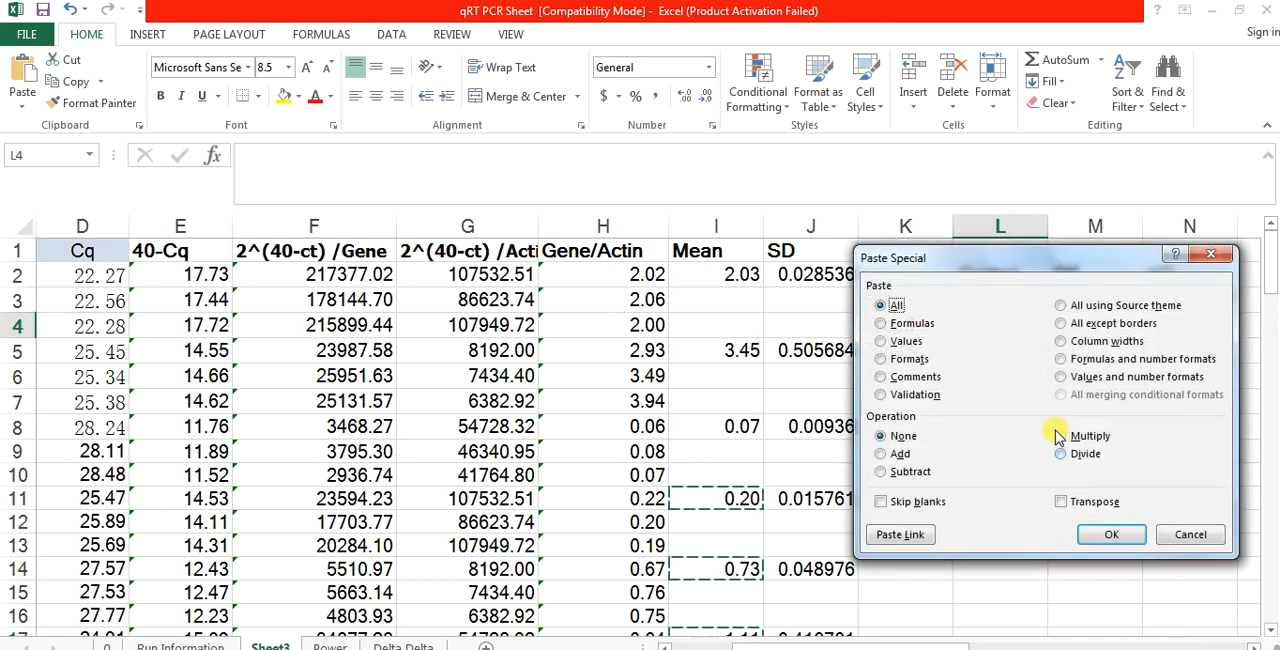
click(1061, 502)
click(1106, 536)
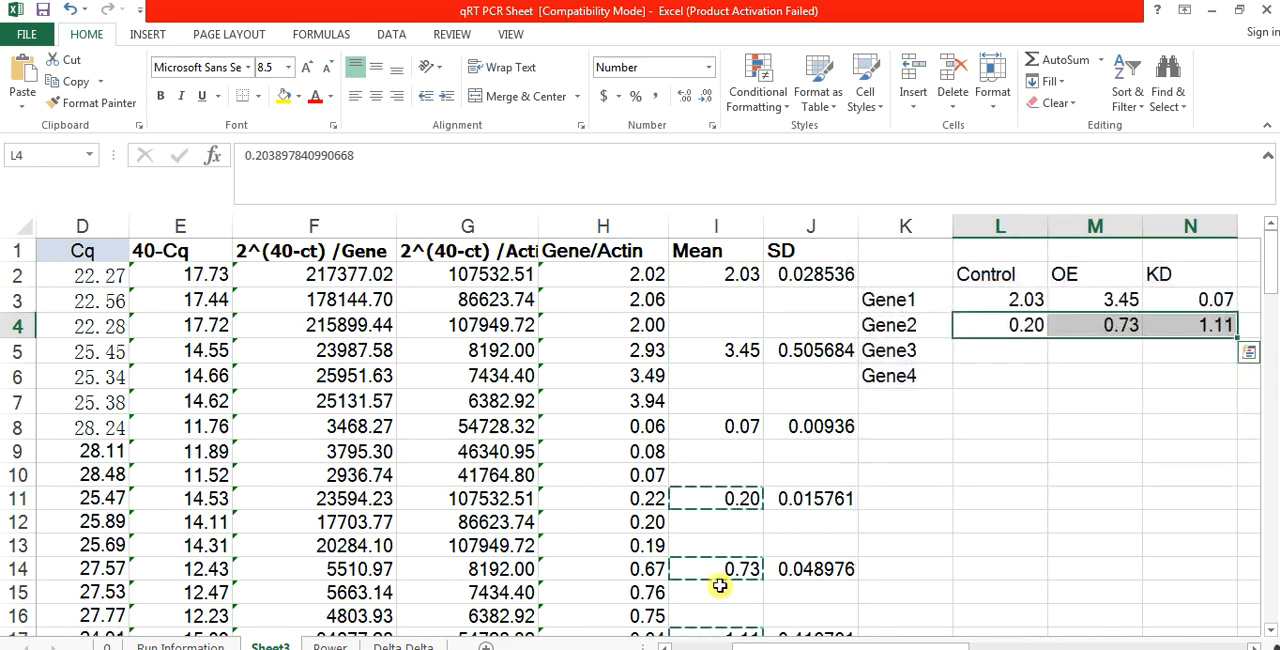
Step: Copy the three Gene 3 means in I20, I23 and I26 of the Mean column
click(704, 571)
key(Down)
key(Down)
key(Down)
key(Down)
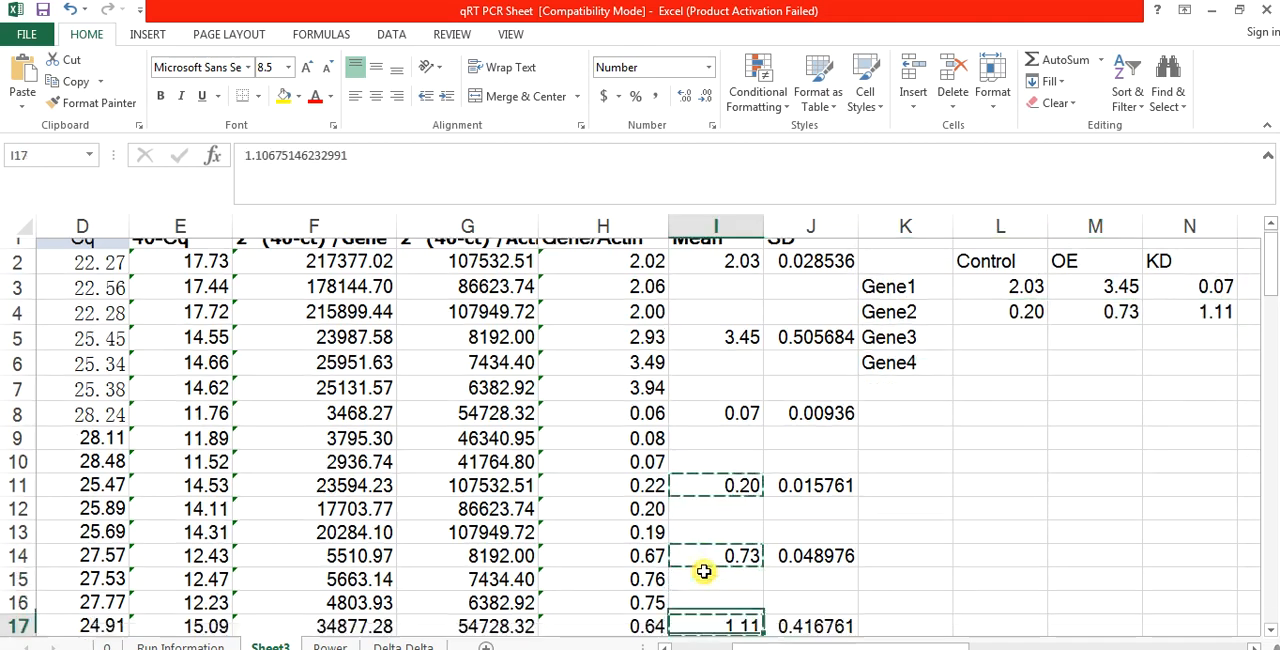
key(Down)
key(Down)
key(Down)
key(Down)
key(Down)
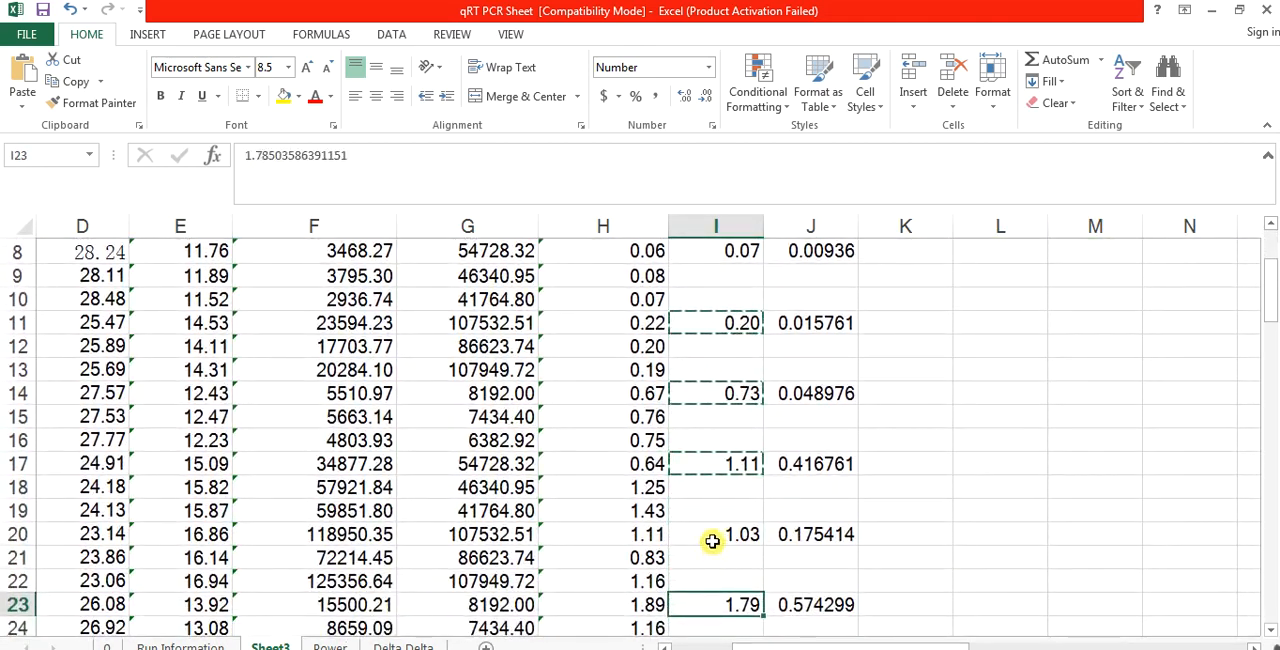
click(709, 534)
key(Down)
key(Down)
key(Down)
key(Down)
key(Down)
key(Down)
key(Down)
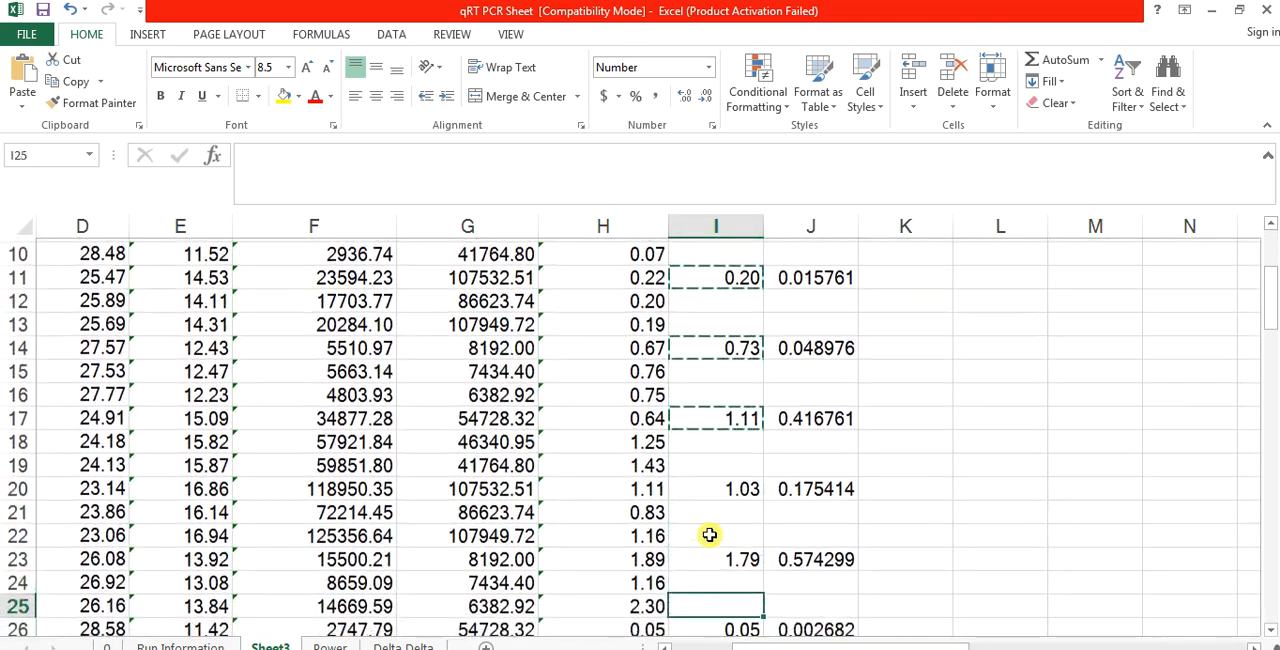
click(732, 436)
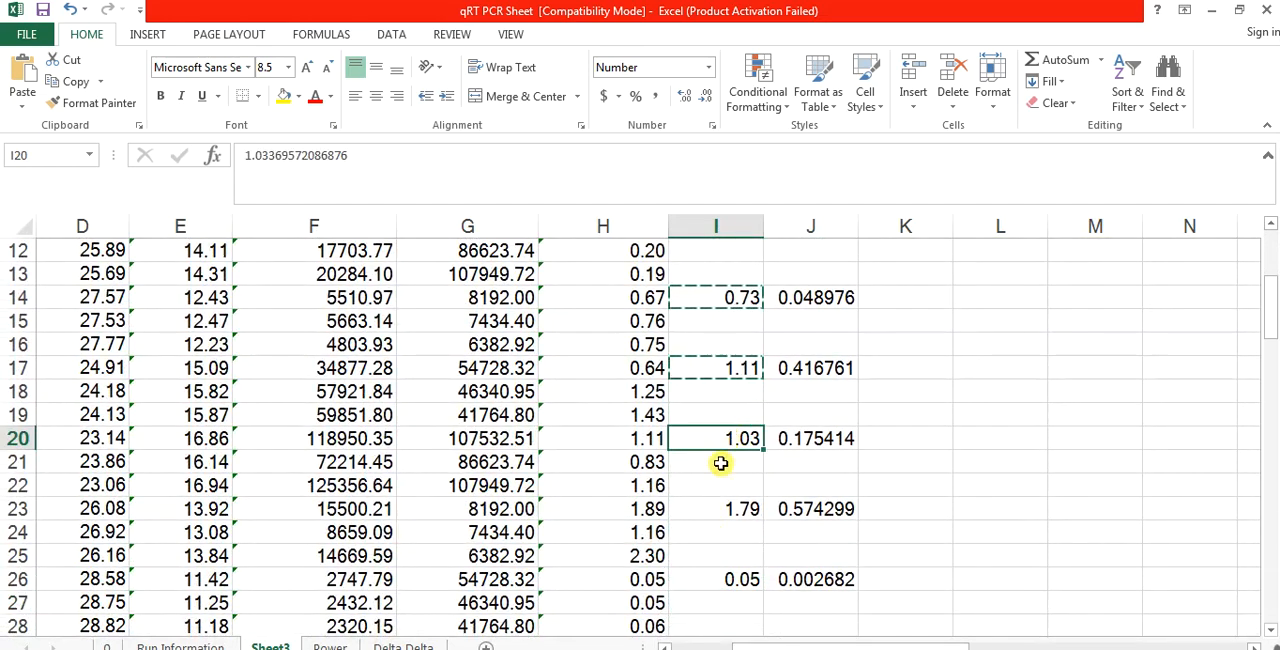
ctrl+click(706, 509)
ctrl+click(702, 580)
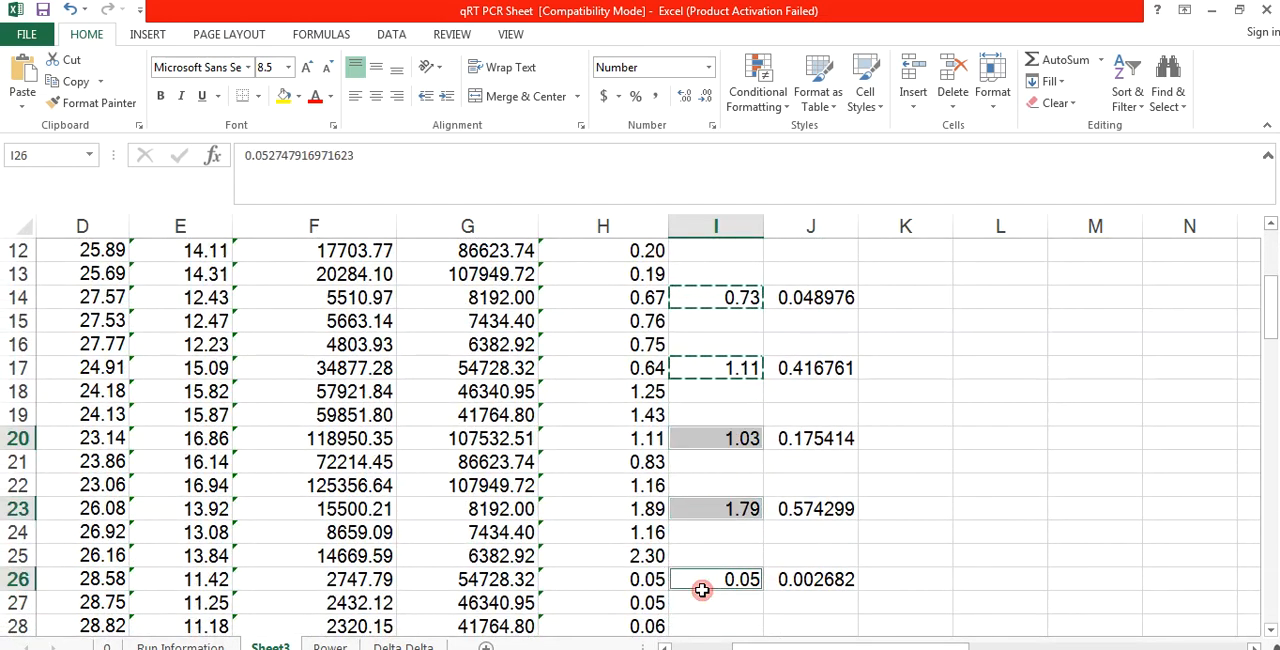
key(ctrl+c)
Step: Paste the copied Gene 3 means across the Gene3 row from L5, using Paste Special with All and Transpose
click(971, 408)
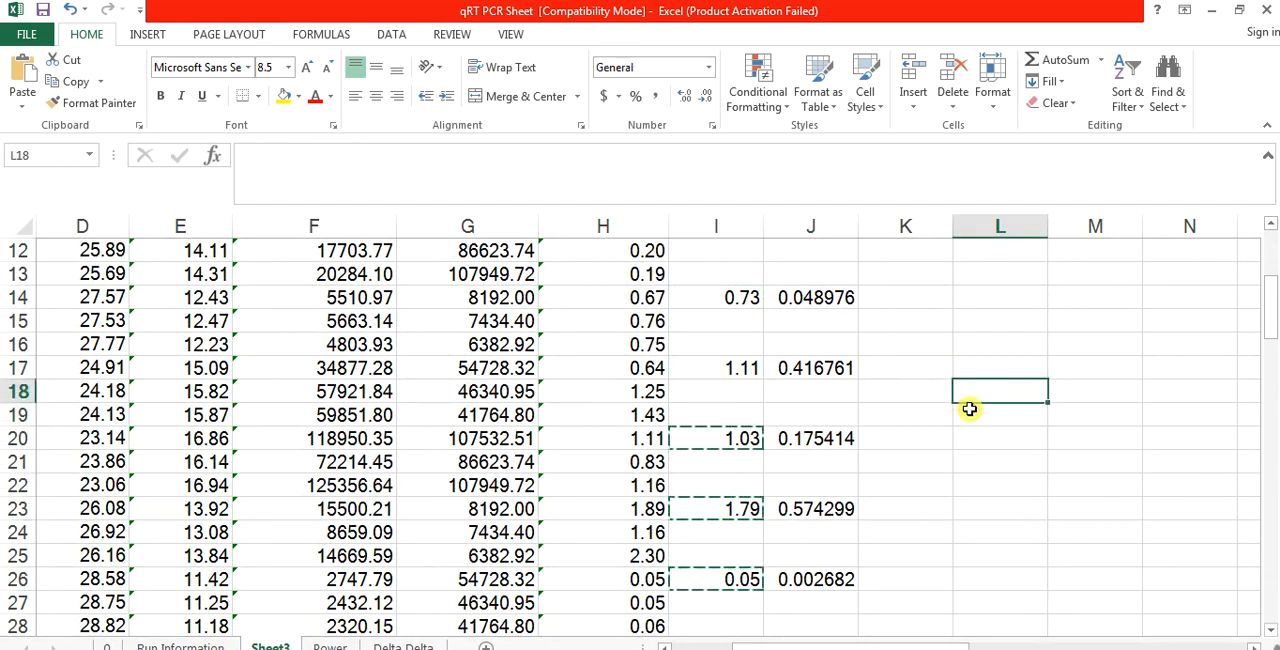
key(Up)
scroll(969, 408, up, 4)
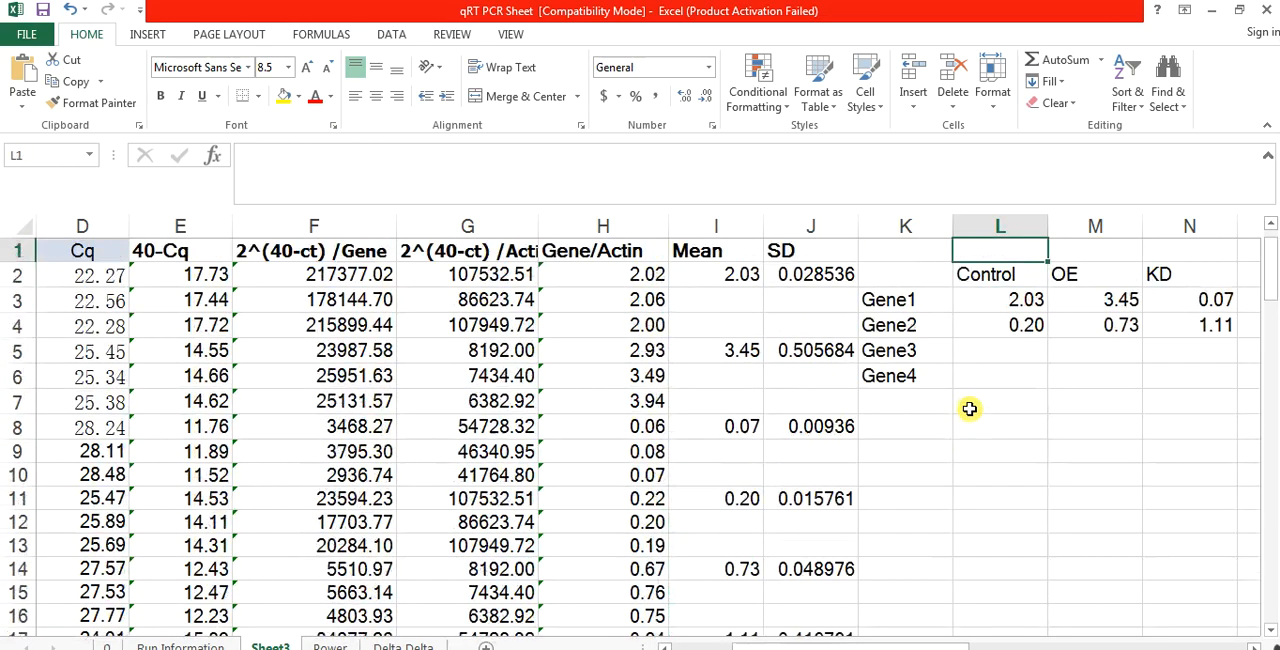
right_click(993, 352)
click(1062, 410)
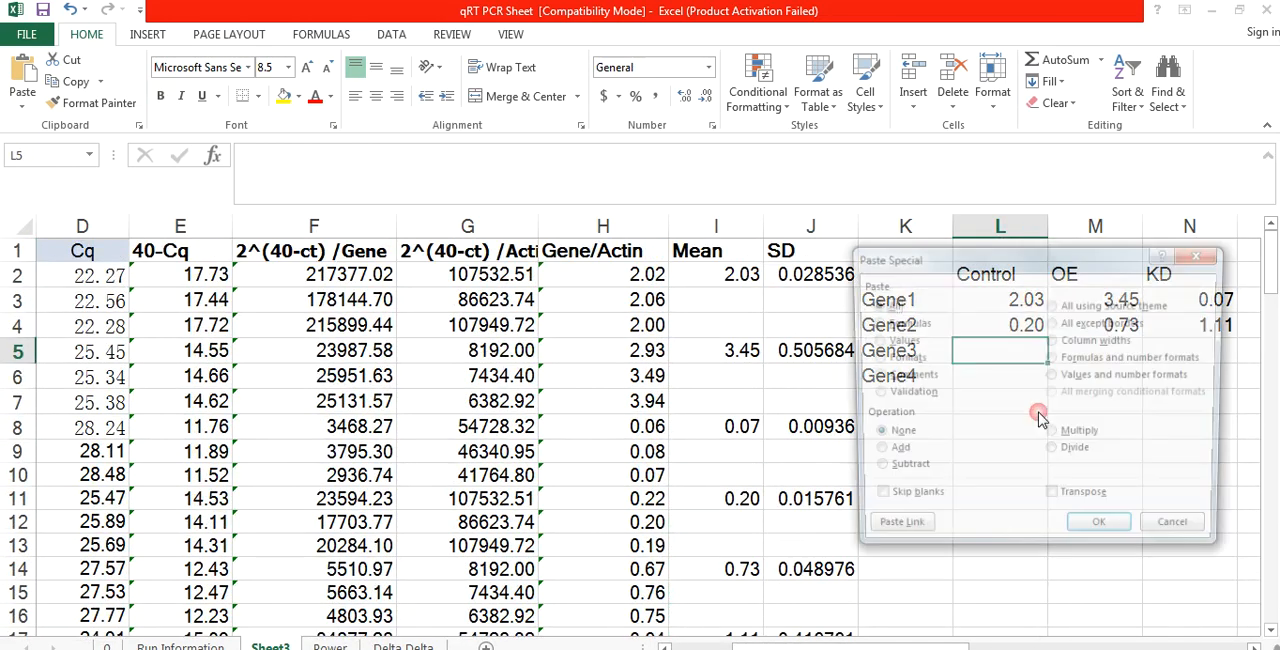
click(1052, 500)
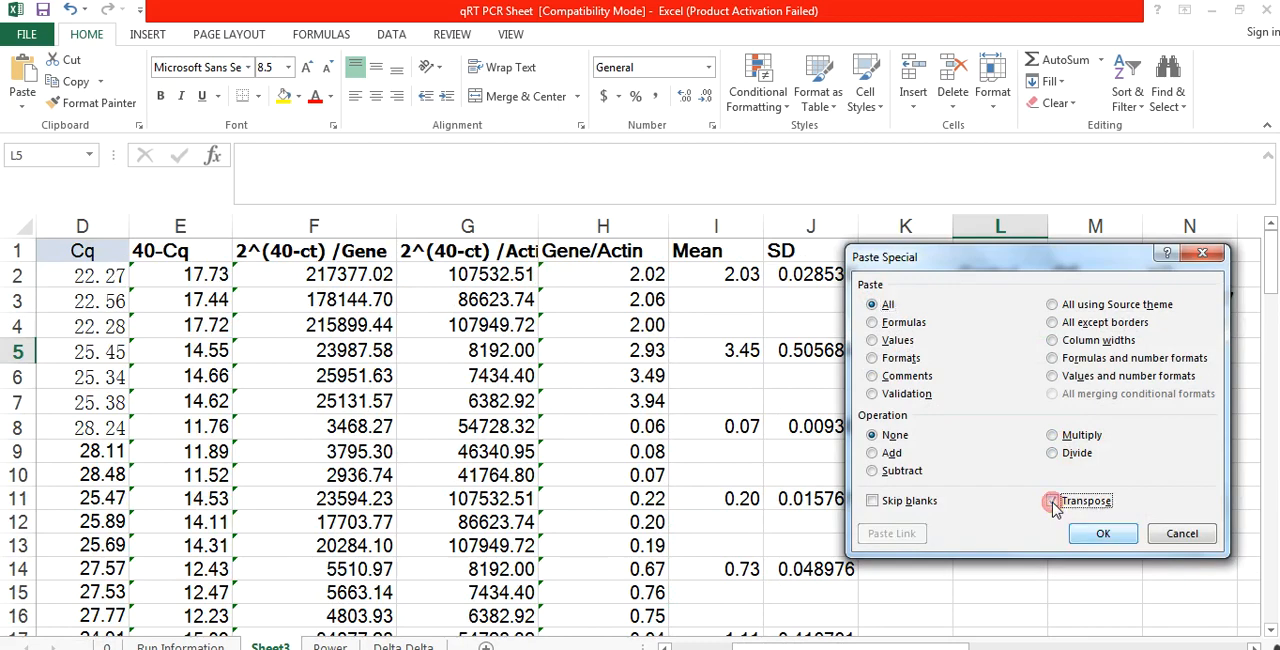
click(1103, 533)
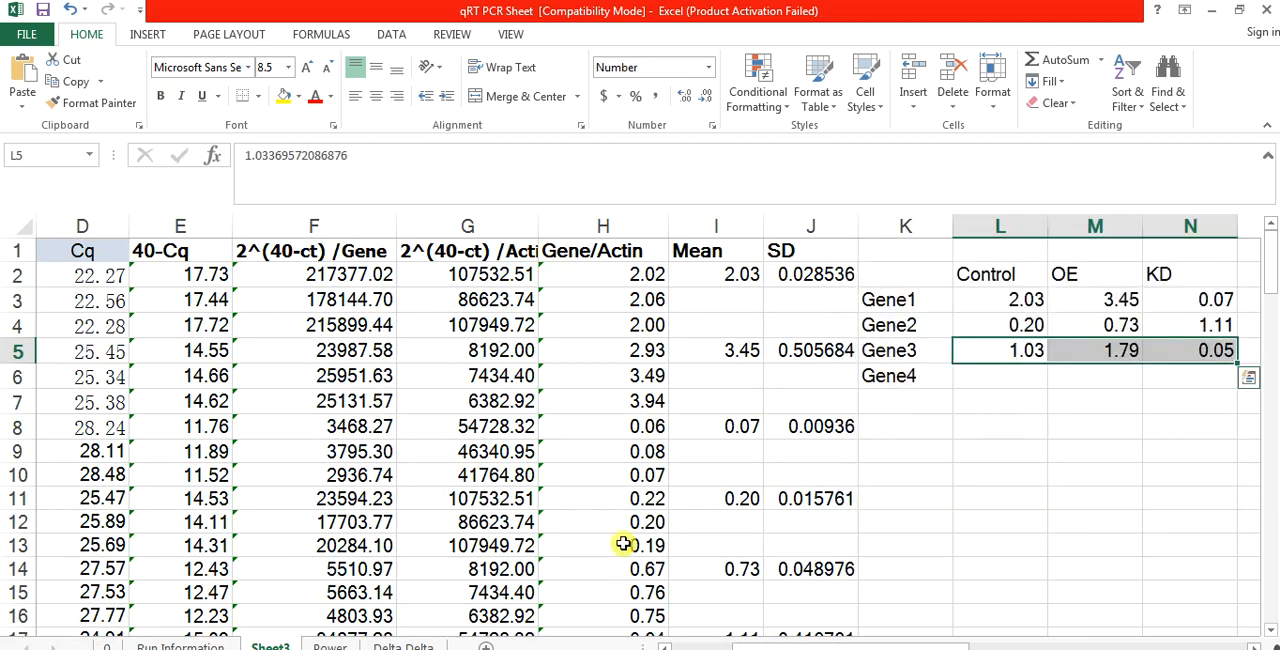
Step: Copy the three Gene 4 means in I29, I32 and I35 of the Mean column
click(692, 585)
key(Page_Down)
key(Page_Down)
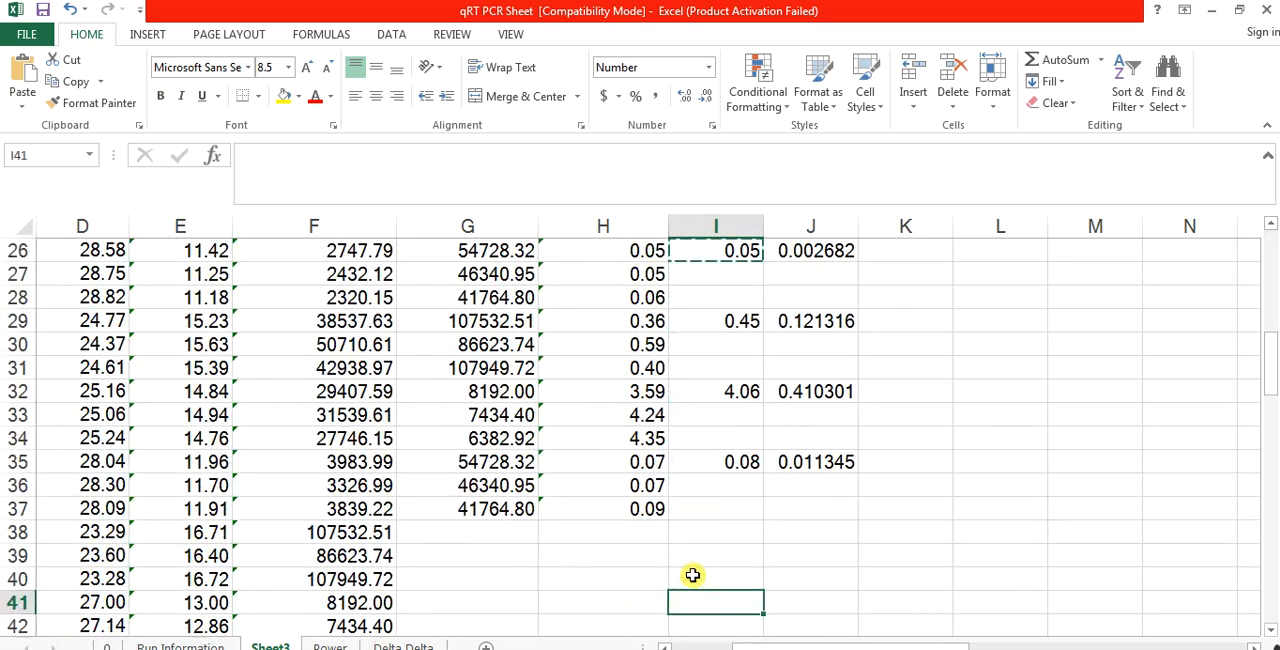
click(726, 320)
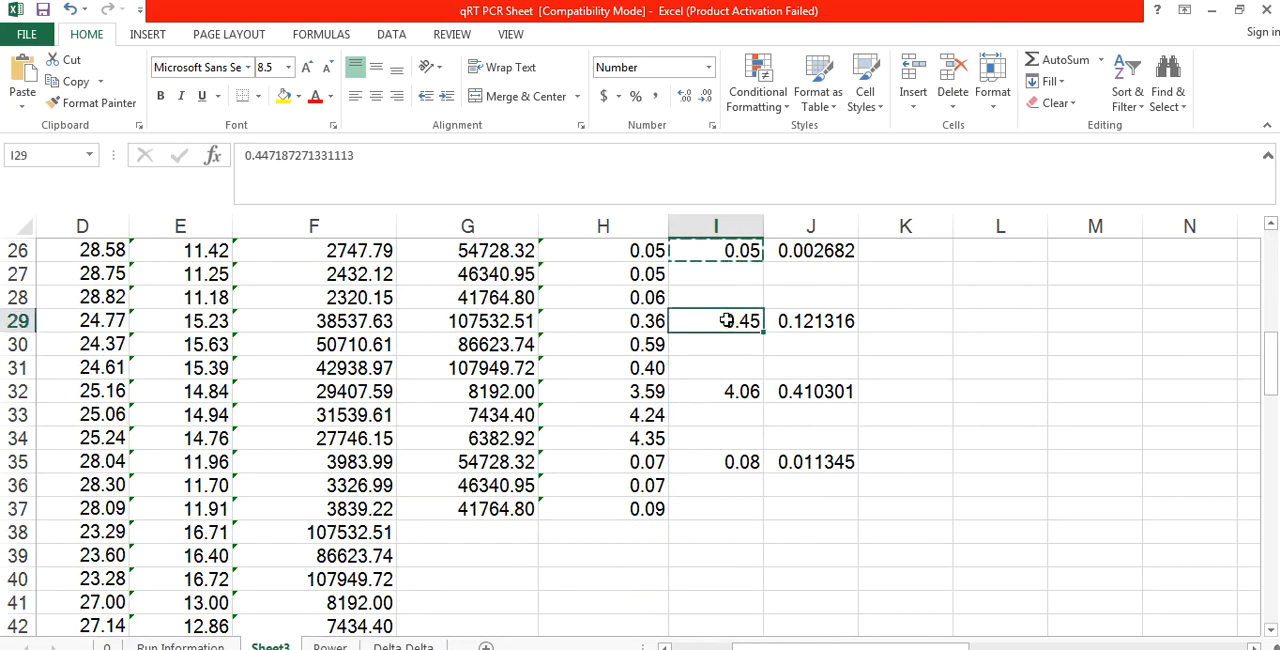
ctrl+click(717, 392)
ctrl+click(716, 462)
key(ctrl+c)
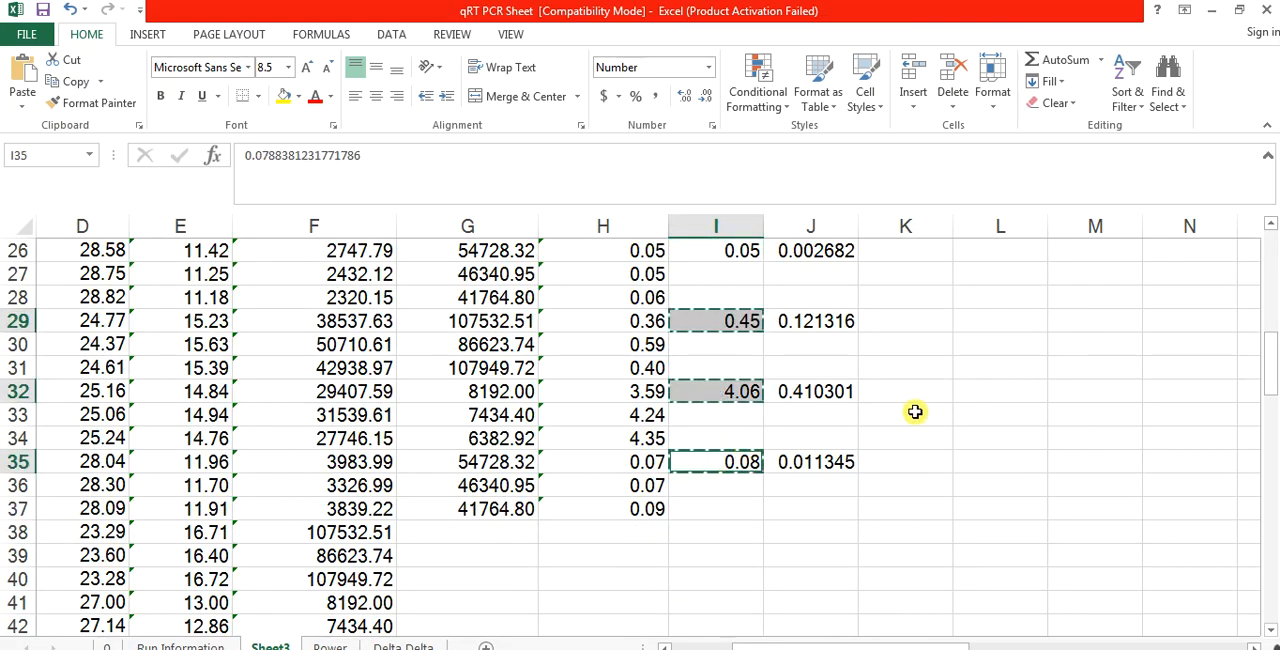
Step: Paste the copied Gene 4 means across the Gene4 row from L6, using Paste Special with All and Transpose
click(915, 412)
key(Up)
key(Up)
key(Up)
key(Up)
key(Up)
key(Up)
key(Up)
key(Up)
key(Up)
key(Up)
key(Up)
key(Up)
key(Up)
key(Up)
key(Up)
key(Up)
key(Up)
key(Up)
key(Up)
key(Up)
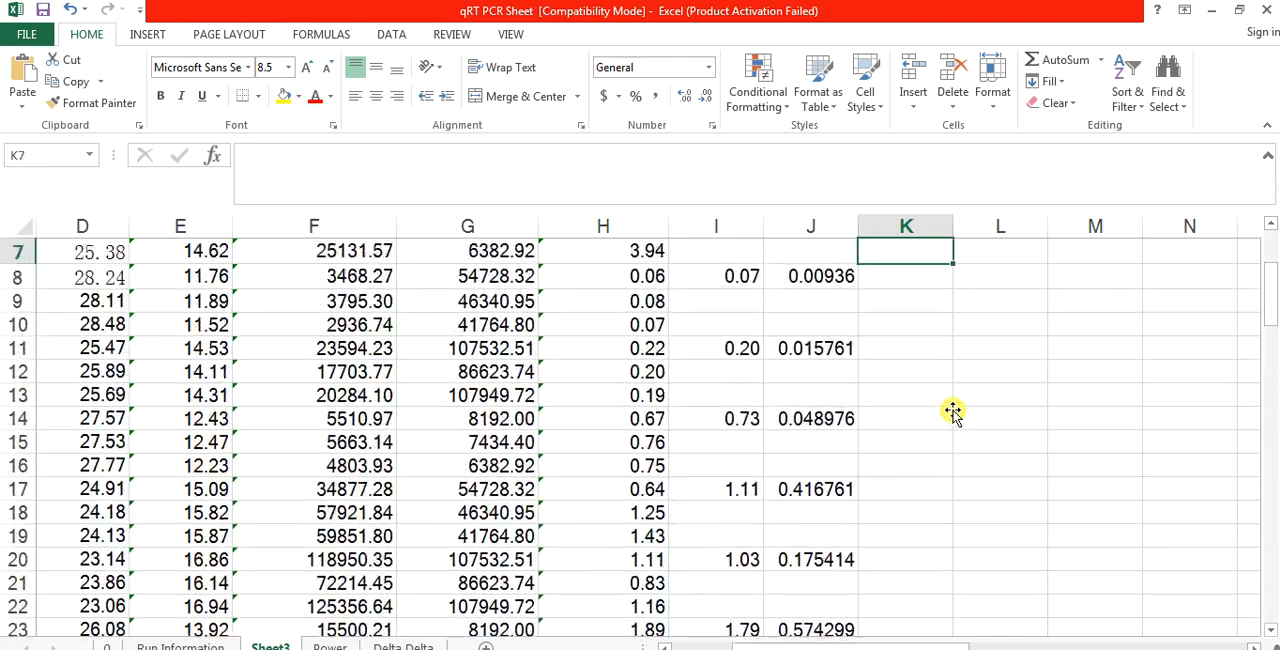
key(Up)
click(986, 375)
right_click(992, 380)
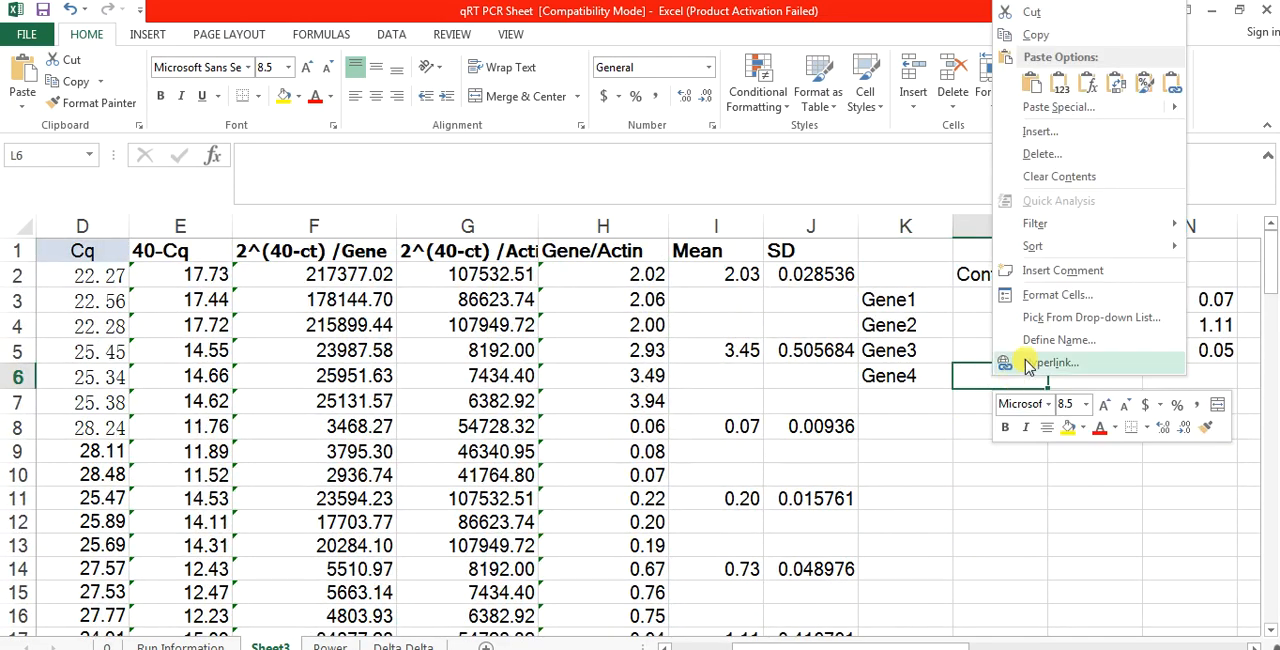
click(1041, 110)
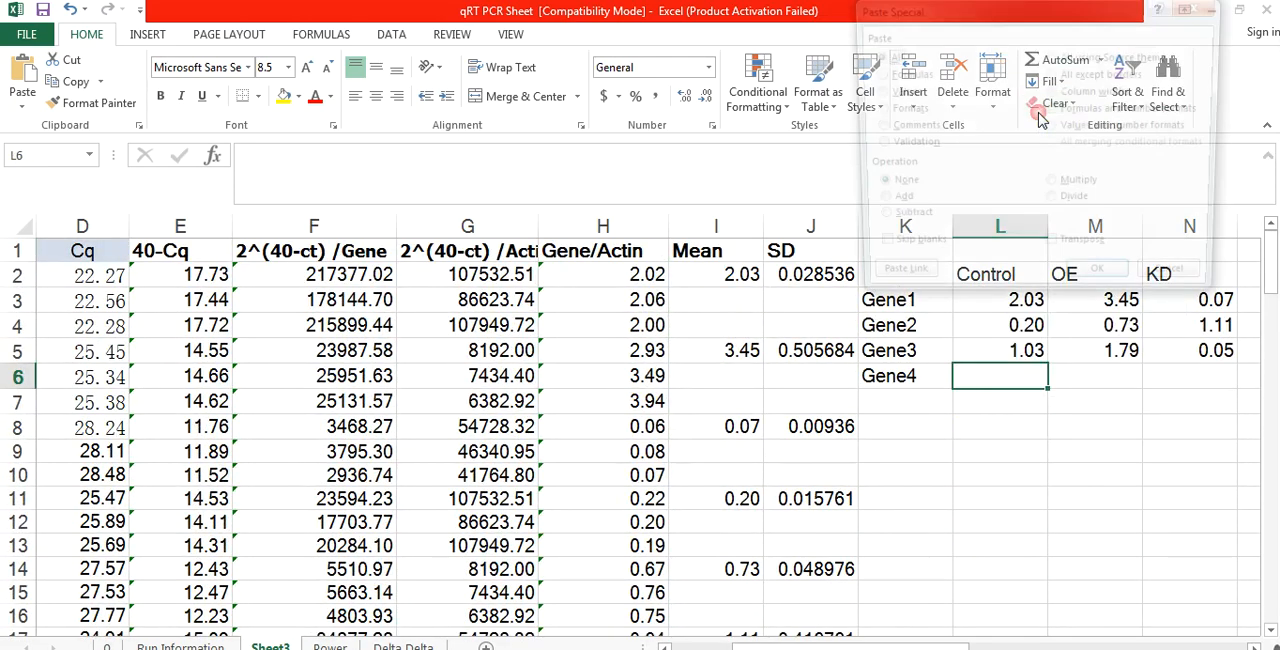
click(1051, 251)
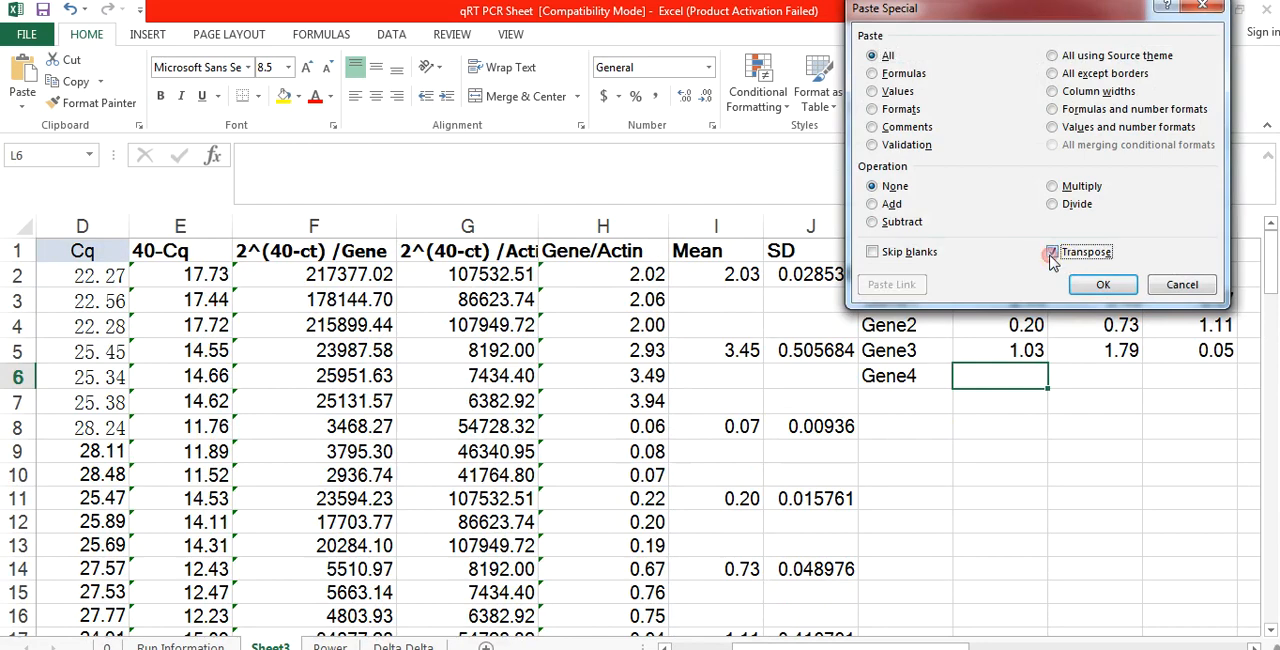
click(1100, 290)
Step: Insert a 2-D clustered column chart from the gene summary table in K2:N6
click(1020, 451)
drag(928, 278, 1180, 372)
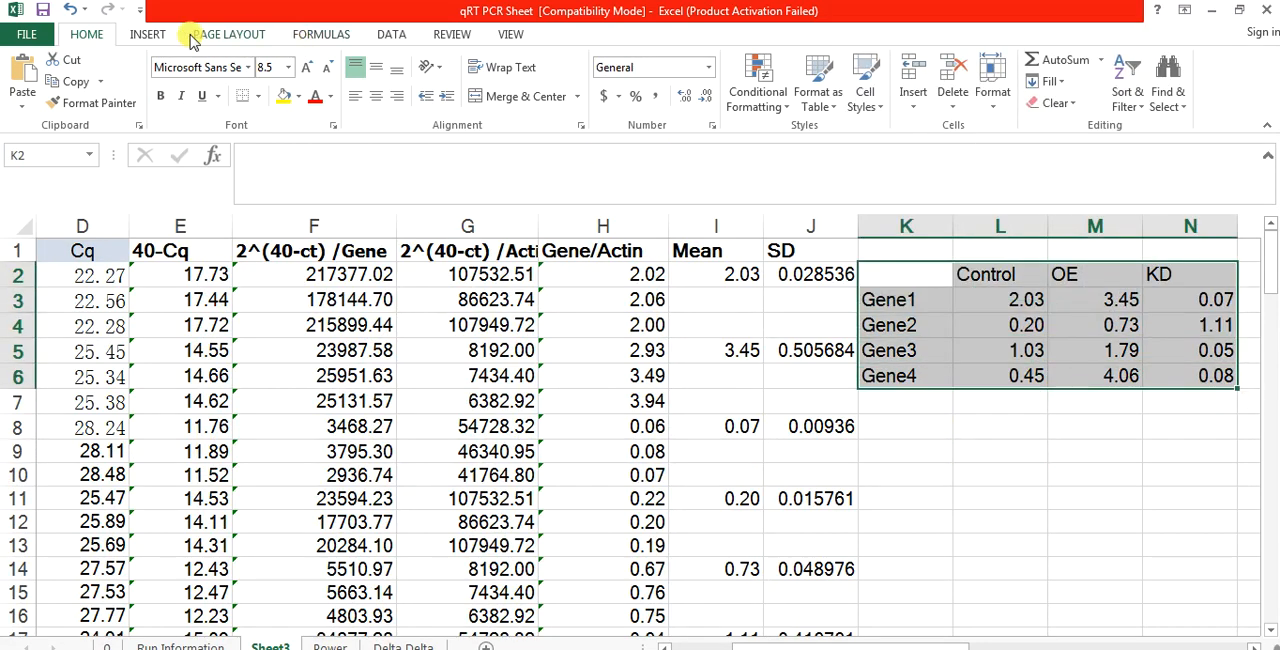
click(150, 33)
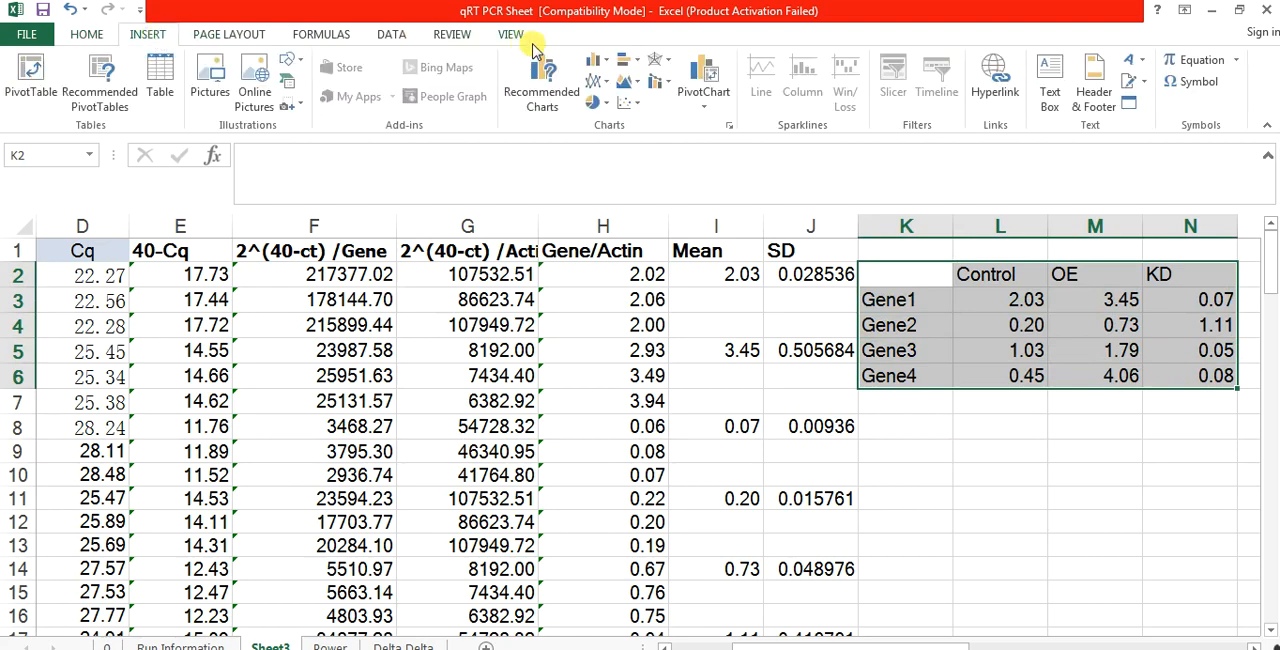
click(597, 60)
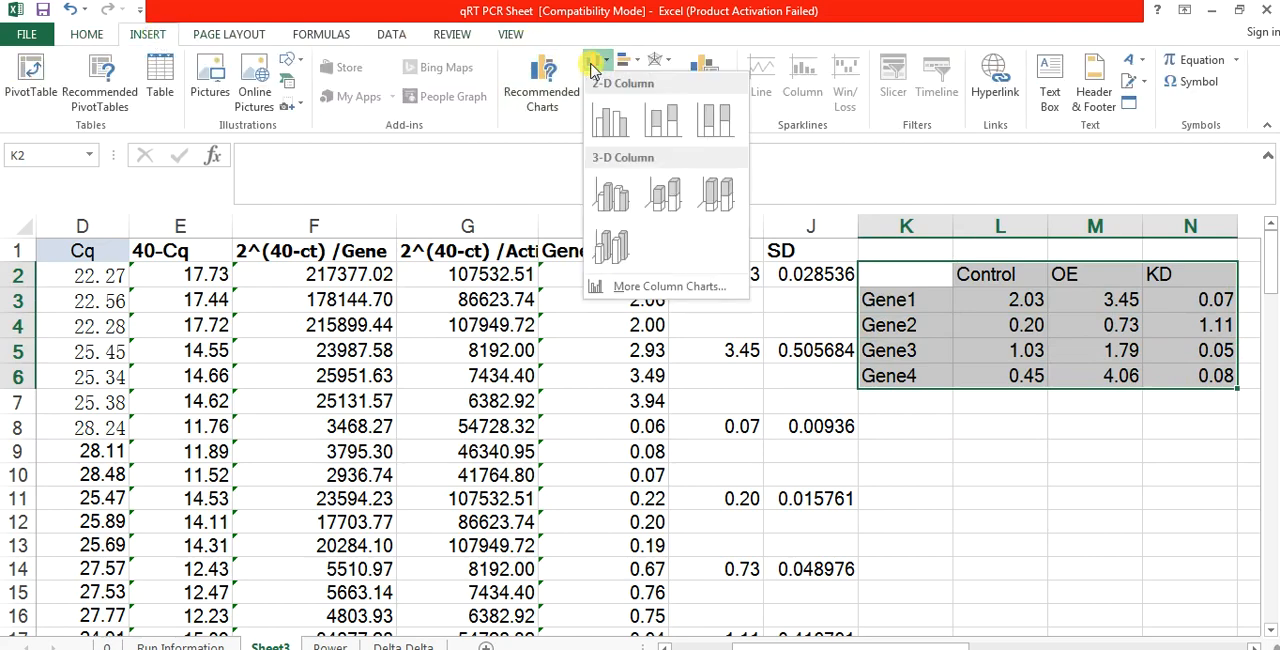
click(605, 122)
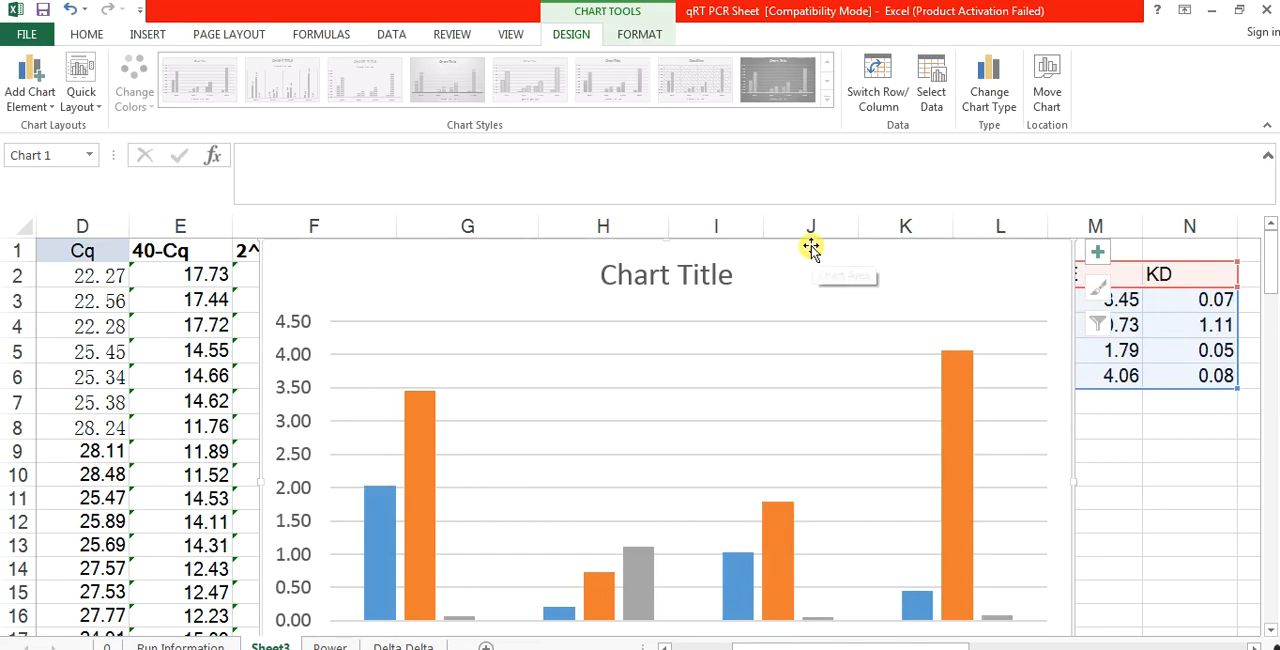
Step: Remove the major horizontal gridlines from the four-gene column chart
drag(810, 248, 778, 187)
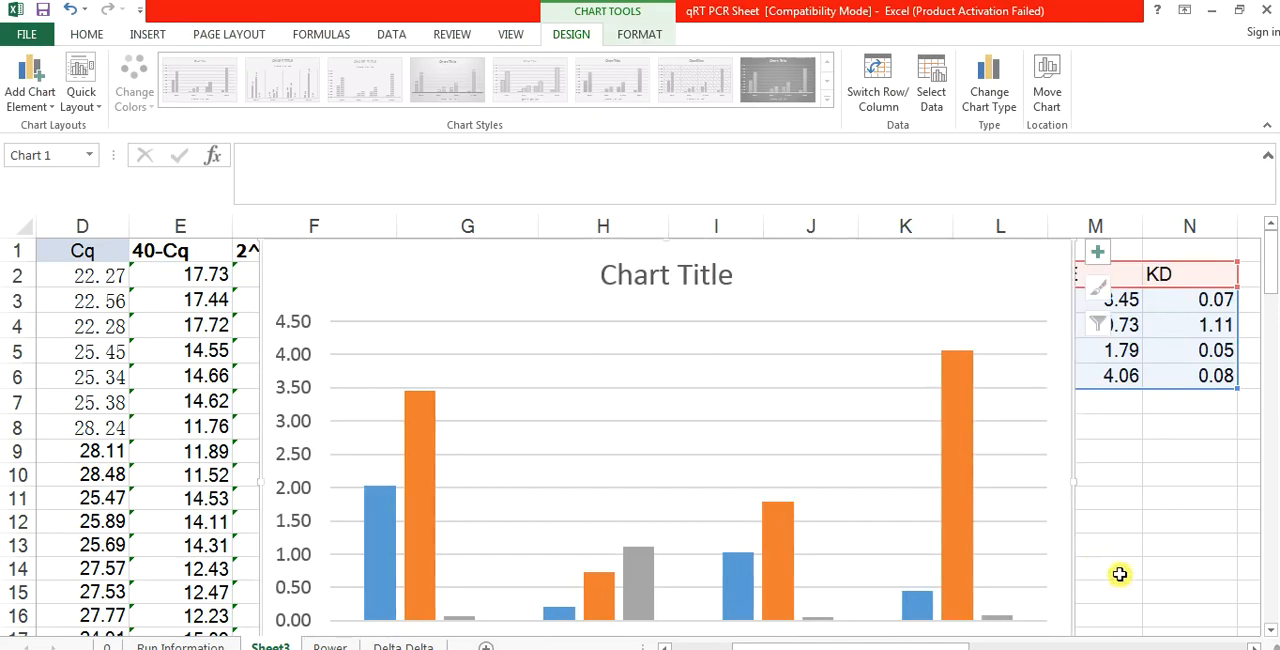
click(1113, 649)
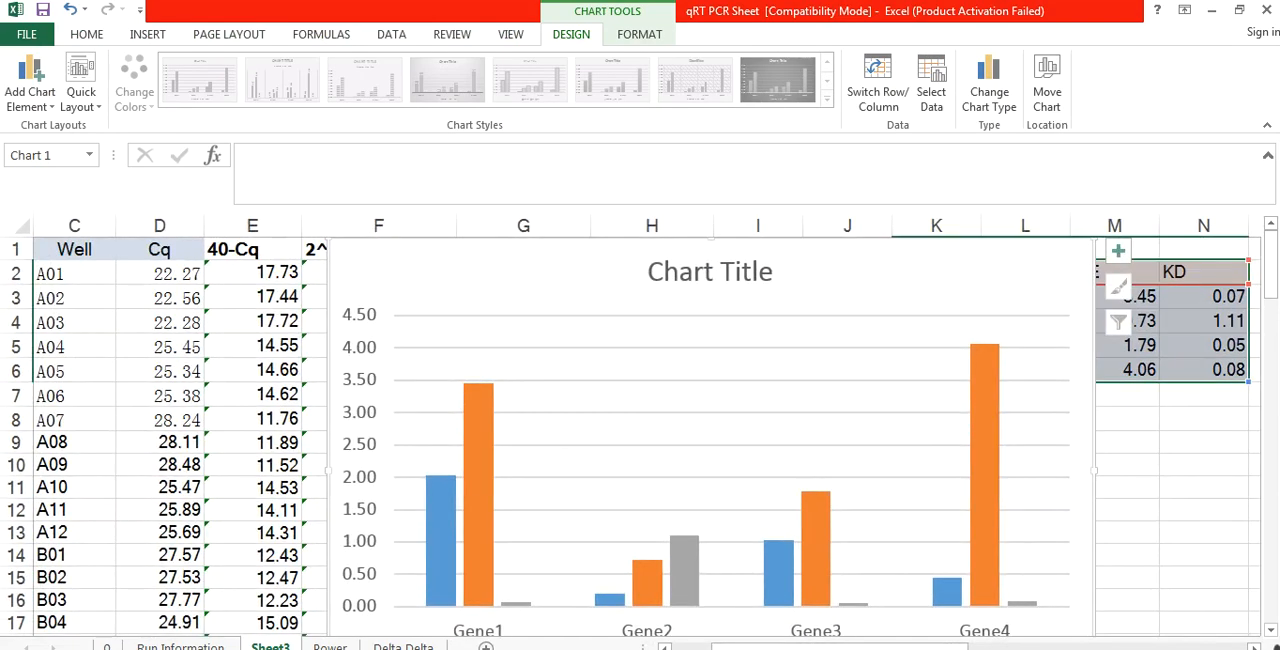
click(1113, 649)
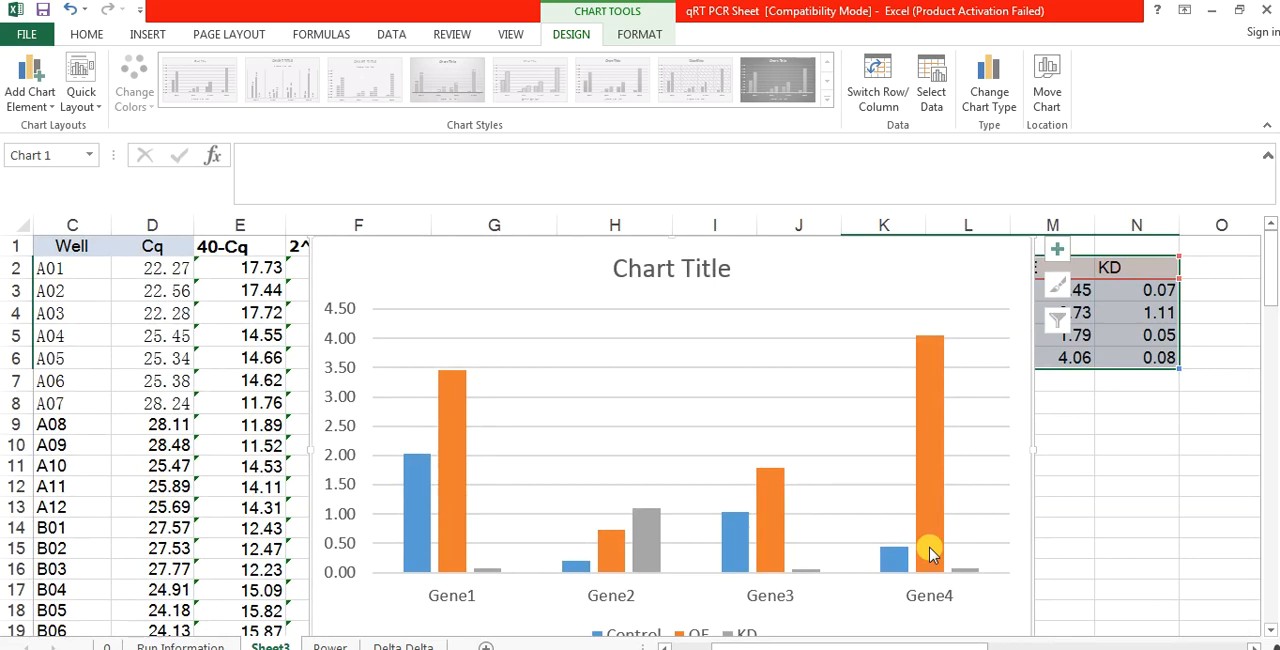
click(801, 418)
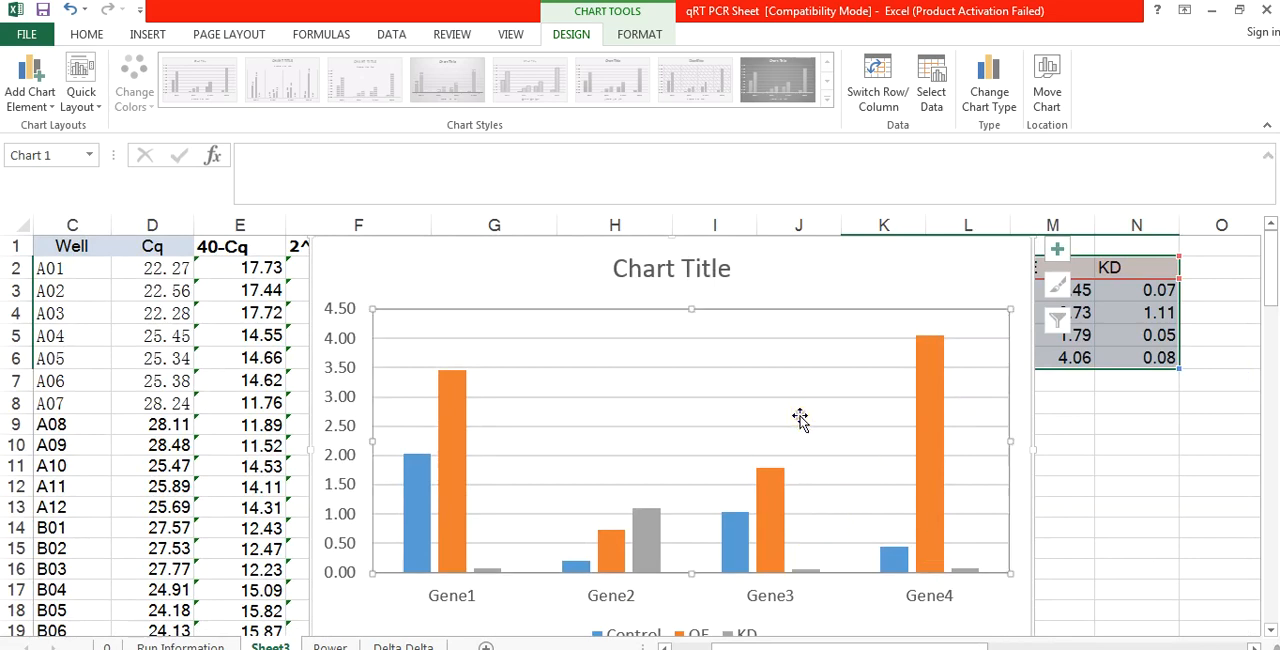
click(763, 369)
key(Delete)
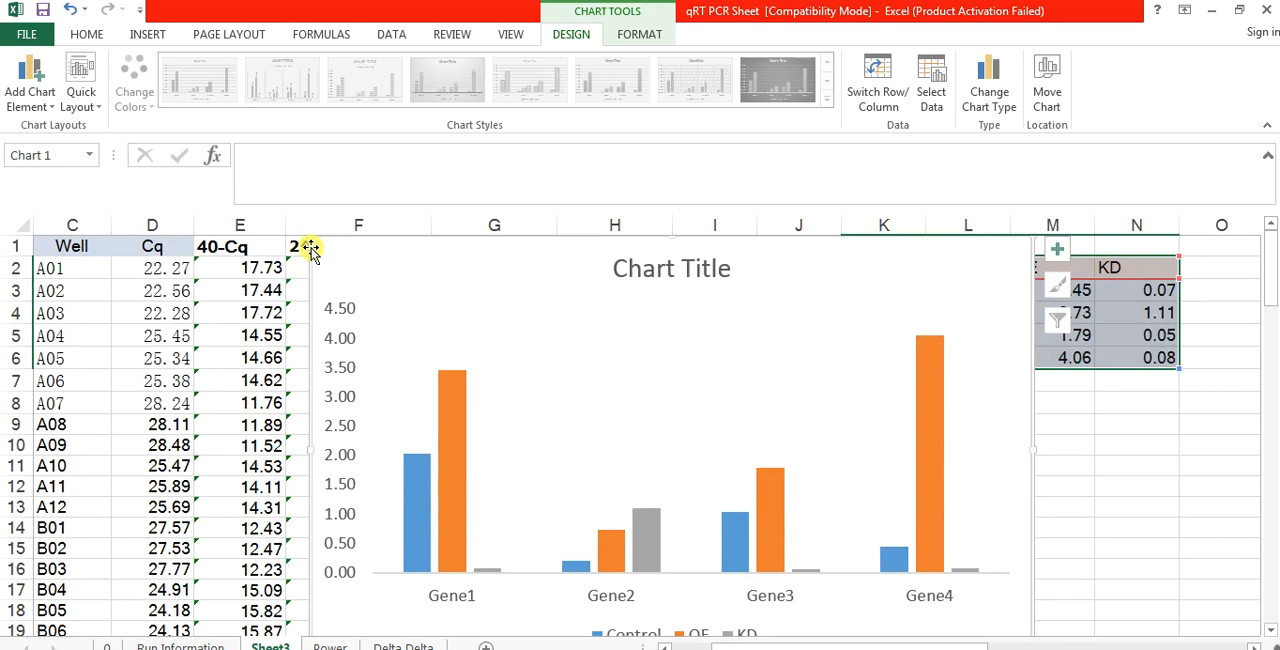
Step: Shrink the column chart and place it beside the summary table, over columns F to J
drag(310, 252, 446, 384)
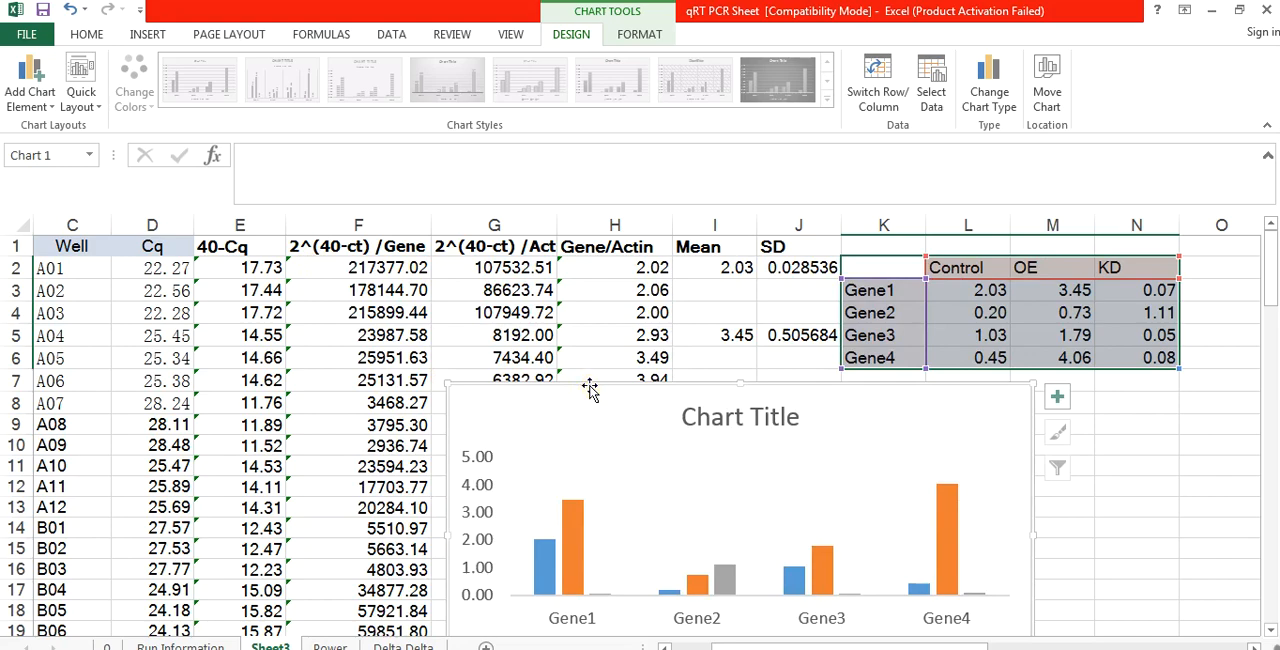
drag(590, 390, 423, 257)
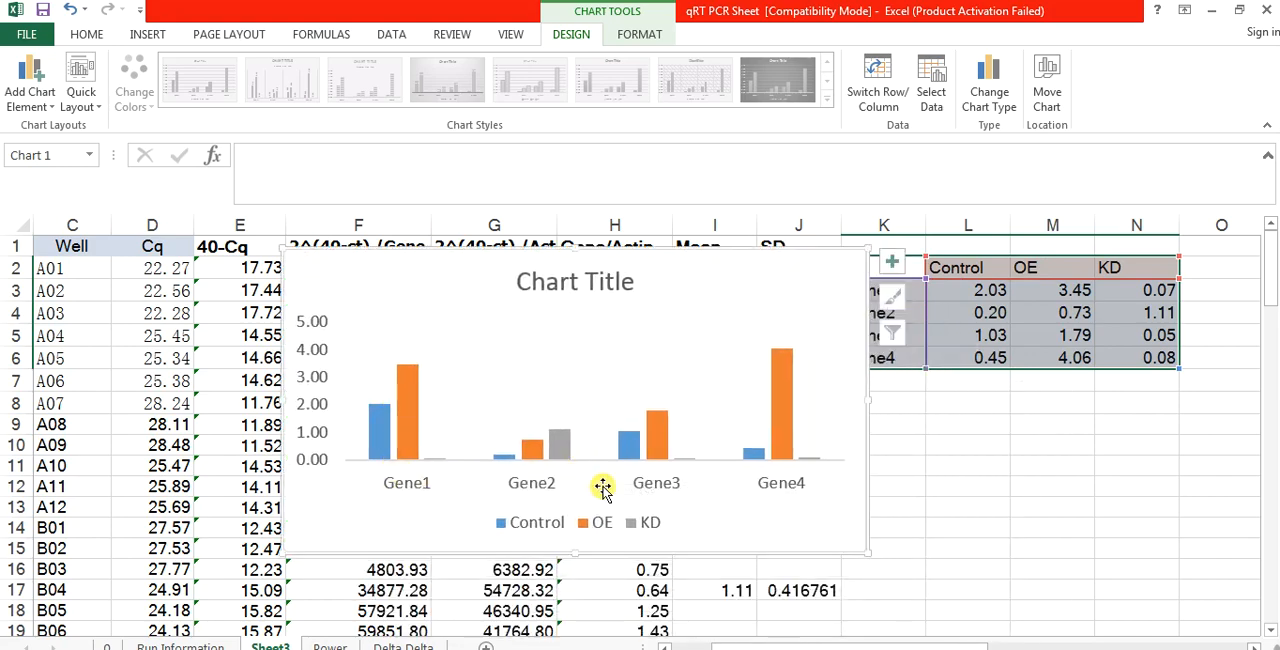
Step: Move the chart legend into the upper part of the plot area and delete the chart title
click(577, 520)
drag(583, 508, 596, 443)
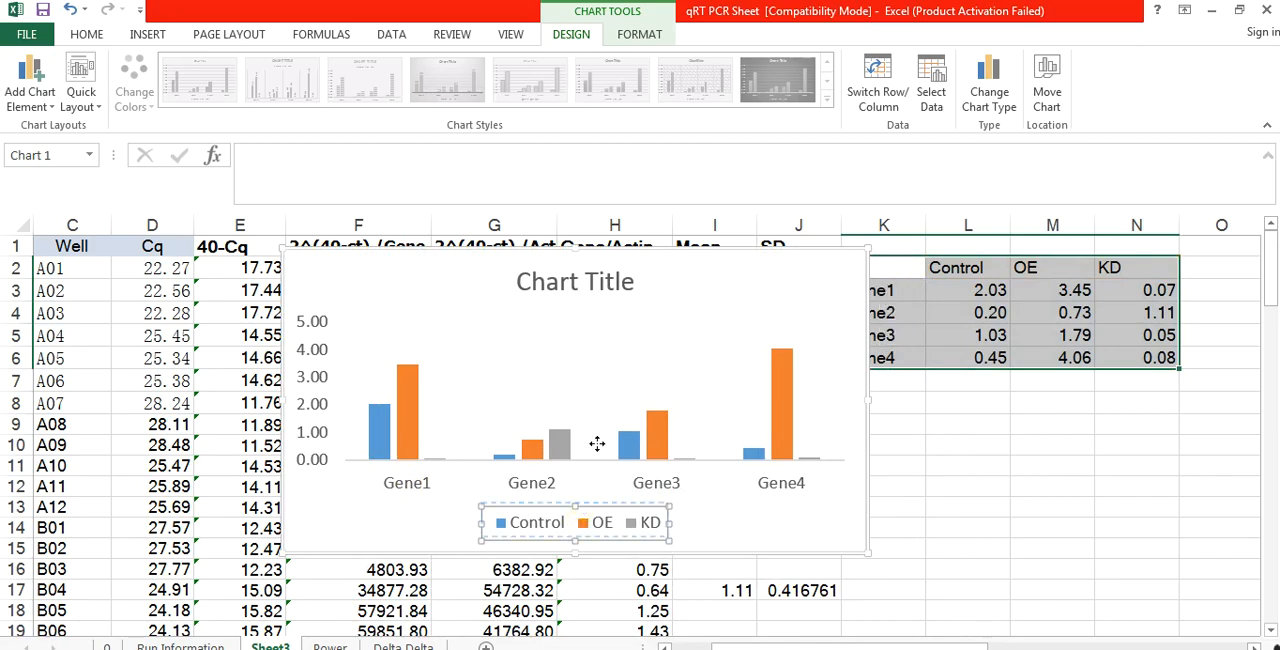
drag(652, 318, 652, 319)
click(580, 283)
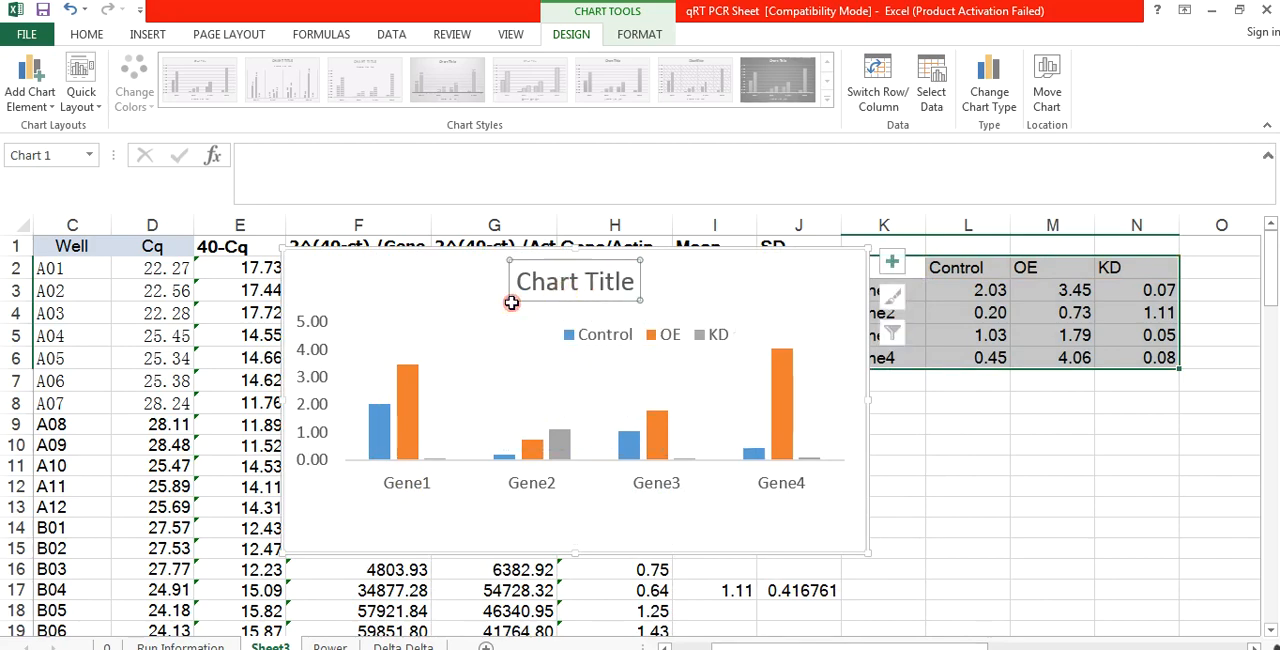
key(Delete)
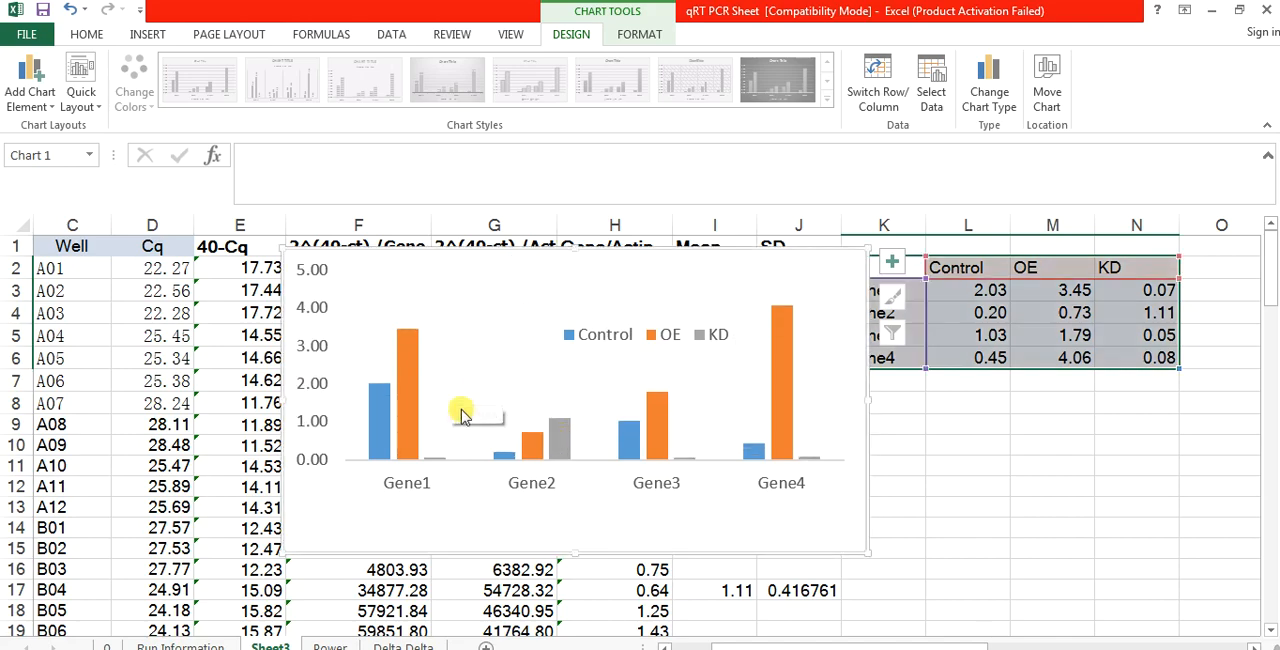
Step: Examine the Control, OE and KD columns of the chart against the legend
click(378, 418)
click(407, 378)
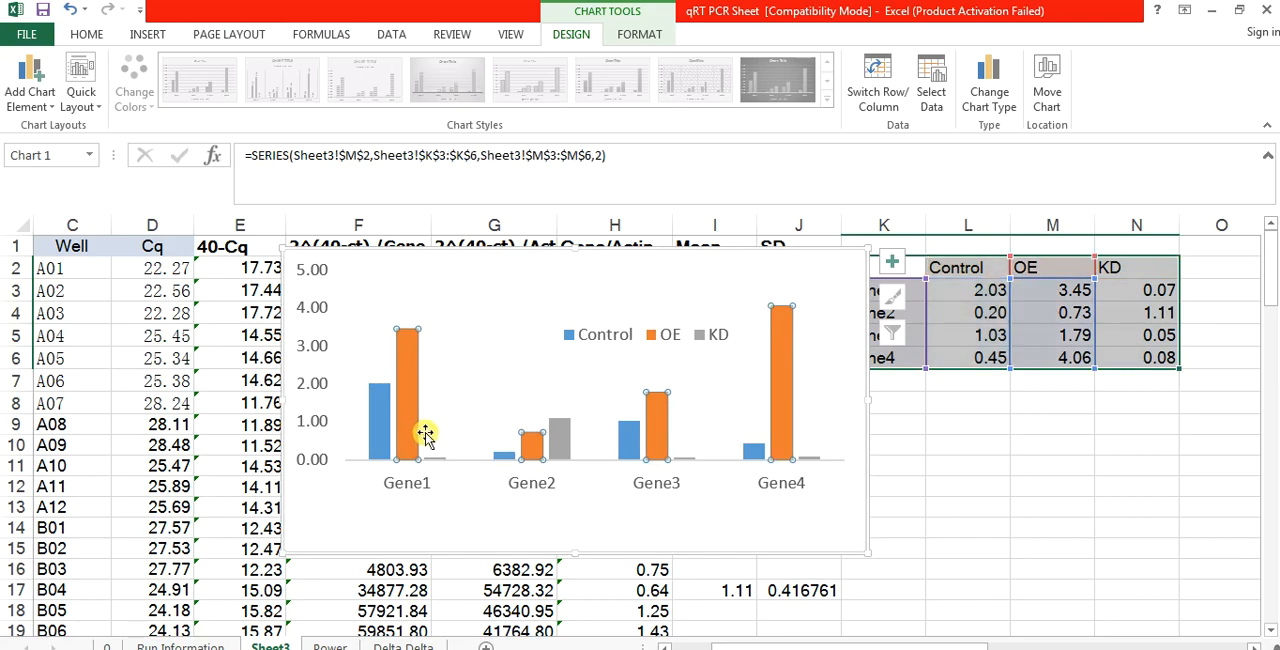
click(430, 462)
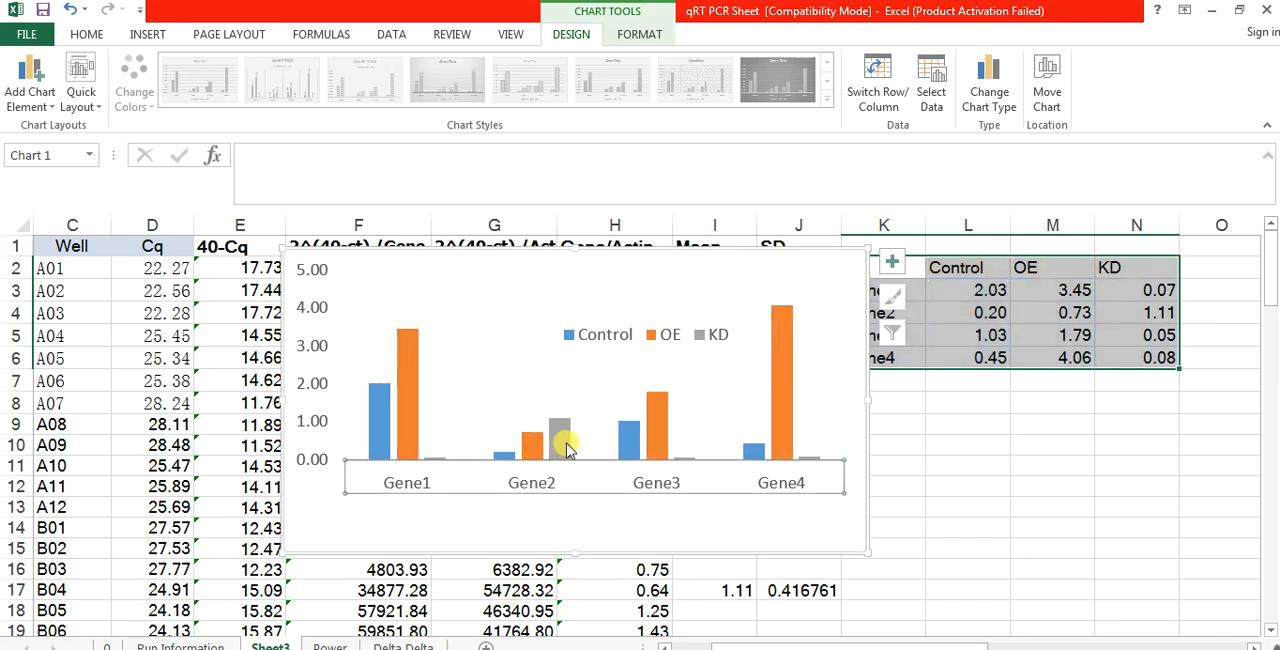
click(564, 445)
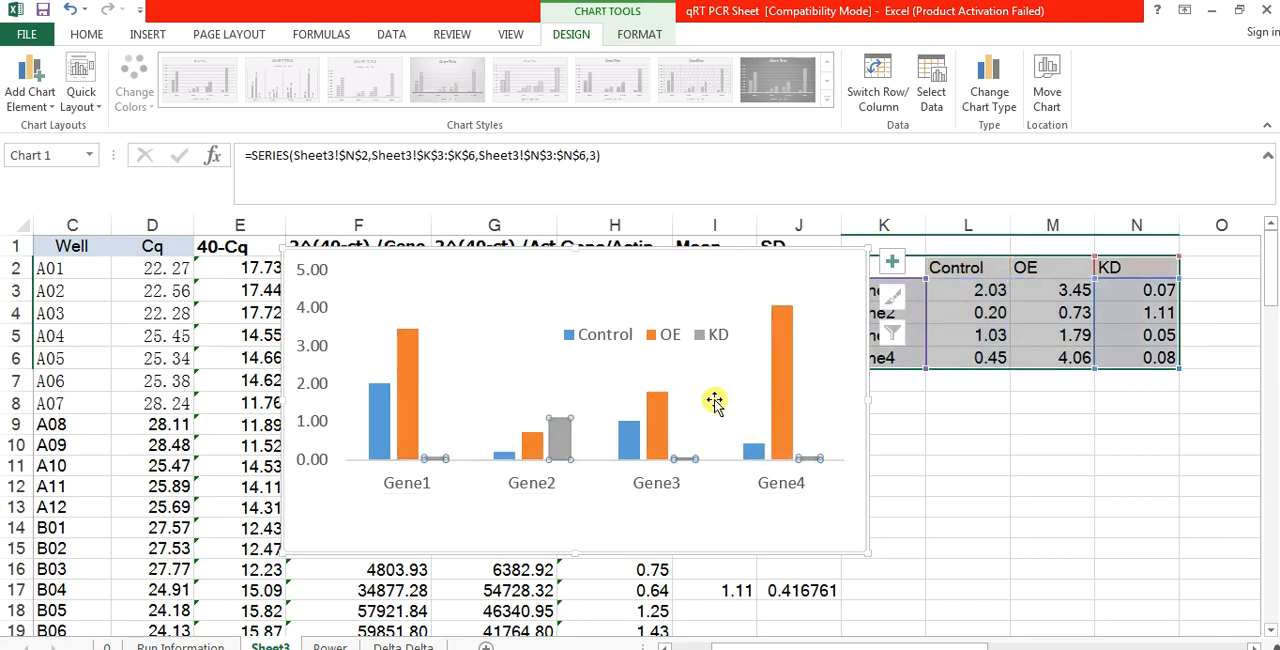
click(634, 338)
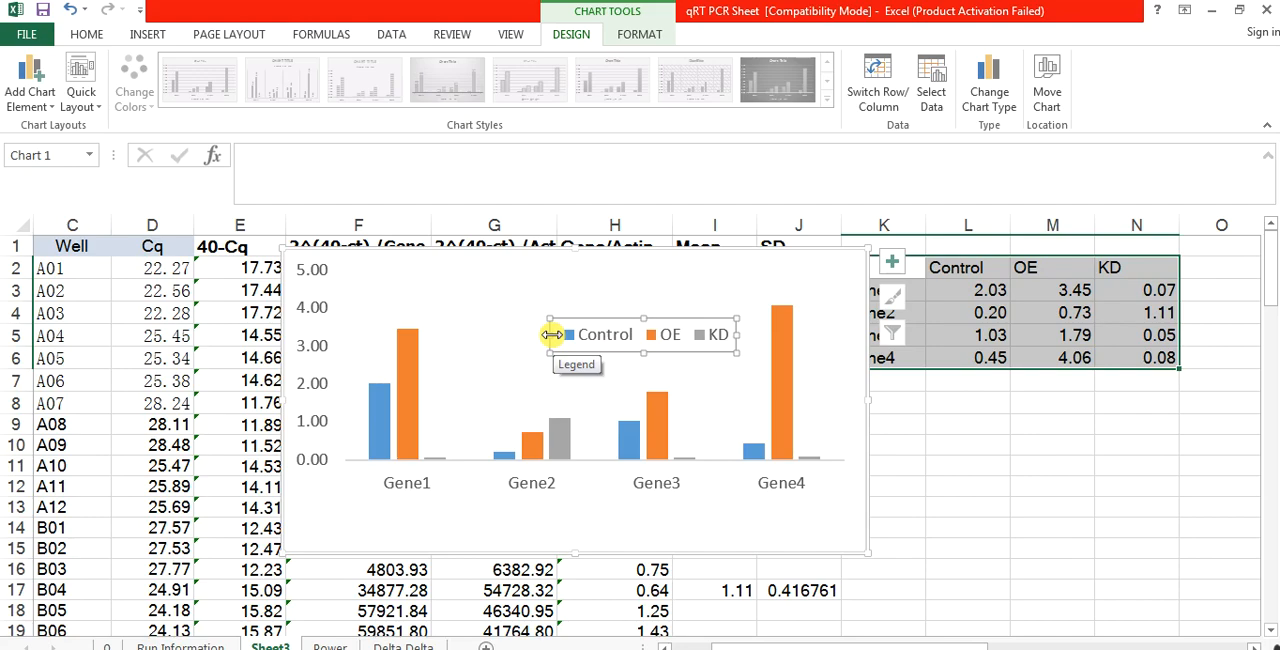
Step: Delete the column chart covering all four genes
click(847, 549)
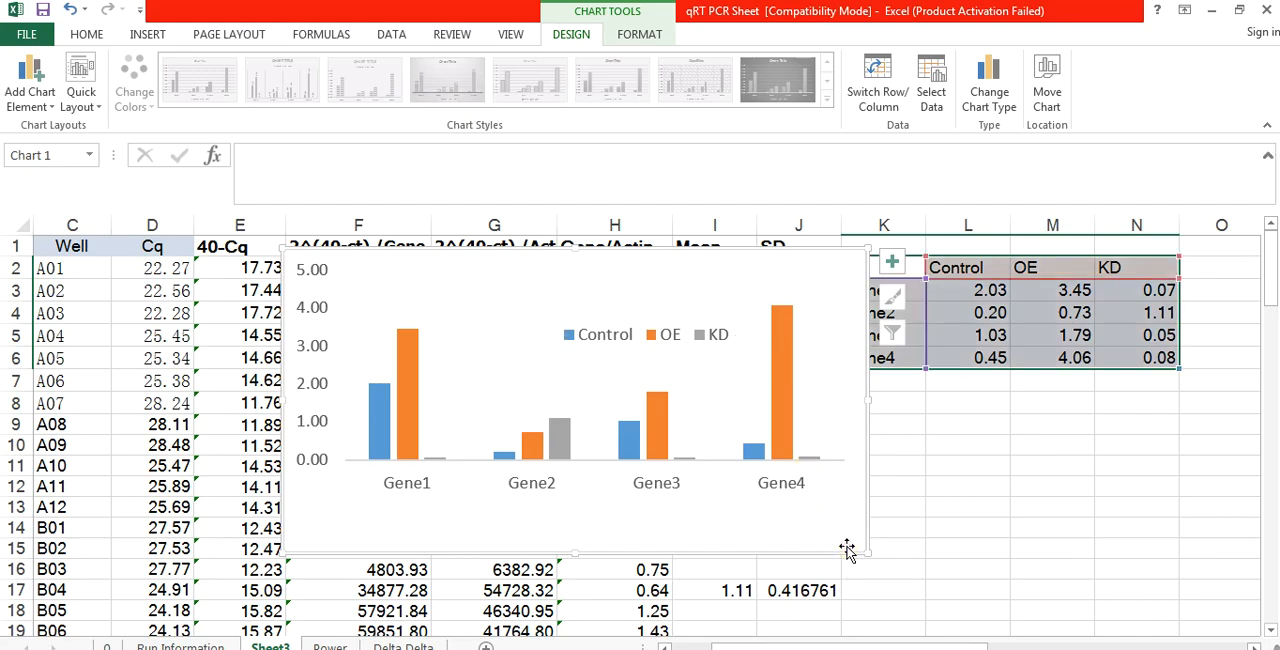
key(Delete)
click(995, 400)
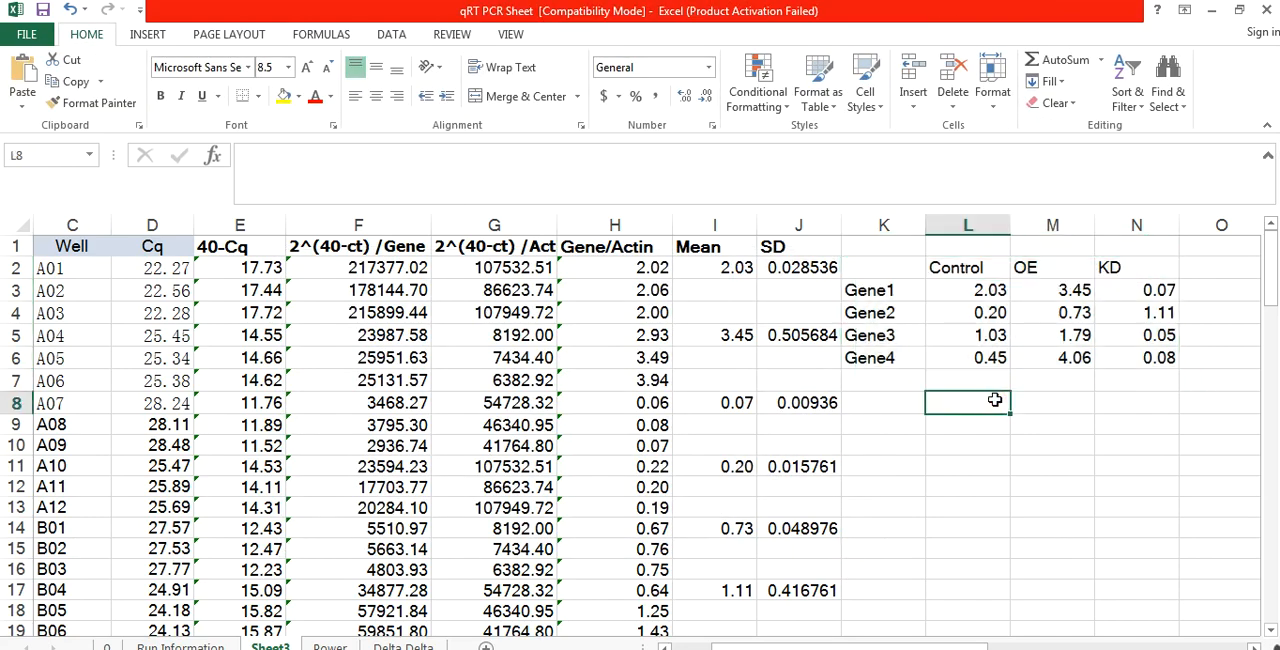
Step: Insert a 2-D clustered column chart for Gene1 only, using the headers and values in K2:N3
drag(906, 265, 1115, 285)
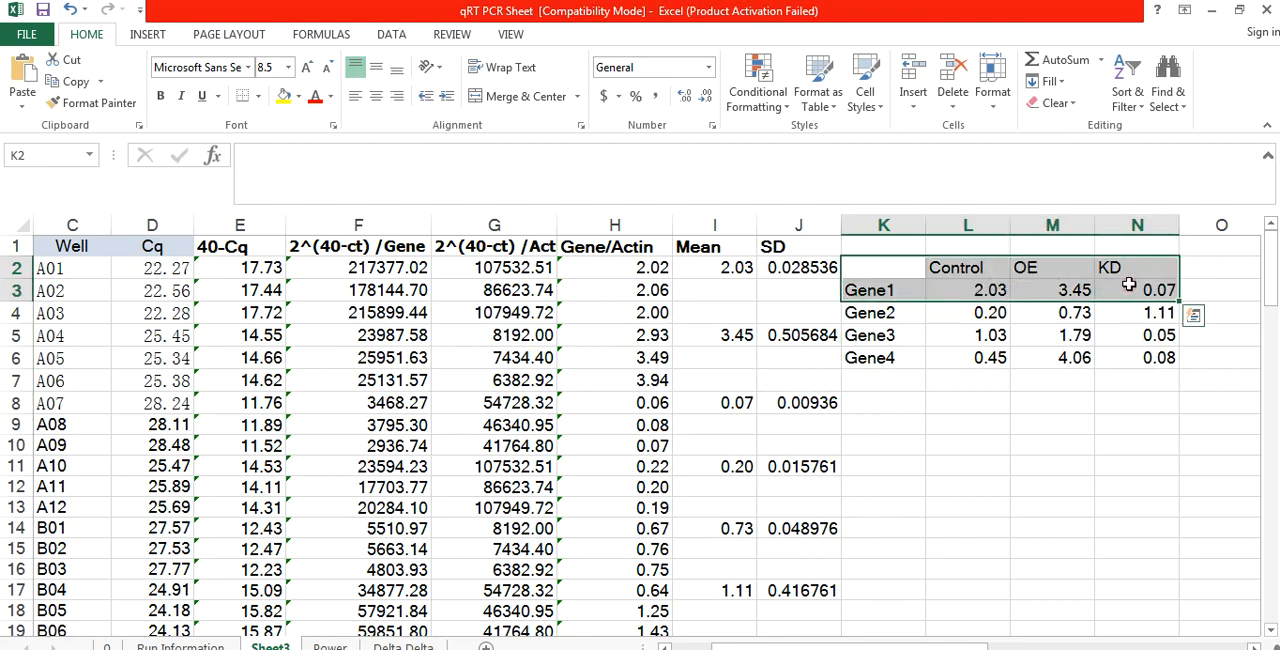
click(147, 34)
click(597, 60)
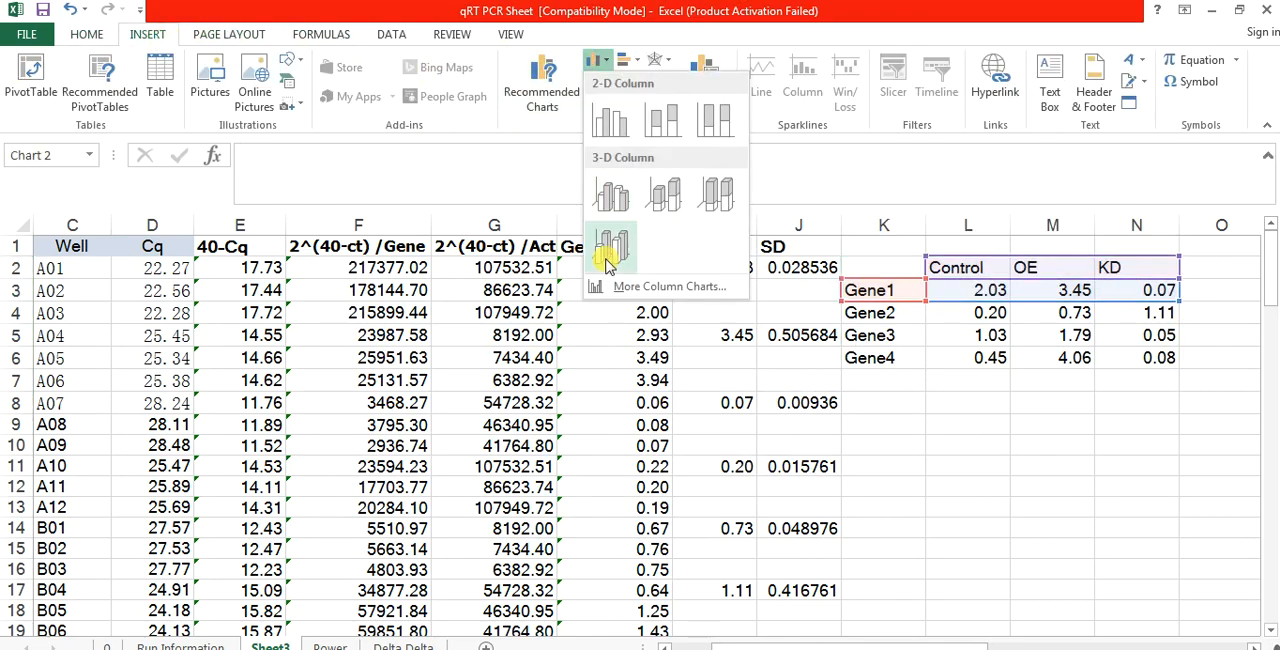
click(610, 120)
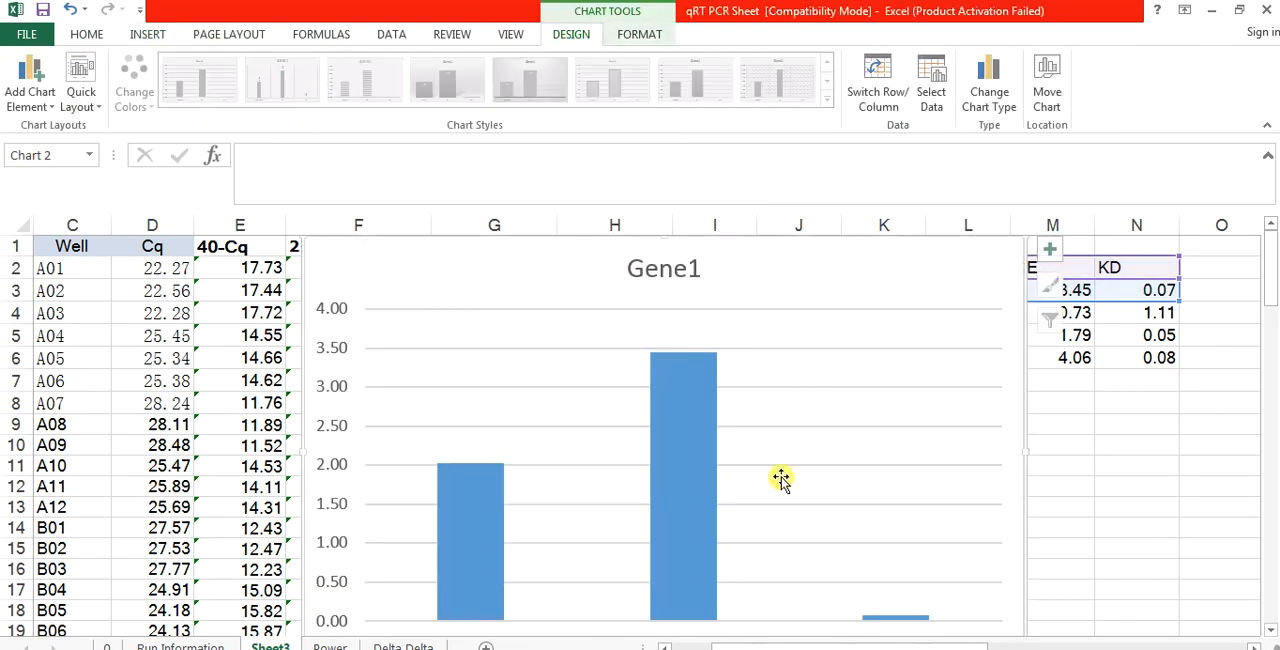
Step: Delete the Gene1 column chart from the sheet
click(888, 518)
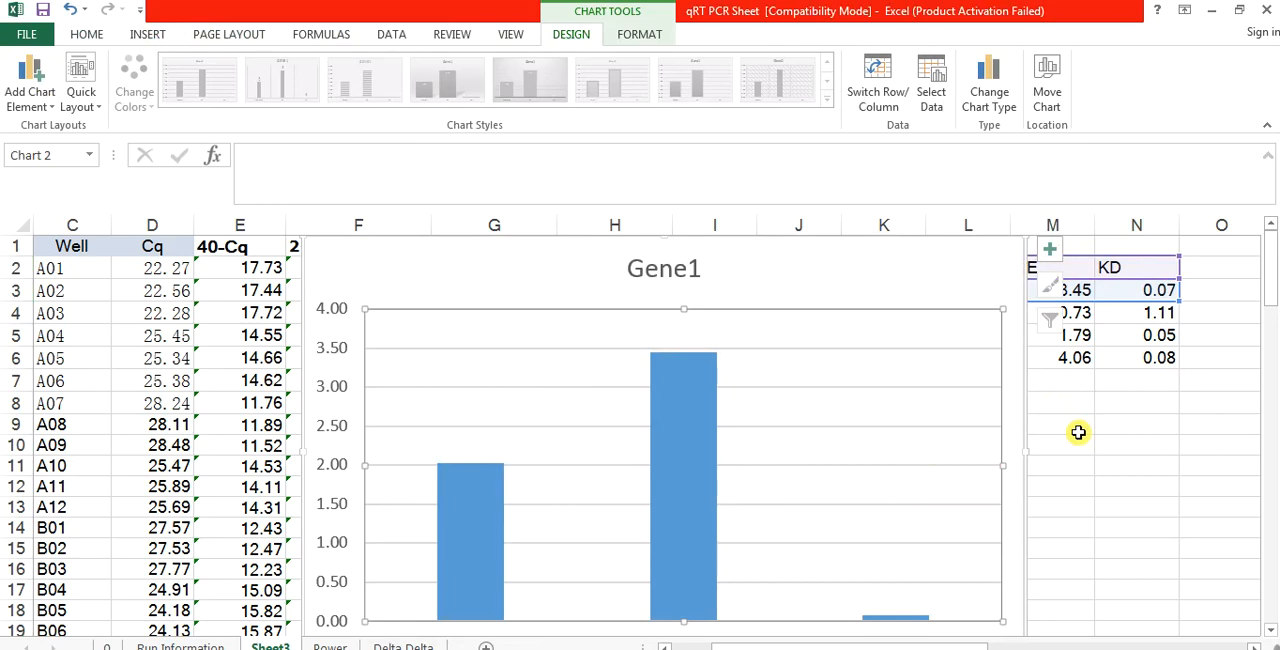
click(1030, 425)
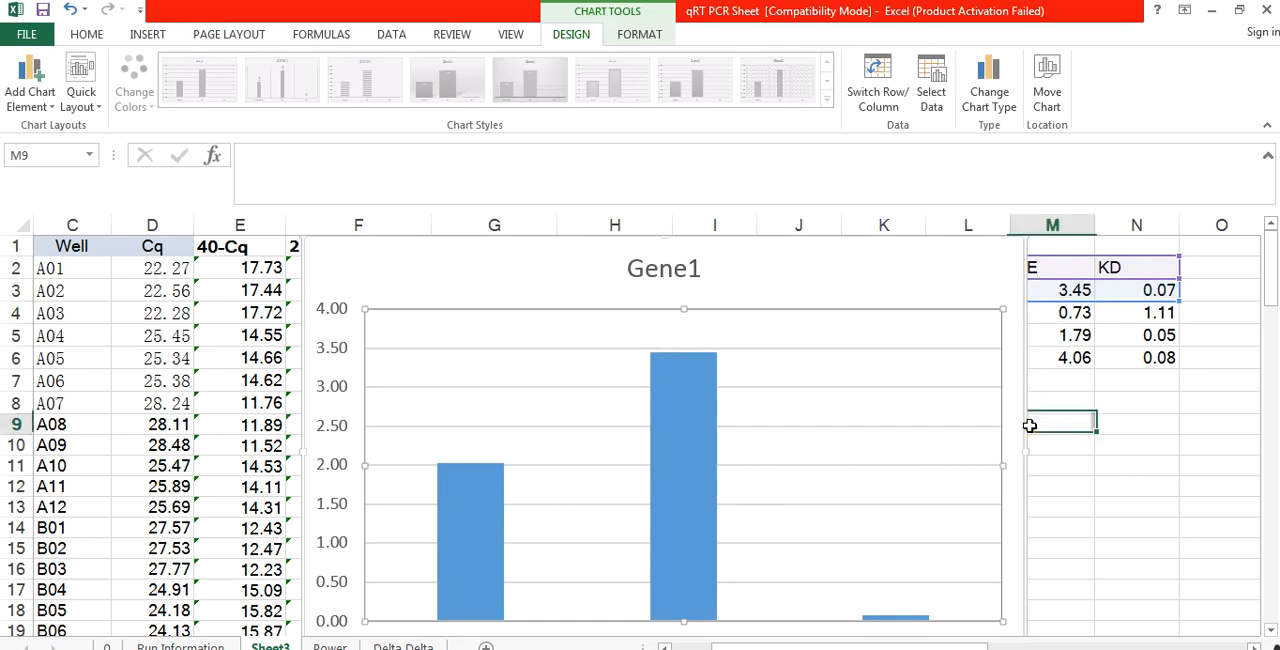
click(1015, 440)
key(Delete)
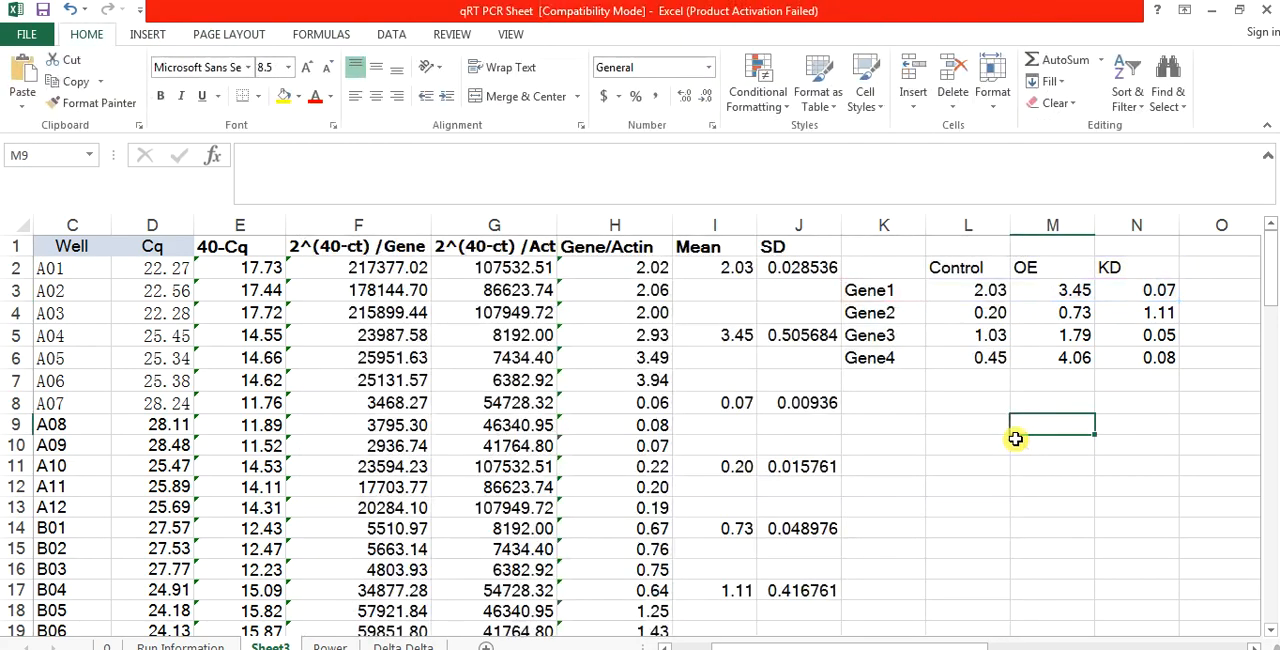
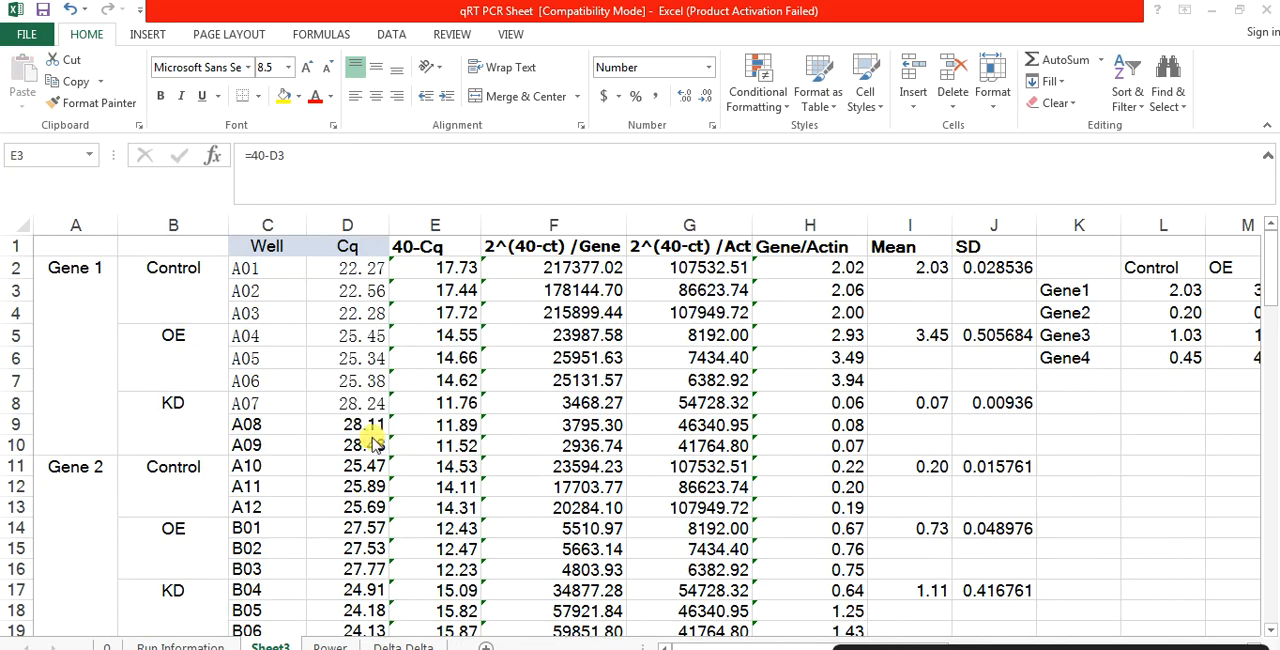
Step: Copy the gene, sample, well and Cq table A1:D46 from Sheet3 into cell A1 of the Power sheet
click(120, 302)
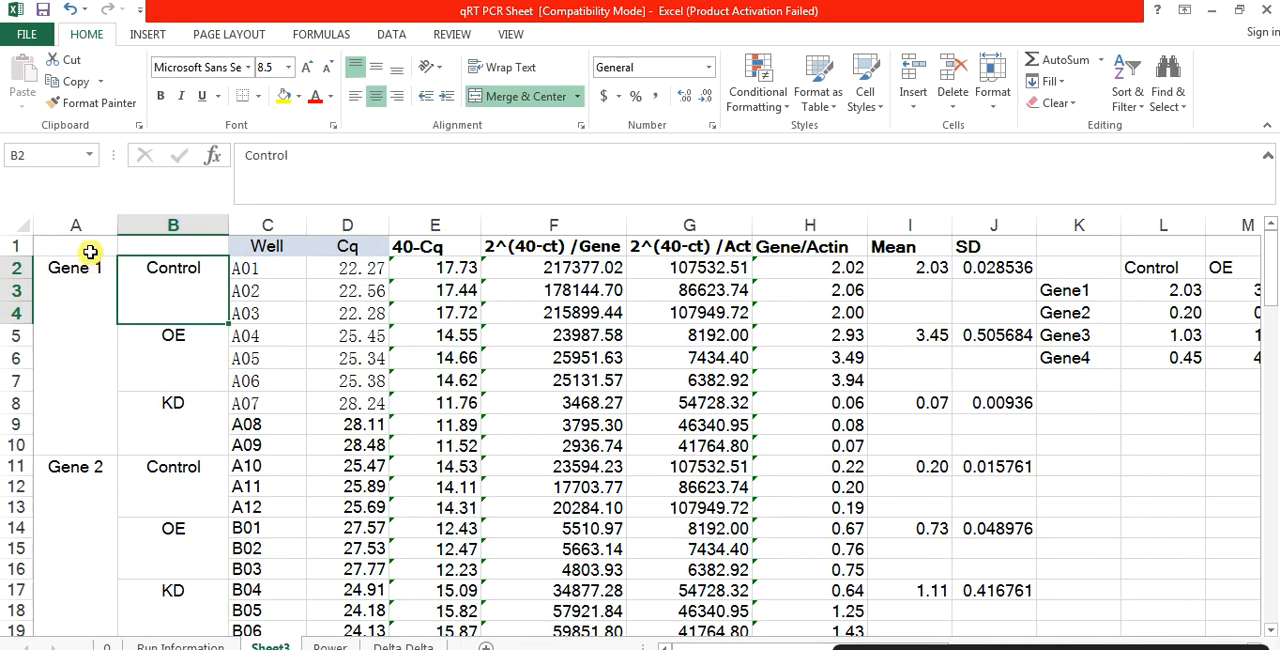
drag(90, 252, 357, 519)
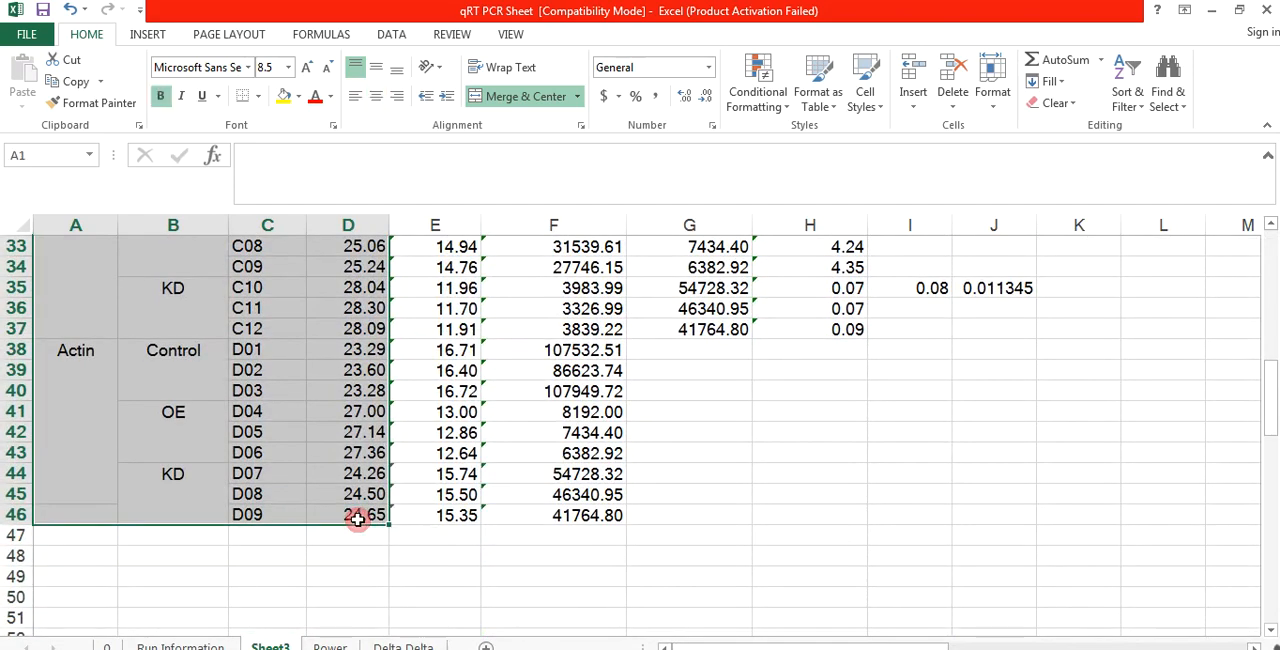
key(ctrl+c)
click(332, 645)
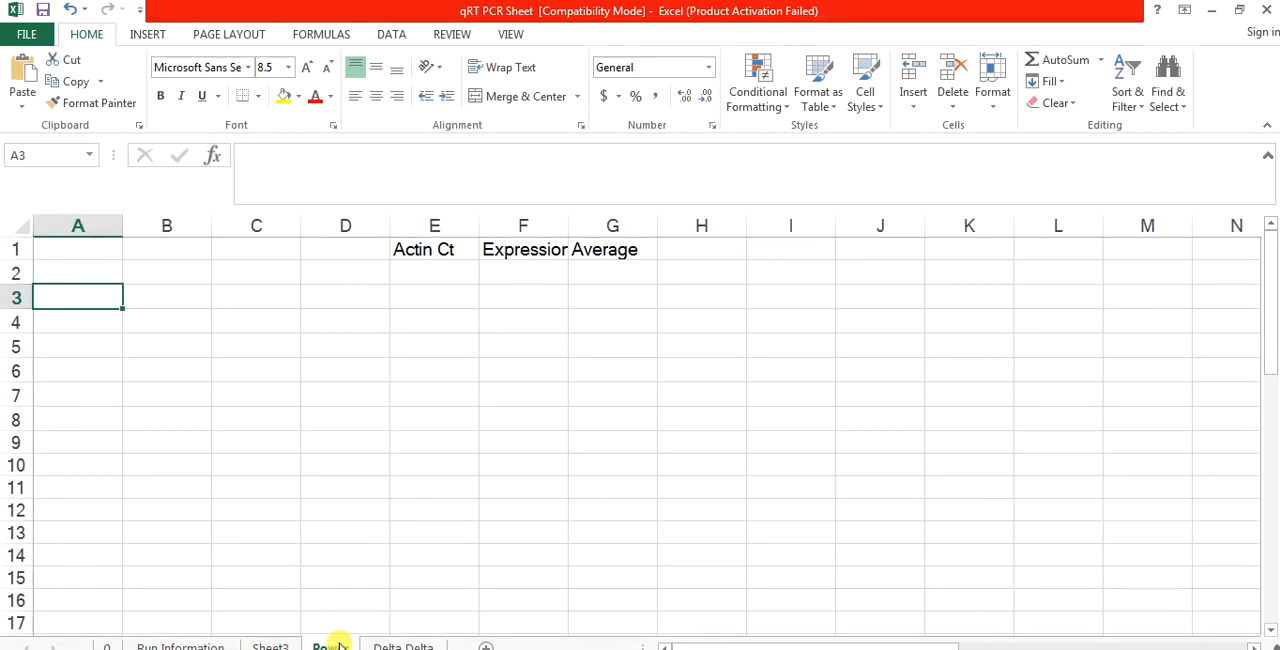
click(75, 250)
key(ctrl+v)
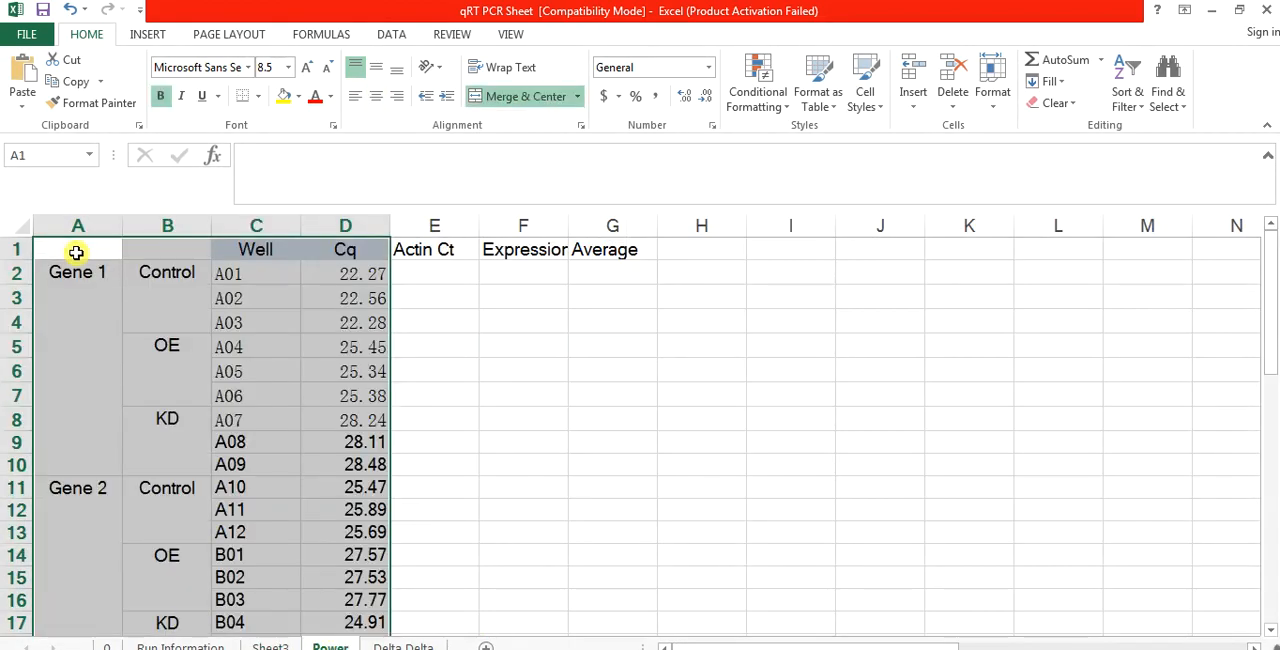
click(234, 340)
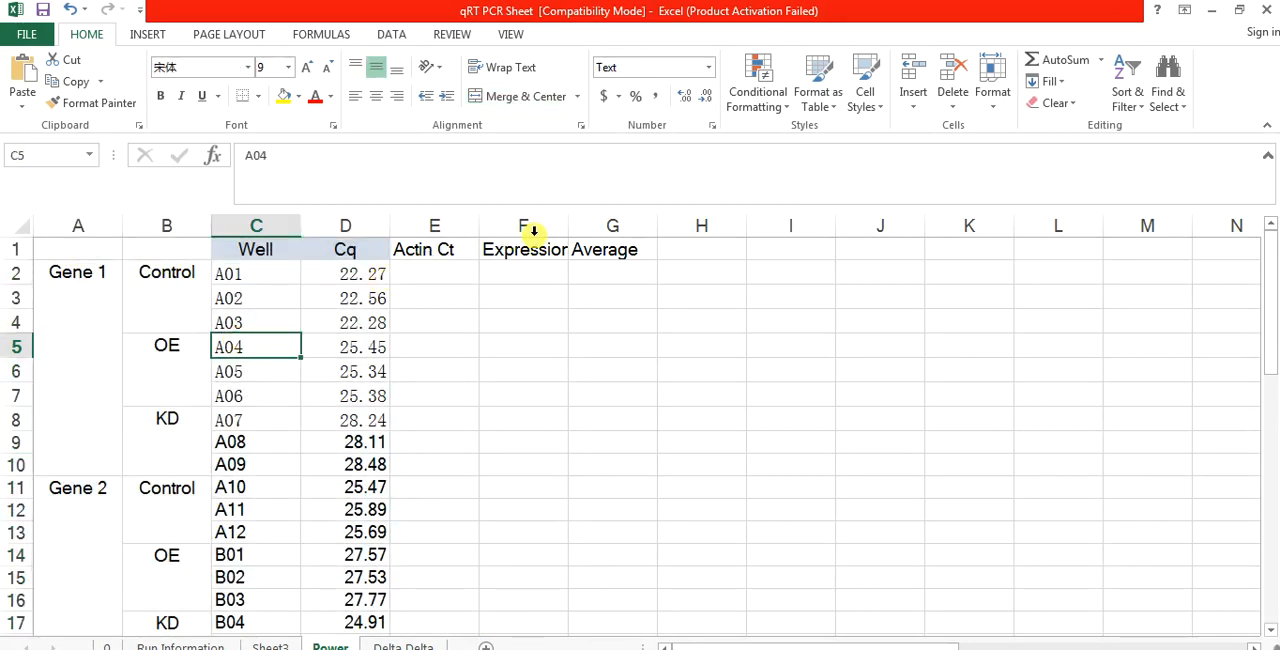
Step: Widen column F on the Power sheet so the Expression heading fits
click(437, 251)
click(428, 266)
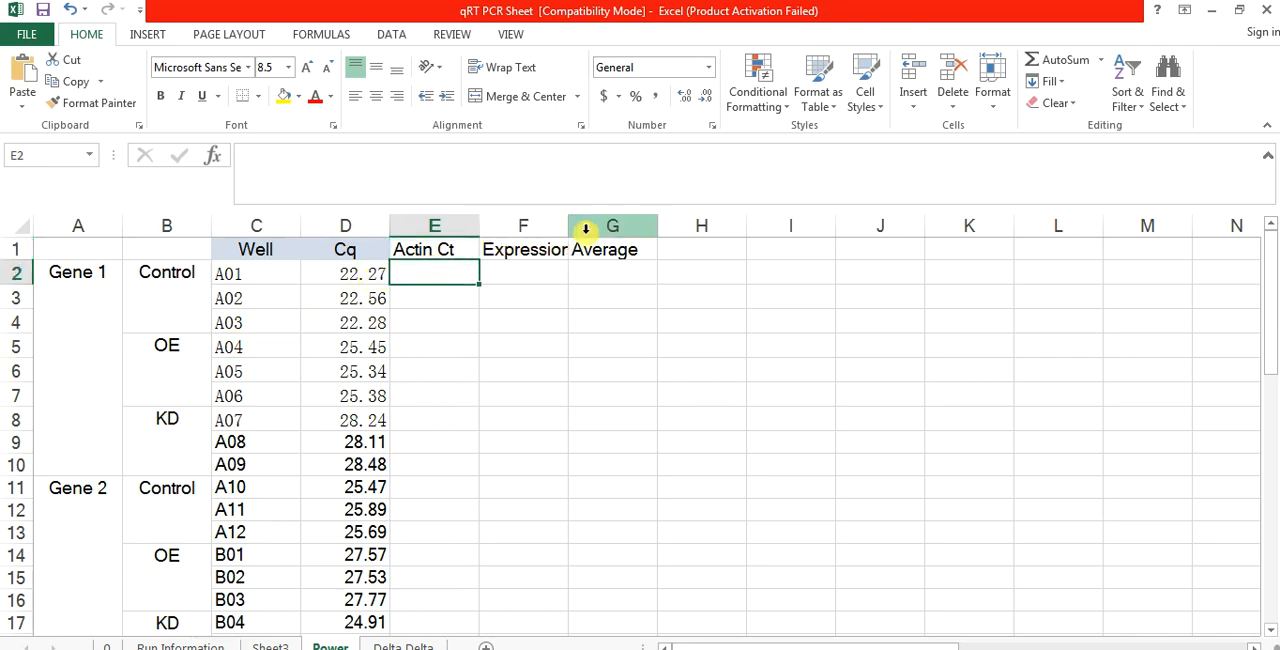
drag(569, 226, 620, 226)
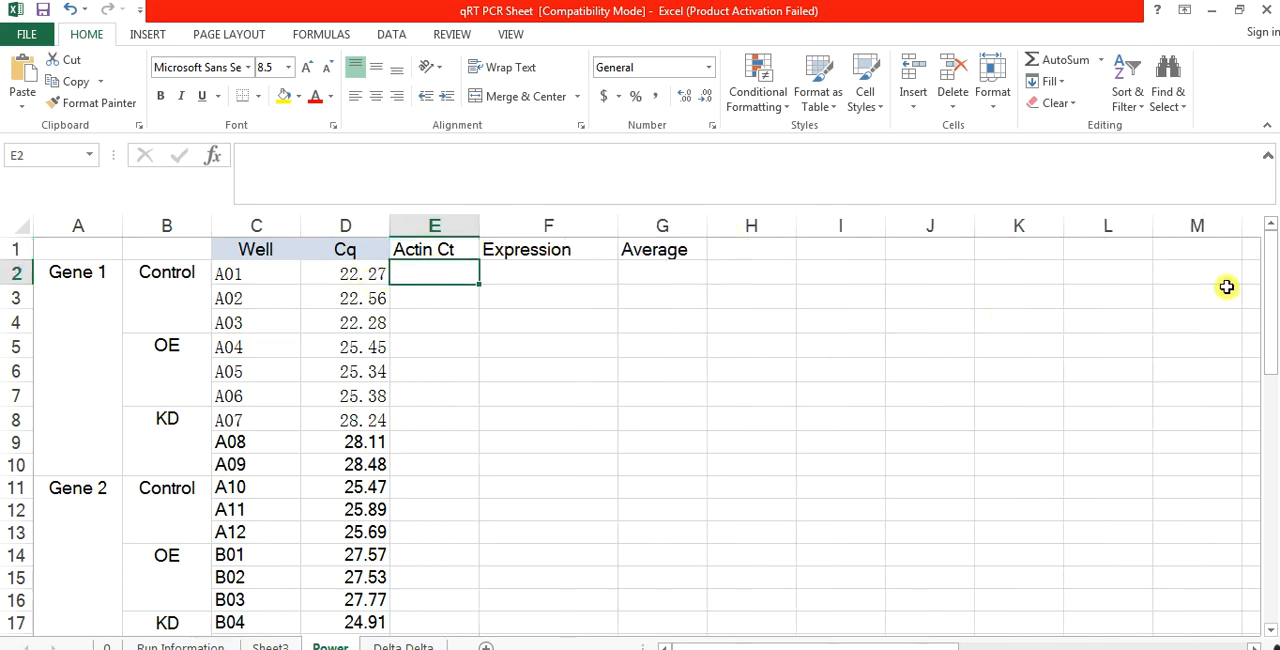
Step: Copy the Actin Cq values D38:D46 into the Actin Ct column beside Gene 1, starting at E2
drag(1270, 314, 1270, 552)
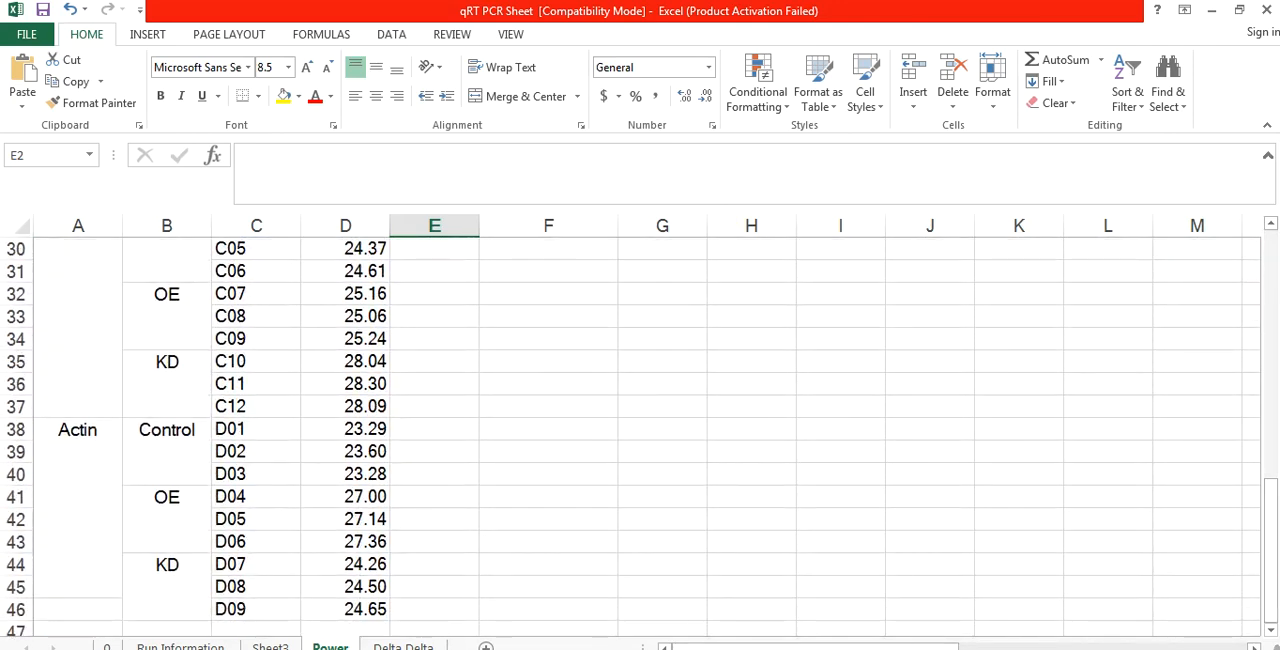
drag(345, 432, 363, 610)
key(ctrl+c)
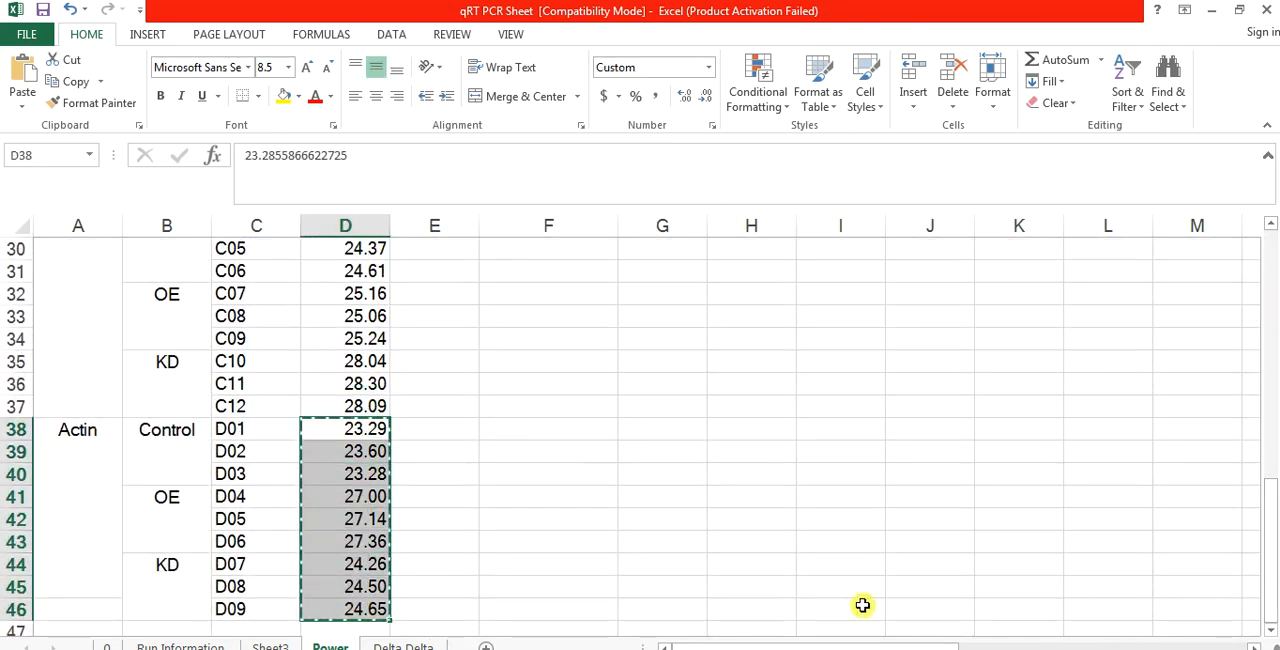
drag(1271, 580, 1260, 247)
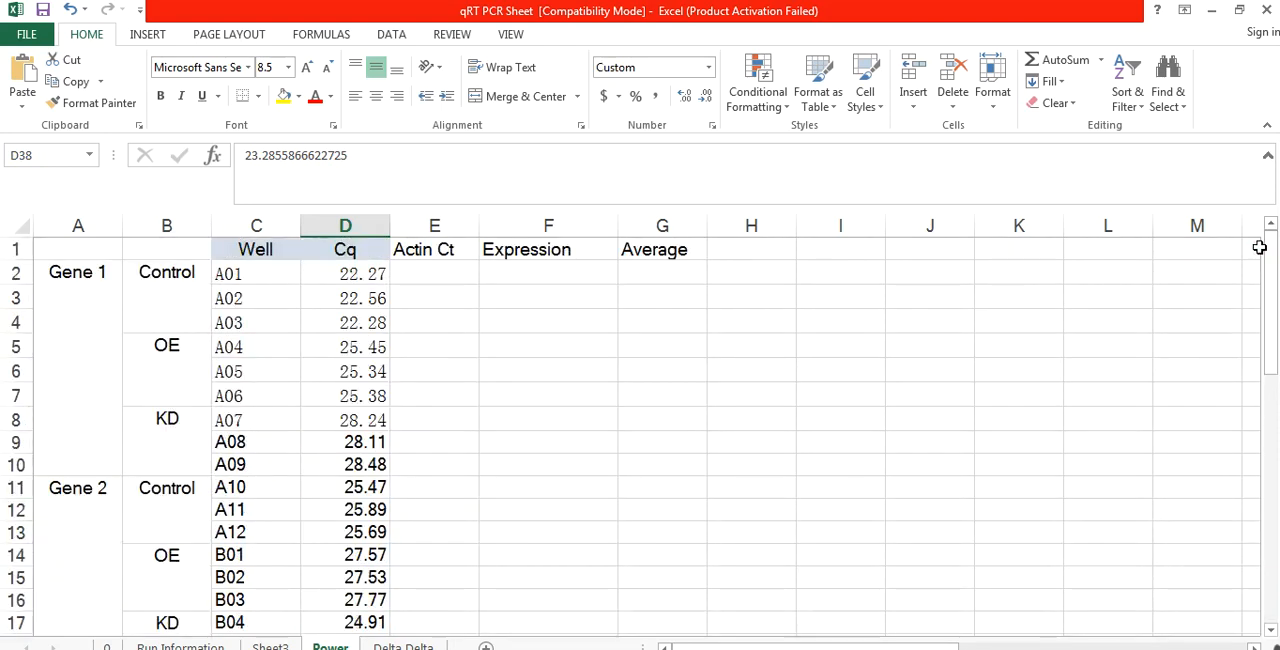
click(428, 266)
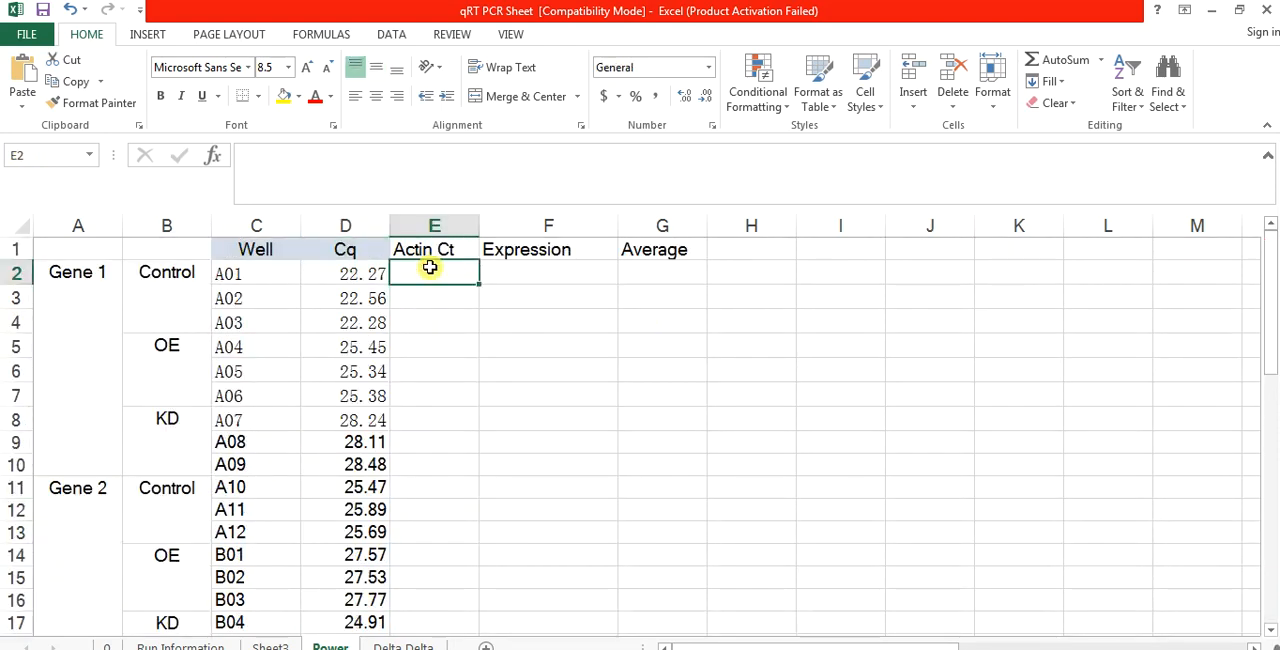
key(ctrl+v)
Step: Paste the copied Actin values beside Genes 2, 3 and 4, starting at E11, E20 and E29
click(416, 485)
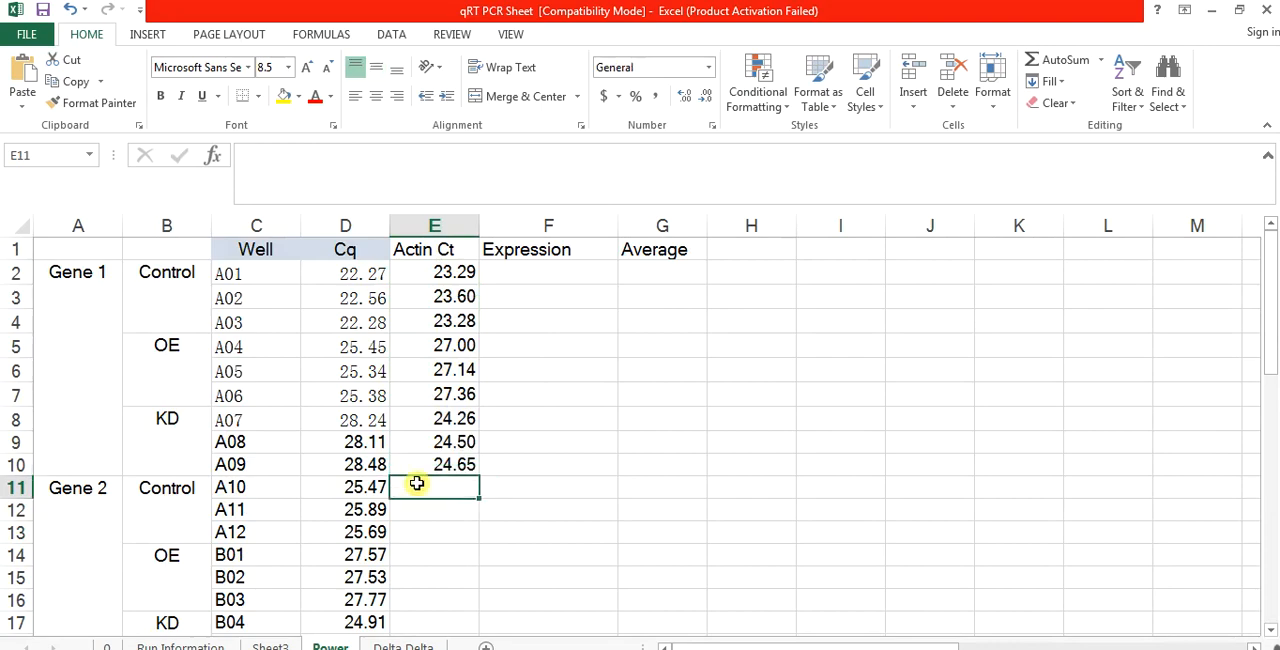
key(ctrl+v)
key(Down)
key(Down)
key(Down)
key(Down)
key(Down)
key(Down)
key(Down)
key(Down)
key(Down)
key(Down)
key(Down)
key(Down)
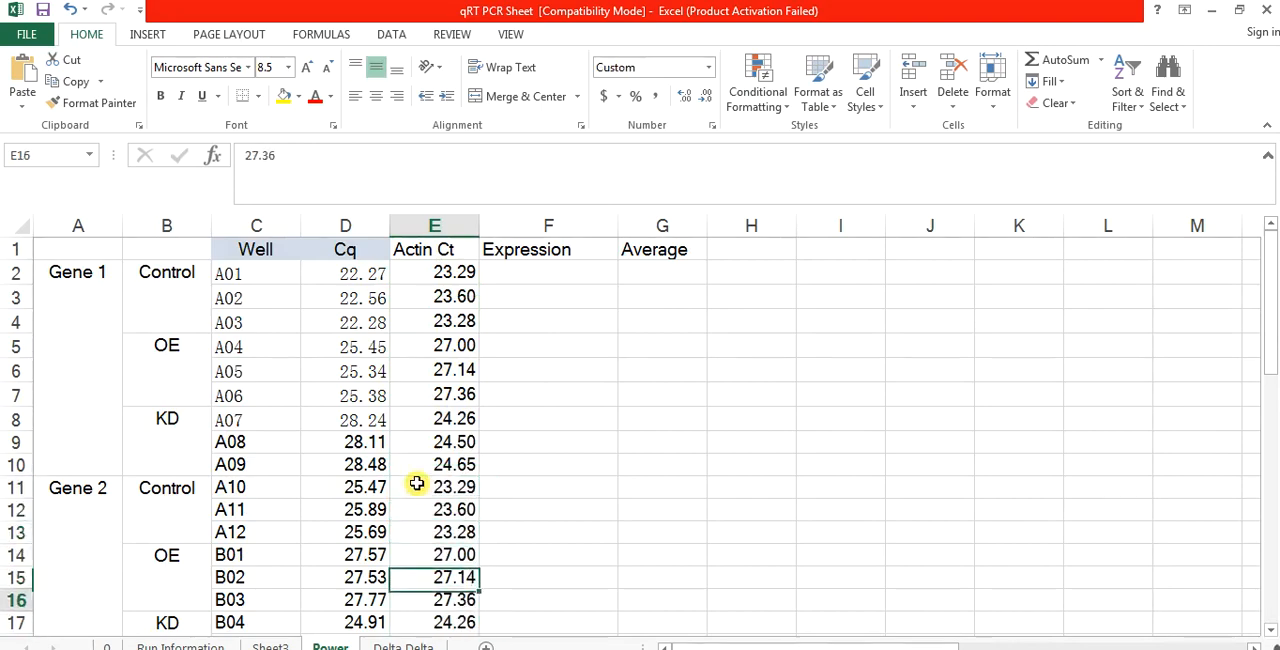
key(Up)
key(Up)
key(Up)
key(ctrl+v)
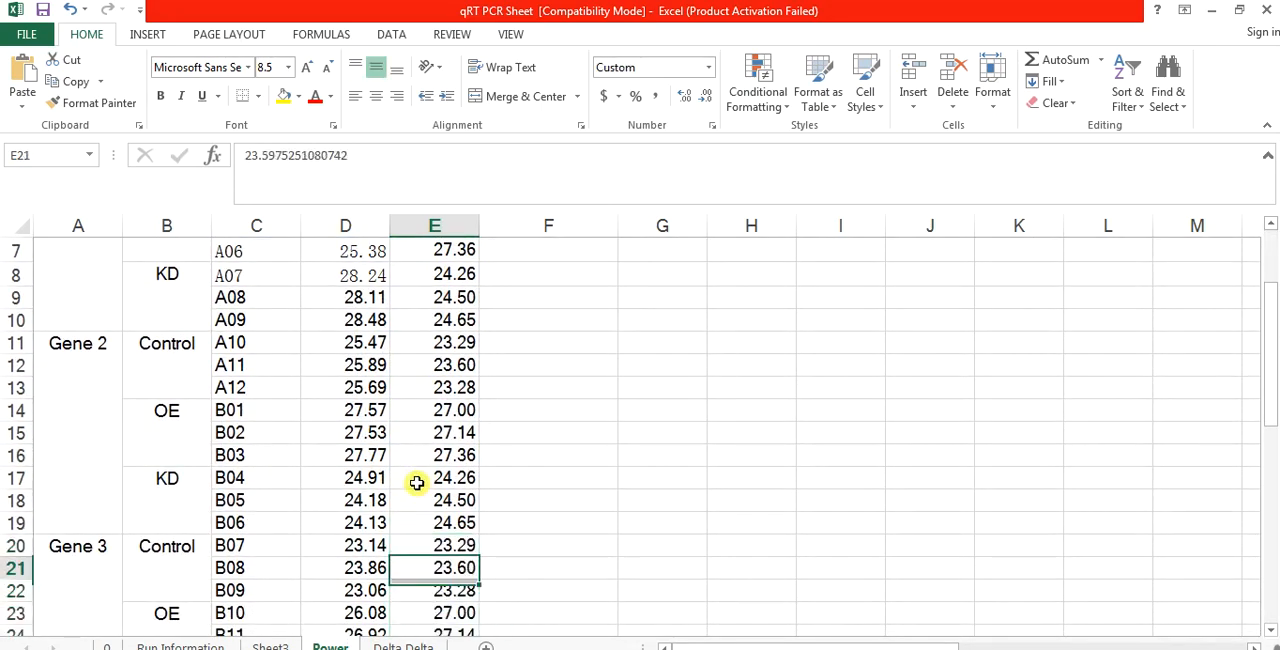
key(Down)
key(Down)
key(Down)
key(Down)
key(Down)
key(Down)
key(Down)
key(Down)
key(Down)
key(Down)
key(Down)
key(Down)
key(Down)
key(Up)
key(Up)
key(Up)
key(Up)
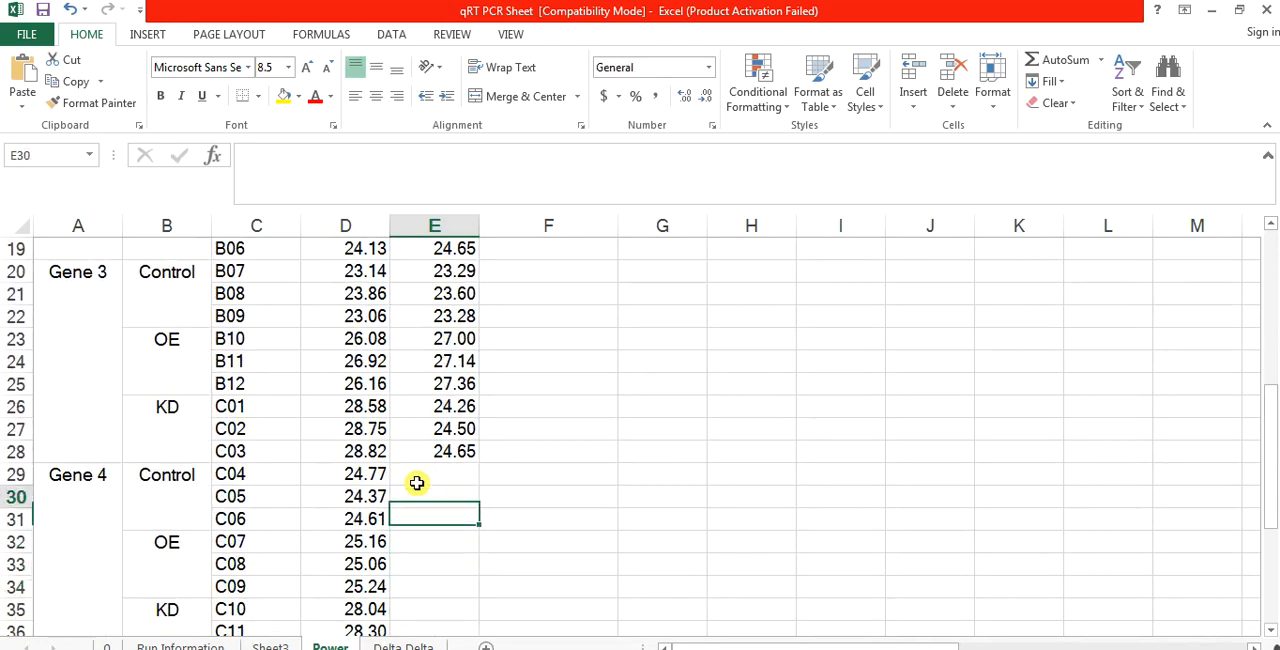
key(ctrl+v)
Step: Compare Gene 1's Cq values with the matching Actin Ct values for the Control, OE and KD replicates
key(Up)
key(Up)
key(Up)
key(Up)
key(Up)
key(Up)
key(Up)
key(Up)
key(Up)
key(Up)
key(Up)
key(Up)
key(Up)
key(Up)
key(Up)
key(Up)
key(Up)
key(Up)
key(Up)
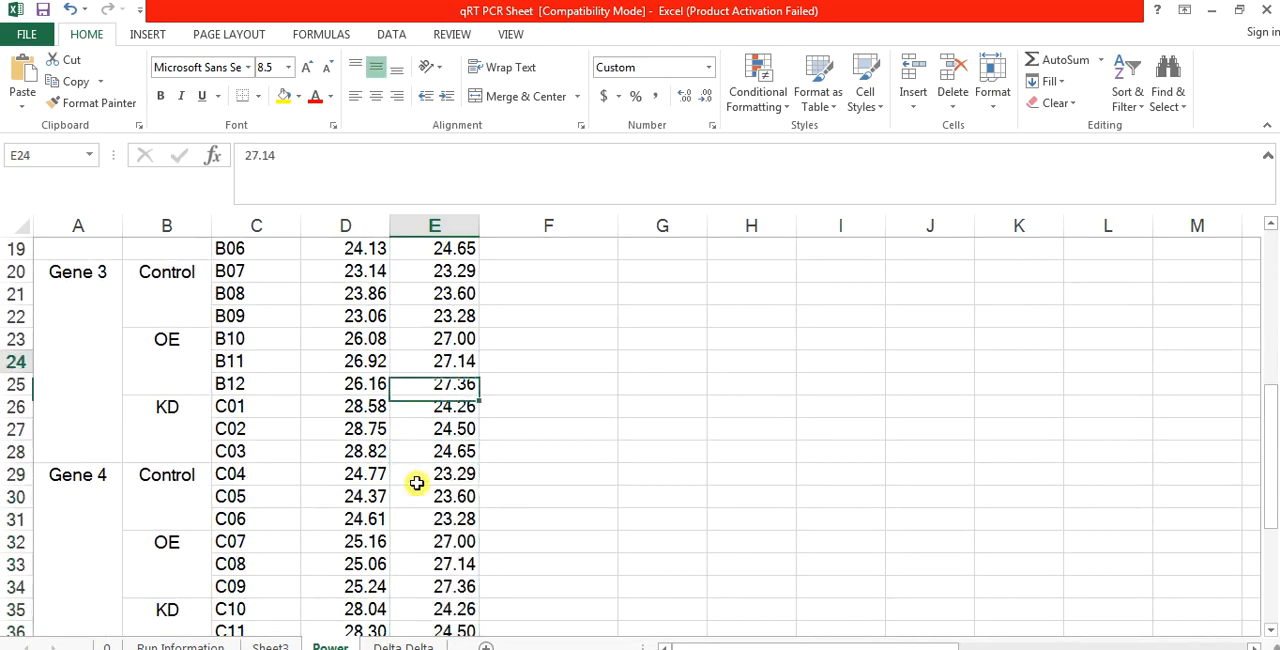
key(Up)
key(Up)
key(Up)
key(Up)
key(Up)
key(Up)
key(Up)
key(Up)
key(Up)
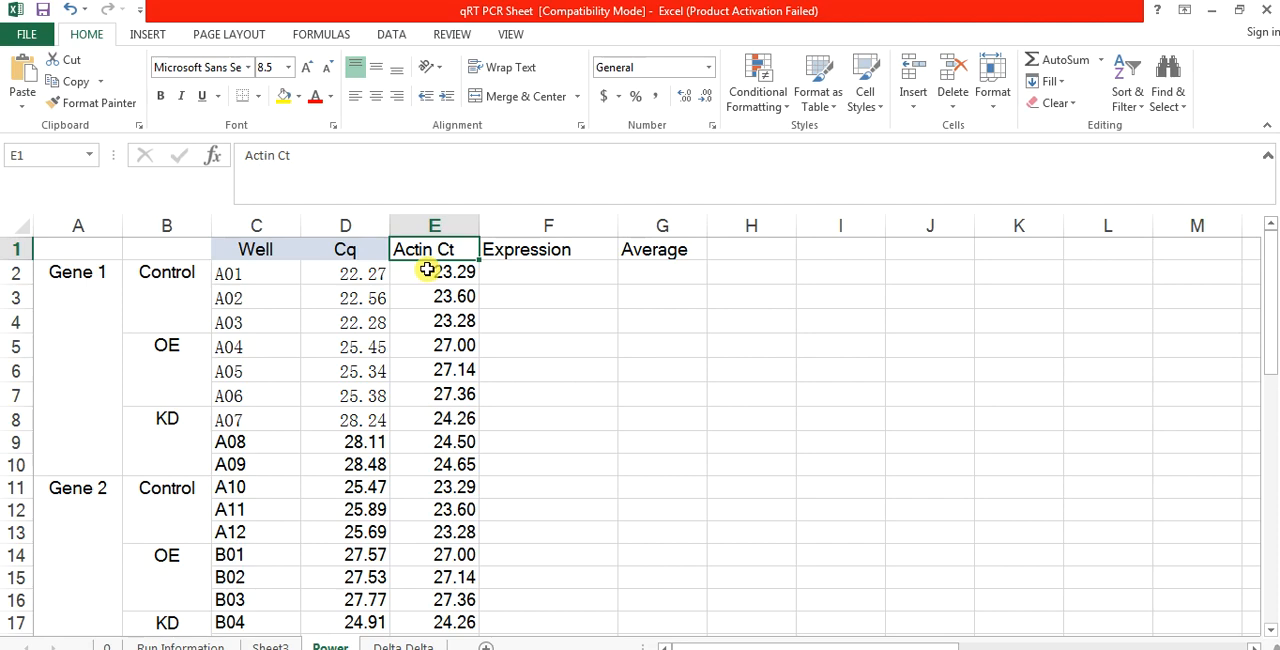
drag(427, 269, 427, 318)
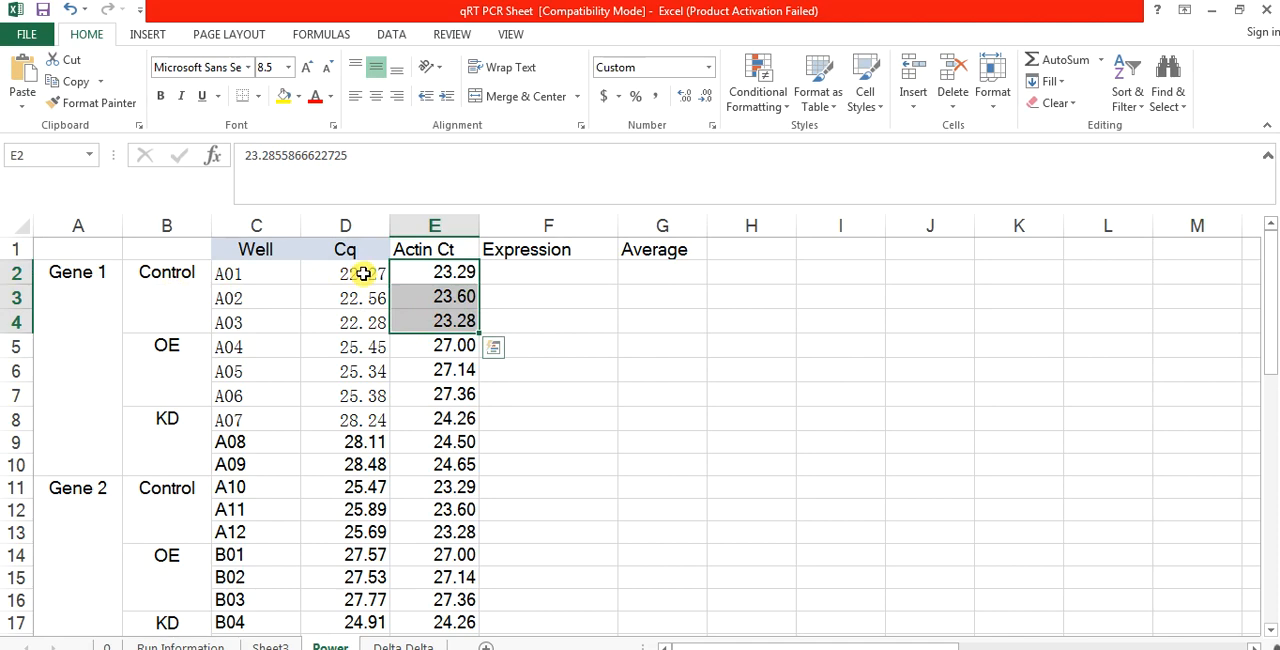
drag(363, 273, 363, 323)
drag(434, 347, 450, 393)
drag(350, 349, 352, 395)
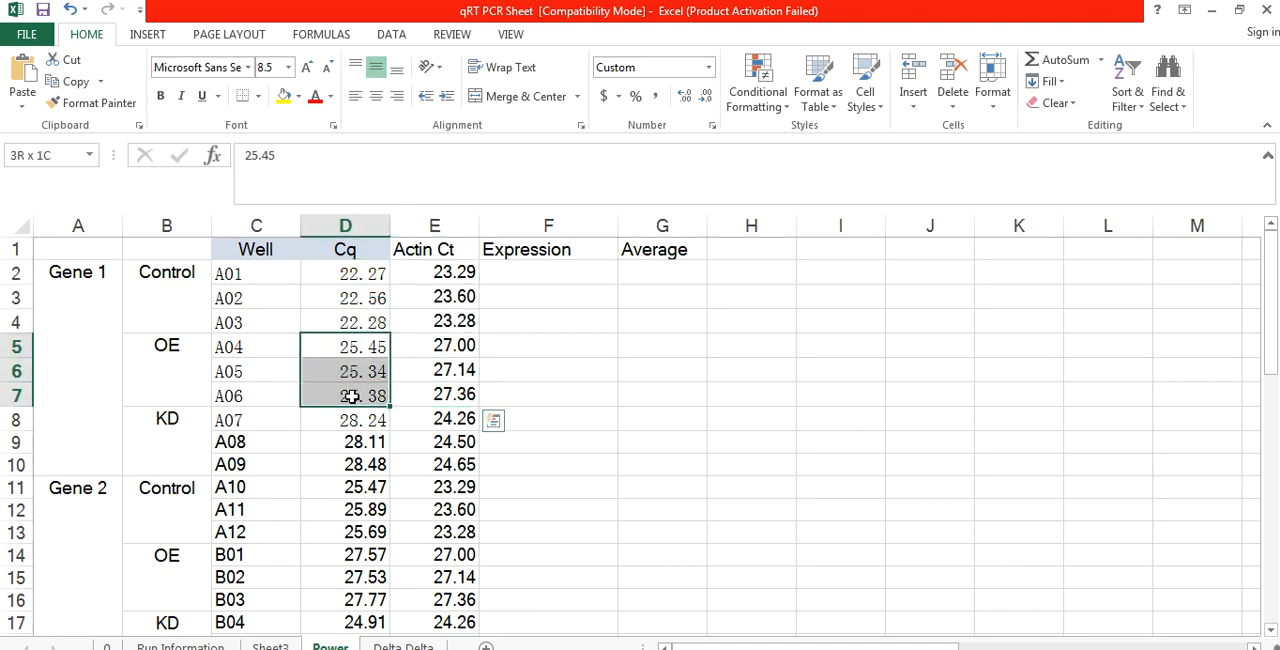
drag(434, 418, 449, 456)
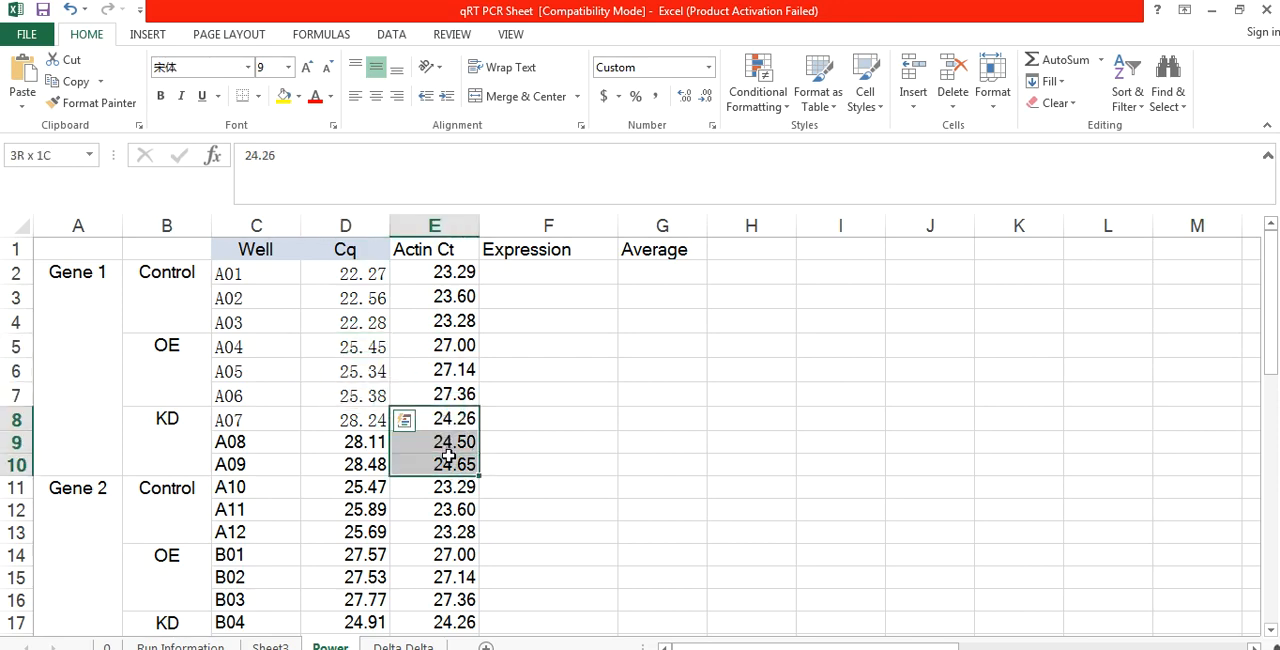
drag(334, 414, 348, 463)
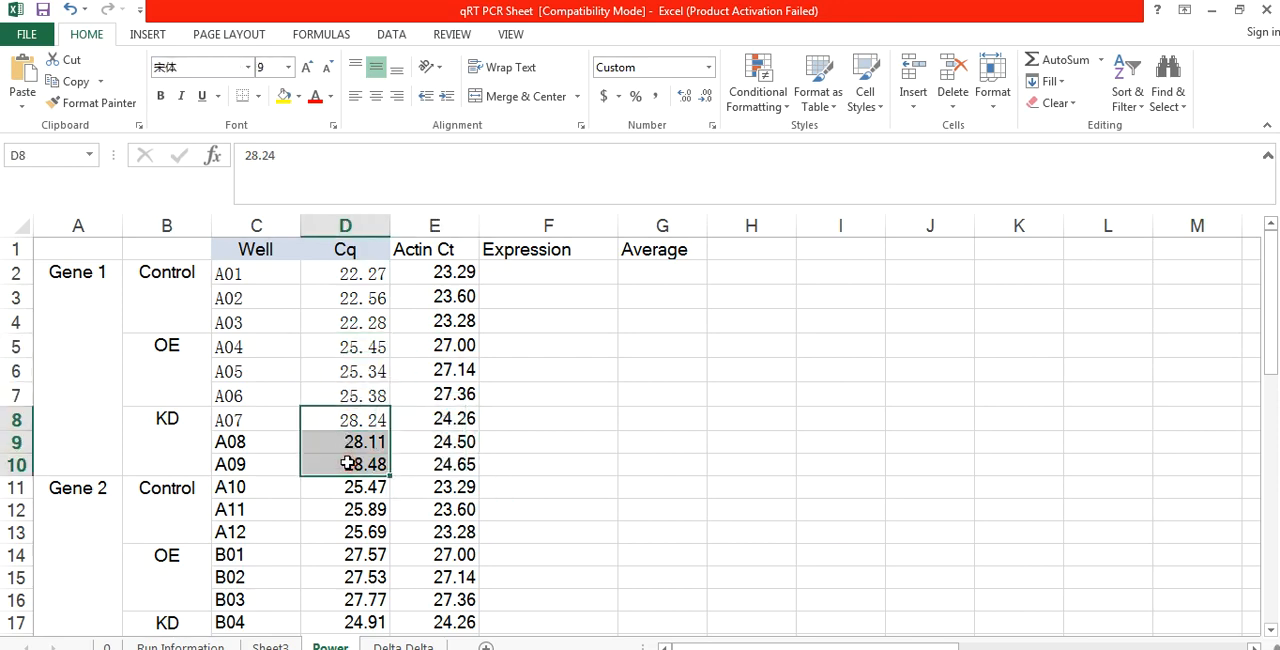
click(560, 413)
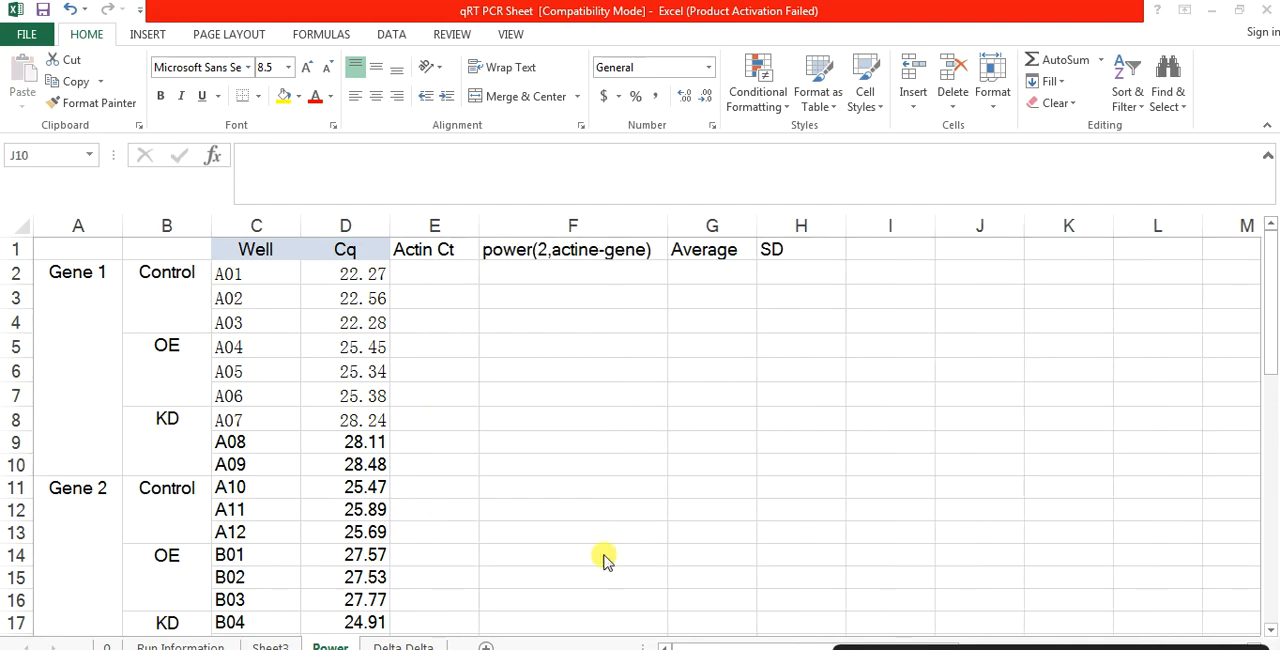
Step: Fill Actin Ct for Gene 1 by copying the Actin Cq values D38:D46 into E2:E10
click(472, 488)
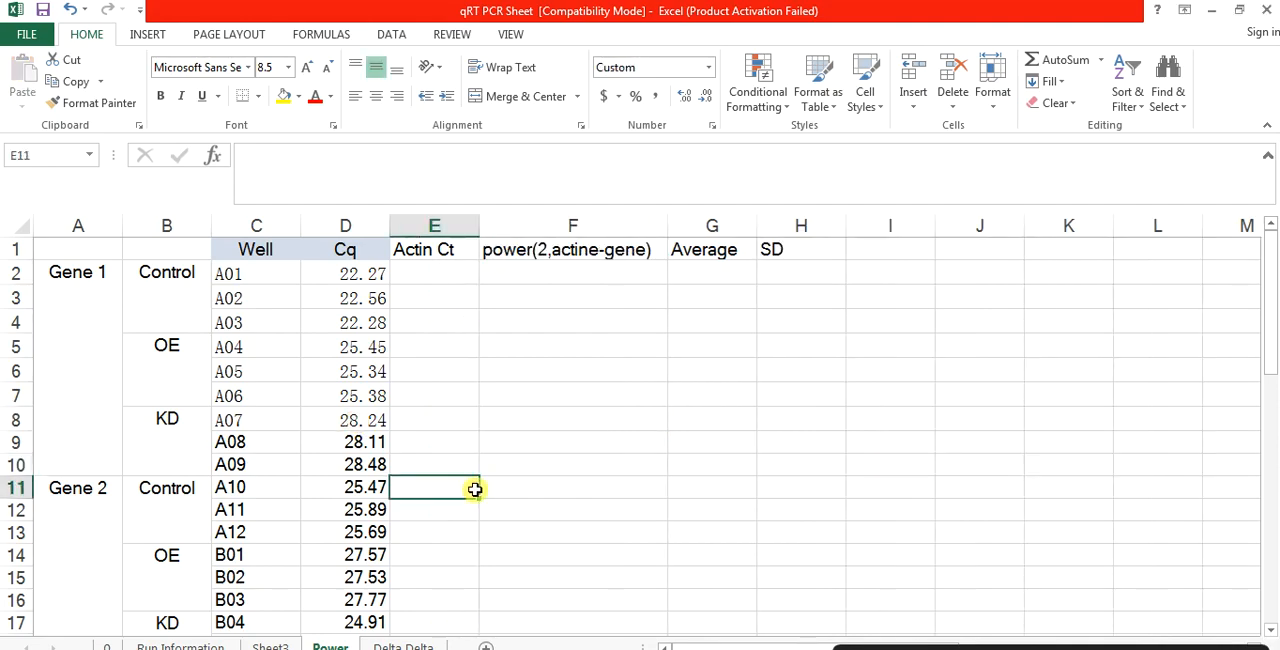
key(Down)
key(Down)
key(Down)
key(Down)
key(Down)
key(Down)
key(Down)
key(Down)
key(Down)
key(Down)
key(Down)
key(Down)
key(Down)
key(Down)
key(Down)
key(Down)
key(Down)
key(Down)
key(Down)
key(Down)
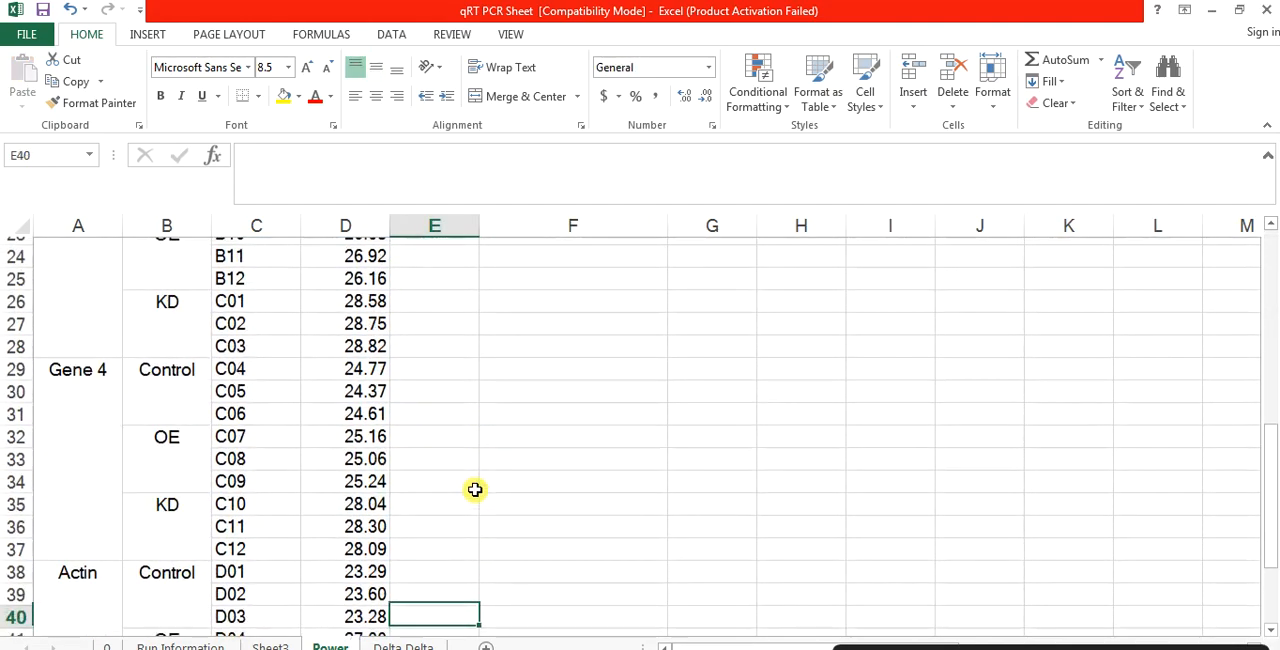
key(Down)
key(Down)
key(Down)
key(Down)
key(Down)
key(Down)
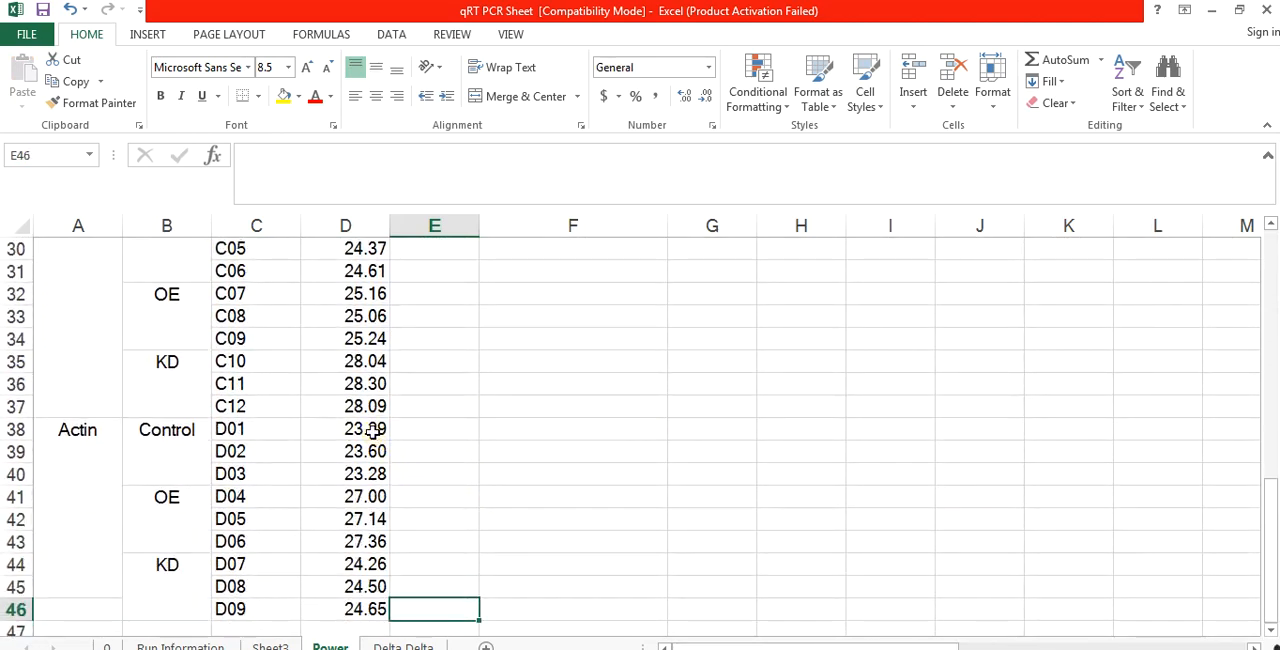
drag(372, 430, 355, 607)
key(ctrl+c)
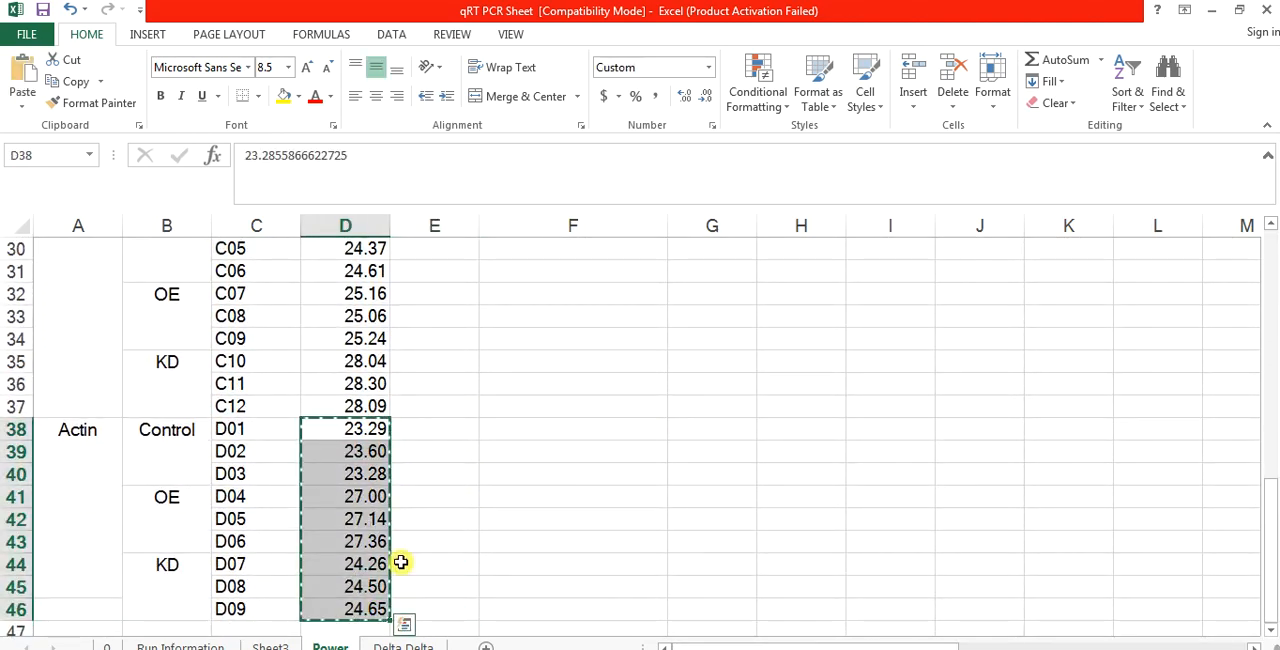
click(503, 468)
click(394, 437)
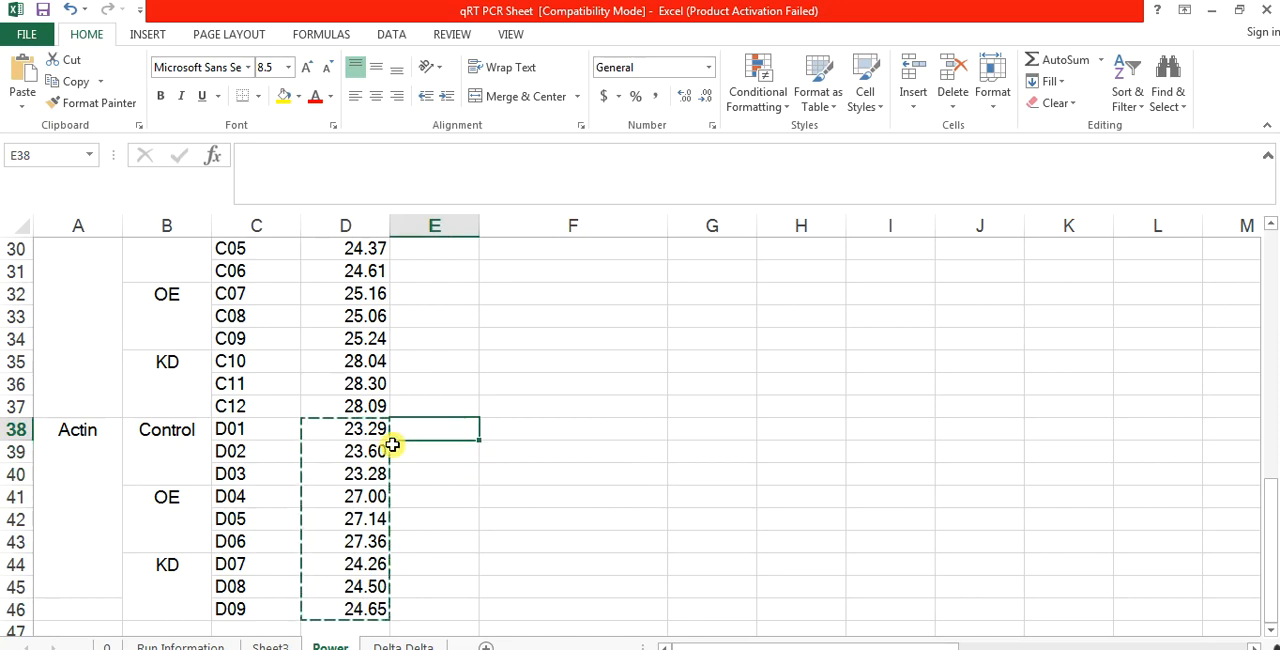
key(Up)
key(Up)
key(Up)
key(Up)
key(Up)
key(Up)
key(Up)
key(Up)
key(Up)
key(Up)
key(Up)
key(Up)
key(Up)
key(Up)
key(Up)
key(Up)
key(Up)
key(Up)
key(Up)
key(Up)
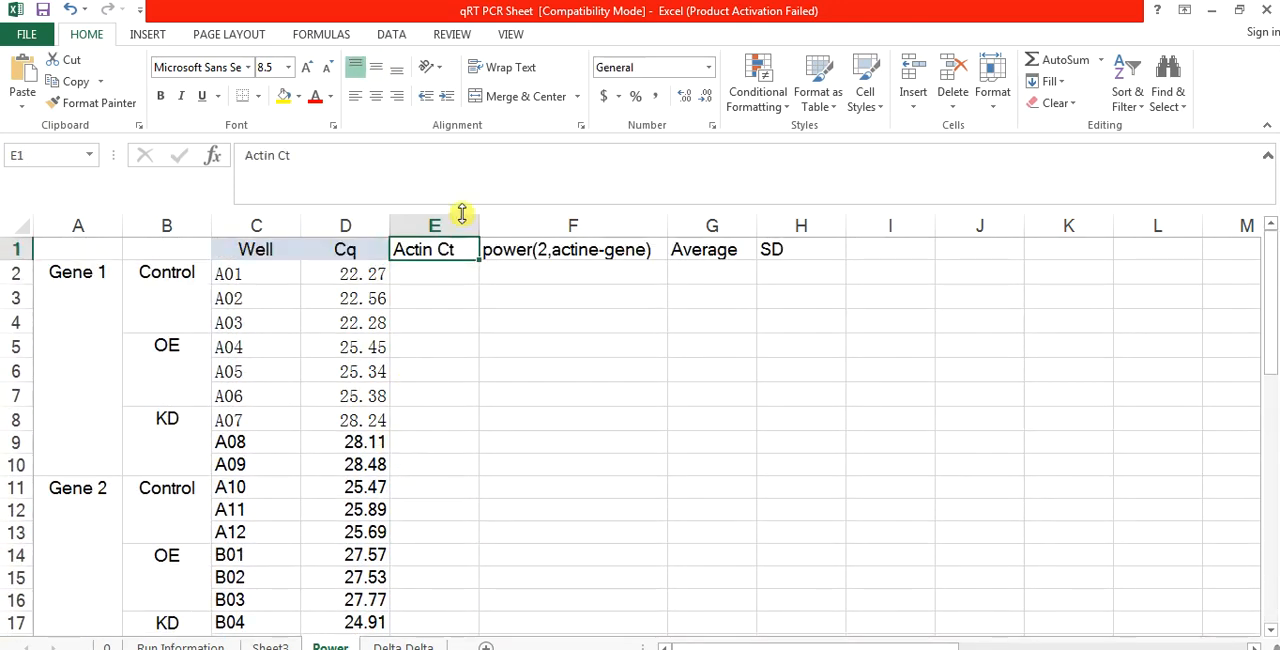
click(437, 274)
key(ctrl+v)
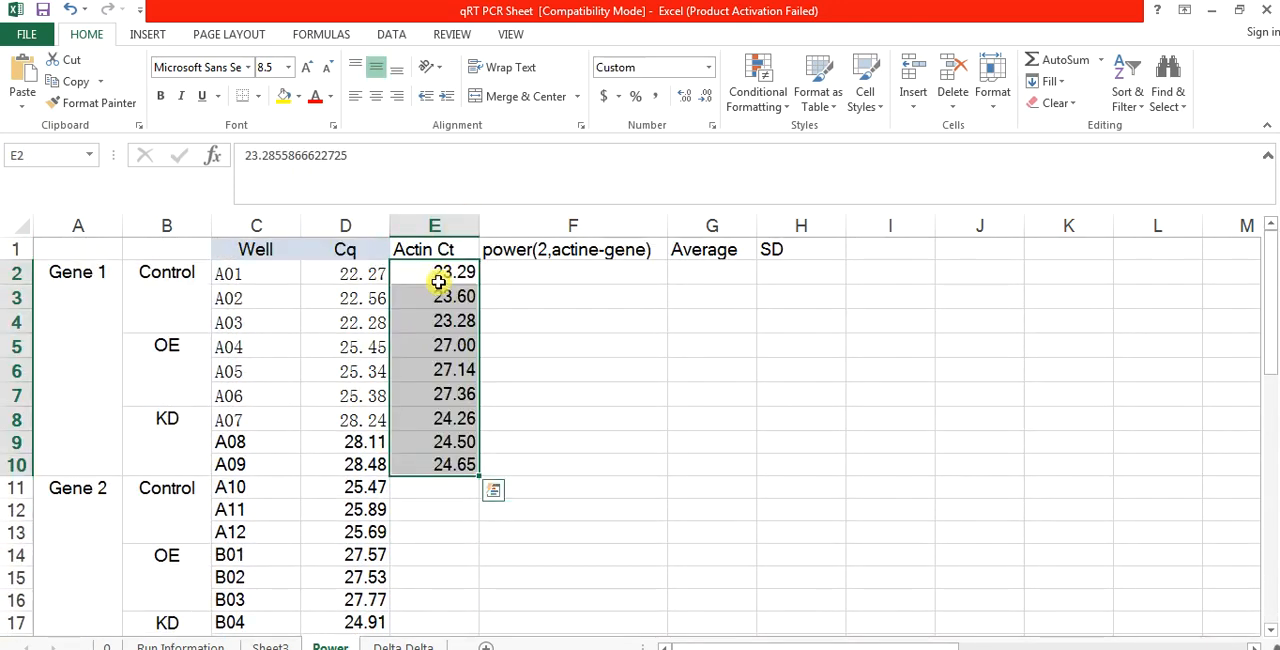
Step: Repeat the copied Actin values in the Actin Ct column for Genes 2, 3 and 4 from E11, E20 and E29
click(437, 488)
key(ctrl+v)
key(Down)
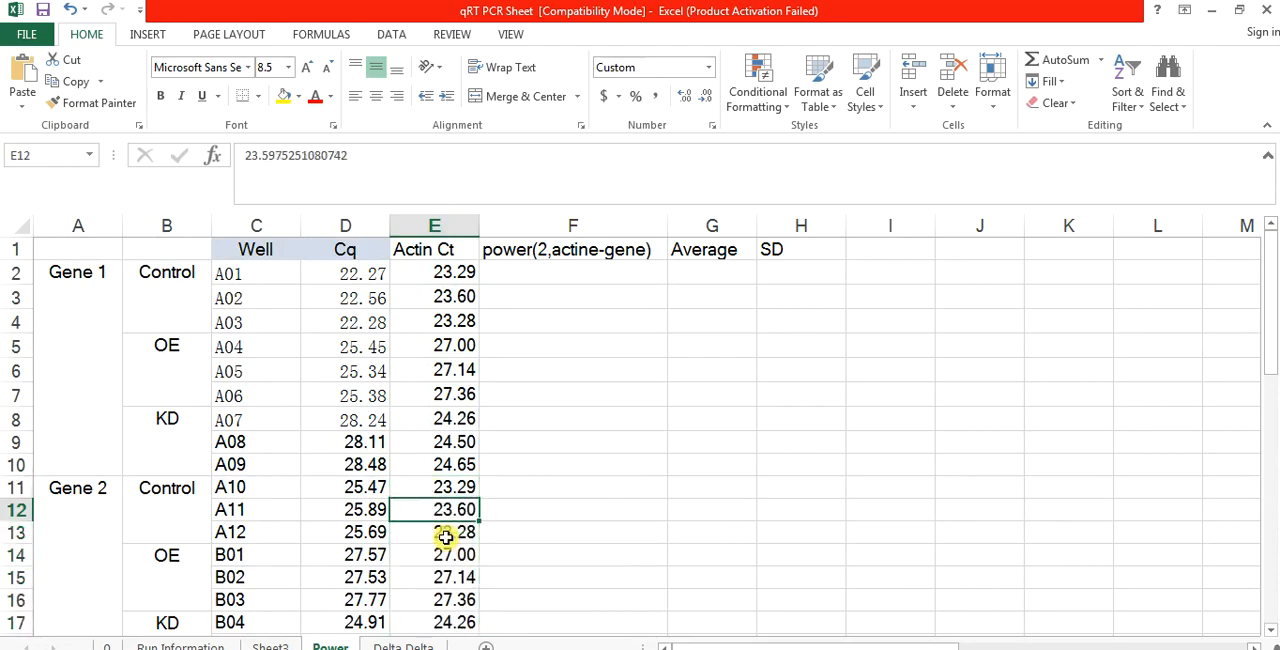
key(Down)
key(Down)
key(Down)
key(Down)
key(Down)
key(Down)
key(Down)
key(Down)
key(Down)
key(Down)
key(Down)
key(Down)
key(Down)
key(Down)
key(Down)
key(Down)
key(Down)
key(Down)
key(Down)
key(Down)
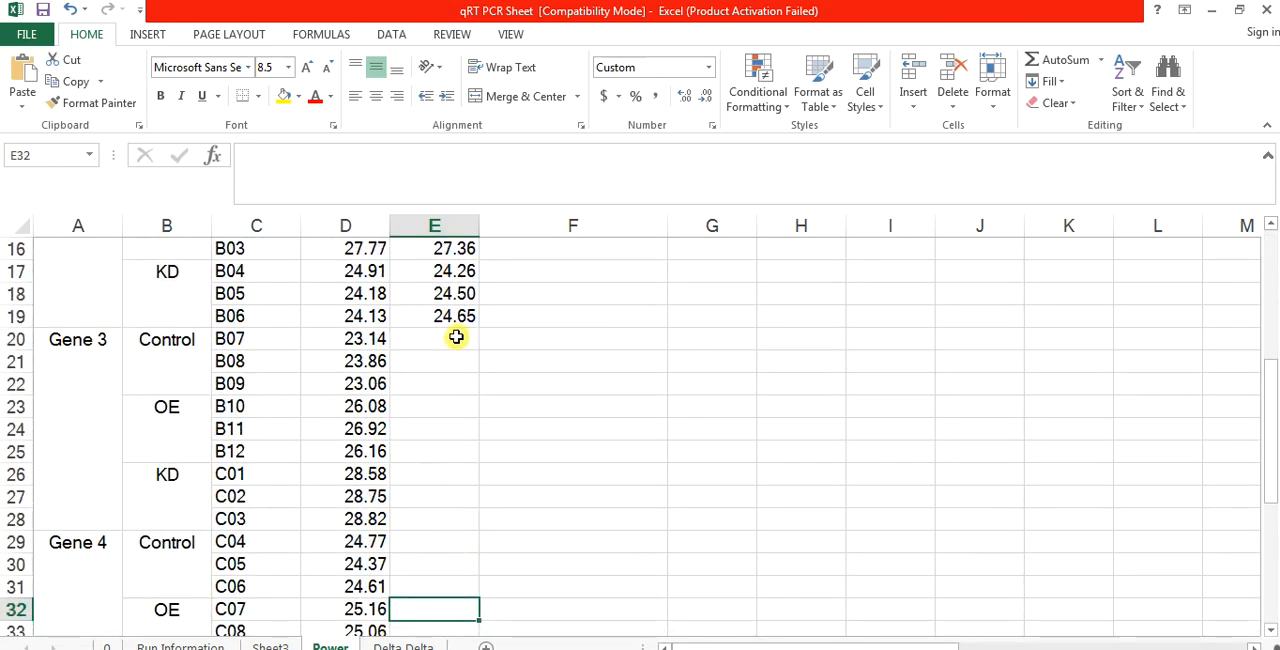
click(456, 337)
key(ctrl+v)
click(433, 542)
key(ctrl+v)
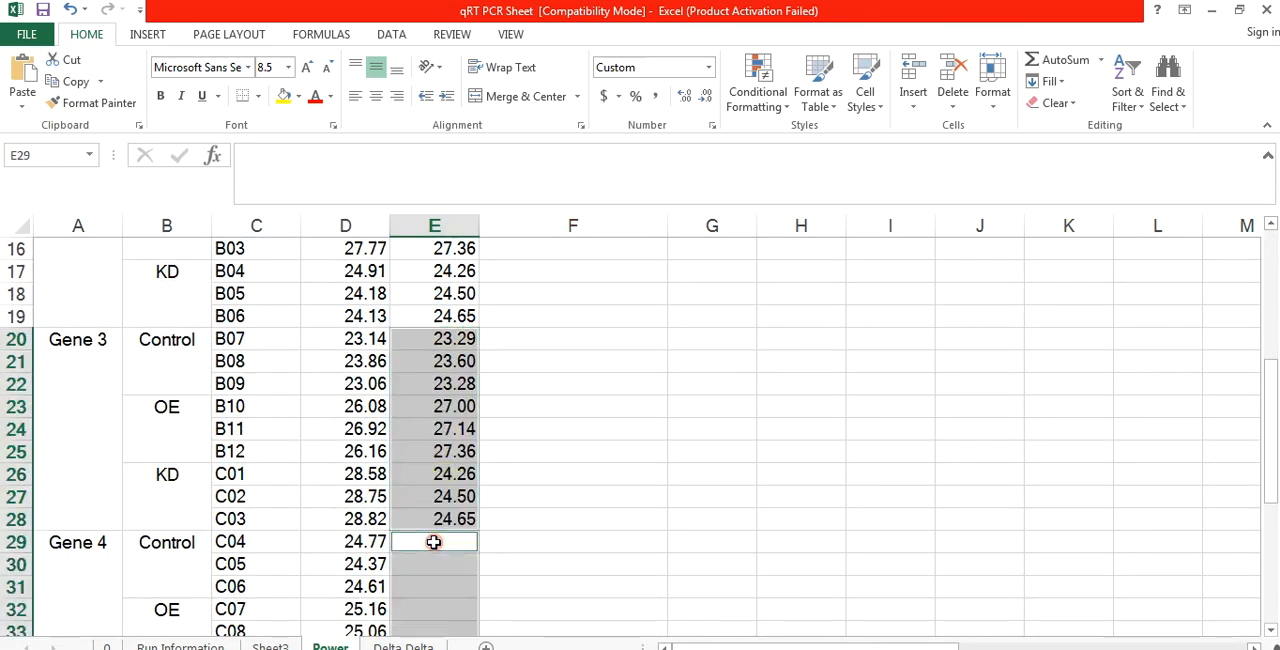
Step: Examine Gene 1's Control Cq and Actin Ct values in D2:E4 as the inputs for the power(2,actine-gene) column
click(518, 490)
key(Up)
key(Up)
key(Up)
key(Up)
key(Up)
key(Up)
key(Up)
key(Up)
key(Up)
key(Up)
key(Up)
key(Up)
key(Up)
key(Up)
key(Up)
key(Up)
key(Up)
key(Up)
key(Up)
key(Up)
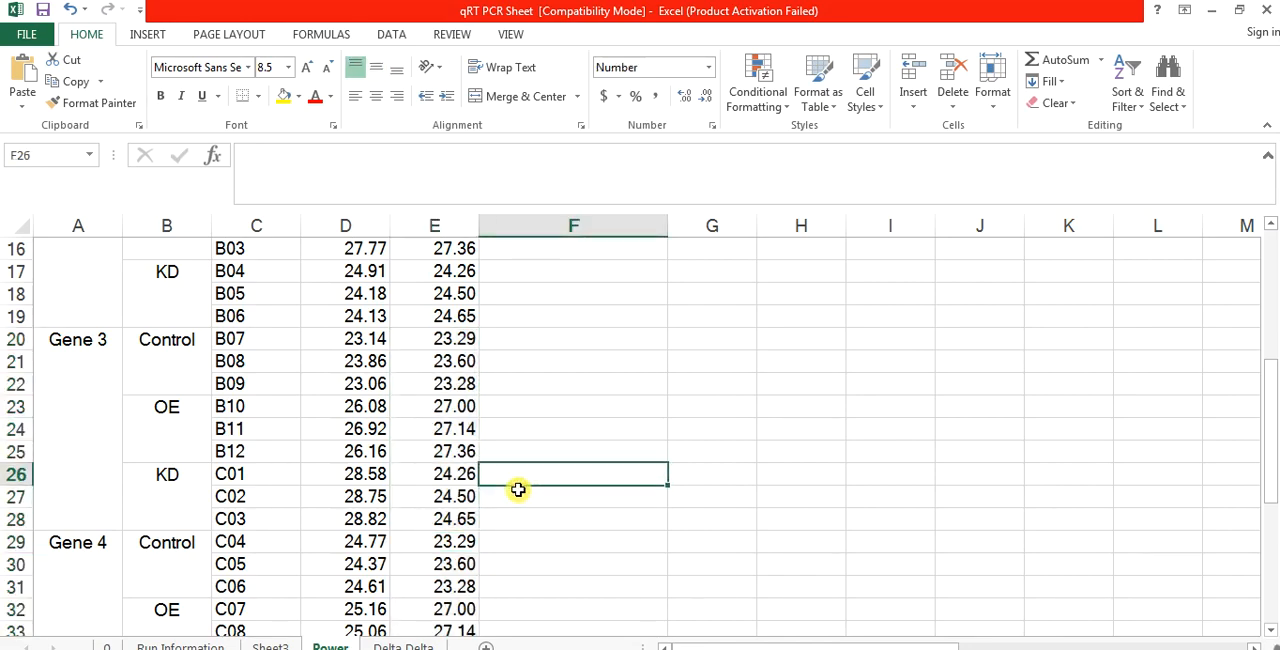
key(Up)
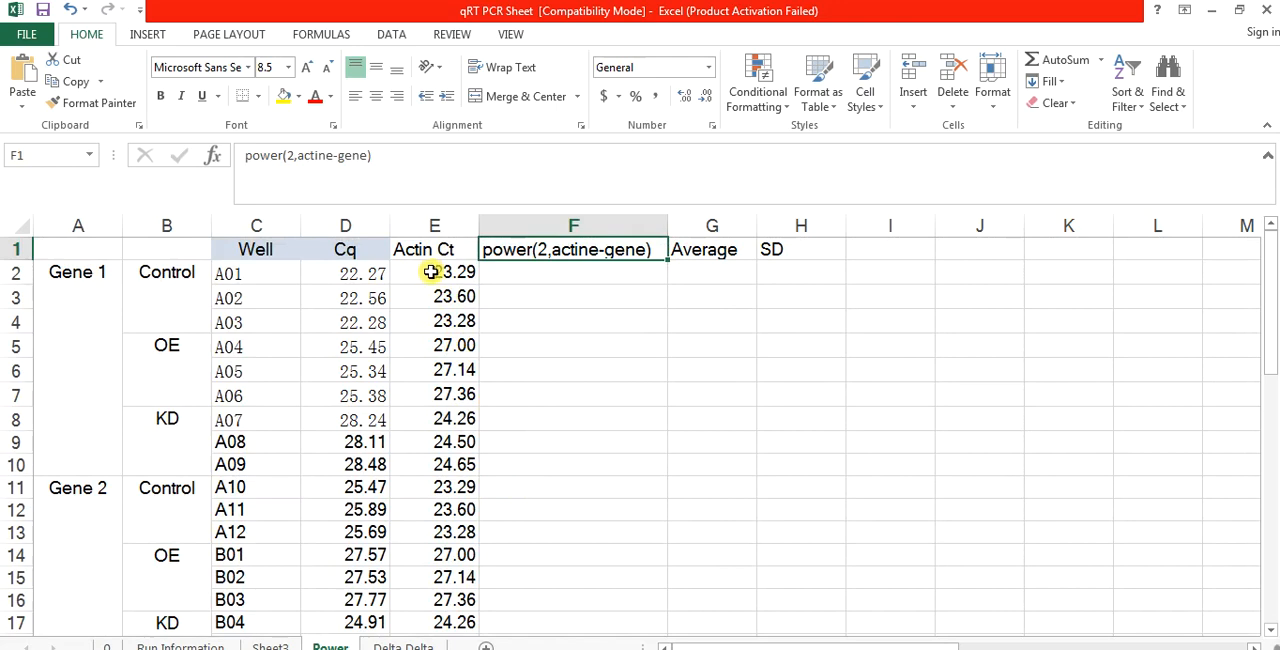
click(369, 273)
drag(389, 276, 417, 326)
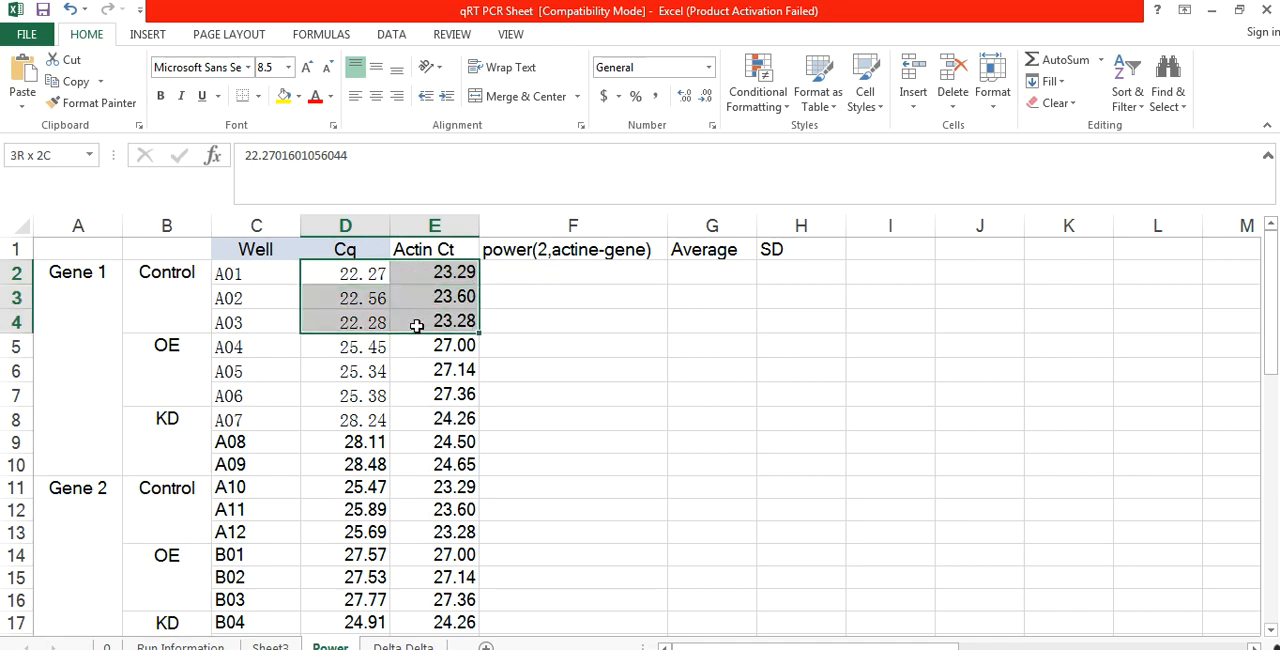
Step: Compare the Cq and Actin Ct values of Gene 1's Control, OE and KD replicates in D2:E10
click(417, 326)
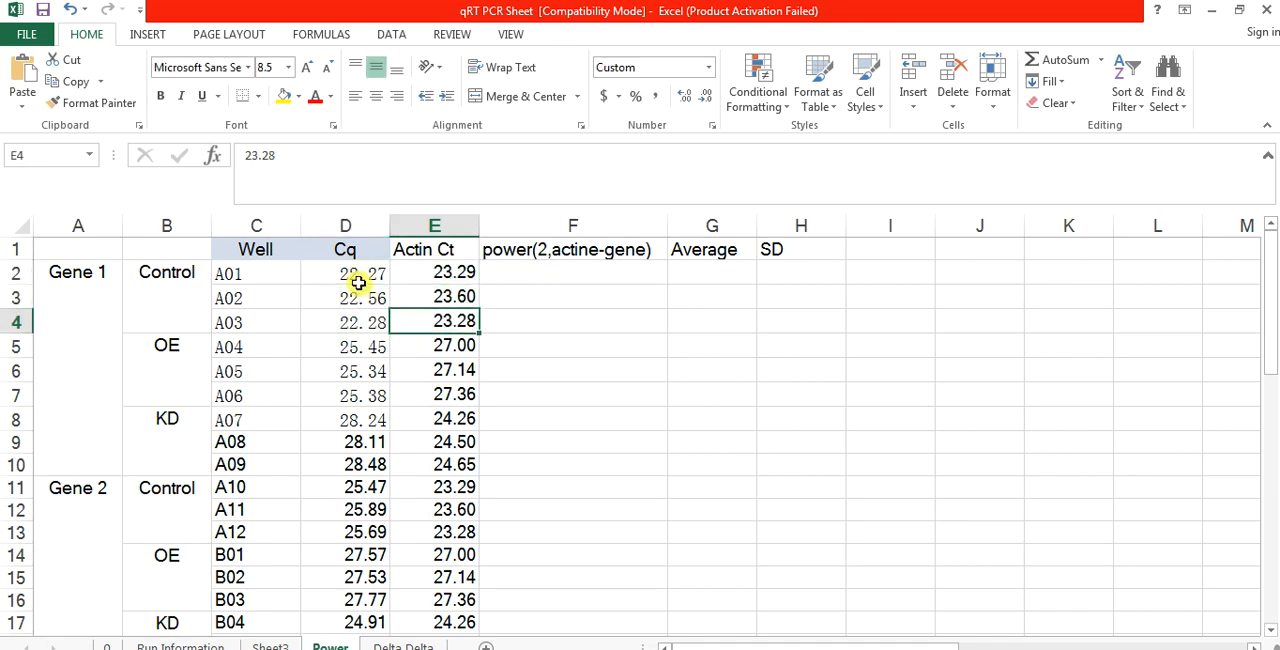
drag(358, 276, 357, 322)
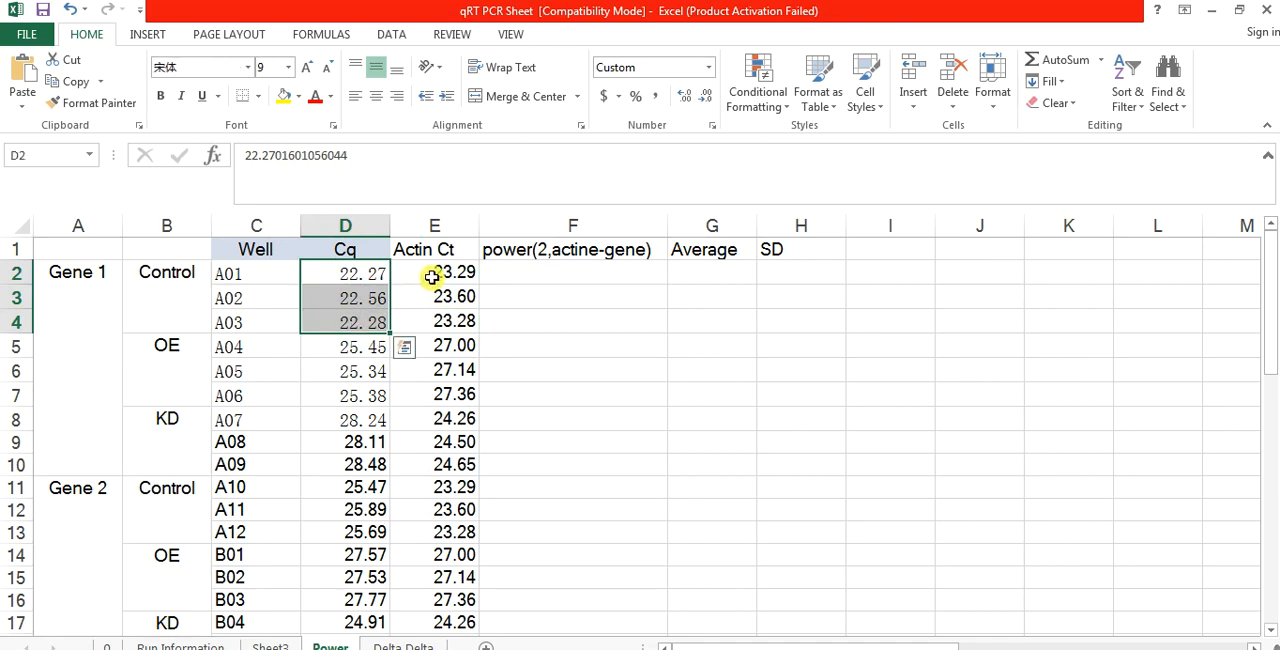
drag(431, 277, 428, 319)
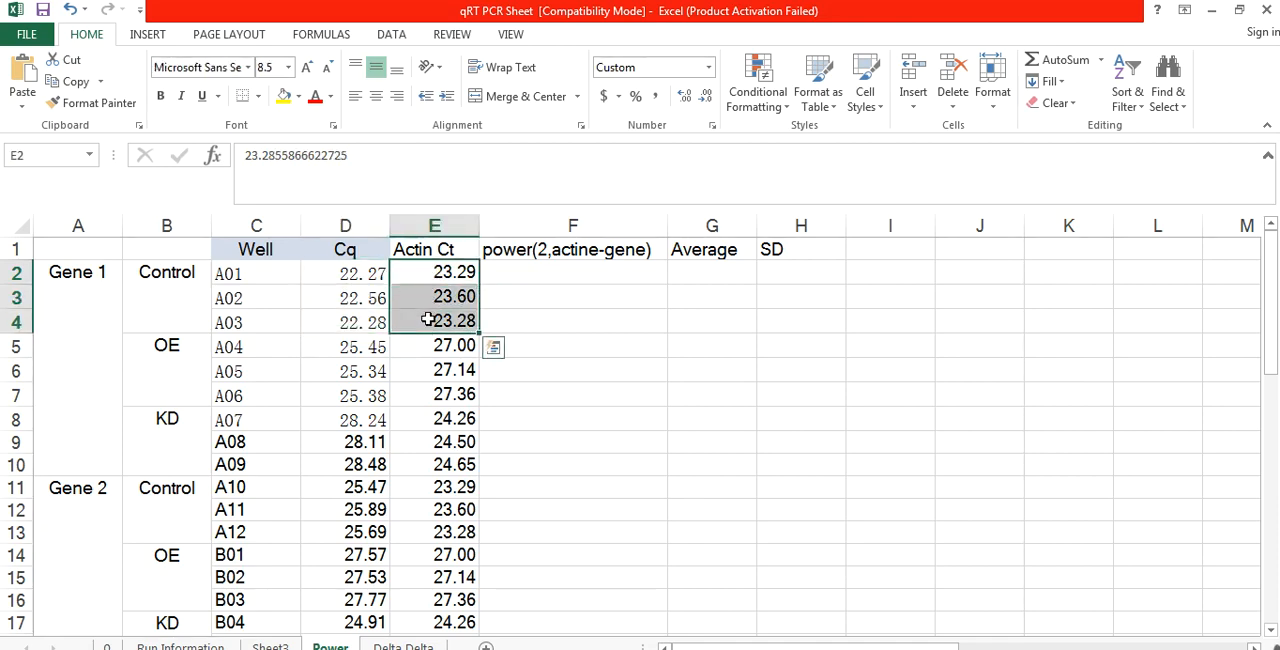
drag(342, 350, 459, 399)
drag(343, 418, 437, 462)
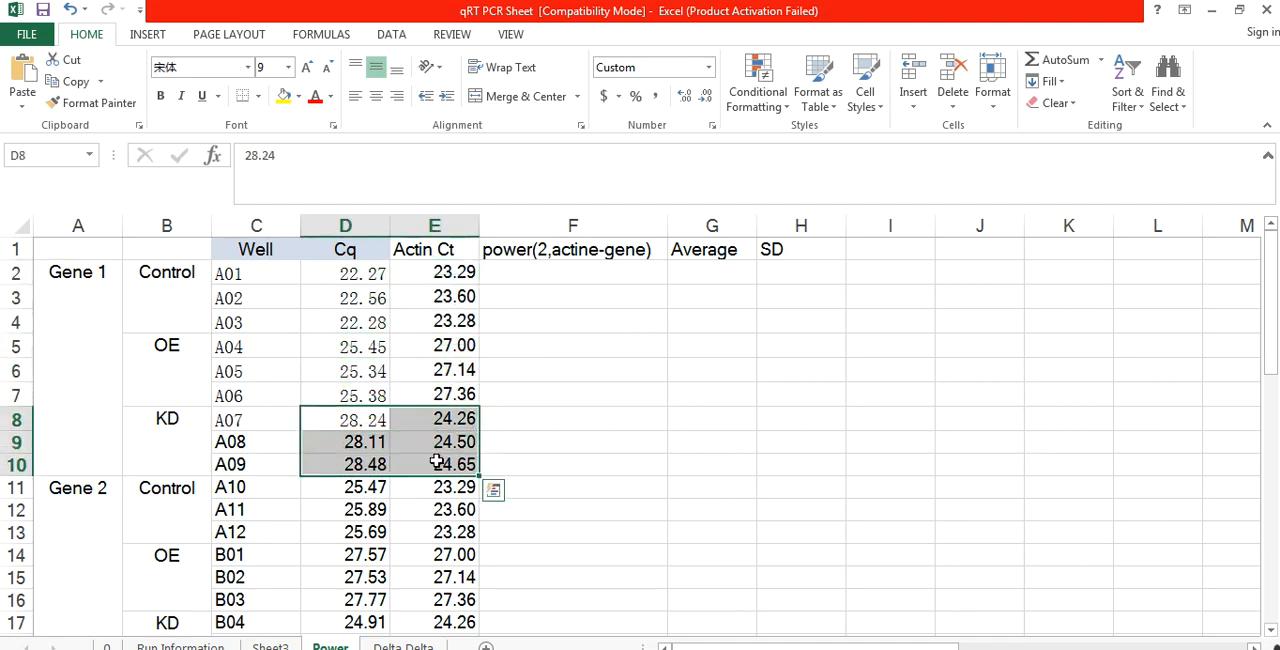
Step: Enter =power(2,E2-D2) in F2 to calculate the first Gene 1 Control replicate's expression relative to Actin
click(536, 267)
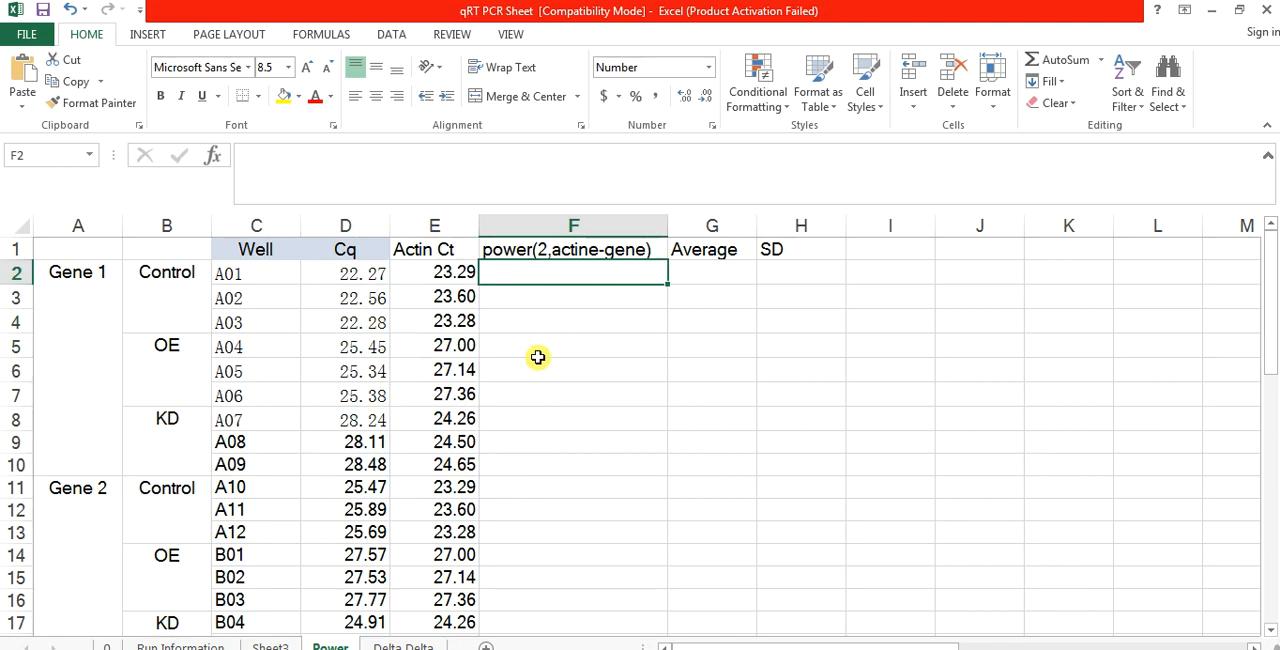
text(=powe)
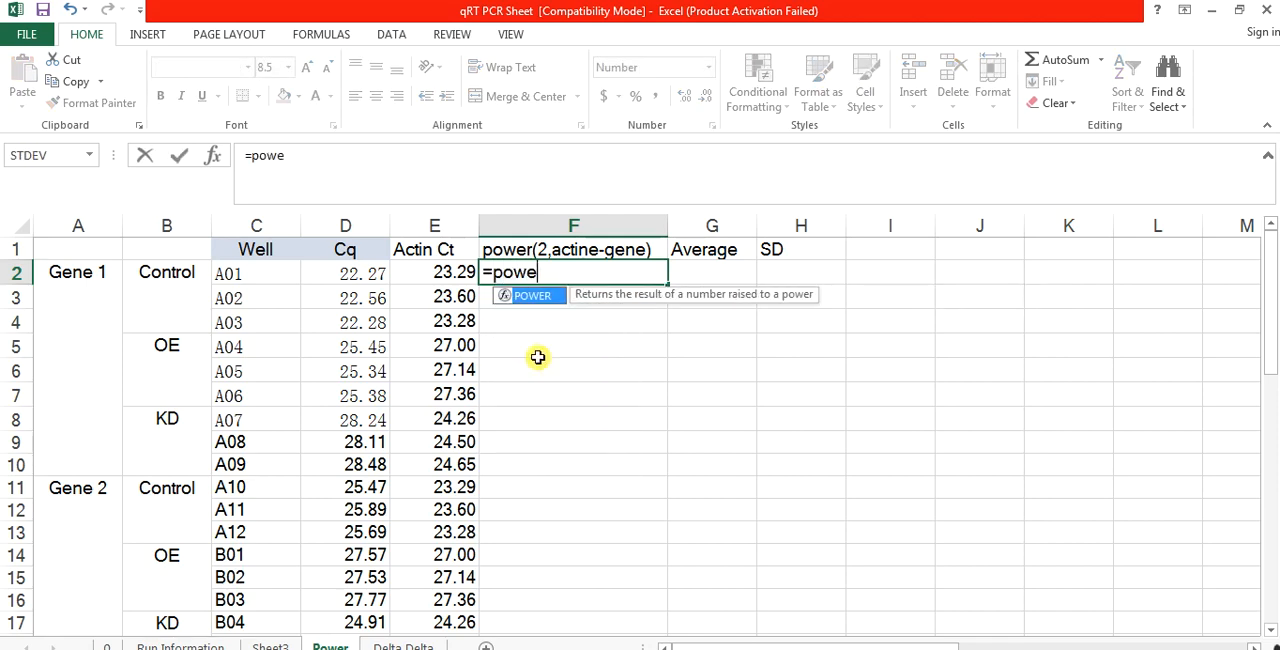
text(r()
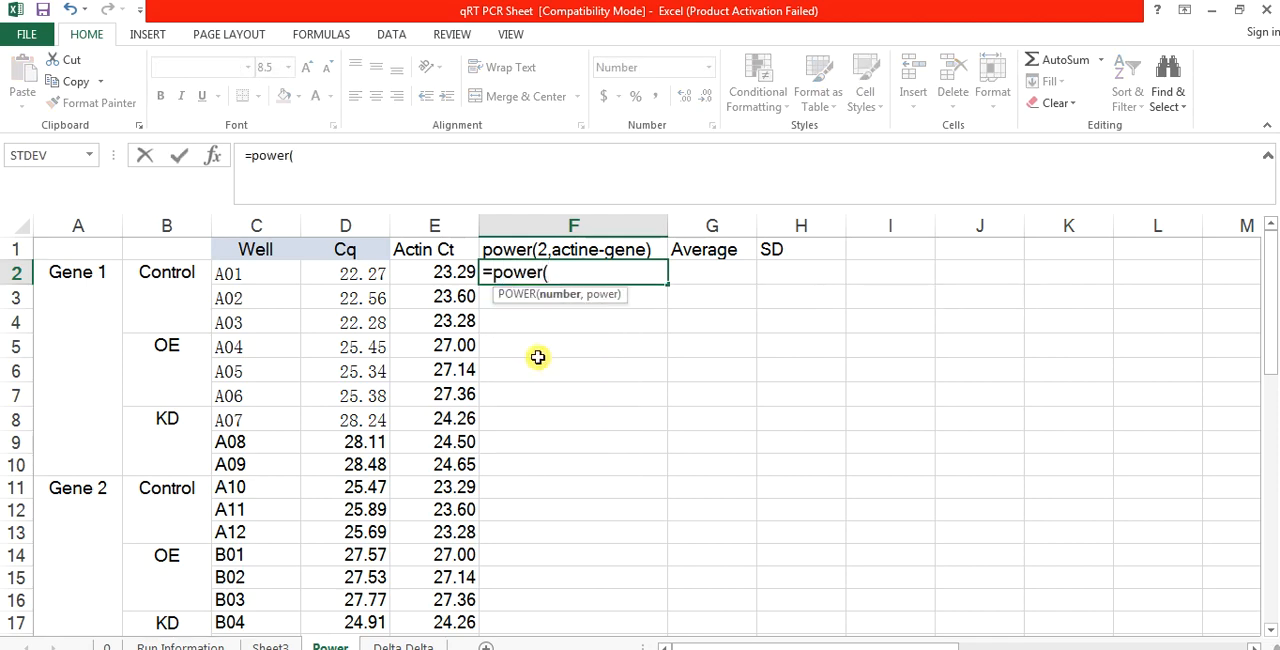
text(2,)
click(451, 273)
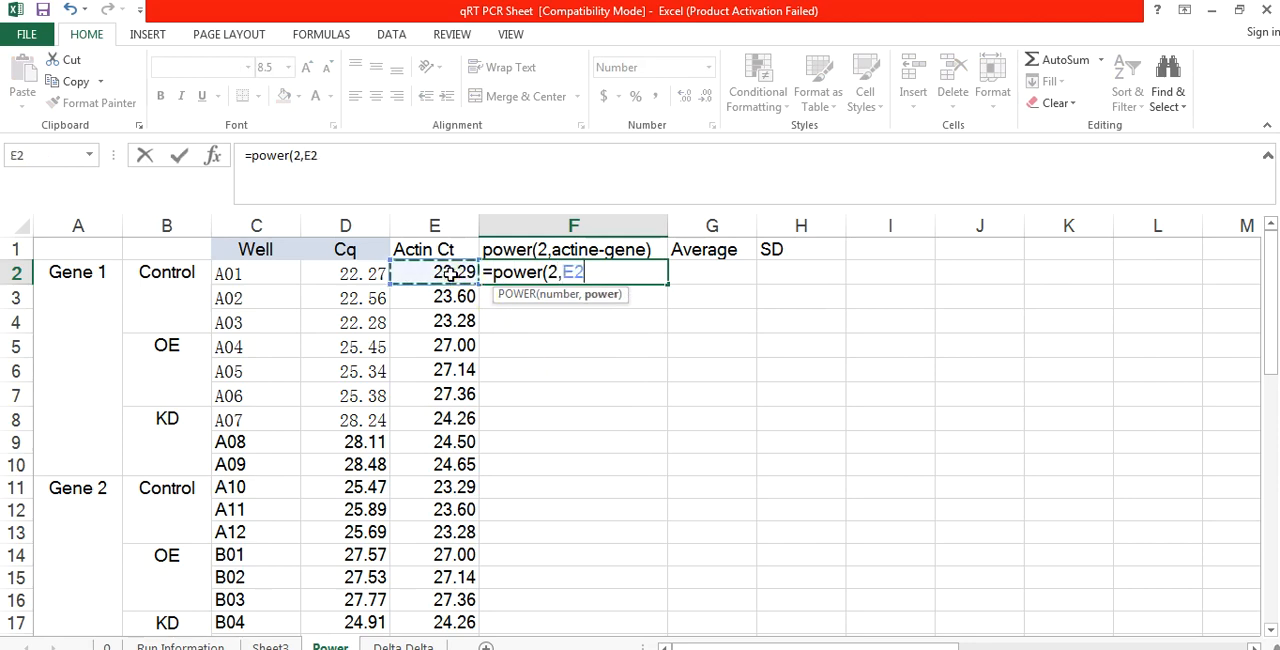
text(-)
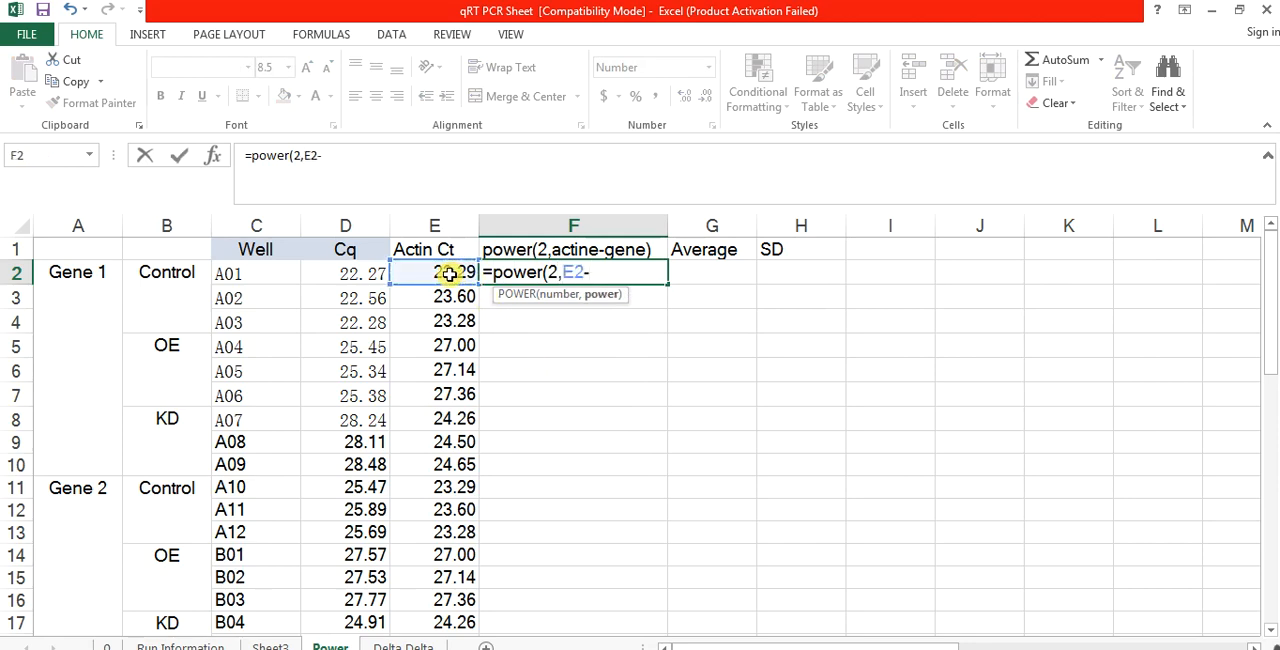
click(370, 273)
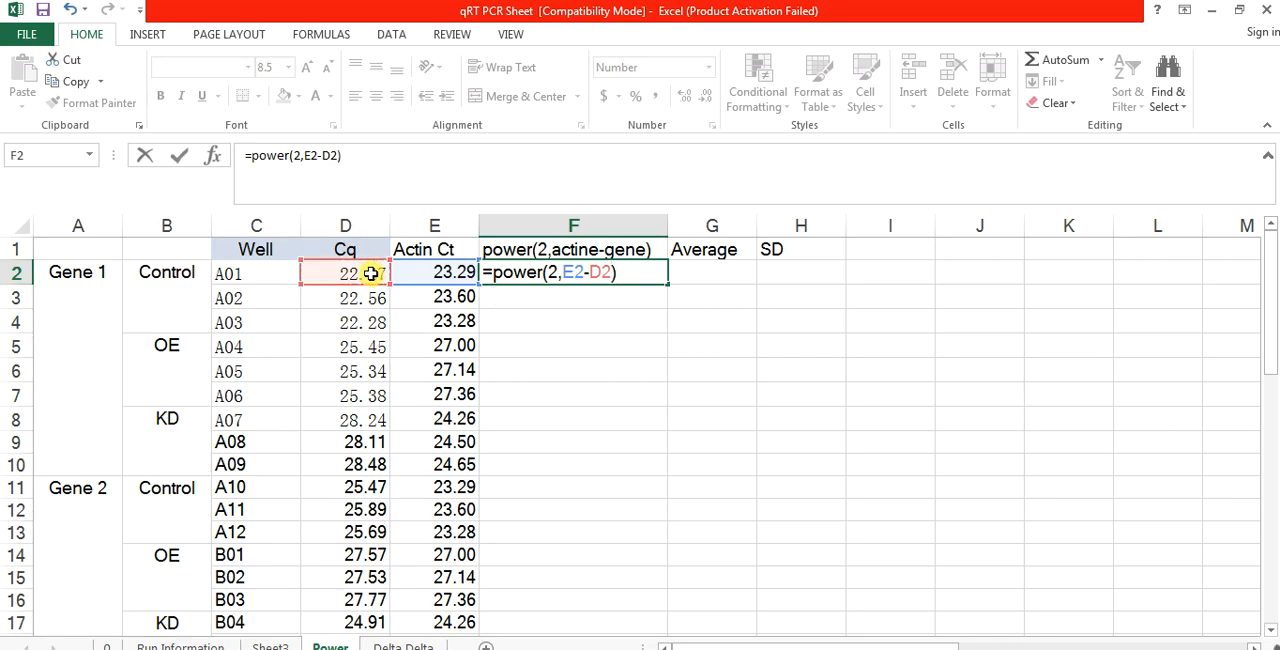
key(Return)
Step: Fill the power formula from F2 down to F37 for all replicates of Genes 1 to 4
click(542, 268)
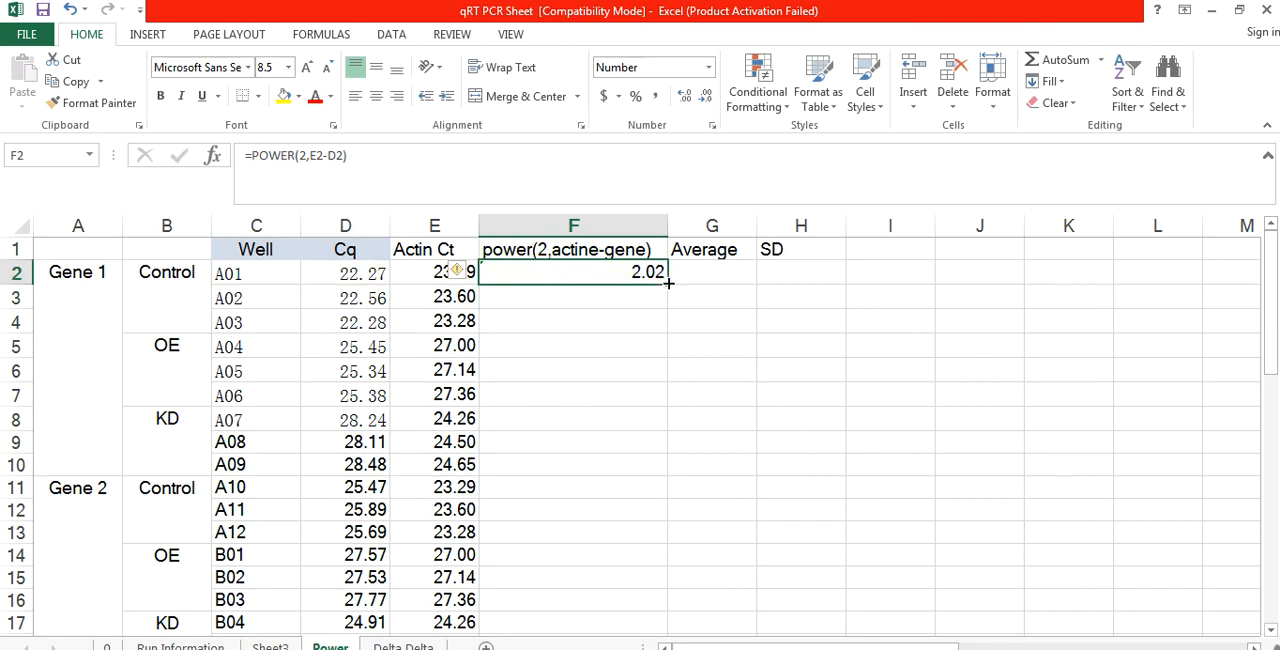
drag(668, 283, 645, 444)
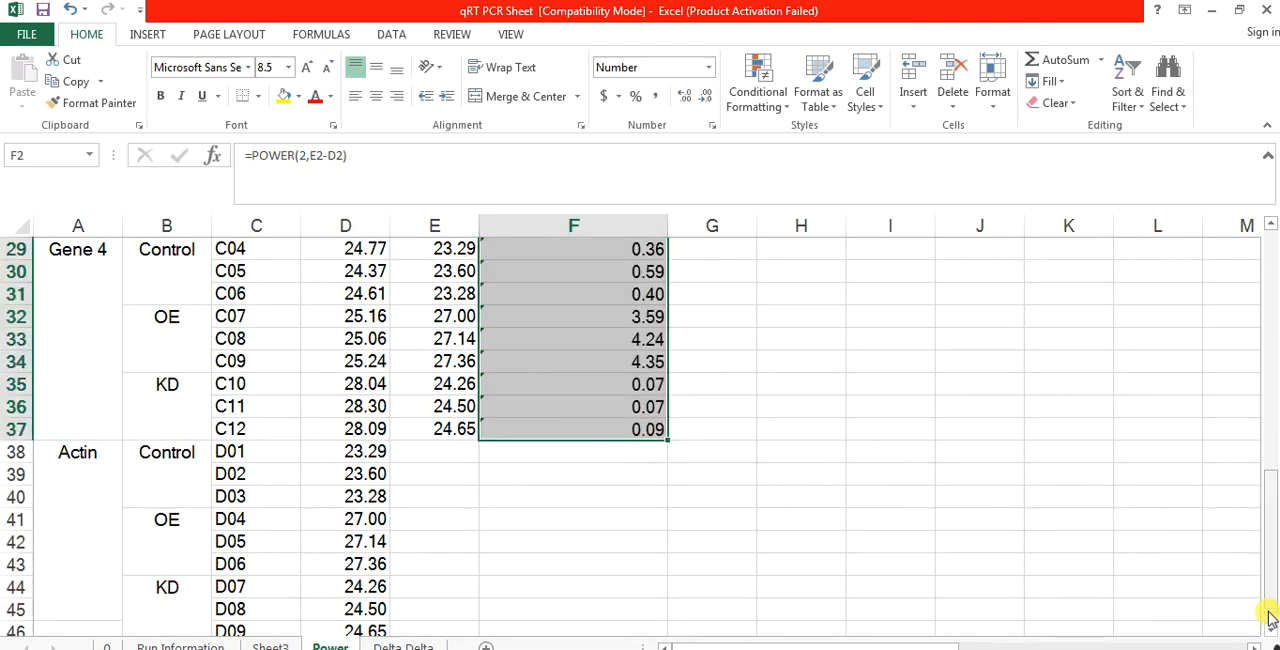
drag(1268, 617, 1234, 258)
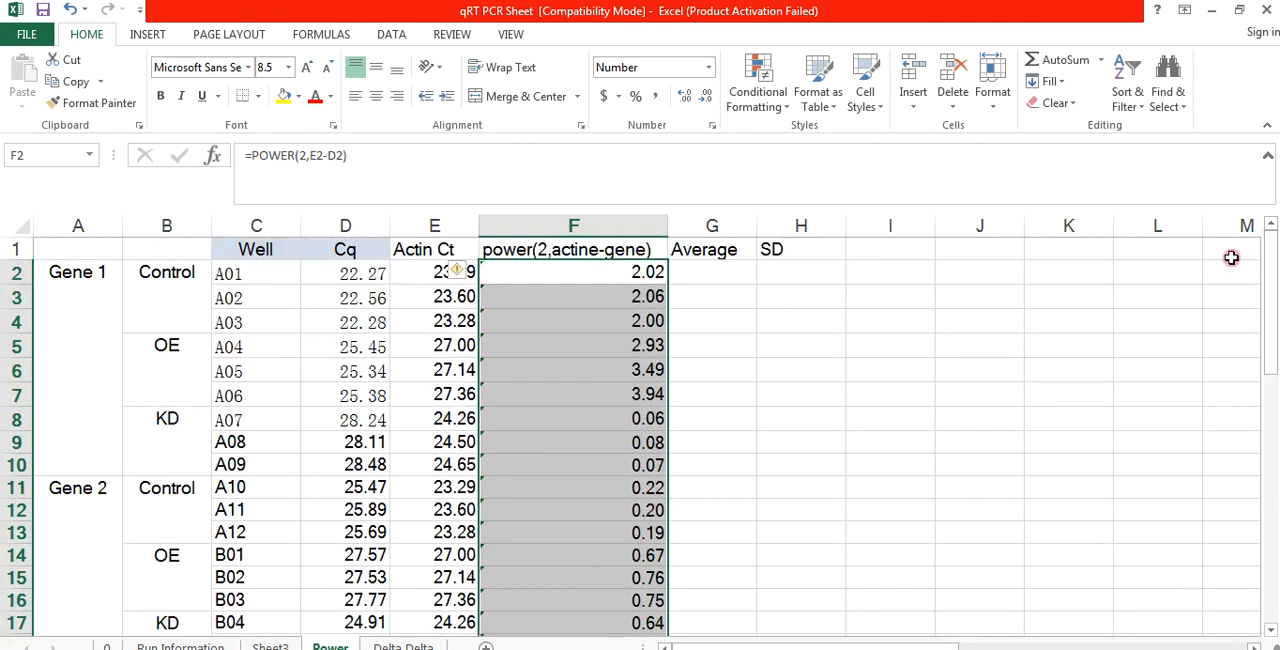
Step: Calculate Gene 1's Control average in G2 with the AVERAGE function over F2:F4
click(716, 273)
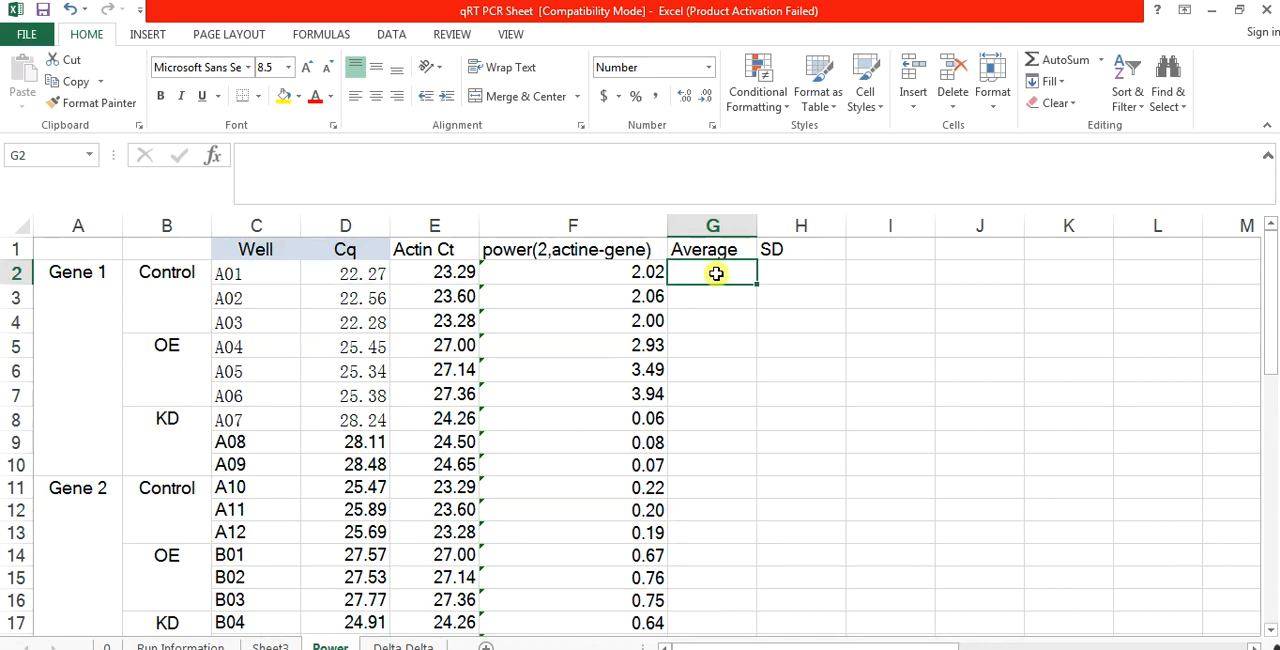
text(=)
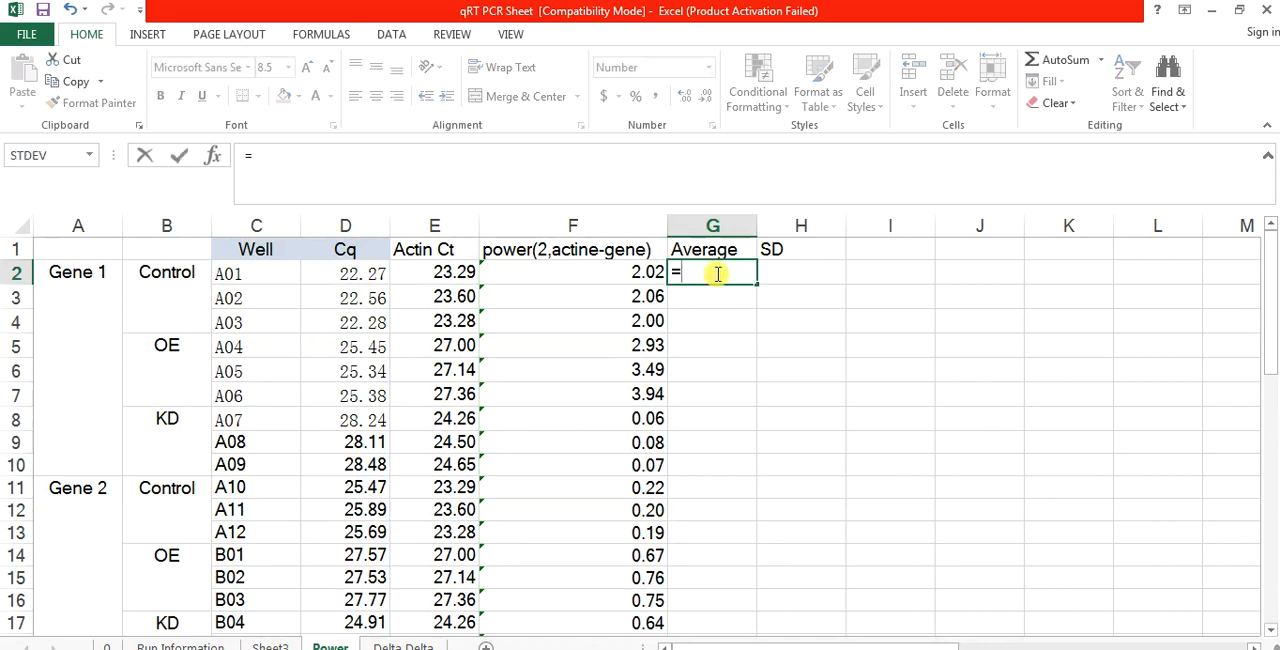
text(avea)
key(BackSpace)
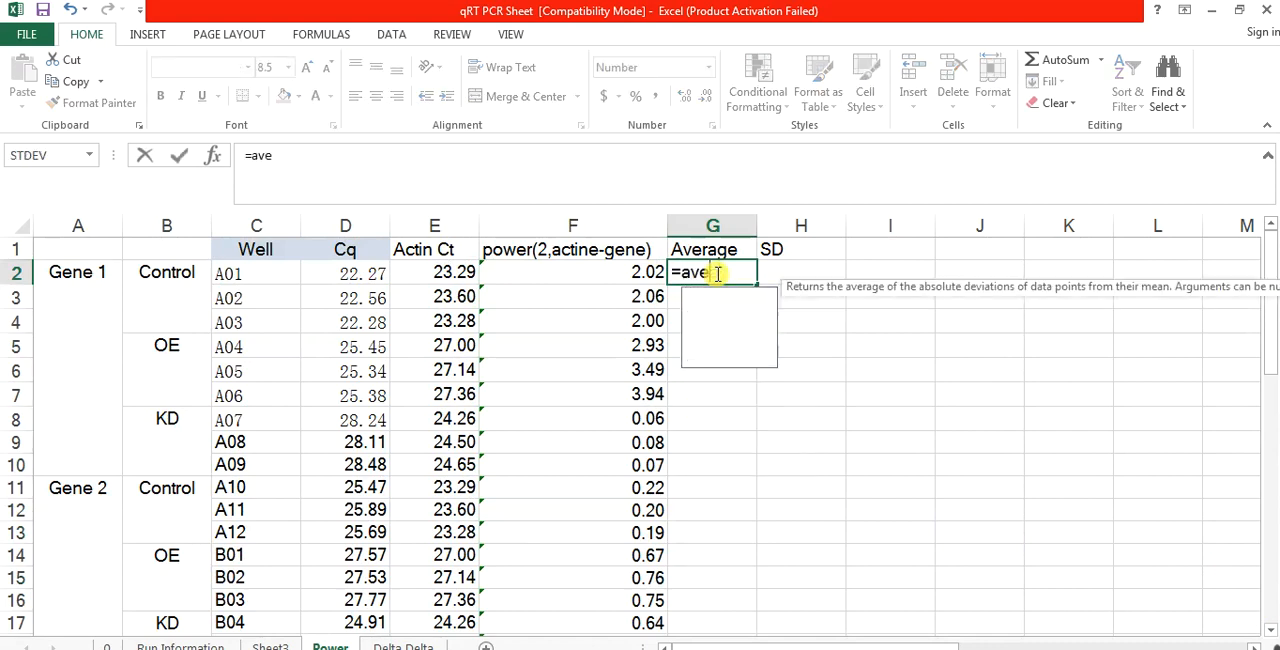
text(rage)
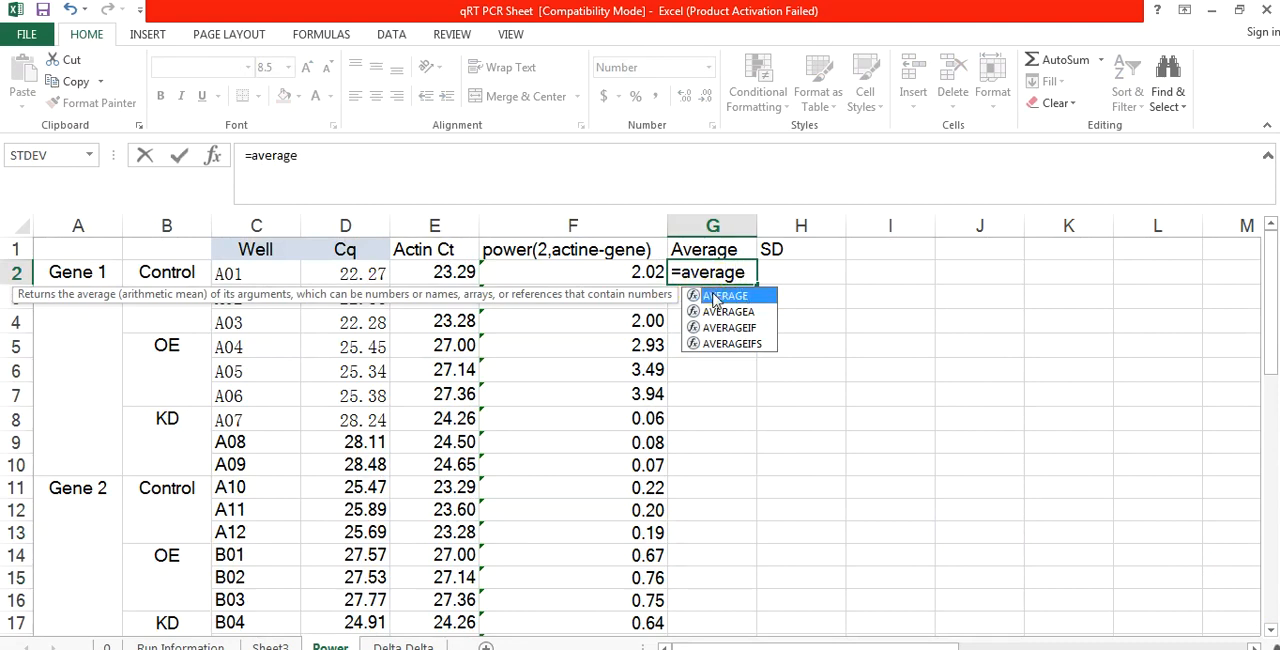
double_click(715, 298)
drag(625, 271, 623, 326)
key(Return)
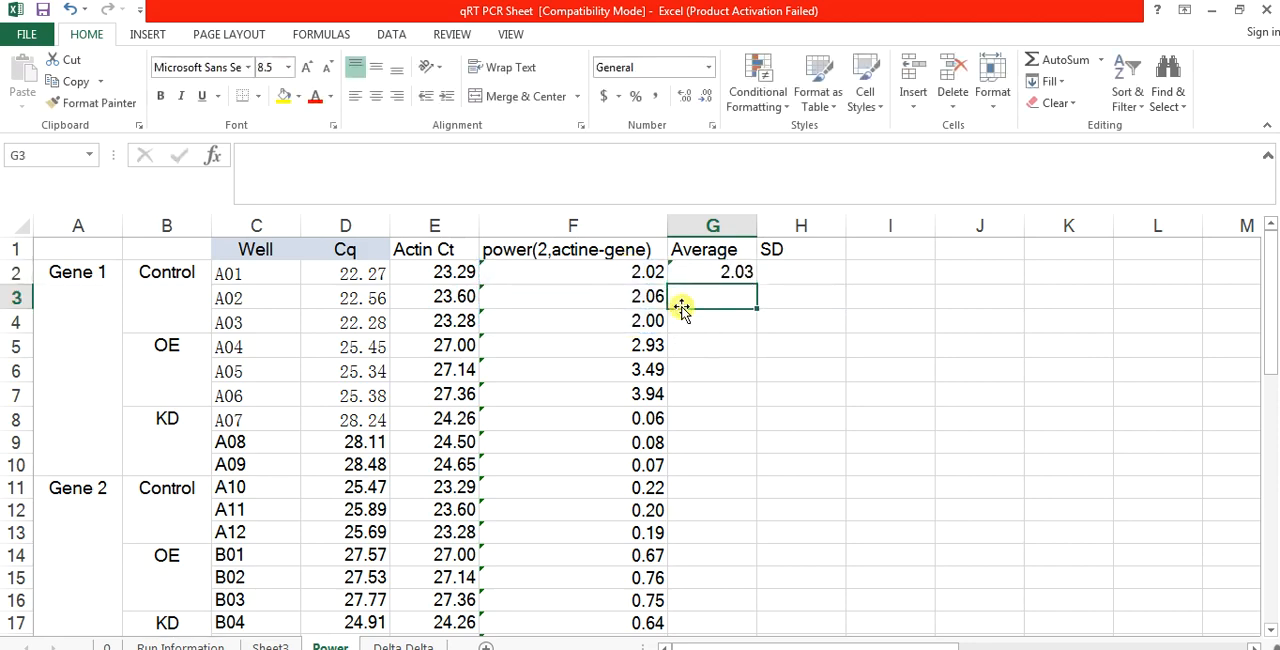
Step: Copy the average formula from G2 to G5 and G8 for Gene 1's OE and KD groups
click(711, 275)
key(ctrl+c)
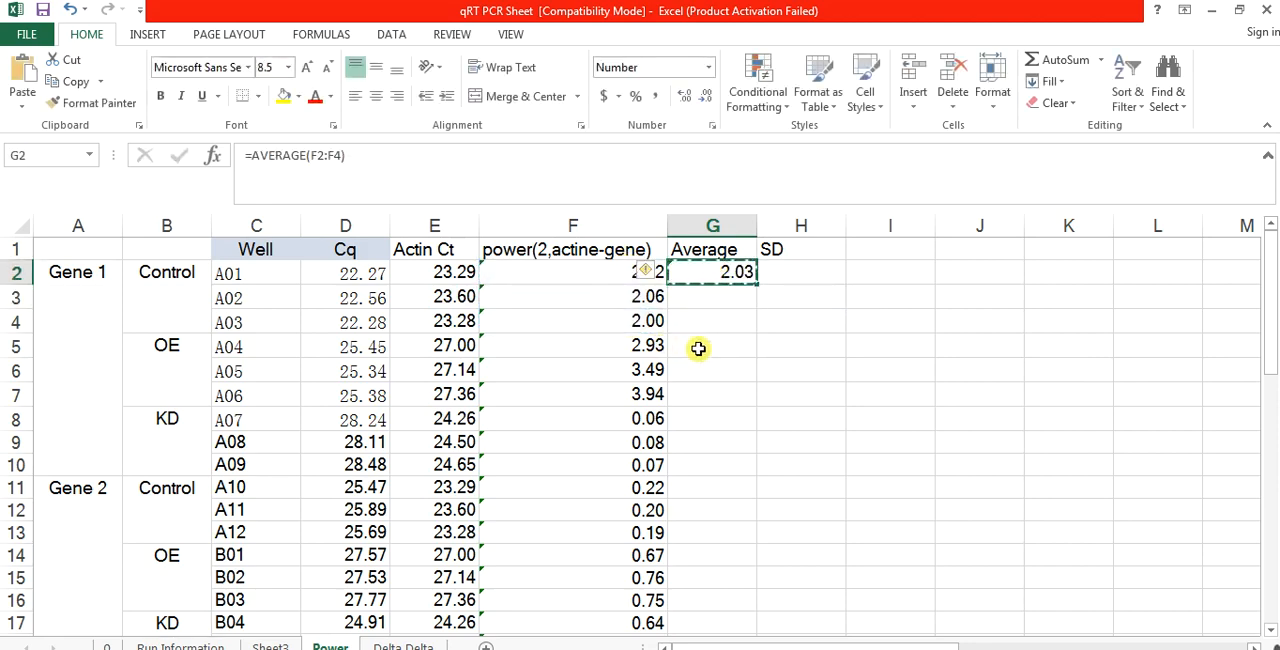
click(698, 348)
key(ctrl+v)
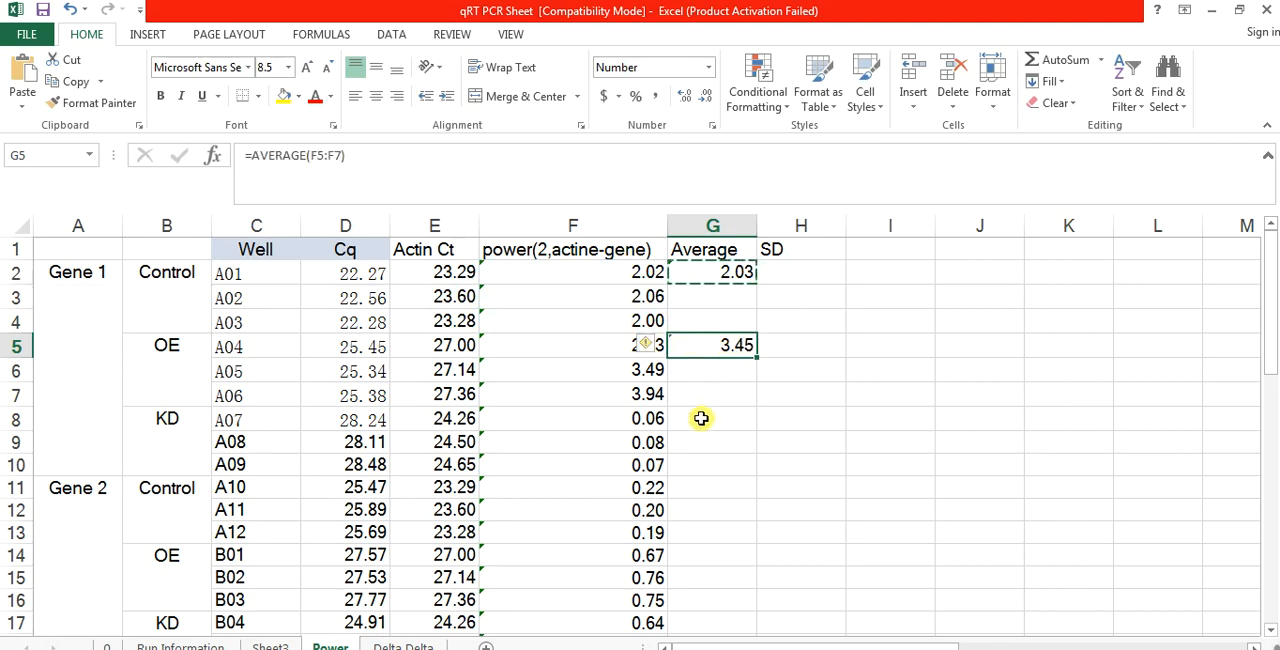
click(701, 418)
key(ctrl+v)
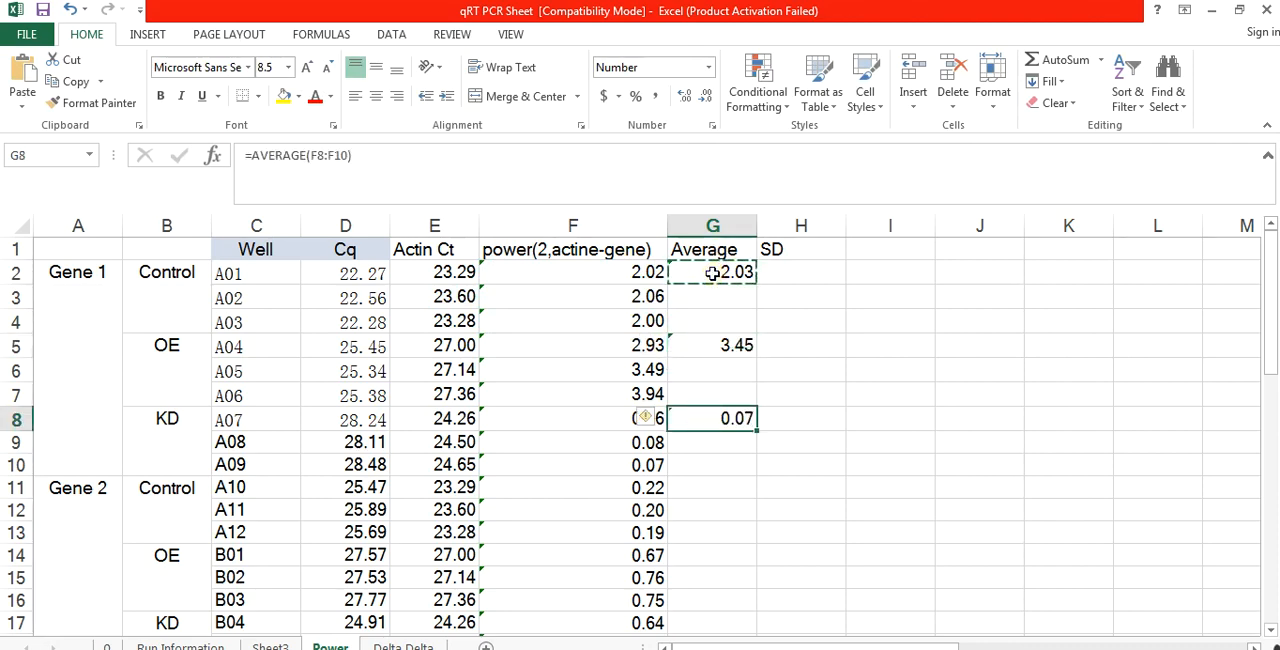
Step: Copy Gene 1's average formulas G2:G8 to Gene 2 starting at G11 and to Gene 3 starting at G20
drag(712, 273, 715, 420)
key(ctrl+c)
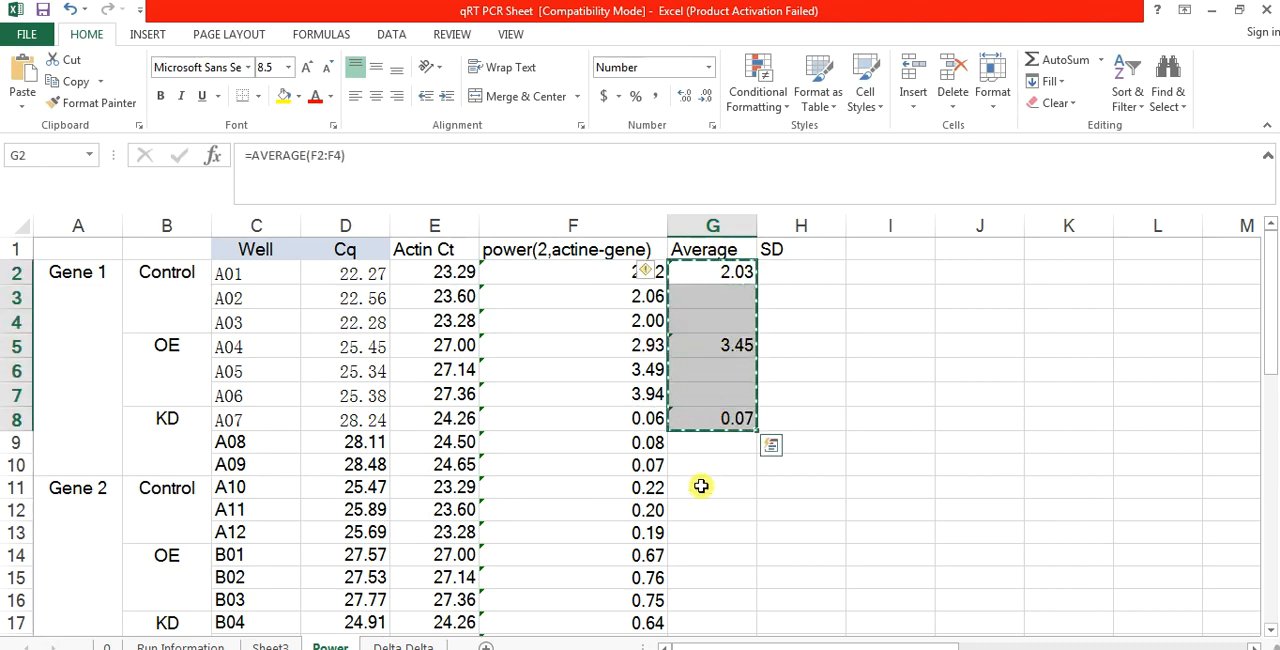
click(701, 486)
key(ctrl+v)
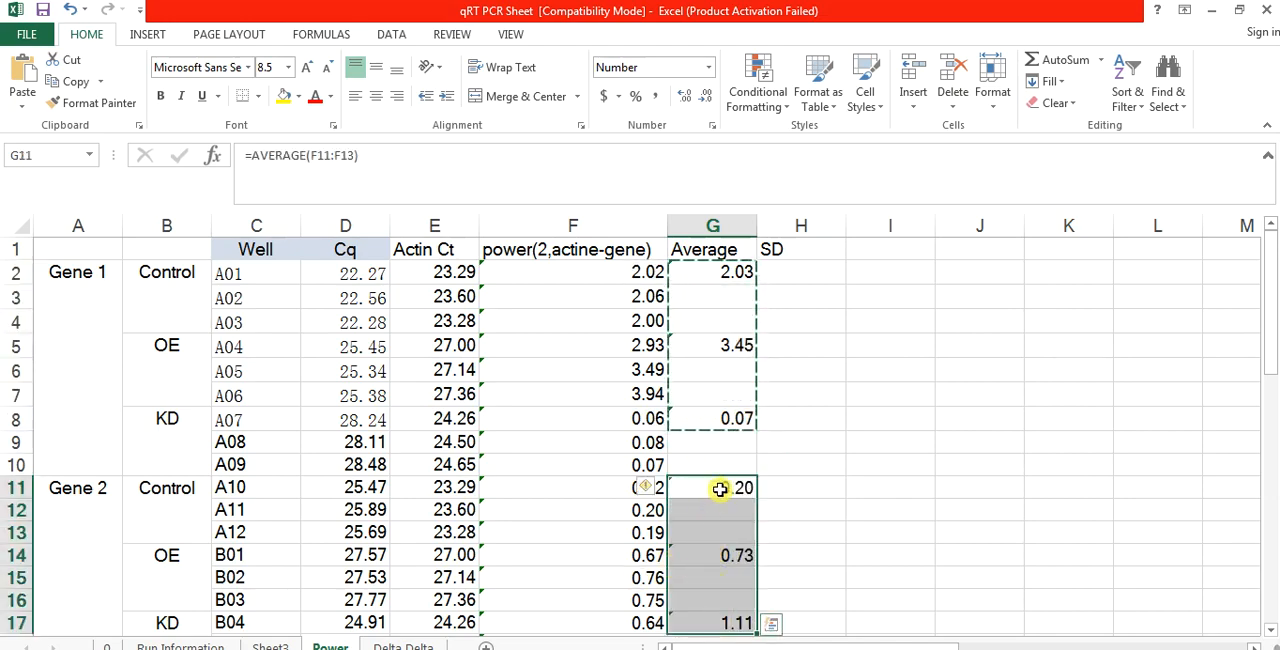
key(Down)
key(Down)
key(Down)
key(Down)
key(Down)
key(Down)
key(Down)
key(Down)
key(Down)
key(Down)
key(Down)
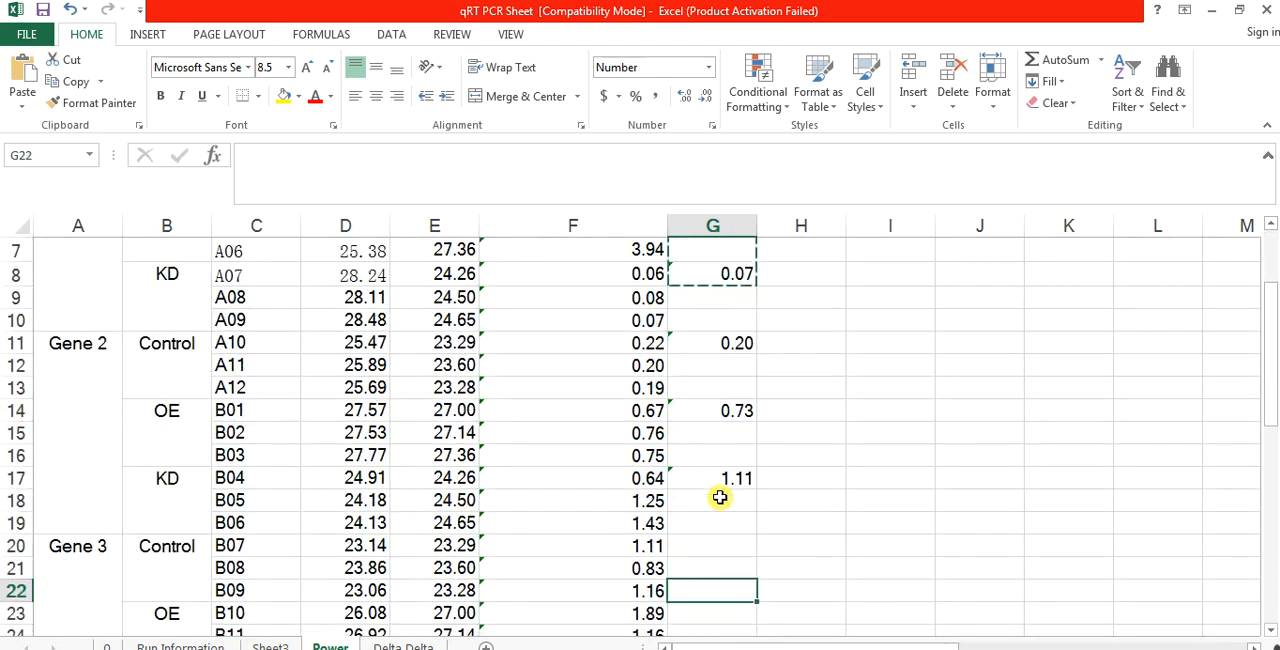
key(Up)
key(Up)
key(ctrl+v)
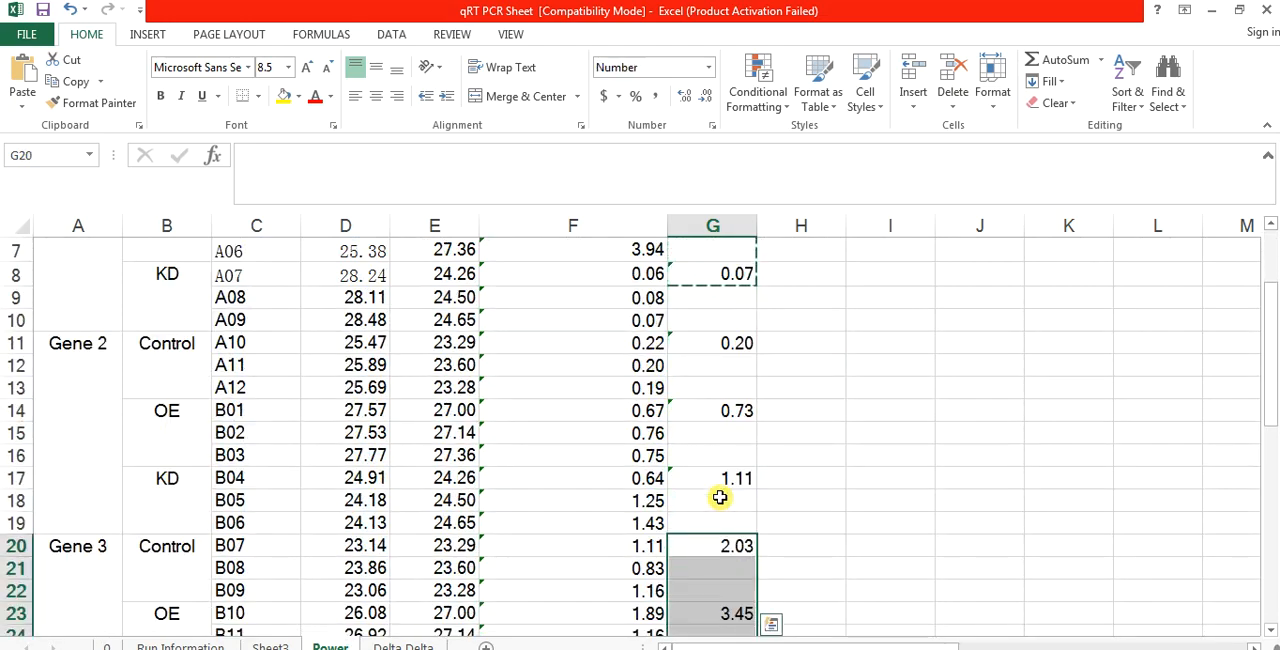
Step: Paste the same copied block of average formulas for Gene 4 starting at G29
key(Down)
key(Down)
key(Down)
key(Down)
key(Down)
key(Down)
key(Down)
key(Down)
key(Down)
key(Down)
key(Down)
key(Down)
key(Down)
key(Down)
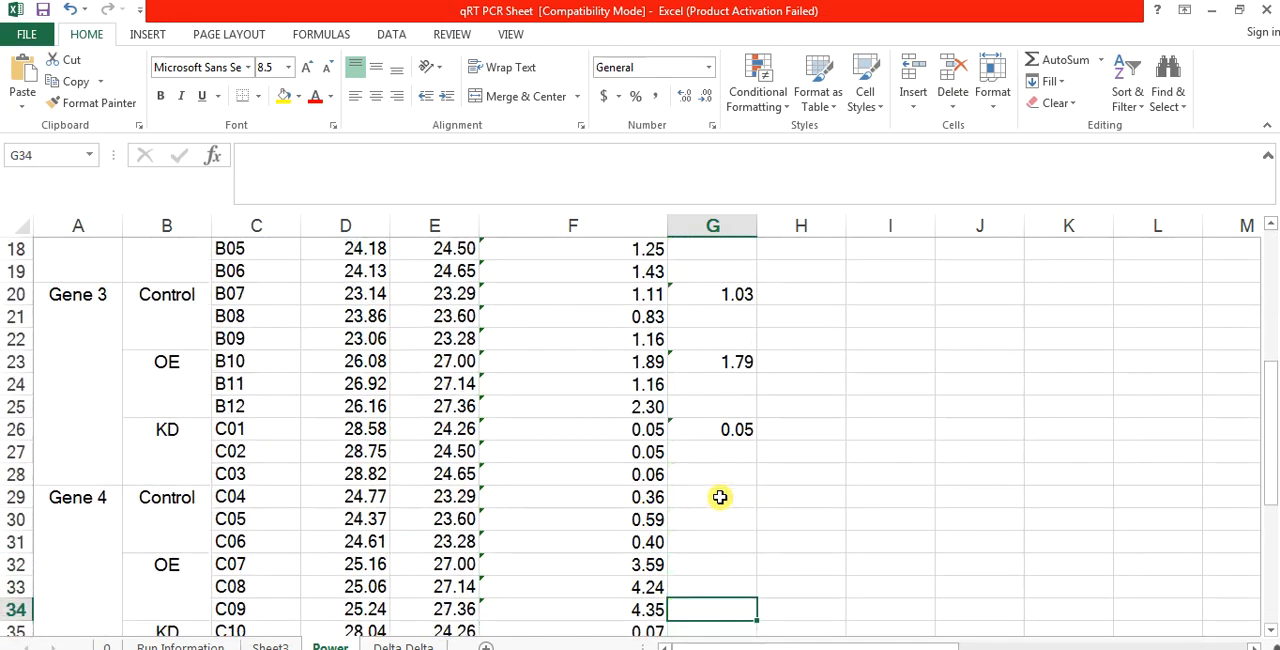
key(Up)
key(Up)
key(Up)
key(Up)
key(Up)
key(ctrl+v)
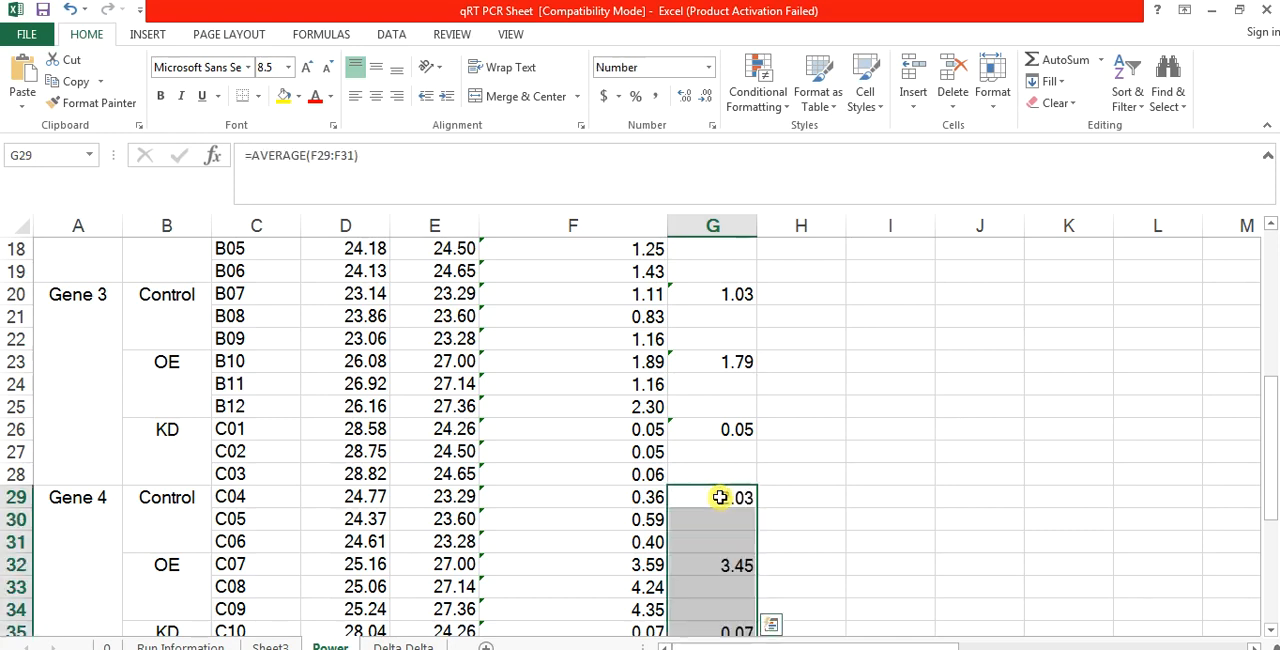
Step: Check which replicate cells the average formula for Gene 3's OE group in G23 refers to
click(723, 361)
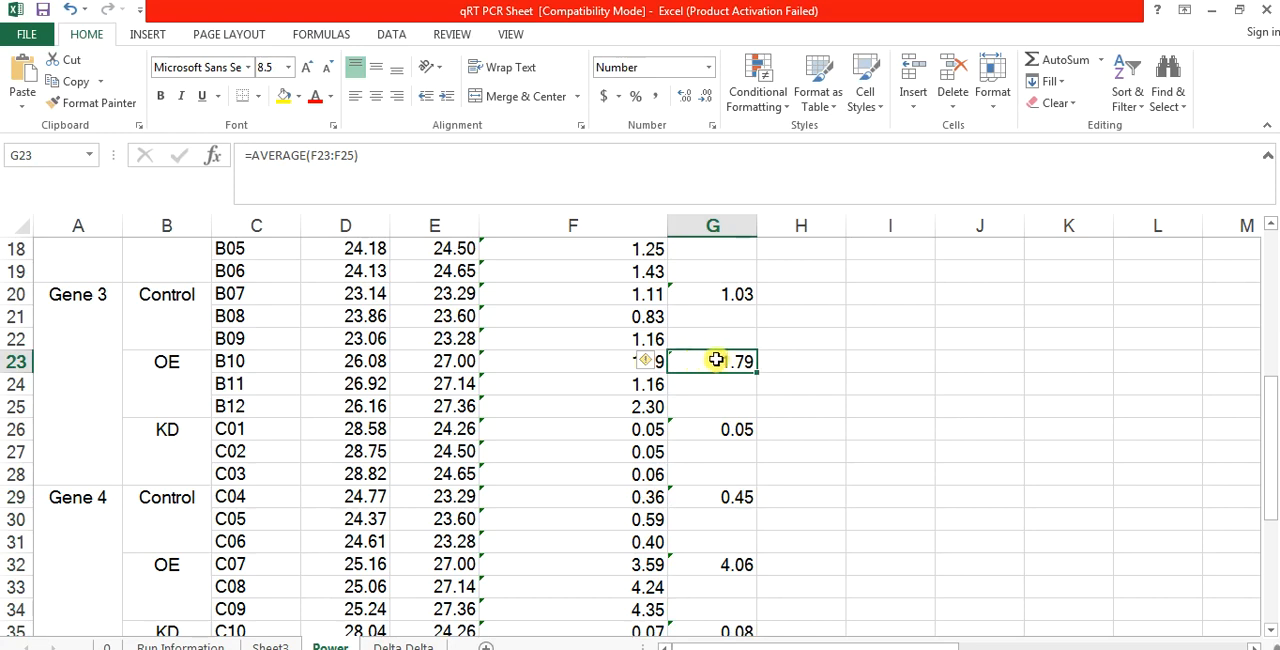
double_click(716, 361)
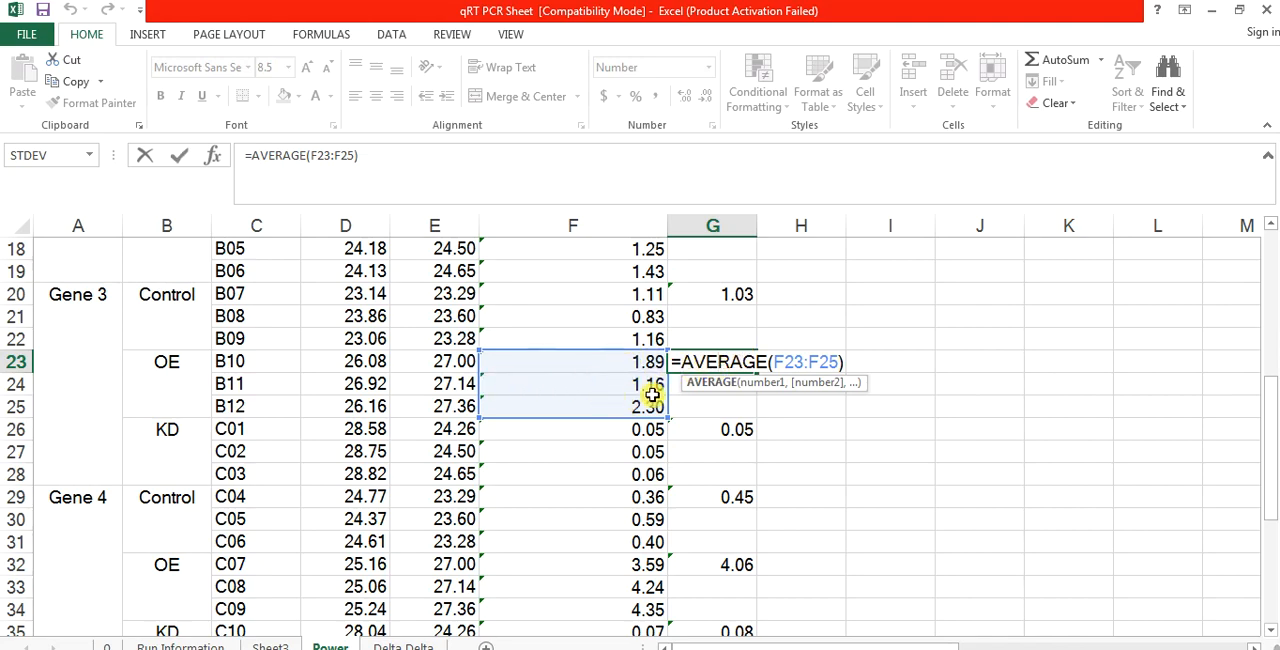
key(Return)
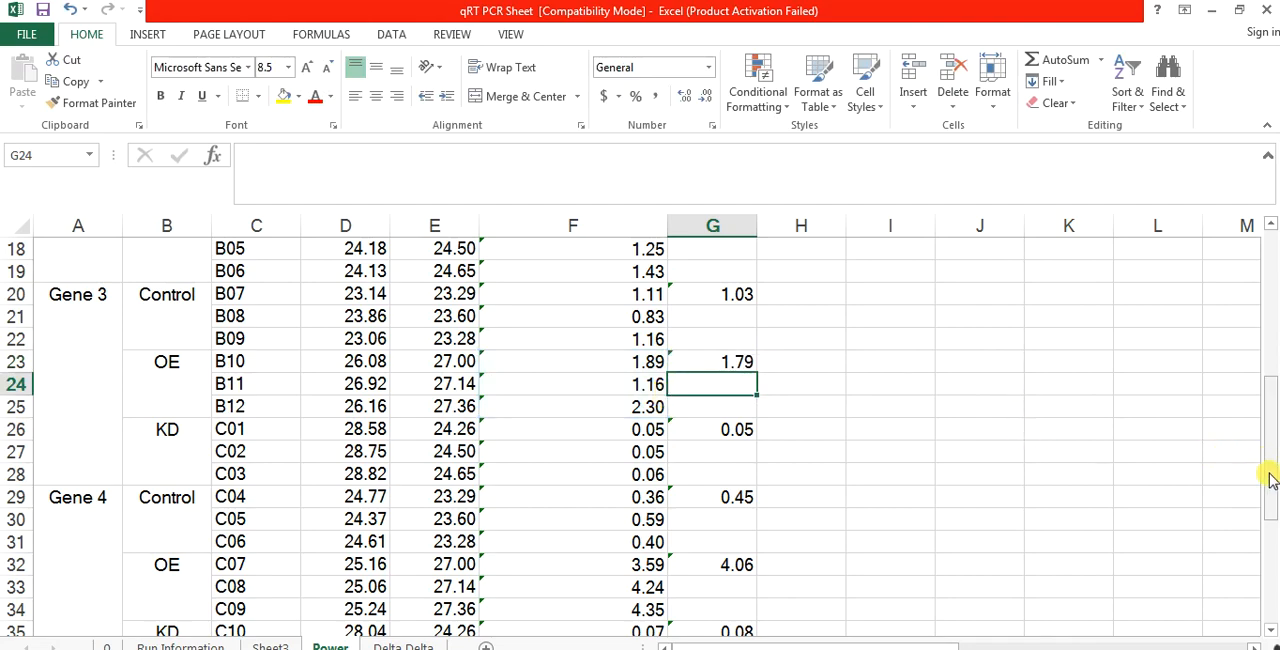
drag(1271, 478, 1216, 242)
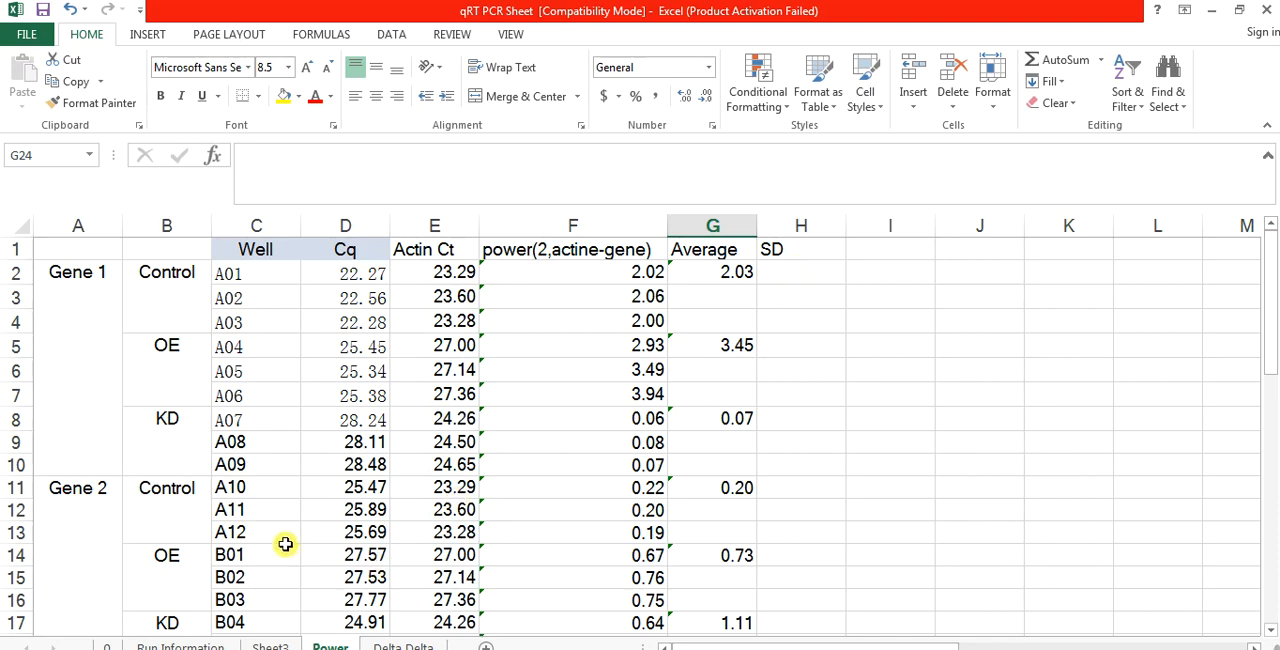
Step: Copy the averages in I2:I36 of Sheet3
click(270, 646)
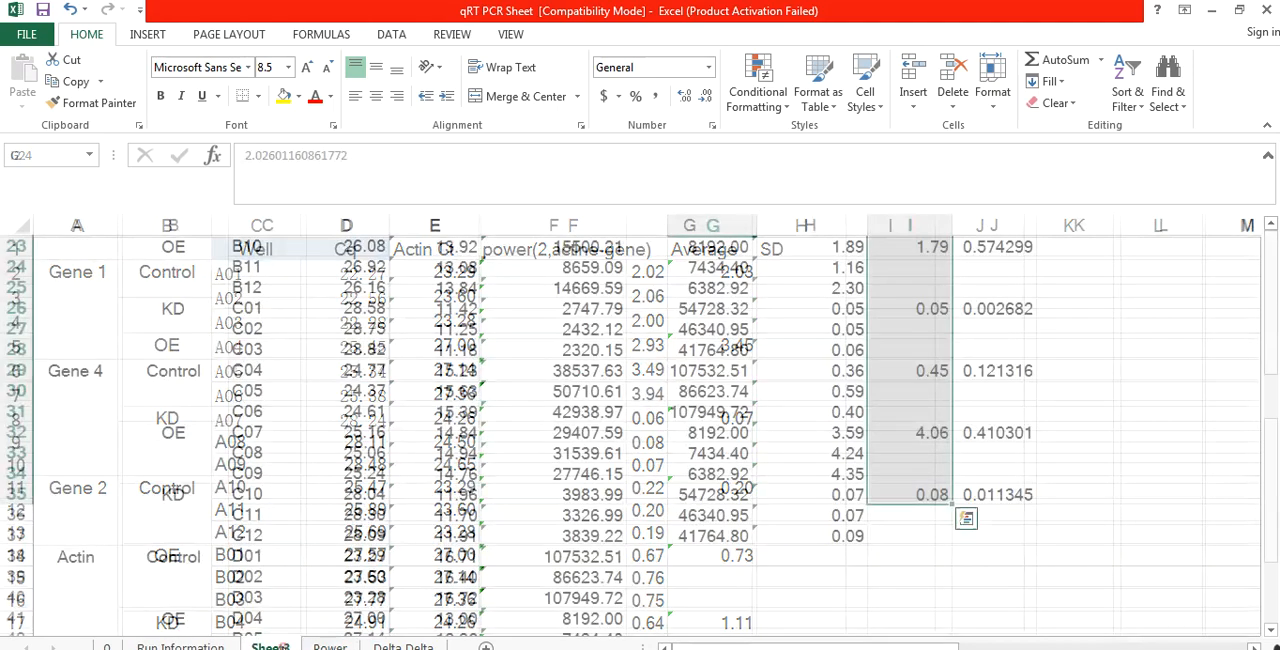
click(1117, 557)
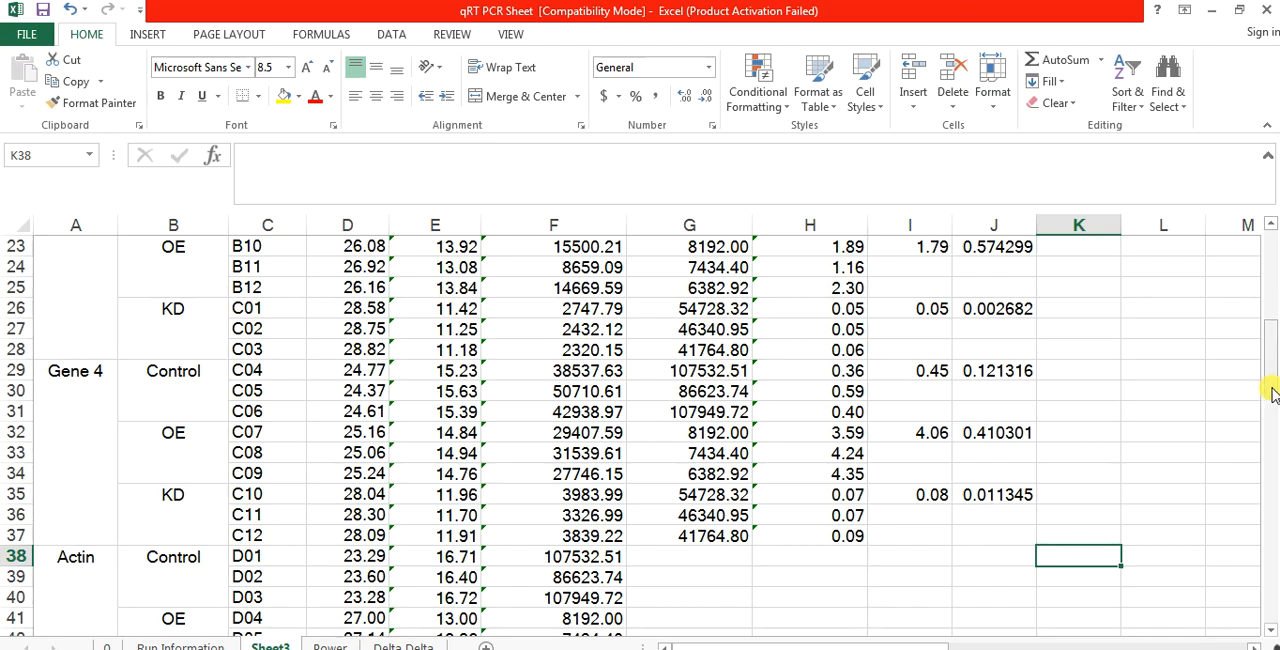
drag(1268, 388, 1268, 251)
drag(909, 263, 933, 445)
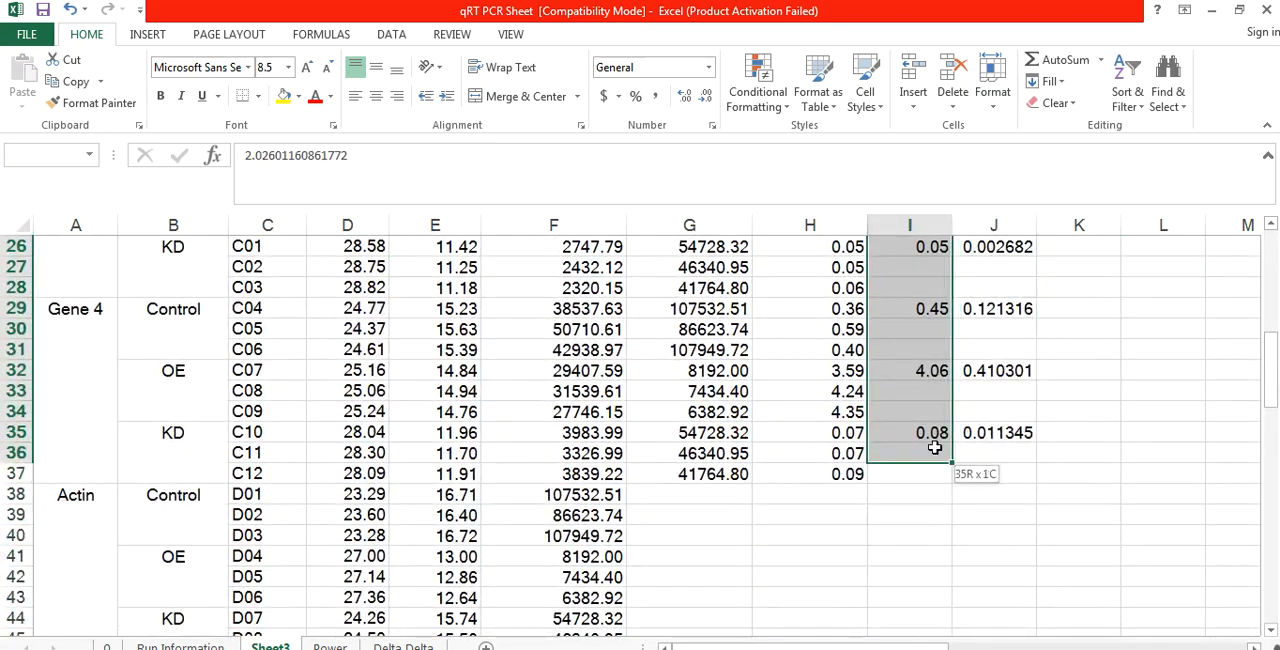
key(ctrl+c)
key(ctrl+v)
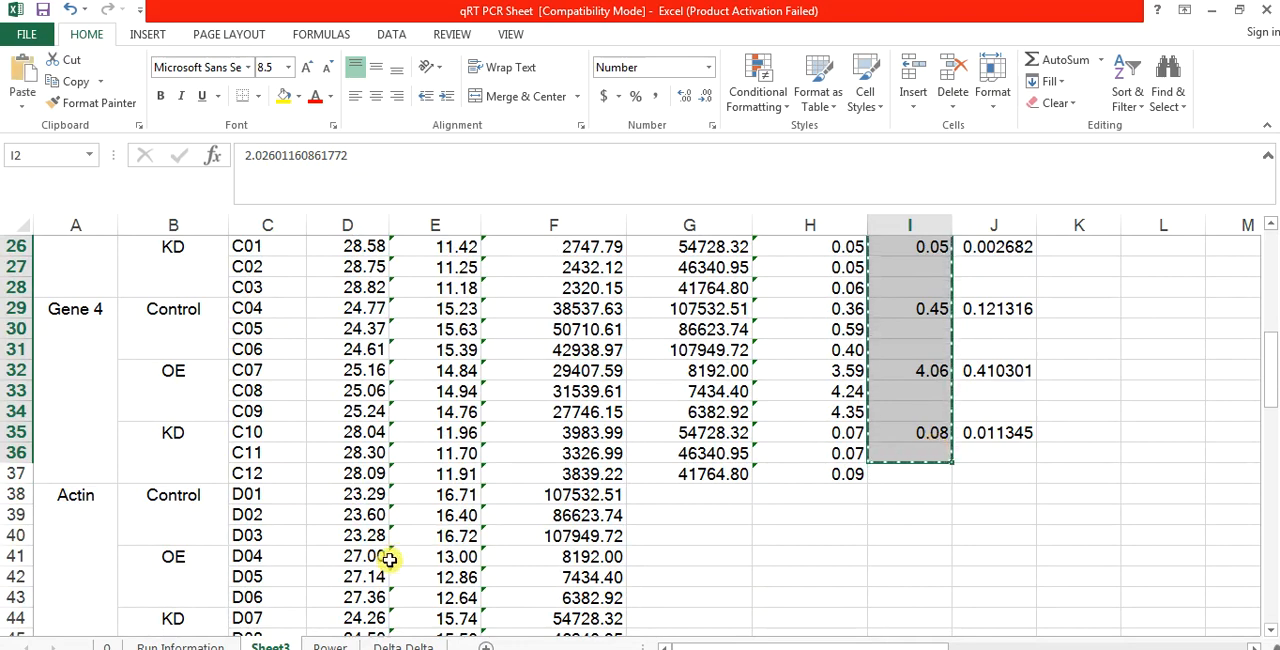
Step: Paste the copied Sheet3 averages into the Power sheet starting at I2, alongside the calculated averages
click(328, 646)
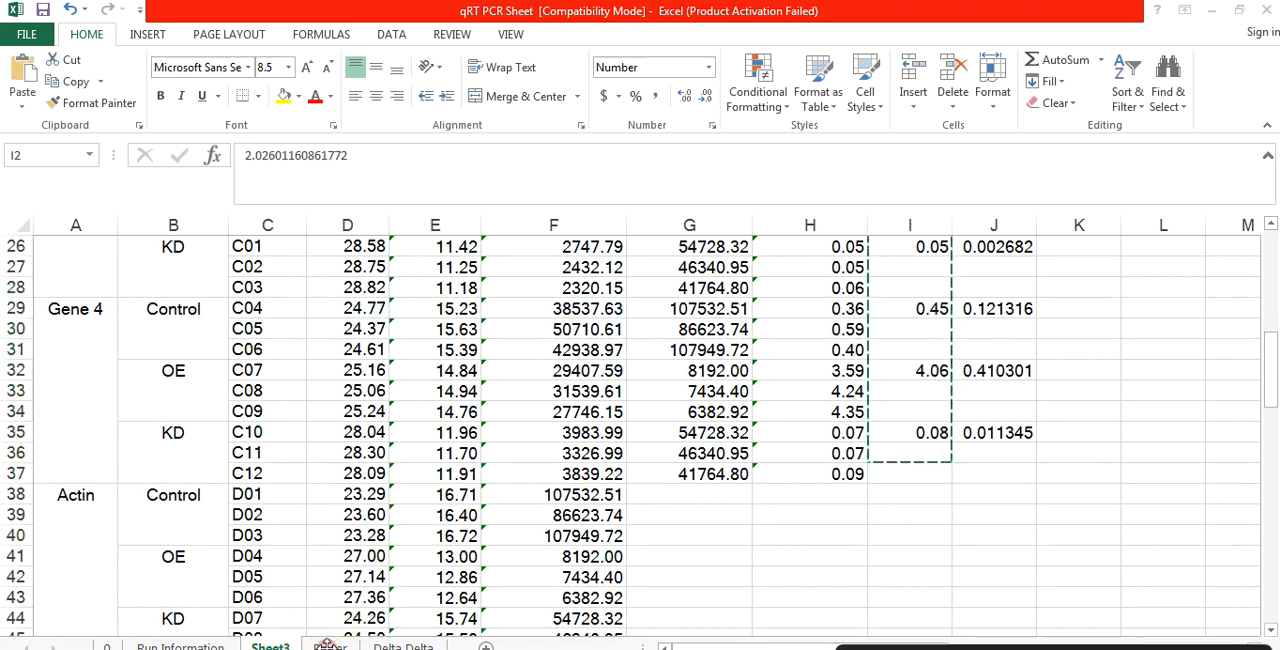
click(329, 646)
click(333, 646)
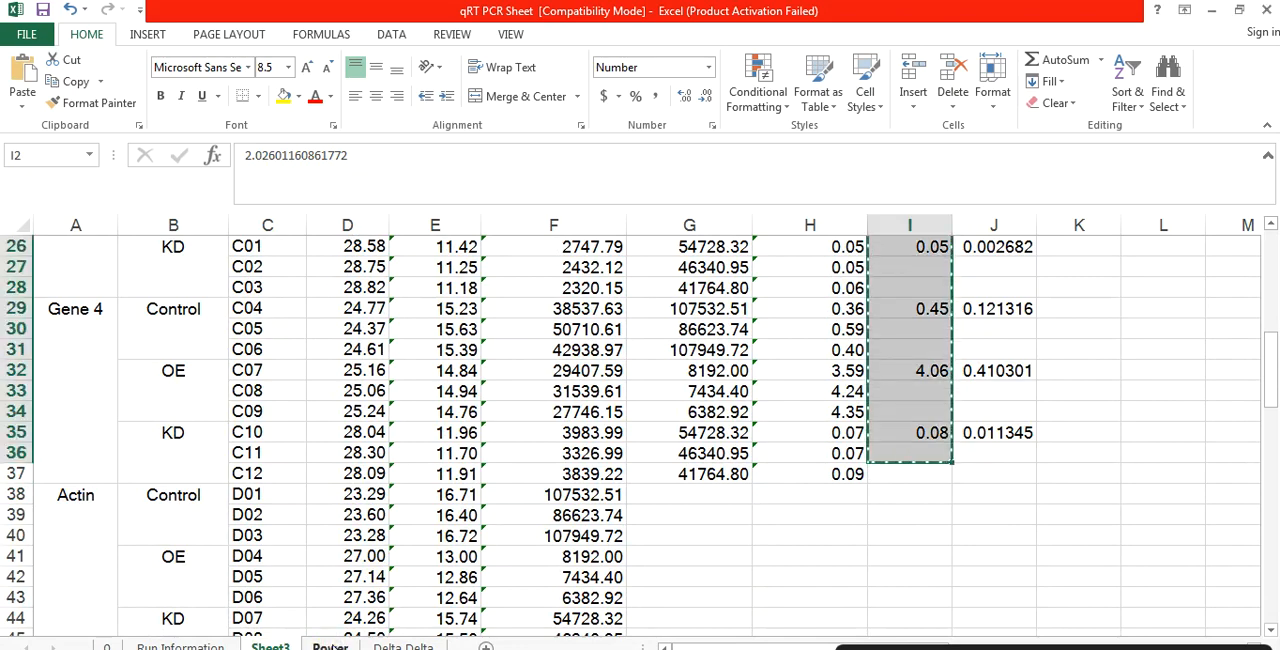
click(335, 646)
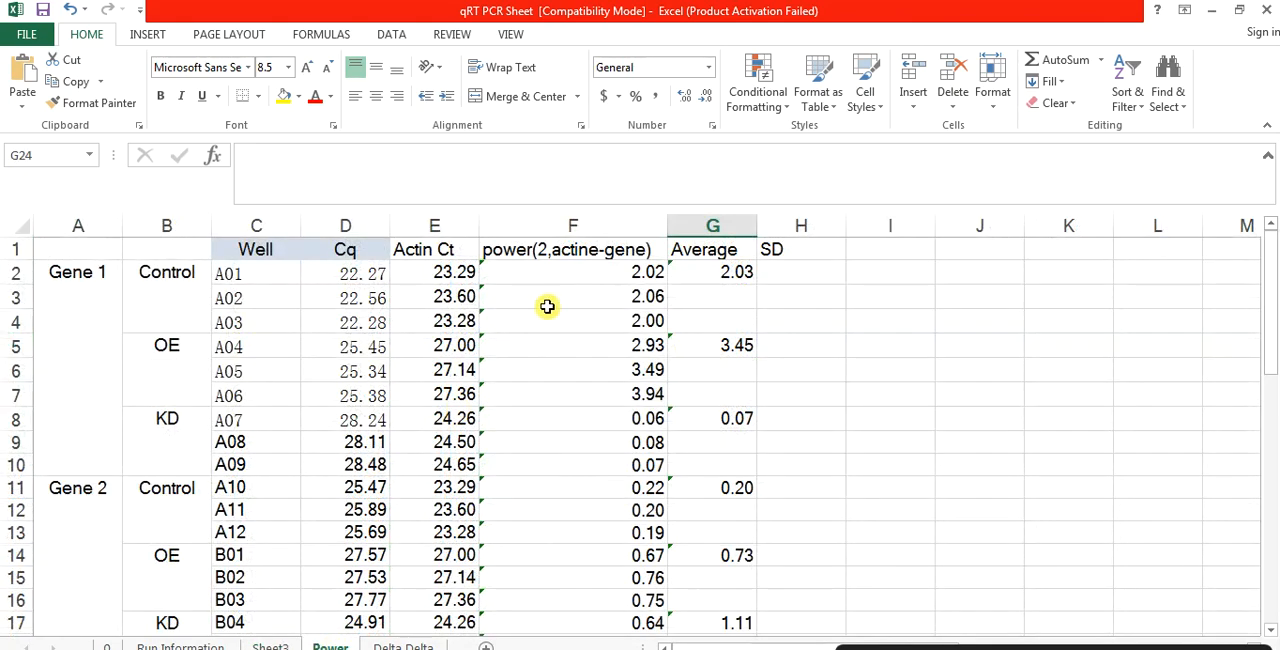
click(867, 266)
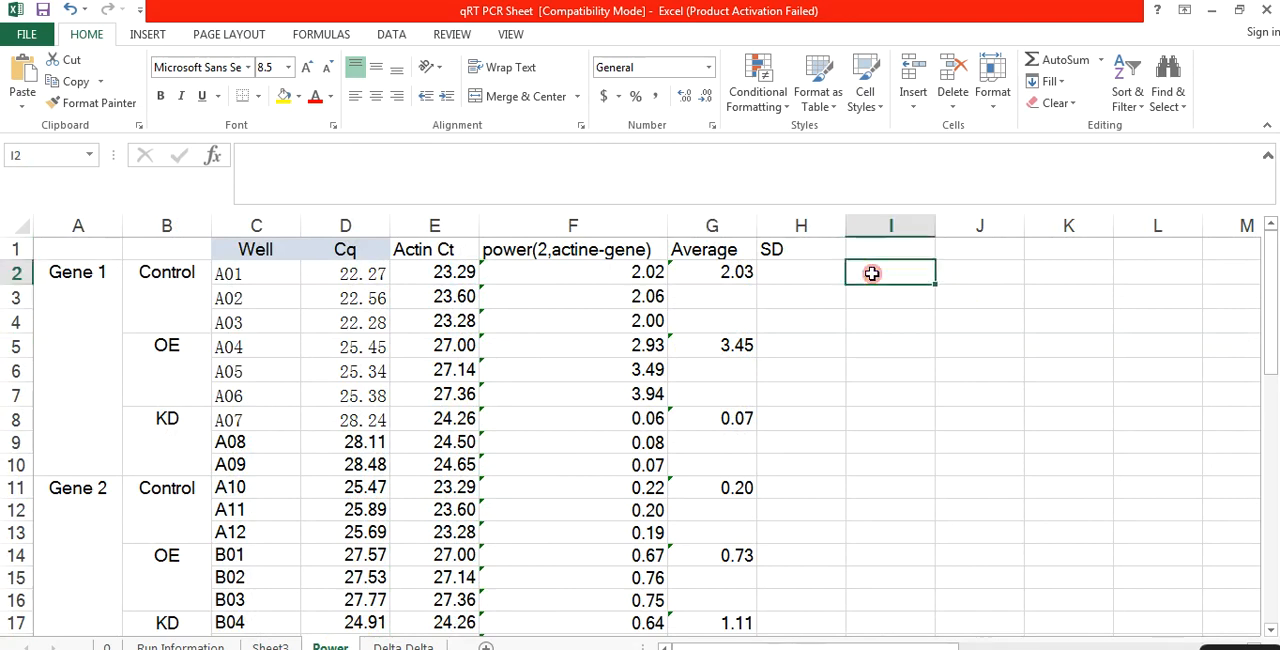
key(ctrl+v)
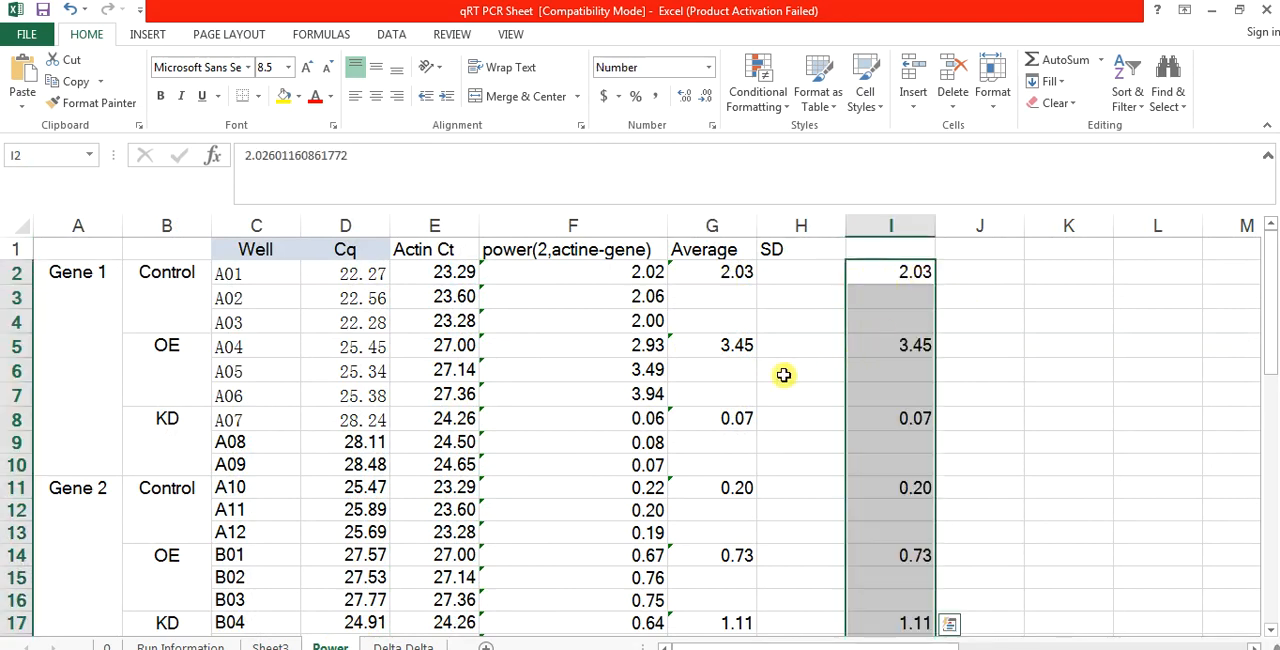
Step: Compare the pasted averages in column I with the Power sheet's averages in column G for all four genes
click(873, 557)
key(Down)
key(Down)
key(Down)
key(Down)
key(Down)
key(Down)
key(Down)
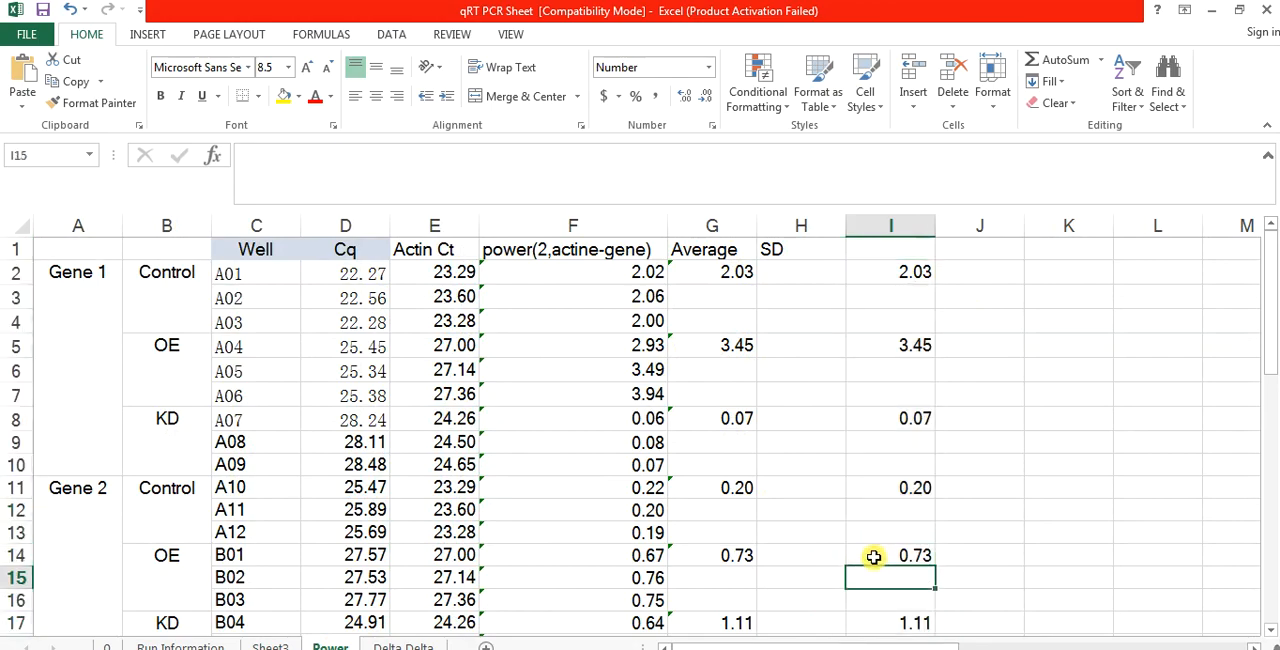
key(Down)
key(Down)
key(Down)
key(Down)
key(Down)
key(Down)
key(Down)
key(Down)
key(Down)
key(Down)
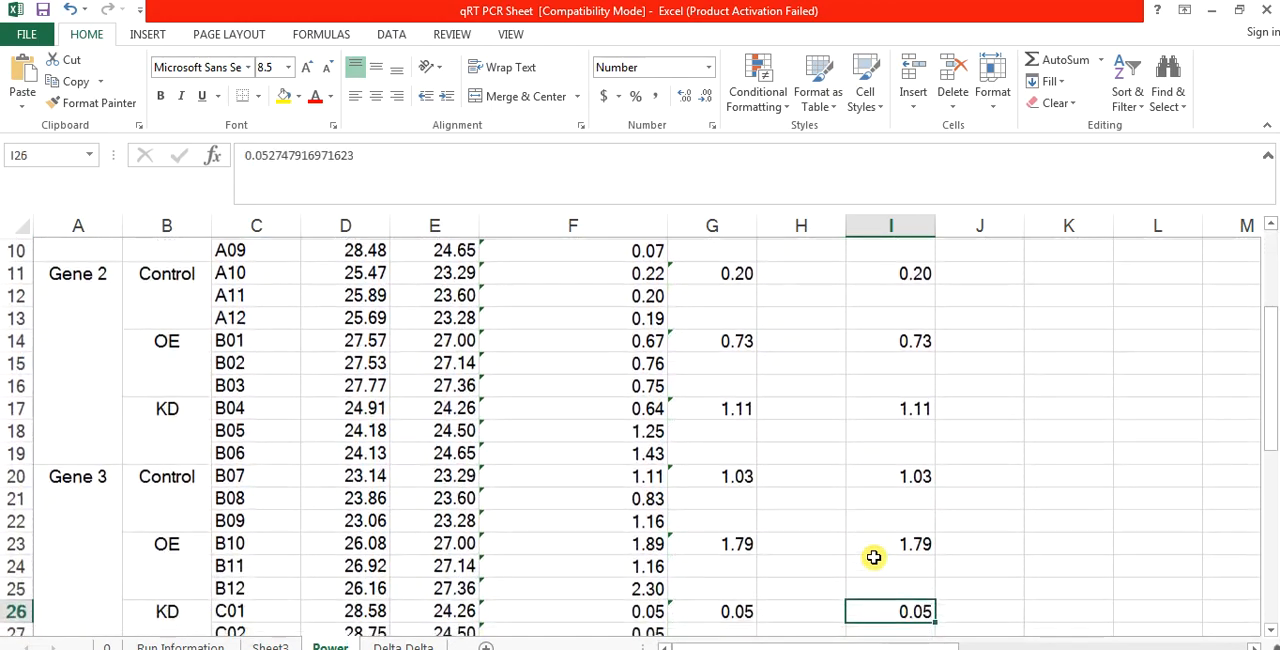
key(Down)
key(Down)
key(Down)
key(Down)
key(Down)
key(Down)
key(Down)
key(Down)
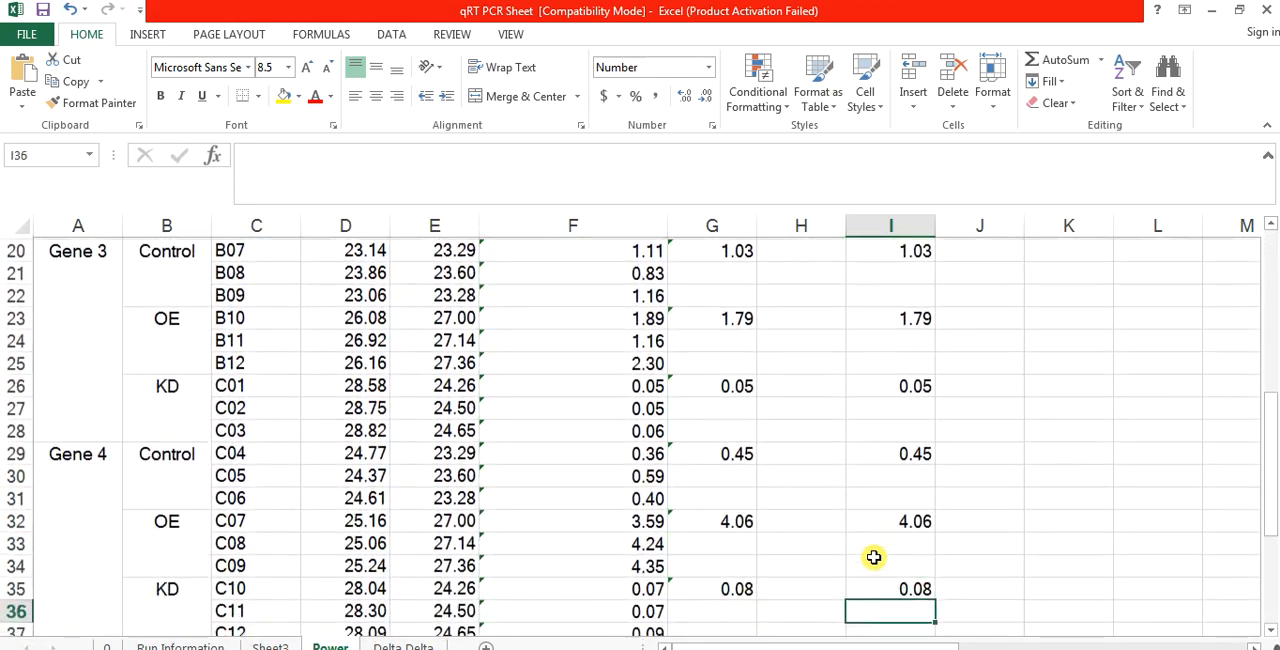
key(ctrl+Up)
key(ctrl+Up)
key(ctrl+Up)
key(ctrl+Up)
key(ctrl+Up)
key(ctrl+Up)
key(ctrl+Up)
key(ctrl+Up)
key(ctrl+Up)
key(ctrl+Up)
key(ctrl+Up)
key(ctrl+Up)
key(ctrl+Up)
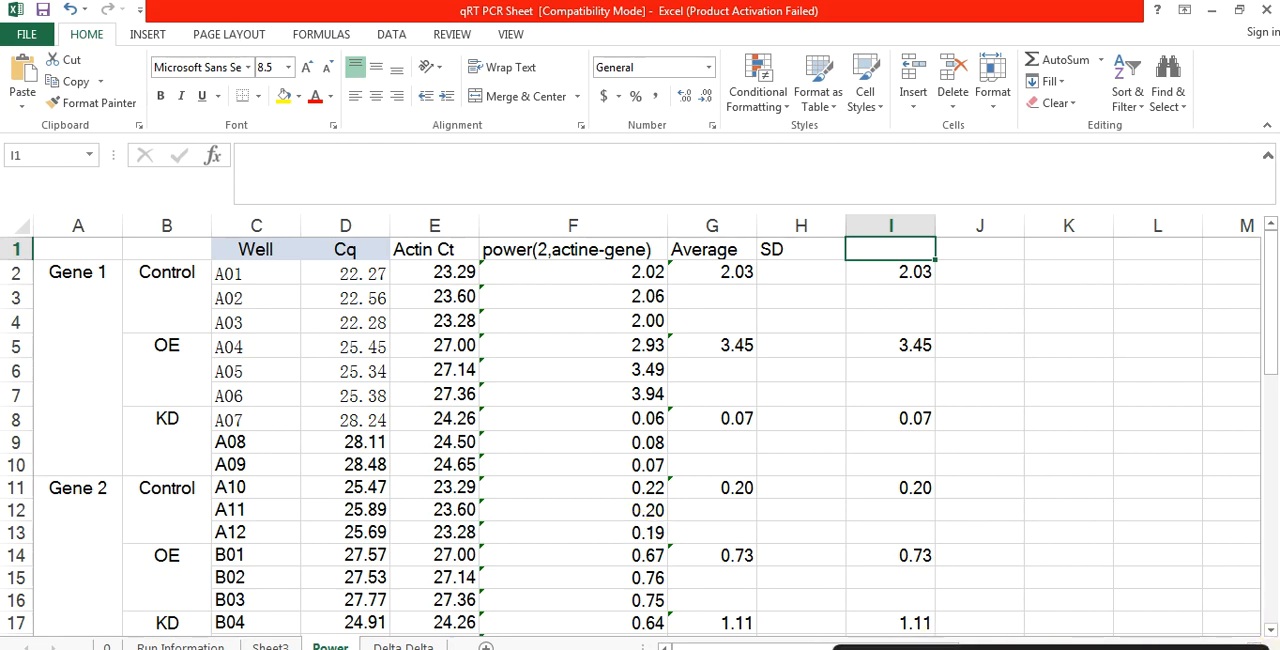
click(1018, 365)
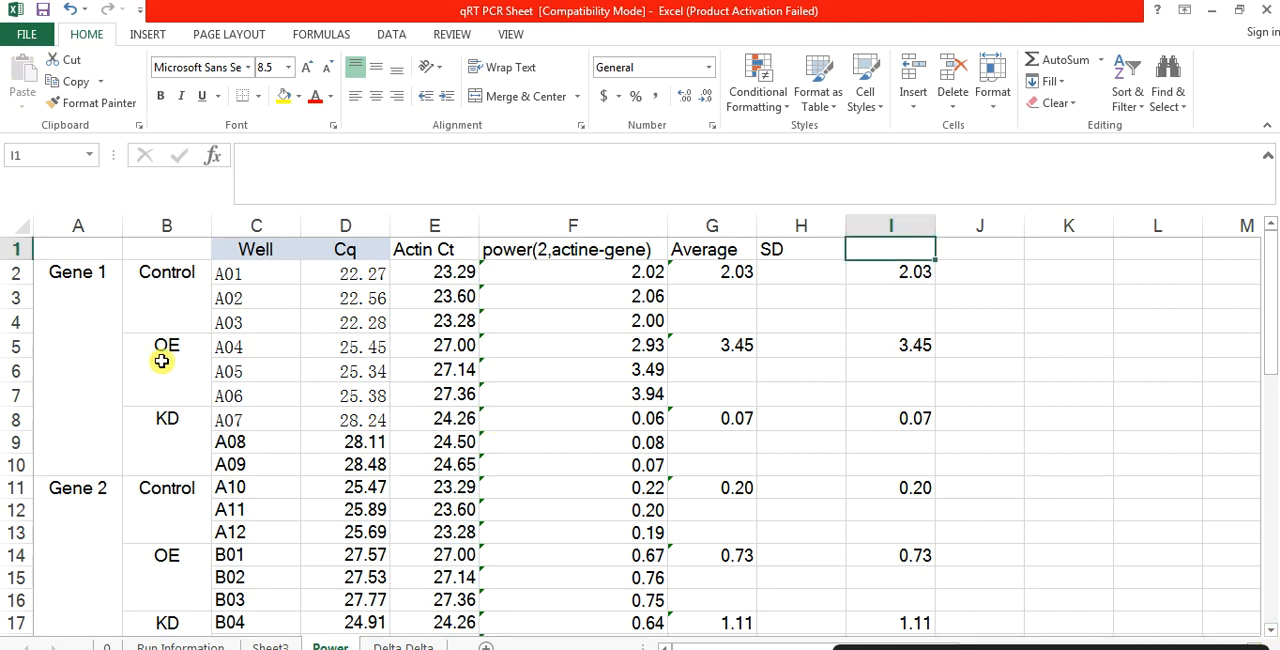
Step: Copy the gene, group, well and Cq columns A1:D46 from the Power sheet to the Delta Delta sheet at A1
click(77, 346)
drag(80, 250, 358, 284)
key(ctrl+c)
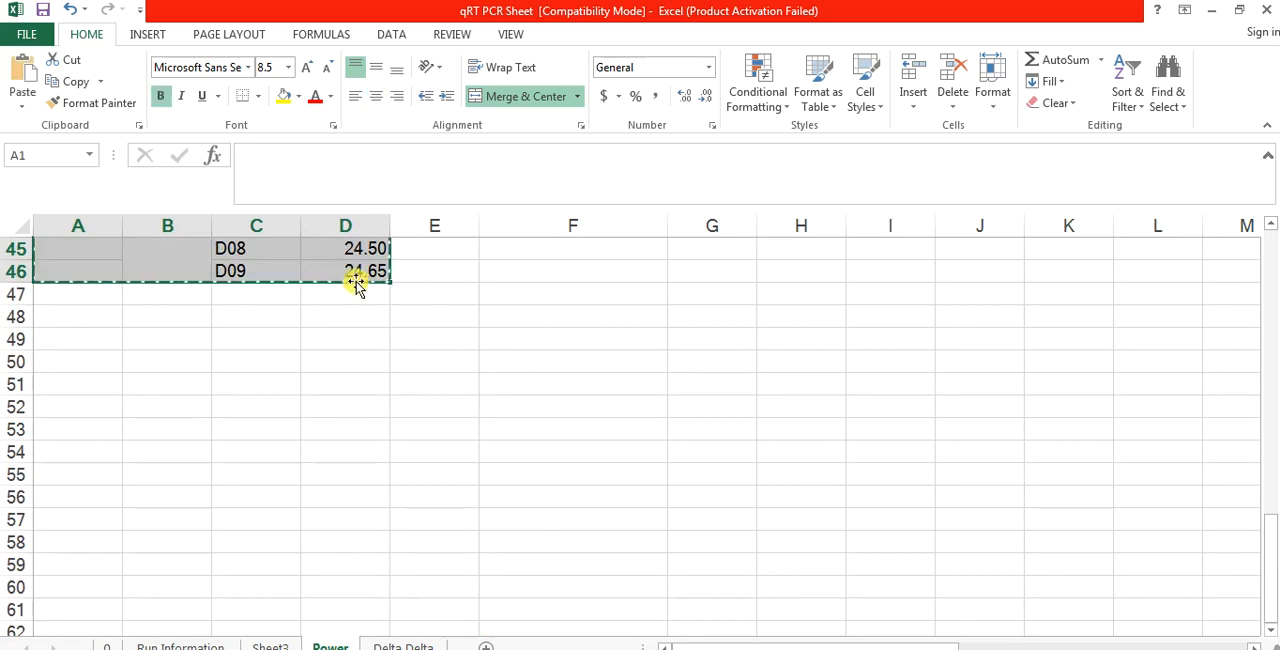
click(400, 645)
key(ctrl+v)
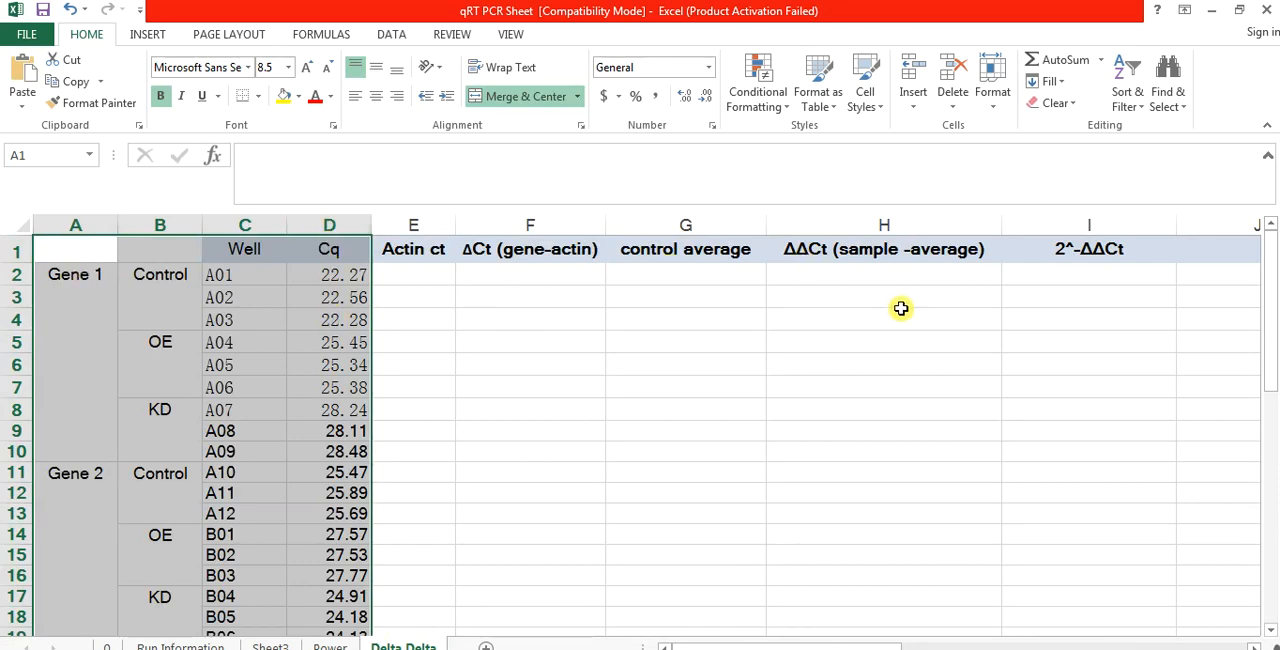
Step: Copy the nine actin Cq values in D38:D46 of the Delta Delta sheet
click(330, 341)
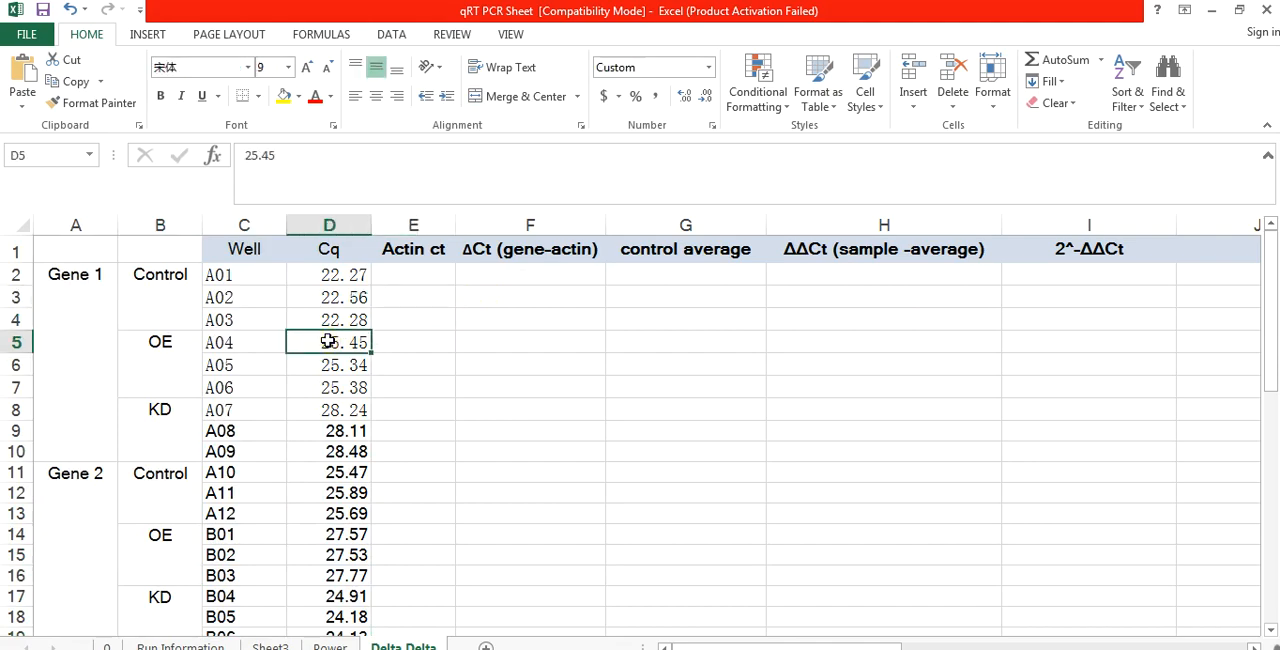
key(Down)
key(Down)
key(Down)
key(Down)
key(Down)
key(Down)
key(Down)
key(Down)
key(Down)
key(Down)
key(Down)
key(Down)
key(Down)
key(Down)
key(Down)
key(Down)
key(Down)
key(Down)
key(Down)
key(Down)
key(Down)
key(Down)
key(Down)
key(Down)
key(Down)
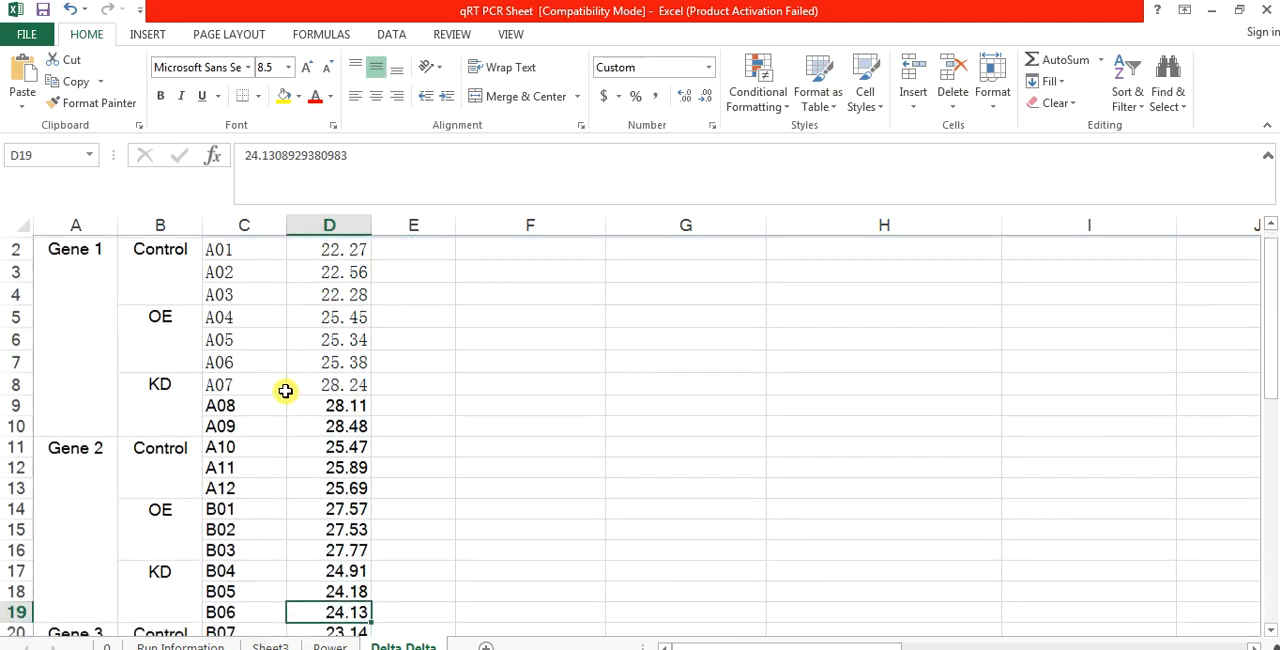
key(Down)
key(Down)
key(Down)
key(Down)
key(Down)
key(Down)
key(Down)
key(Down)
key(Down)
key(Down)
key(Down)
key(Down)
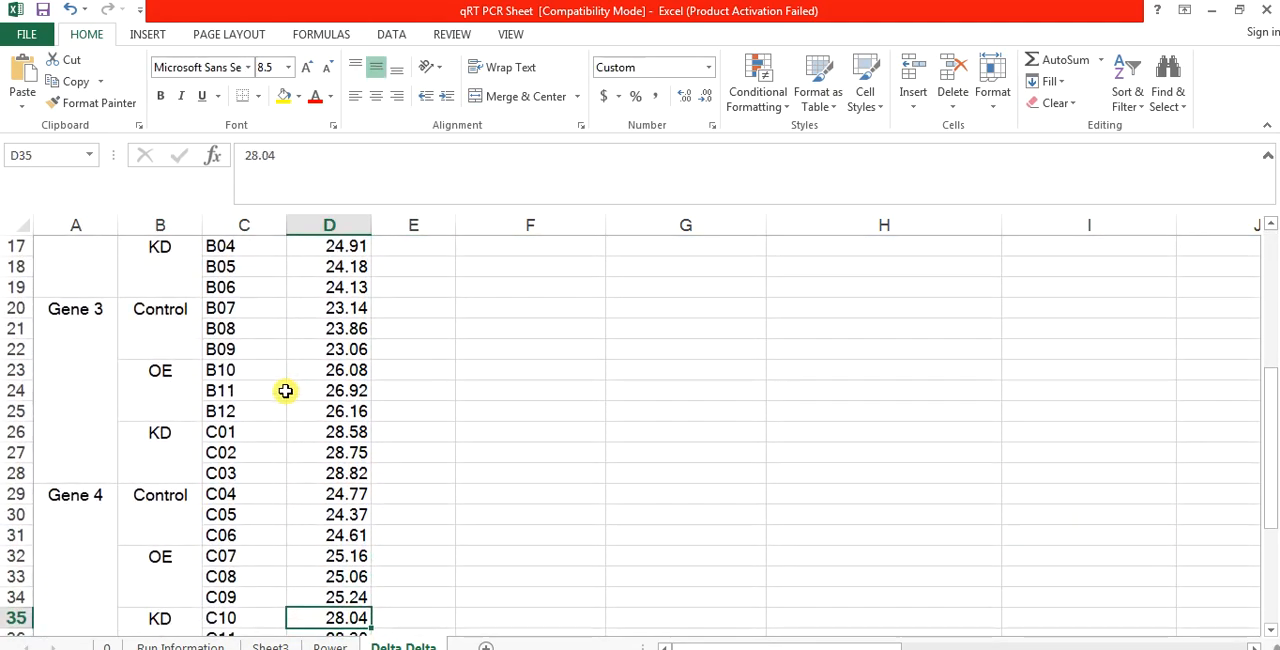
drag(347, 458, 340, 617)
key(ctrl+c)
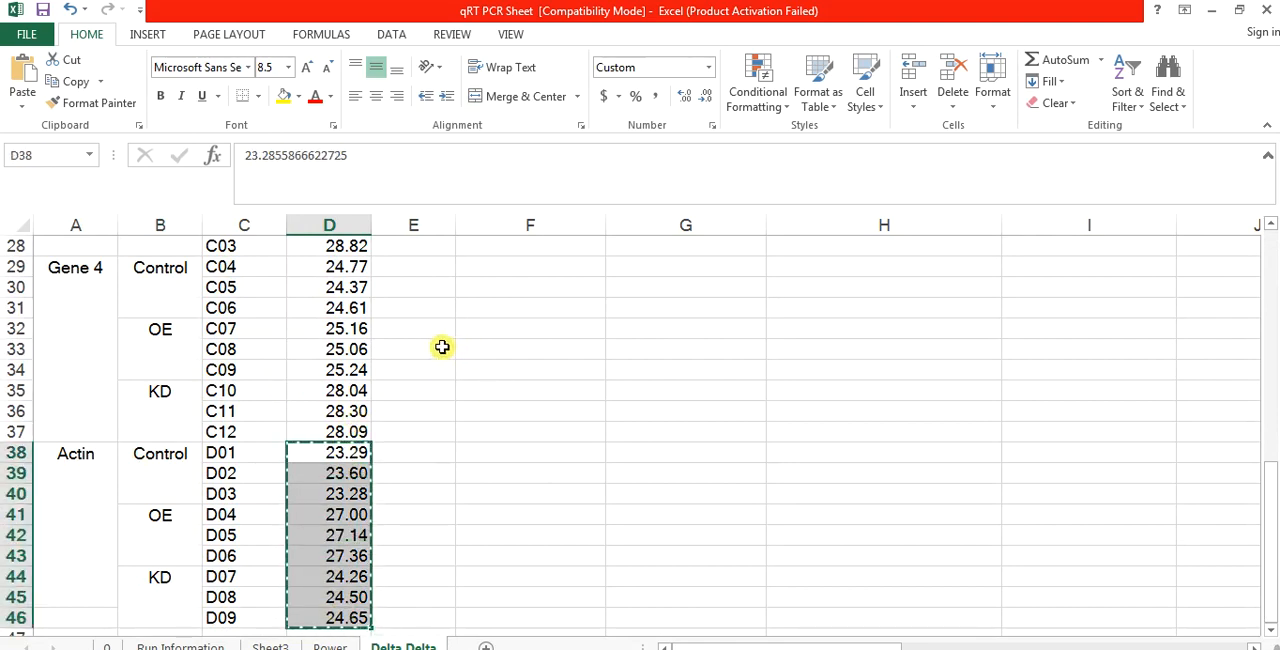
Step: Paste the actin Cq values into the Actin ct column for Gene 1 starting at E2
click(443, 346)
key(Up)
key(Up)
key(Up)
key(Up)
key(Up)
key(Up)
key(Up)
key(Up)
key(Up)
key(Up)
key(Up)
key(Up)
key(Up)
key(Up)
key(Up)
key(Up)
key(Up)
key(Up)
key(Up)
key(Up)
key(Up)
key(Up)
key(Up)
key(Up)
key(Up)
key(Up)
key(Up)
key(Up)
key(Up)
key(Up)
key(Up)
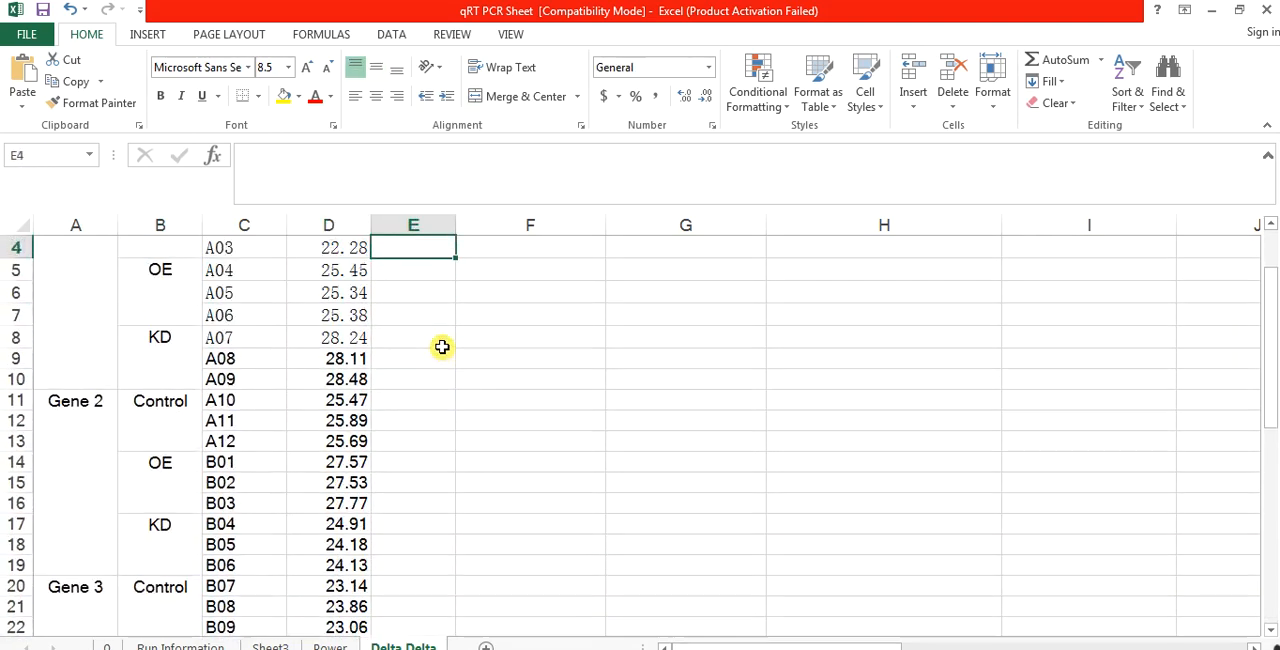
key(ctrl+v)
Step: Paste the same actin values for Gene 2 starting at E11
key(Down)
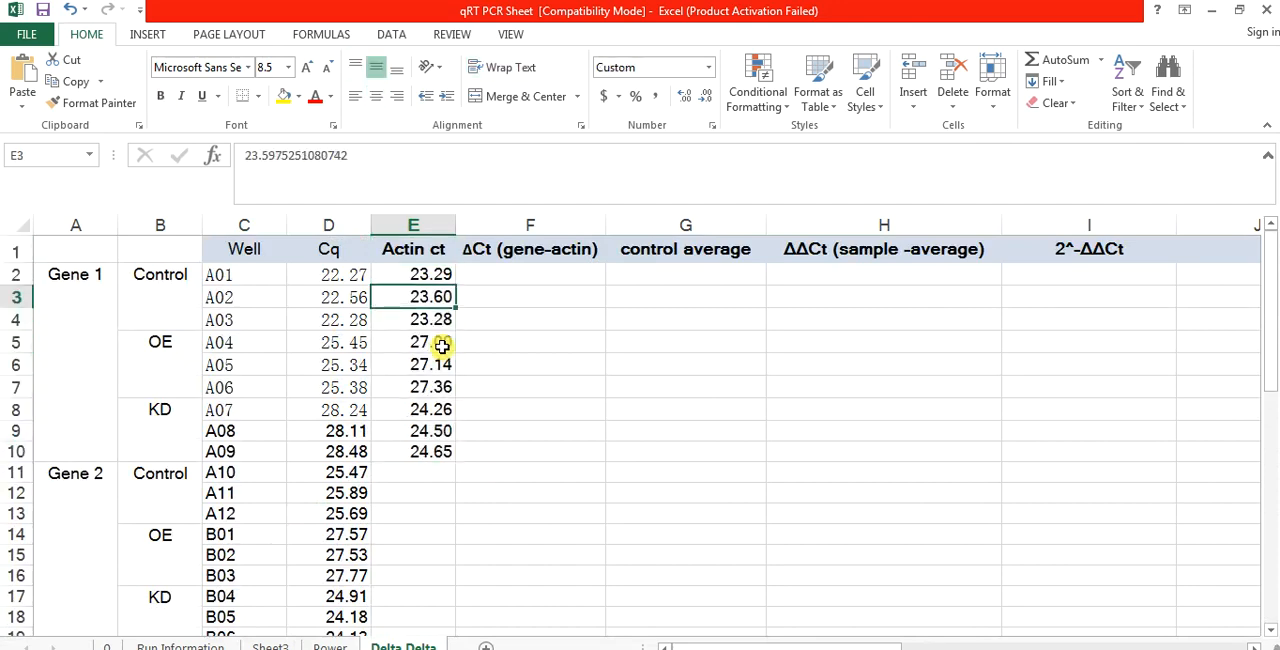
key(Down)
key(Down)
click(404, 467)
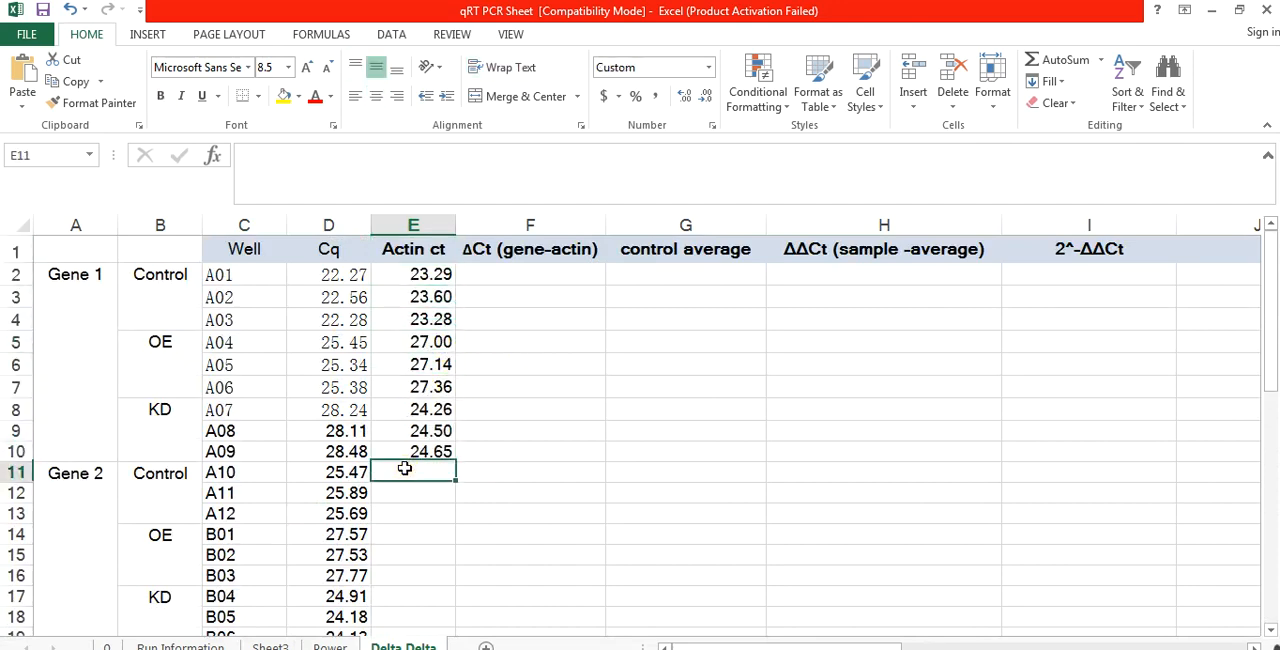
key(ctrl+v)
Step: Paste the actin values for Gene 3 starting at E20 and for Gene 4 starting at E29
key(Down)
key(Down)
key(Down)
key(Down)
key(Down)
key(Down)
key(Down)
key(Down)
key(Down)
key(Down)
key(Down)
key(Down)
key(Down)
key(Down)
key(Down)
key(Down)
key(Down)
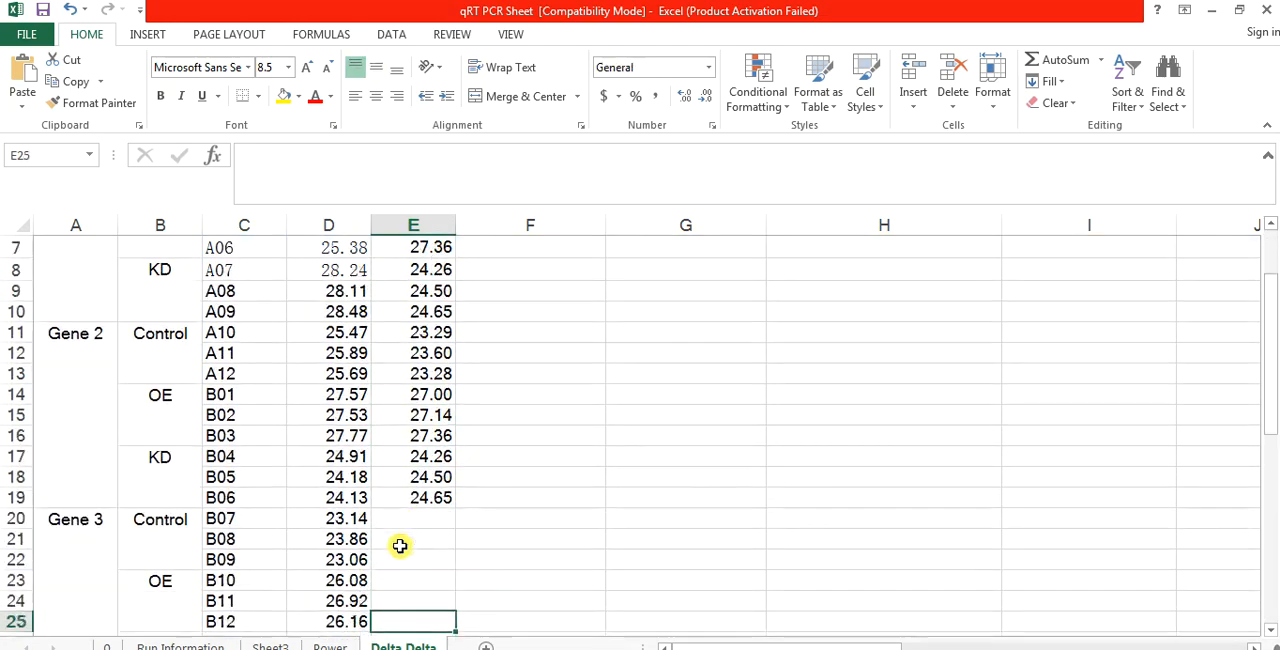
click(421, 440)
key(ctrl+v)
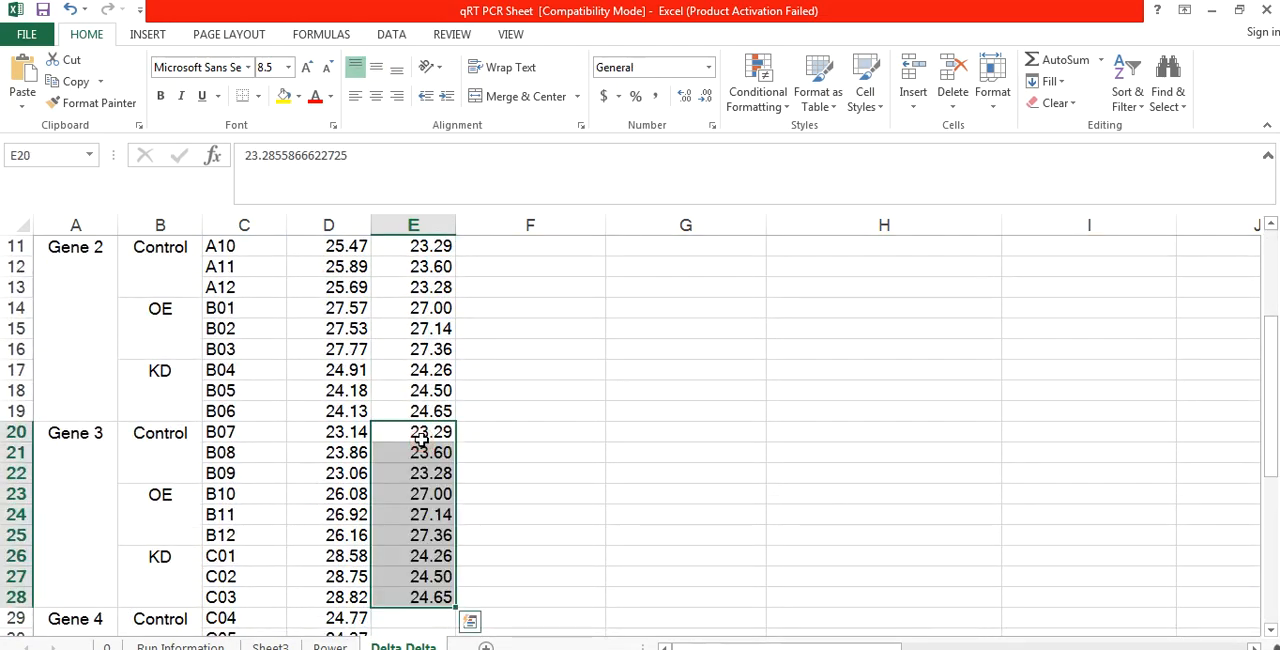
click(409, 619)
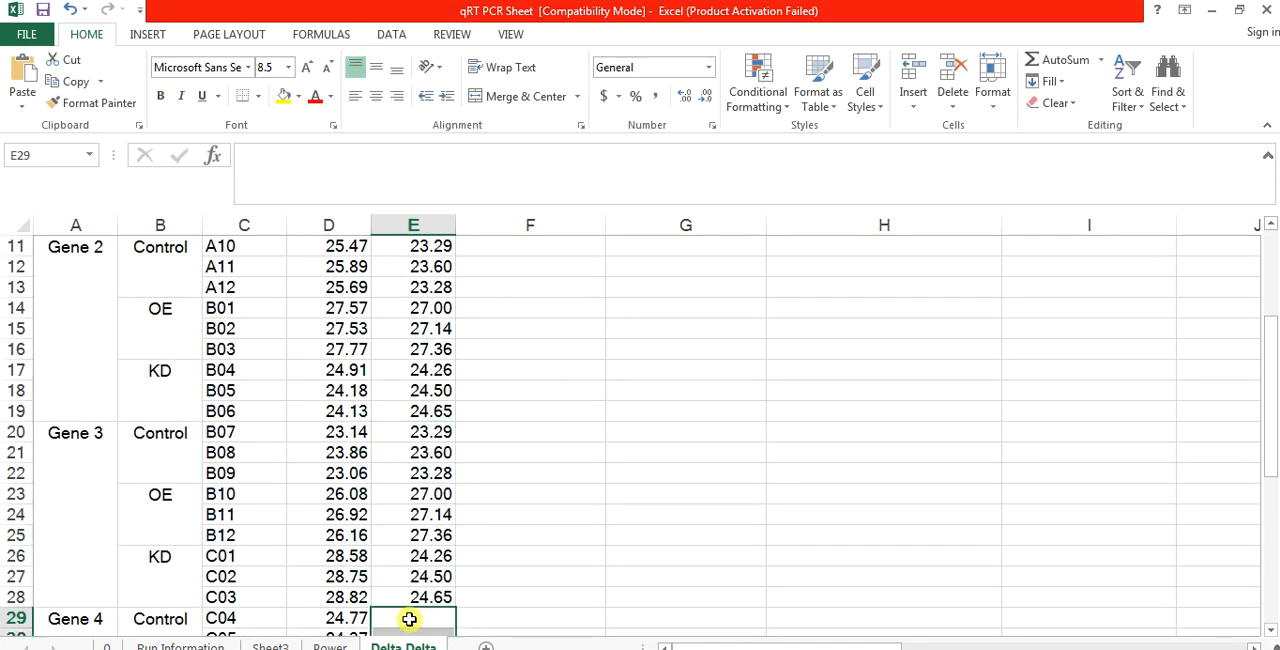
key(ctrl+v)
Step: Calculate ΔCt for well A01 in F2 with the formula =D2-E2
click(483, 490)
key(Up)
key(Up)
key(Up)
key(Up)
key(Up)
key(Up)
key(Up)
key(Up)
key(Up)
key(Up)
key(Up)
key(Up)
key(Up)
key(Up)
key(Up)
key(Up)
key(Up)
key(Up)
key(Up)
key(Up)
key(Up)
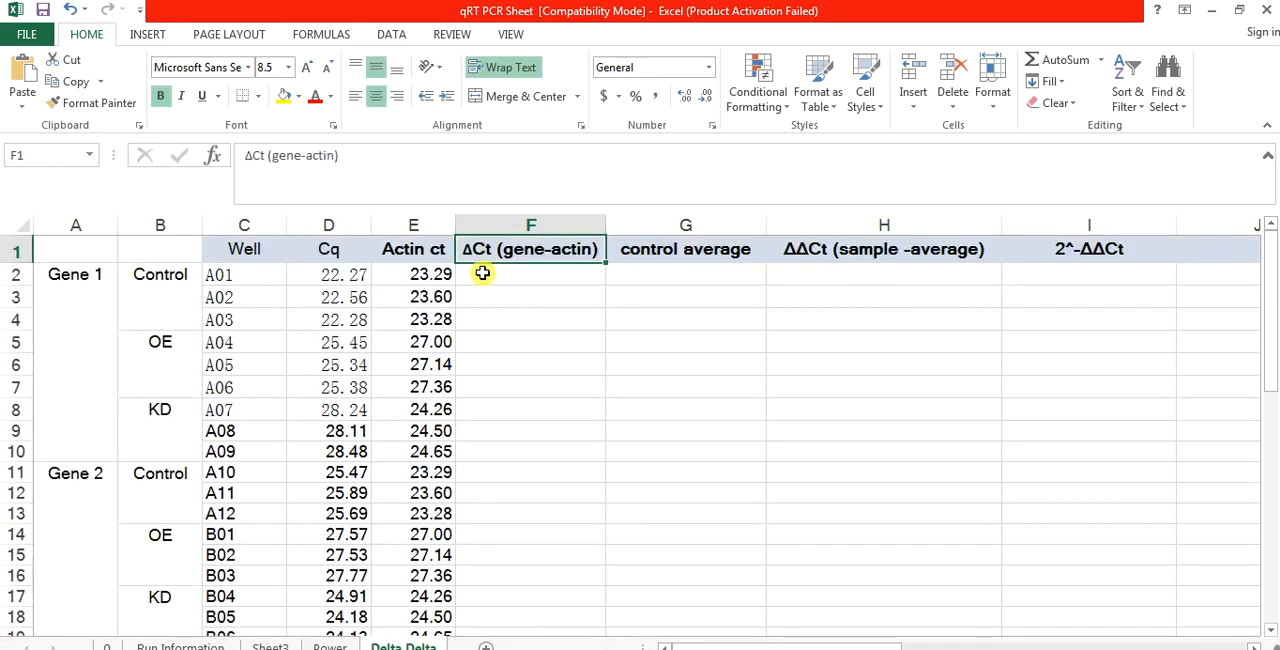
click(483, 273)
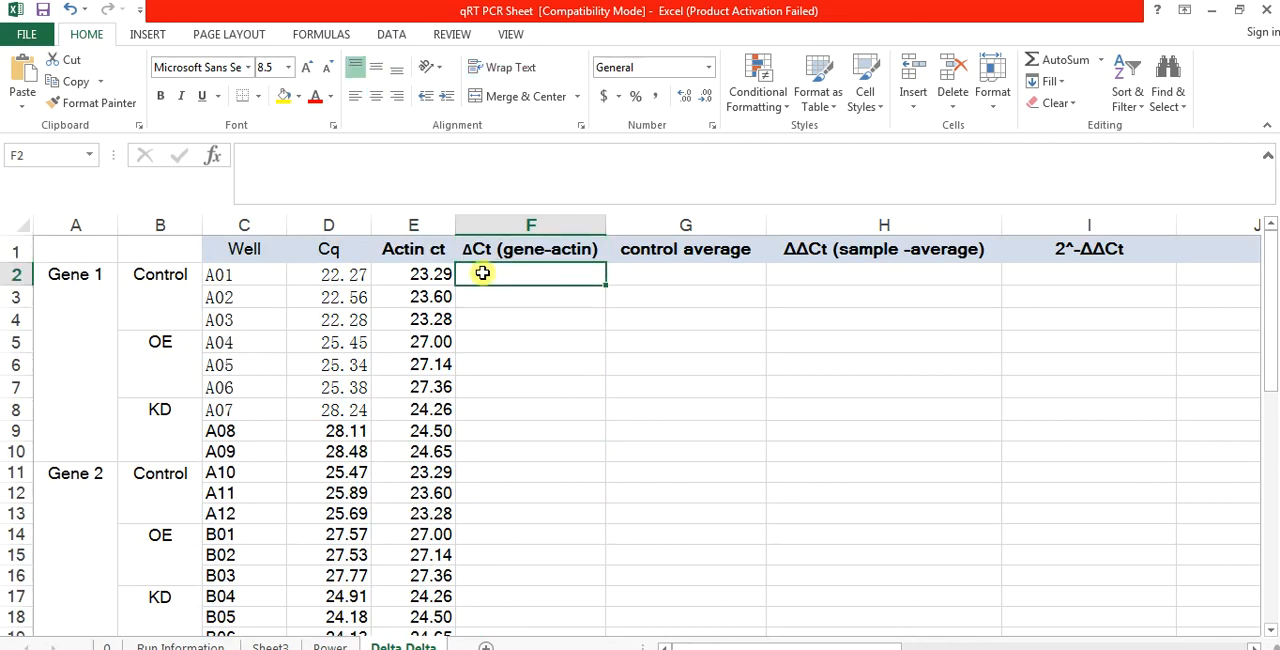
text(=)
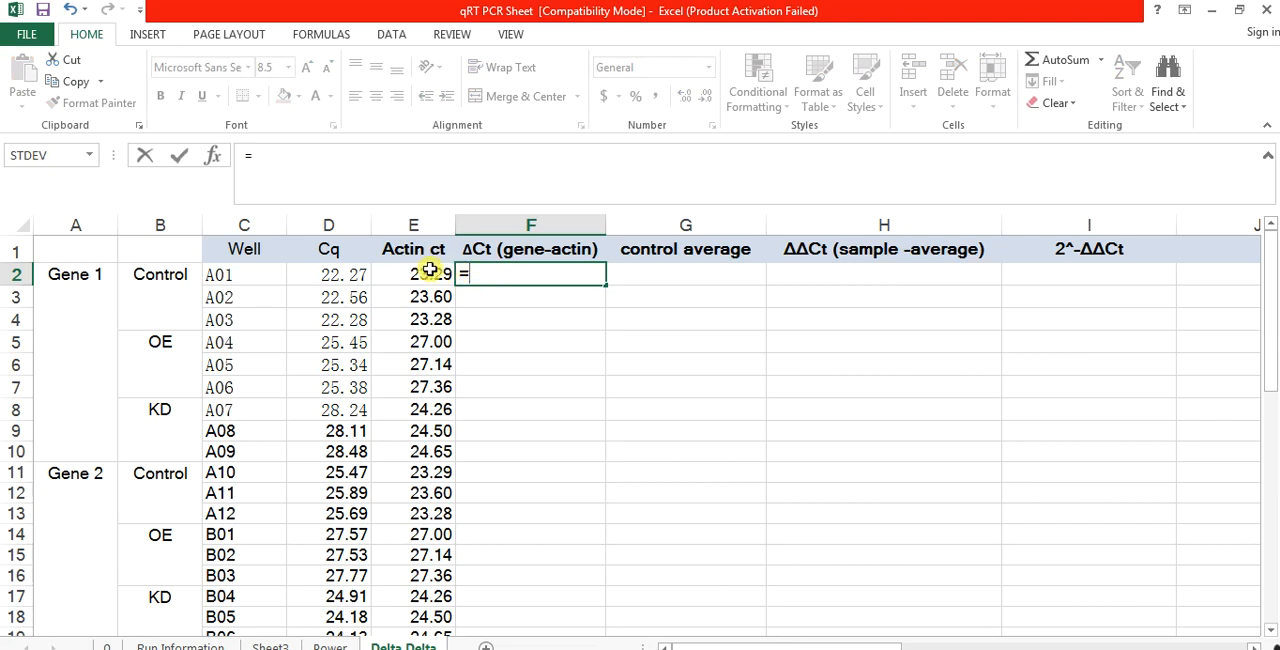
click(345, 270)
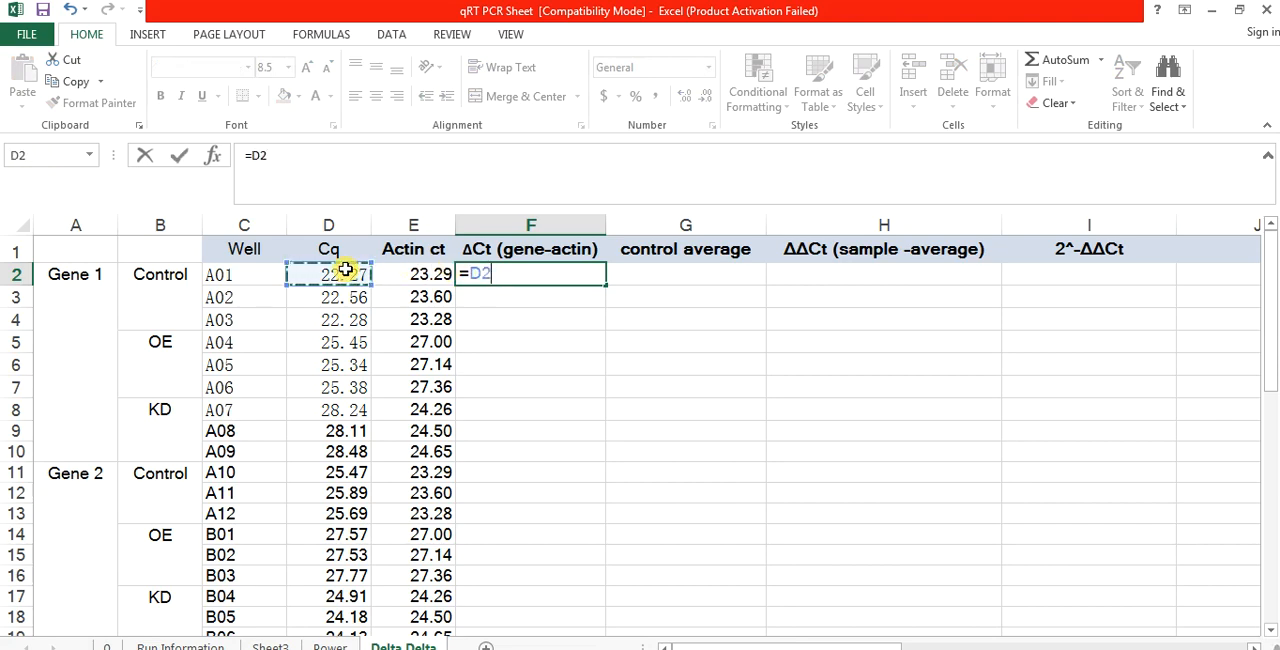
text(-)
click(418, 272)
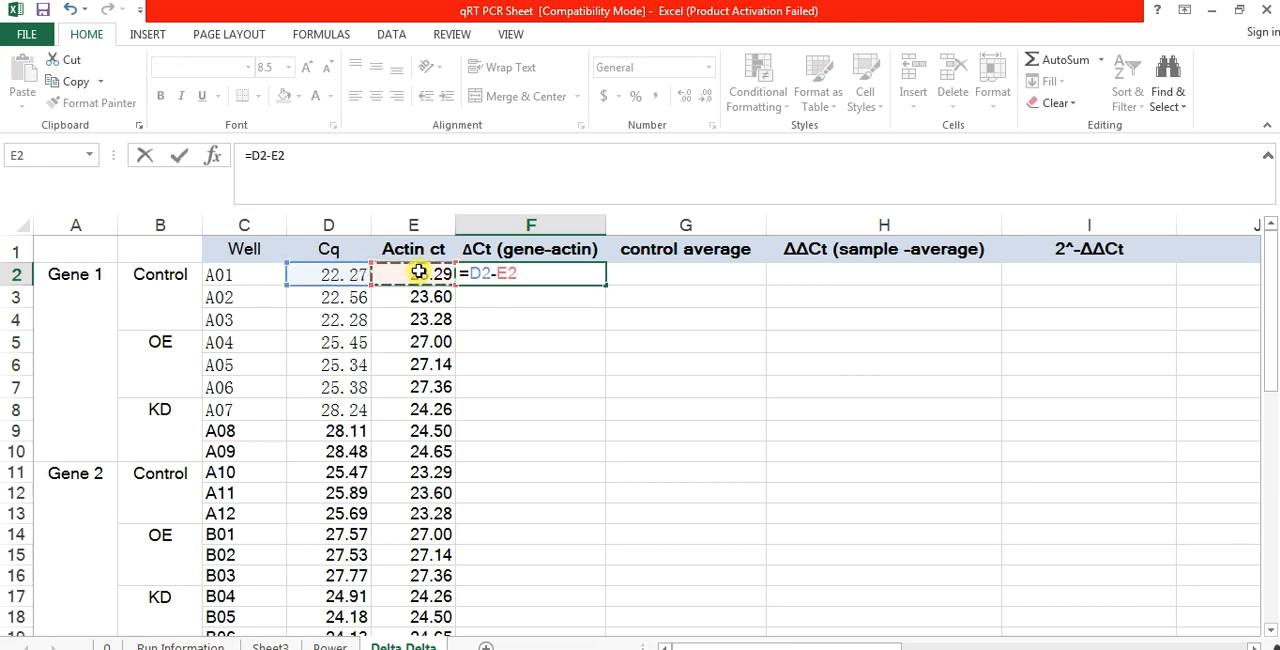
key(Return)
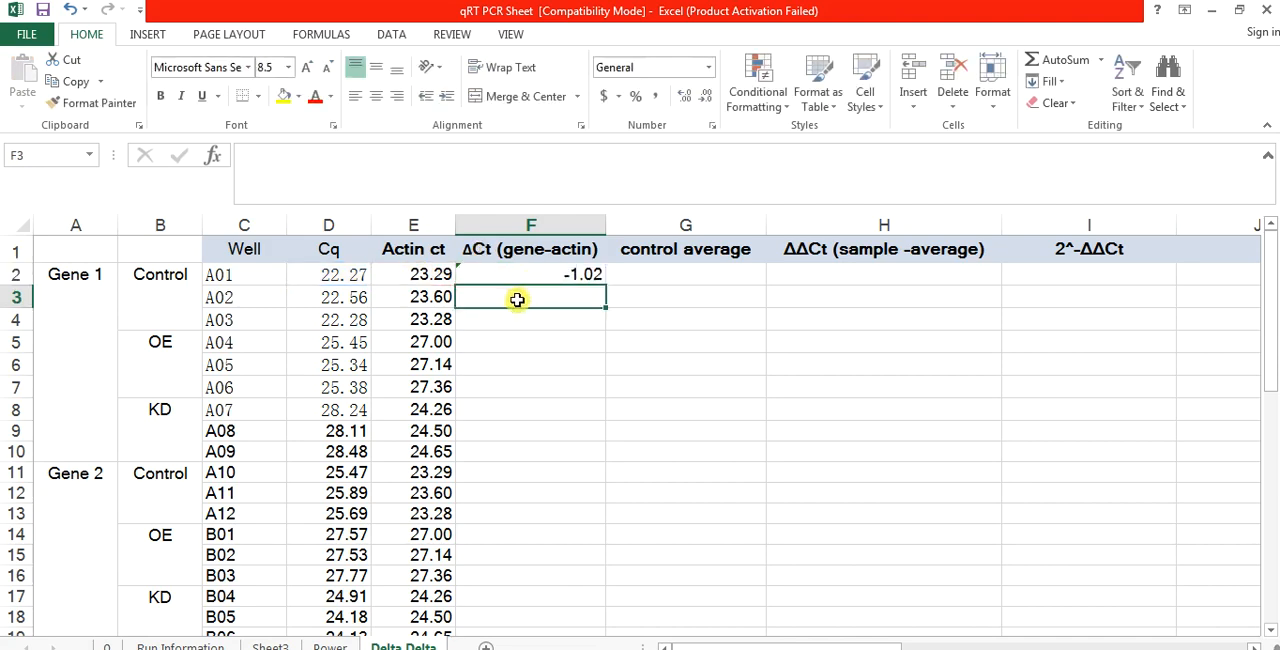
Step: Calculate ΔCt for well A02 in F3 with the formula =D3-E3
text(=)
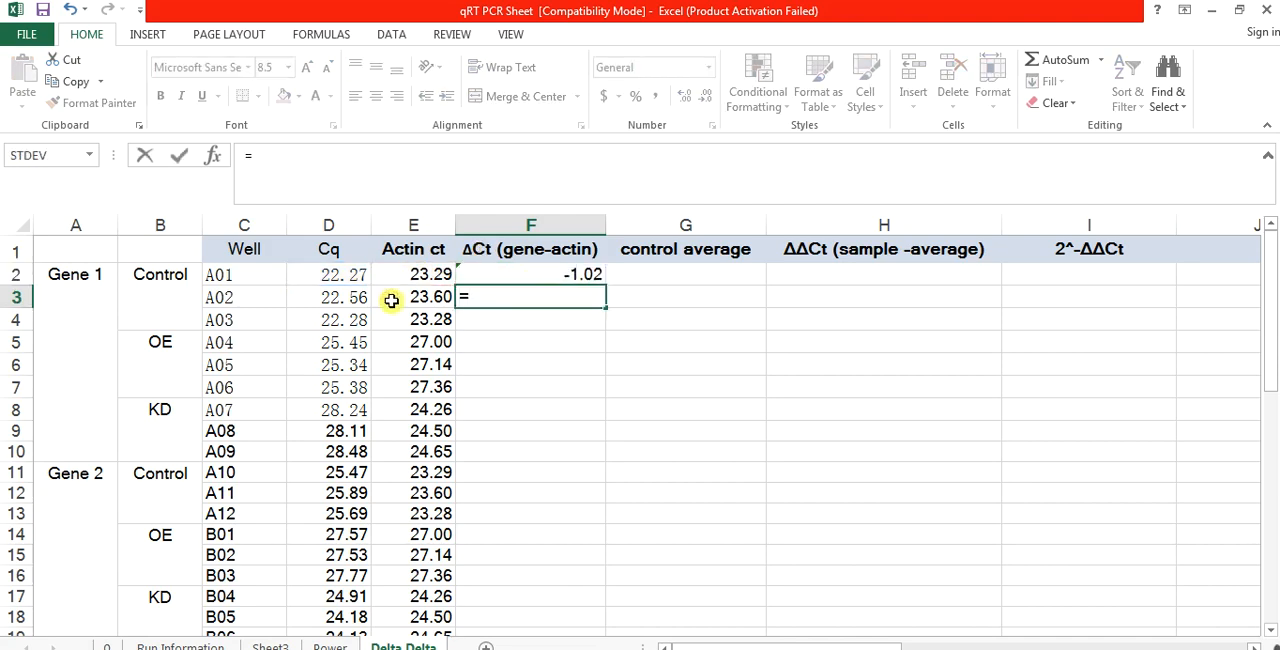
click(347, 305)
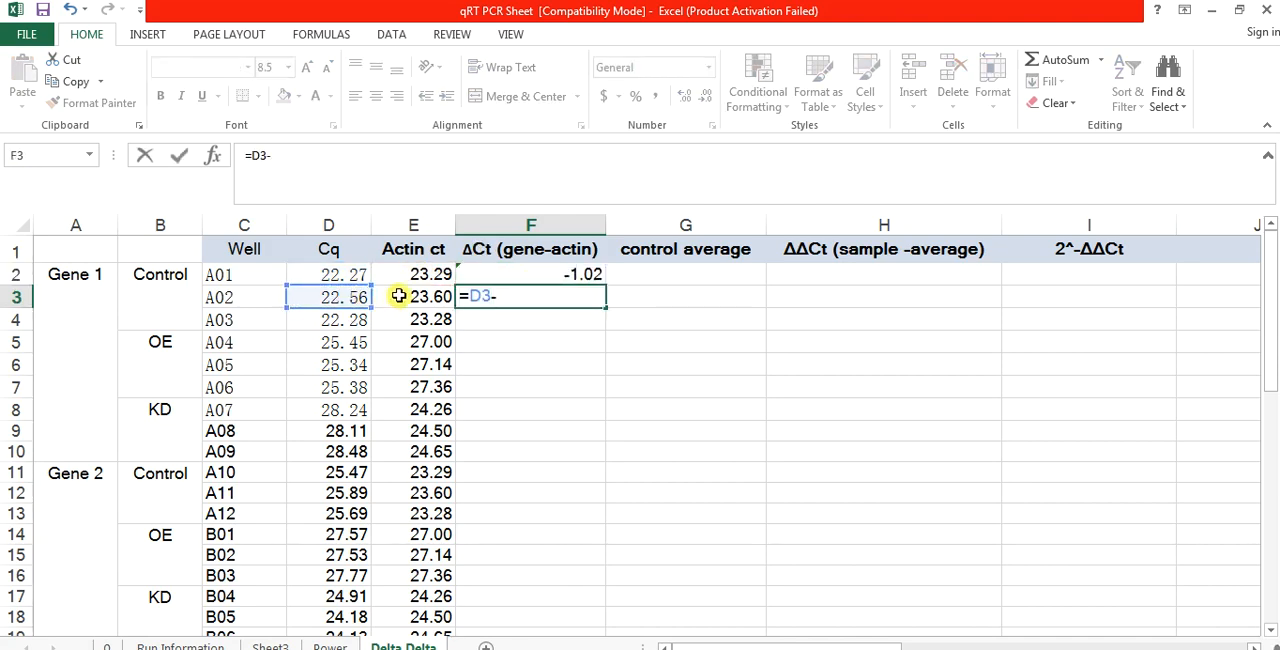
text(-)
click(400, 296)
key(Return)
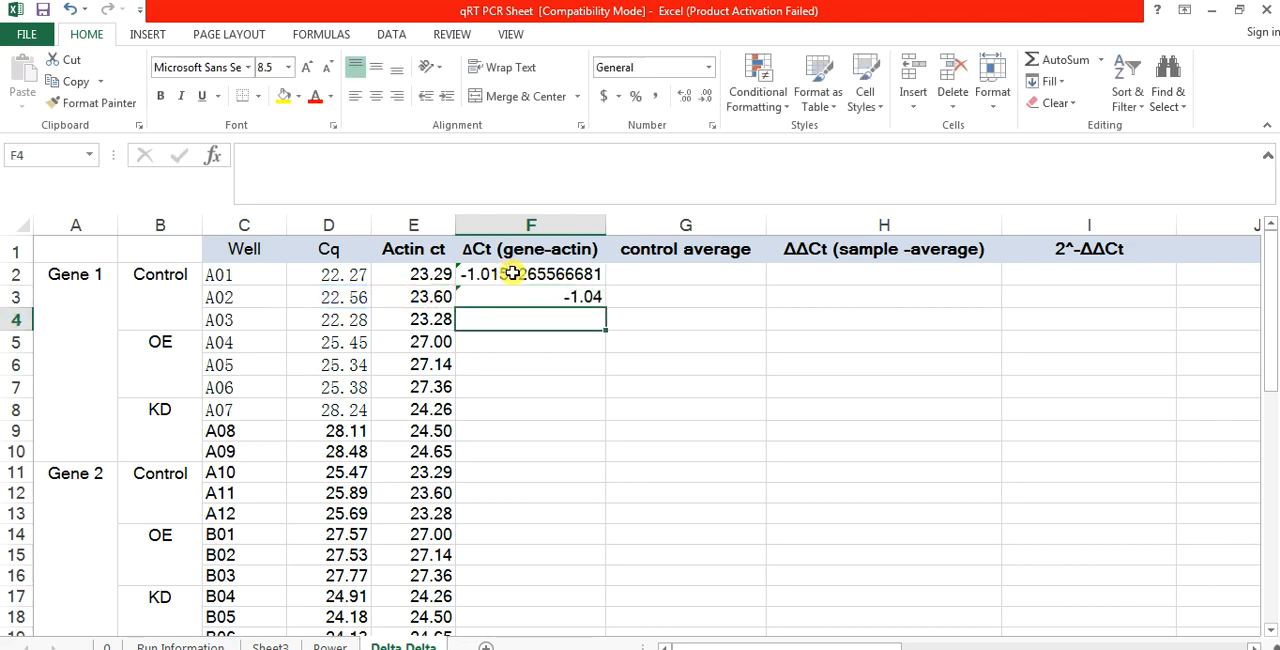
Step: Fill the ΔCt formulas from F2:F3 down through F37 for all four genes
drag(512, 273, 528, 297)
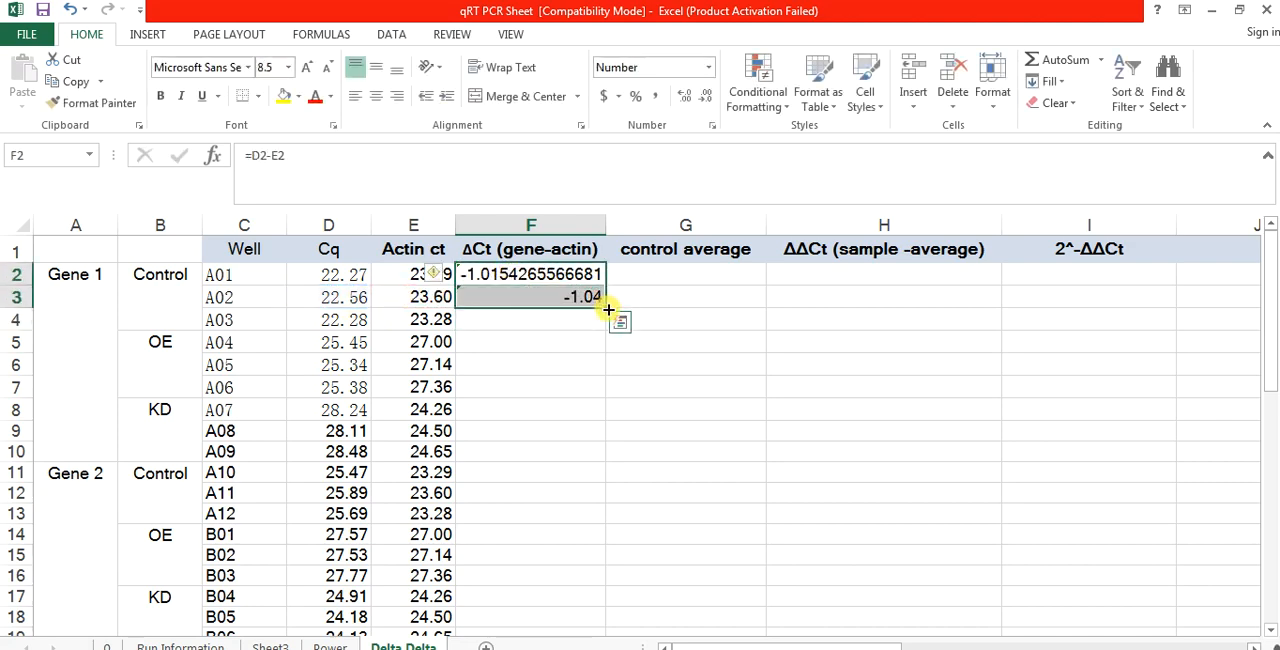
drag(608, 311, 590, 458)
click(692, 288)
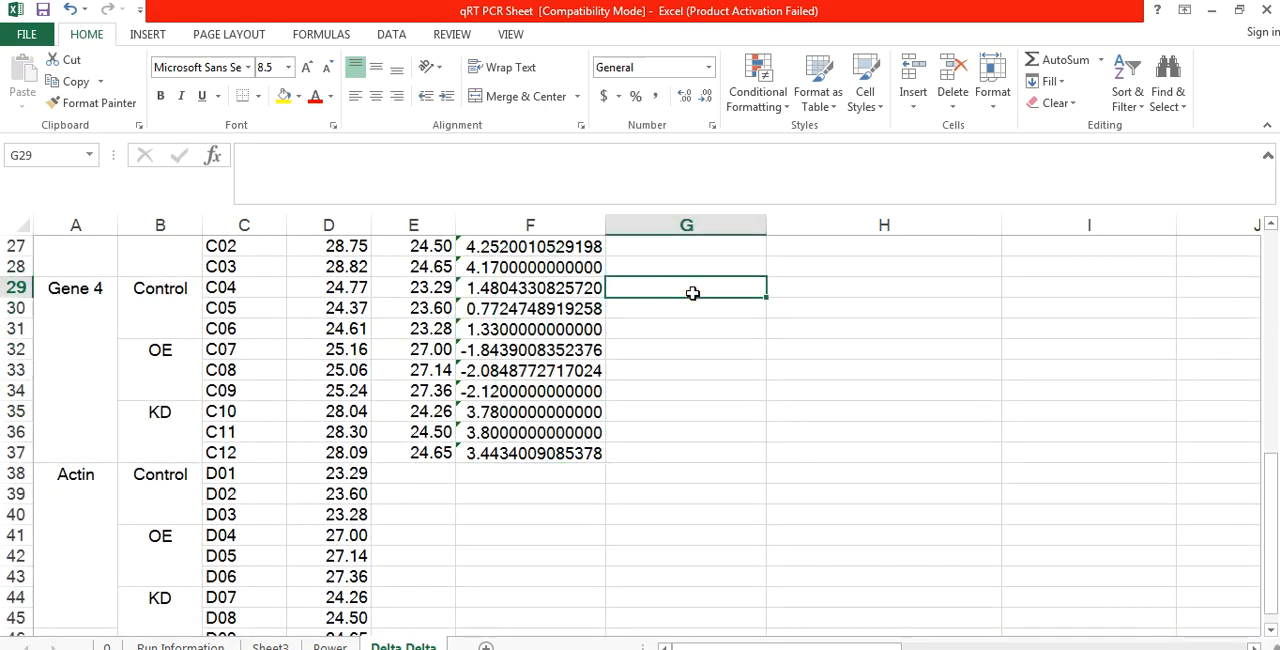
Step: Calculate the Gene 1 control average in G2 by averaging the ΔCt values in F2:F4
key(Down)
key(Down)
key(Down)
key(Down)
key(Down)
key(Down)
key(Down)
key(Up)
key(Up)
key(Up)
key(Up)
key(Up)
key(Up)
key(Up)
key(Up)
key(Up)
key(Up)
key(Up)
key(Up)
key(Up)
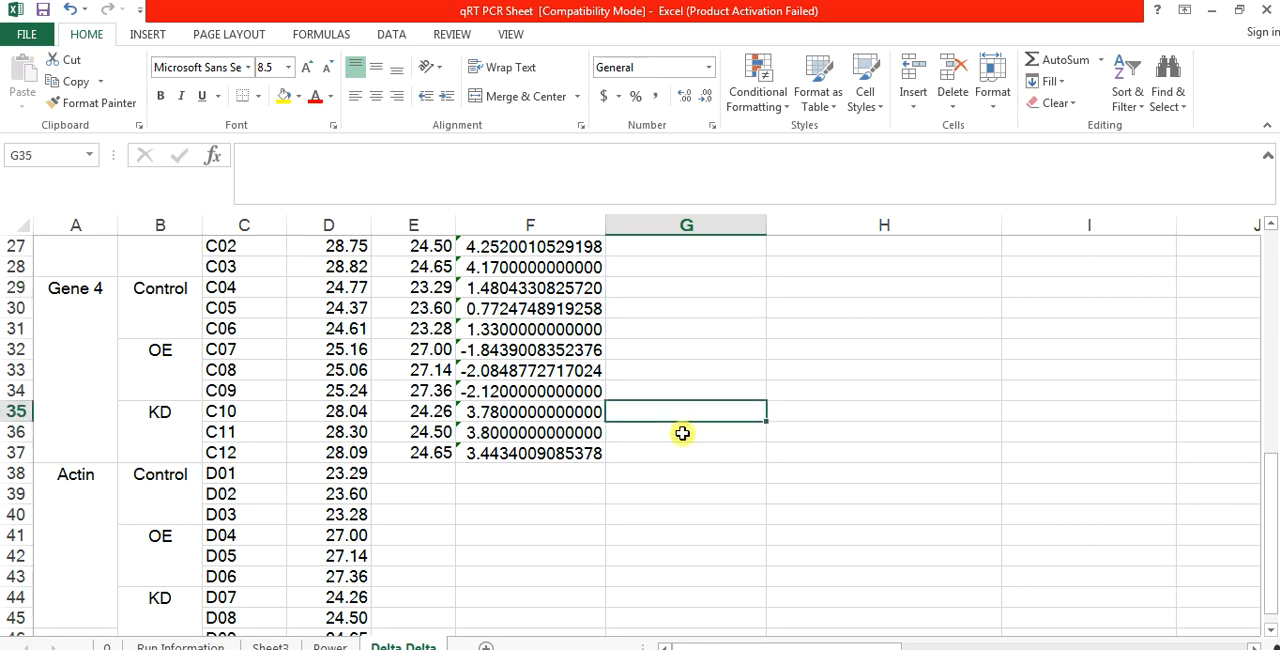
key(Up)
key(Up)
key(Up)
key(Up)
key(Up)
key(Up)
key(Up)
key(Up)
key(Up)
key(Up)
key(Up)
key(Up)
key(Up)
key(Up)
key(Up)
key(Up)
key(Up)
key(Up)
key(Up)
key(Up)
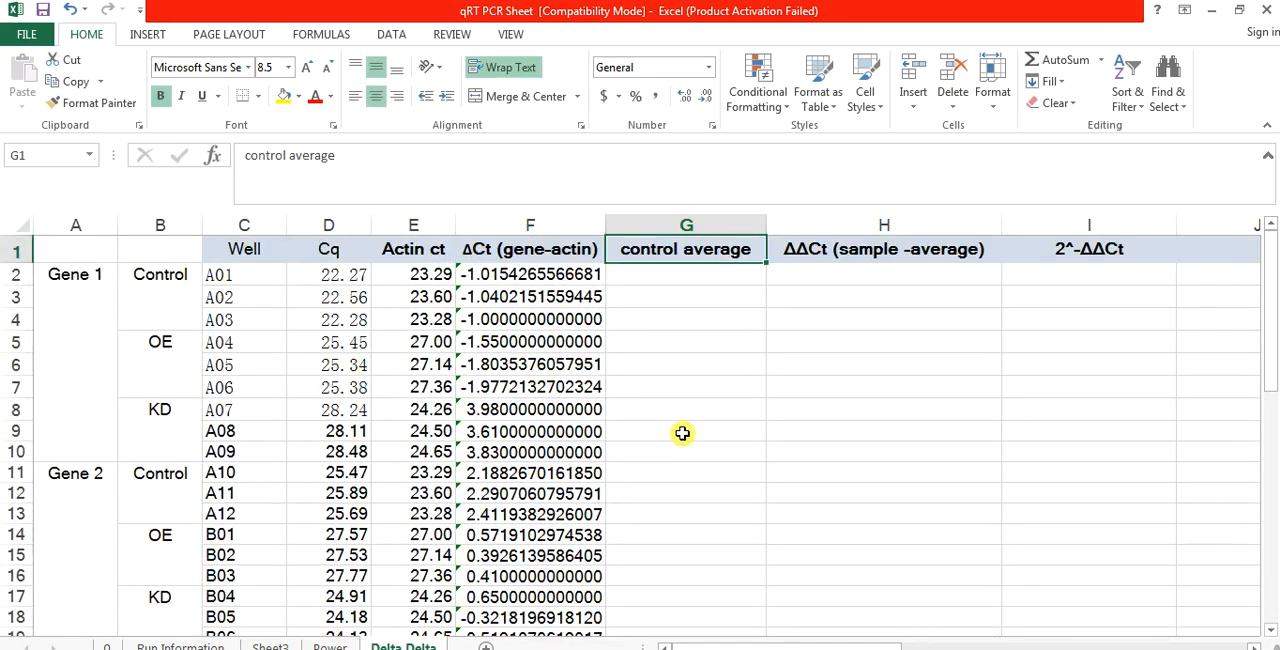
click(653, 281)
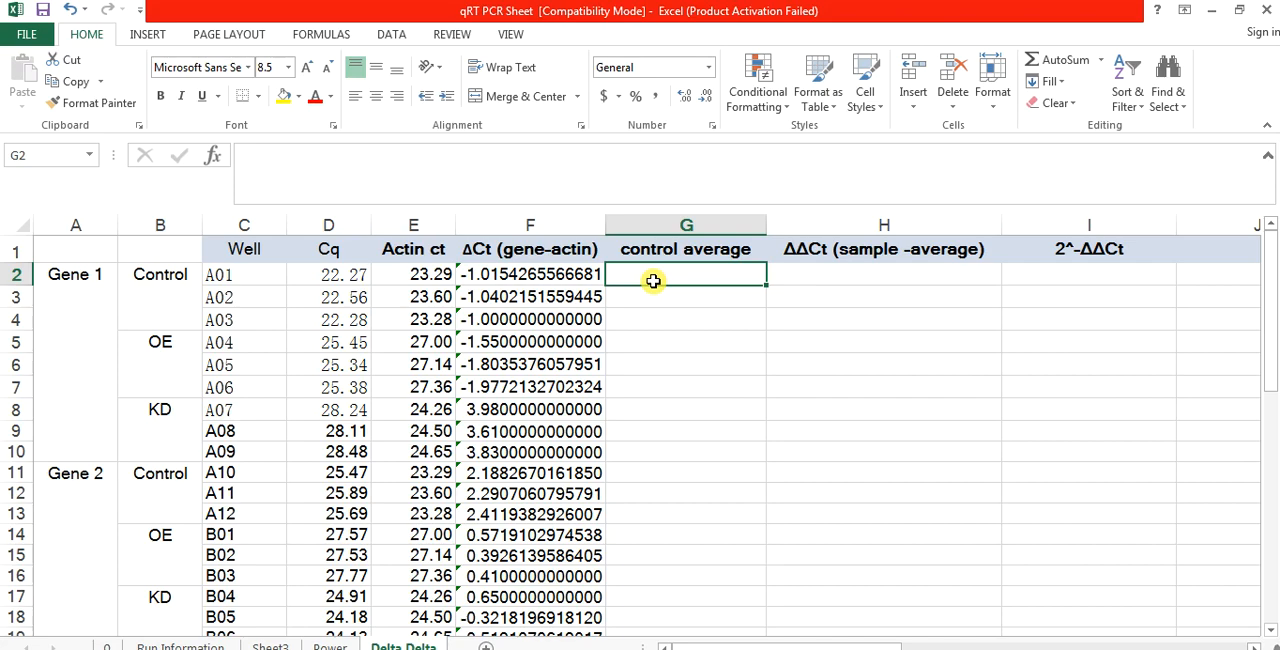
text(=)
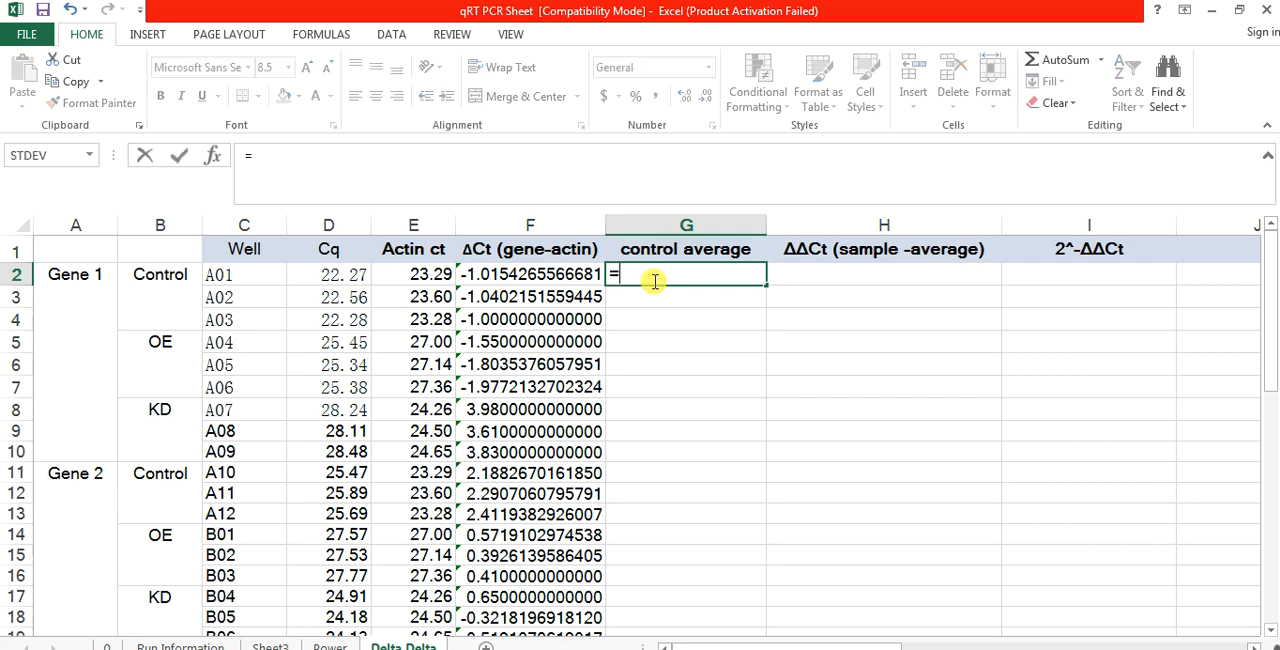
text(averag)
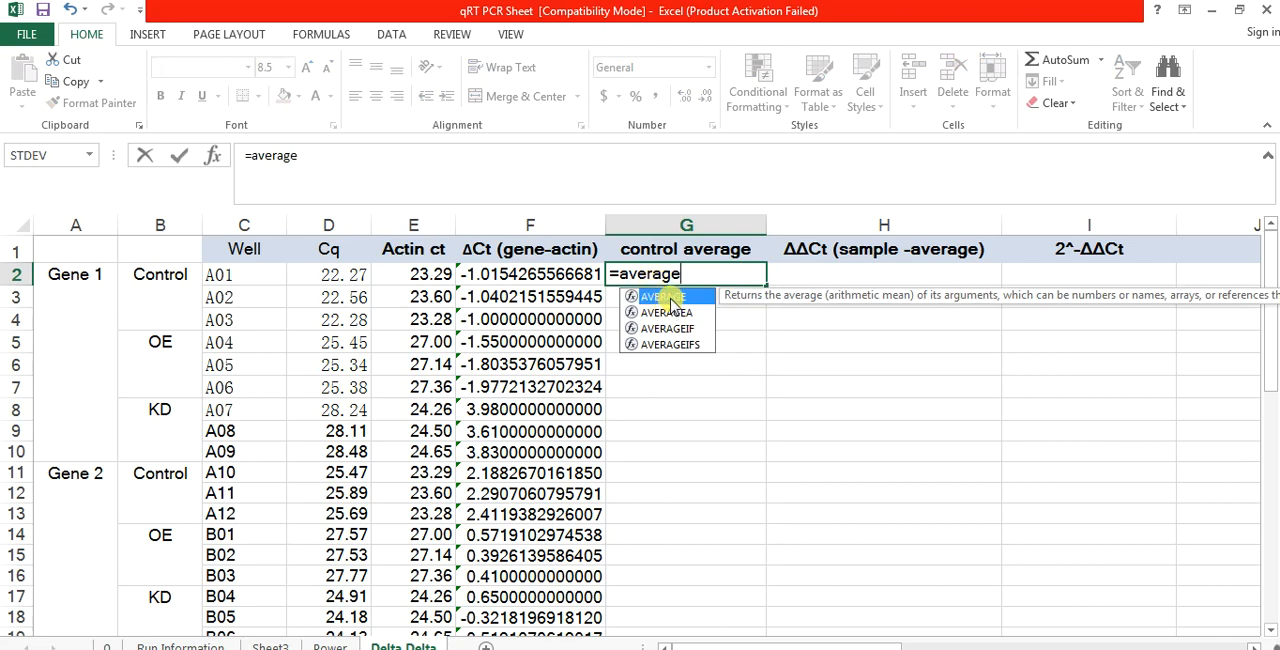
text(e)
double_click(670, 300)
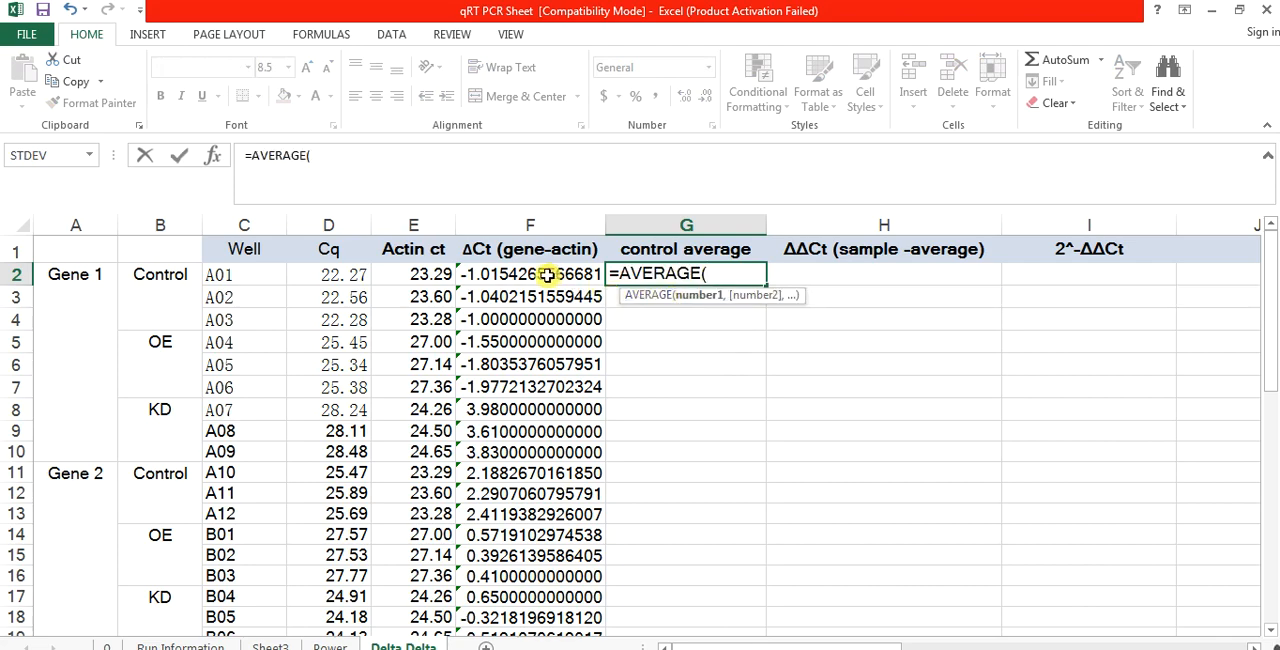
drag(541, 274, 538, 315)
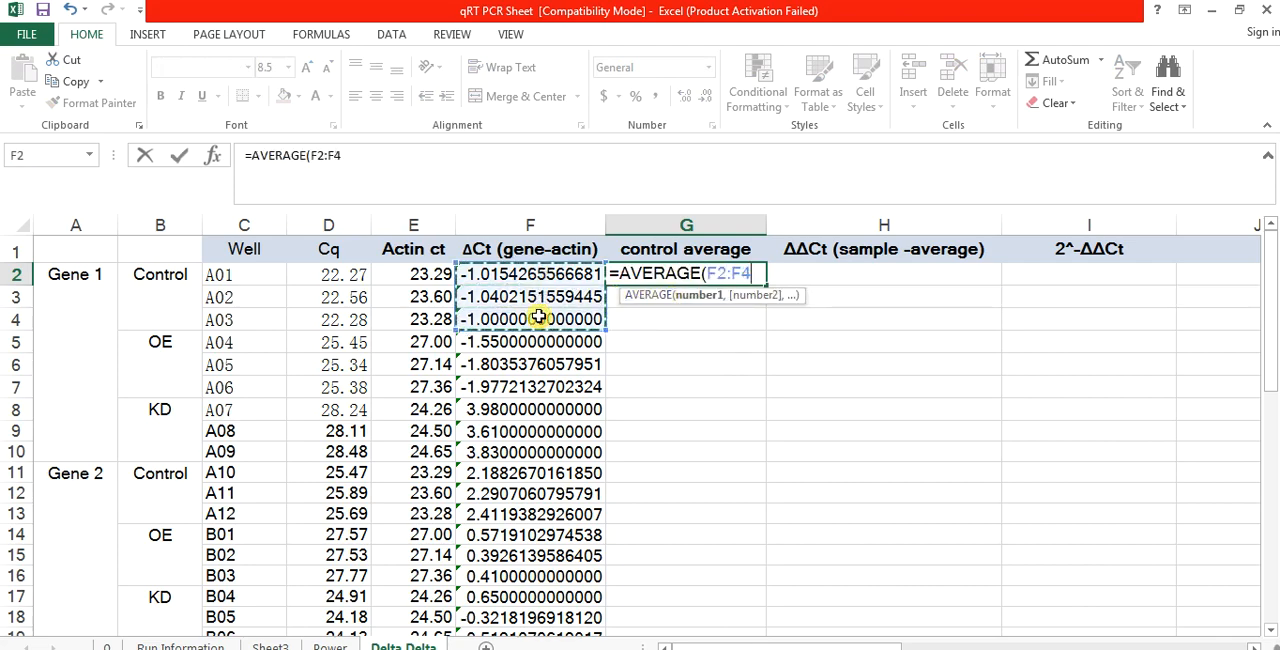
key(Return)
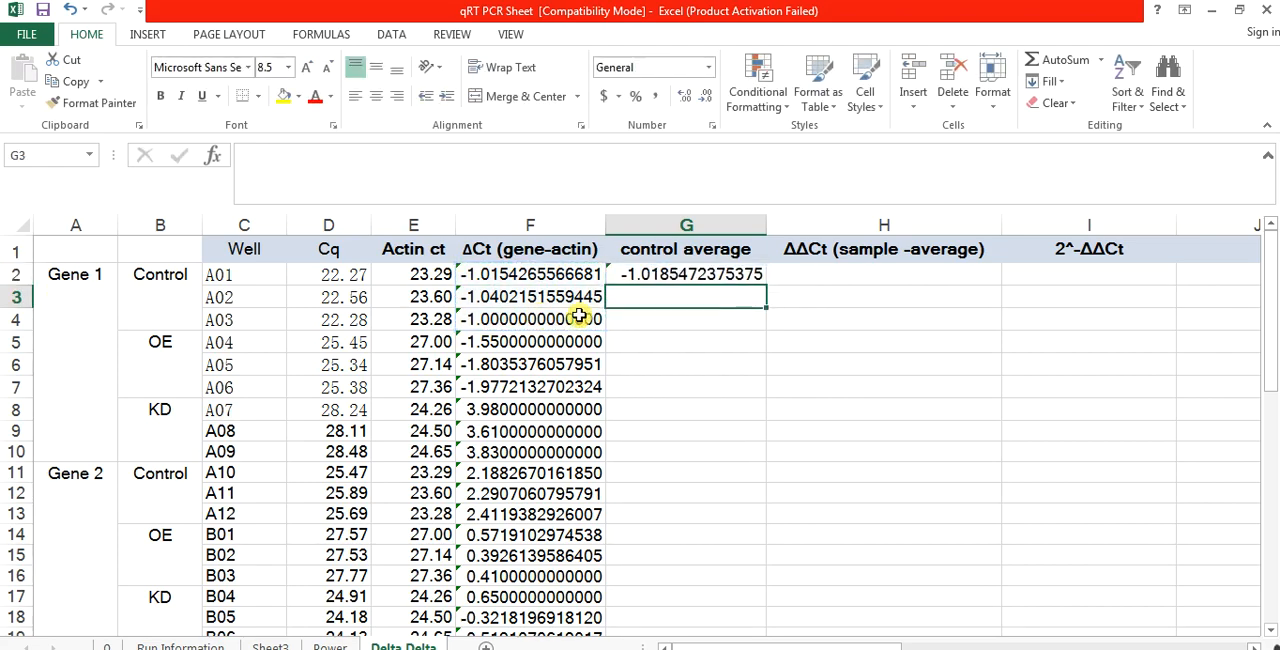
Step: Calculate the Gene 2 control average in G11 by averaging the ΔCt values in F11:F13
key(Down)
click(641, 474)
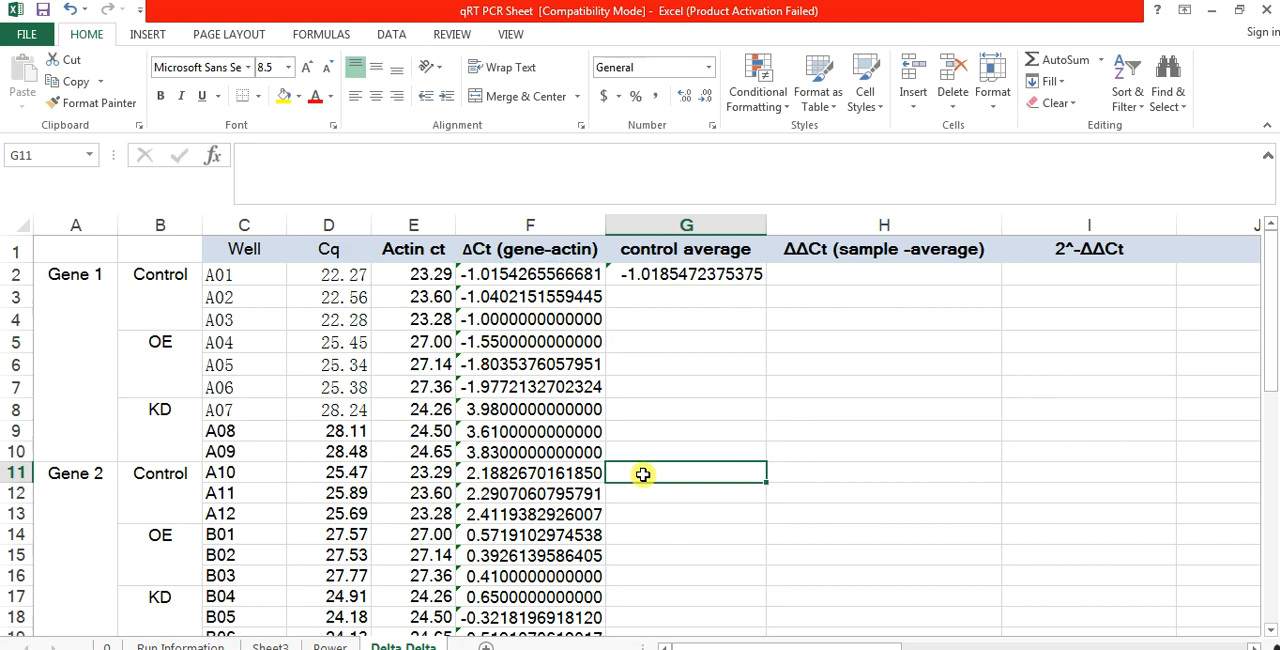
text(=aver)
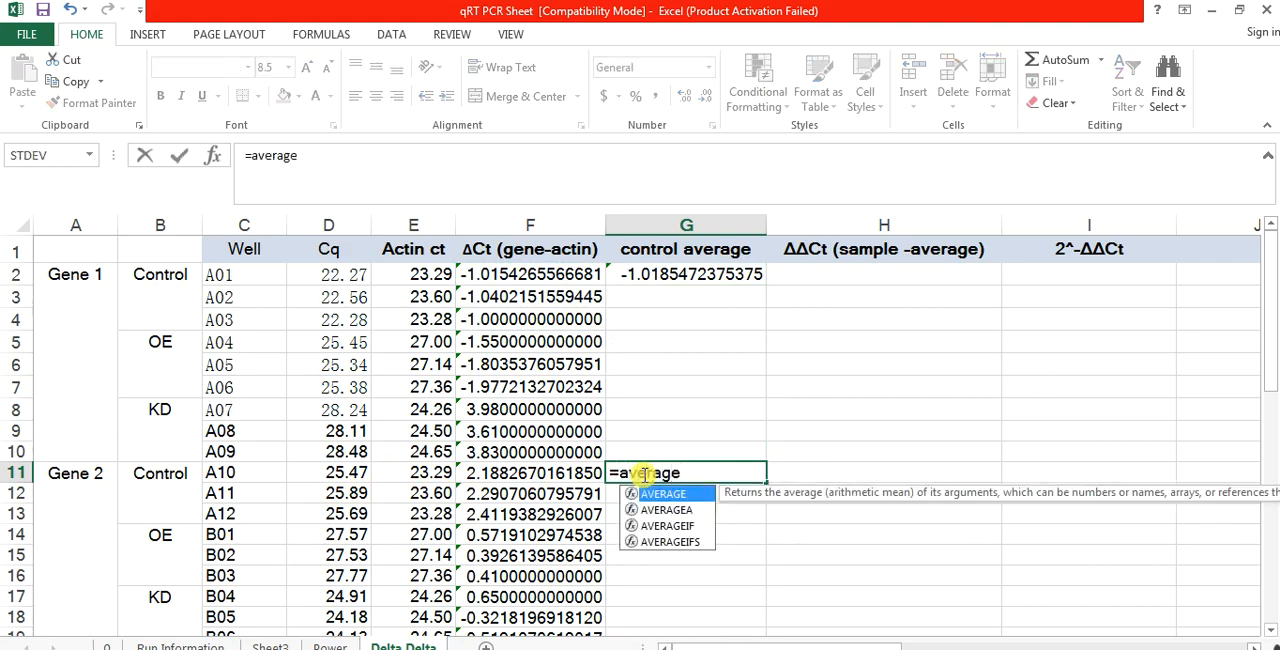
text(age)
double_click(663, 494)
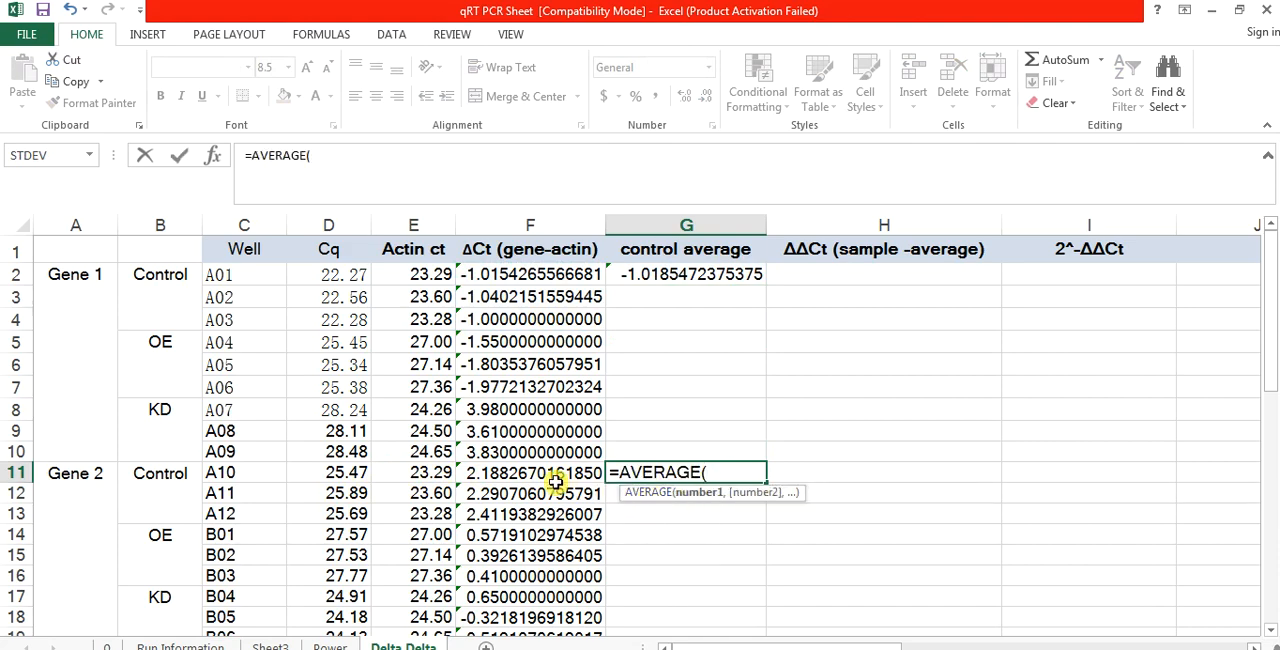
drag(548, 478, 543, 511)
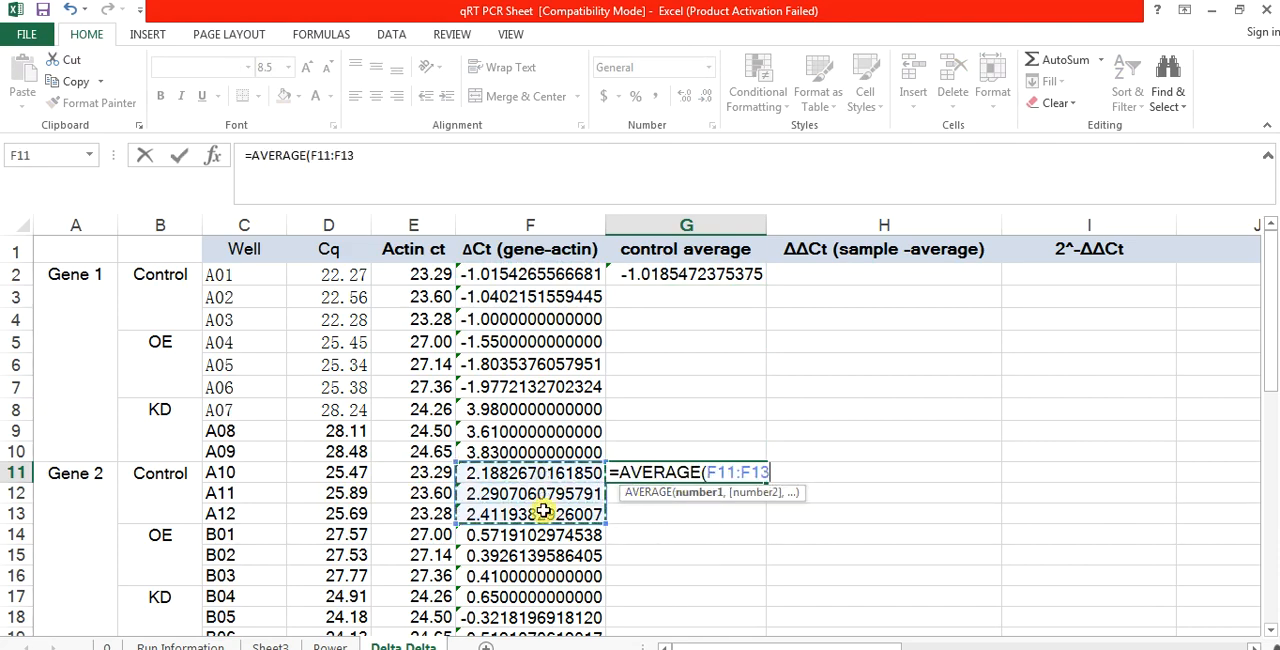
key(Return)
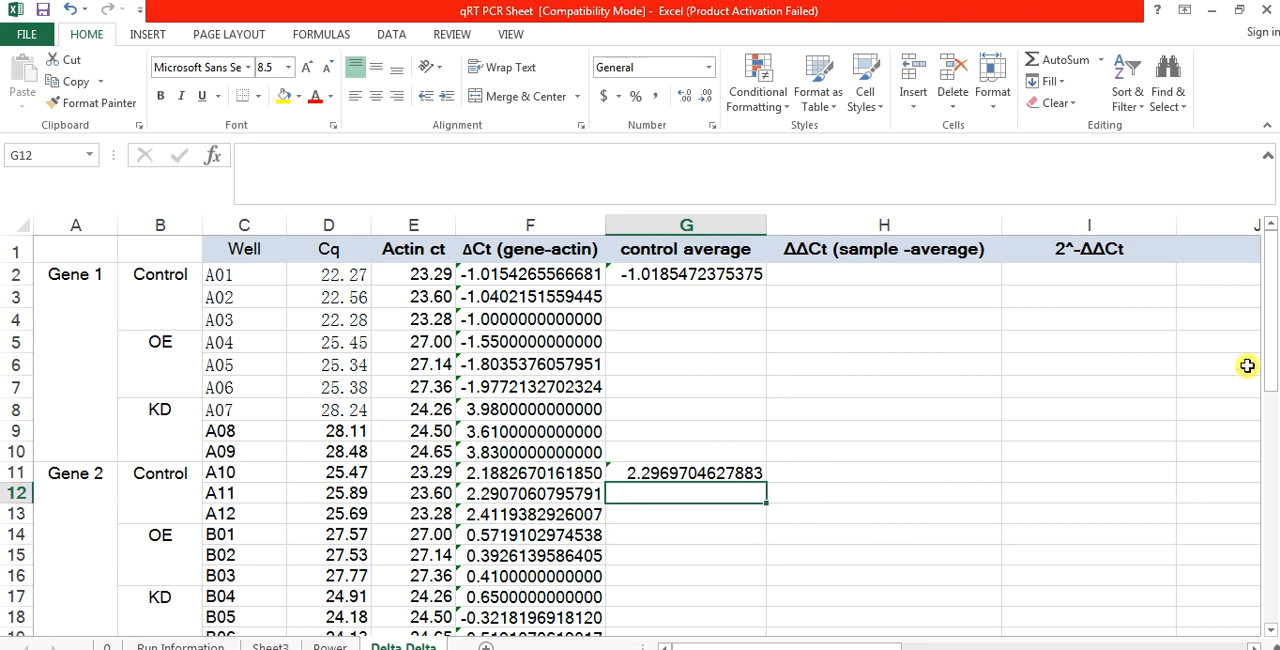
Step: Calculate the Gene 3 control average in G20 by averaging the ΔCt values in F20:F22
drag(1270, 365, 1274, 512)
click(683, 301)
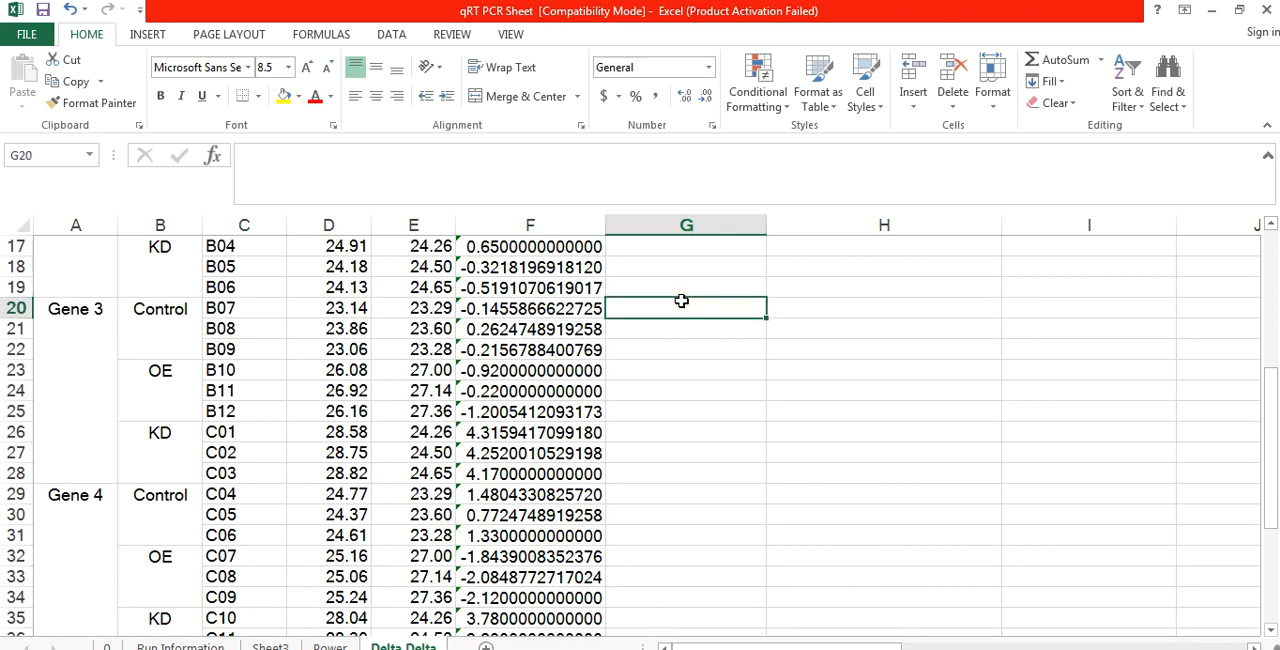
text(=average)
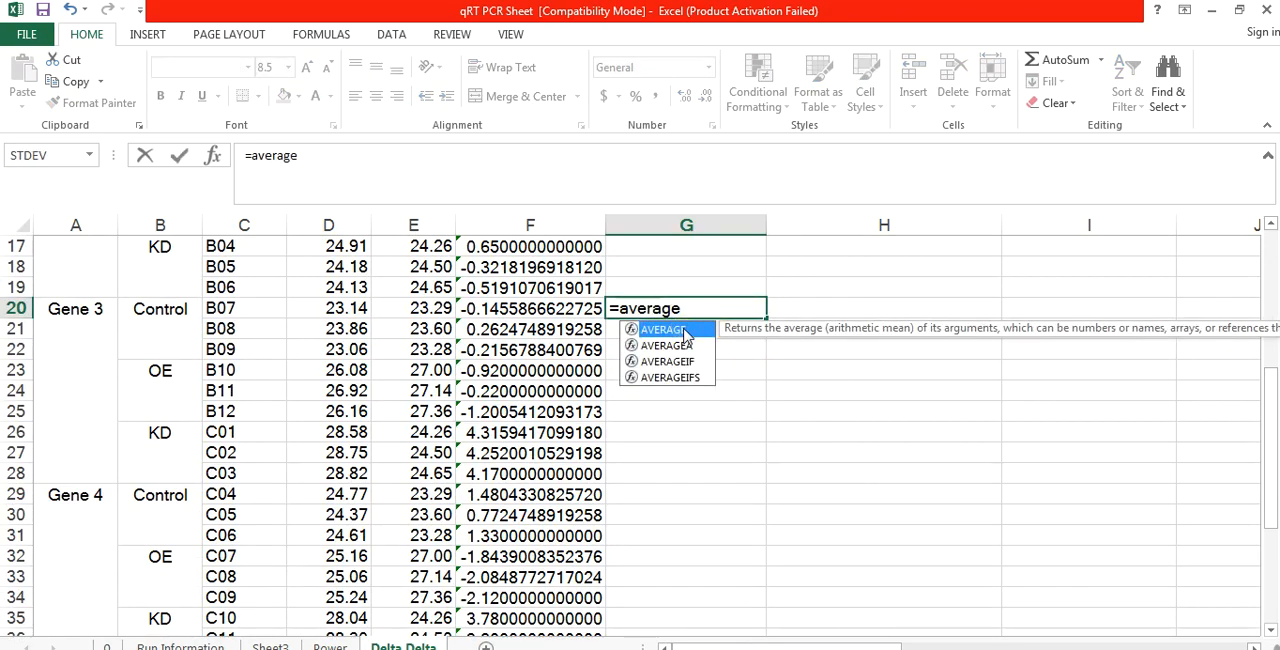
key(Tab)
drag(557, 311, 556, 350)
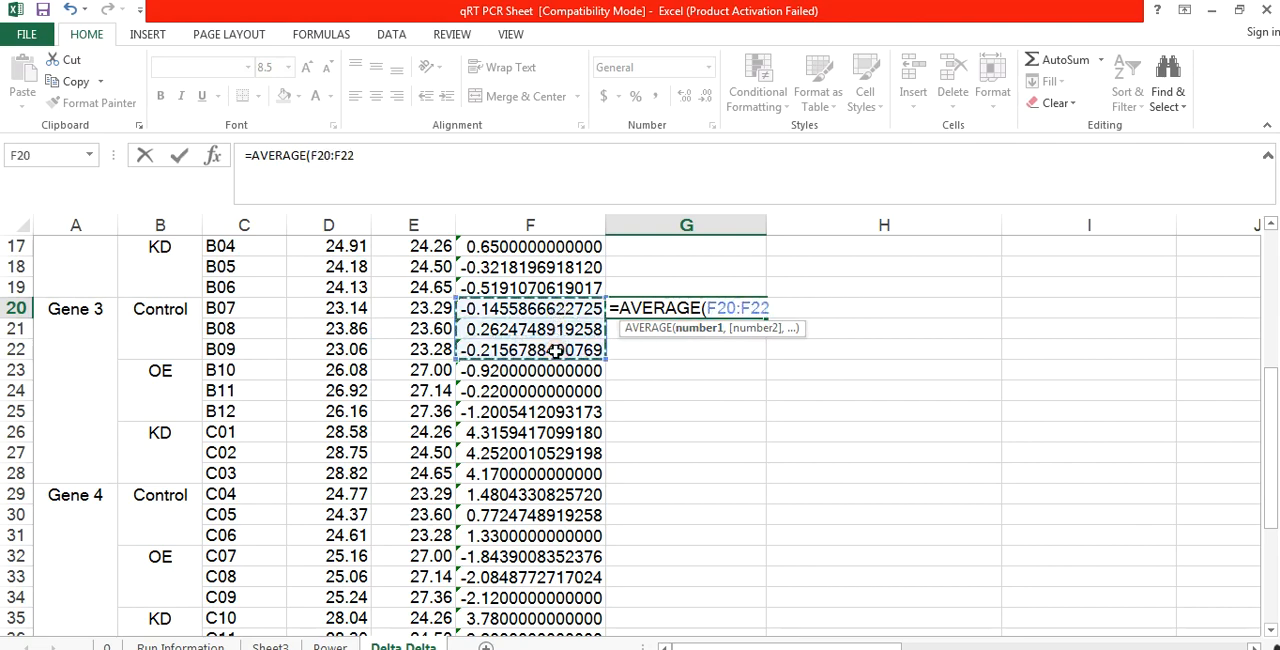
key(Return)
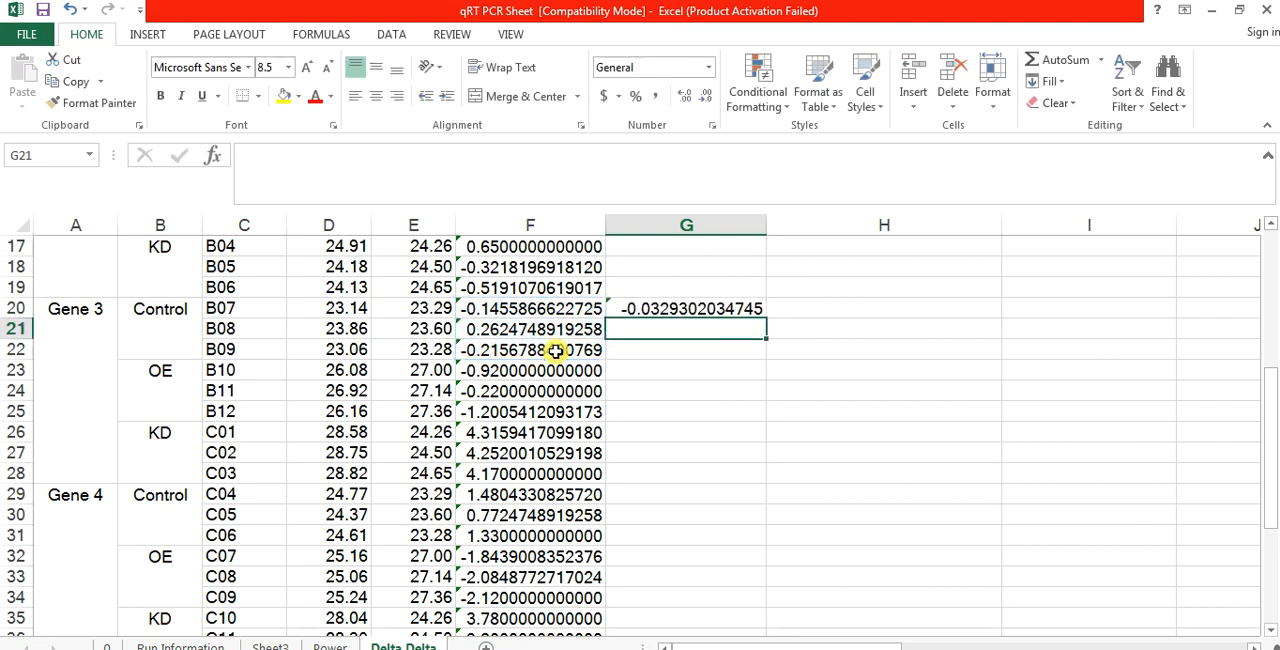
Step: Calculate the Gene 4 control average in G29 by averaging the ΔCt values in F29:F31
click(645, 494)
text(=average)
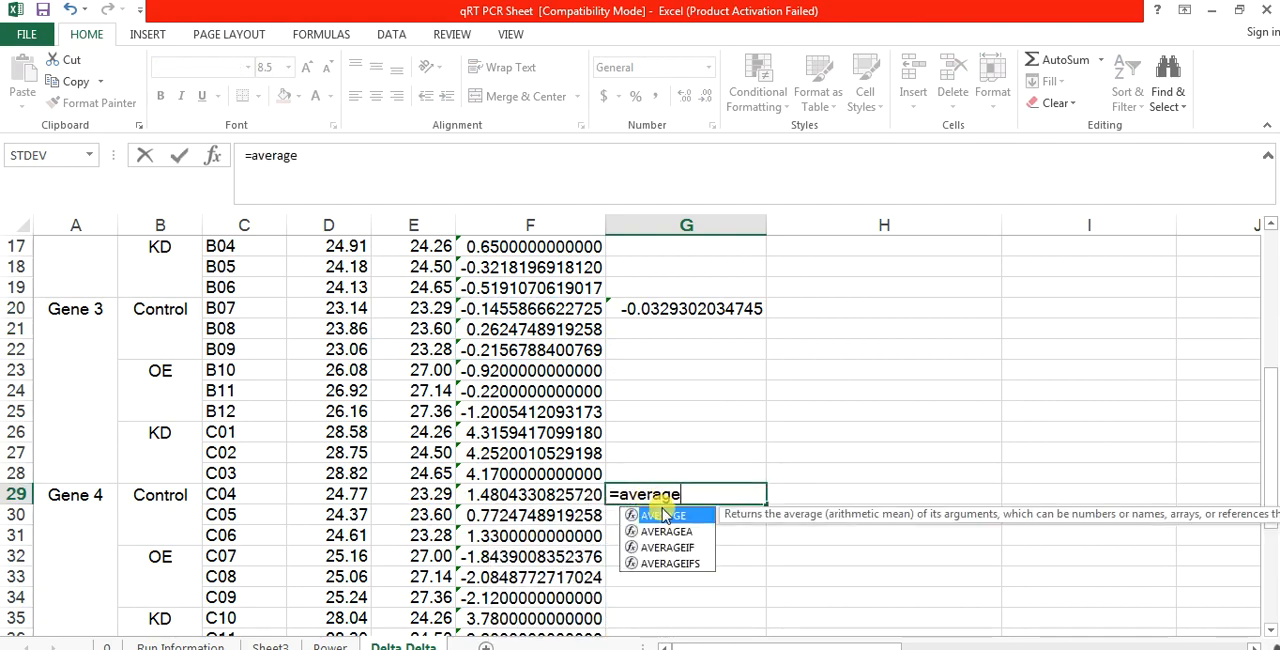
double_click(663, 516)
drag(560, 494, 555, 534)
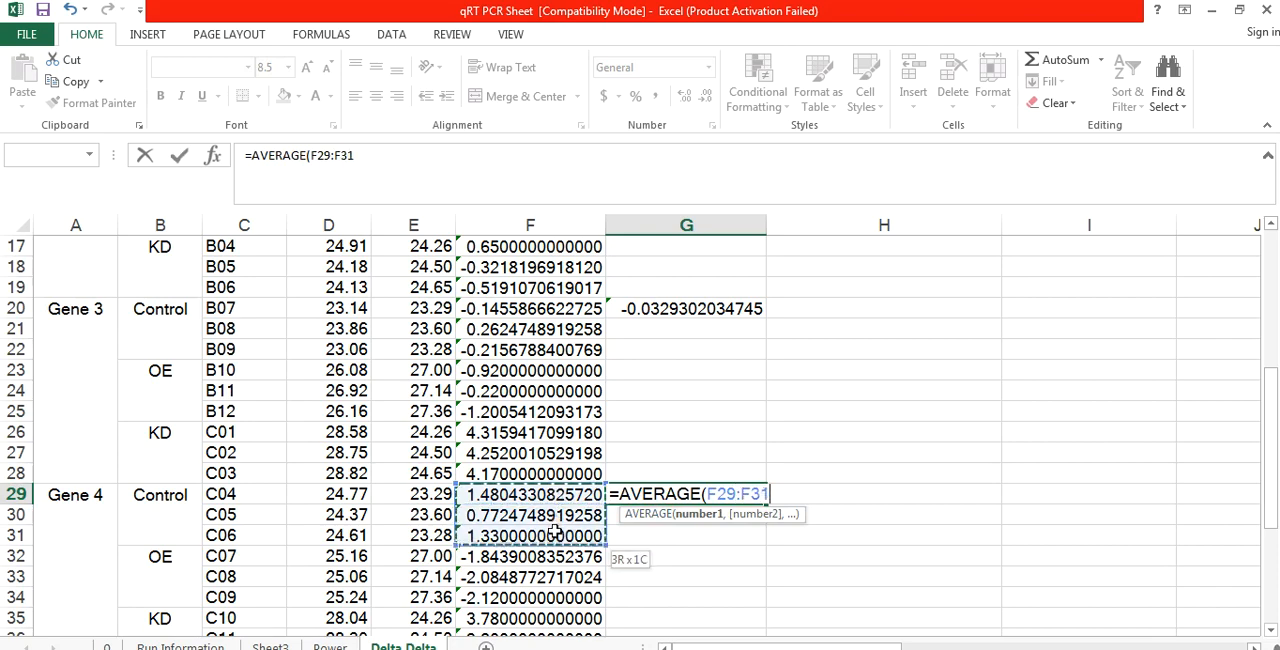
key(Return)
Step: Calculate ΔΔCt for well A01 in H2 with the formula =F2-G2
click(700, 440)
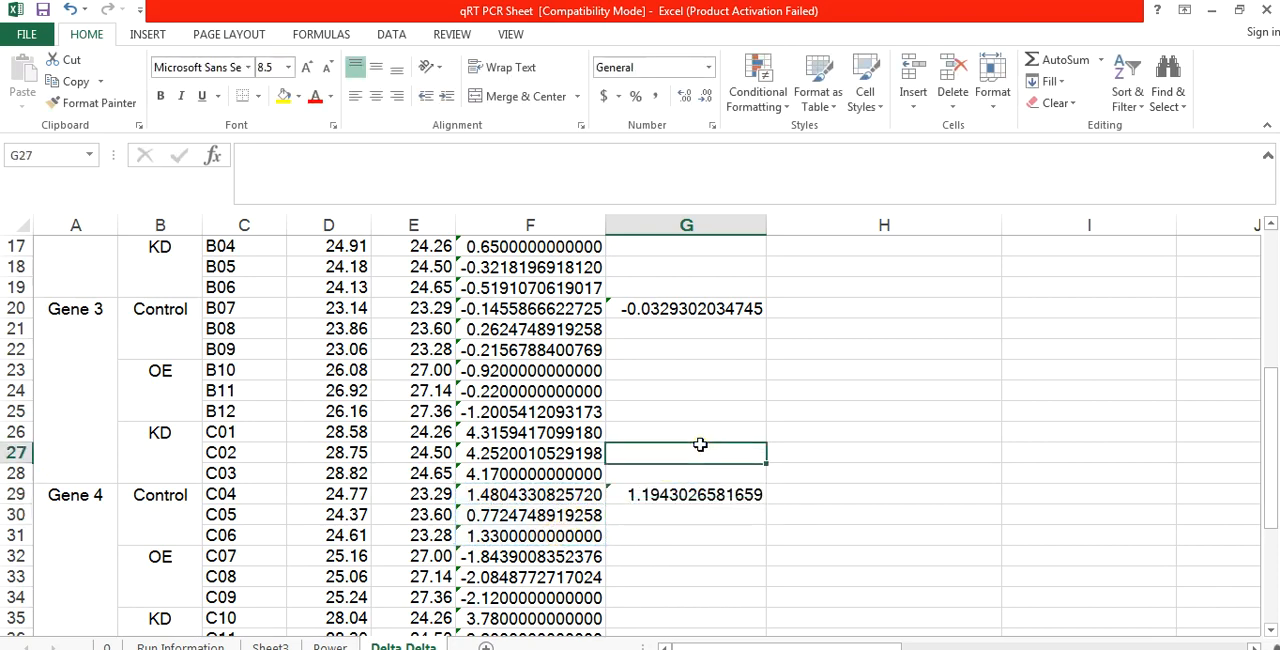
key(Up)
key(Up)
key(Up)
key(Up)
key(Up)
key(Up)
key(Up)
key(Up)
key(Up)
key(Up)
key(Up)
key(Up)
key(Up)
key(Up)
key(Up)
key(Up)
key(Up)
key(Up)
key(Up)
key(Up)
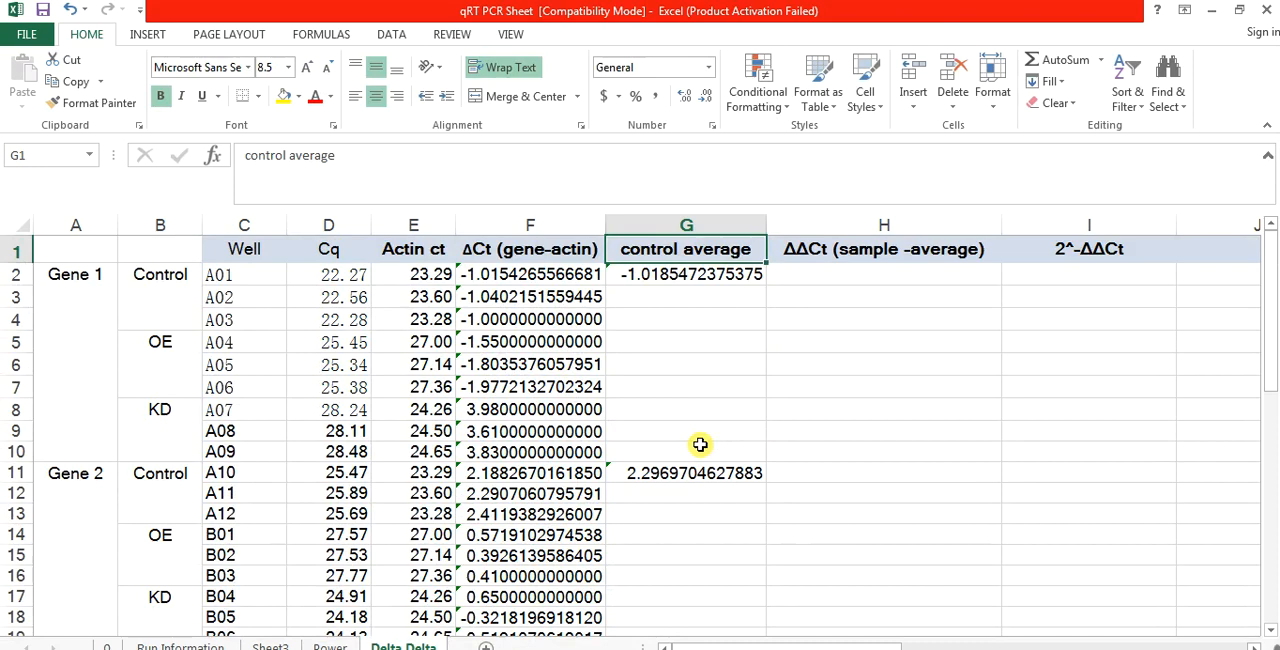
click(818, 276)
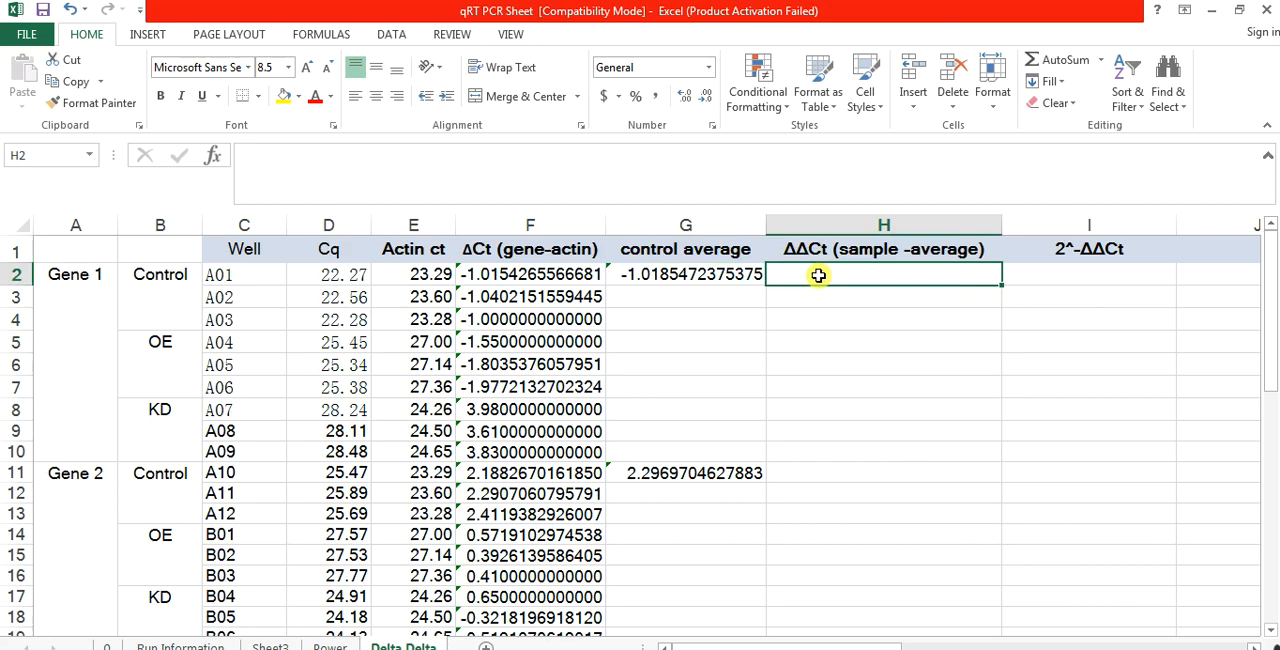
text(=)
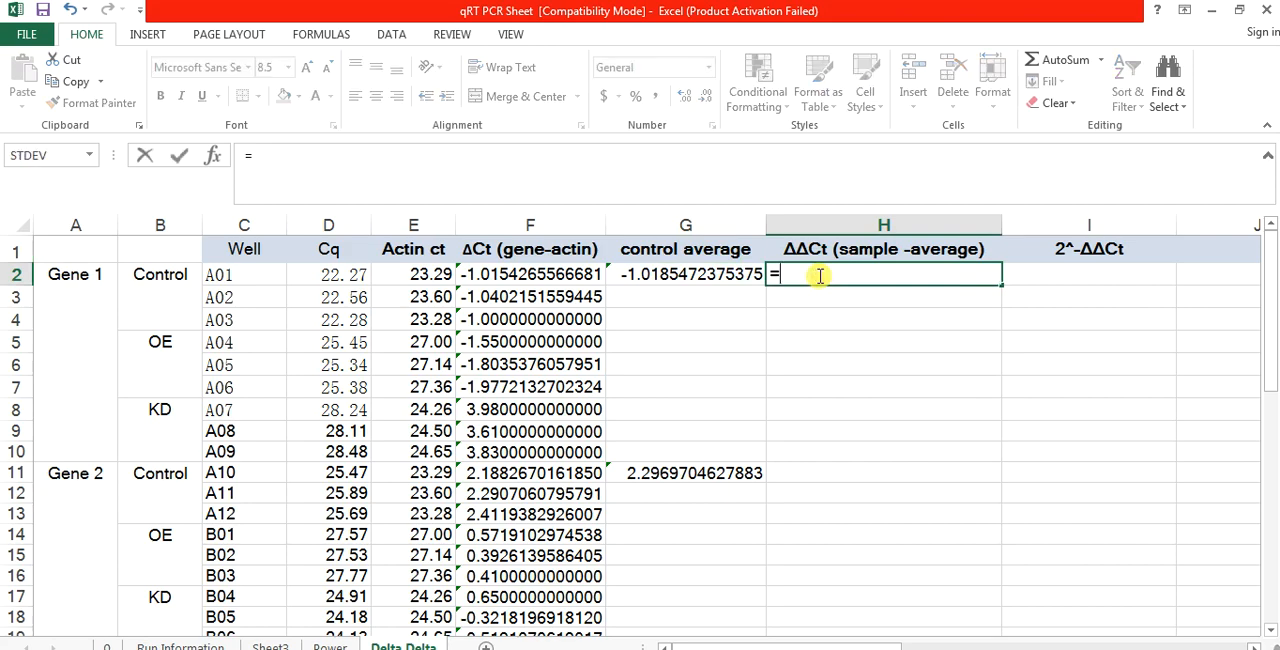
click(524, 274)
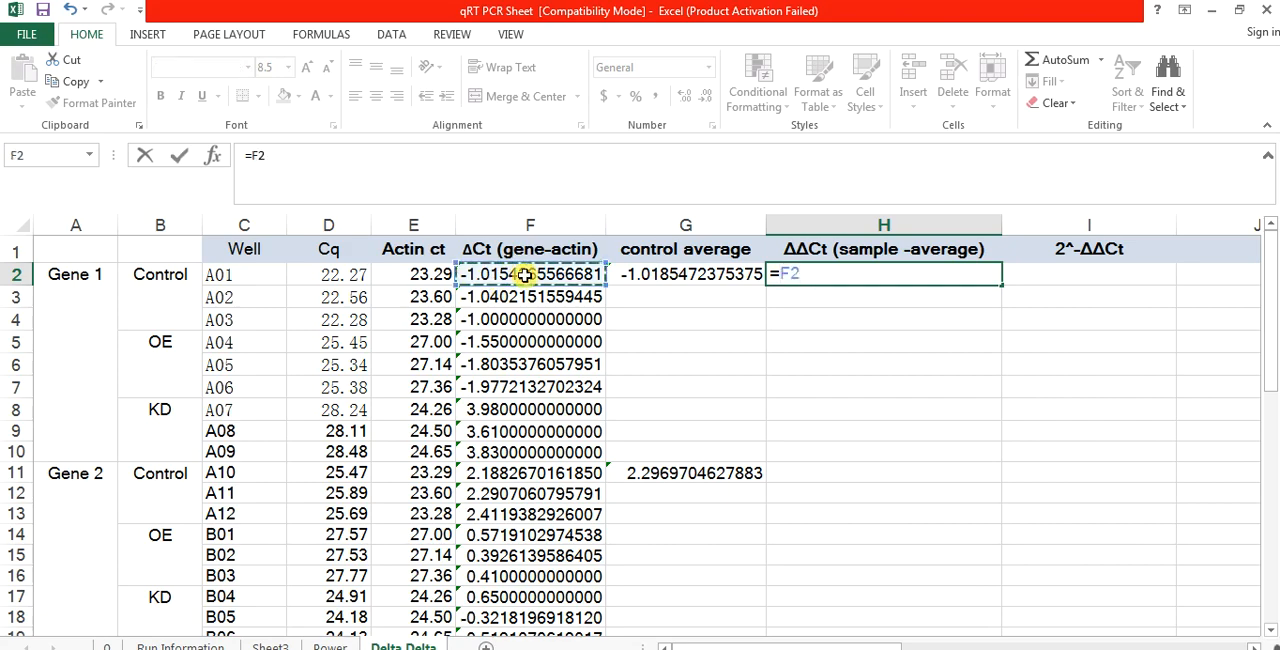
text(-)
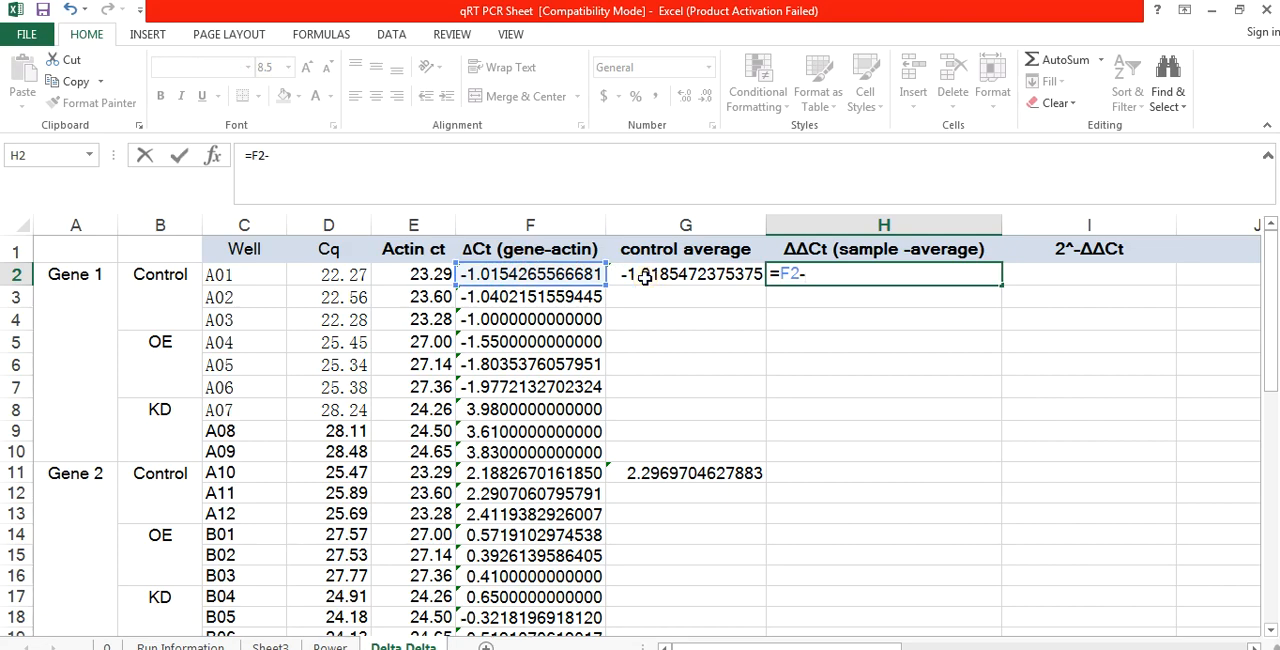
click(645, 278)
key(Return)
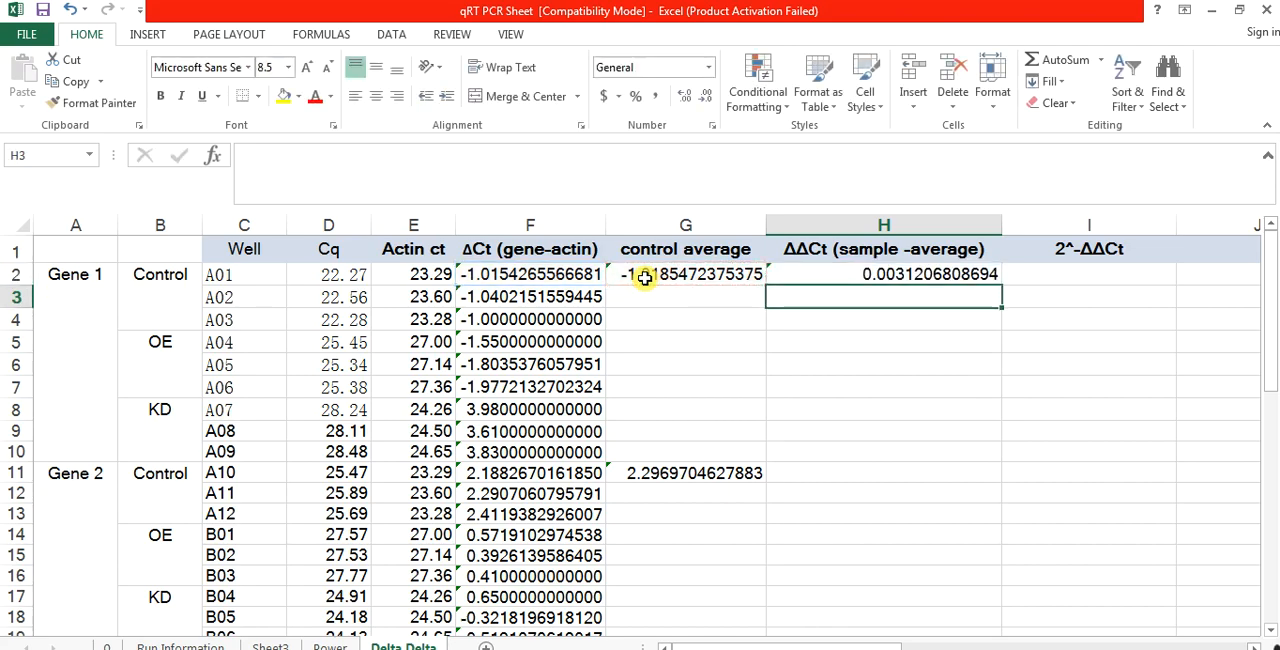
Step: Calculate ΔΔCt for well A02 in H3 with the formula =F3-G2
text(=)
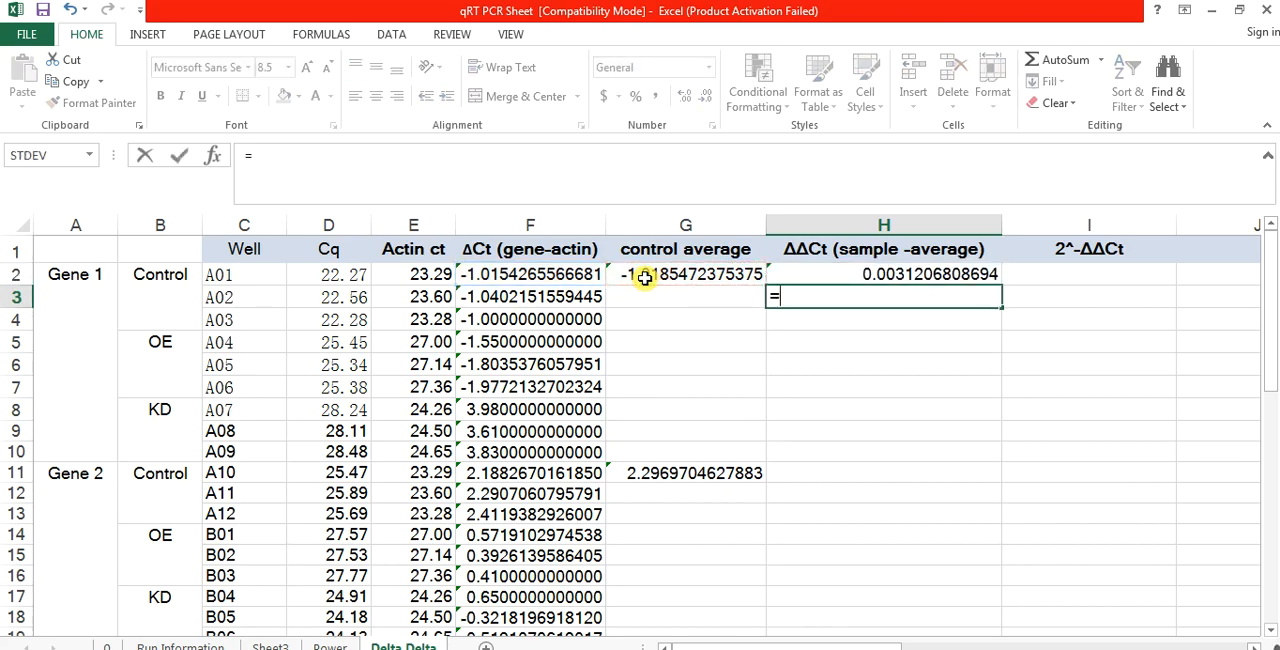
click(523, 299)
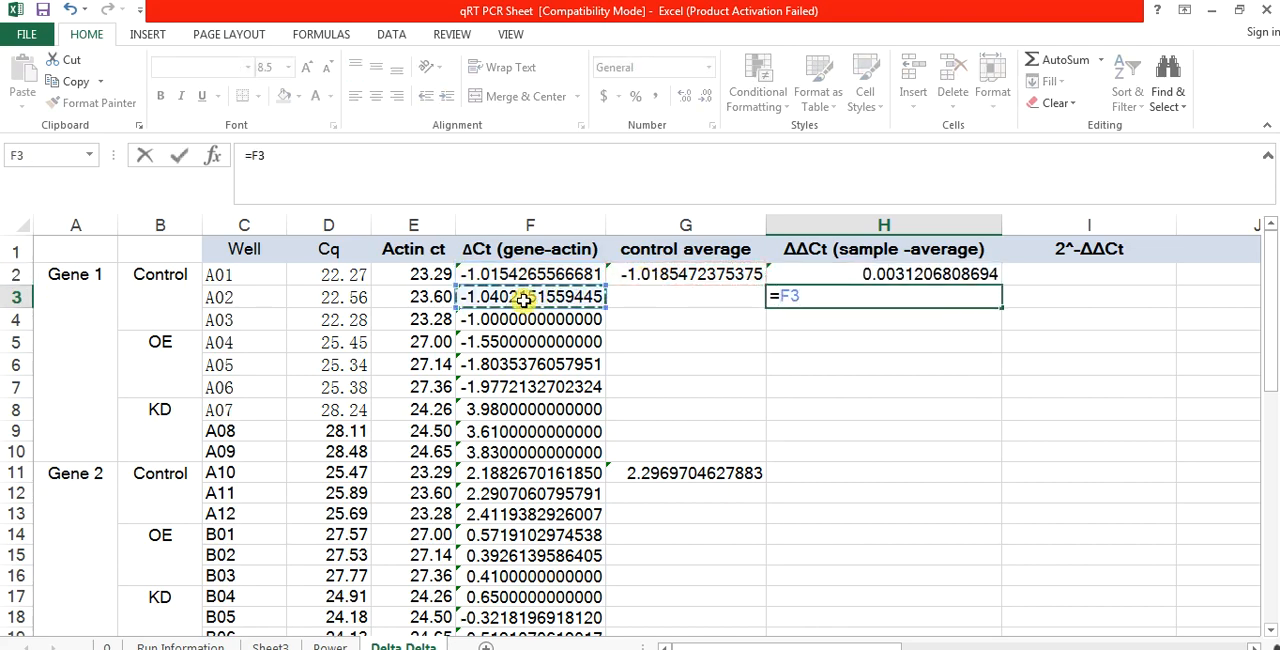
text(-)
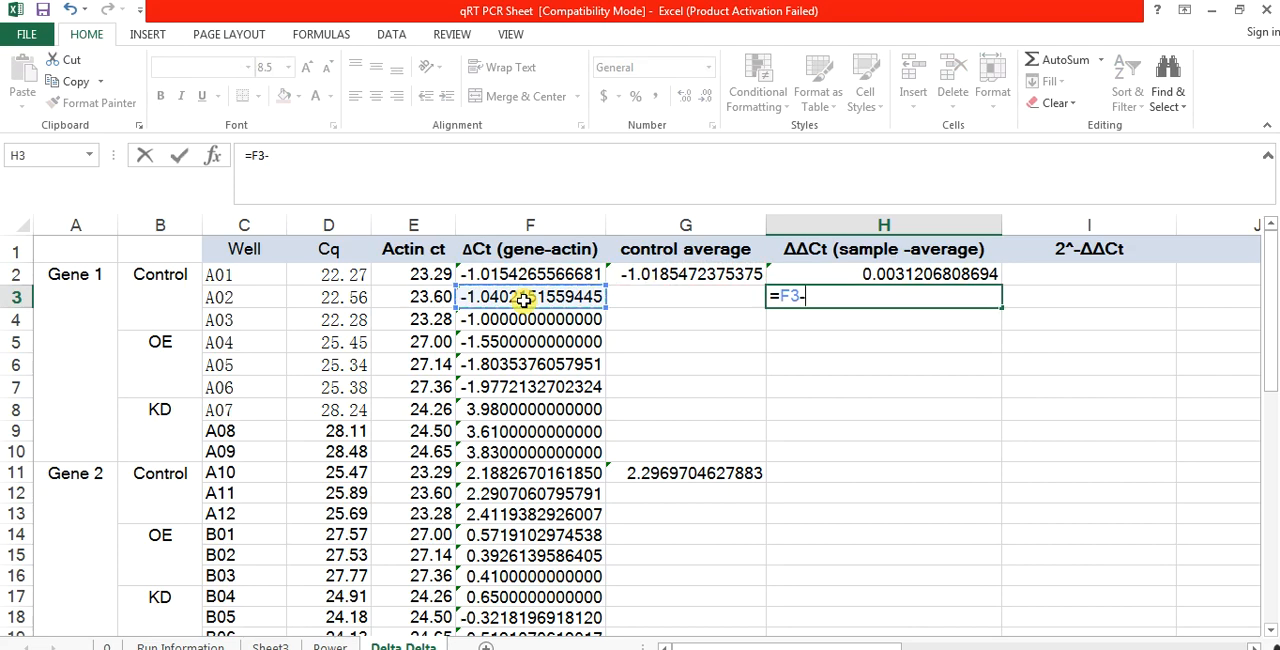
click(649, 277)
key(Return)
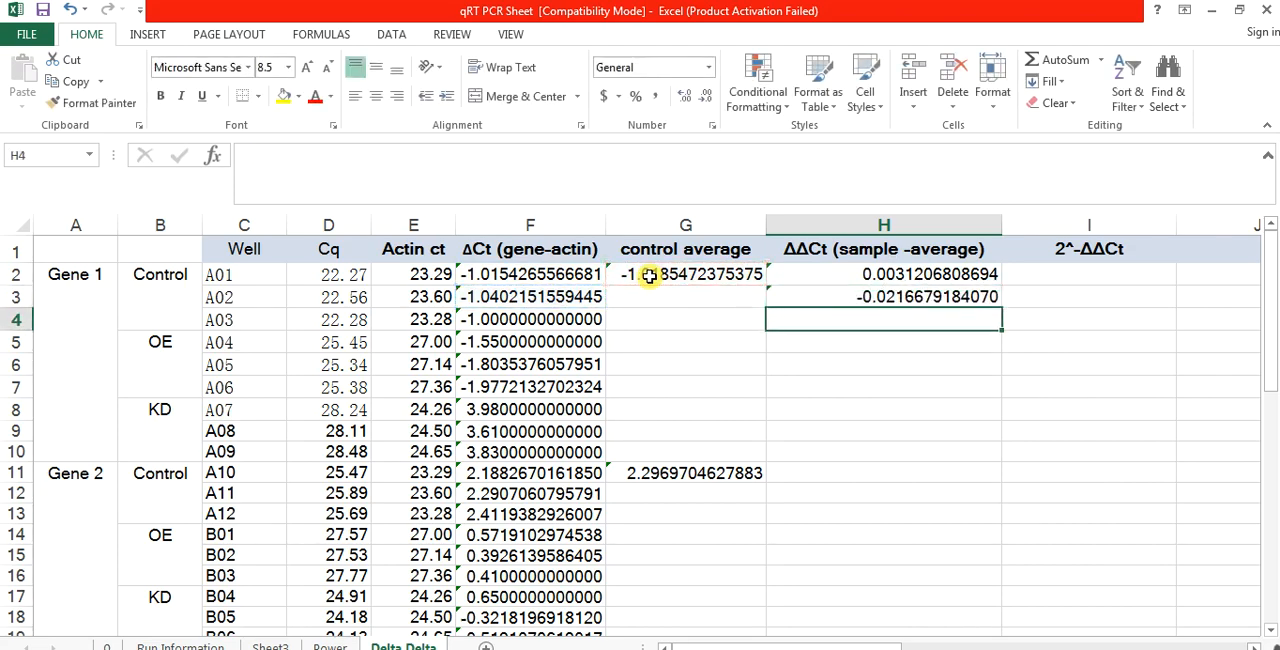
Step: Calculate ΔΔCt for Gene 1 control well A03 in H4 with the formula =F4-G2
text(=)
click(560, 318)
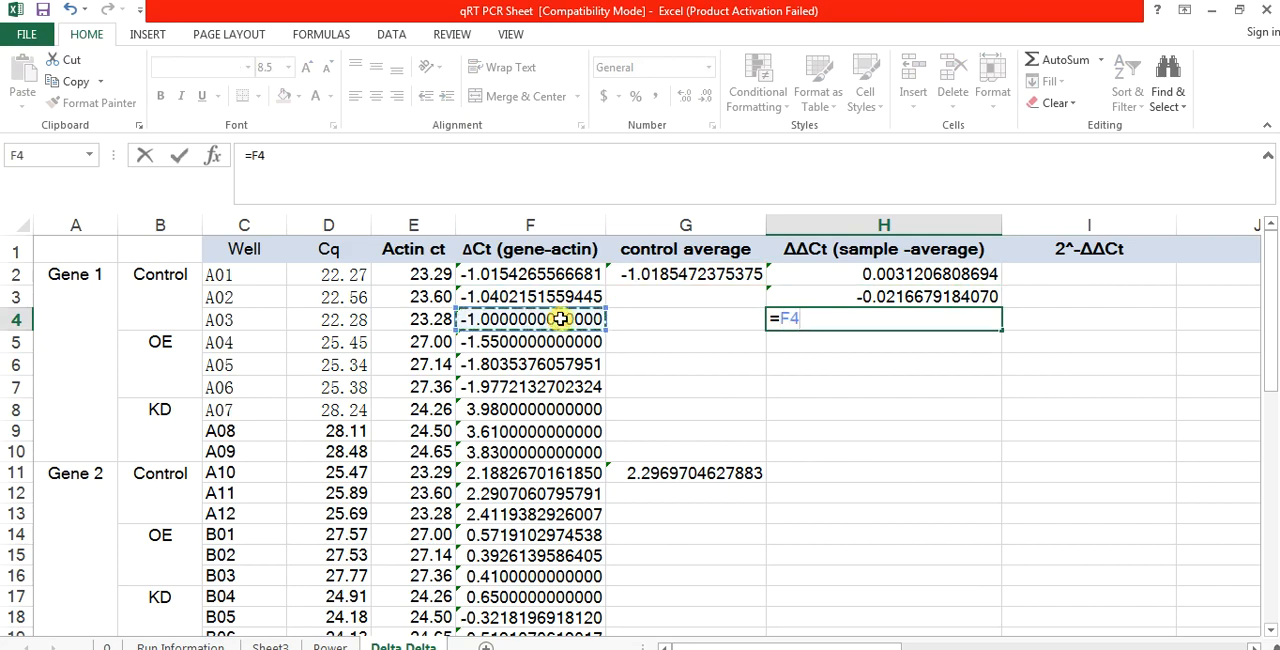
text(-)
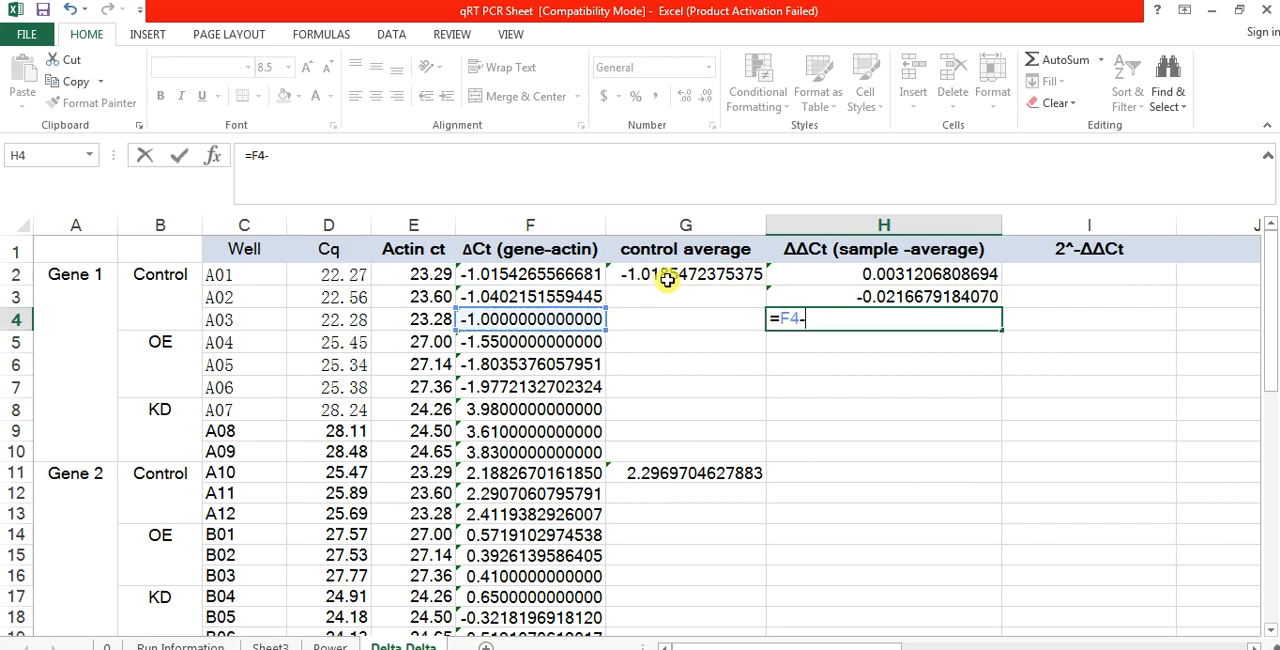
click(673, 278)
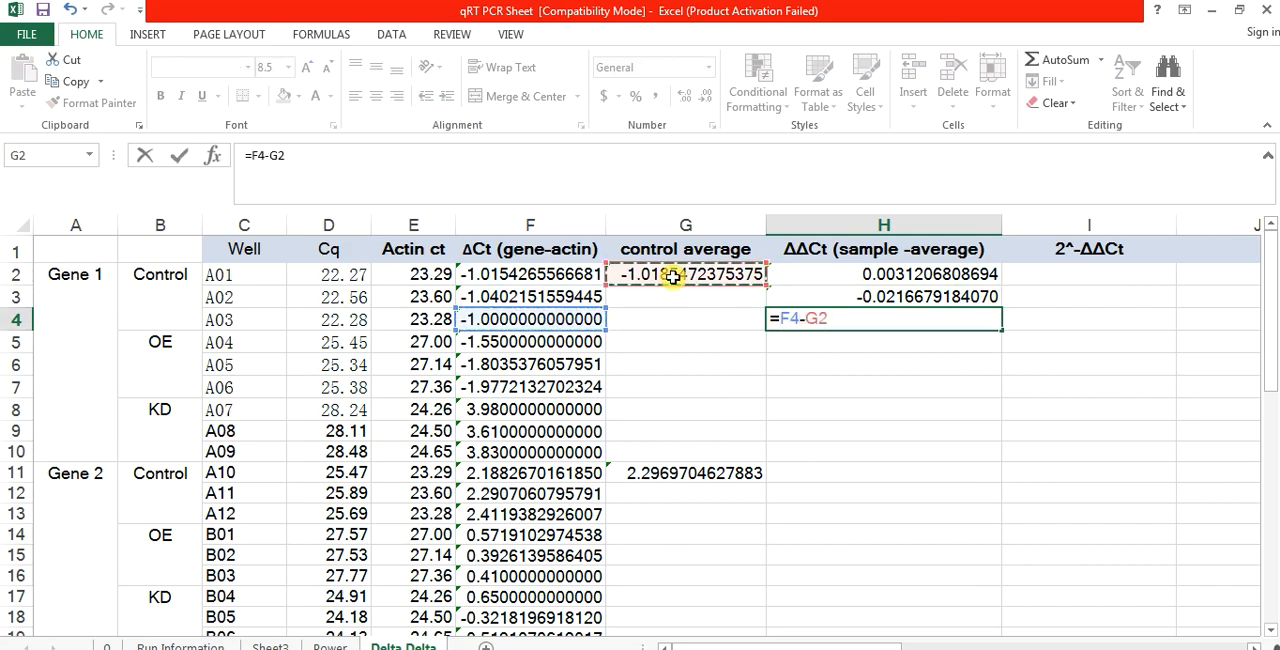
key(Return)
Step: Calculate ΔΔCt for Gene 1 OE well A04 in H5 with the formula =F5-G2
text(=)
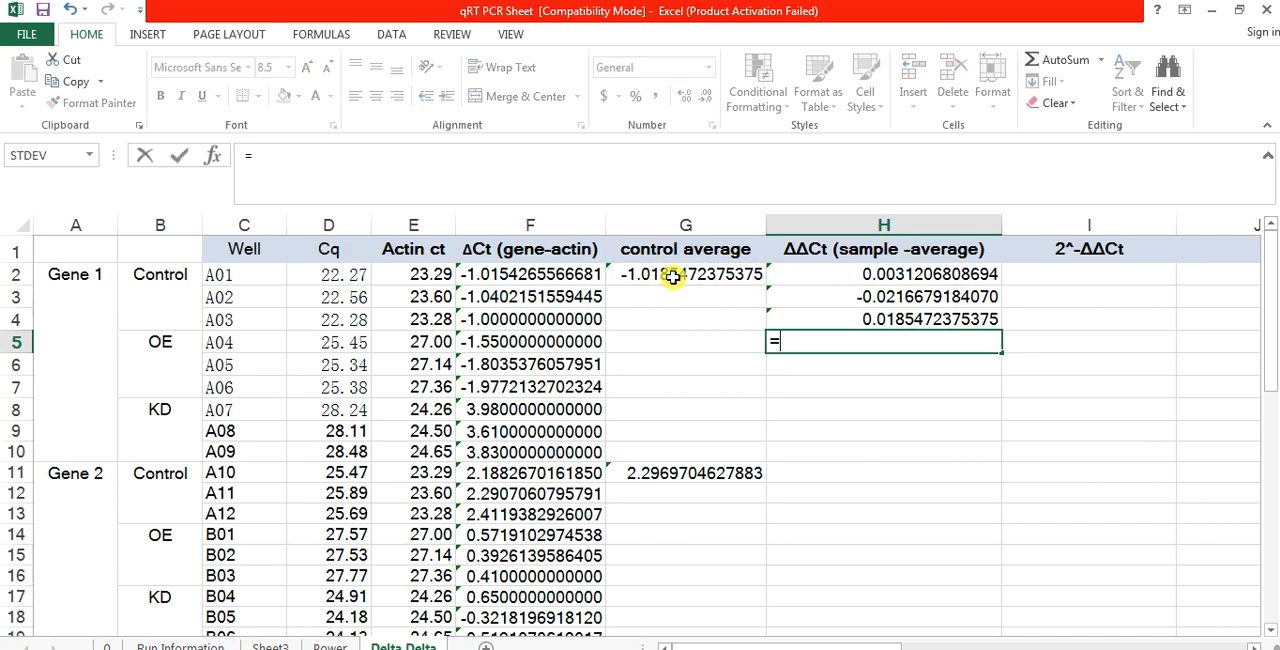
click(575, 342)
text(-)
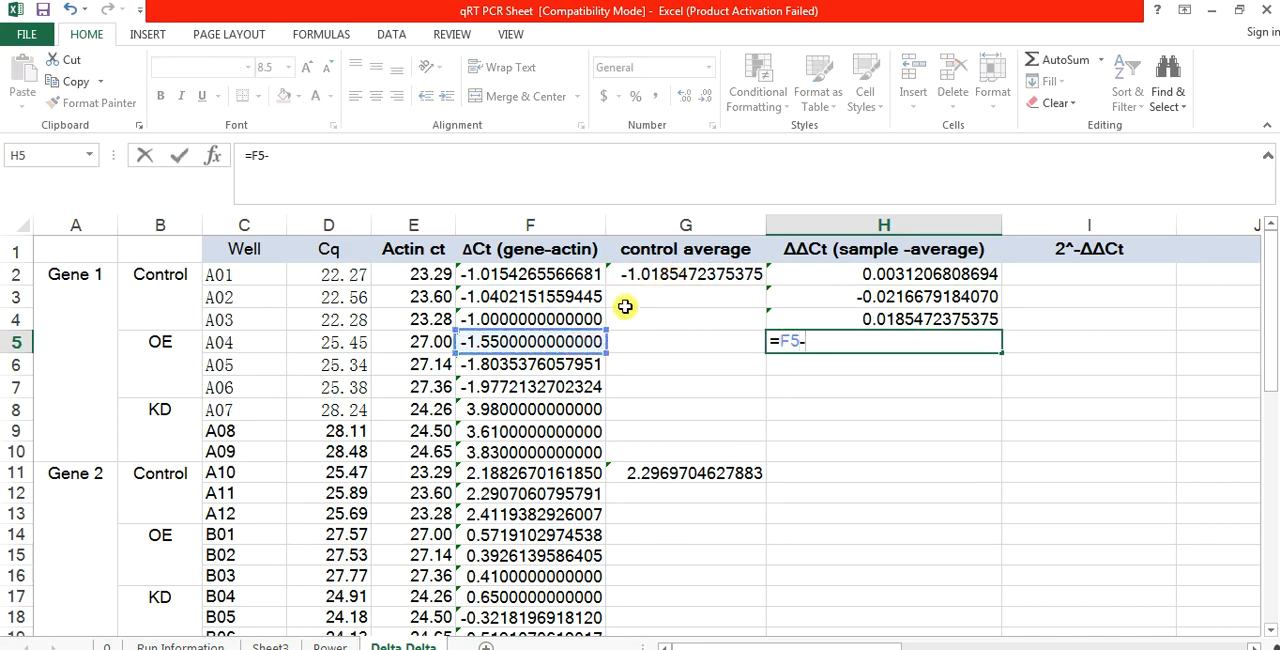
click(667, 277)
key(Return)
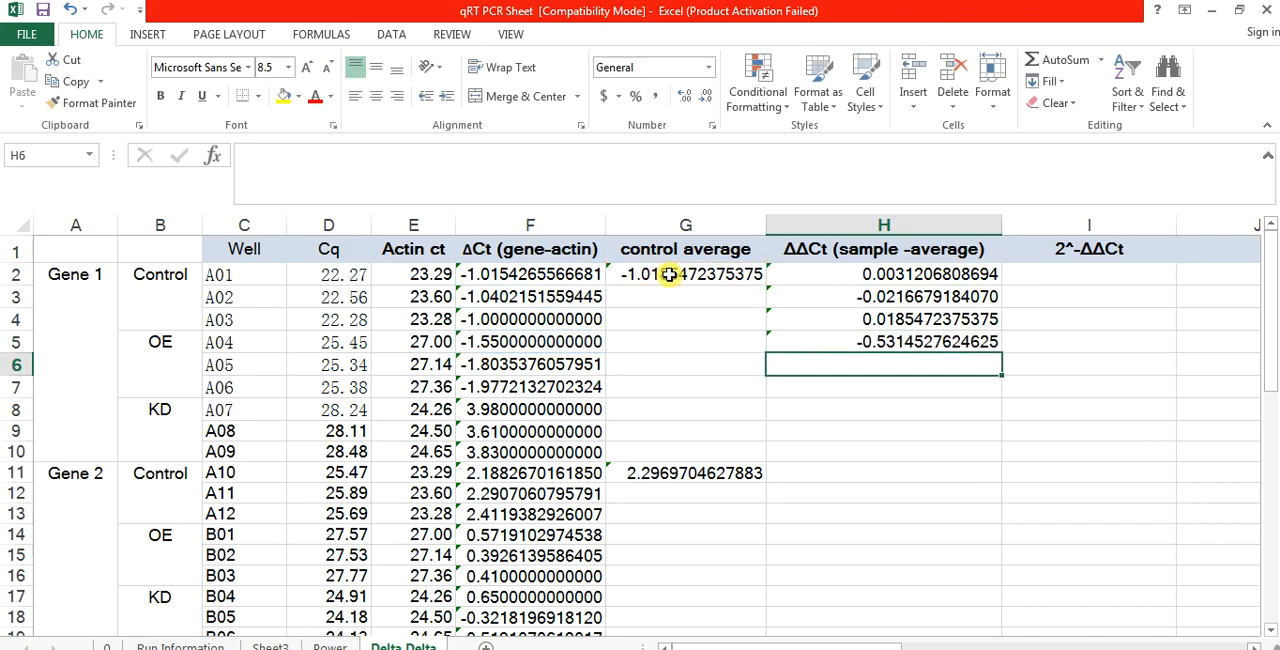
Step: Calculate ΔΔCt for Gene 1 OE well A05 in H6 with the formula =F6-G2
text(=)
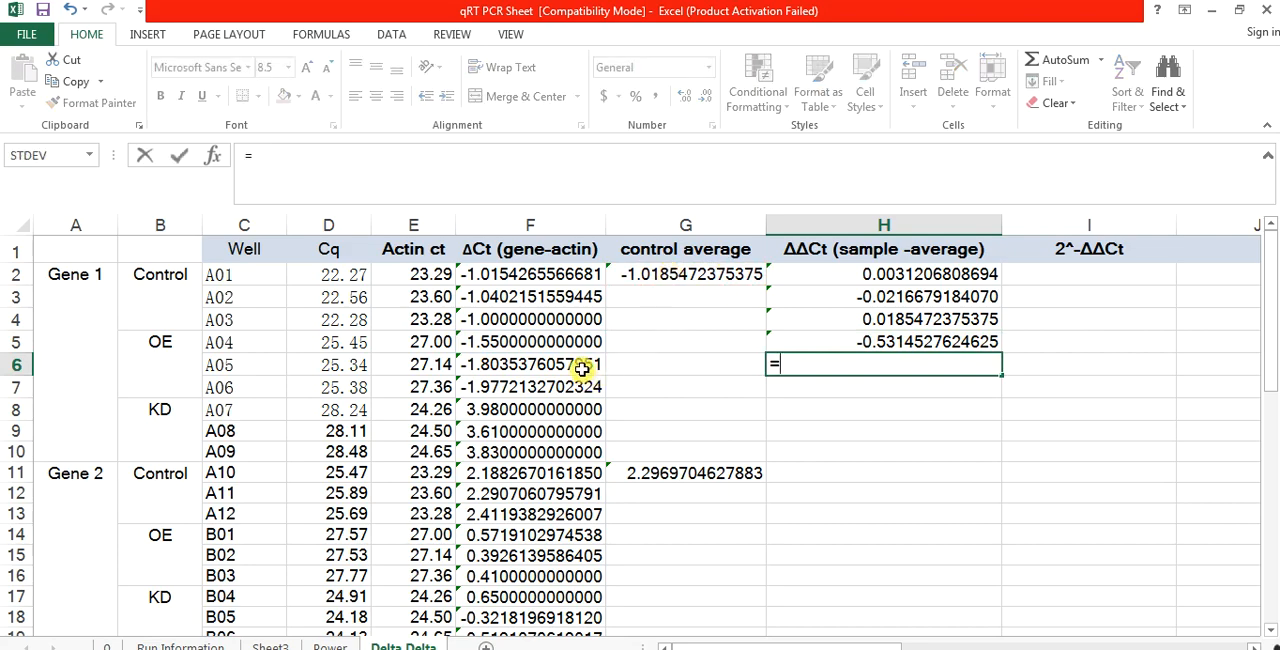
click(582, 367)
text(-)
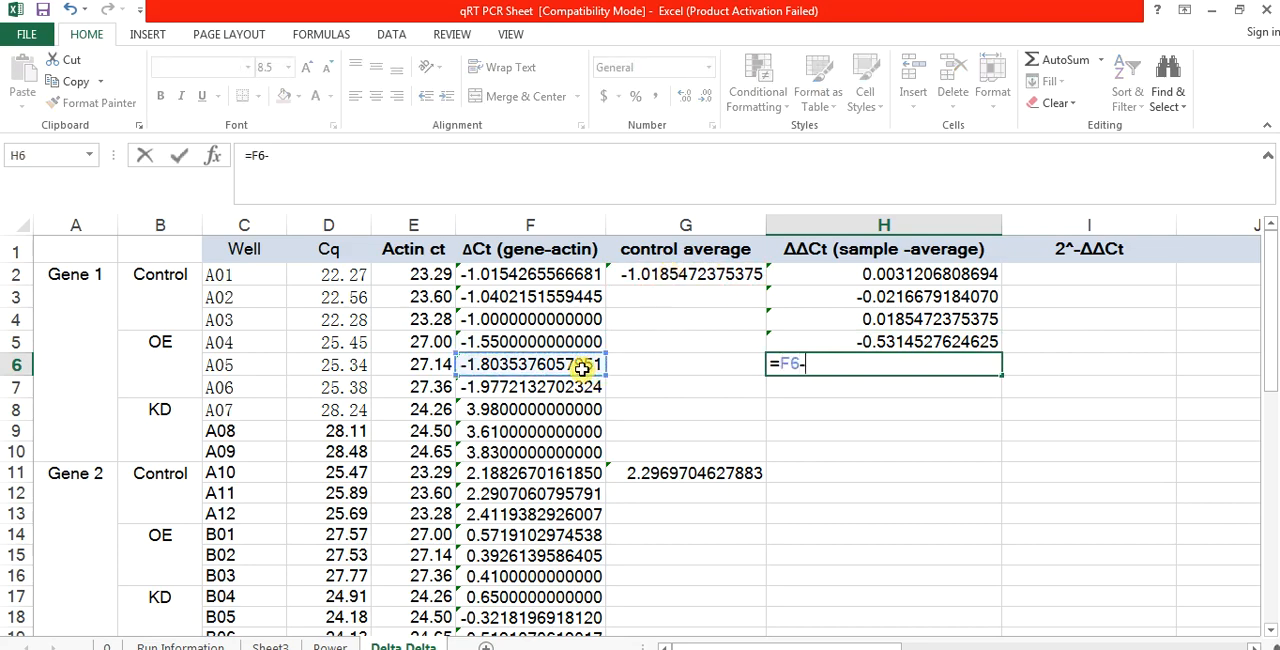
click(693, 279)
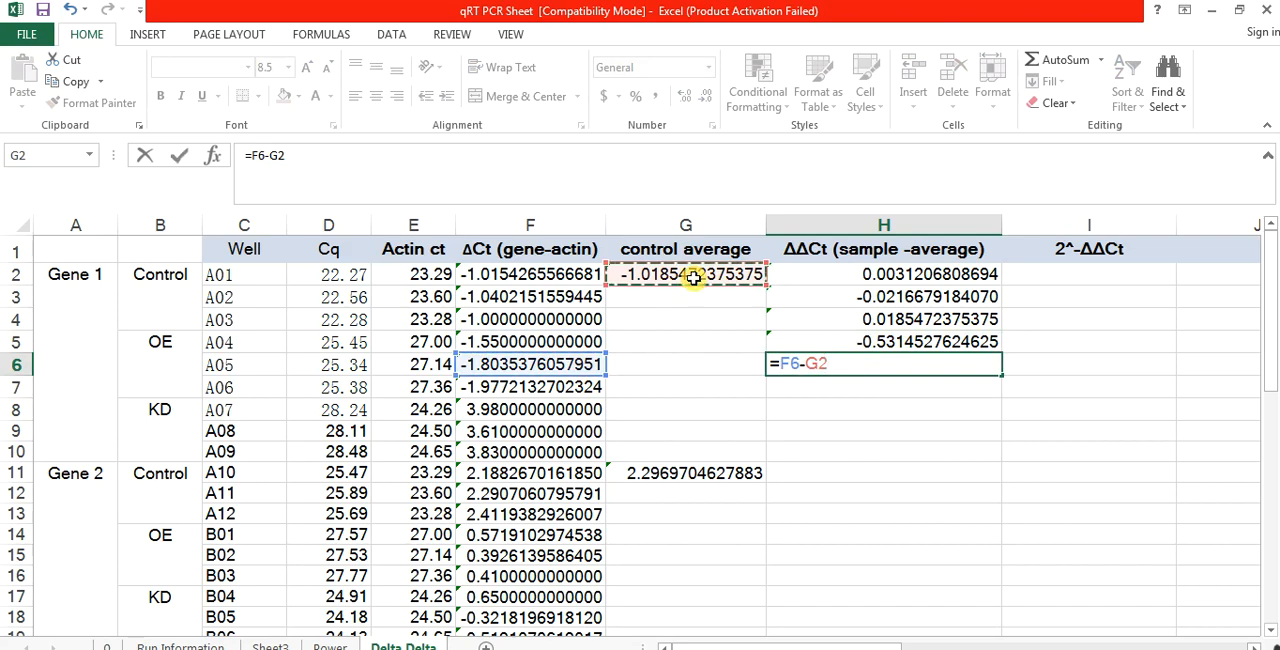
key(Return)
Step: Calculate ΔΔCt for Gene 1 OE well A06 in H7 with the formula =F7-G2
text(=)
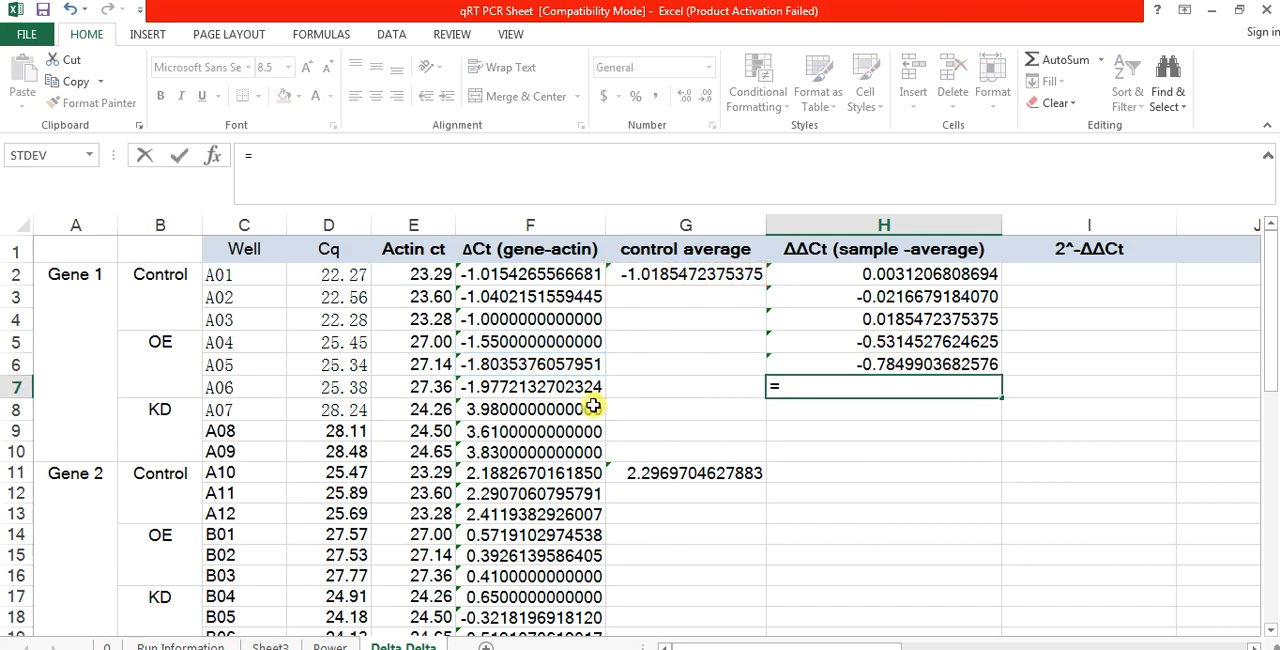
click(565, 387)
text(-)
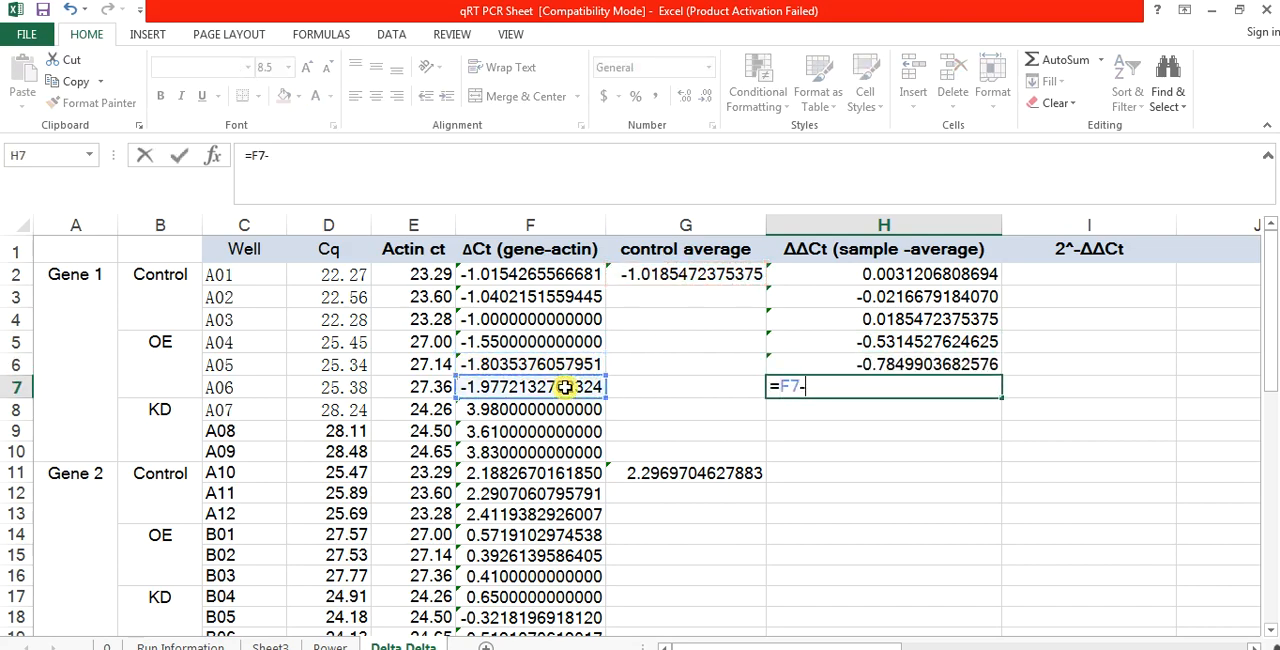
click(675, 274)
key(Return)
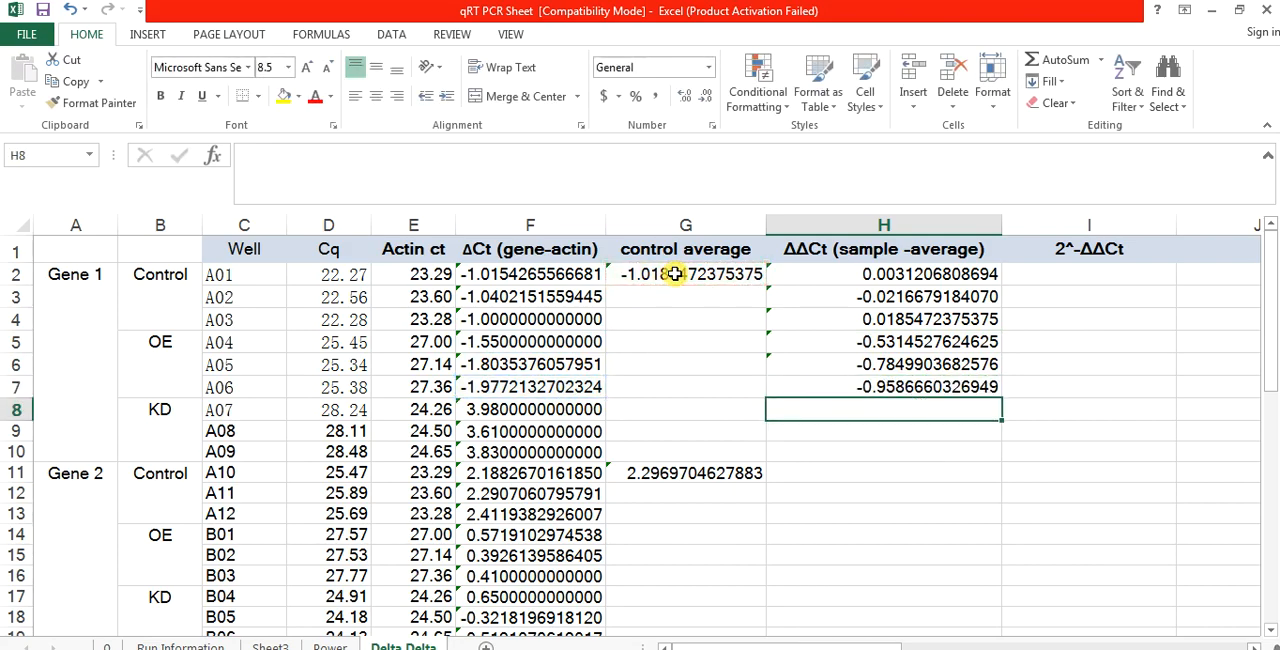
Step: Calculate ΔΔCt for Gene 1 KD well A07 in H8 with the formula =F8-G2
text(=)
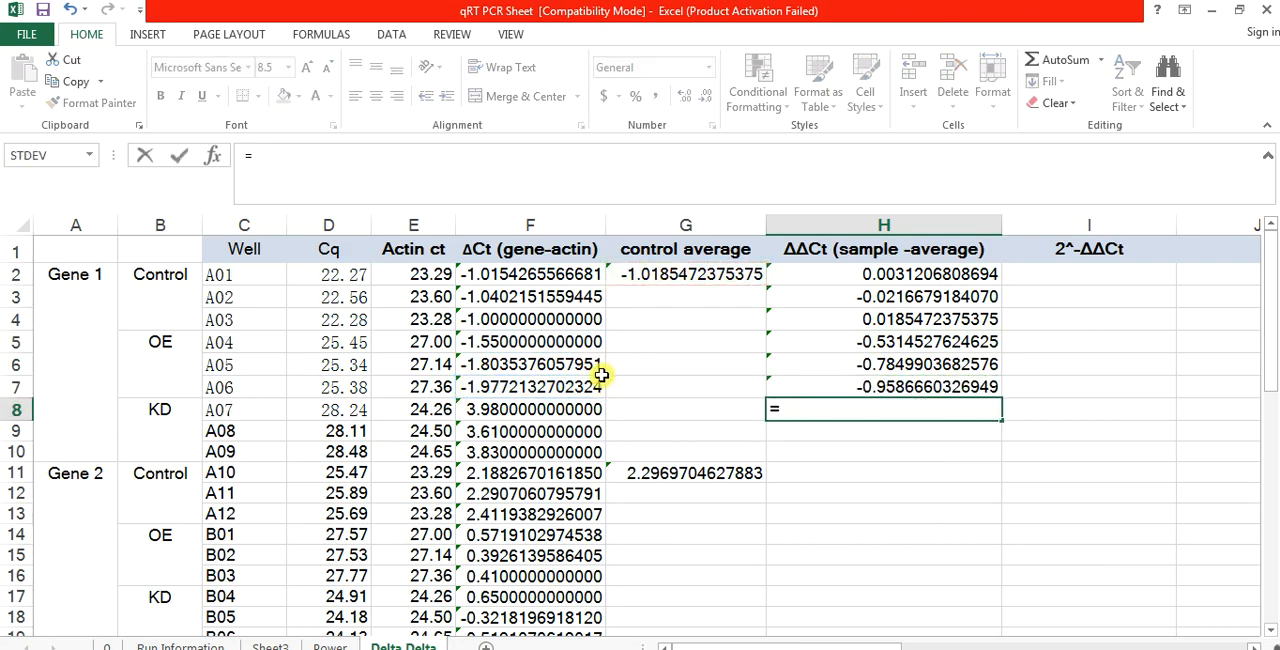
click(566, 407)
text(-)
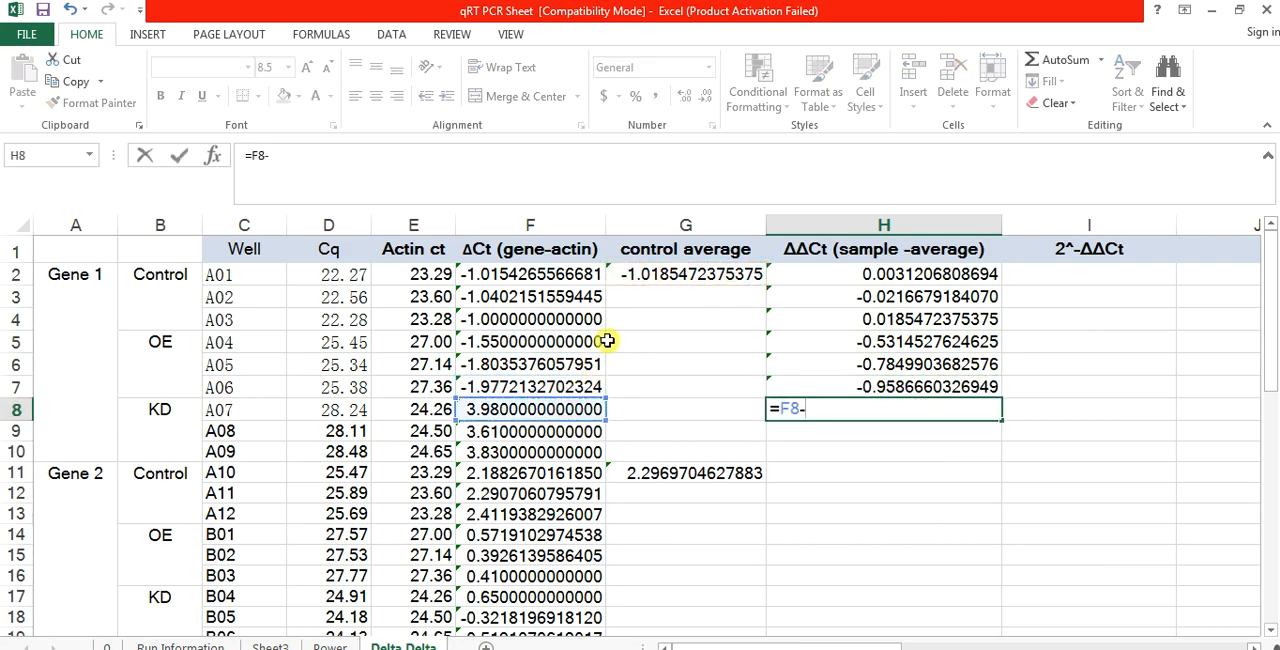
click(700, 272)
key(Return)
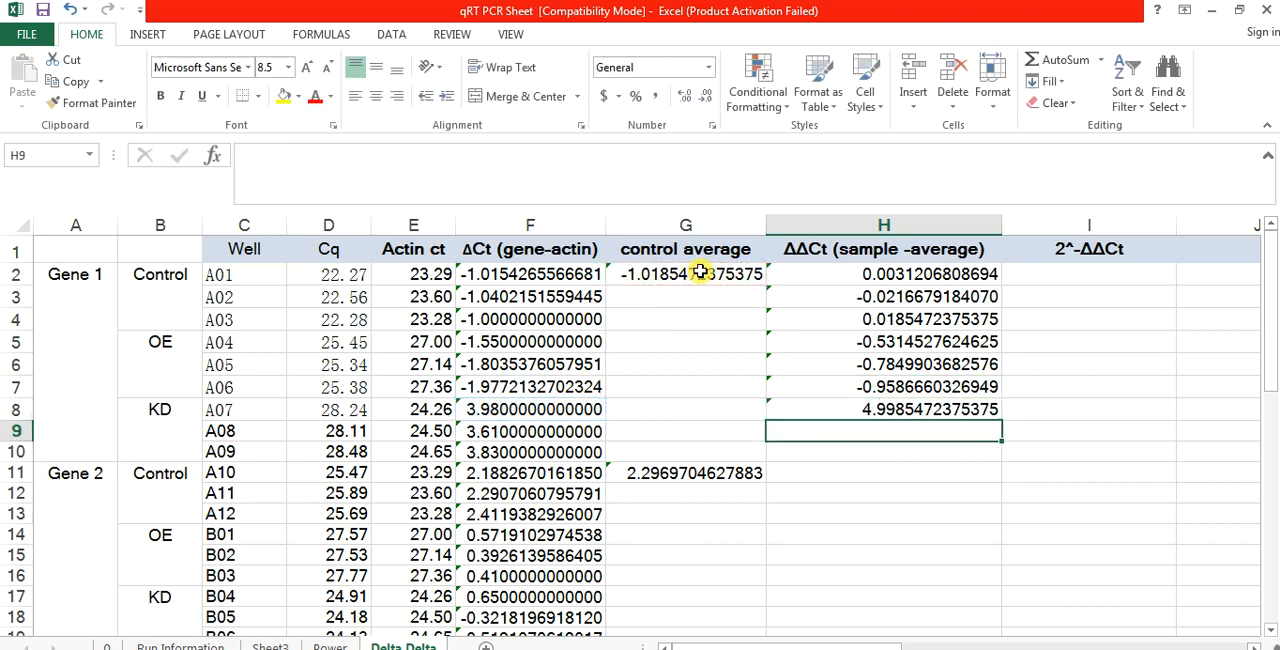
Step: Calculate ΔΔCt for Gene 1 KD well A08 in H9 with the formula =F9-G2
text(=)
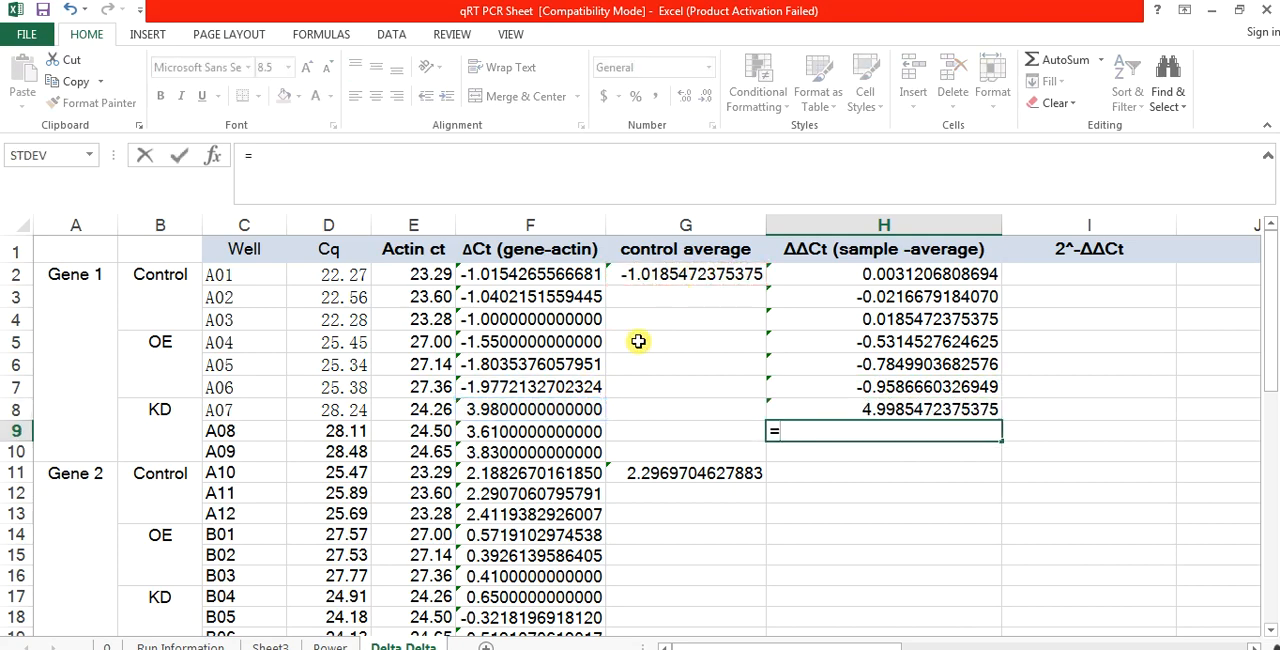
click(549, 431)
text(-)
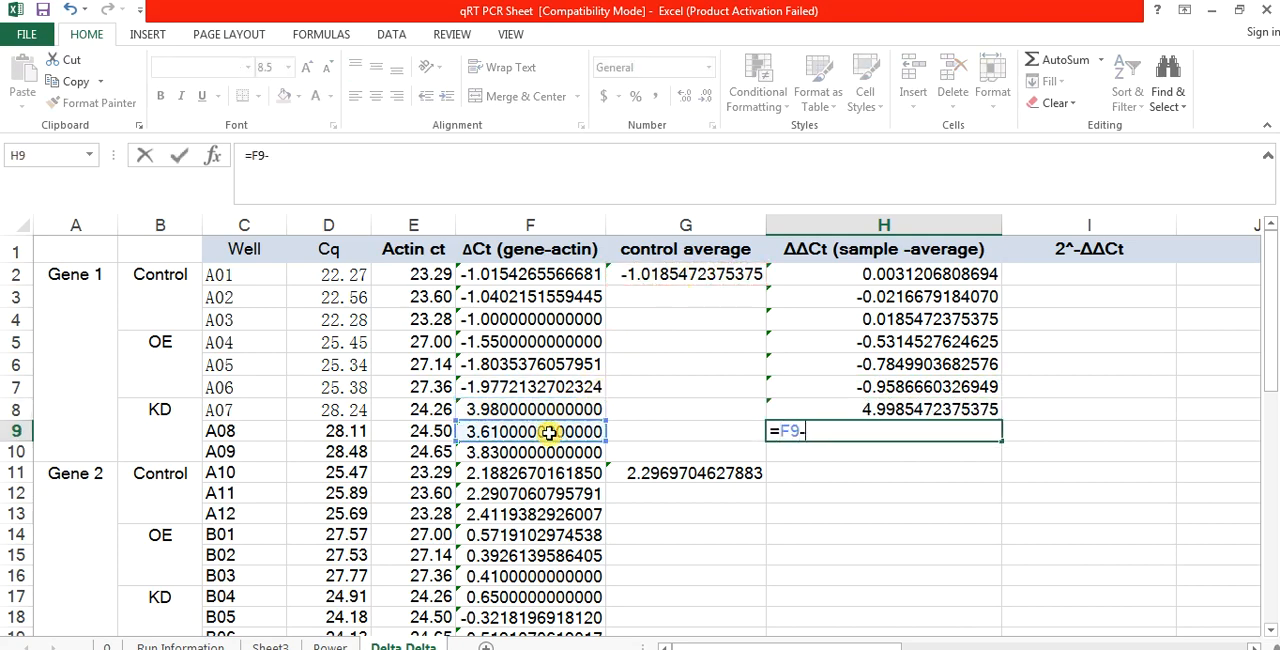
click(706, 272)
key(Return)
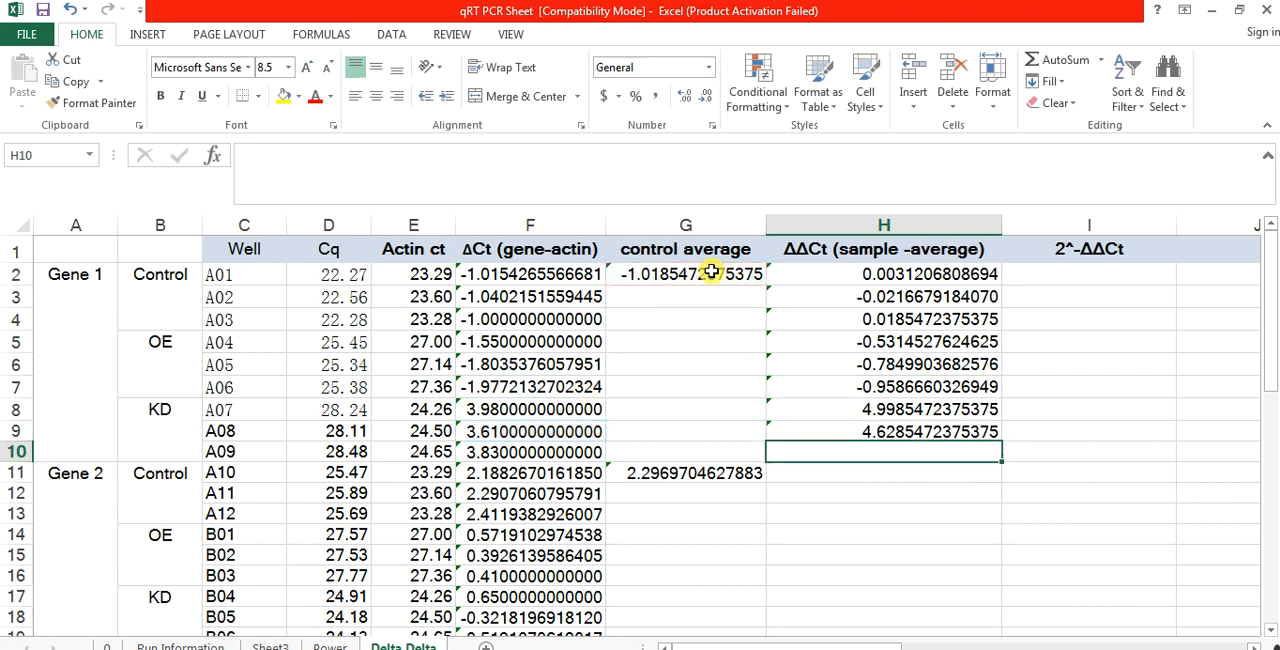
Step: Calculate ΔΔCt for Gene 1 KD well A09 in H10 with the formula =F10-G2
text(=)
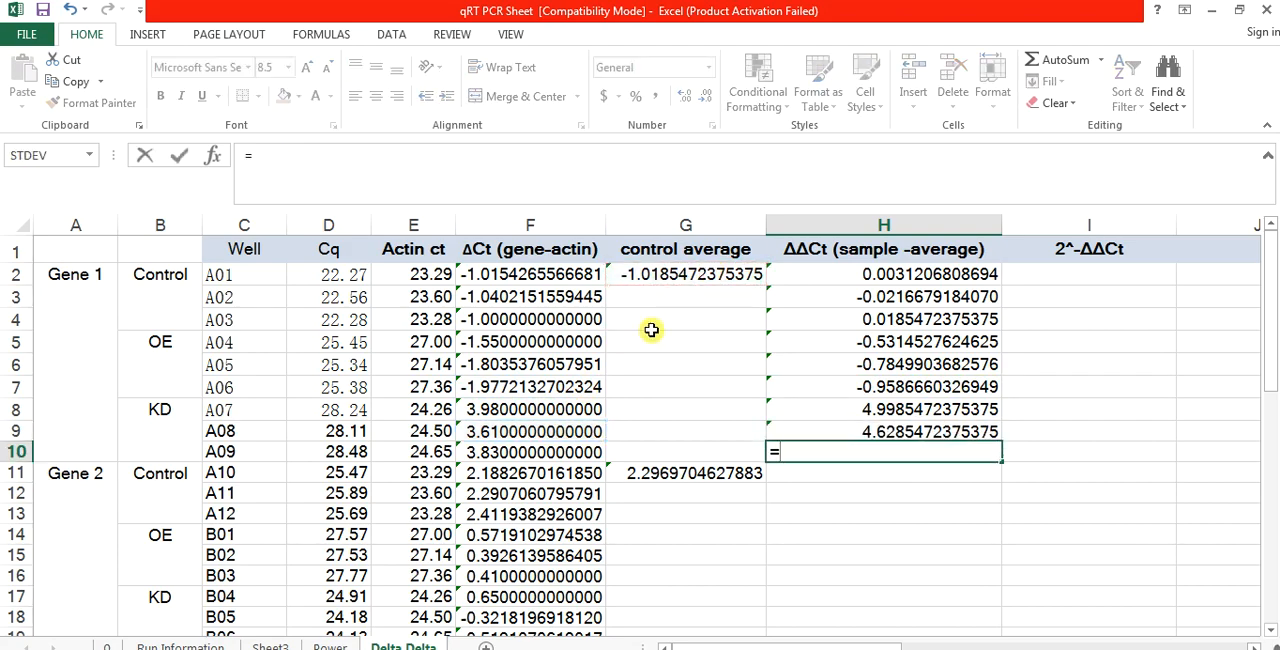
click(540, 453)
text(-)
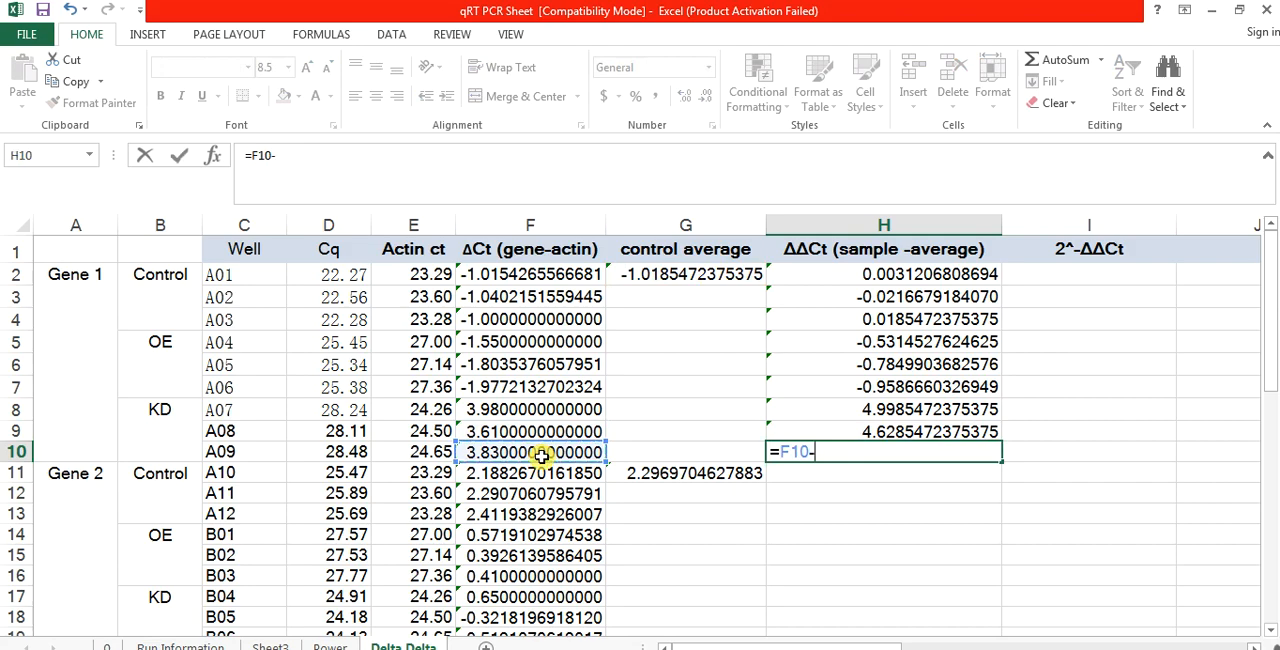
click(692, 273)
key(Return)
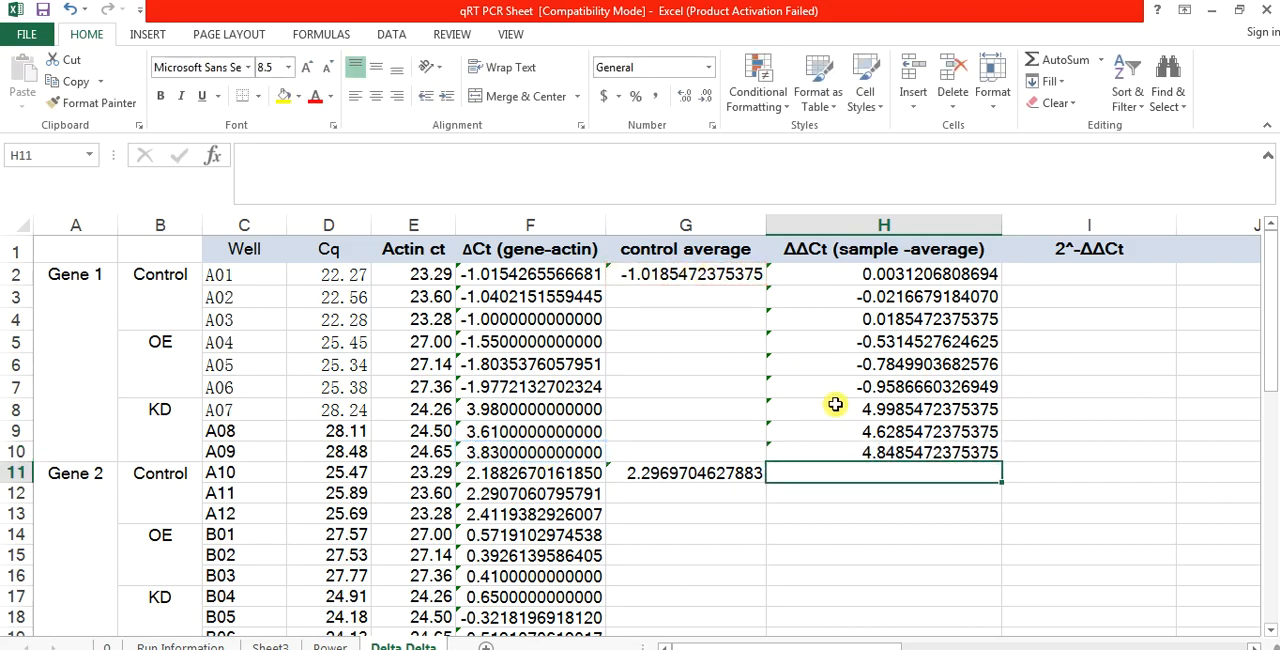
Step: Calculate ΔΔCt for Gene 2 control well A10 in H11 with the formula =F11-G11
text(=)
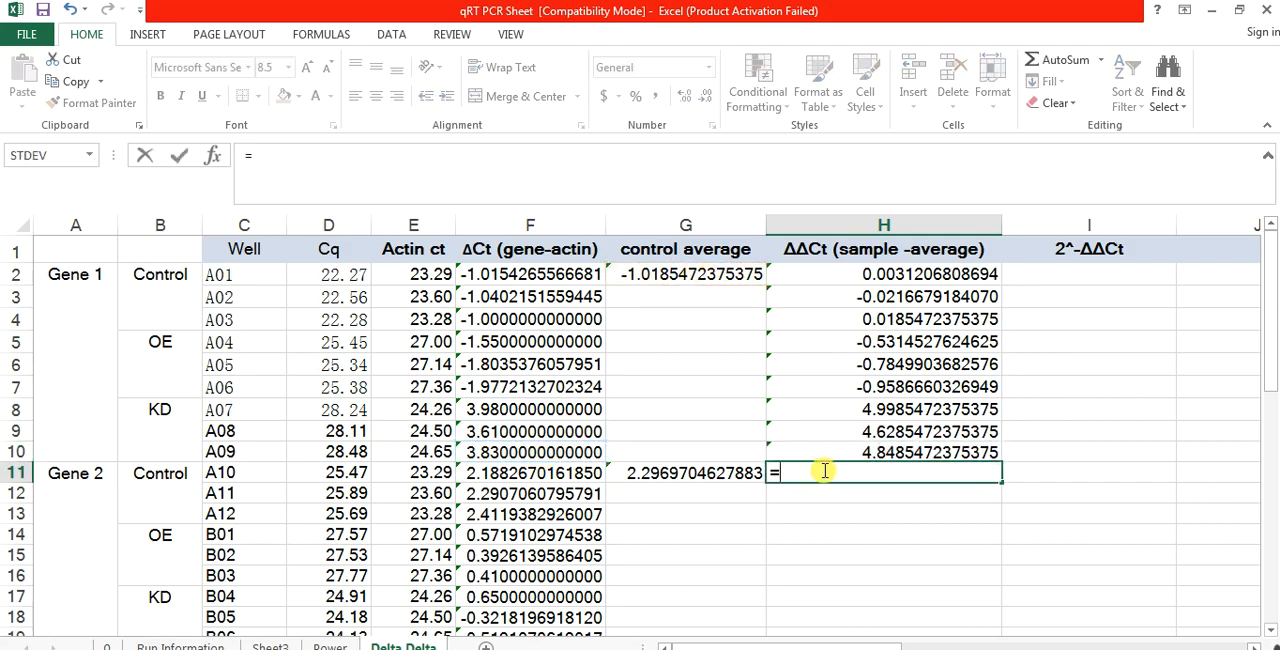
click(553, 474)
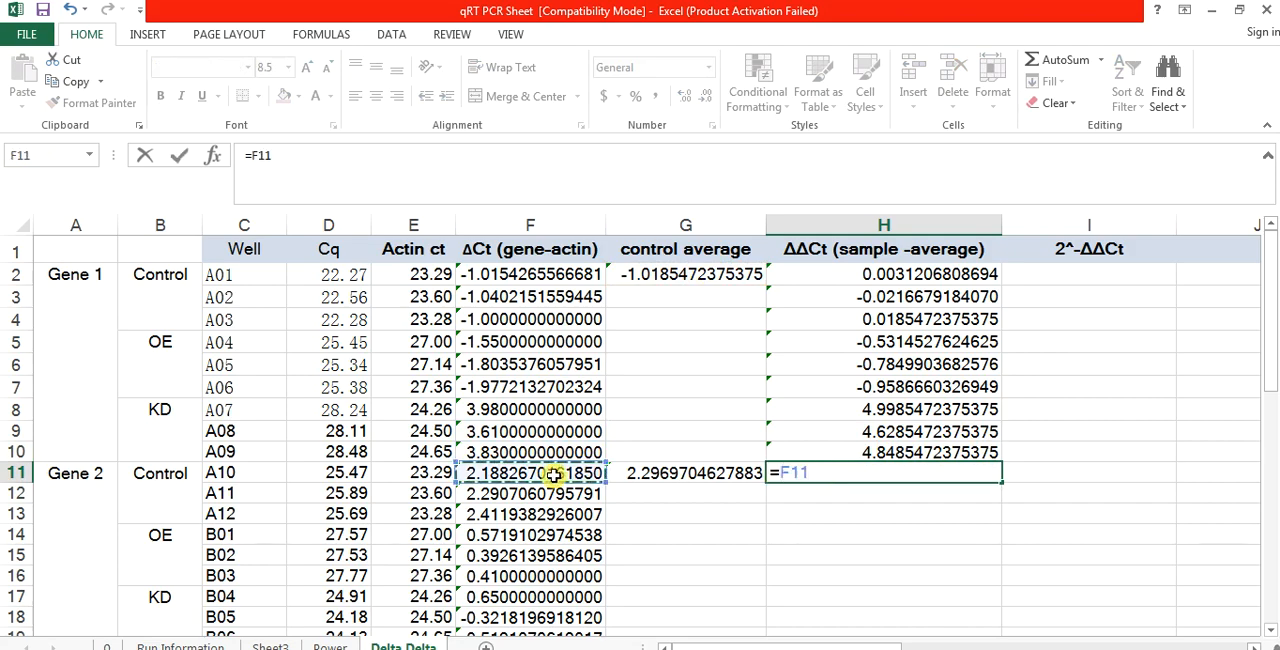
text(-)
click(669, 476)
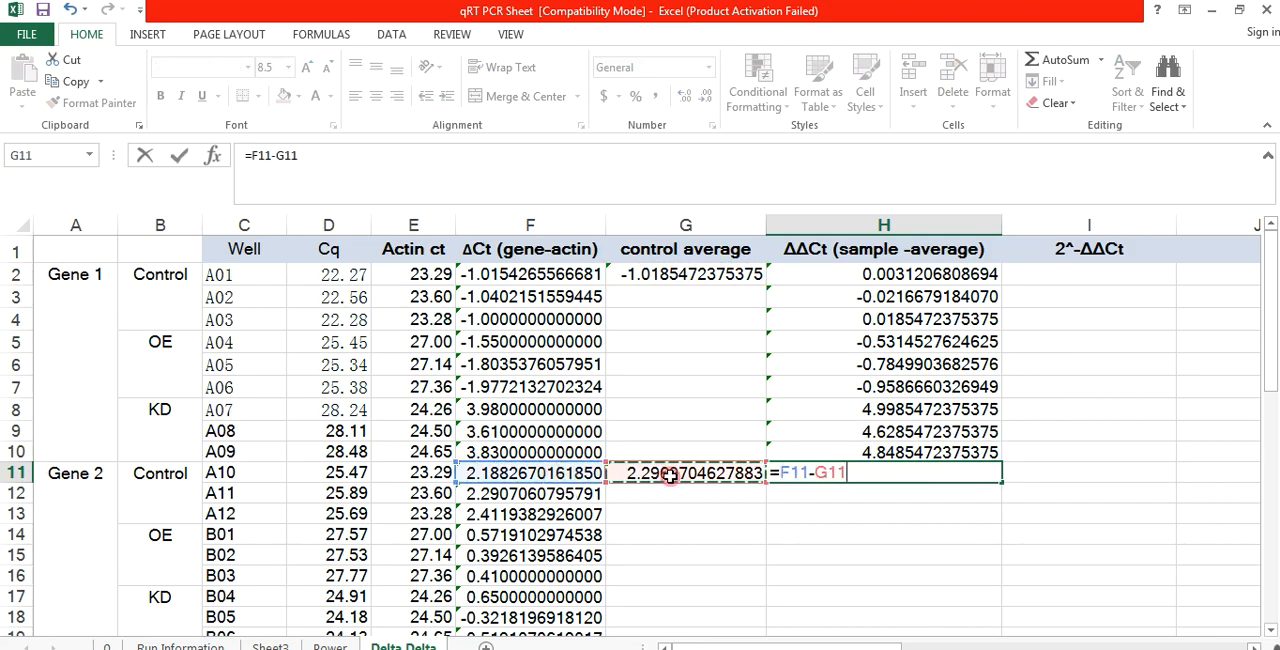
key(Return)
Step: Calculate ΔΔCt for Gene 2 control well A11 in H12 with the formula =F12-G11
text(=)
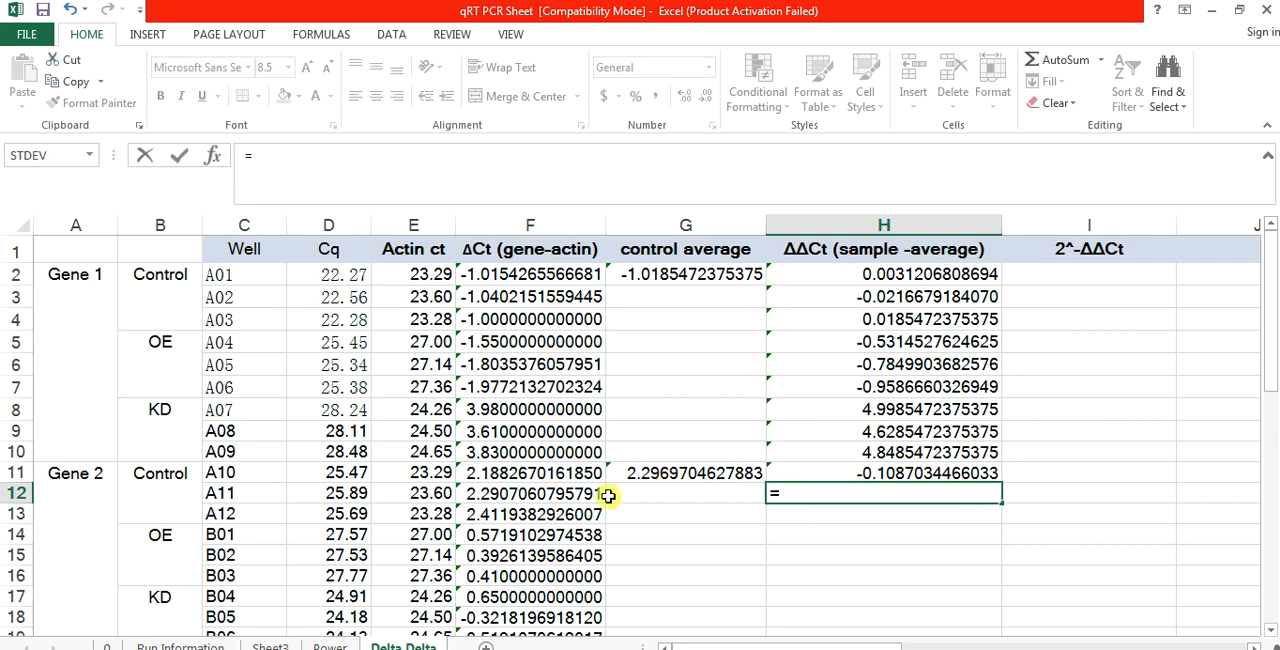
click(572, 500)
text(-)
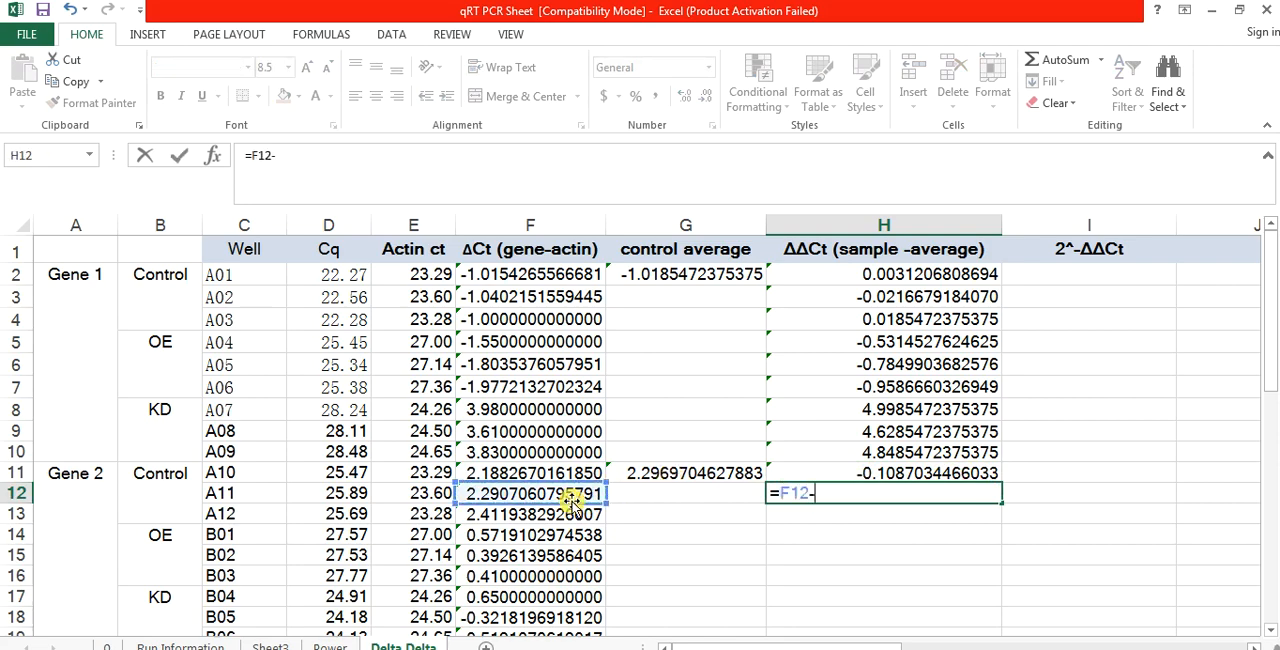
click(678, 472)
key(Return)
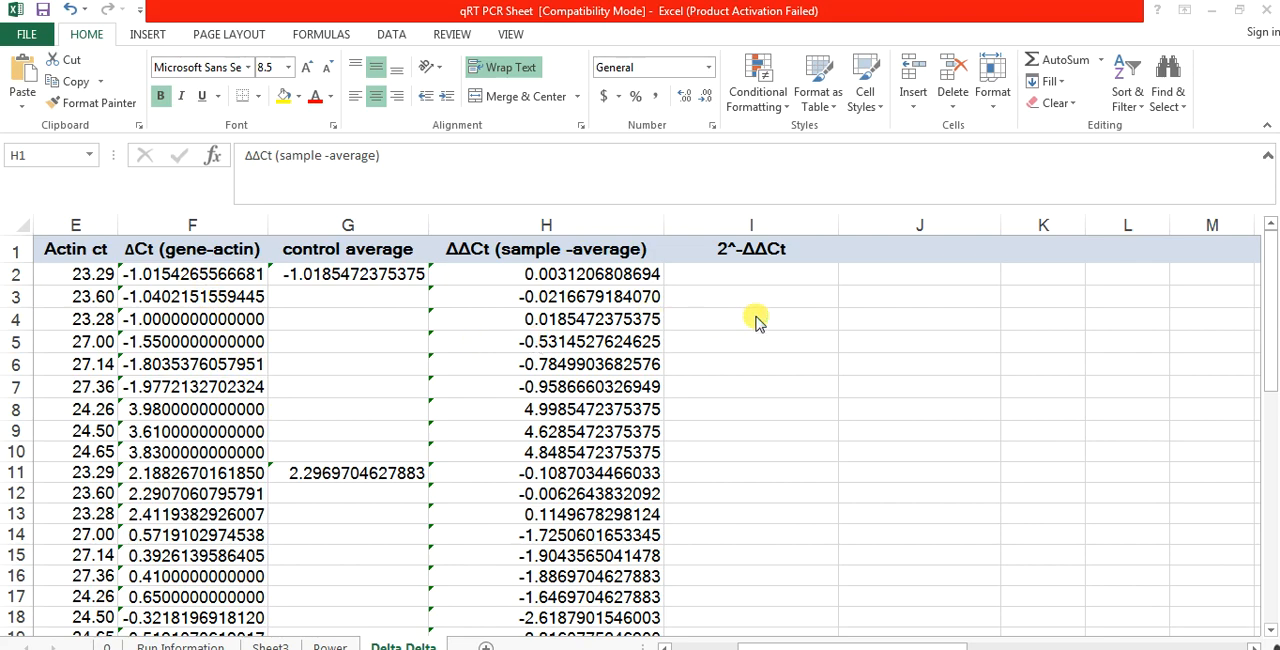
Step: Calculate the first 2^-ΔΔCt value in I2 with the formula =2^-H2
click(709, 276)
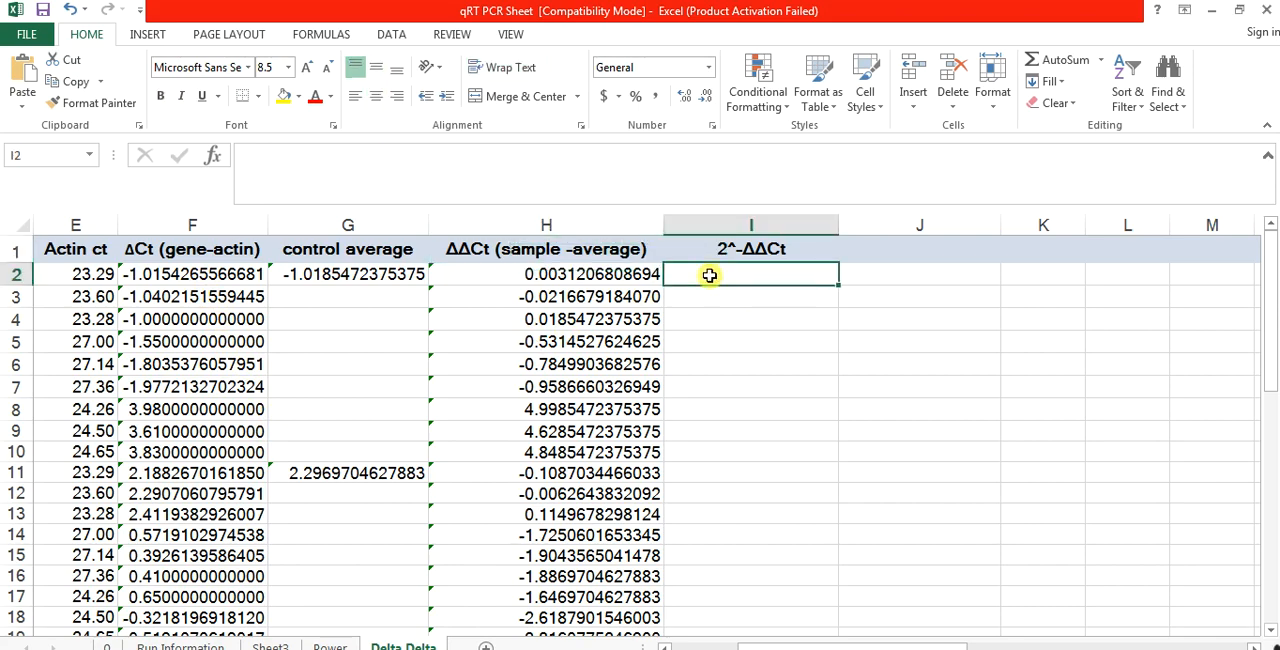
text(=2)
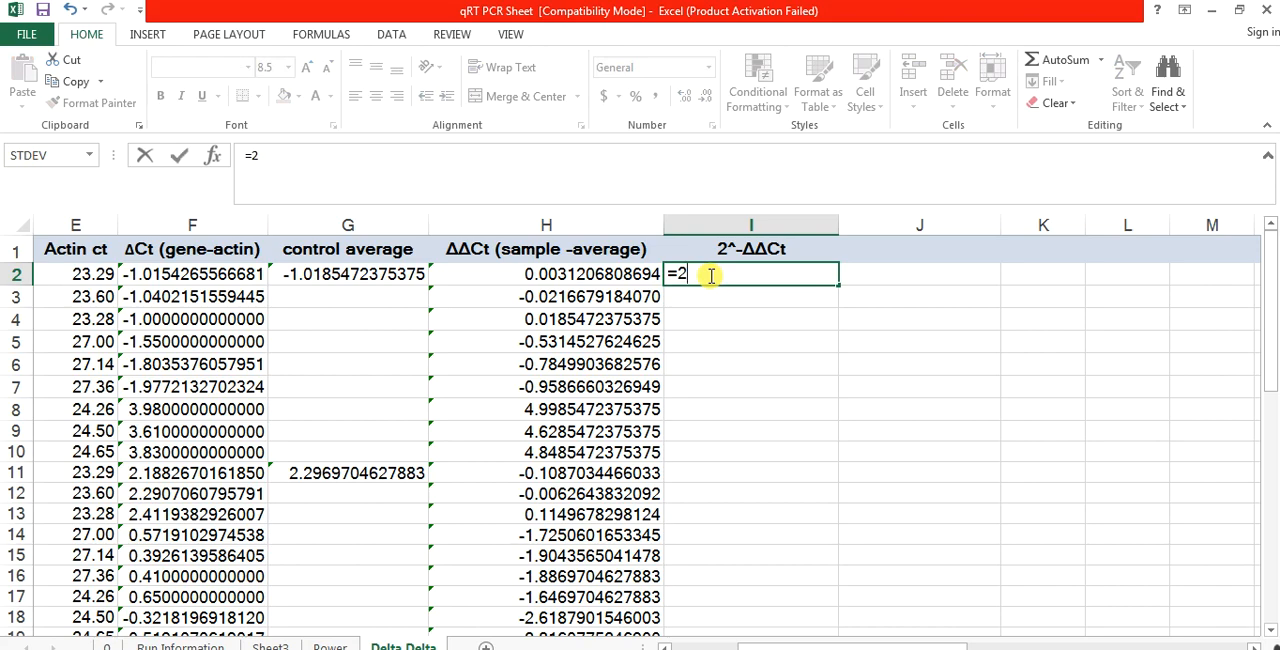
text(^-)
click(548, 273)
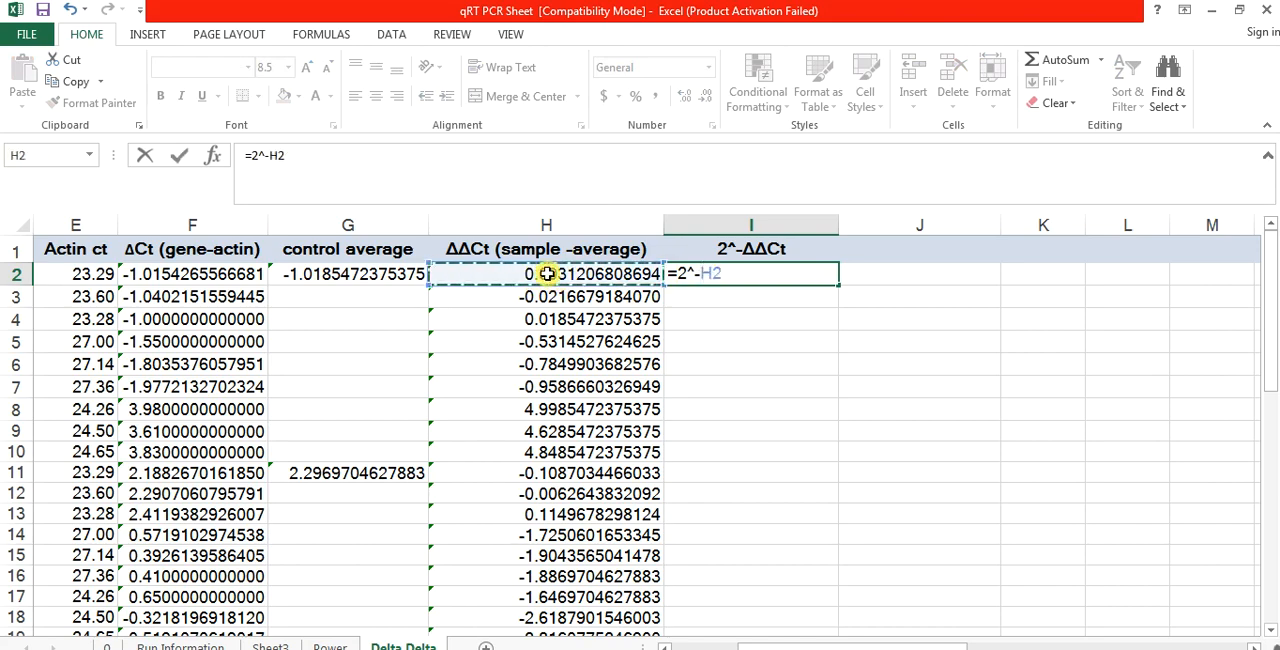
key(Return)
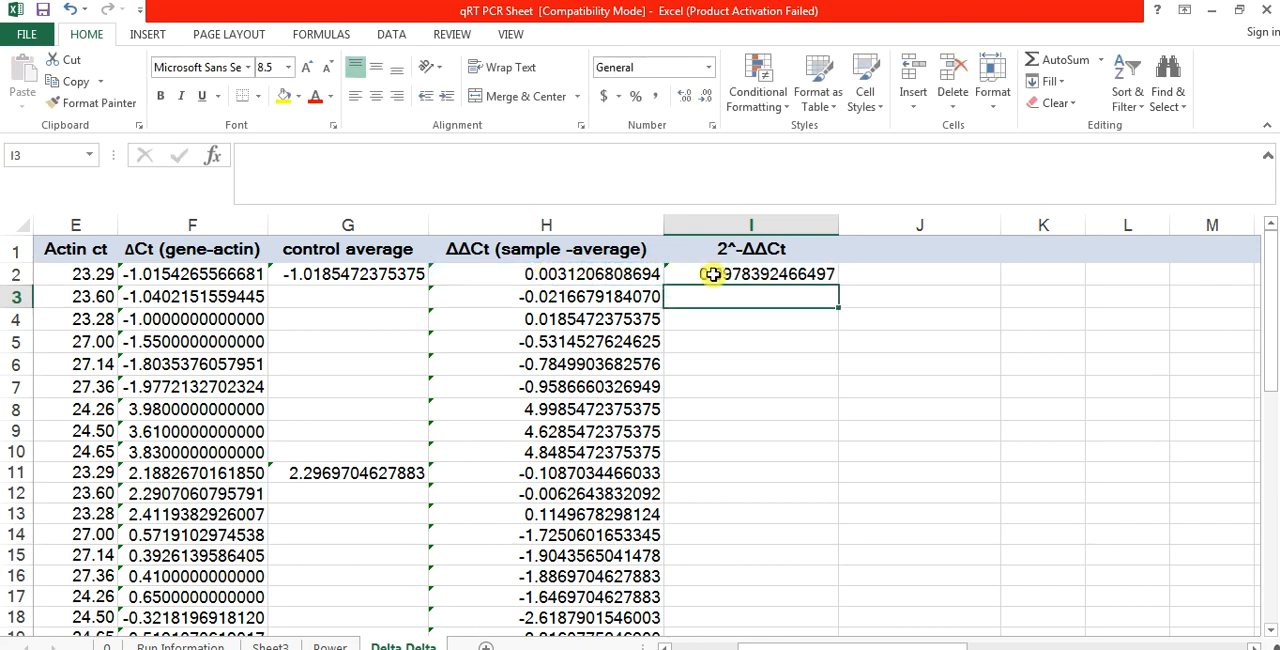
Step: Fill the 2^-ΔΔCt formula from I2 down through I37 for all remaining samples
click(812, 273)
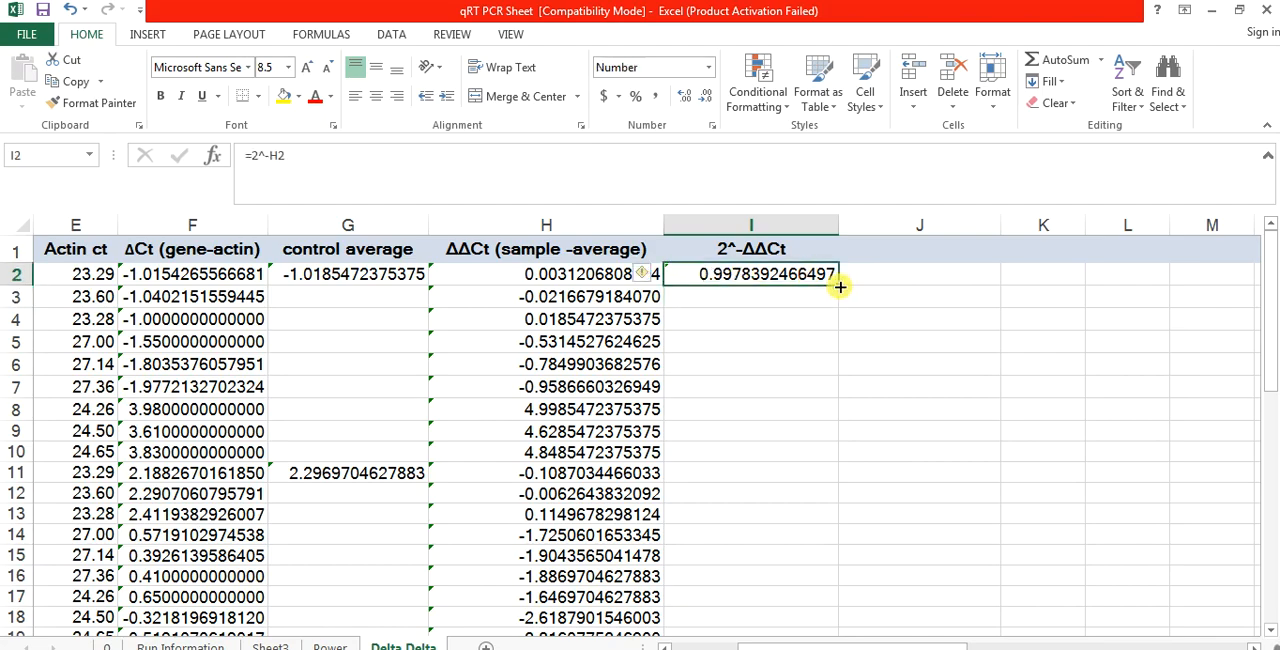
drag(840, 287, 826, 466)
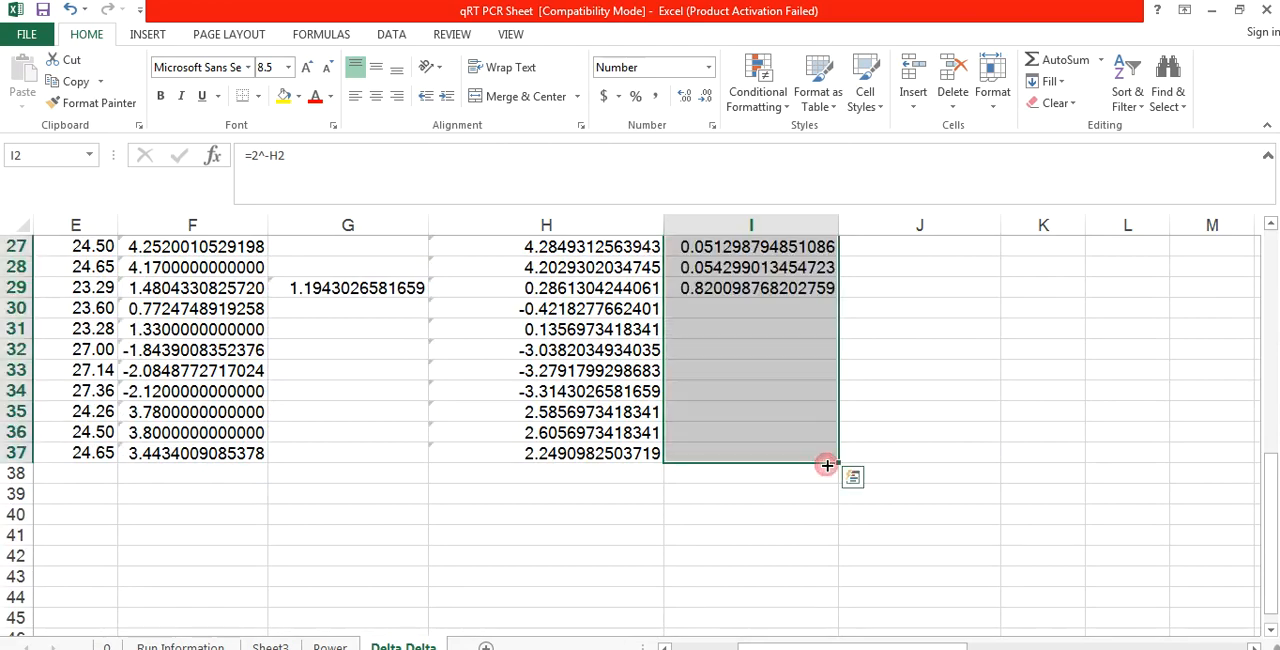
click(926, 388)
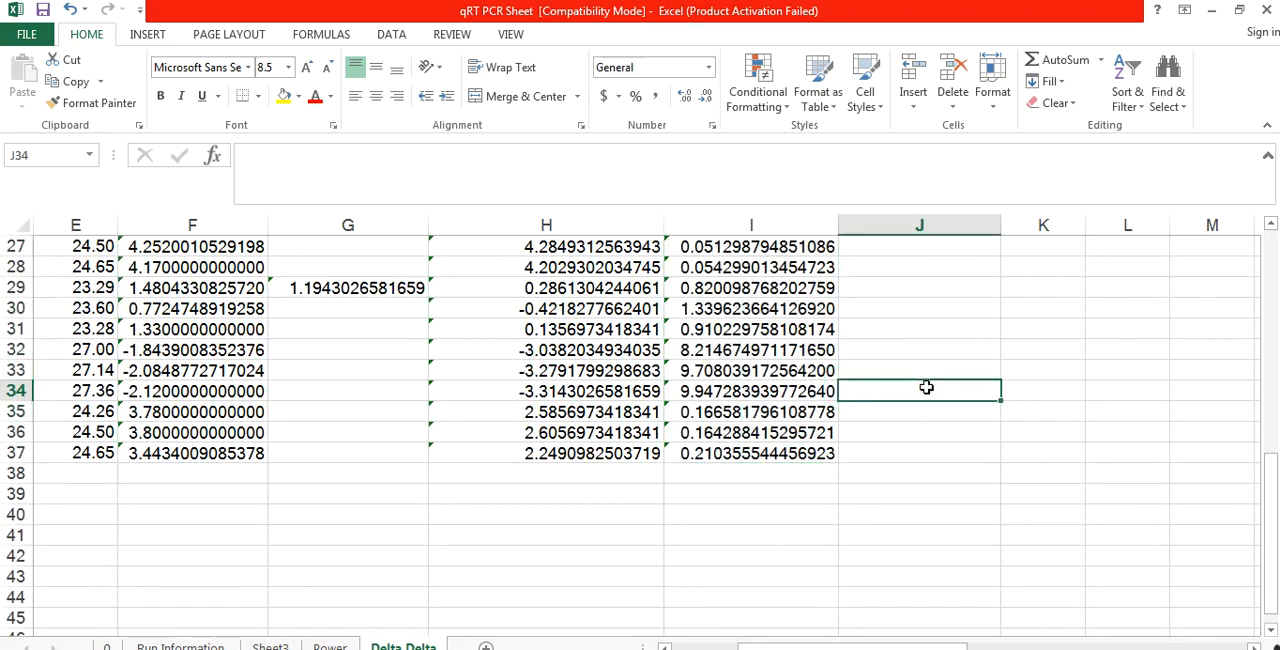
Step: Add the column header "average fold expression" in cell J1
key(ctrl+Up)
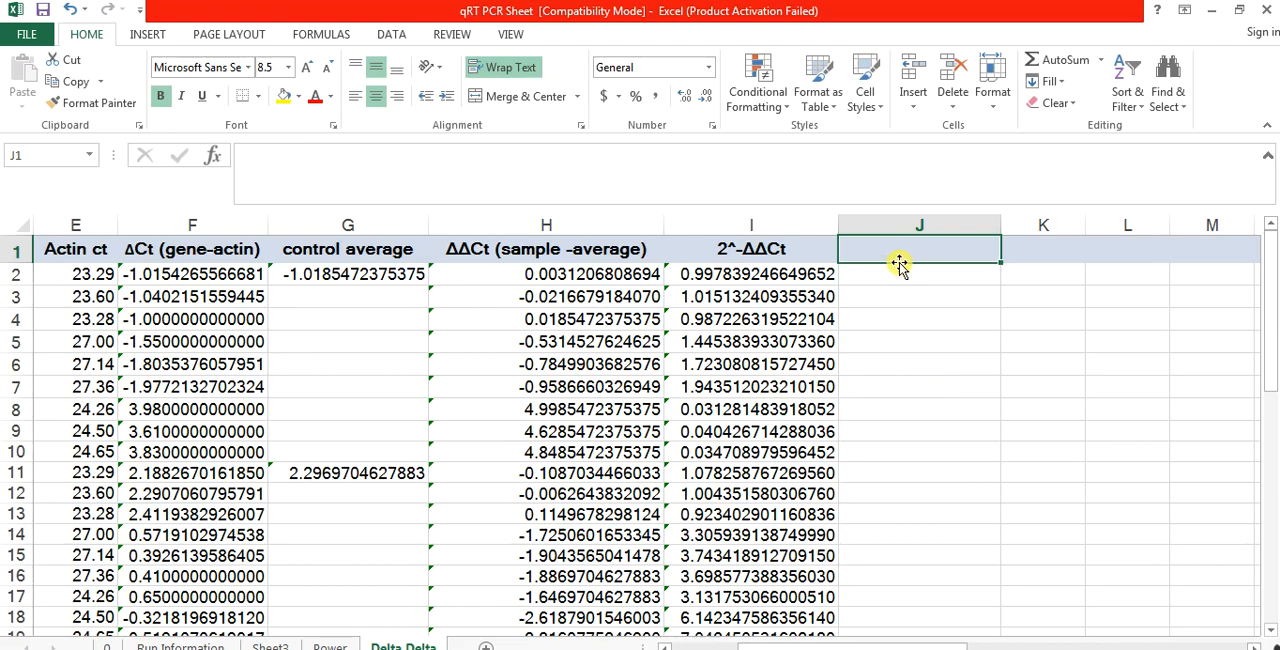
text(average)
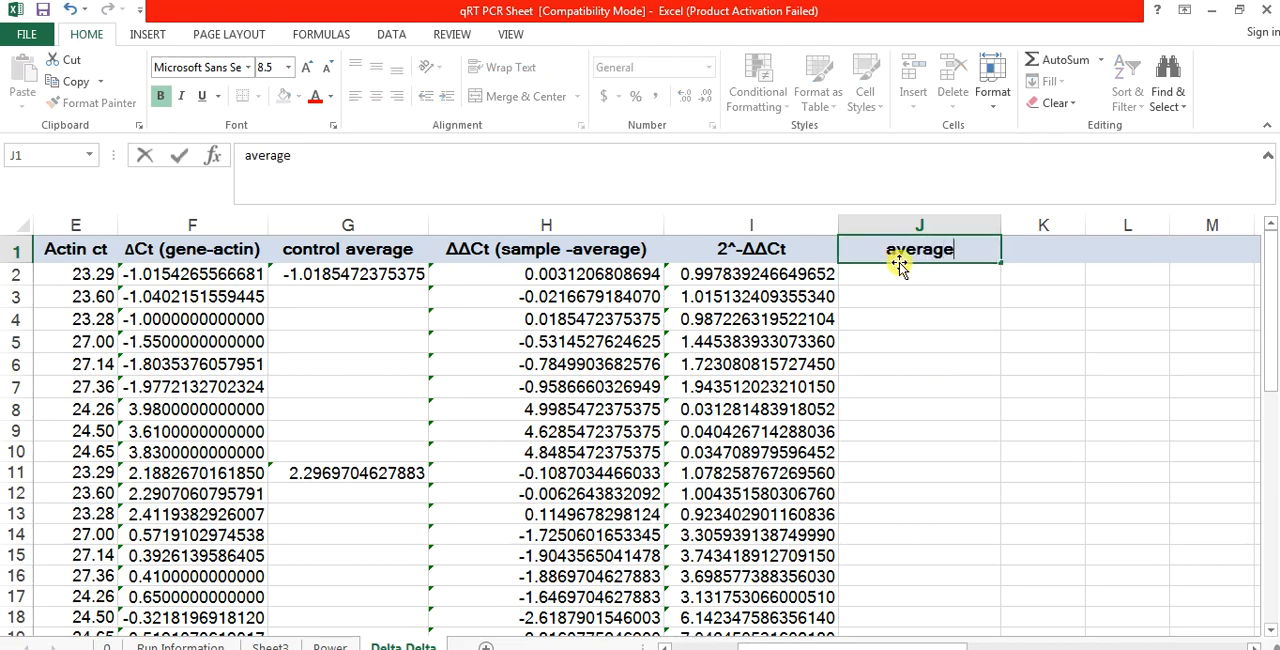
text( fold expressio)
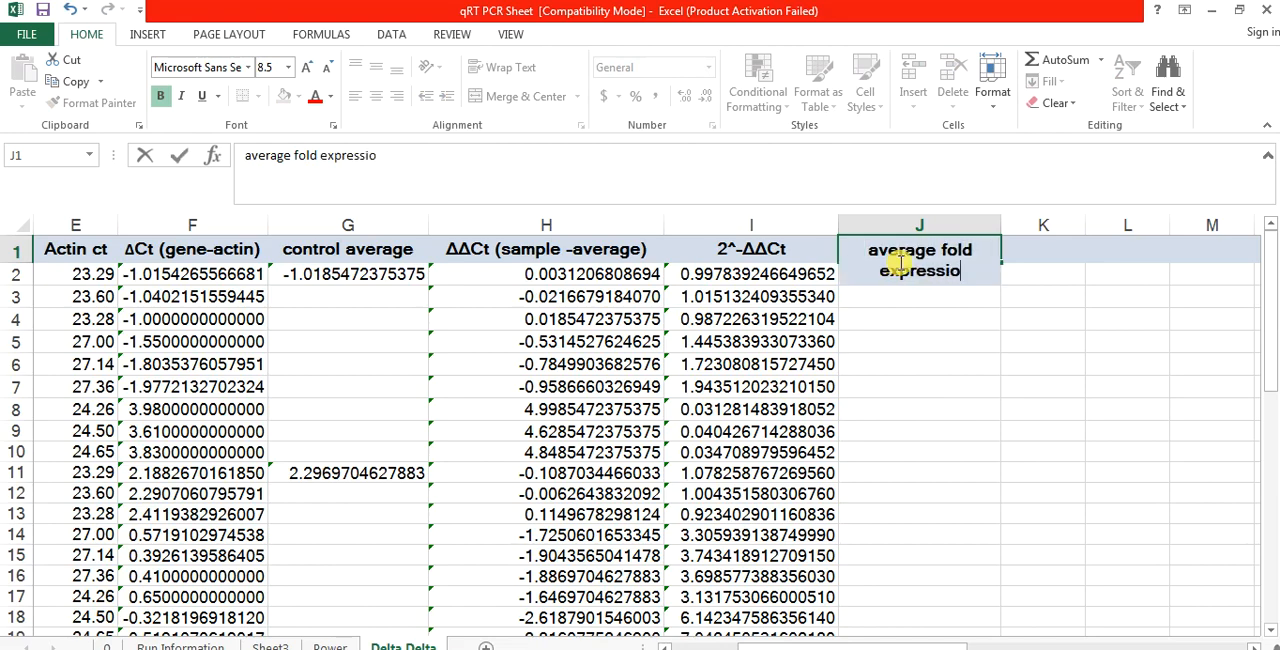
text(n)
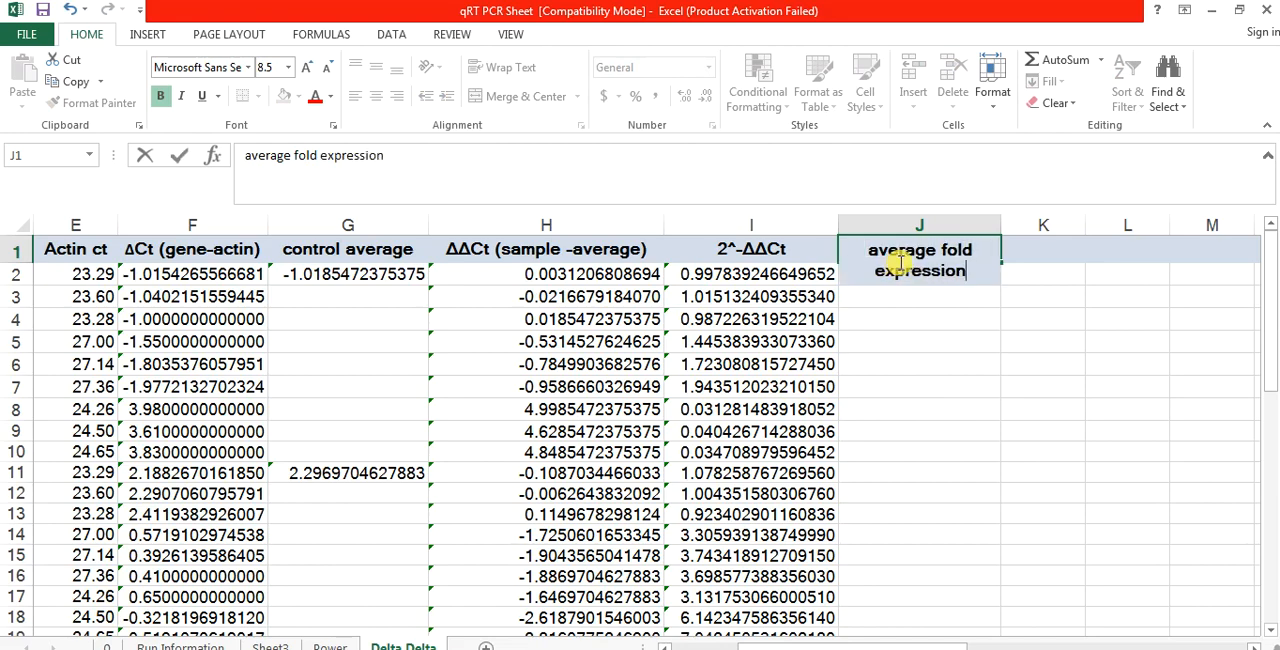
click(942, 339)
Step: Calculate the average fold expression for the Gene 1 control in J2 with =AVERAGE(I2:I4)
click(887, 279)
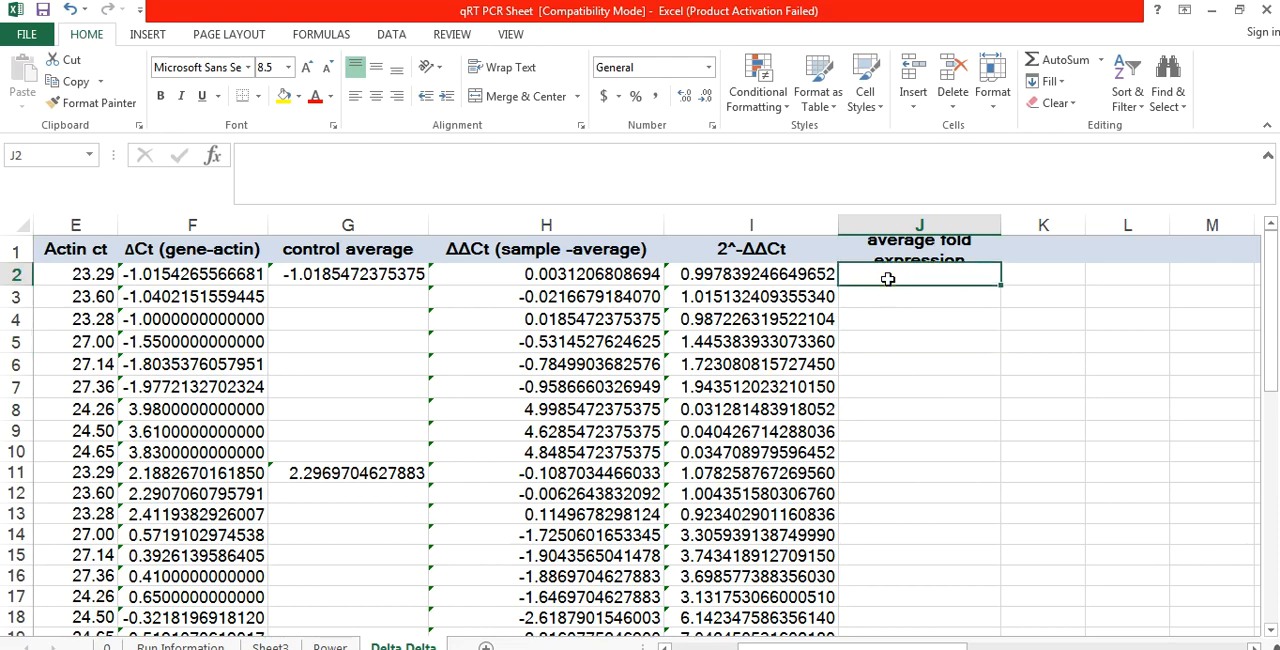
text(=ave)
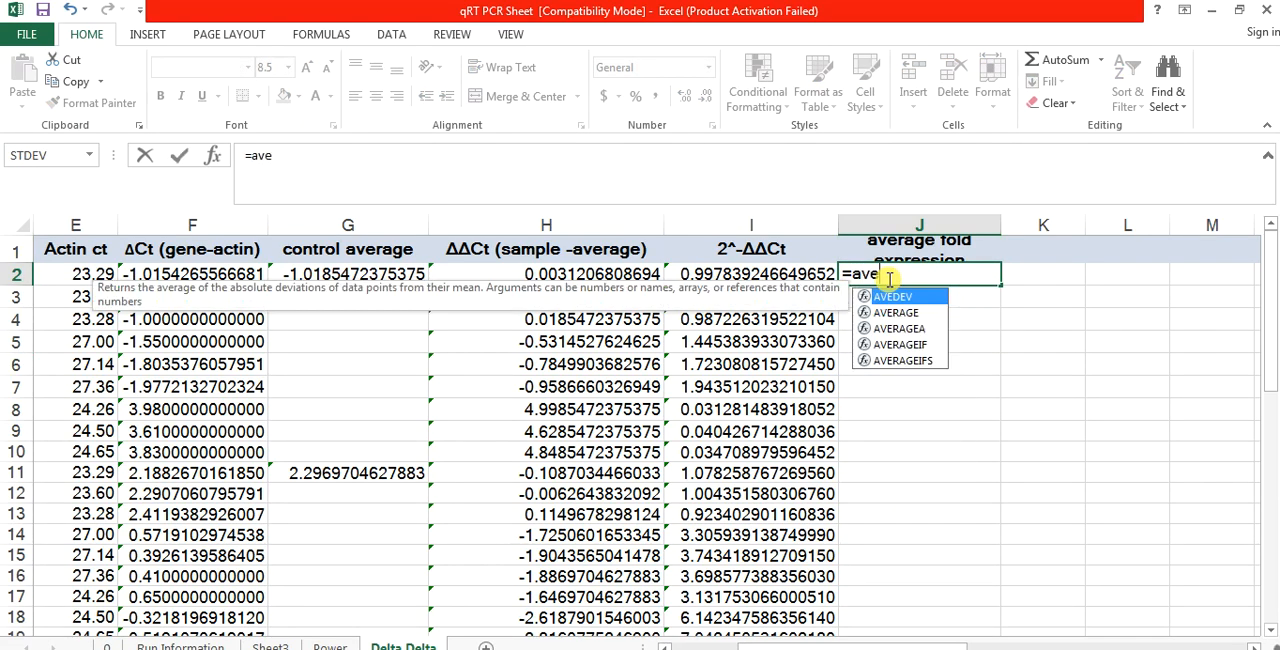
text(rage)
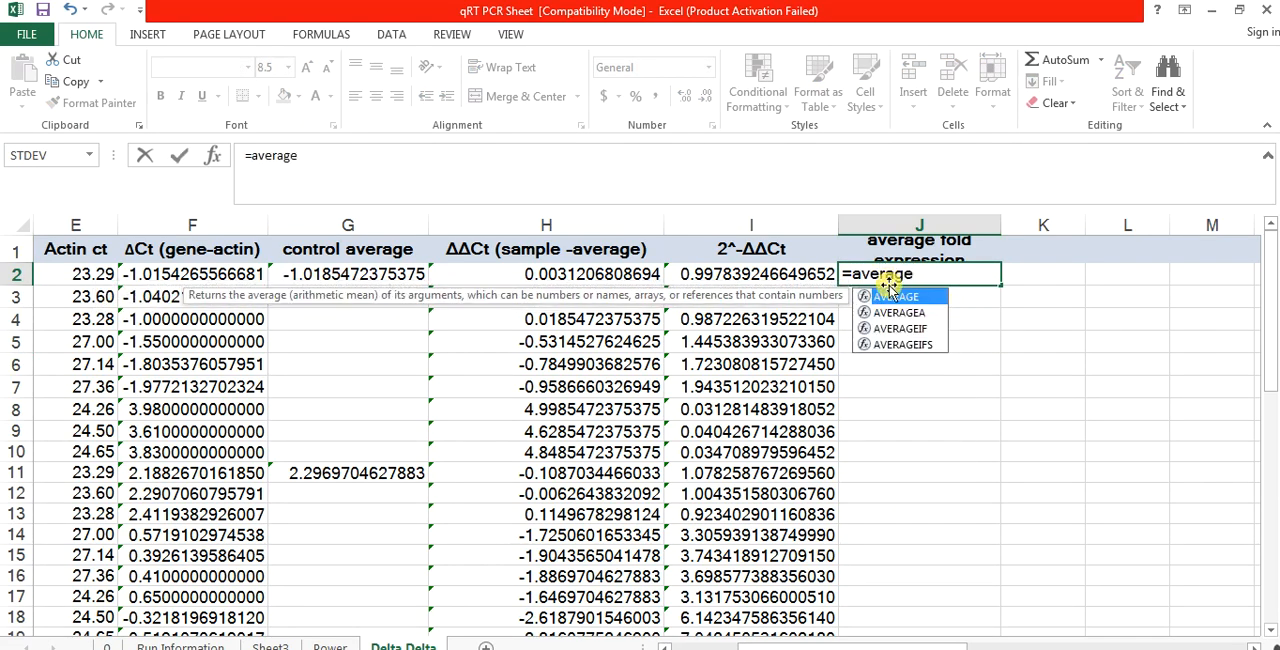
double_click(893, 300)
drag(765, 274, 765, 322)
key(Return)
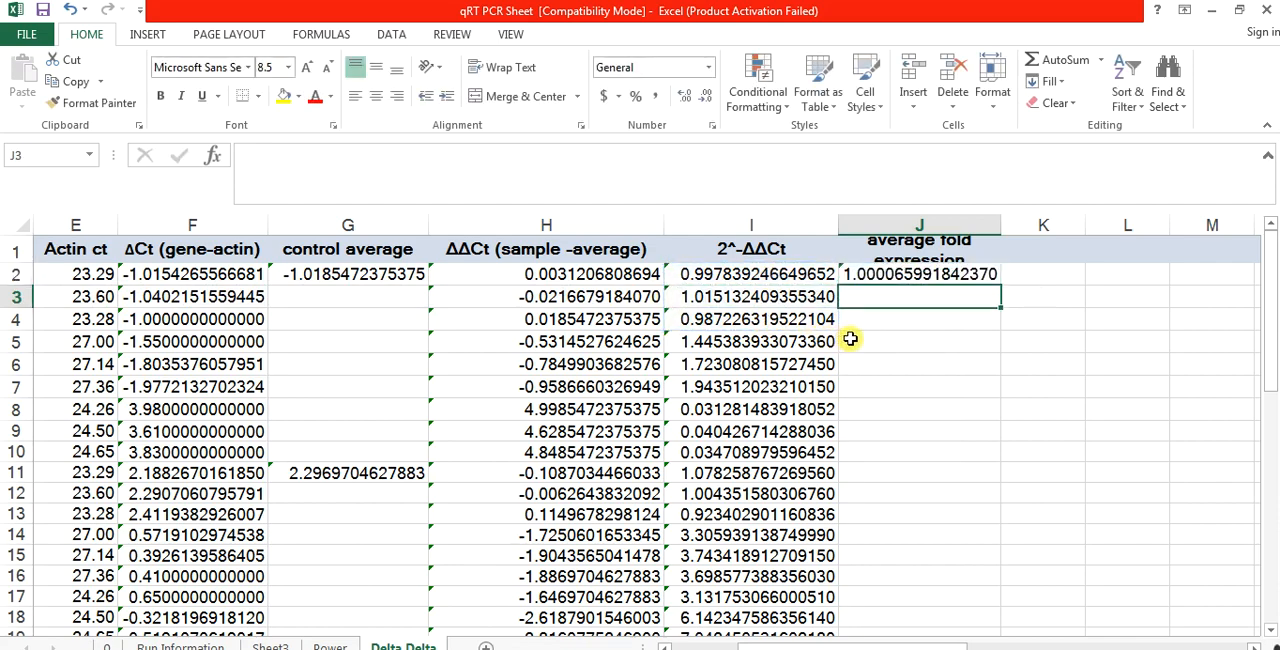
Step: Calculate the average fold expression for the Gene 1 OE samples in J5 with =AVERAGE(I5:I7)
click(861, 341)
click(861, 341)
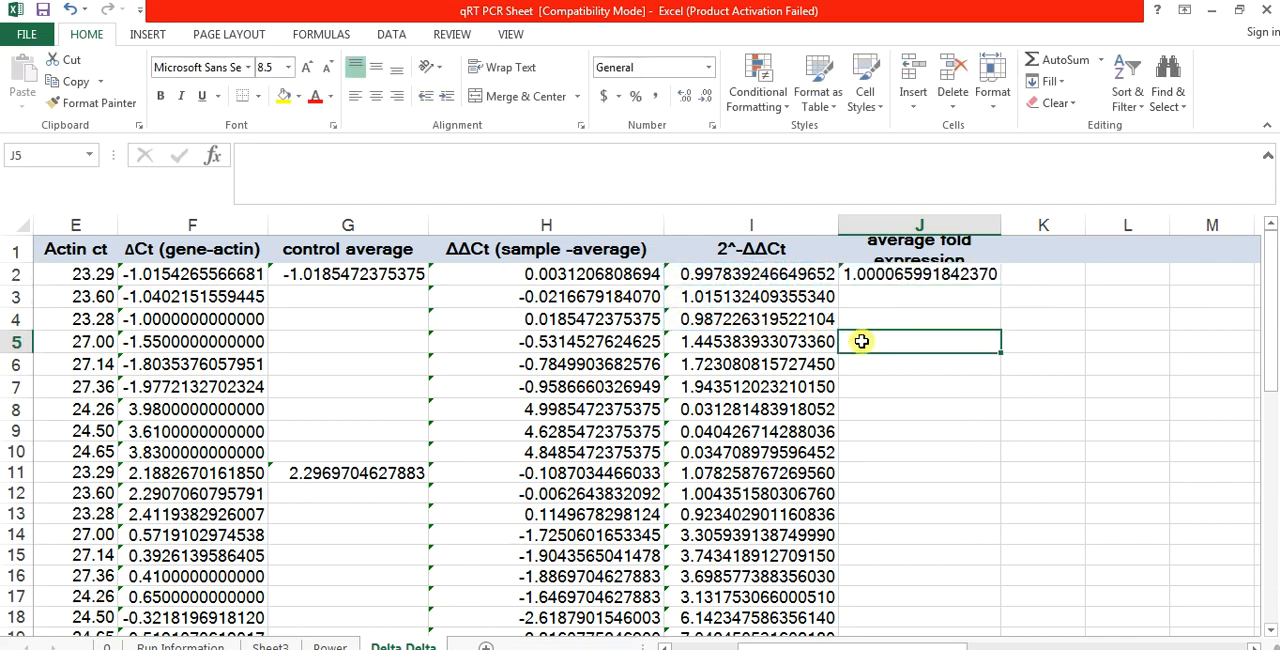
text(=average)
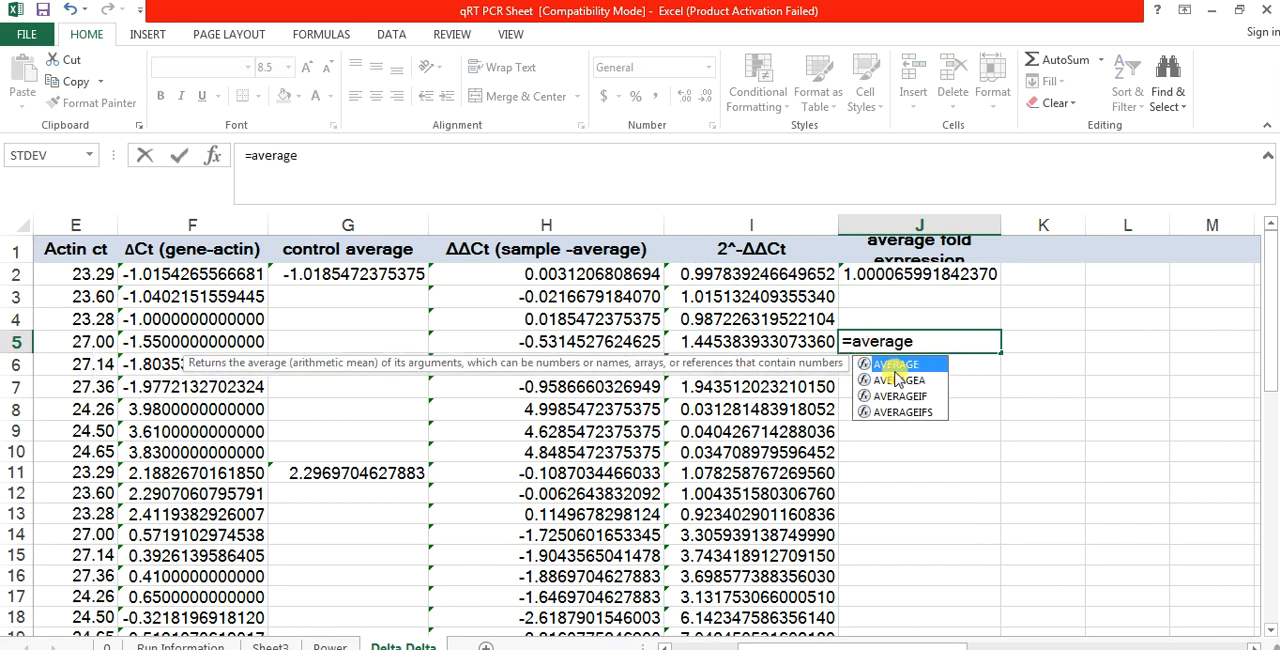
double_click(895, 365)
drag(795, 341, 797, 386)
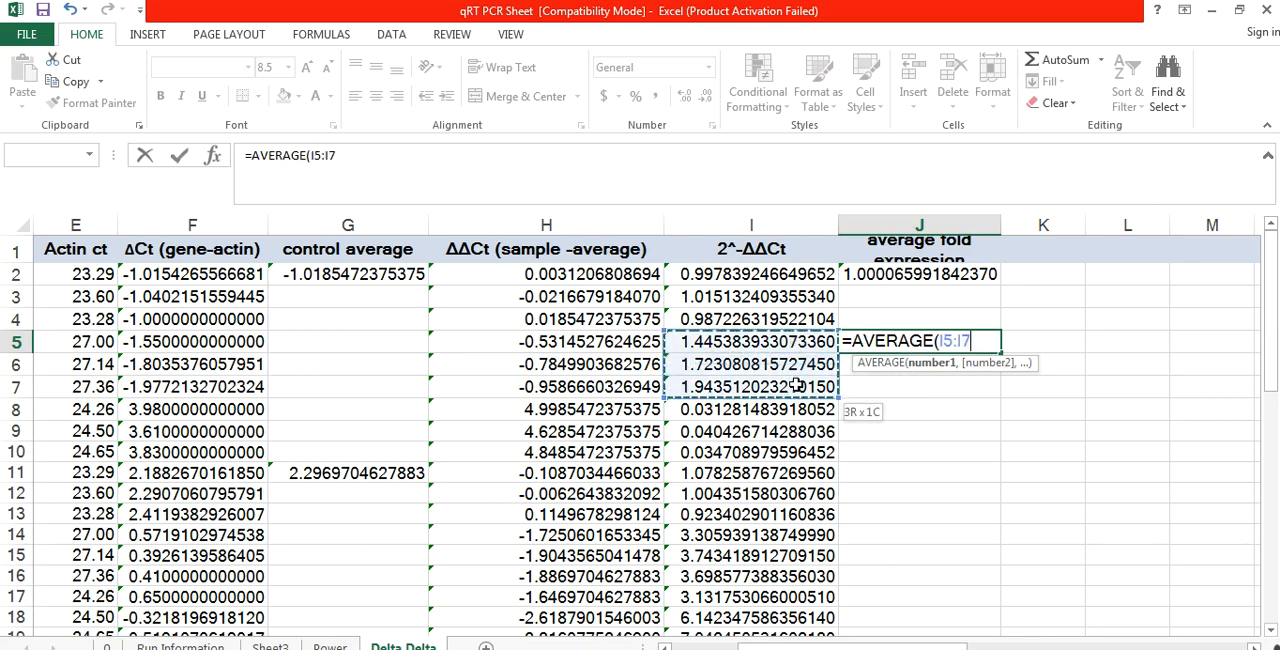
key(Return)
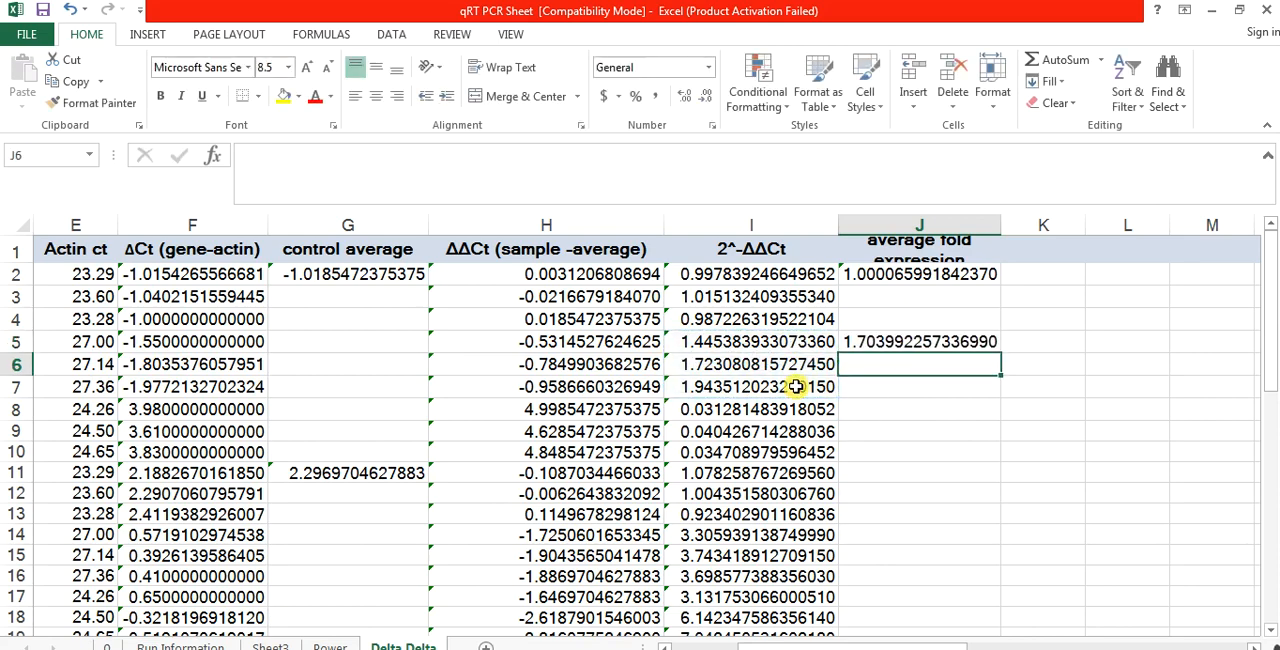
Step: Calculate the average fold expression for the Gene 1 KD samples in J8 with =AVERAGE(I8:I10)
click(887, 412)
text(=)
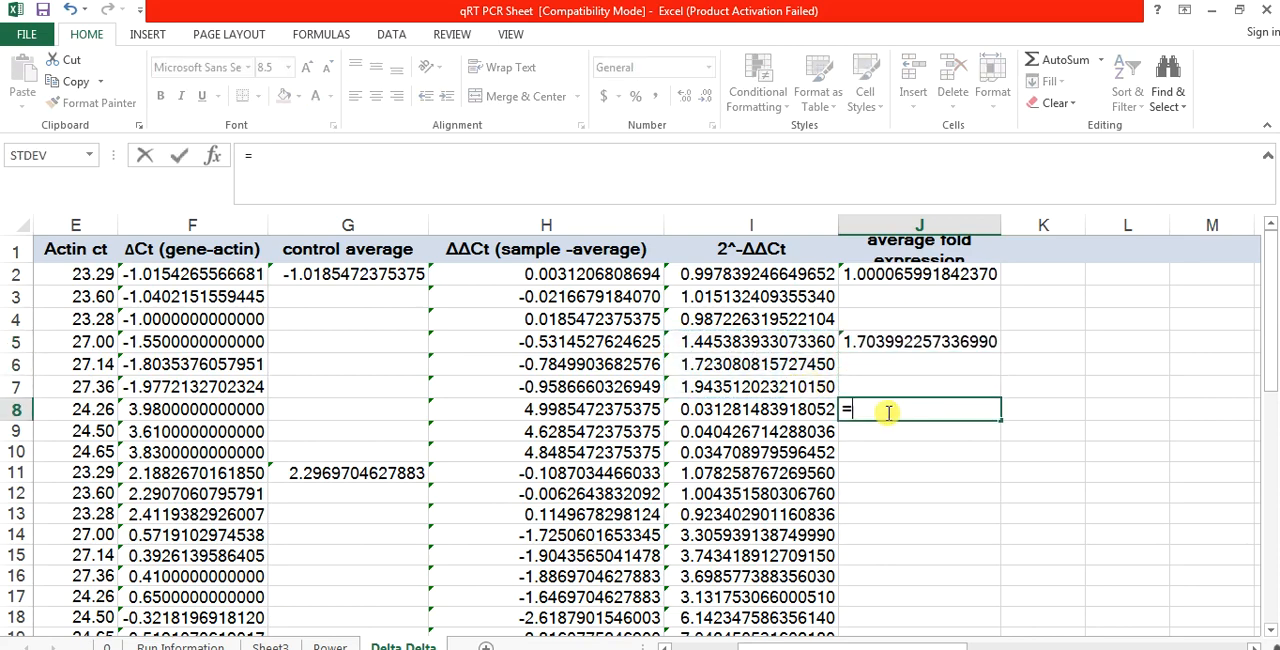
text(Average)
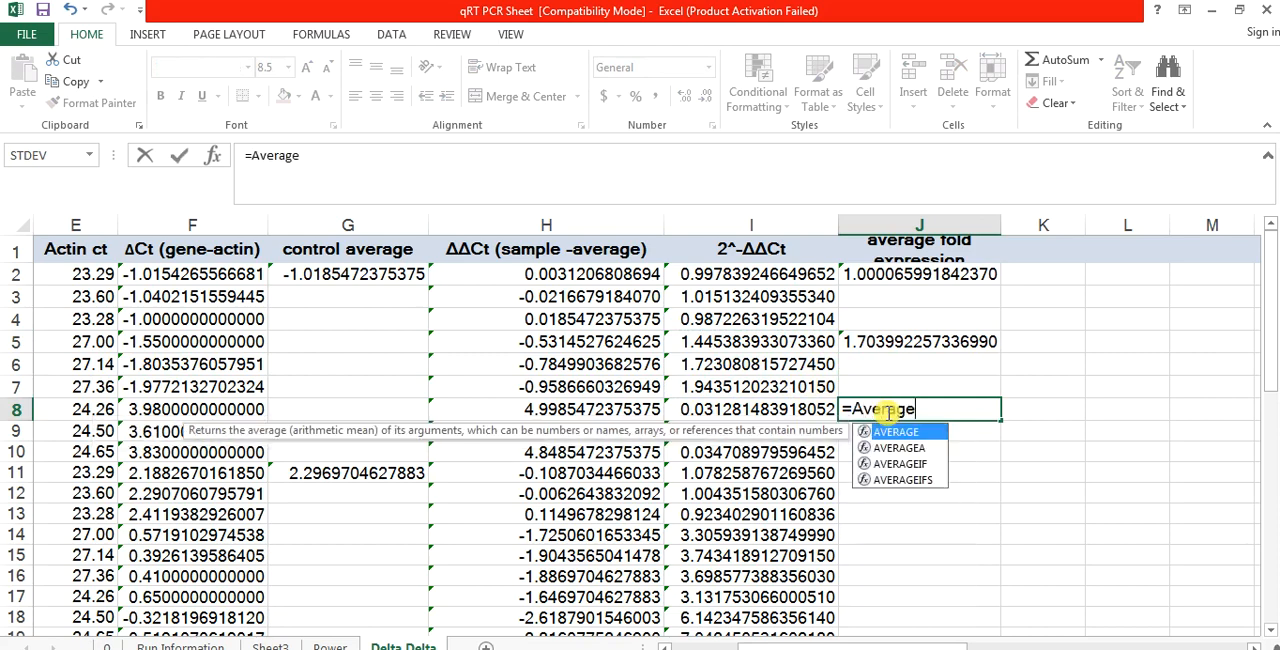
double_click(893, 431)
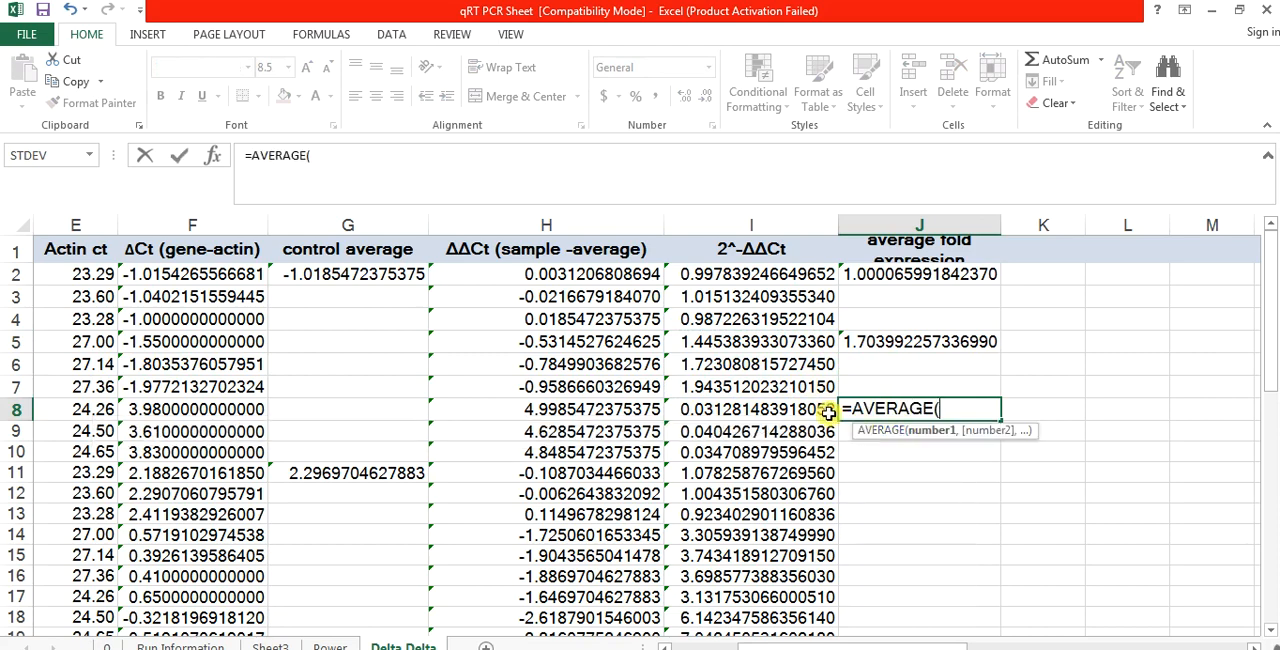
click(805, 410)
drag(805, 410, 805, 450)
key(Return)
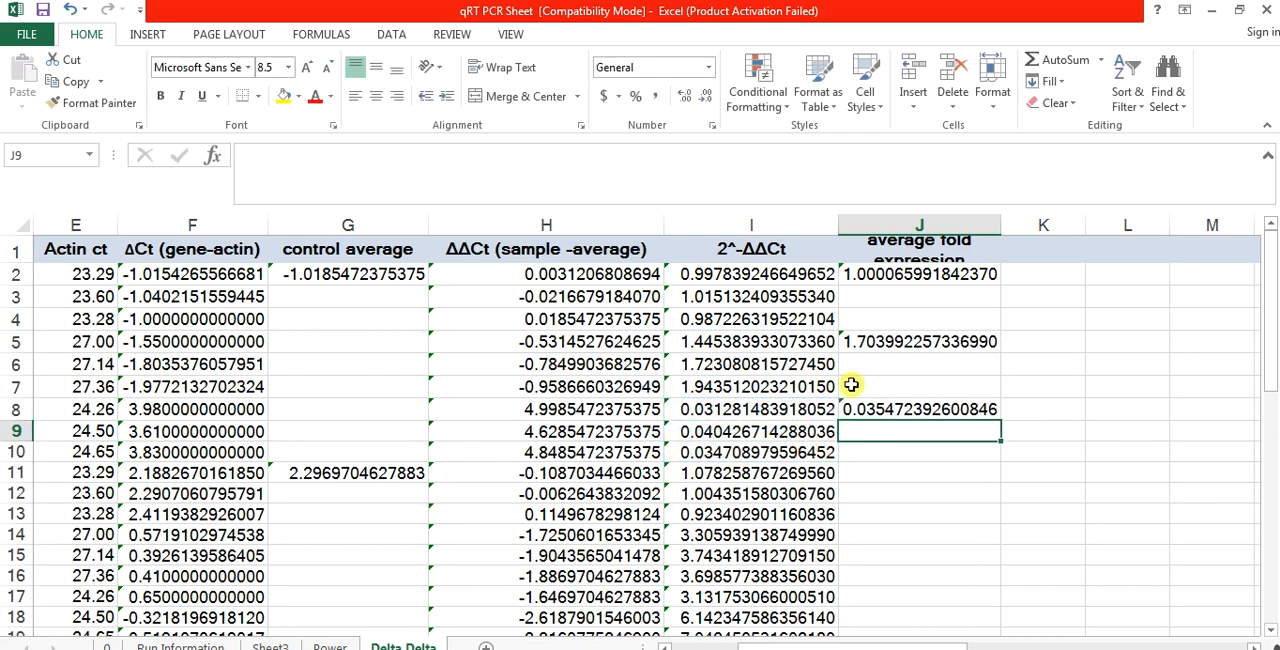
Step: Copy the Gene 1 average formulas in J2:J10 and paste them at J11 for Gene 2
drag(902, 276, 897, 449)
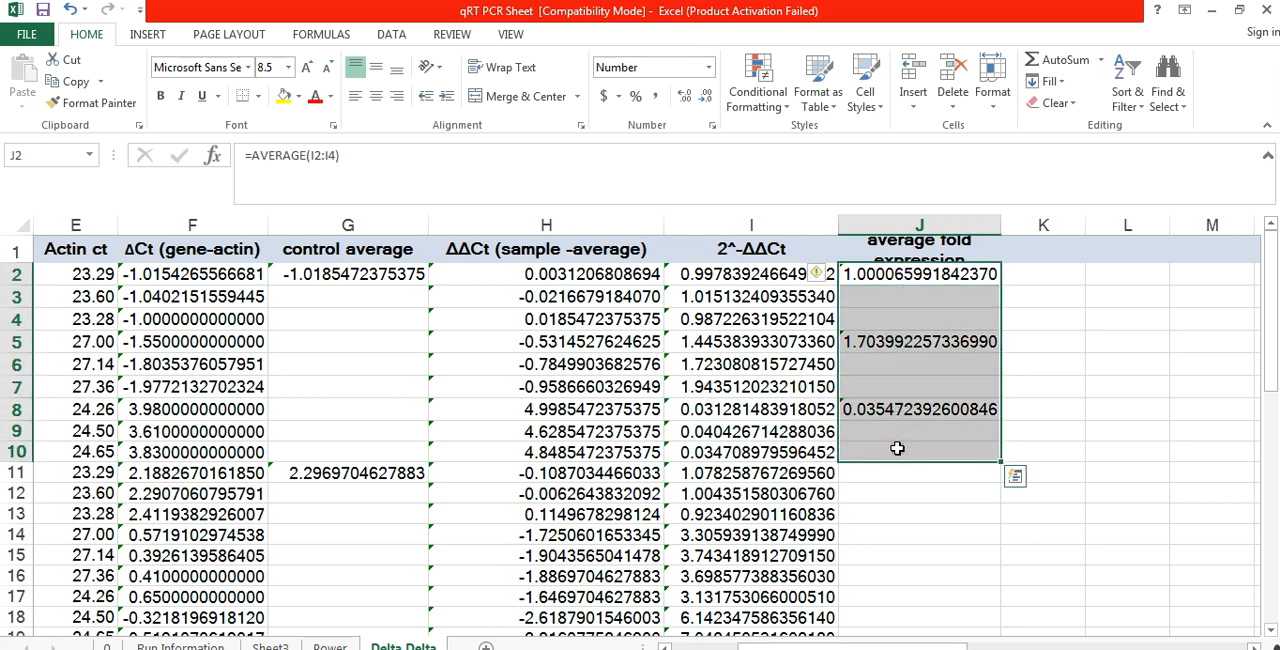
key(ctrl+c)
click(886, 473)
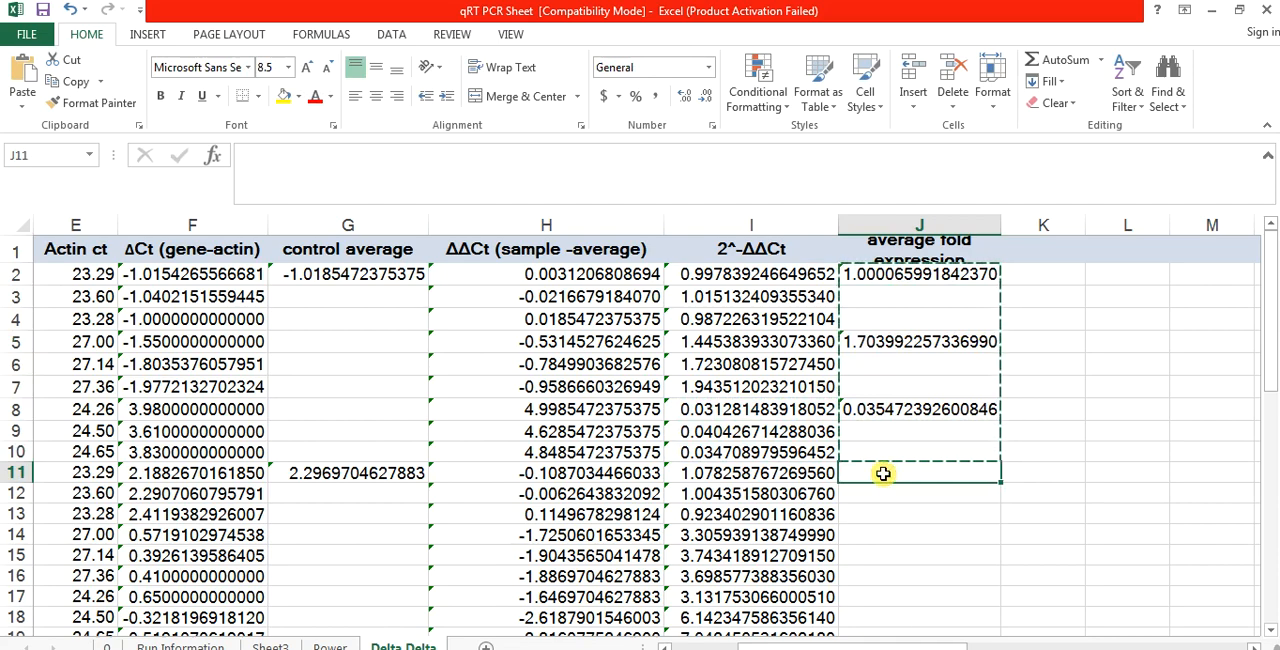
key(ctrl+v)
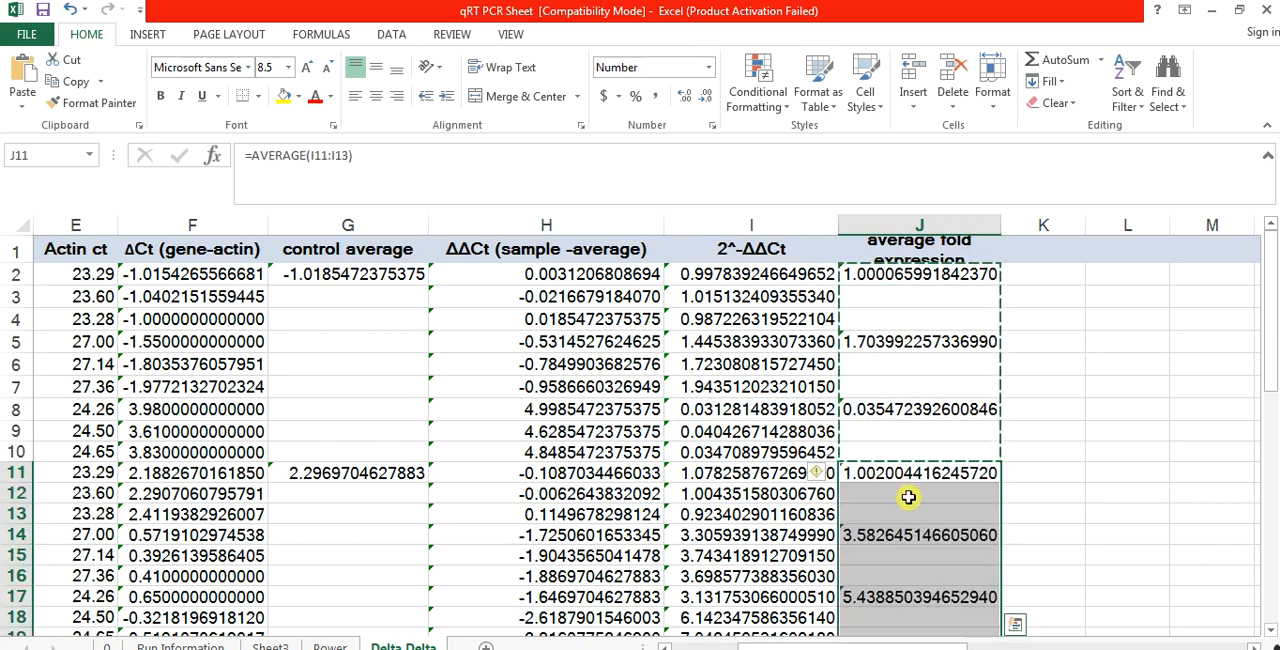
Step: Paste the copied block of average formulas at J20 for the third gene's samples
drag(908, 486, 908, 497)
key(Down)
key(Down)
key(Down)
key(Down)
key(Down)
key(Down)
key(Down)
key(Down)
key(Down)
key(Down)
key(Up)
key(Up)
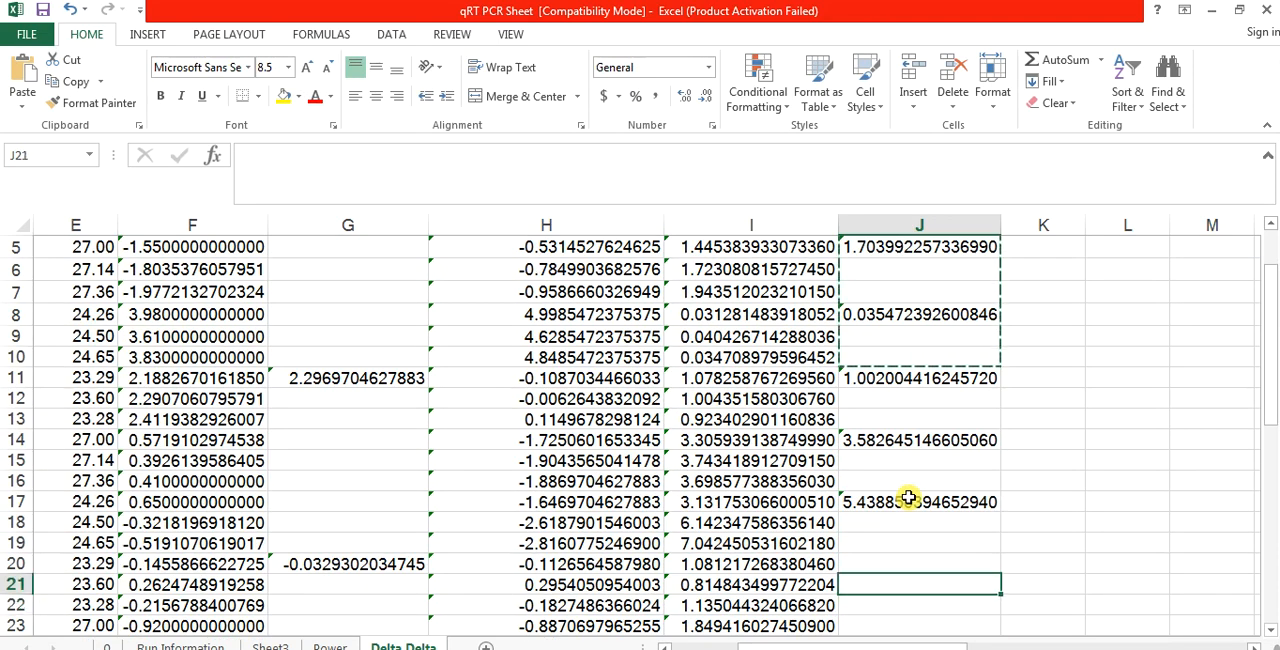
key(ctrl+v)
Step: Paste the copied block of average formulas at J29 for the last gene's samples
key(Down)
key(Down)
key(Down)
key(Down)
key(Down)
key(Down)
key(Down)
key(Down)
key(Down)
key(Down)
key(Down)
key(Down)
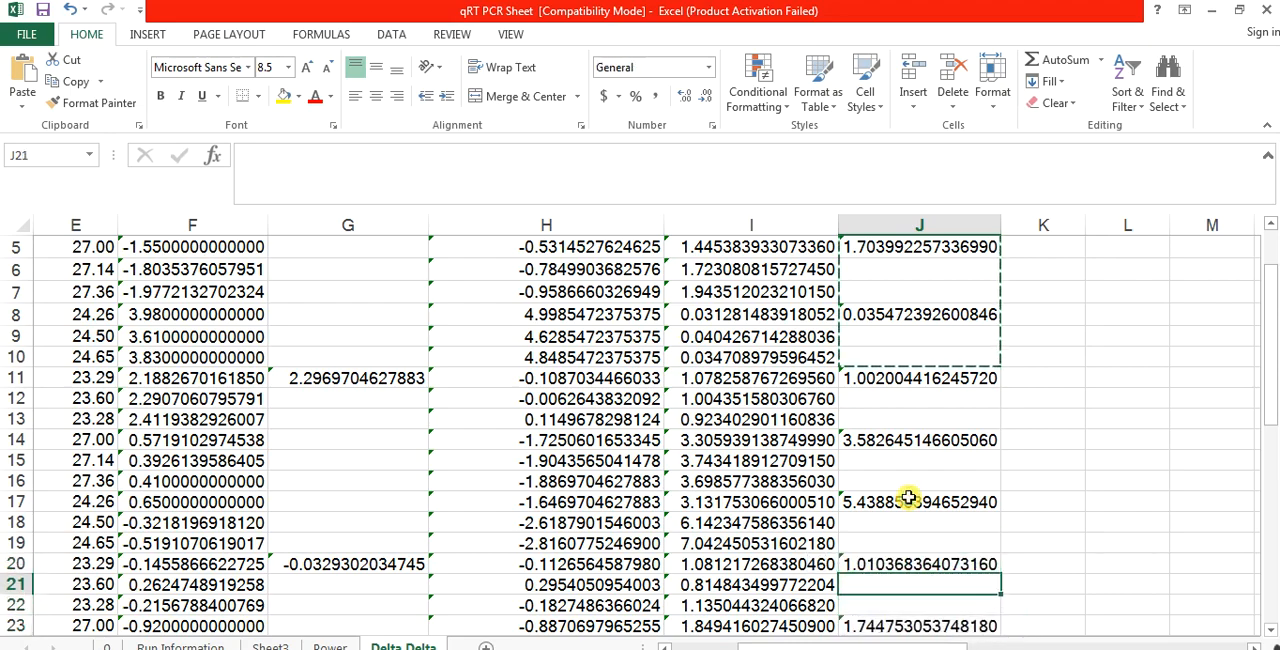
key(Up)
key(Up)
key(Up)
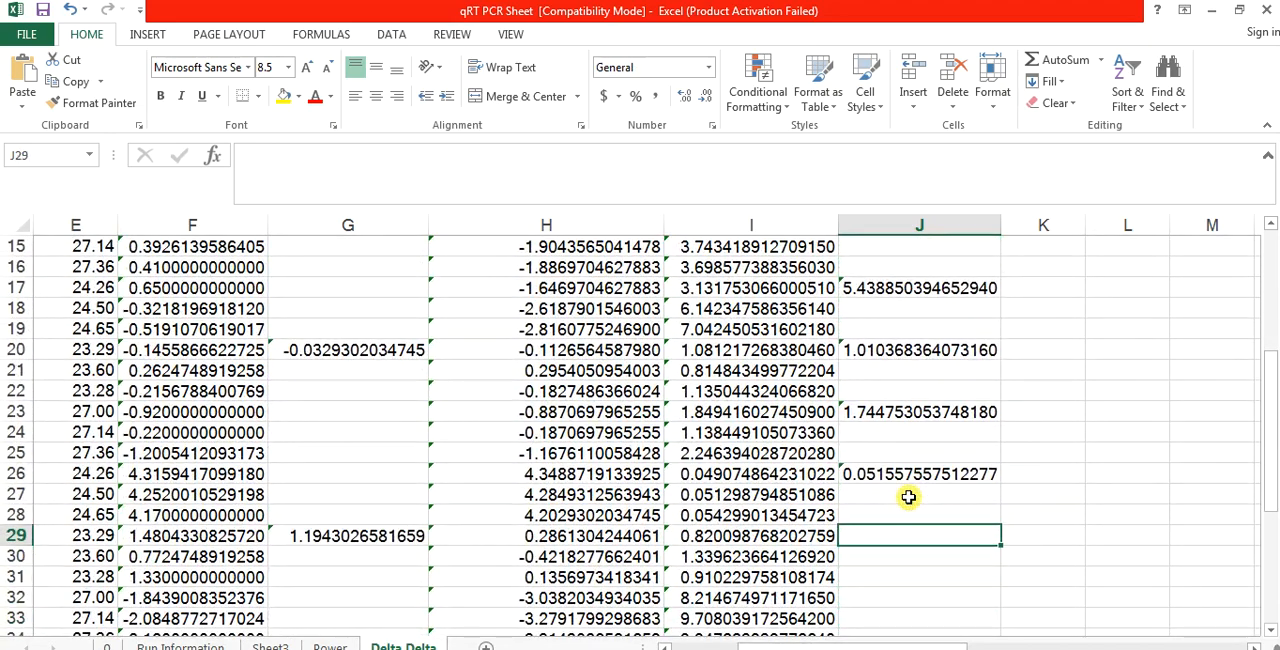
key(ctrl+v)
Step: Format the average fold expression cells from J2 down through J40 as Number with 2 decimal places
key(Down)
key(Down)
key(Down)
key(Down)
key(Down)
key(Down)
key(Down)
key(Down)
key(Down)
key(Down)
key(Down)
key(Down)
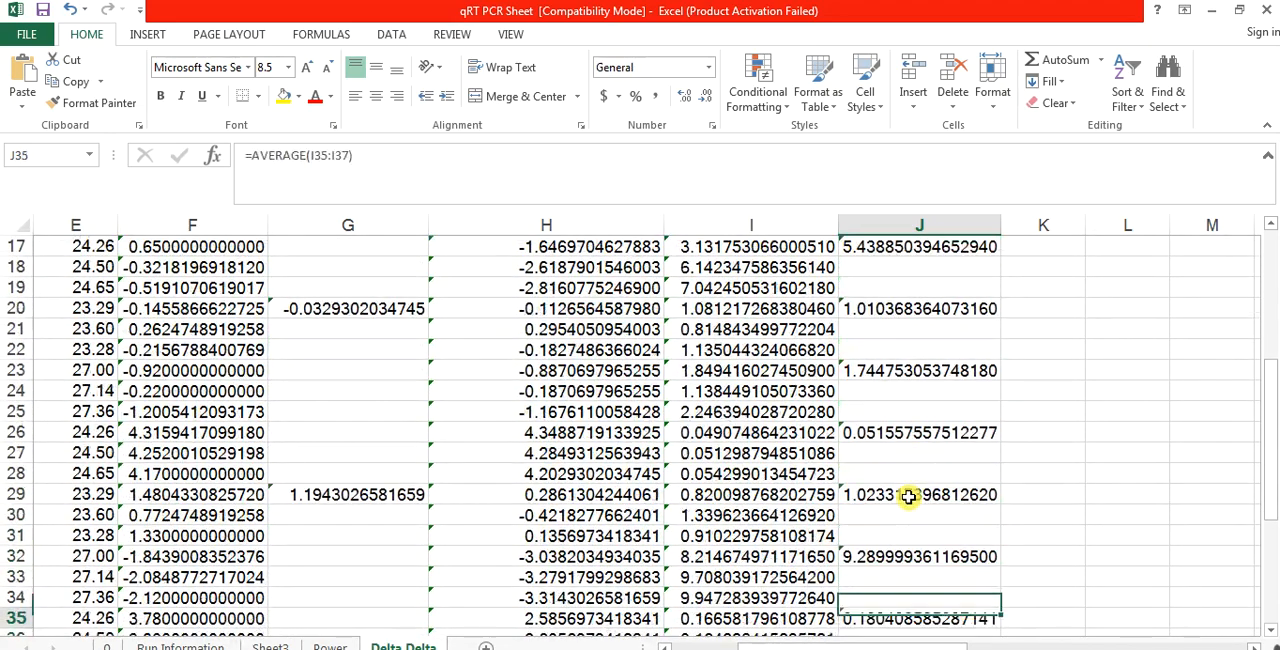
key(Up)
key(Up)
key(Up)
key(Up)
key(Up)
key(Up)
key(Up)
key(Up)
key(Up)
key(Up)
key(Up)
key(Up)
key(Up)
key(Up)
key(Up)
key(Up)
key(Up)
key(Up)
key(Up)
key(Up)
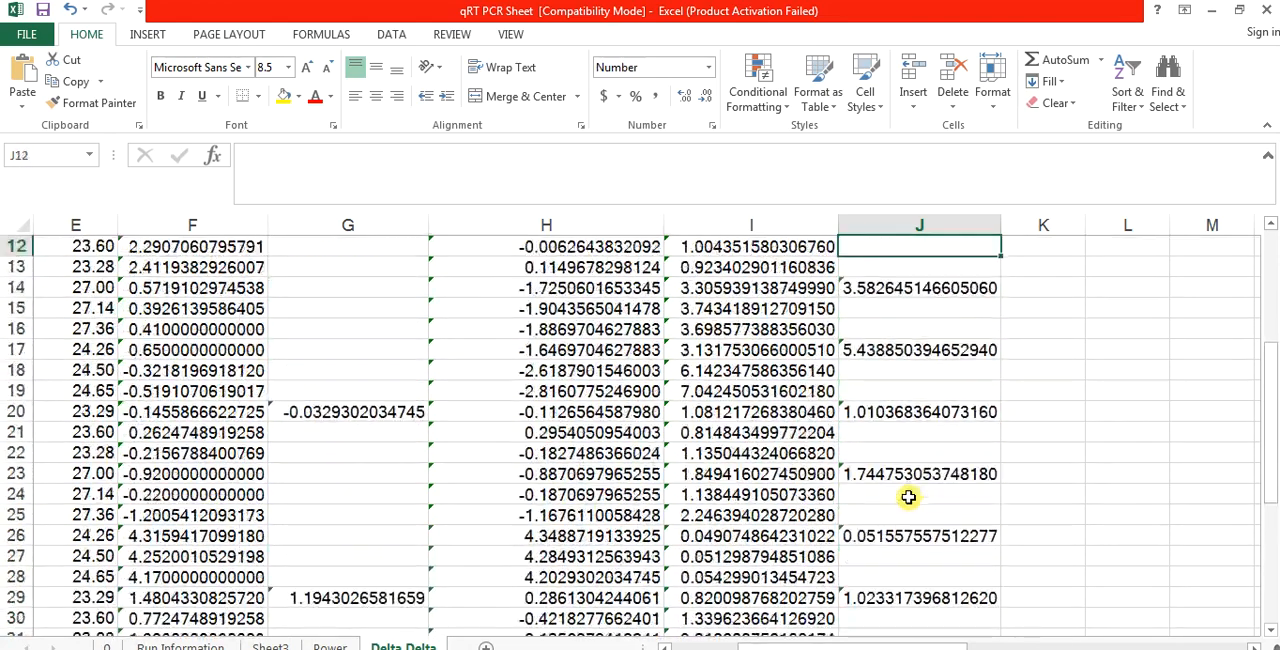
key(shift+Down)
key(shift+Down)
key(shift+Down)
key(shift+Down)
key(shift+Down)
key(shift+Down)
key(shift+Down)
key(shift+Down)
key(shift+Down)
key(shift+Down)
key(shift+Down)
key(shift+Down)
key(shift+Down)
key(shift+Down)
key(shift+Down)
key(shift+Down)
key(shift+Down)
key(shift+Down)
key(shift+Down)
key(shift+Down)
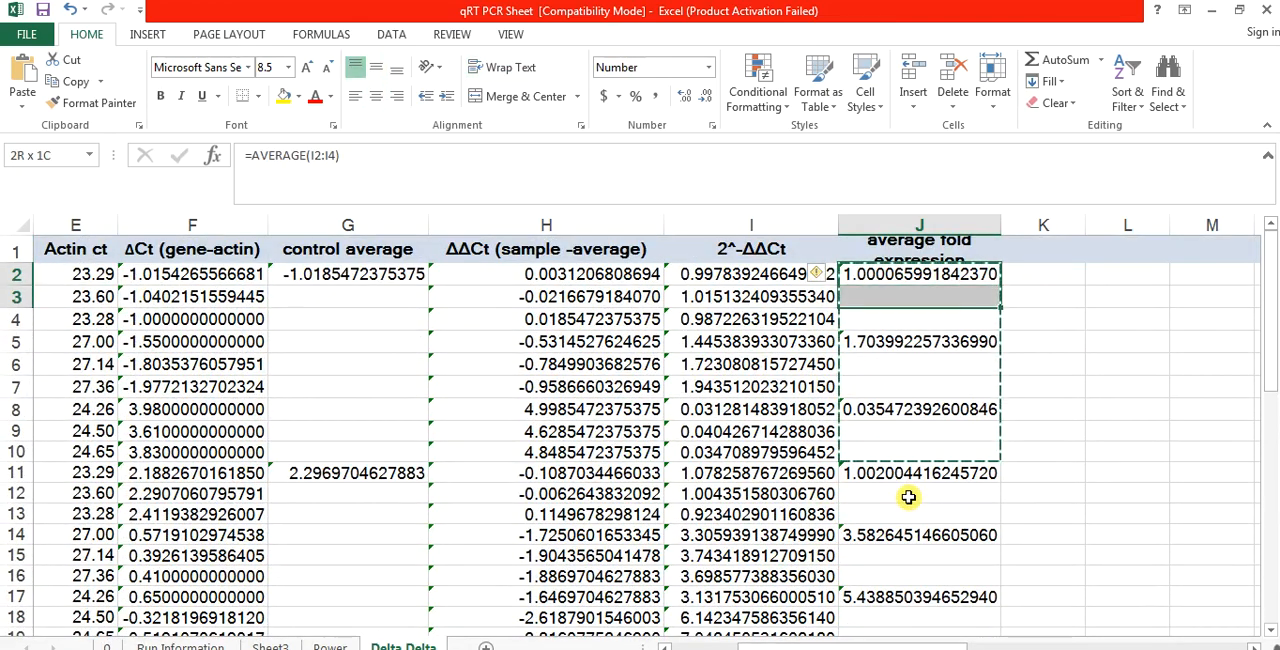
key(shift+Down)
key(shift+Down)
key(shift+Down)
key(shift+Down)
key(shift+Down)
key(shift+Down)
key(shift+Down)
key(shift+Down)
key(shift+Down)
key(shift+Down)
key(shift+Down)
key(shift+Down)
key(shift+Down)
key(shift+Down)
key(shift+Down)
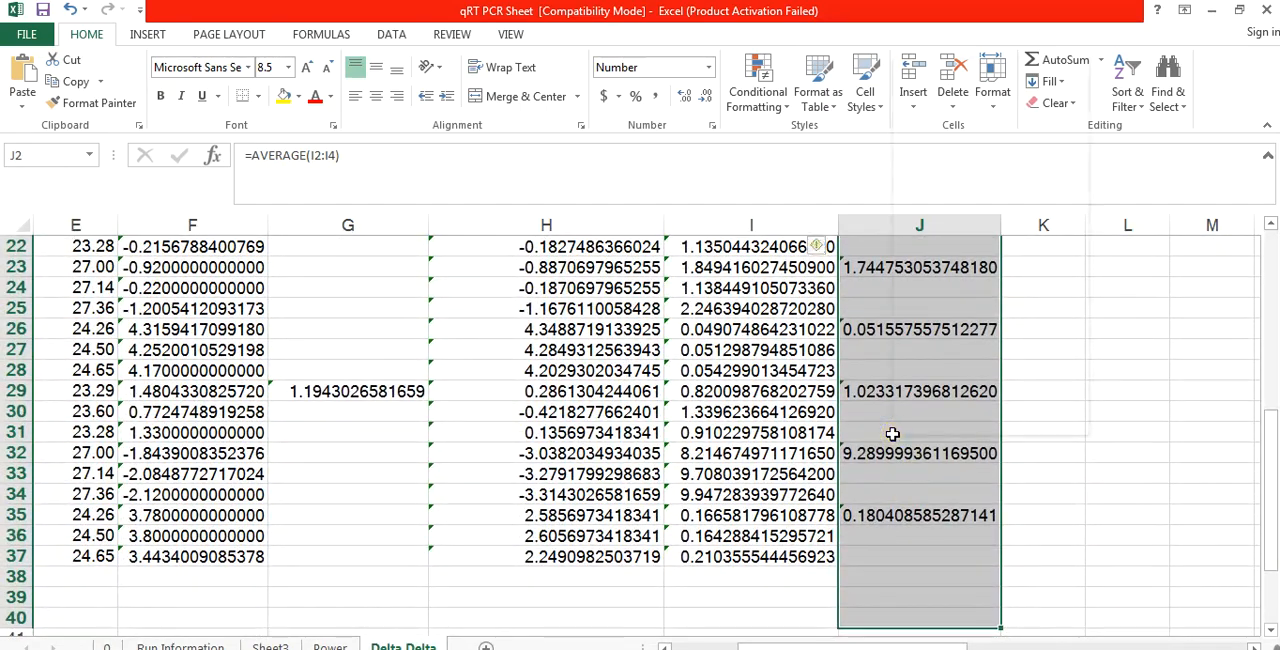
right_click(894, 436)
click(952, 355)
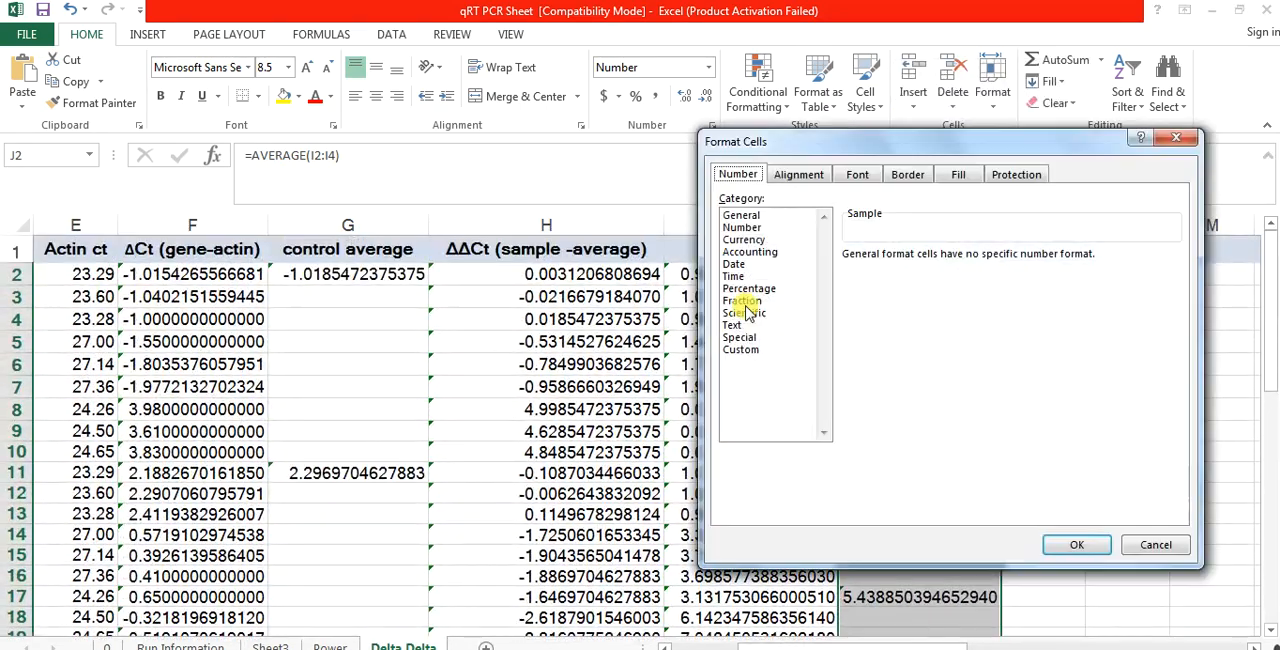
click(755, 229)
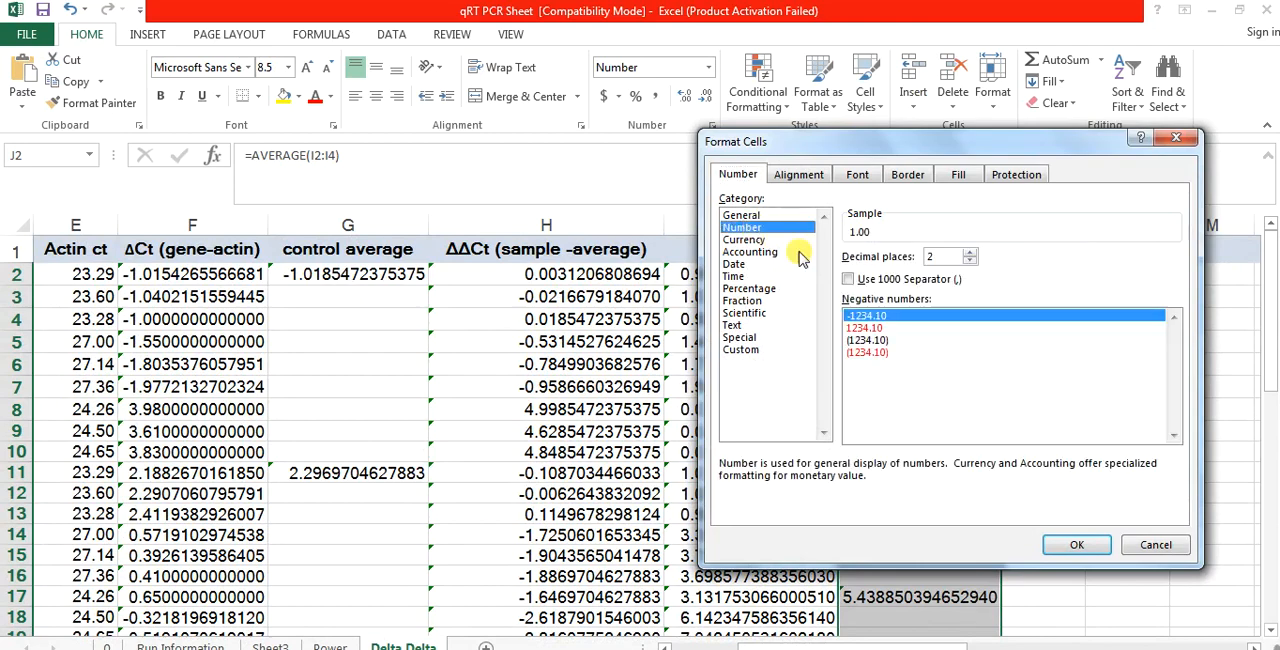
click(1076, 545)
Step: Examine the average fold expression values in column J and match them to the gene and Control, OE and KD labels
click(962, 411)
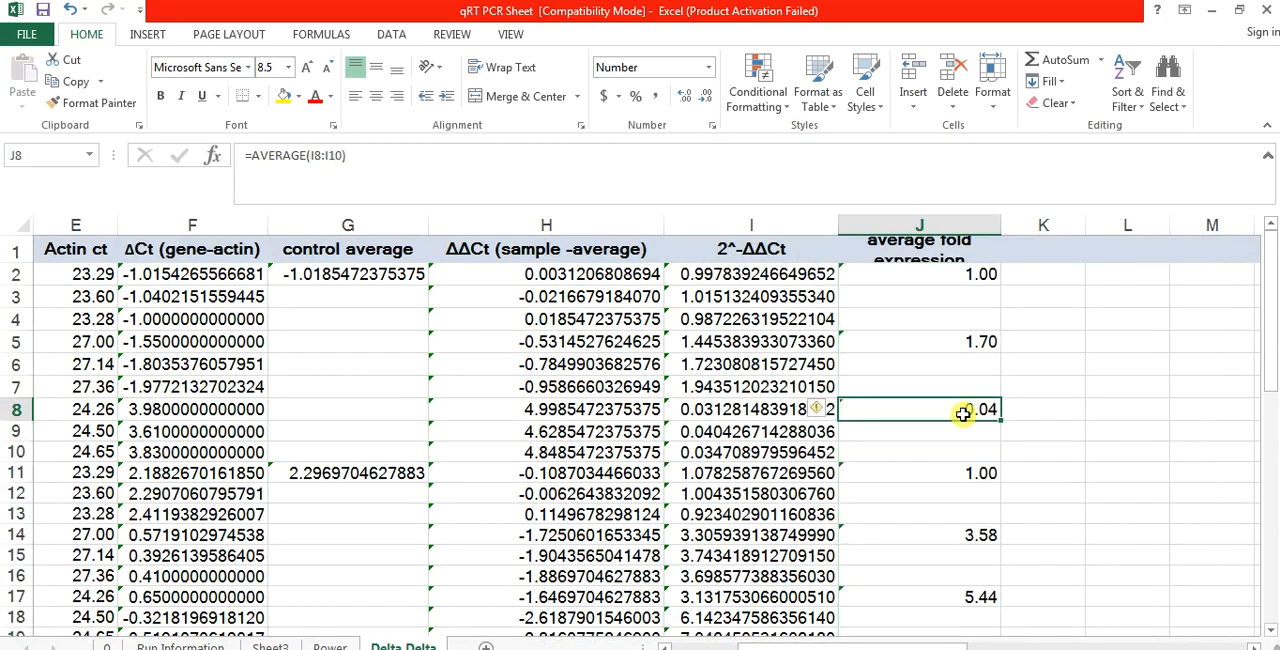
click(935, 300)
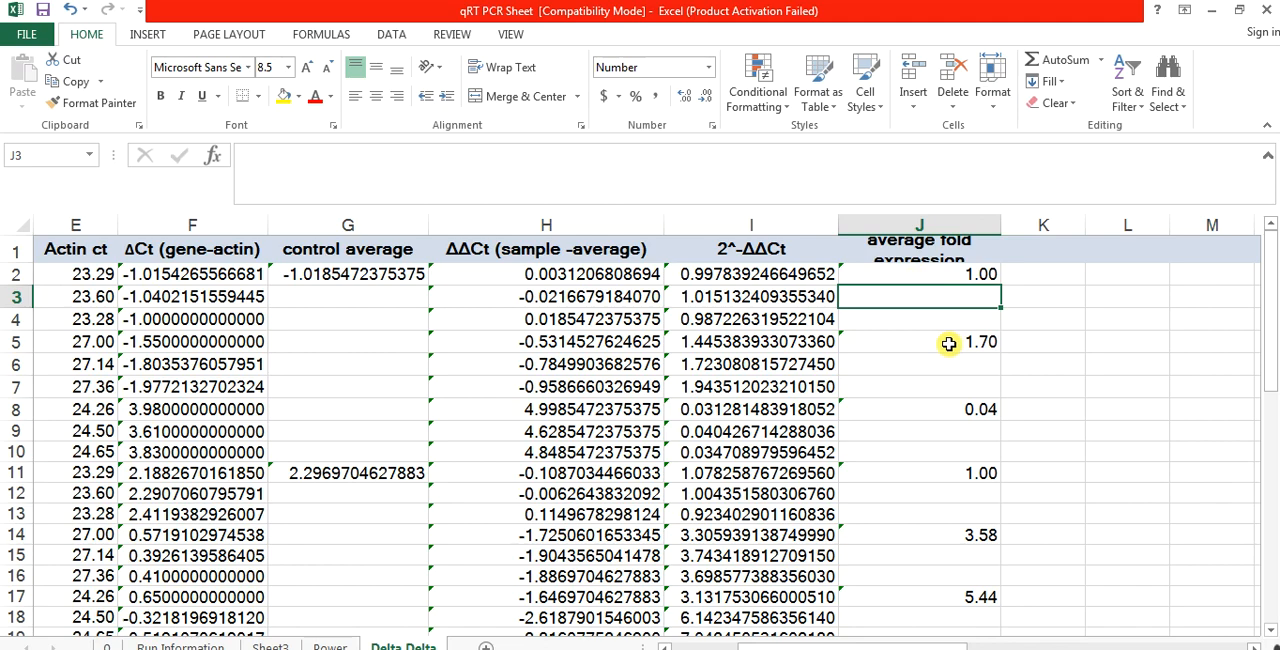
click(962, 274)
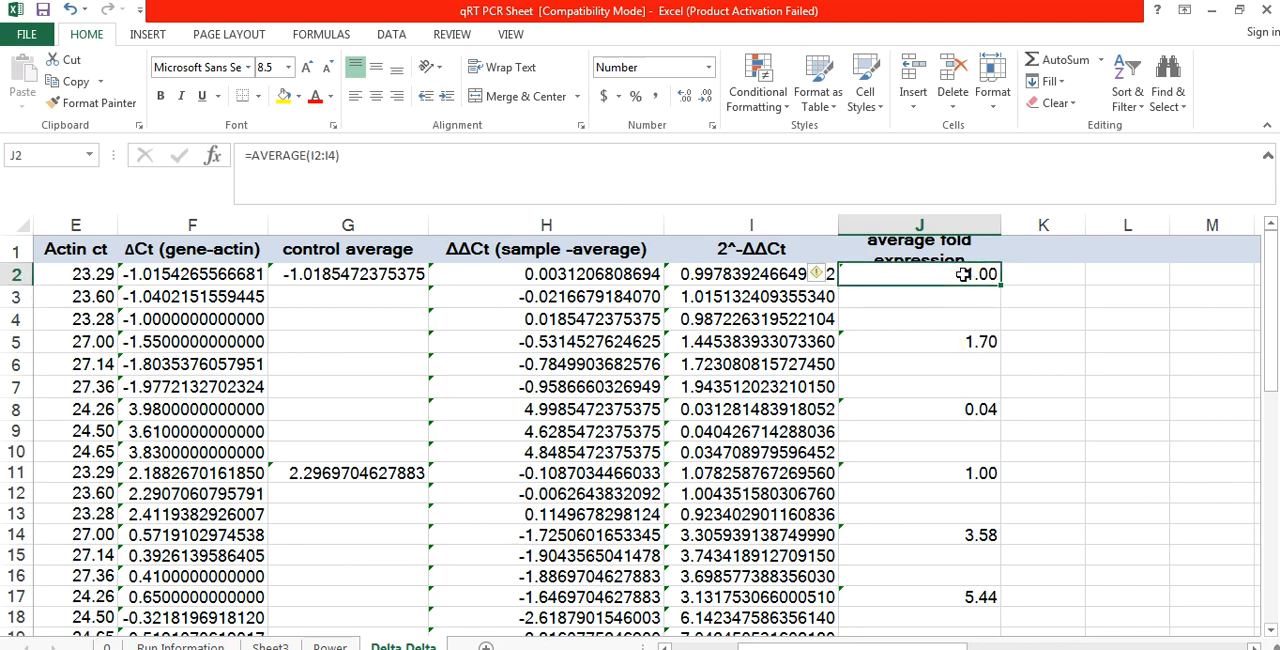
click(953, 343)
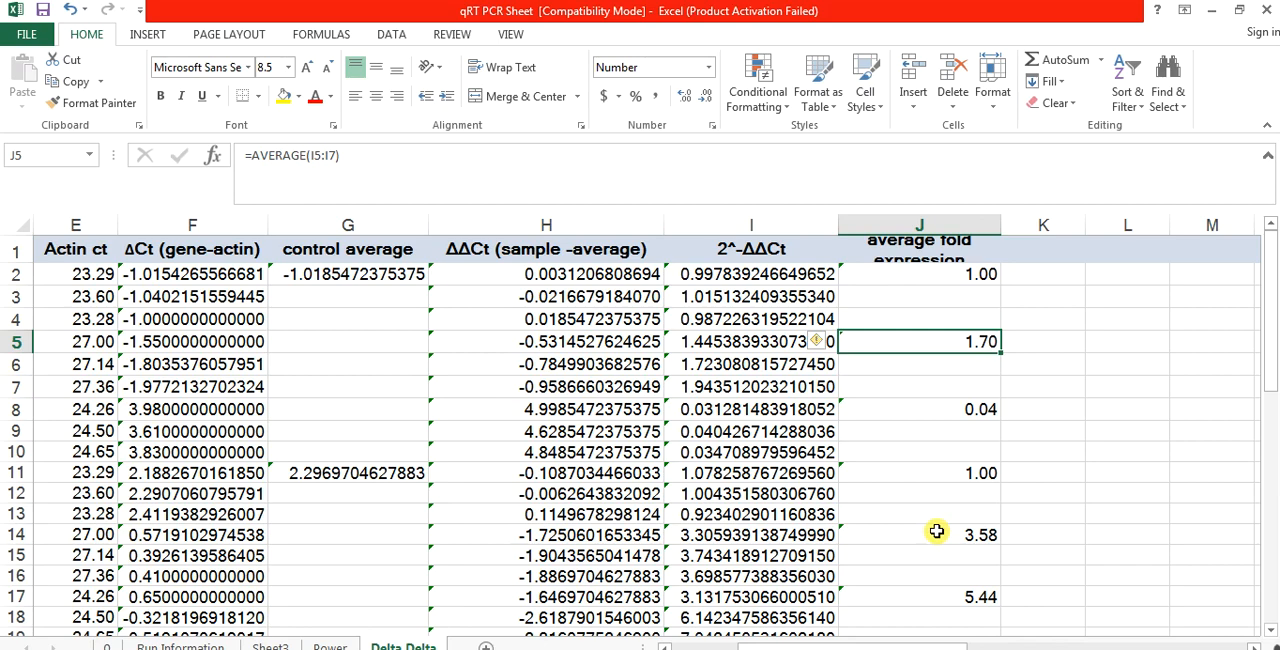
click(936, 535)
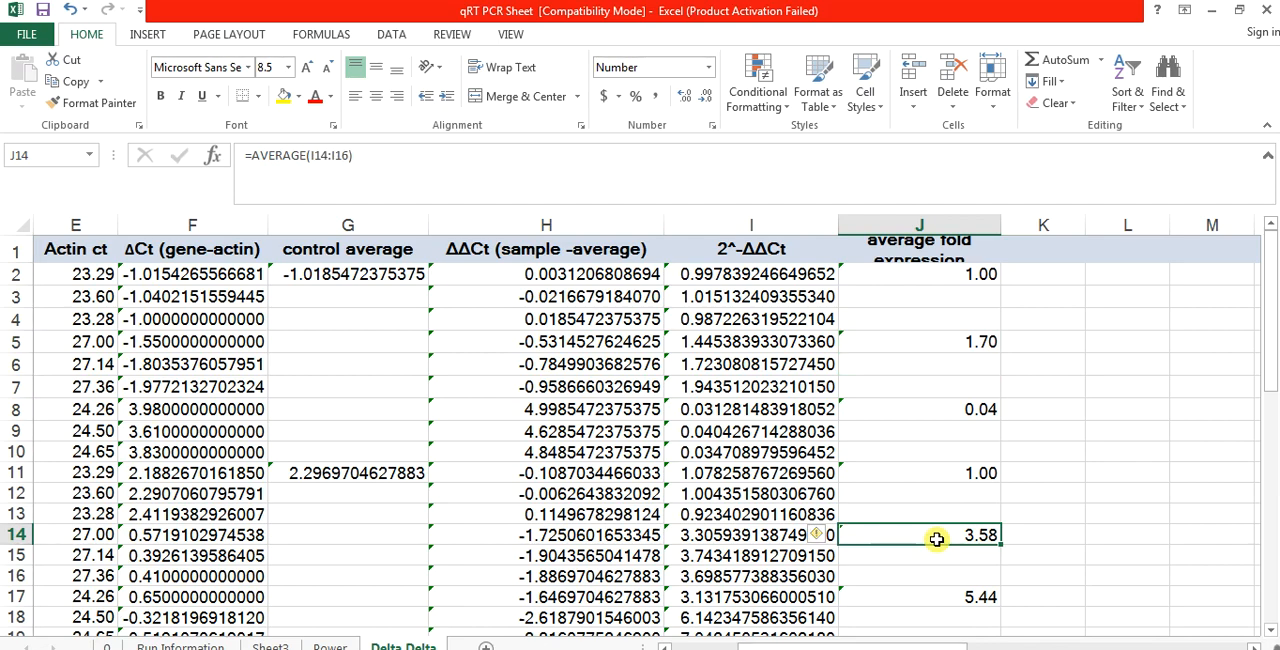
key(Down)
key(Down)
key(Down)
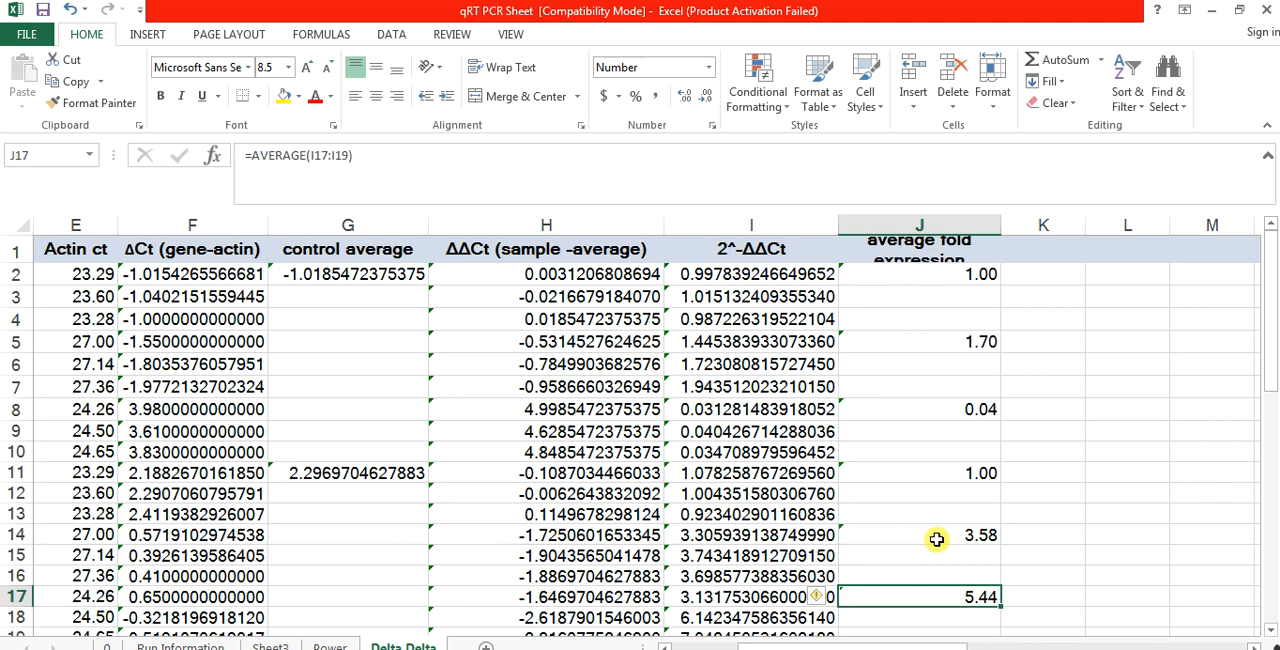
click(968, 478)
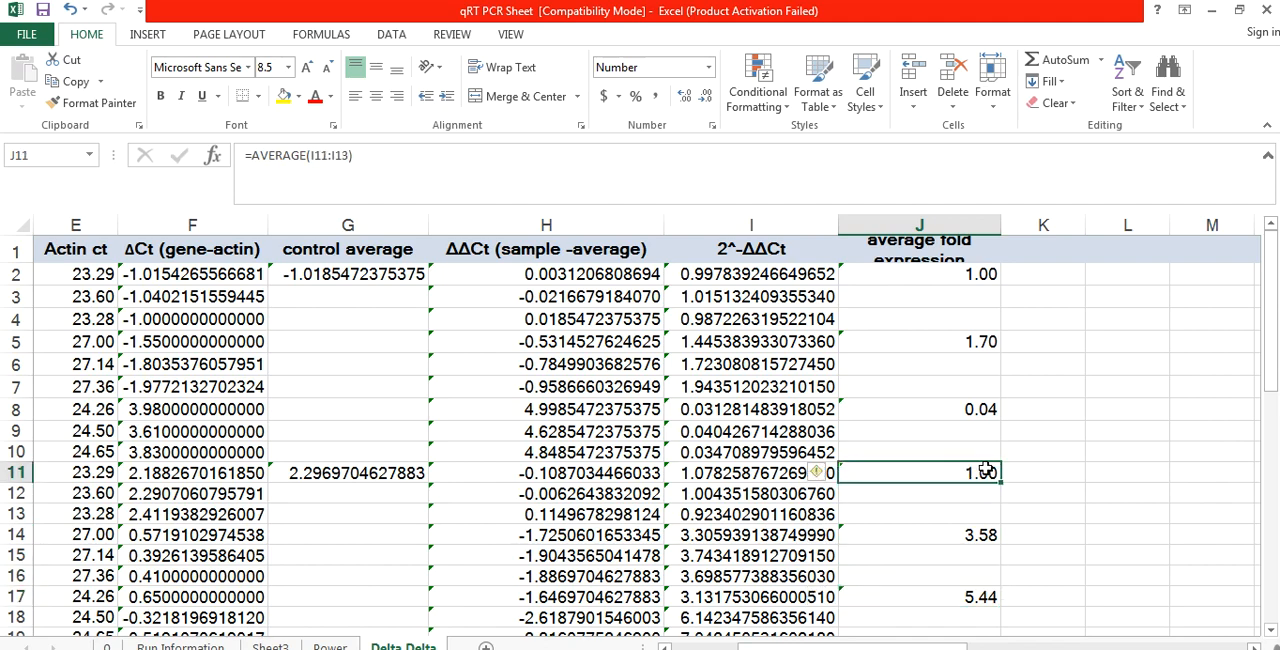
click(918, 488)
key(Down)
key(Down)
key(Down)
key(Down)
key(Down)
key(Down)
key(Down)
key(Down)
key(Down)
key(Down)
key(Down)
key(Down)
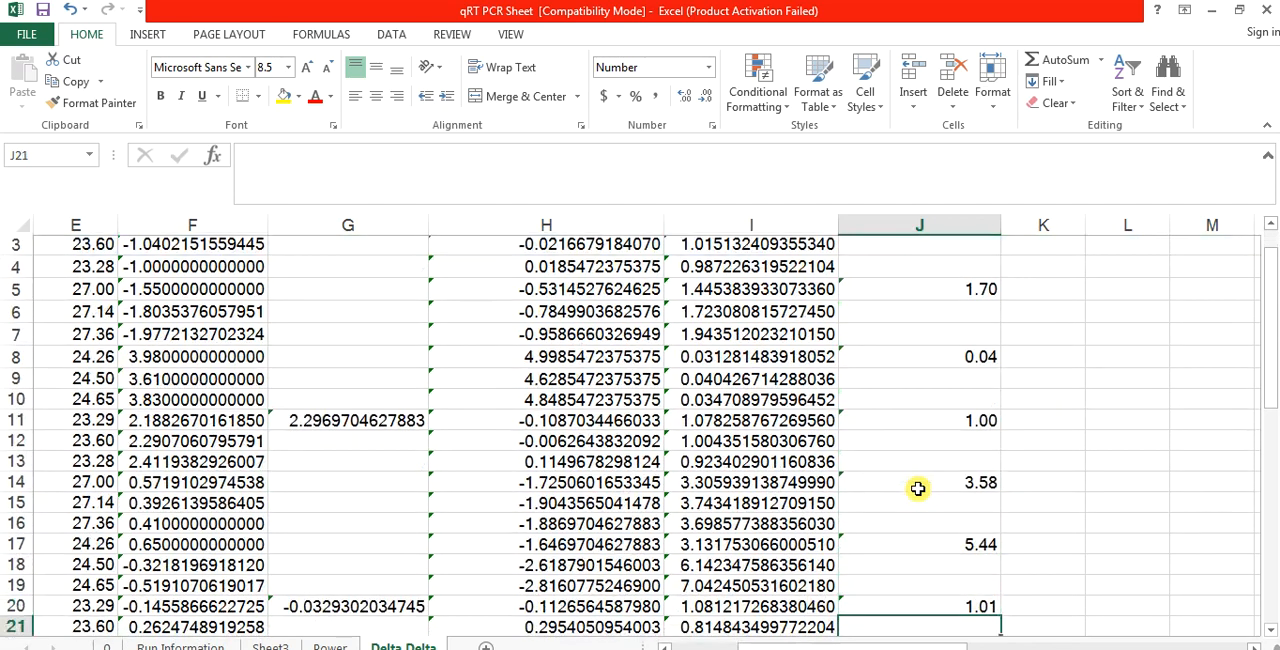
key(Up)
key(Up)
key(Up)
key(Up)
key(Up)
key(Up)
key(Up)
key(Up)
key(Up)
key(Up)
key(Up)
key(Up)
key(Up)
key(Up)
key(Up)
key(Up)
key(Up)
key(Up)
key(Up)
key(Up)
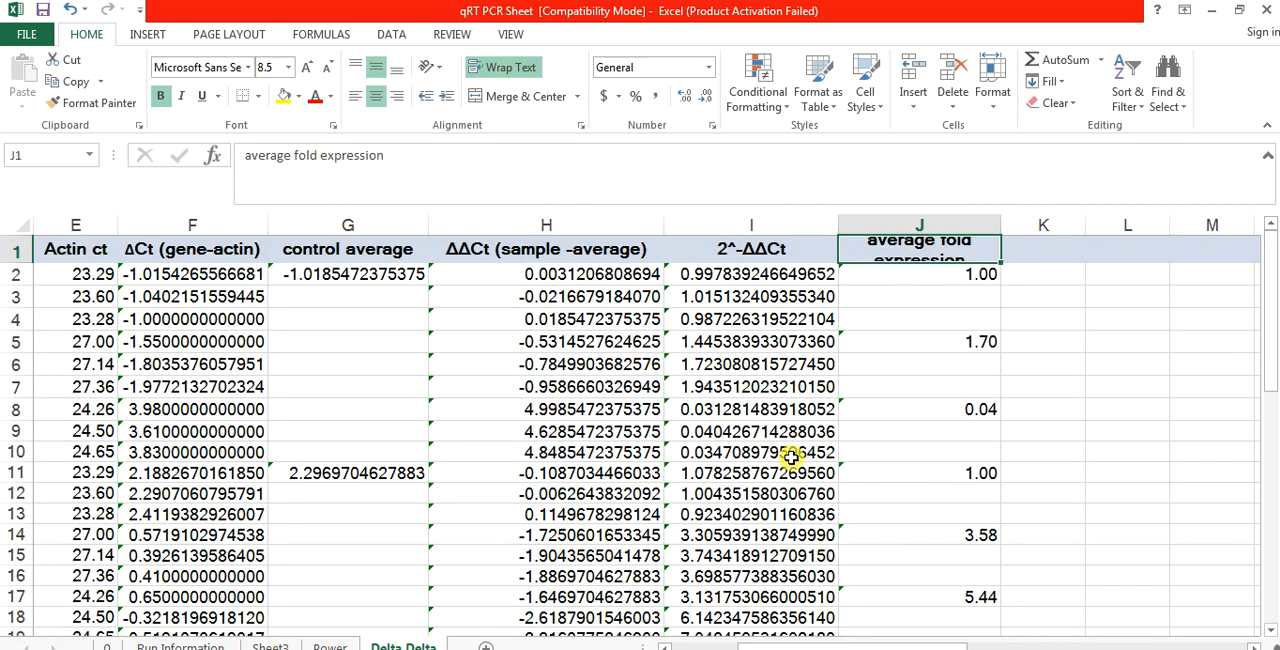
click(676, 436)
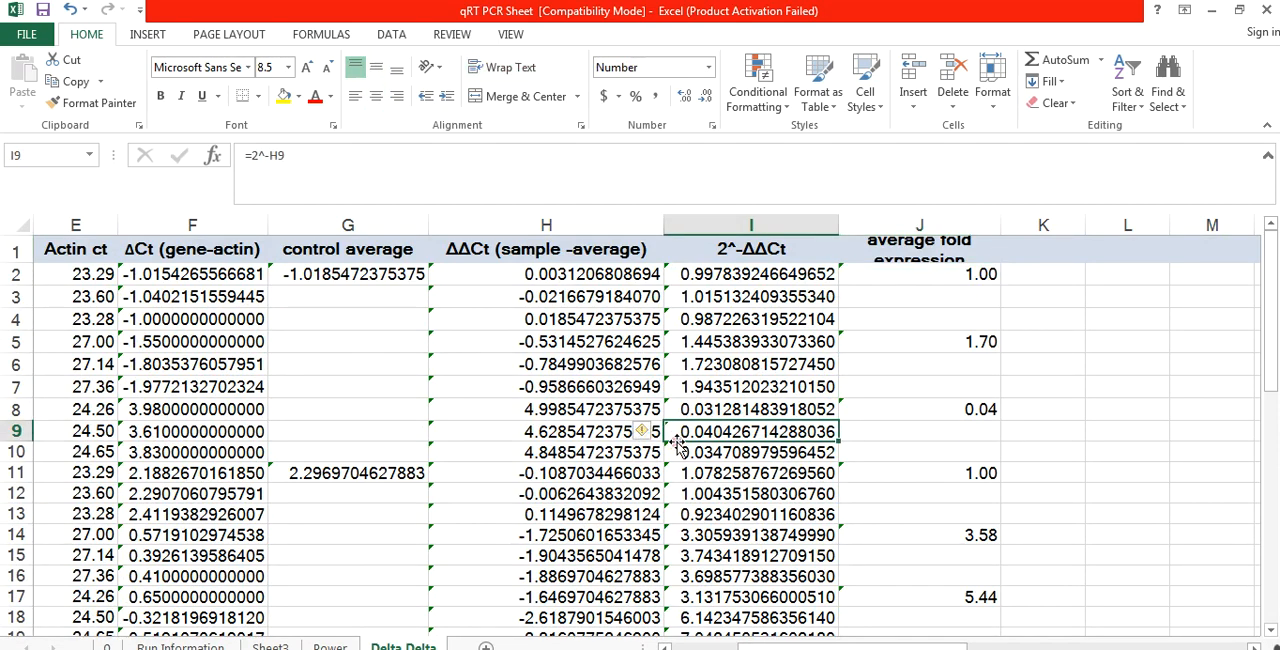
click(367, 425)
key(Left)
key(Left)
key(Left)
key(Left)
key(Left)
key(Left)
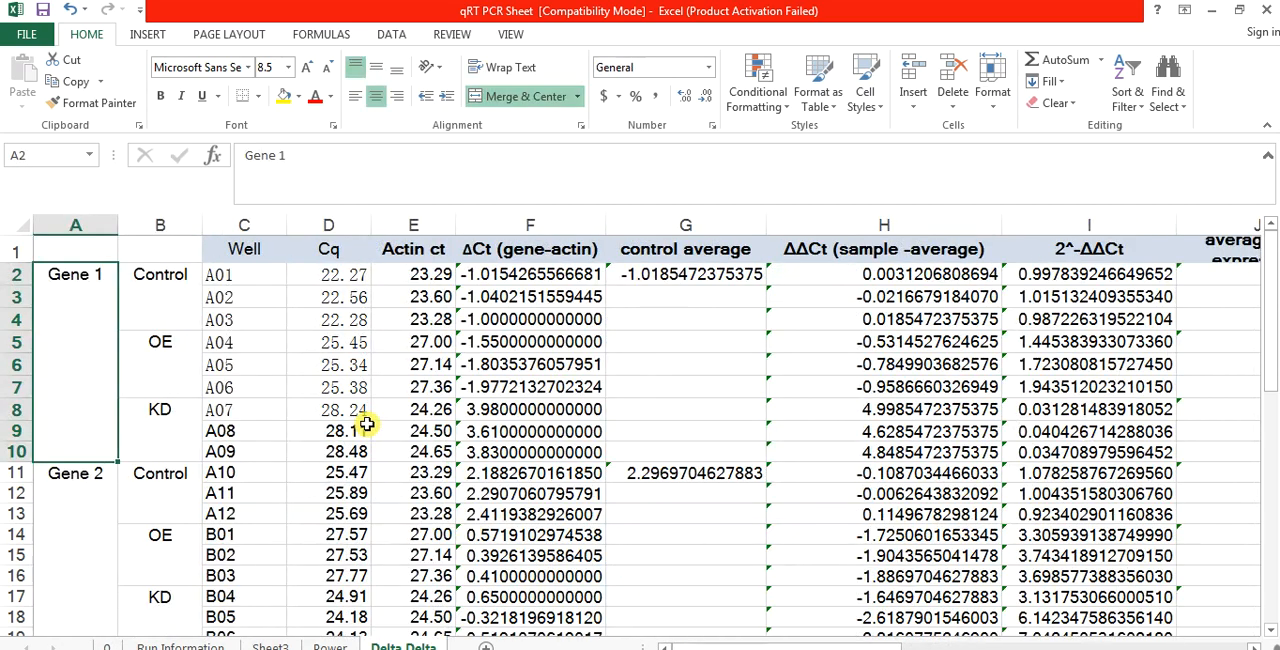